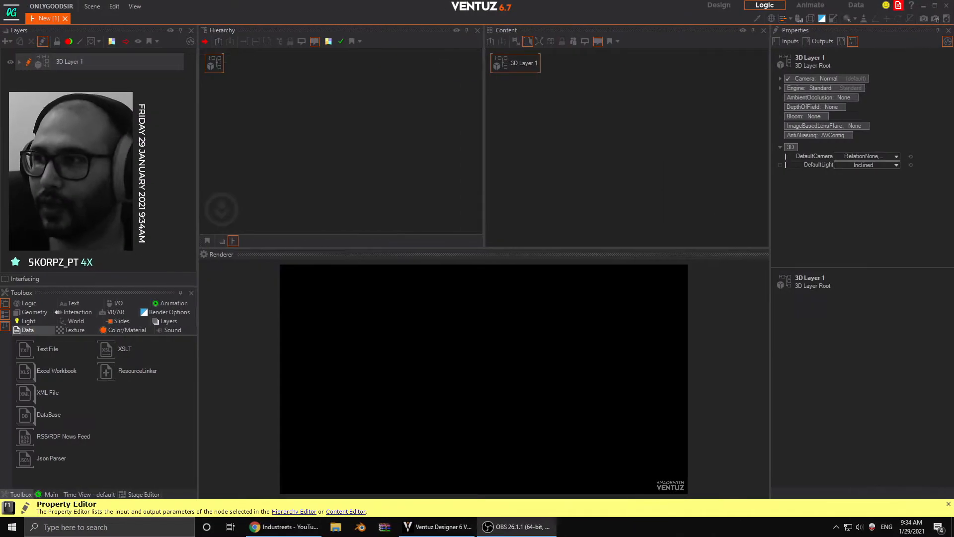
- Enlarge the render preview by reducing the height of the hierarchy and content editors
left_click(199, 91)
left_click(265, 91)
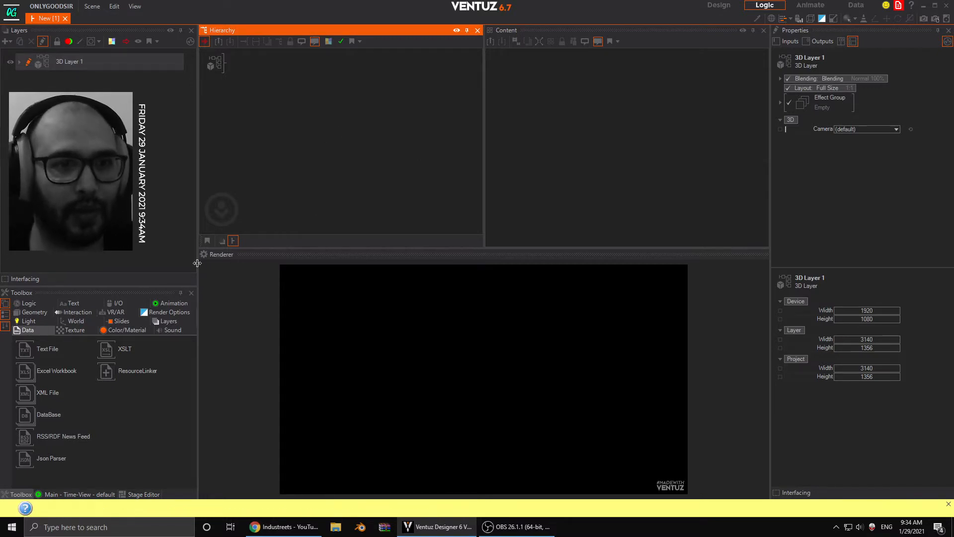
left_click_drag(203, 263, 199, 240)
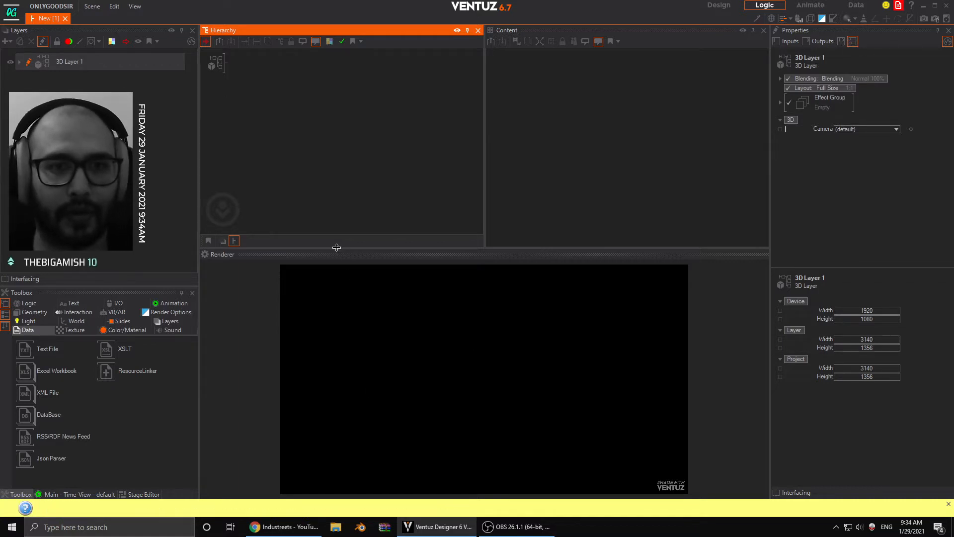
left_click_drag(337, 247, 337, 215)
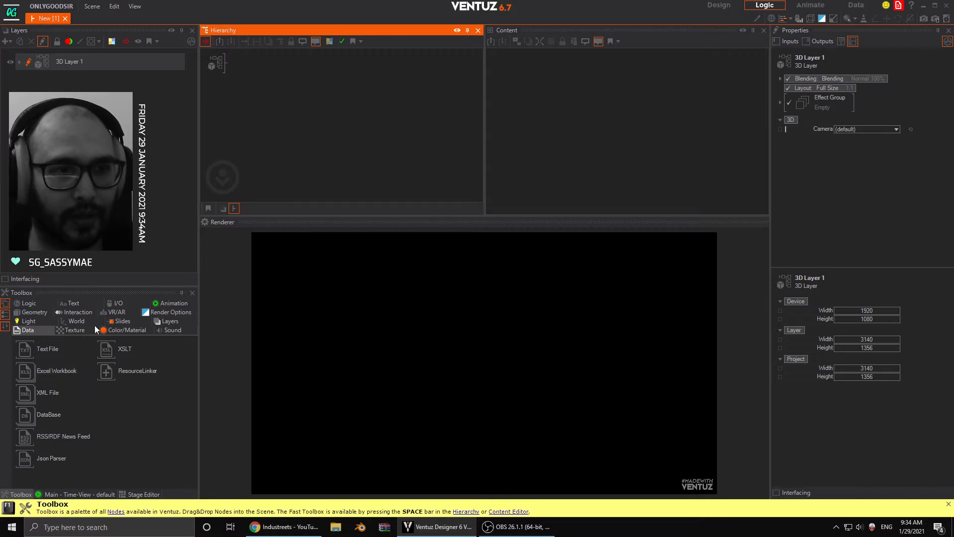
- Add an Axis node to the 3D layer's hierarchy and attach a Rectangle geometry to it
left_click(82, 320)
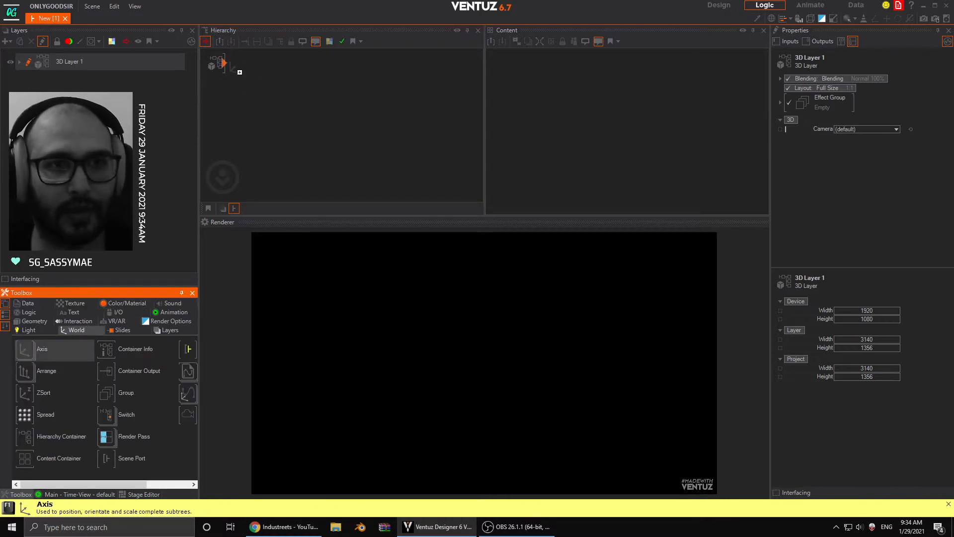
left_click_drag(239, 71, 238, 69)
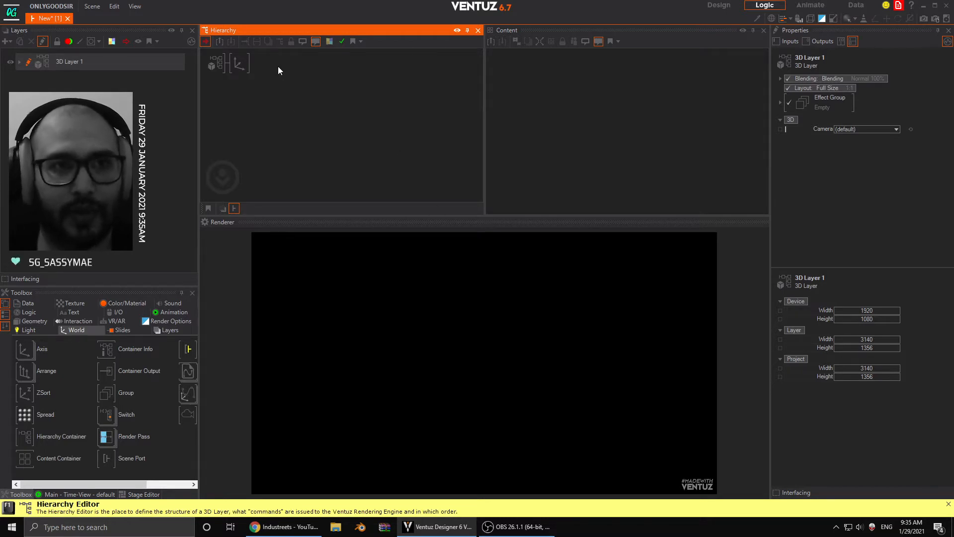
left_click(239, 64)
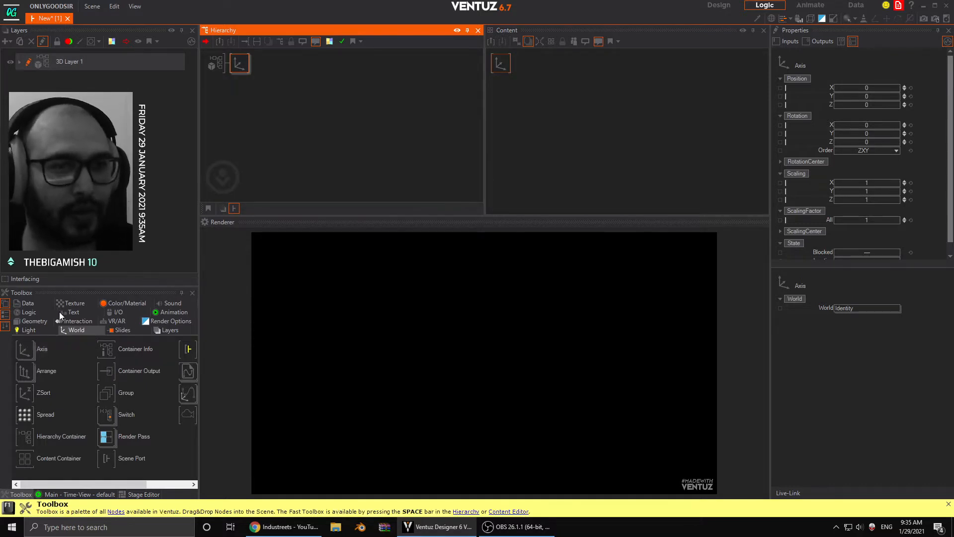
left_click(36, 322)
left_click_drag(49, 349, 263, 64)
- Scale the axis uniformly to a scaling factor of about 24.81
left_click(239, 63)
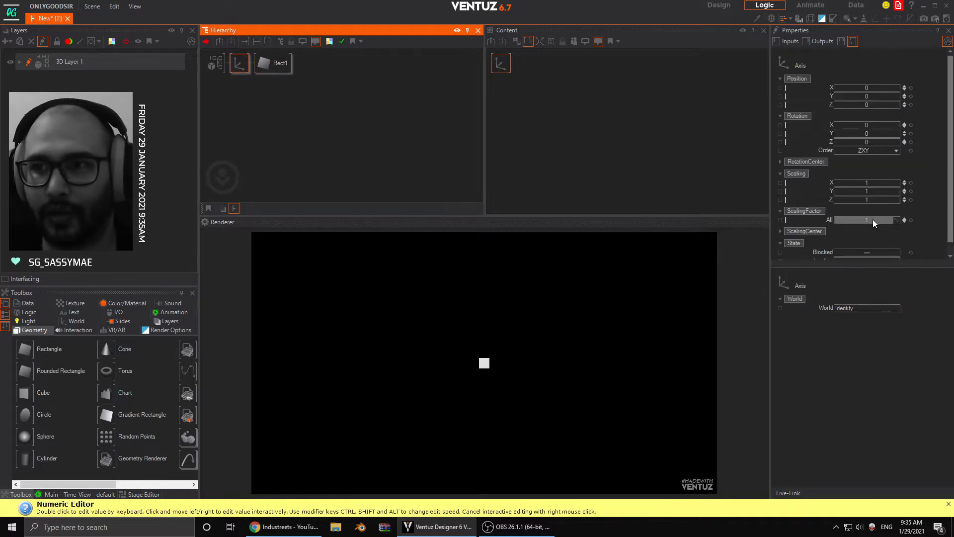
left_click_drag(872, 219, 898, 220)
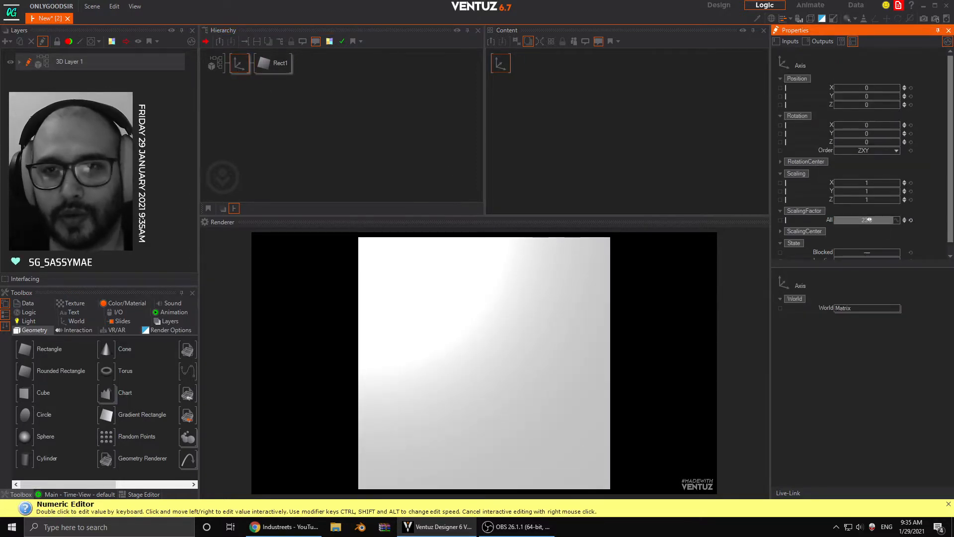
left_click_drag(869, 219, 897, 219)
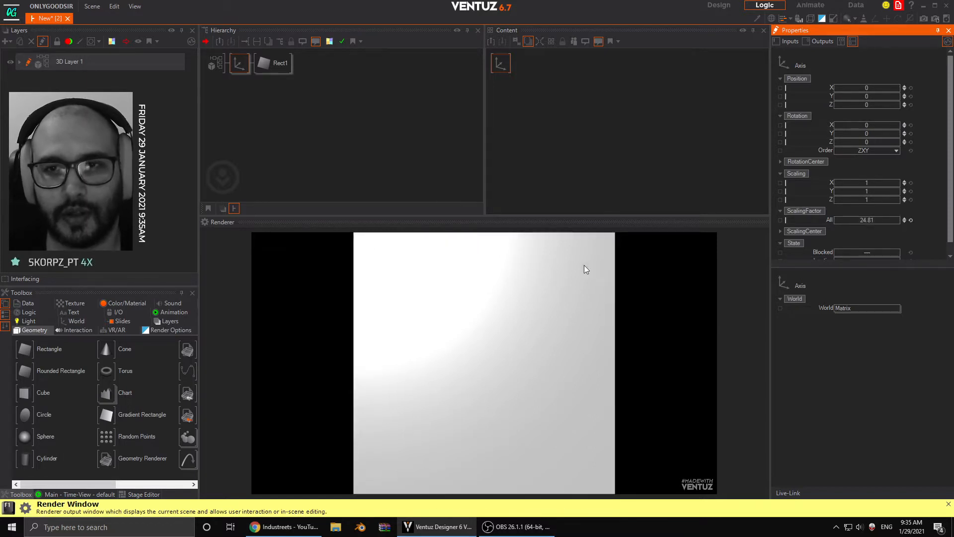
- Set the rectangle's SizeX to 16 and SizeY to 9, with Normalize enabled
left_click(276, 63)
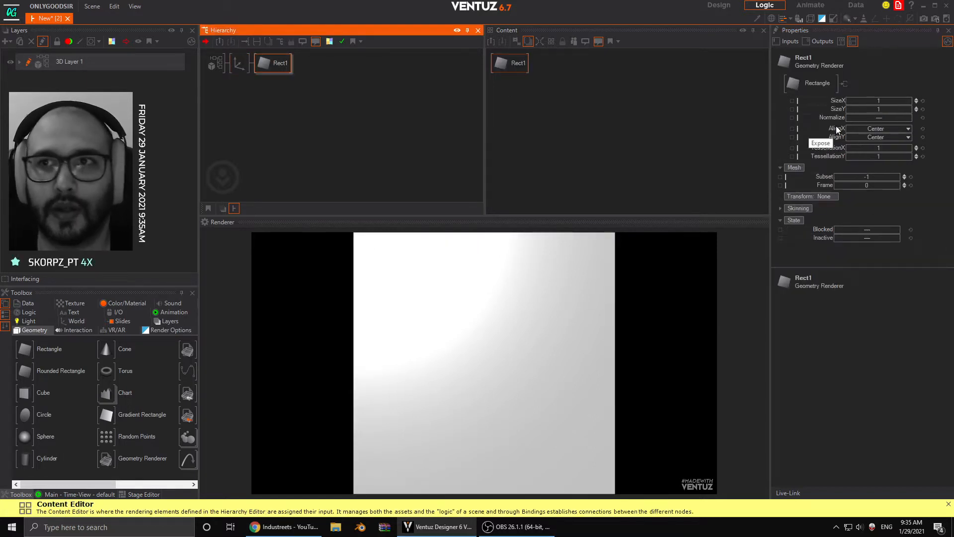
double_click(886, 101)
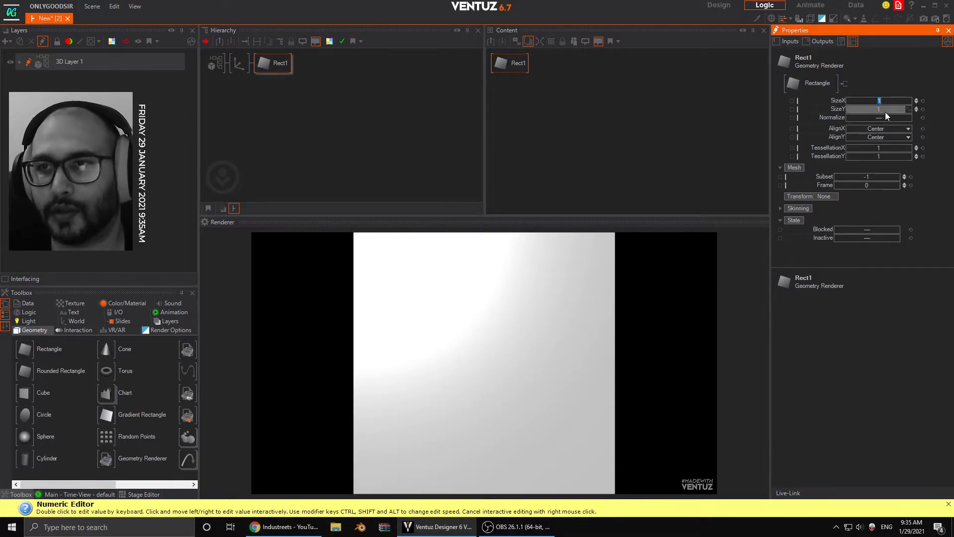
type("16")
key("Return")
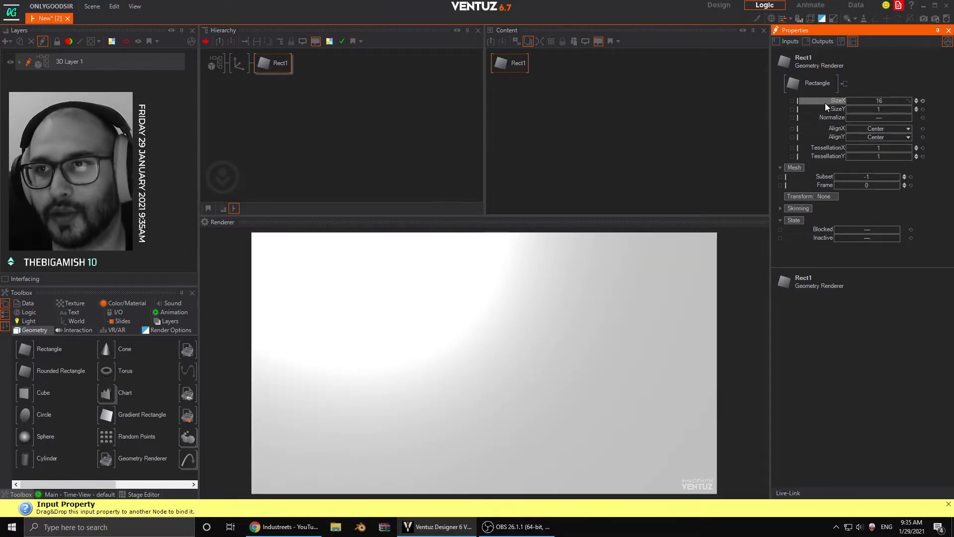
double_click(888, 109)
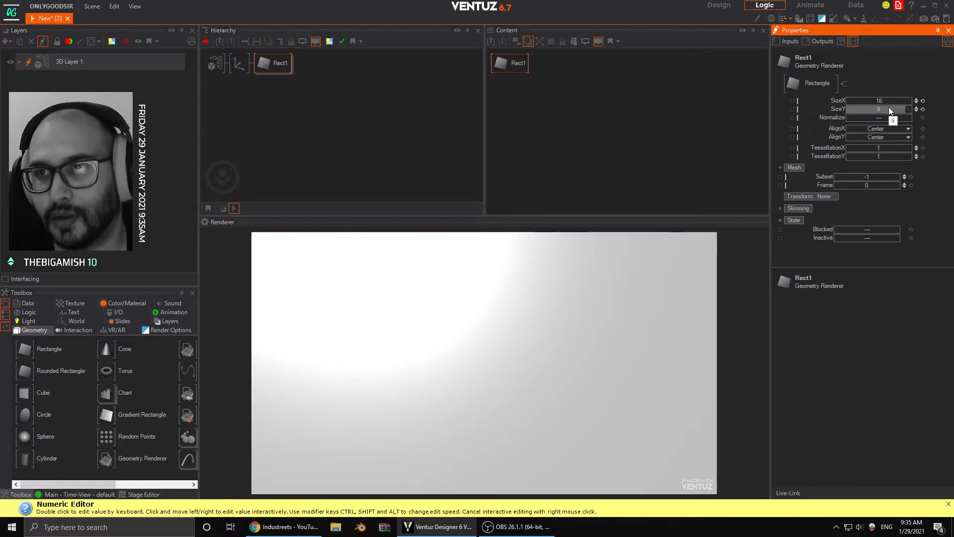
type("9")
key("Return")
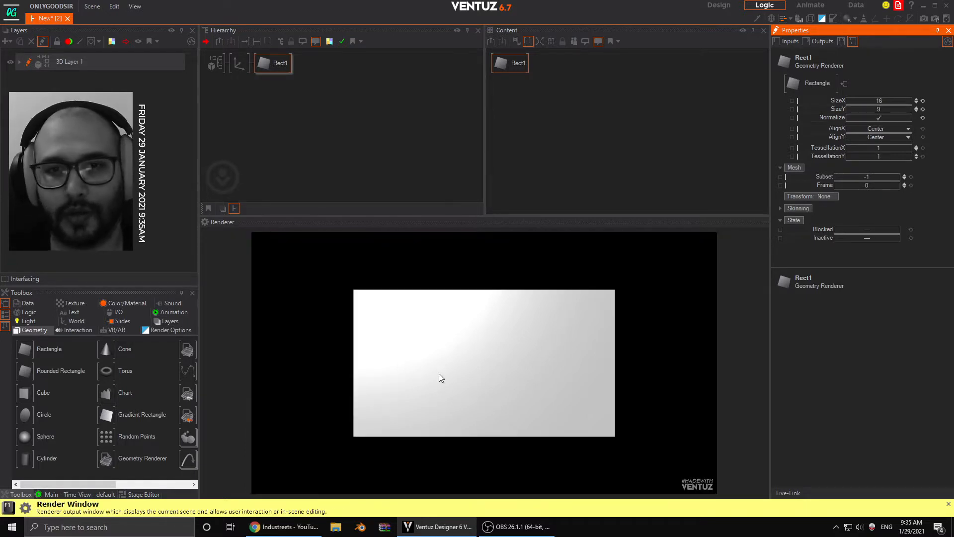
- Raise the axis's uniform scaling factor to about 44.12 so the rectangle fills the frame
left_click(239, 63)
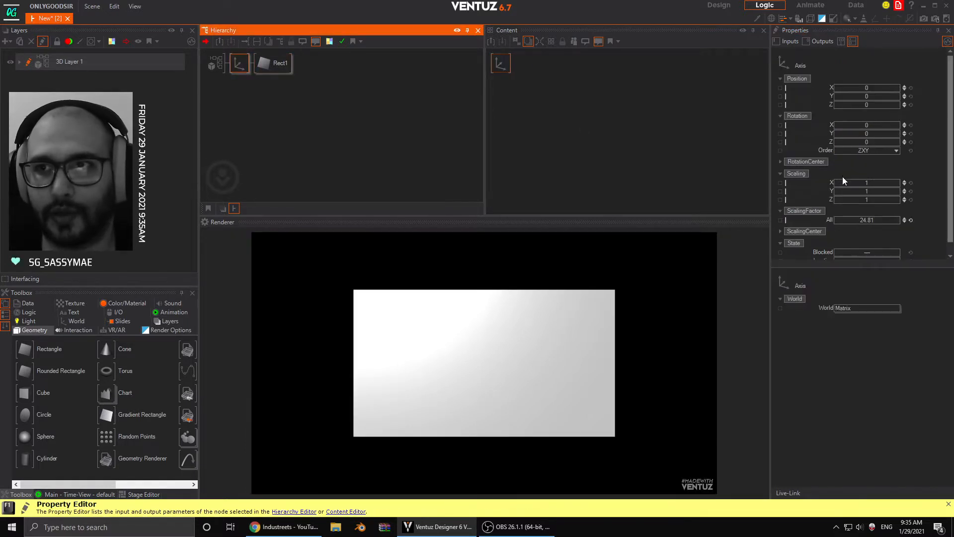
mouse_move(875, 221)
left_mouse_down()
mouse_move(897, 220)
mouse_move(869, 218)
mouse_move(880, 217)
left_mouse_up()
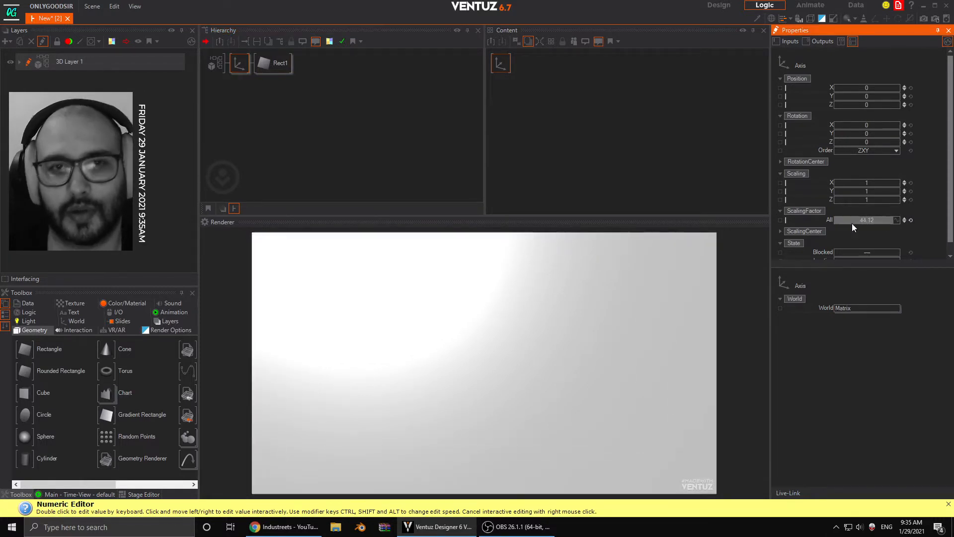
left_click(248, 95)
left_click(244, 64)
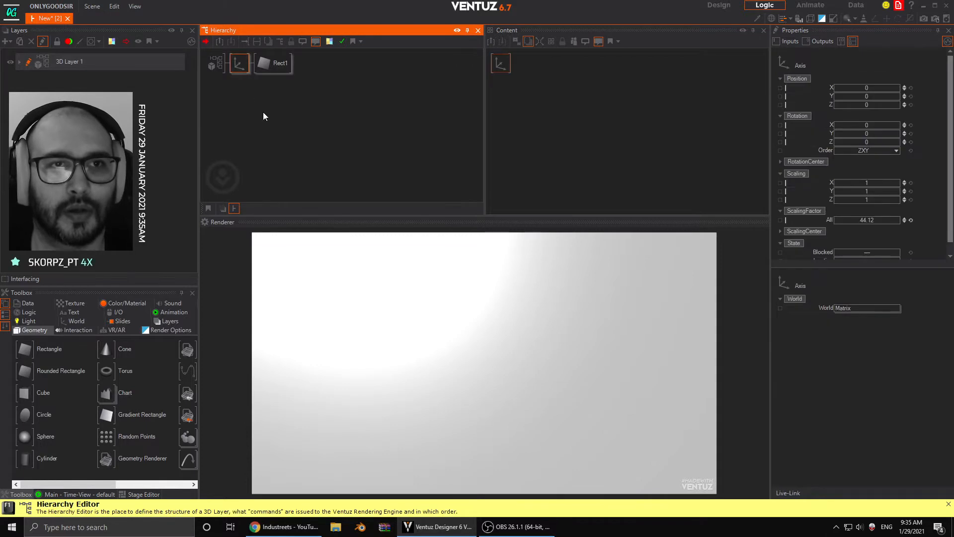
- Insert a Color Solid node between the axis and the rectangle and set its base color to green 20, 254, 157
left_click(126, 303)
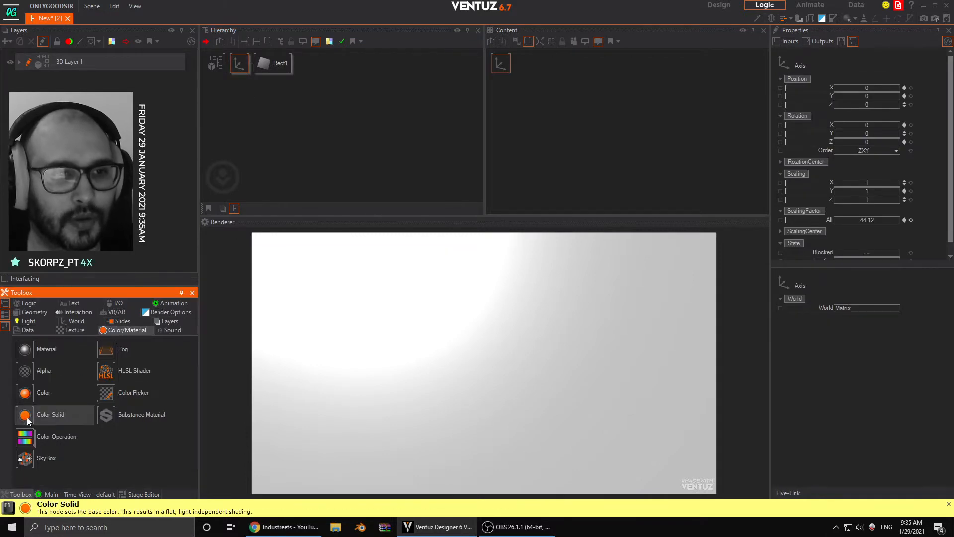
left_click_drag(50, 414, 250, 77)
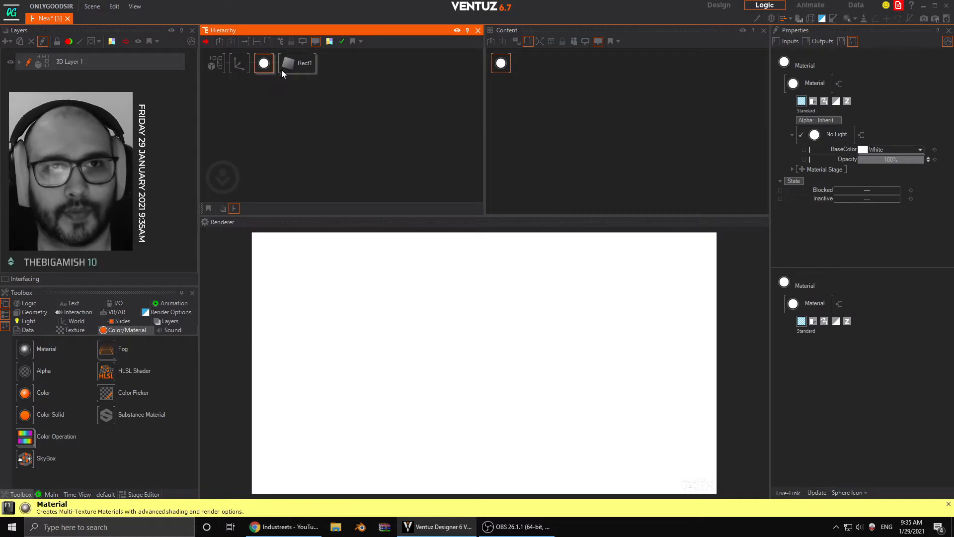
left_click(921, 150)
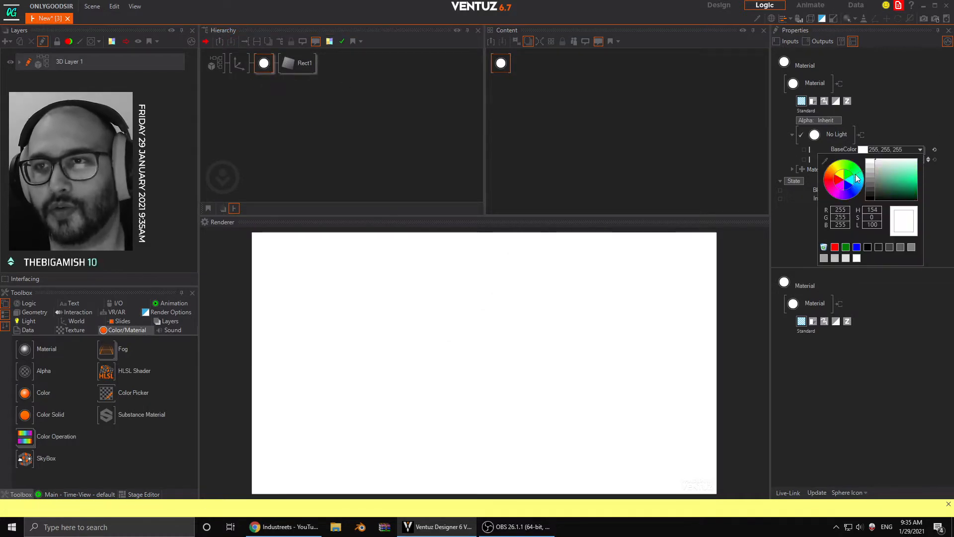
left_click_drag(862, 182, 932, 177)
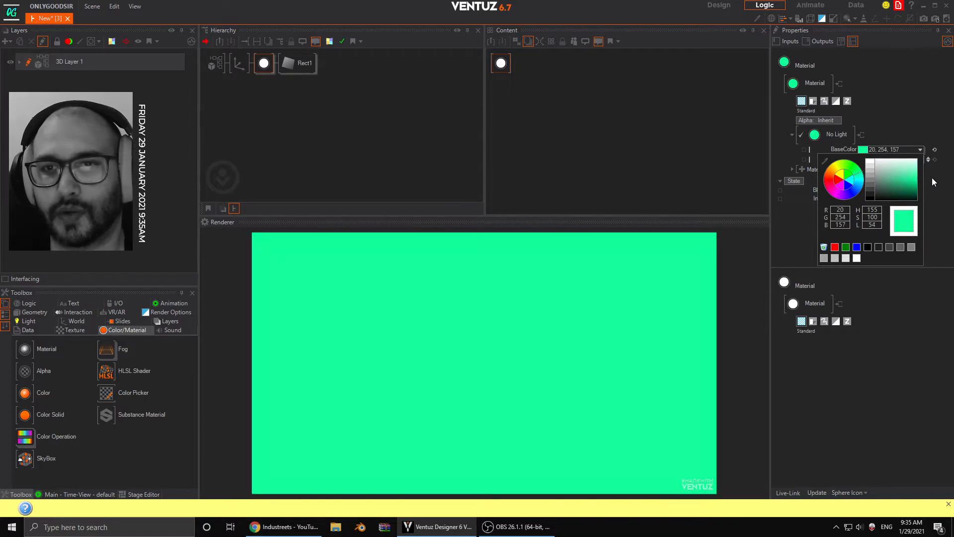
left_click(924, 138)
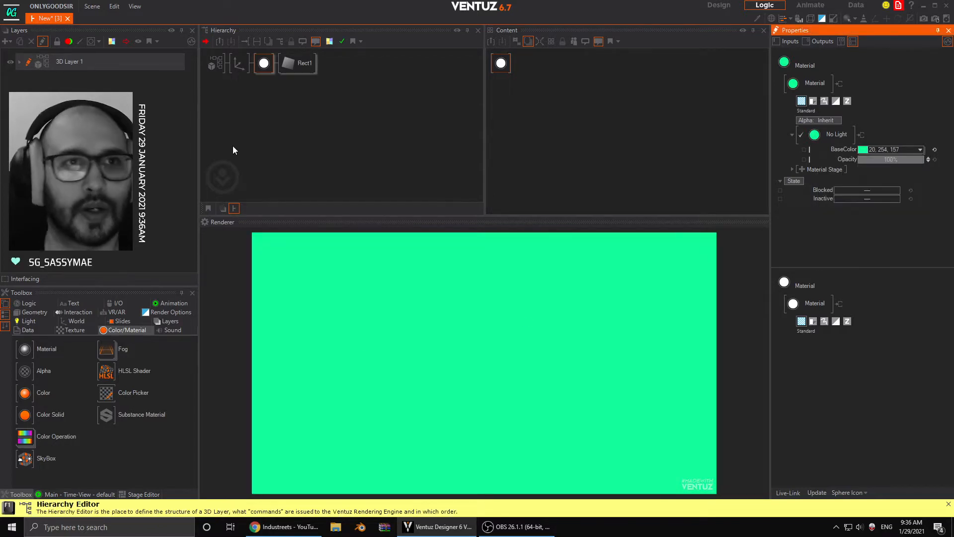
- Duplicate the axis with its color and rectangle as a second branch directly below the original
left_click(241, 76)
left_click(237, 70)
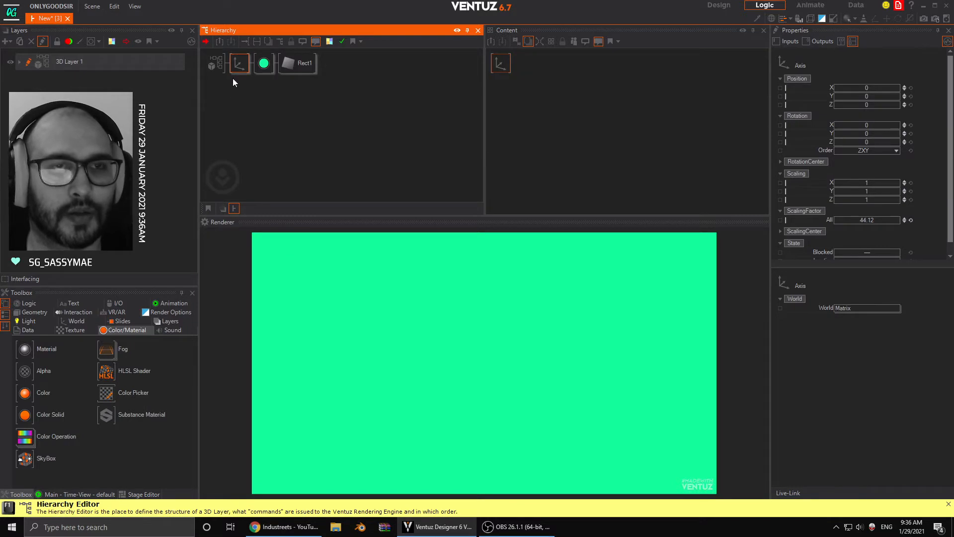
left_click(354, 170)
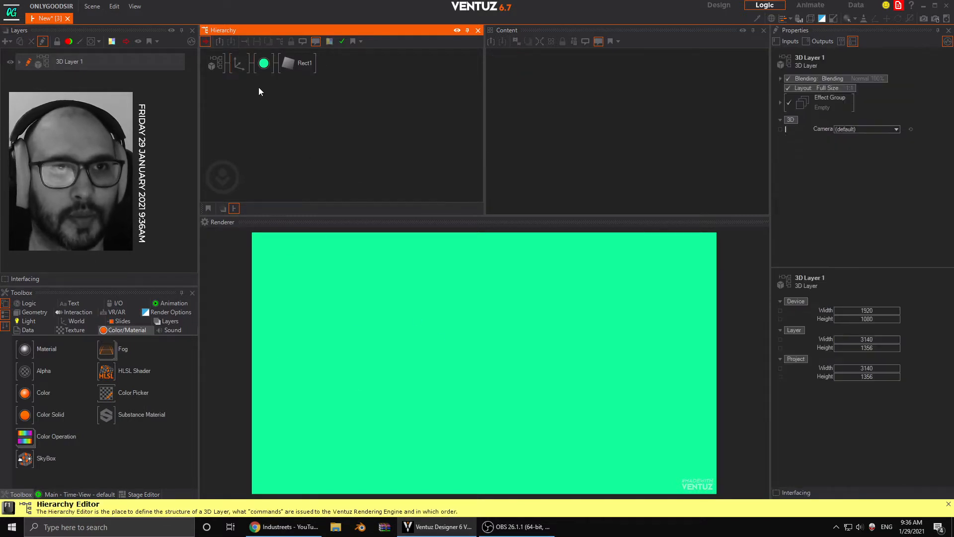
left_click(243, 66)
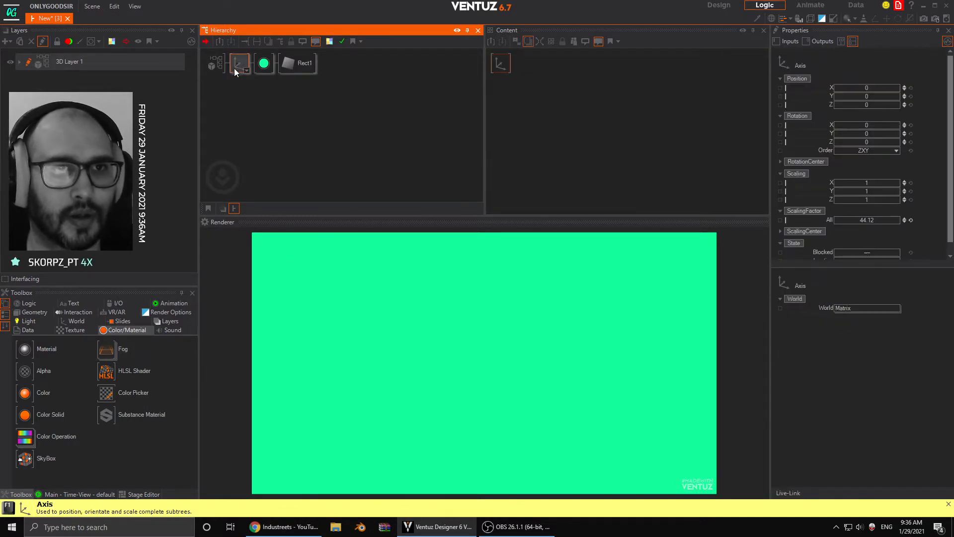
left_click_drag(238, 65, 239, 87, "ctrl")
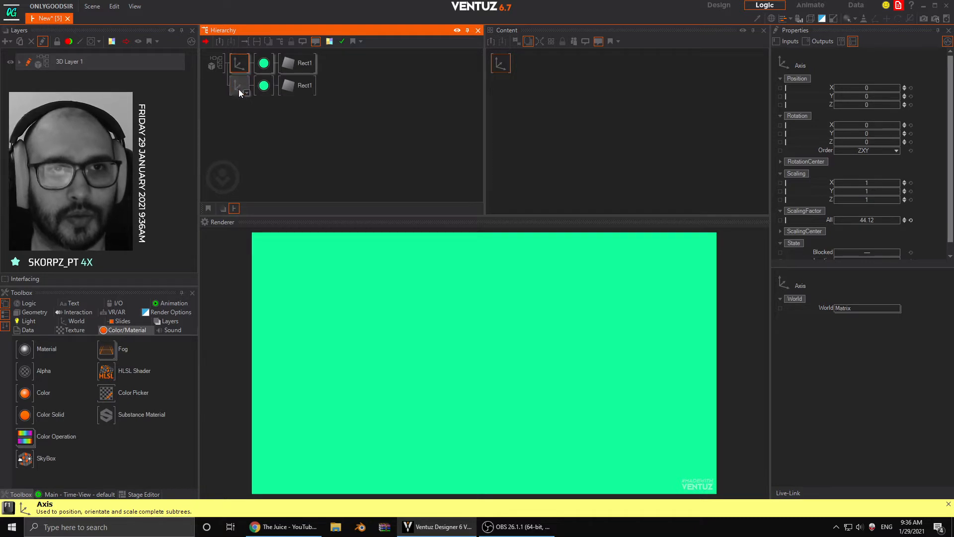
- Insert a Group node above both axis branches and name it SLIDE1
left_click(65, 320)
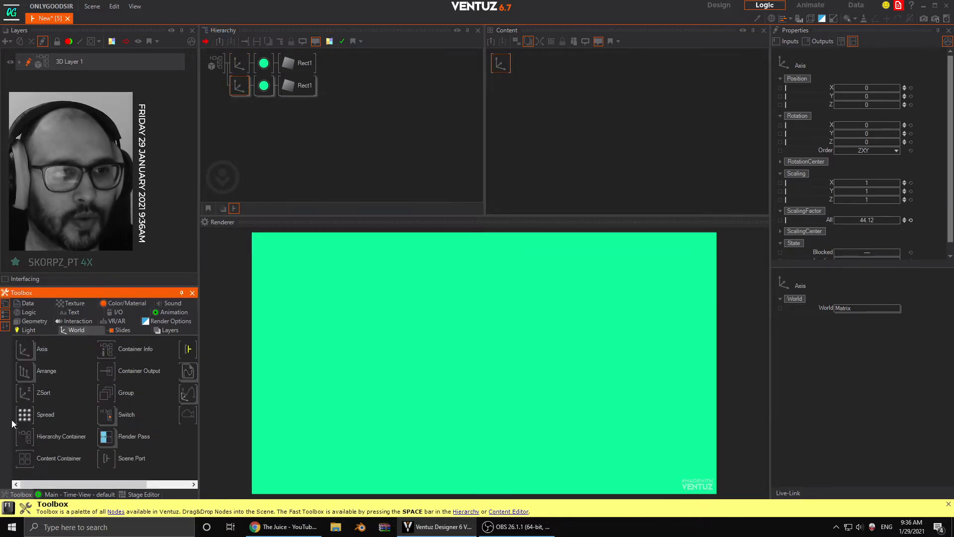
left_click_drag(106, 392, 233, 76)
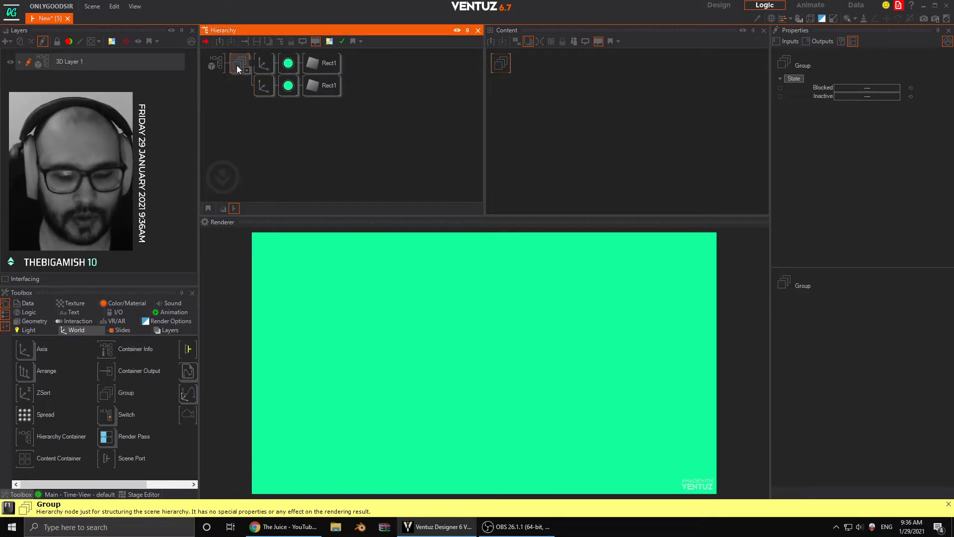
type("SLIDE1")
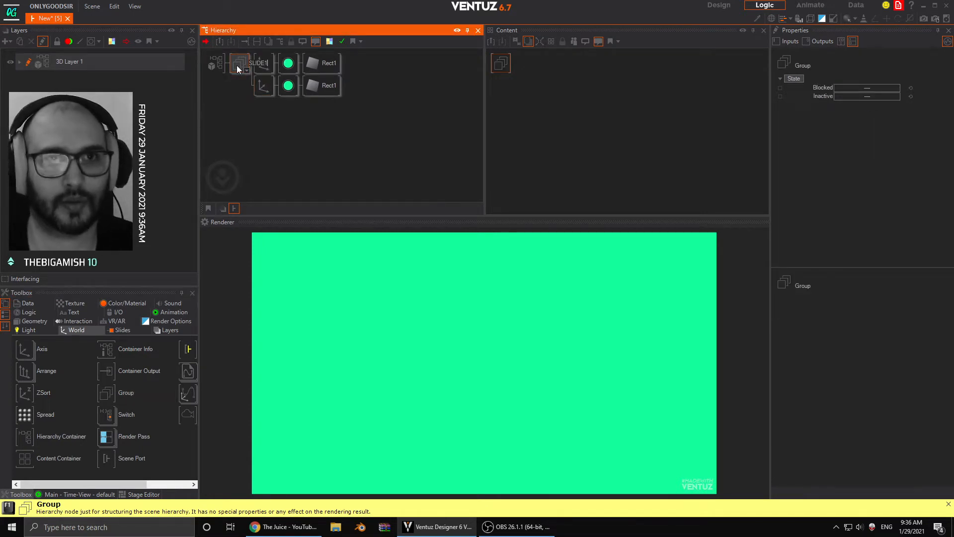
key("Return")
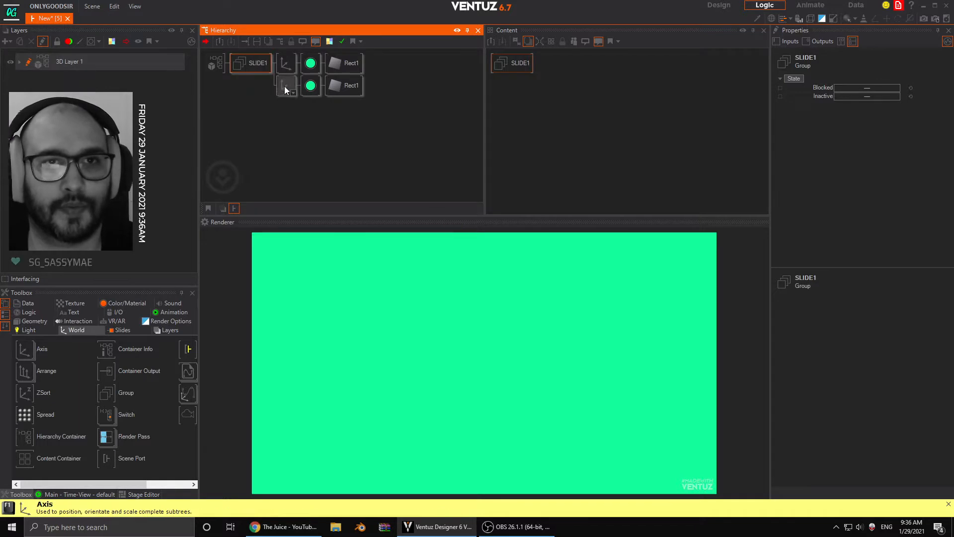
- Reset the second branch's material base color to white and add a texture loader as a material stage
left_click(311, 85)
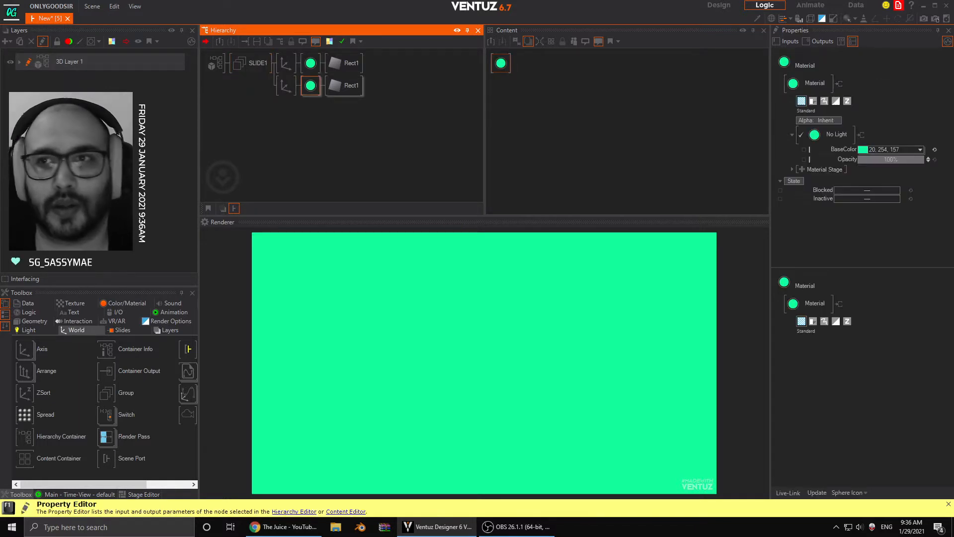
left_click(934, 149)
left_click(802, 169)
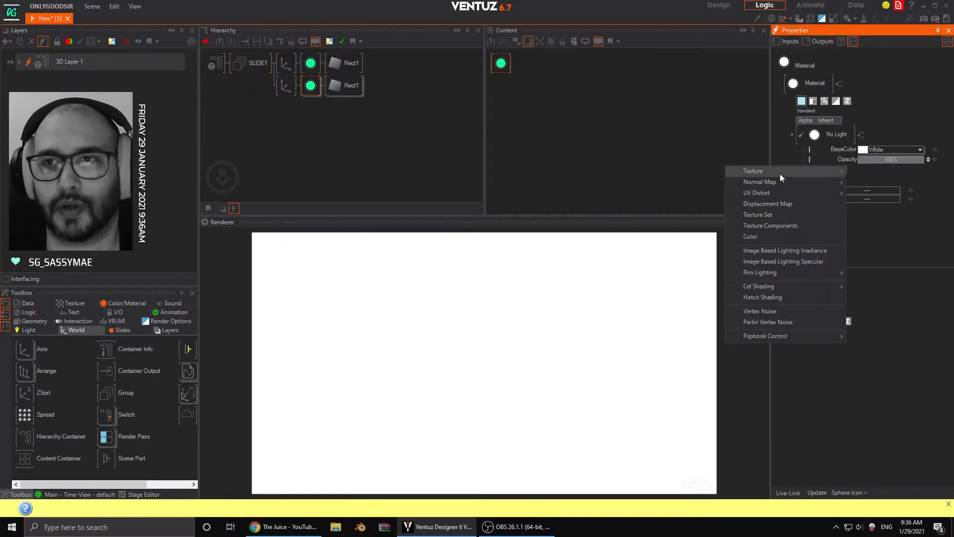
mouse_move(779, 171)
left_click(876, 186)
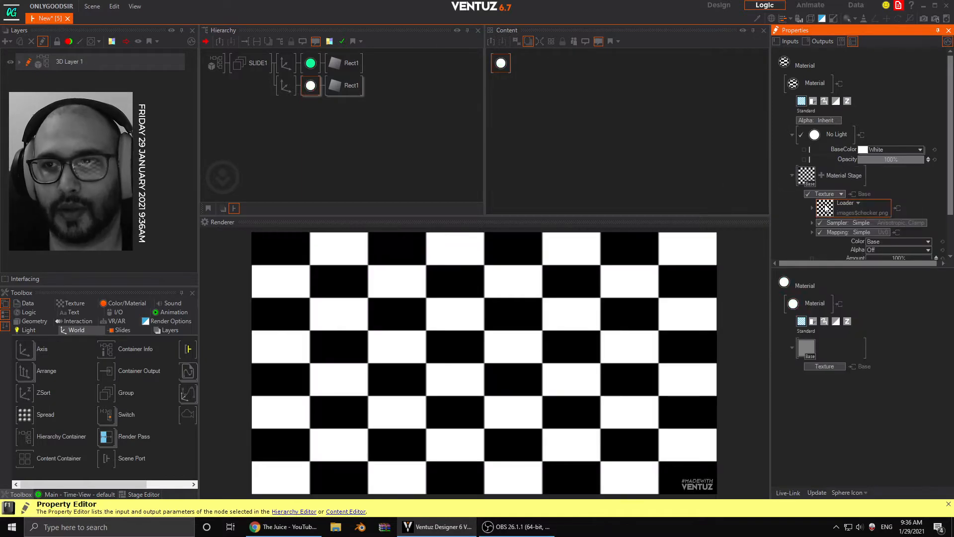
- Load stadium3.png from the Desktop into the texture loader of the second rectangle's material
left_click(865, 213)
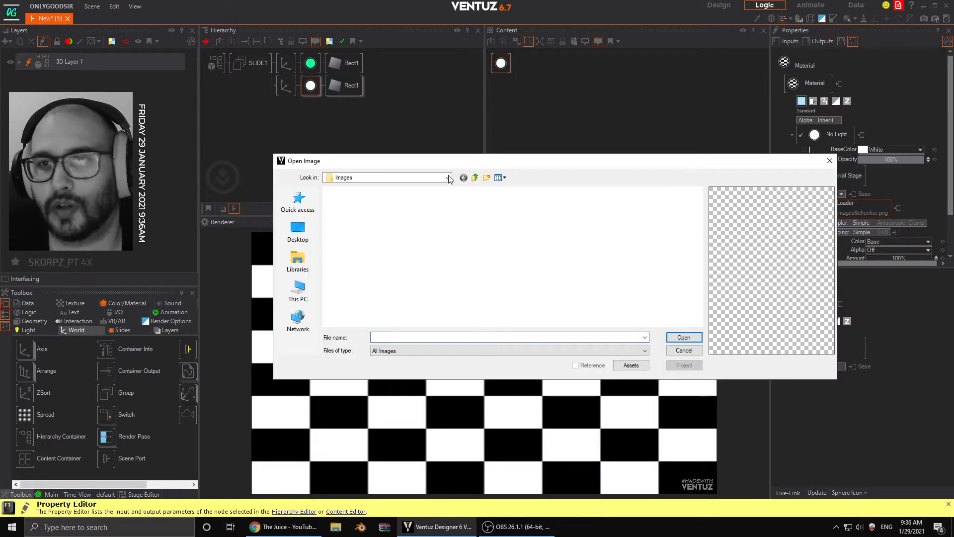
left_click(297, 231)
scroll(695, 223, "down", 5)
left_click_drag(698, 313, 702, 198)
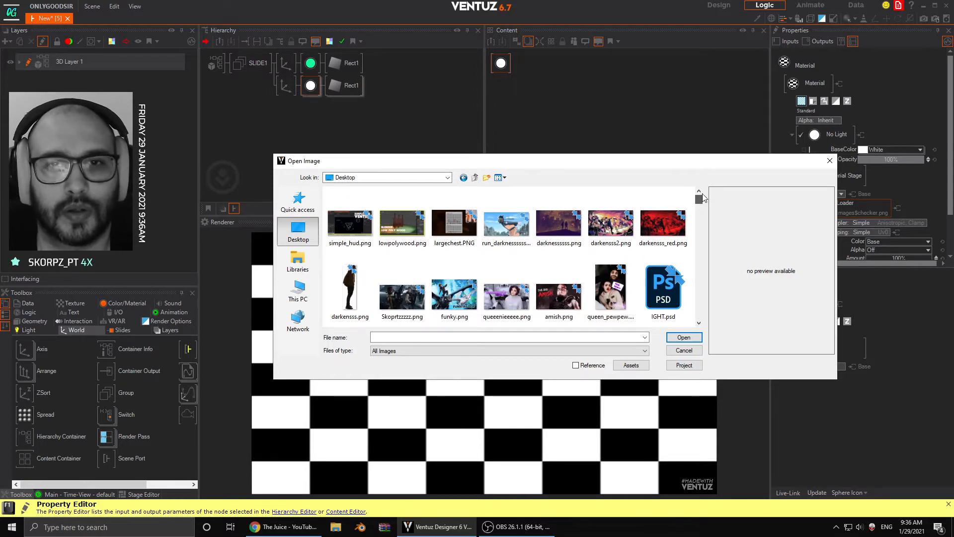
left_click_drag(703, 198, 711, 276)
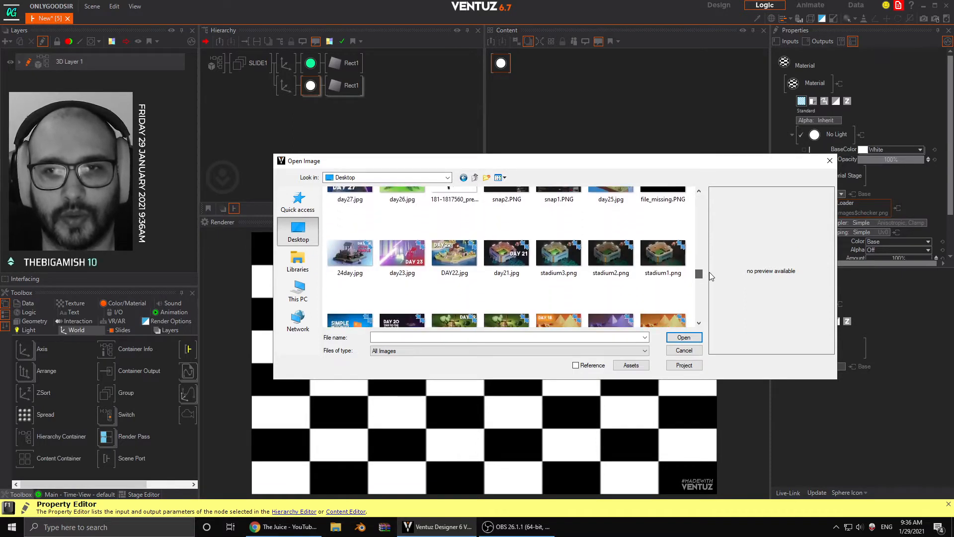
left_click(541, 259)
left_click(686, 339)
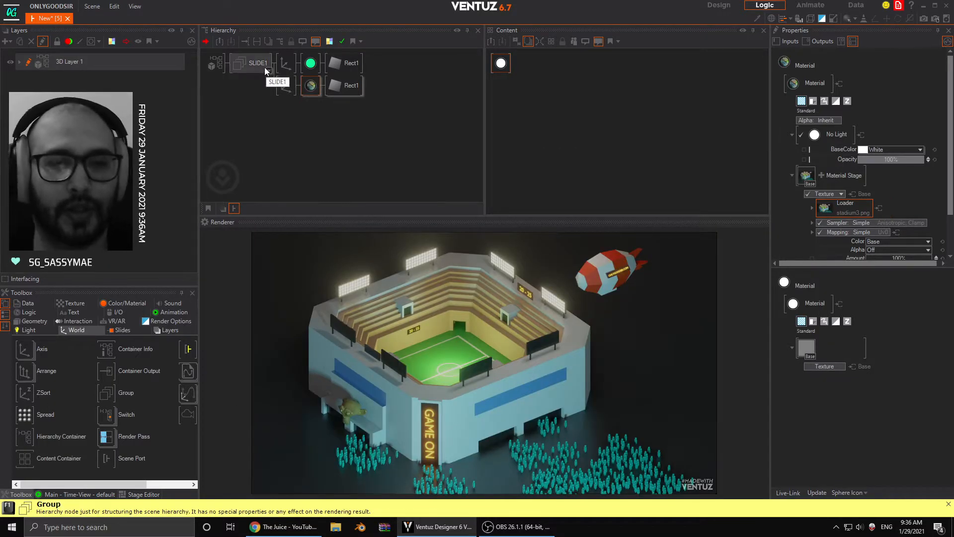
- Add a Keyframe Animation node to the layer's content and name it SLIDES
left_click(262, 98)
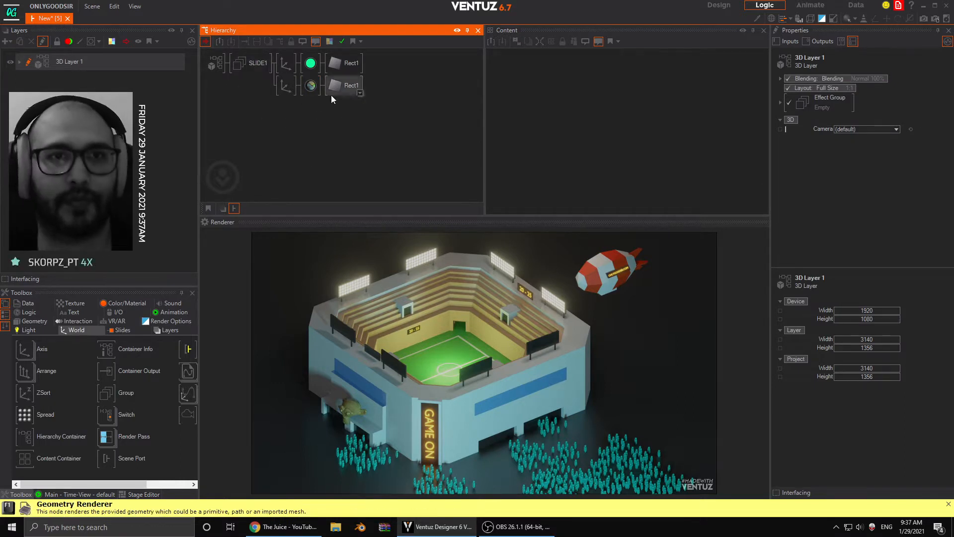
left_click(173, 314)
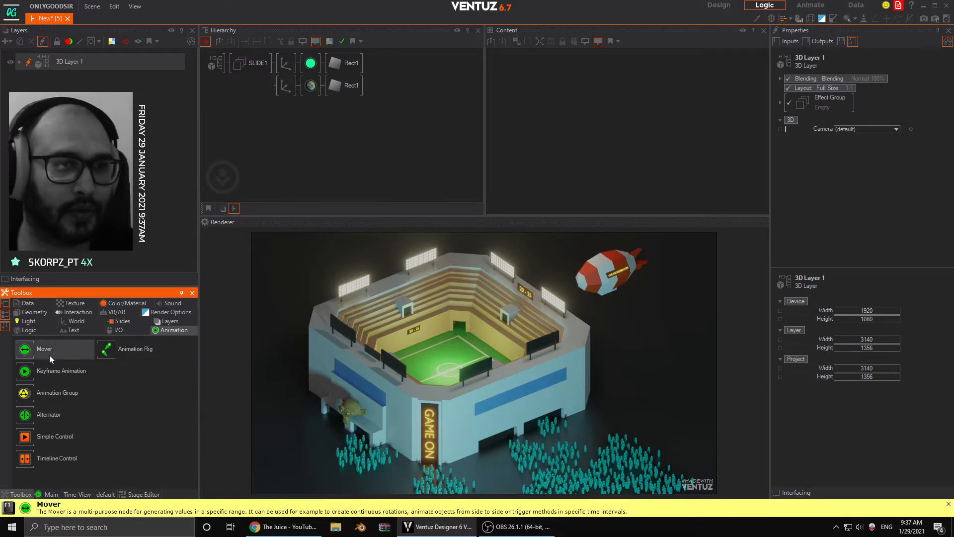
left_click_drag(648, 39, 596, 93)
double_click(596, 93)
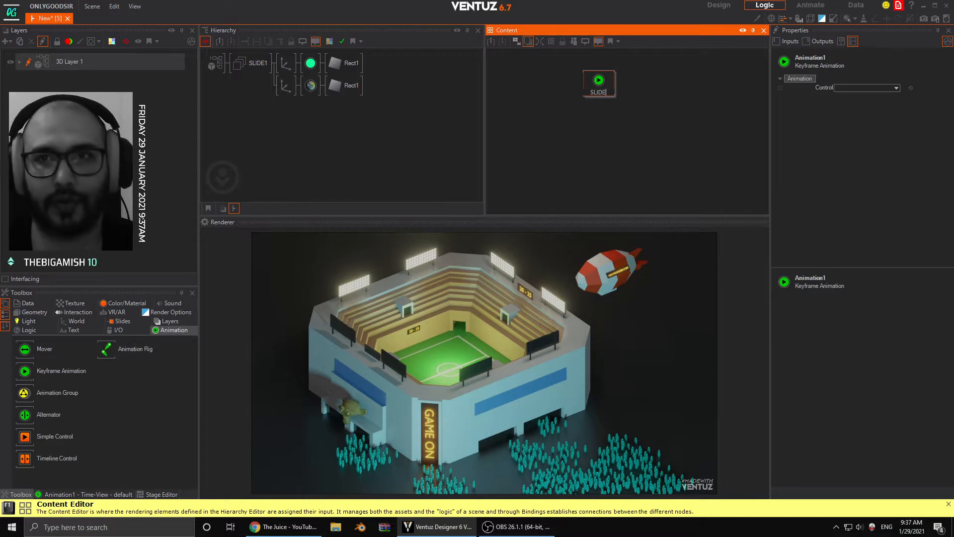
key("Return")
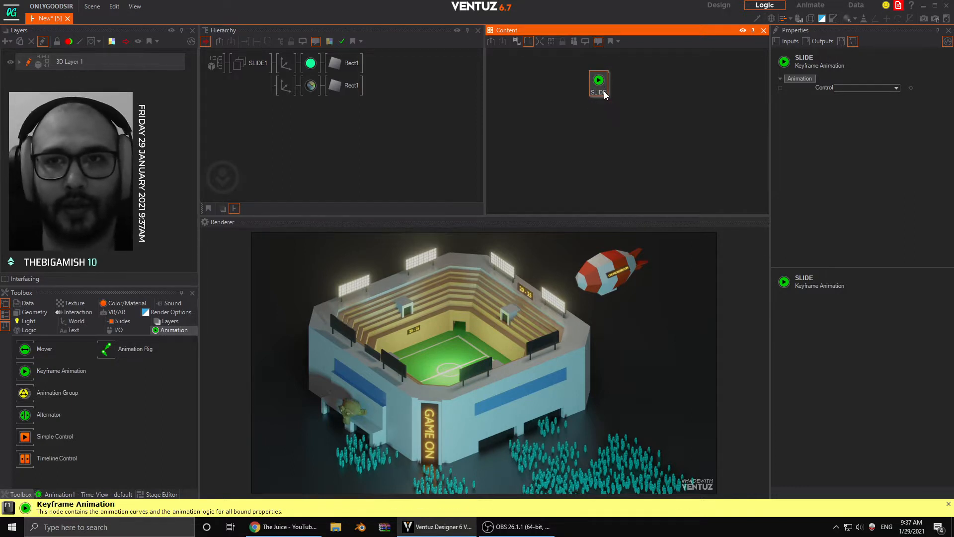
double_click(607, 98)
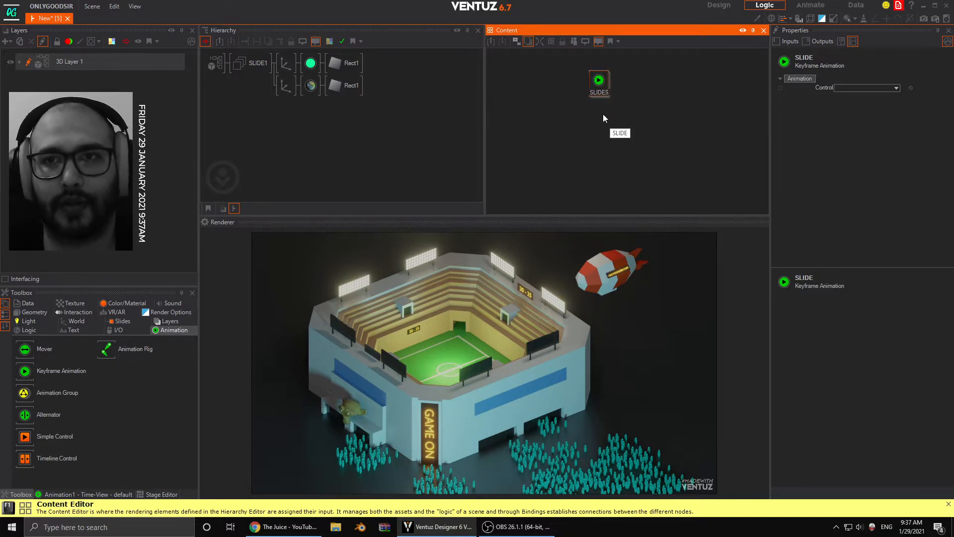
key("Return")
left_click(591, 129)
- Rename the green rectangle's axis as GREEN_PLATE1 and the textured rectangle's axis as IMAGE1
left_click(267, 131)
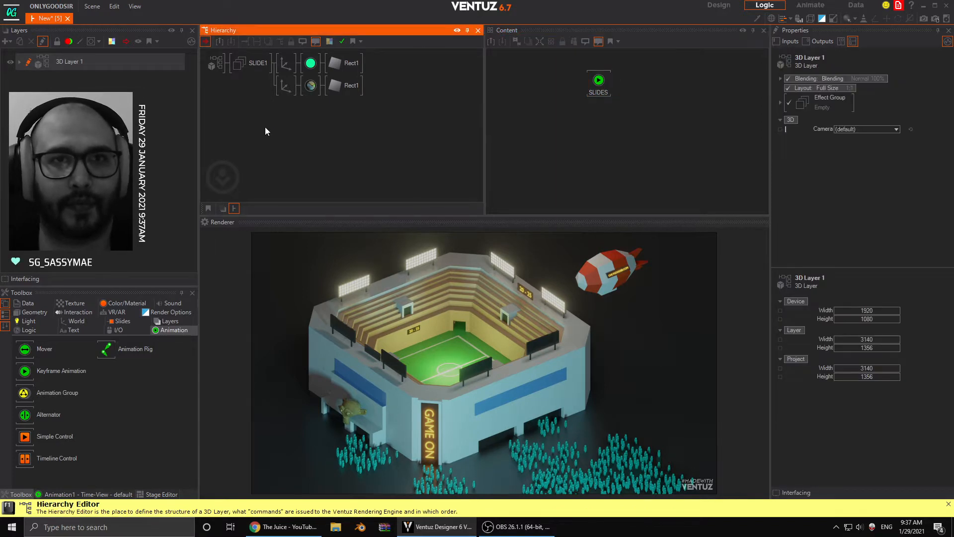
left_click(289, 66)
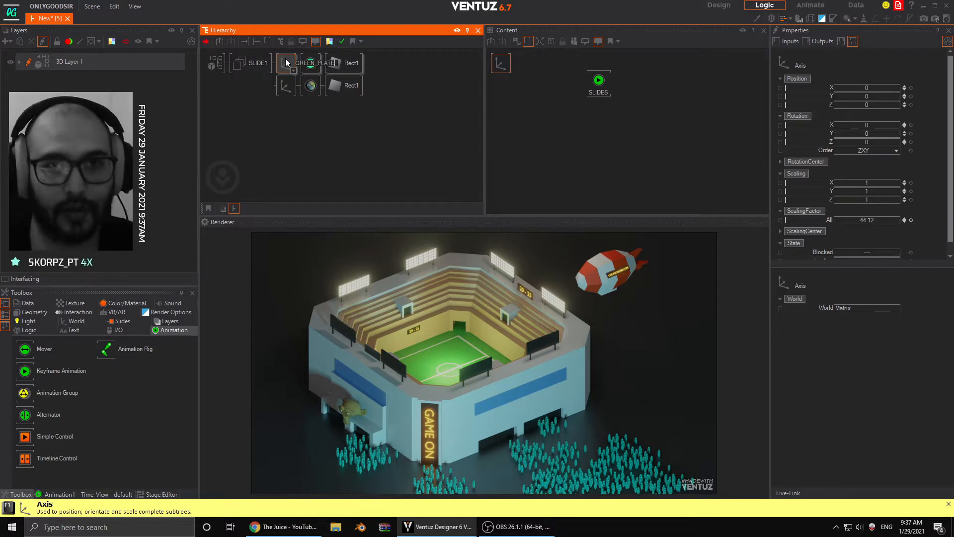
key("Return")
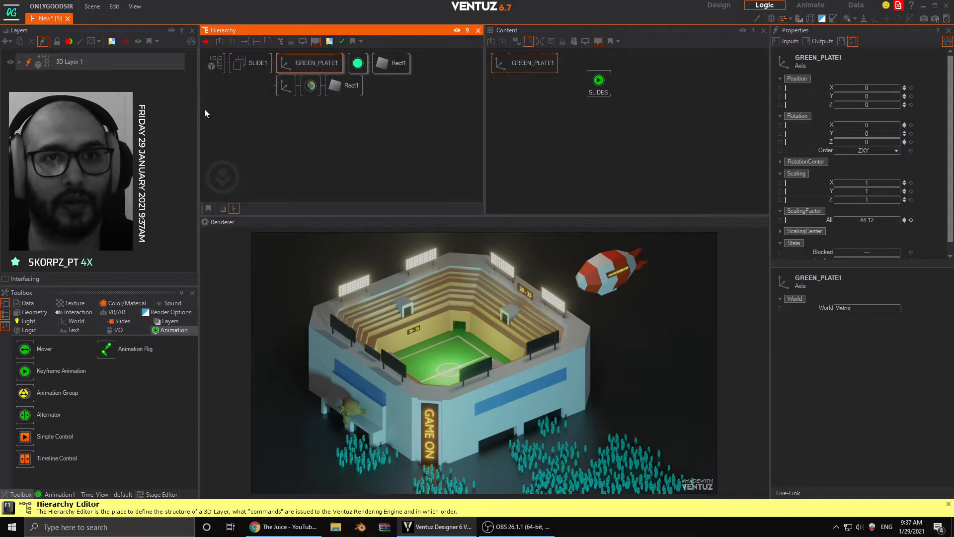
left_click(279, 87)
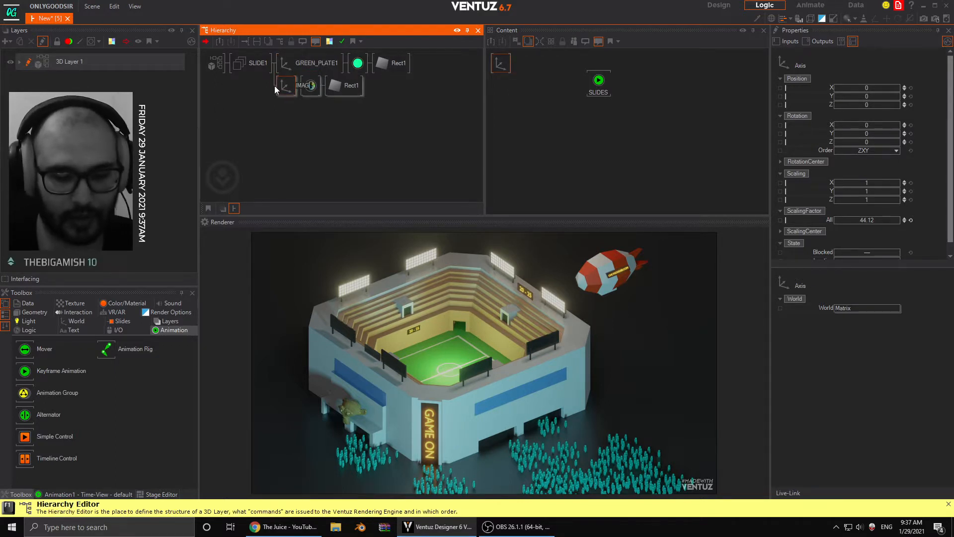
type("1")
key("Return")
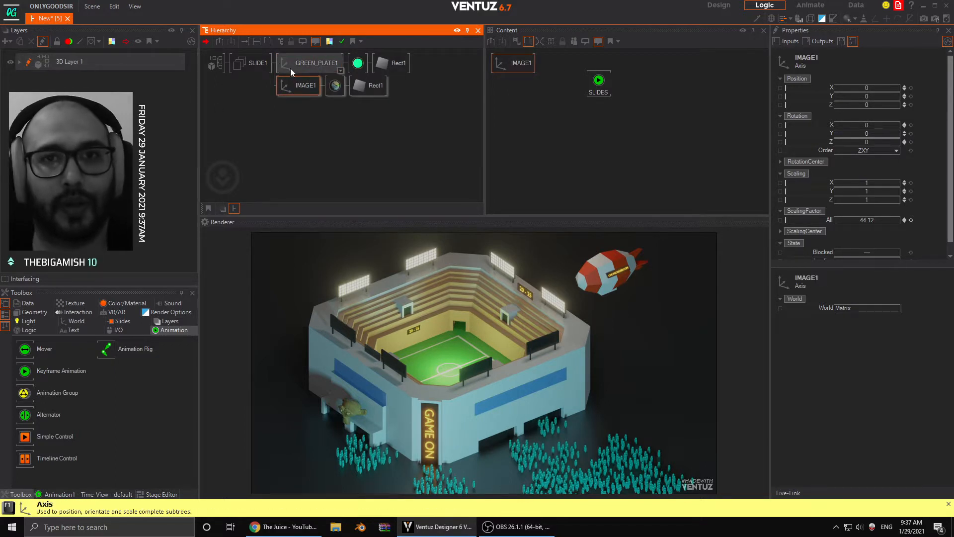
- Show both axes together in the content and bind their Position Y to the SLIDES animation
left_click(310, 63)
left_click(301, 86, "ctrl")
left_click(556, 122)
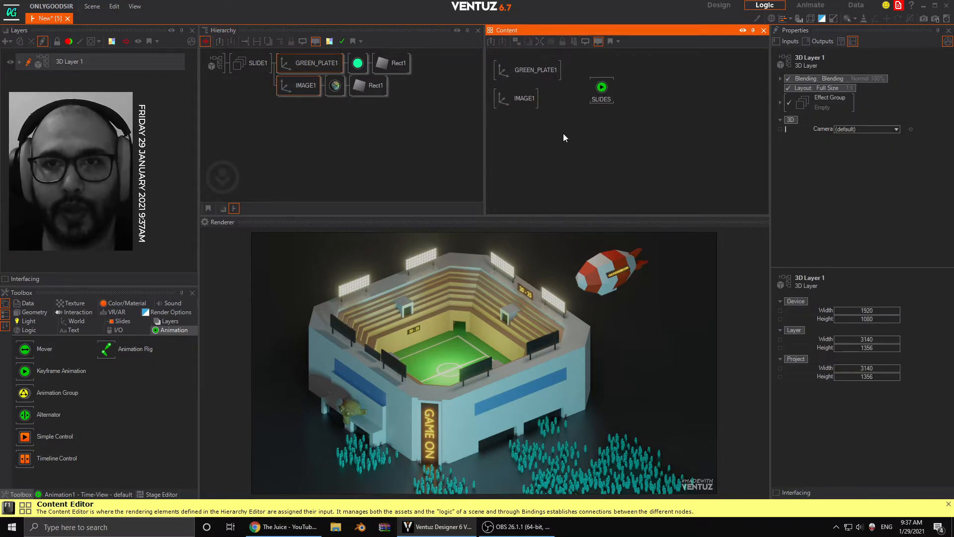
left_click_drag(563, 133, 521, 70)
left_click_drag(806, 97, 604, 91)
left_click_drag(604, 92, 619, 90)
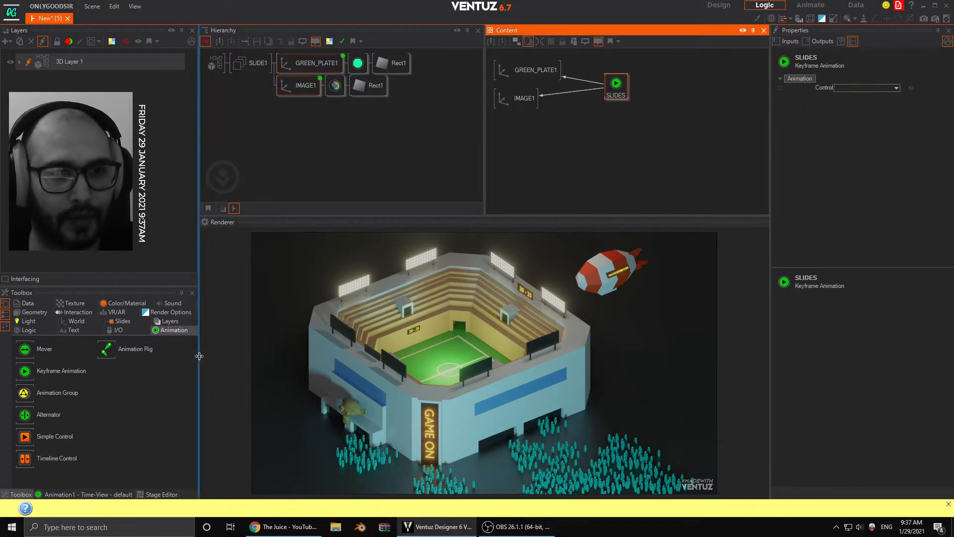
- Open the SLIDES timeline in a widened Animation Editor and display its time scale in seconds
left_click_drag(199, 358, 254, 343)
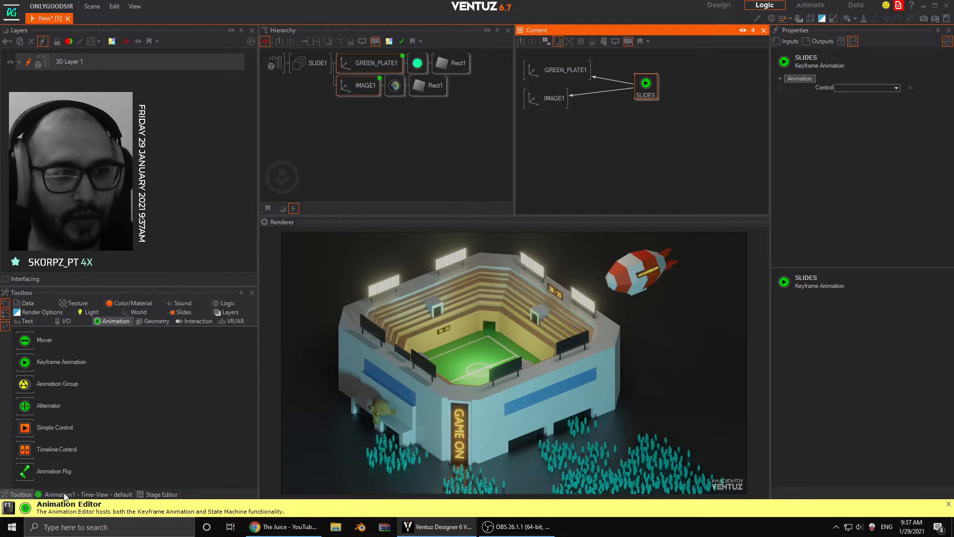
left_click(65, 494)
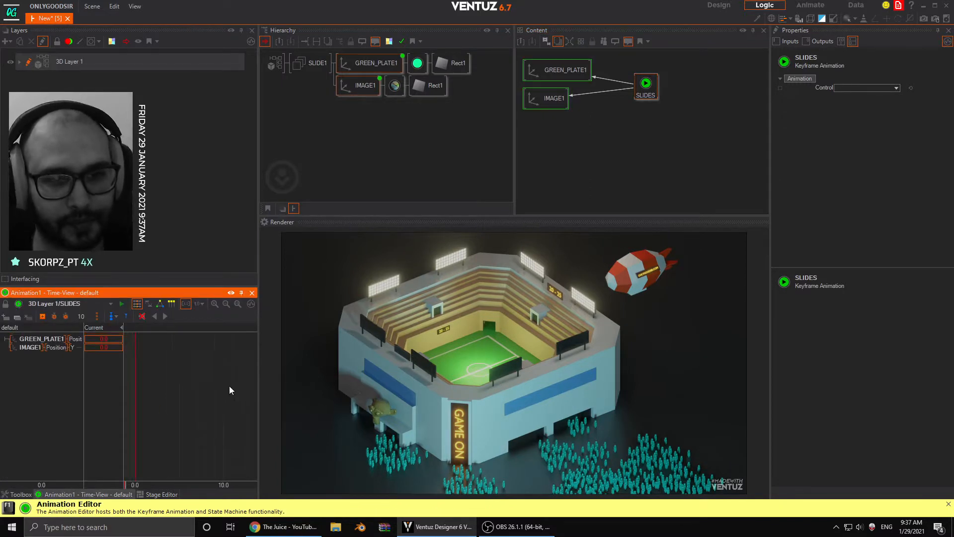
left_click(201, 304)
left_click(219, 325)
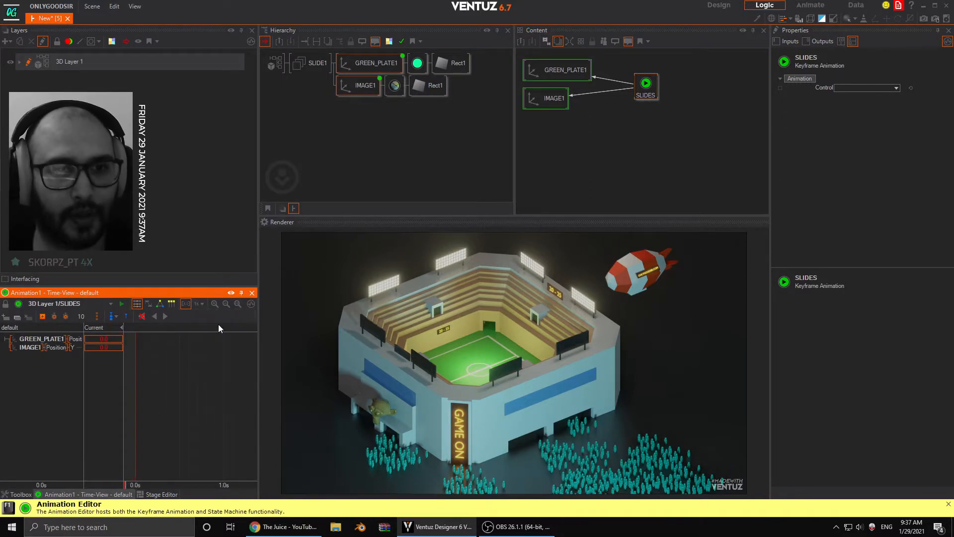
left_click_drag(257, 353, 298, 356)
scroll(219, 369, "down", 5)
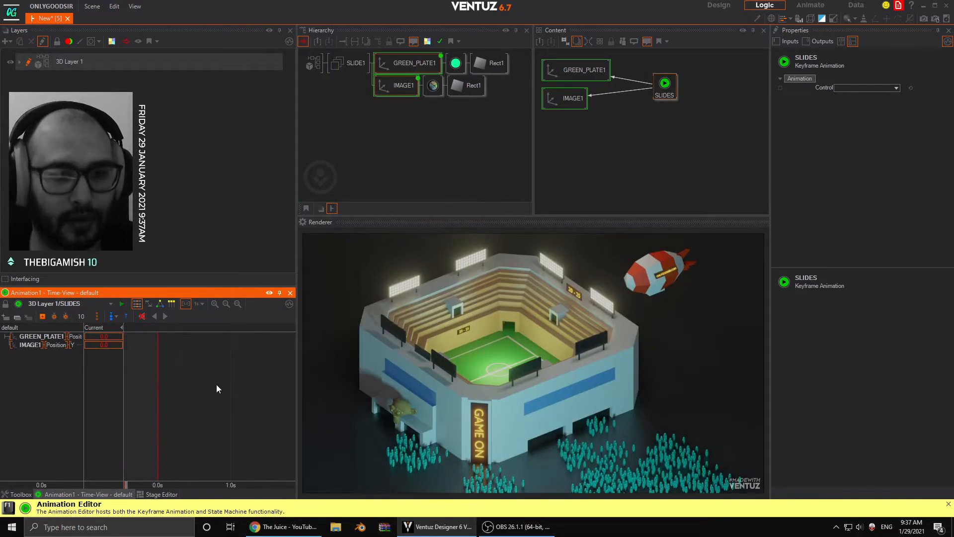
- Keyframe both Y positions at 0 at 1.0 s, and at 0.0 s with about -25.5 for GREEN_PLATE1 and -25.1 for IMAGE1
mouse_move(216, 383)
left_mouse_down()
mouse_move(228, 386)
mouse_move(210, 385)
left_mouse_up()
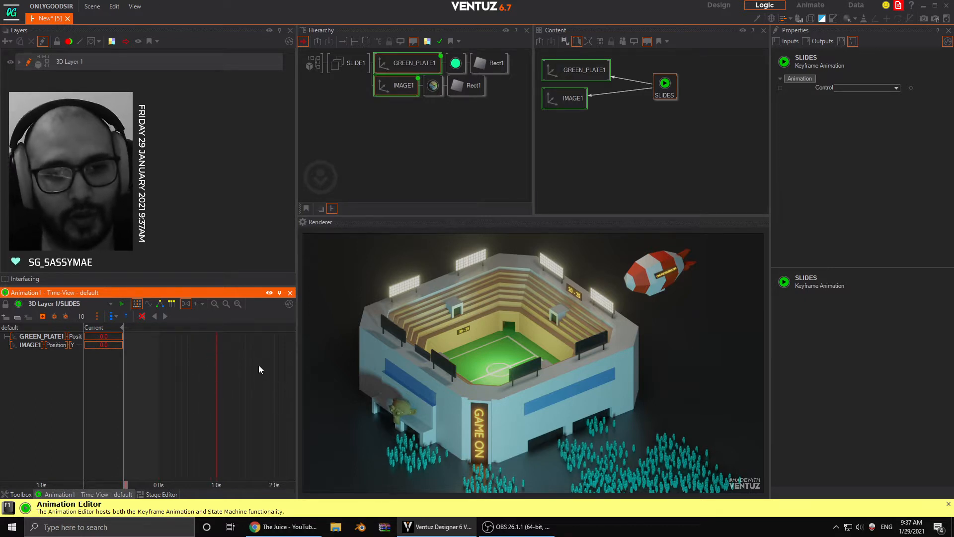
left_click(43, 316)
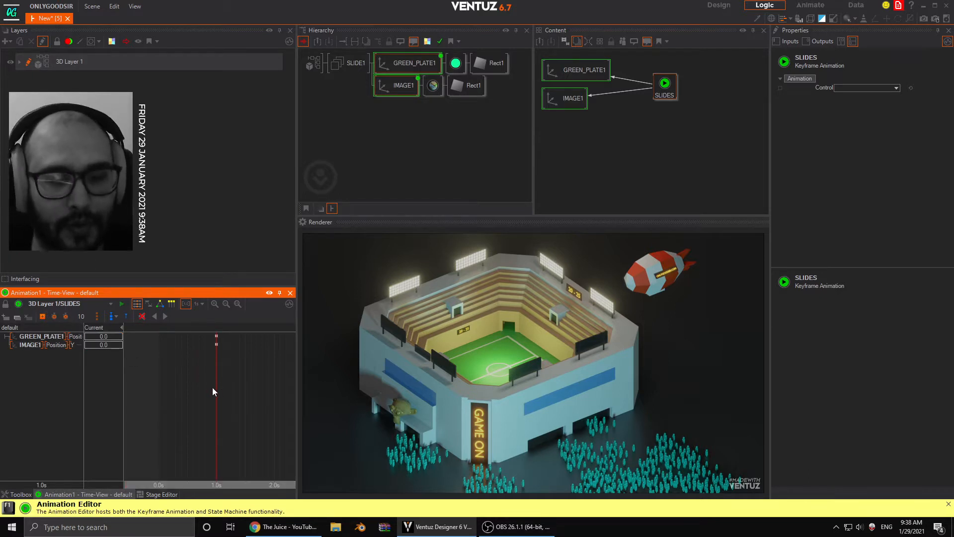
left_click_drag(213, 391, 170, 390)
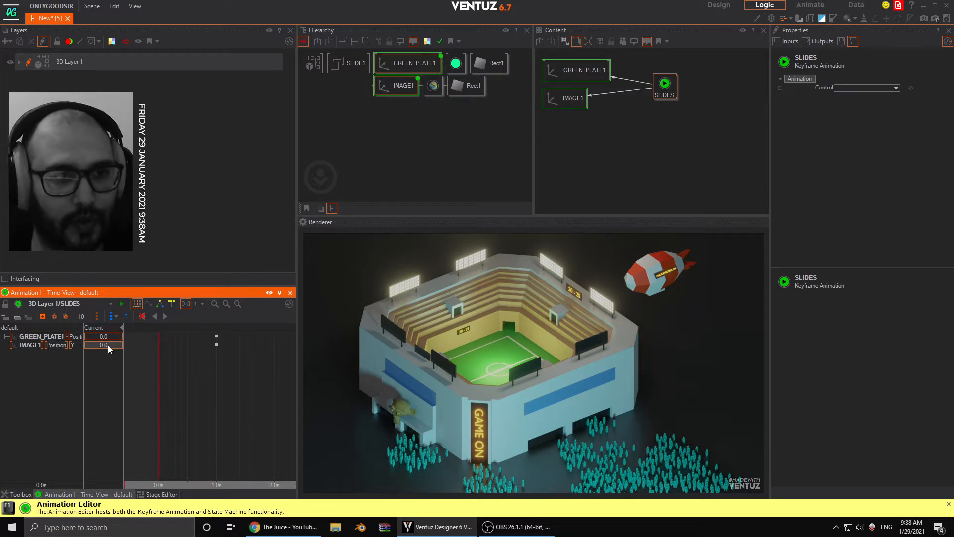
left_click_drag(109, 345, 85, 343)
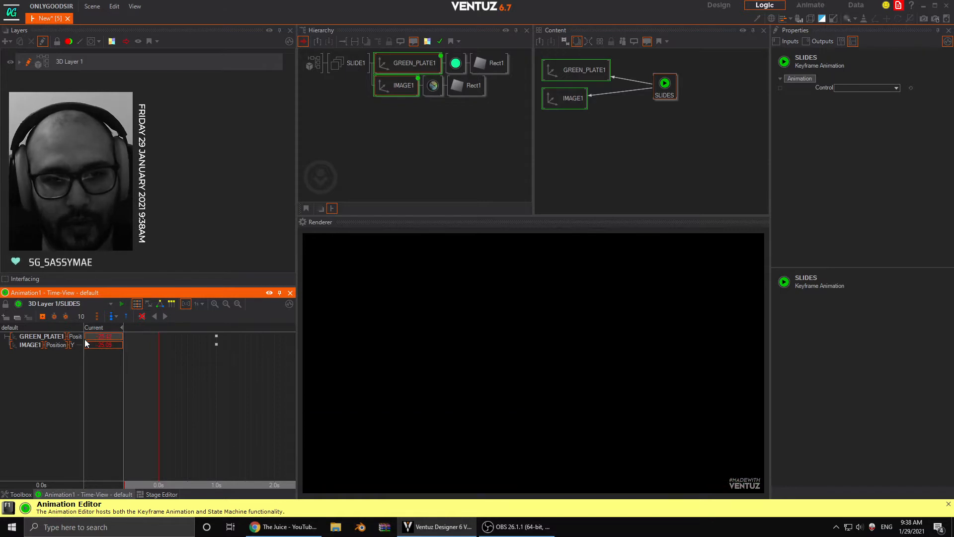
left_click(43, 318)
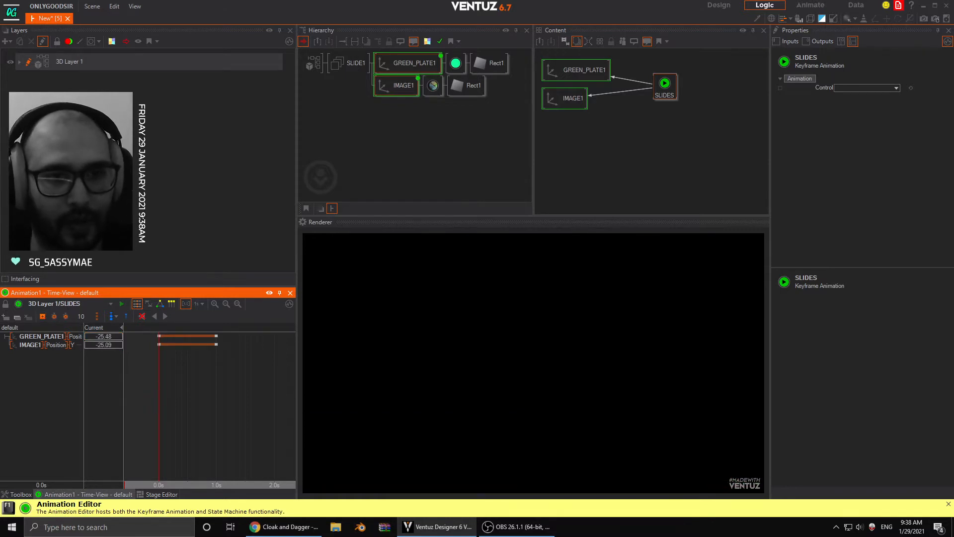
- Stagger the keyframes so IMAGE1 runs from 0.2 s to 1.2 s and GREEN_PLATE1 ends at 1.1 s, and play the animation from the start
left_click_drag(159, 400, 182, 397)
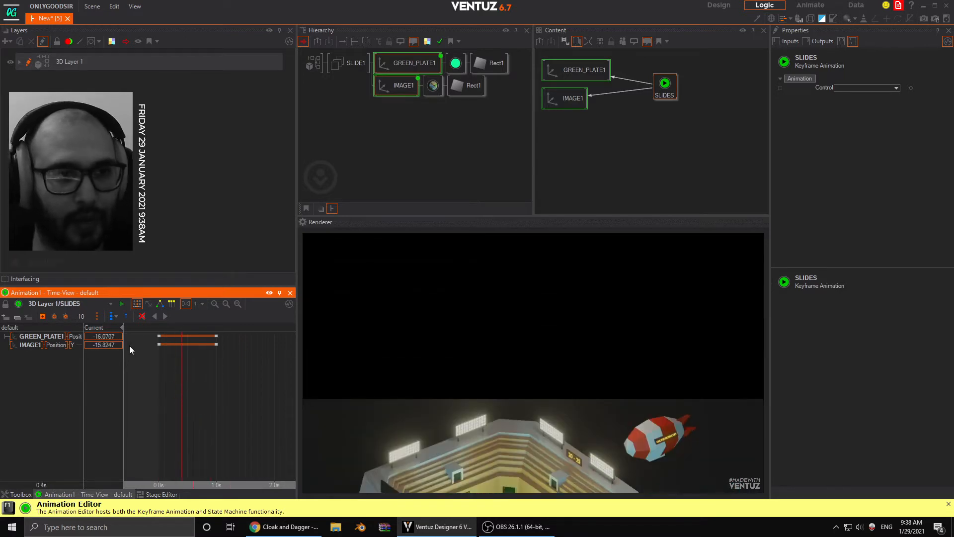
left_click_drag(231, 349, 214, 374)
left_click_drag(180, 345, 217, 373)
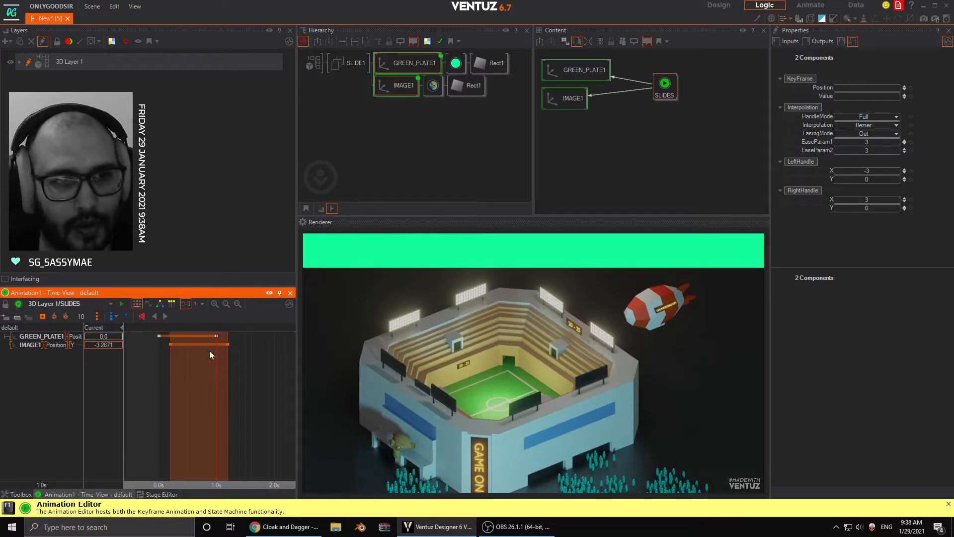
left_click(217, 337)
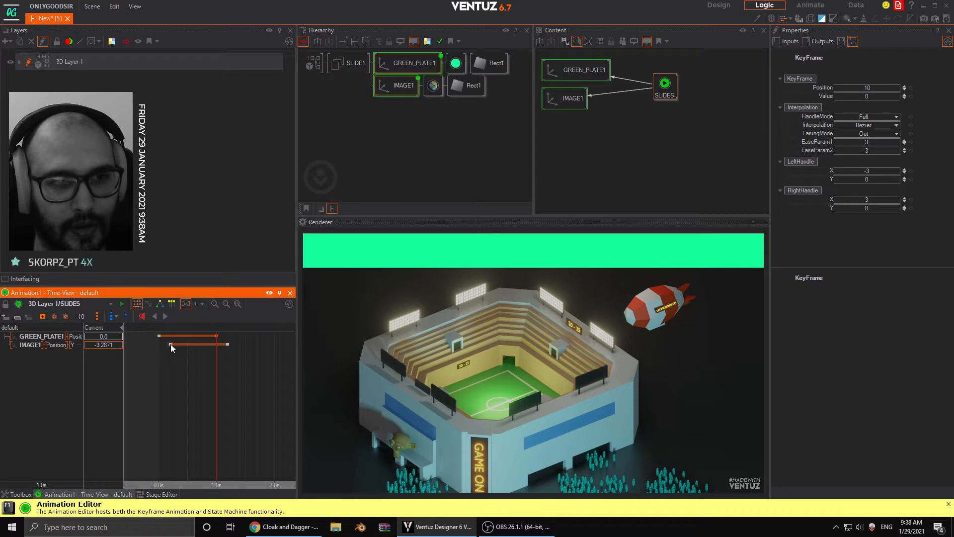
left_click_drag(171, 344, 166, 345)
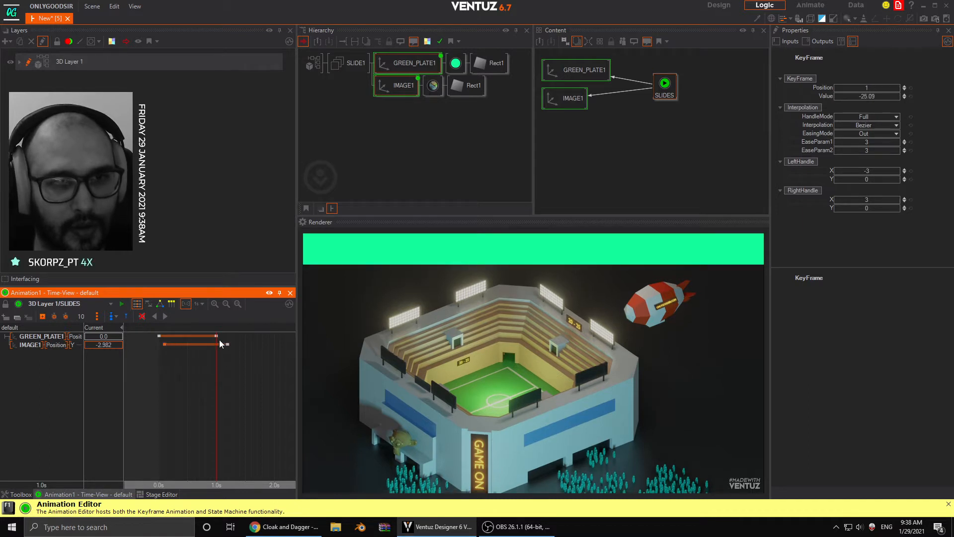
left_click_drag(217, 337, 232, 377)
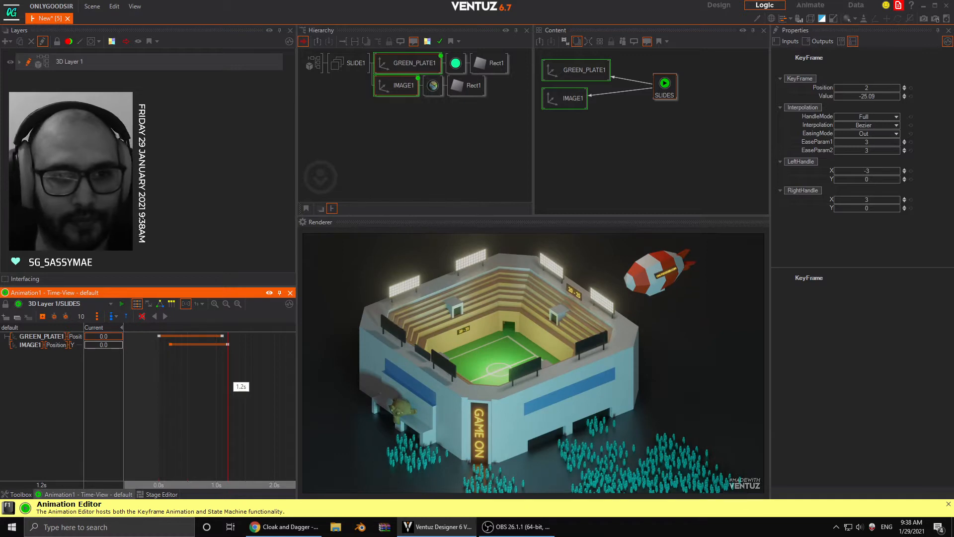
scroll(236, 395, "down", 2)
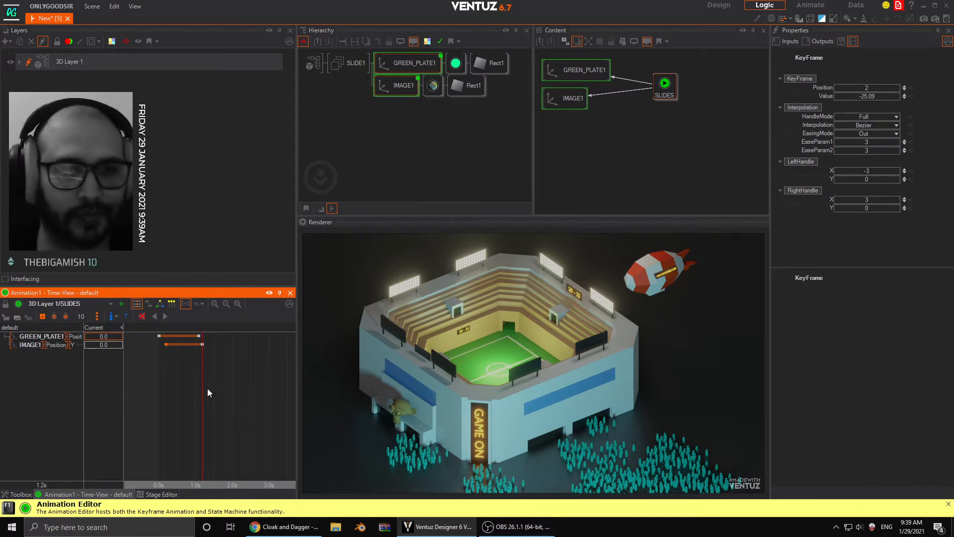
left_click_drag(207, 388, 159, 407)
left_click(162, 318)
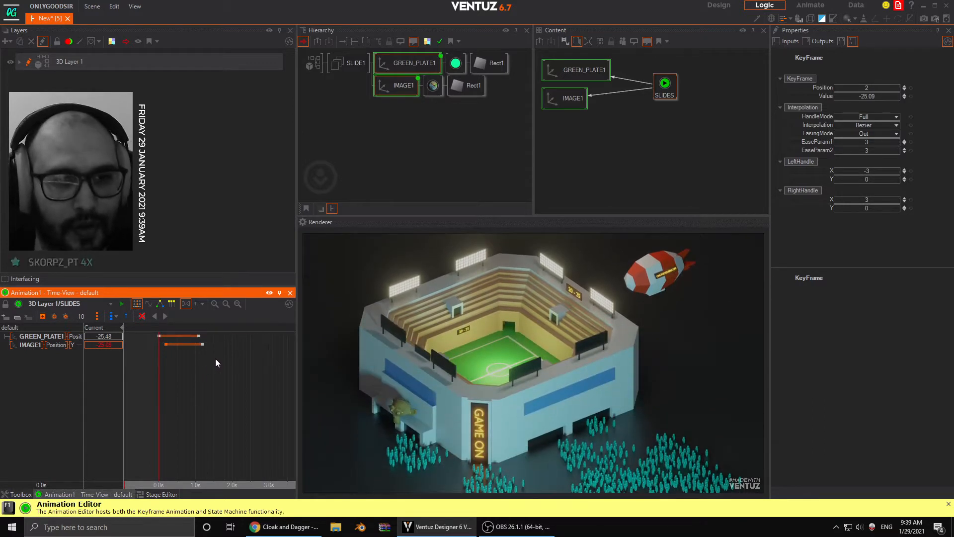
- Move the end keyframes of GREEN_PLATE1 to 0.7 s and IMAGE1 to 0.8 s, and replay the animation
middle_click_drag(211, 360, 228, 362)
right_click_drag(251, 366, 211, 344)
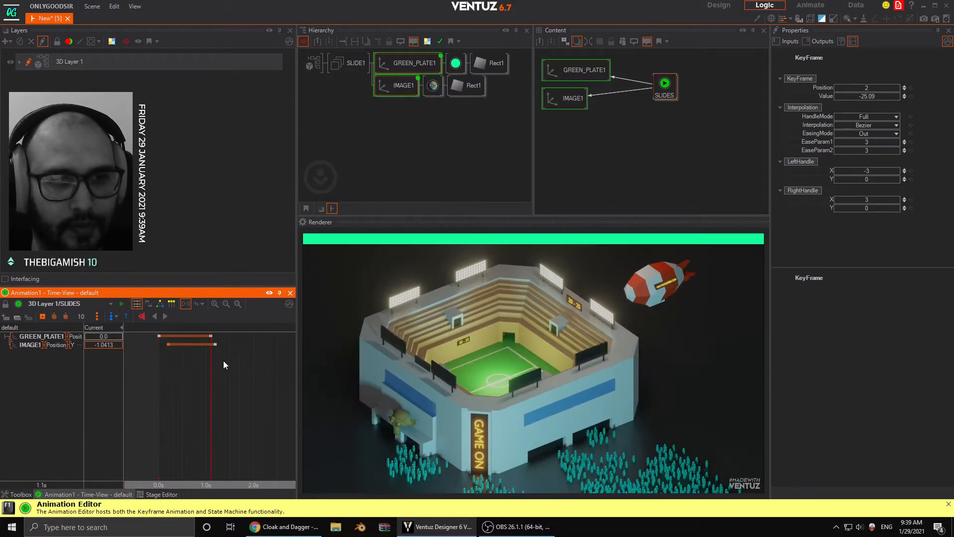
left_click_drag(222, 360, 194, 347)
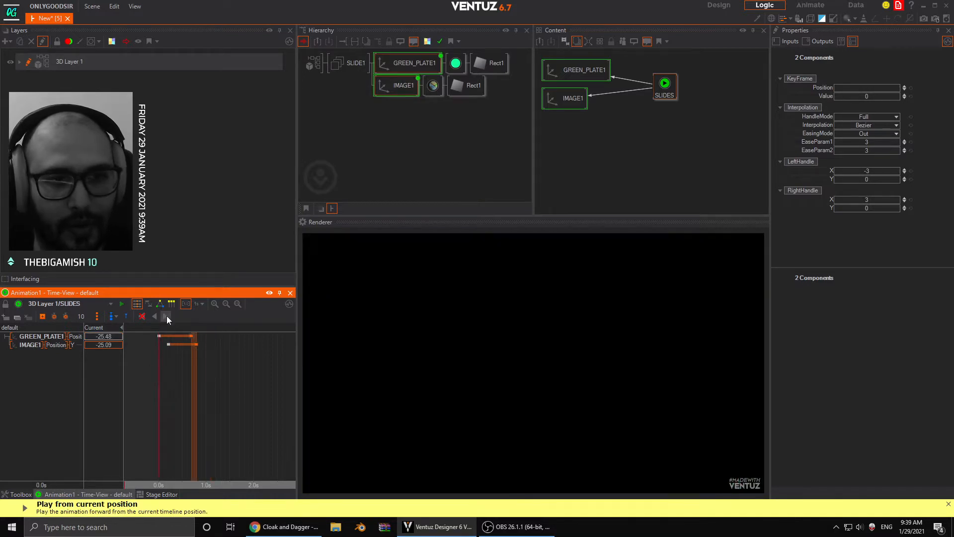
left_click(166, 315)
right_click_drag(168, 386, 212, 391)
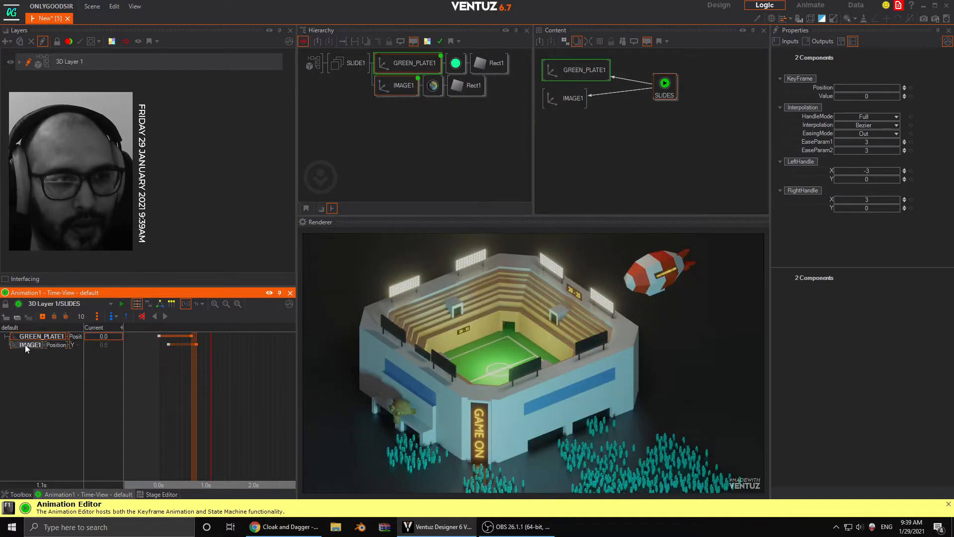
- Add keyframes with value 0 at 1.1 s to both Y channels, and shift the one of GREEN_PLATE1 to 1.2 s
left_click(44, 318)
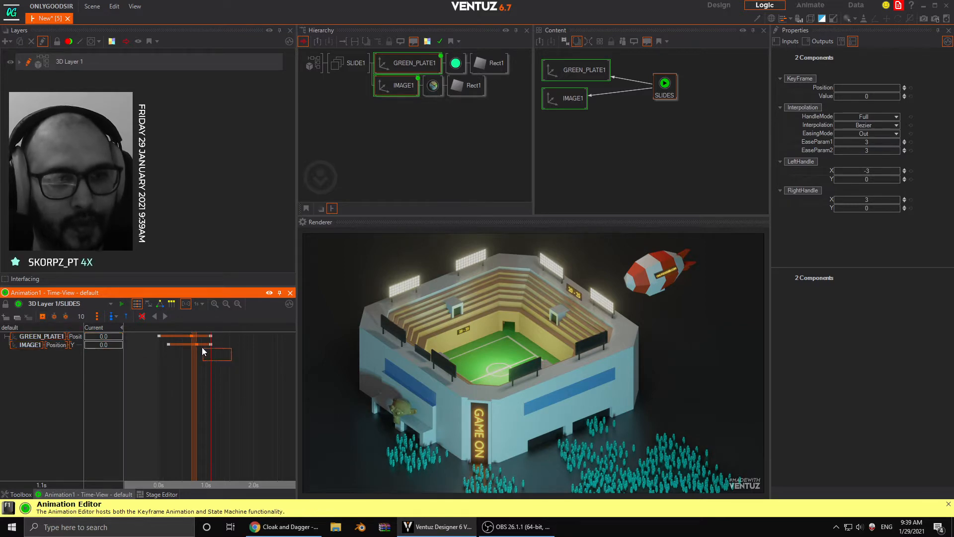
left_click(213, 352)
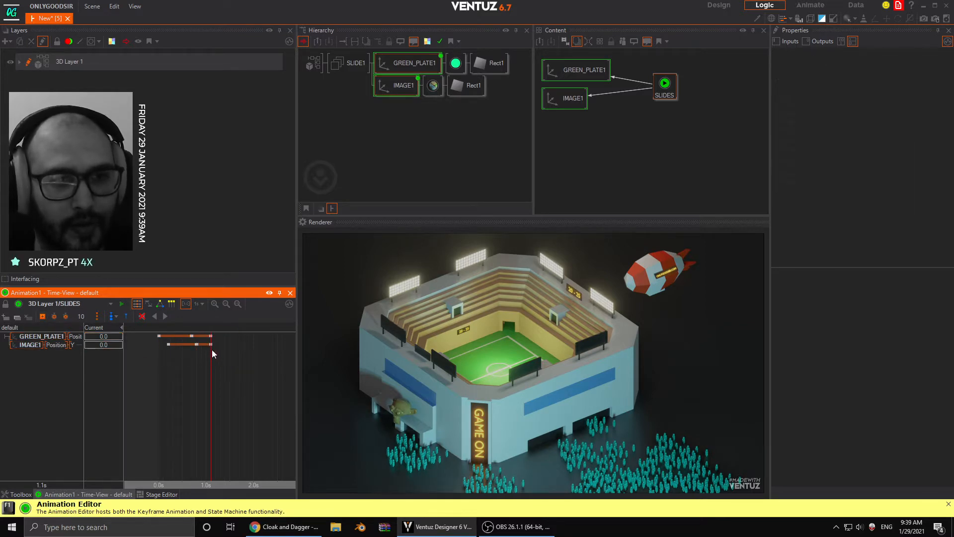
left_click(209, 337)
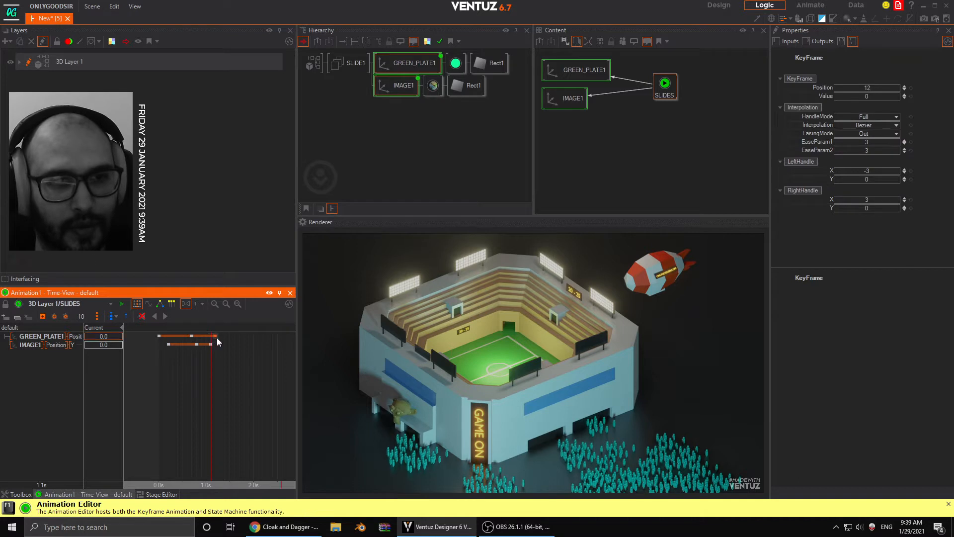
- Keyframe the exit Y positions at 1.8 s, with about 25.19 for GREEN_PLATE1 and about 25.42 for IMAGE1
left_click_drag(225, 381, 240, 381)
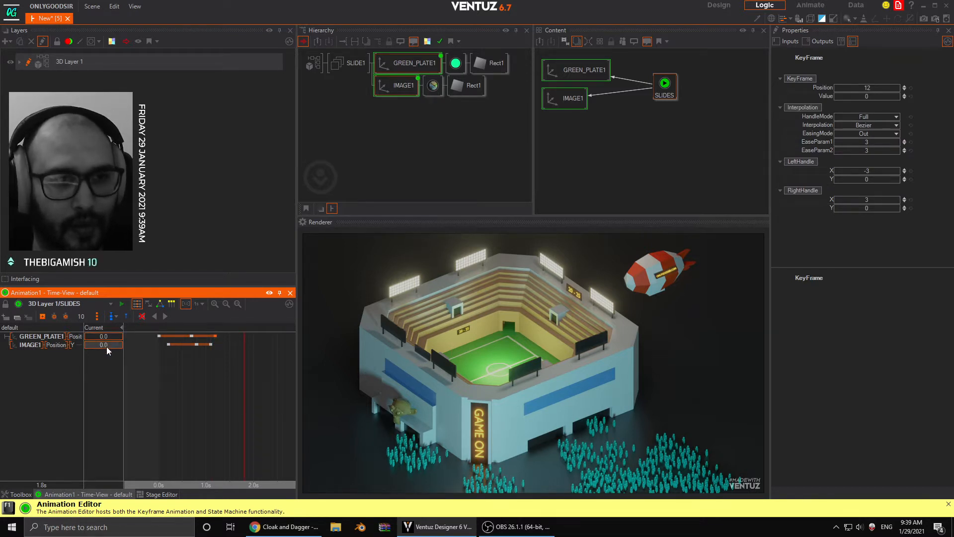
mouse_move(106, 347)
left_mouse_down()
mouse_move(123, 345)
mouse_move(111, 335)
mouse_move(122, 338)
left_mouse_up()
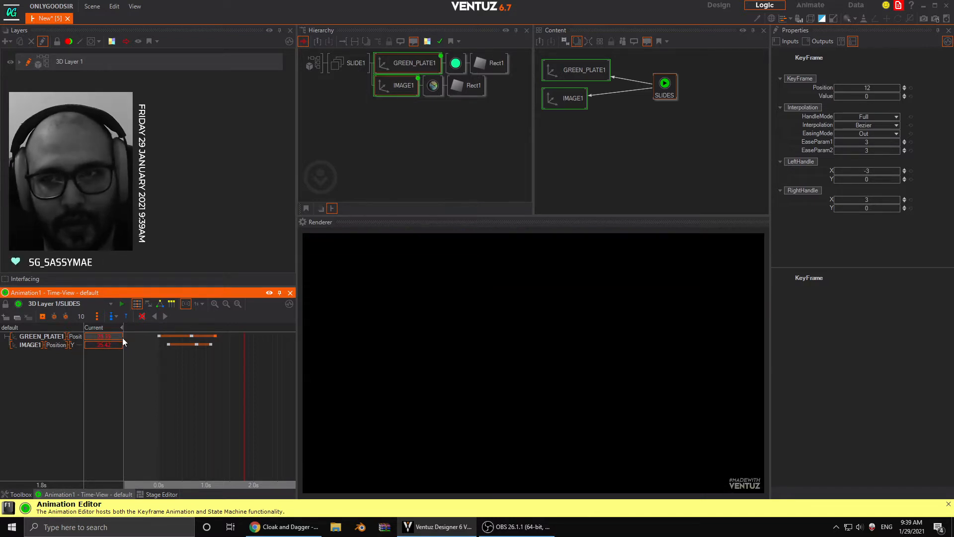
left_click(42, 316)
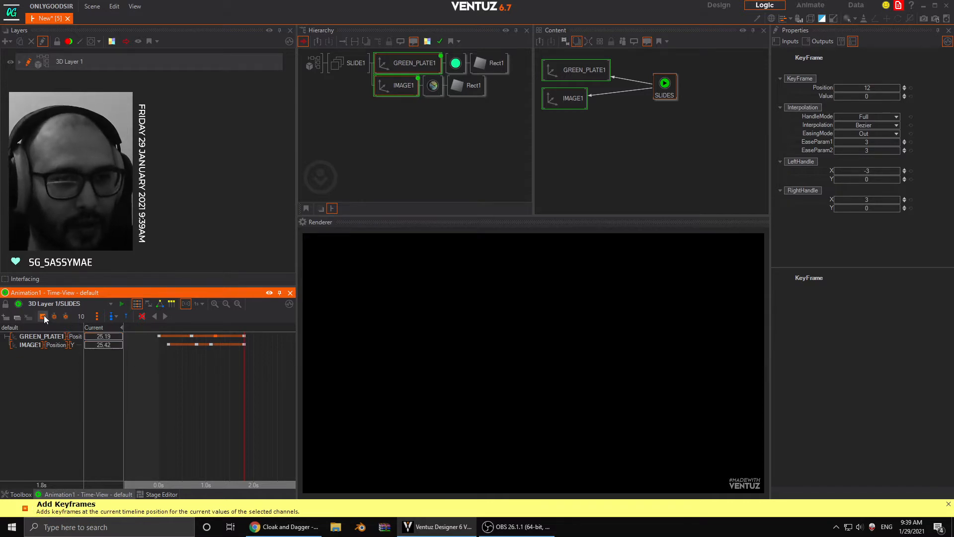
- Stagger the exit keyframes to 1.6 s for IMAGE1 and 1.9 s for GREEN_PLATE1, and scrub the timeline to 1.0 s
left_click(243, 344)
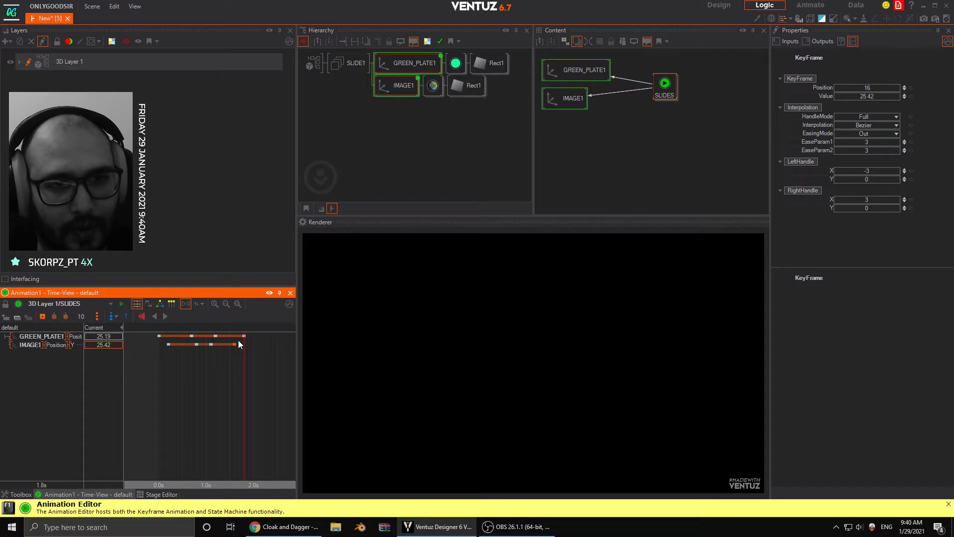
left_click_drag(245, 336, 258, 384)
left_click_drag(162, 394, 207, 424)
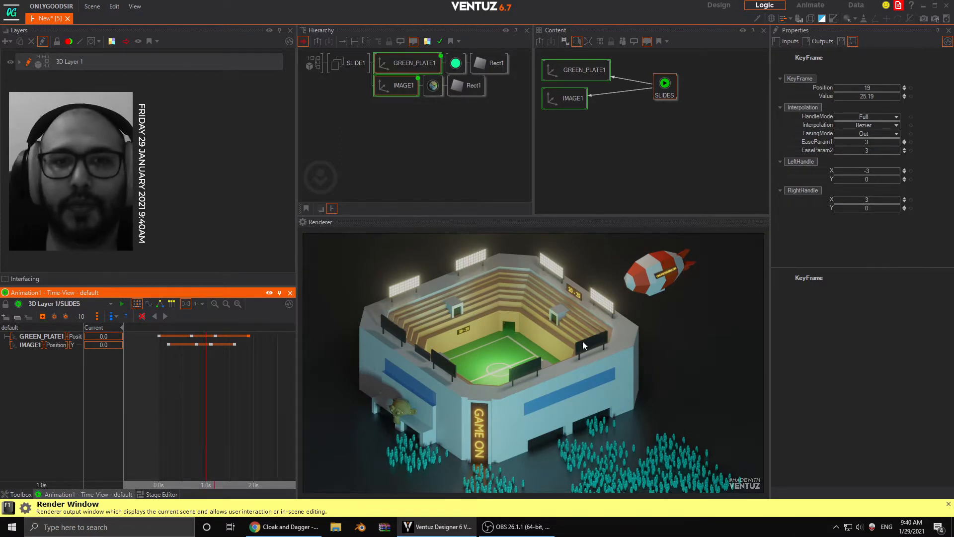
- Add a third Axis node to the SLIDE1 group below IMAGE1 and attach a Rectangle to it
left_click(347, 96)
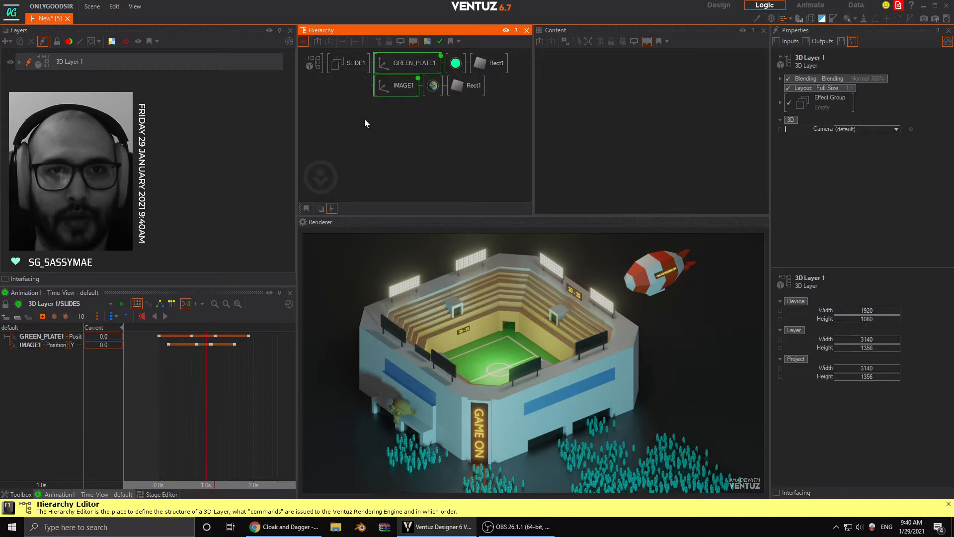
left_click(21, 495)
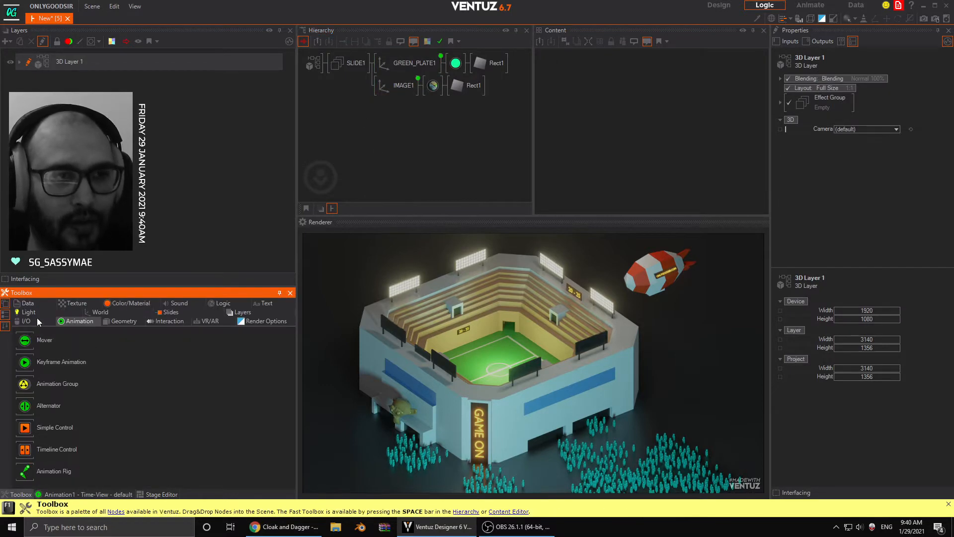
left_click(119, 320)
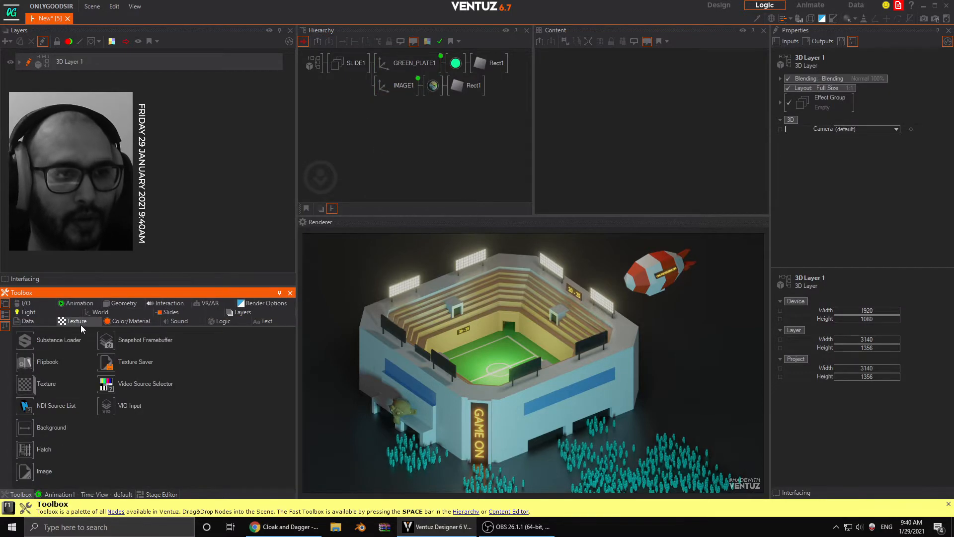
left_click(93, 312)
left_click_drag(32, 341, 369, 115)
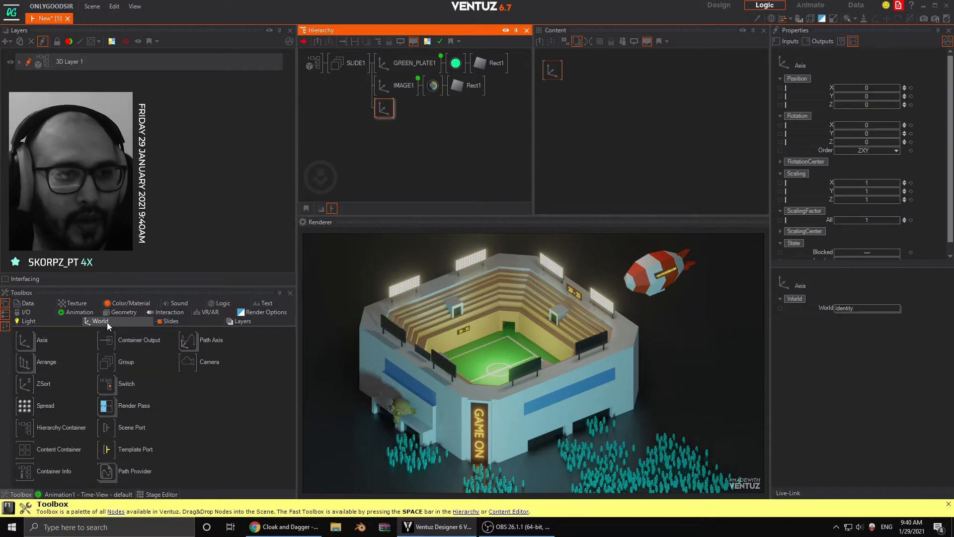
left_click(120, 312)
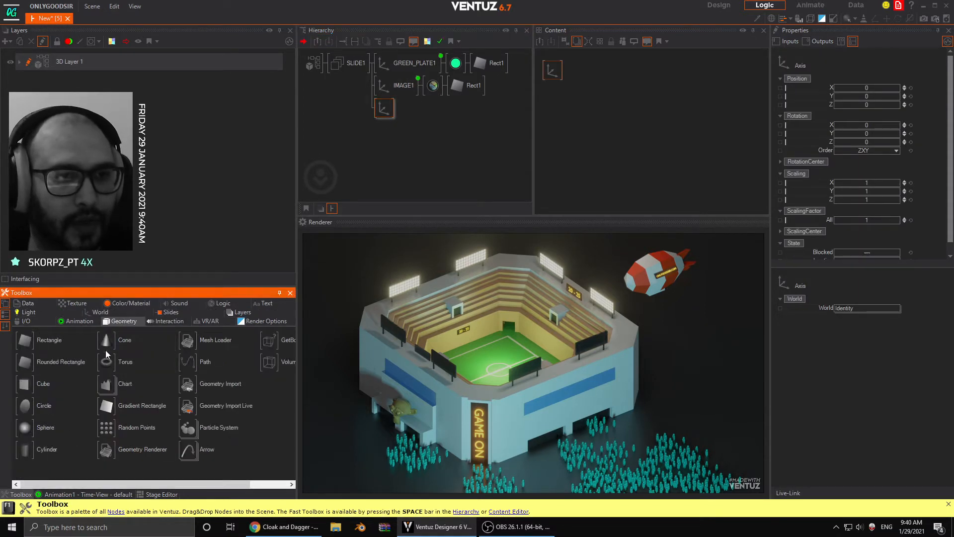
left_click_drag(30, 340, 392, 110)
left_click(383, 115)
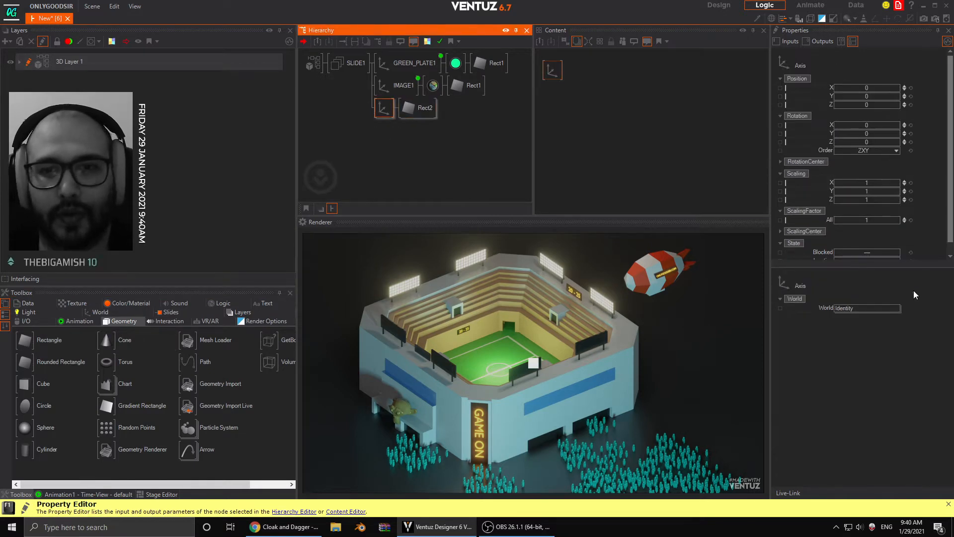
- Set the new axis to overall scale 31.4, Z rotation -27.1, Y scaling 1.63 and X position -19.4
left_click_drag(904, 220, 901, 218)
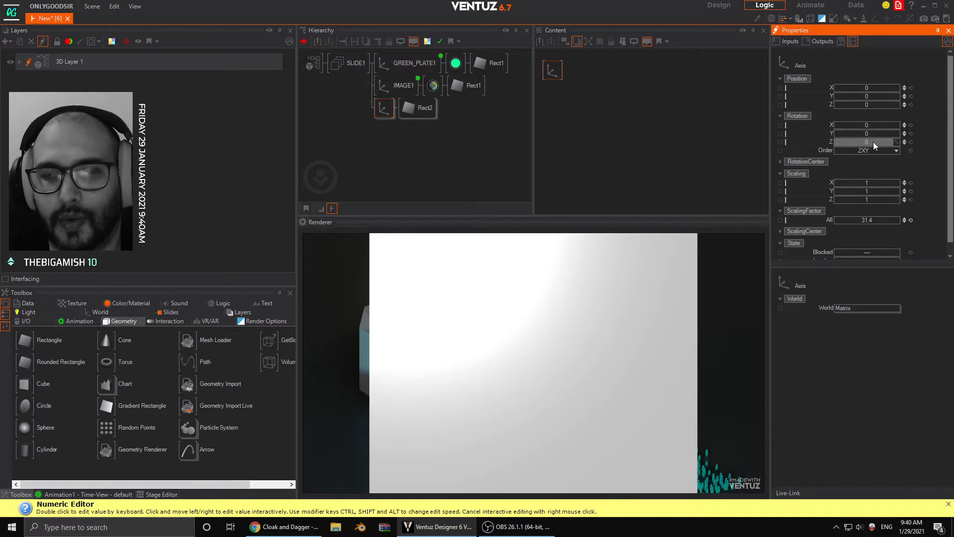
left_click_drag(870, 141, 868, 142)
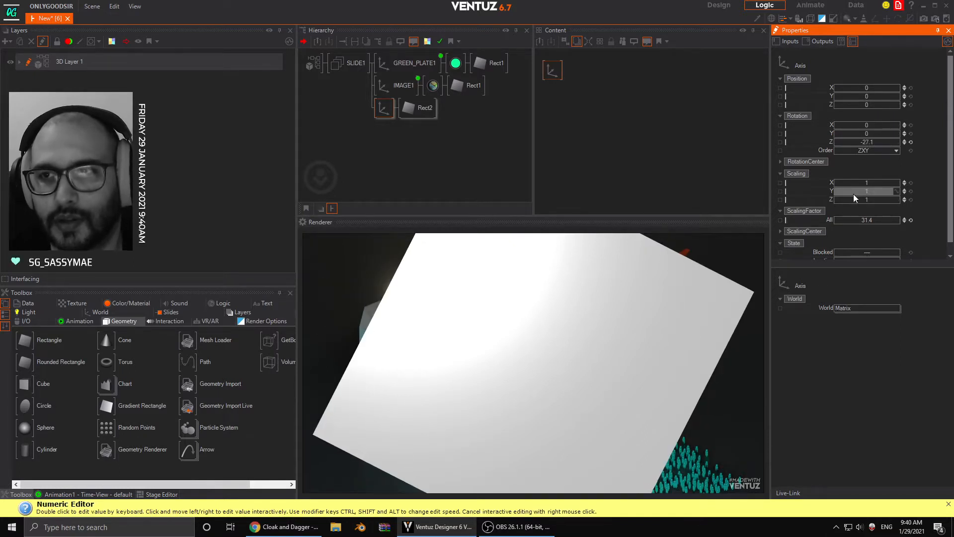
left_click_drag(855, 192, 884, 191)
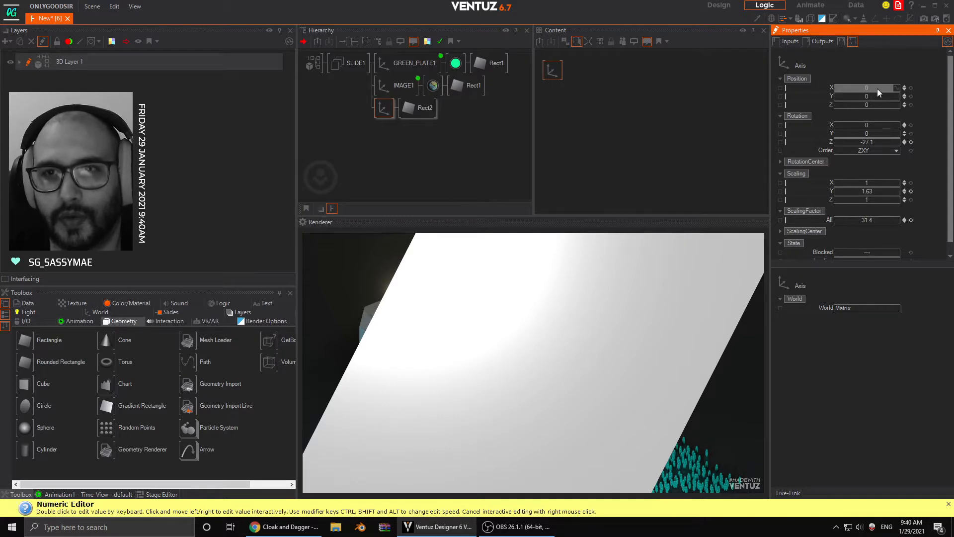
left_click_drag(878, 88, 840, 89)
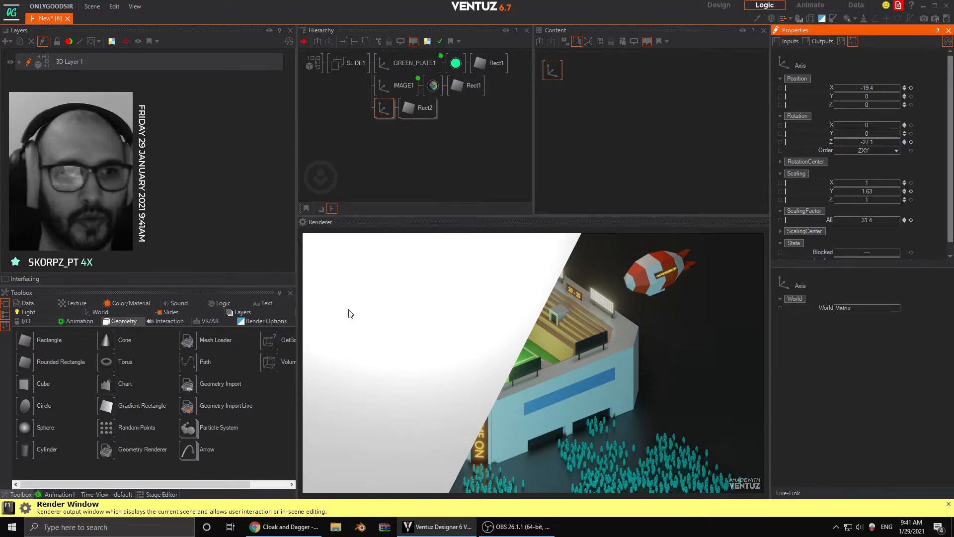
- Insert a Color Solid node between the new axis and Rect2, and set the axis's Z position to -0.02
left_click(120, 303)
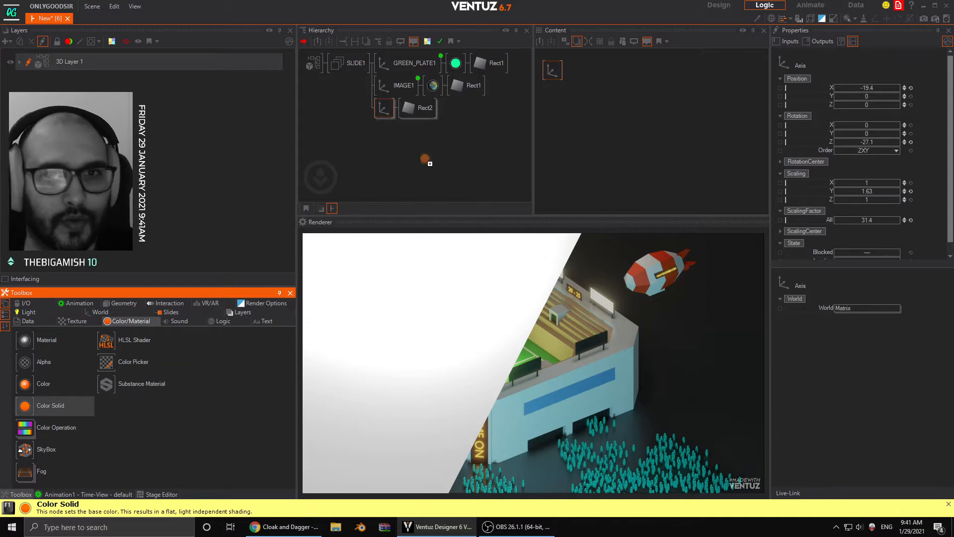
left_click_drag(425, 159, 408, 108)
left_click(391, 113)
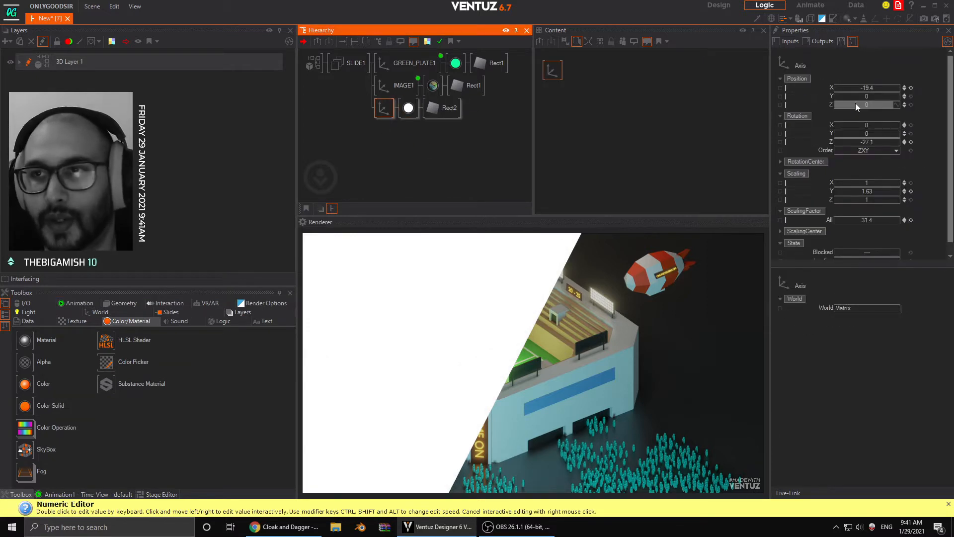
left_click(906, 106)
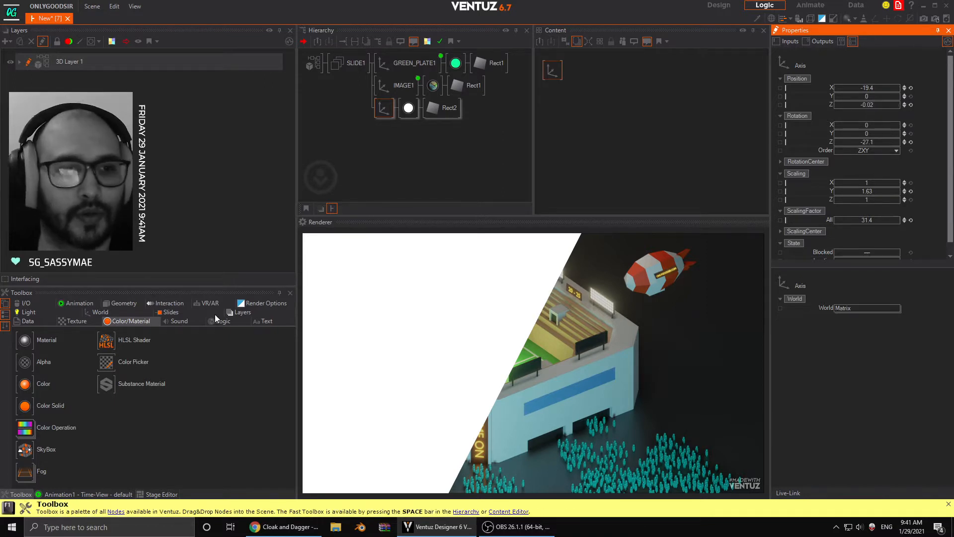
- Nudge the Z position of GREEN_PLATE1 in 0.01 increments to slightly above 0
left_click(348, 87)
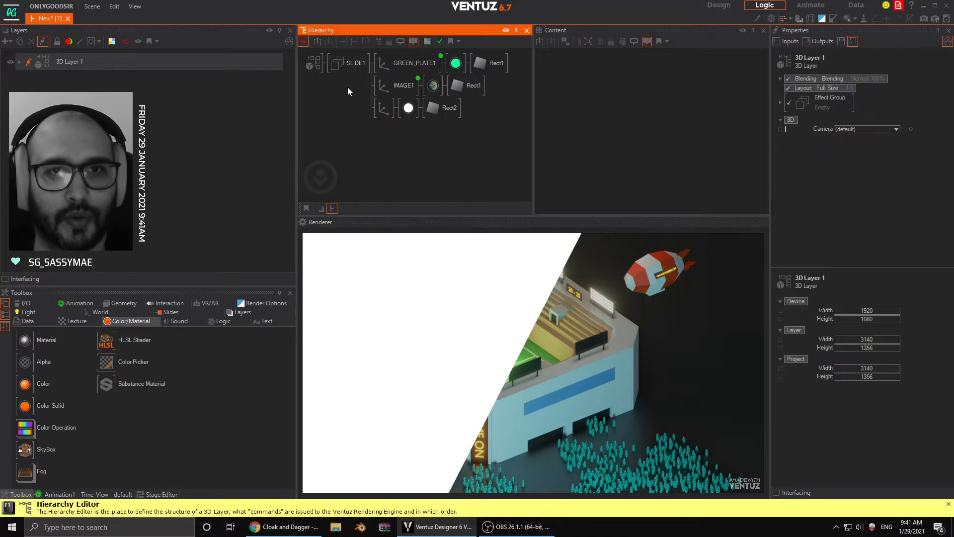
left_click(401, 63)
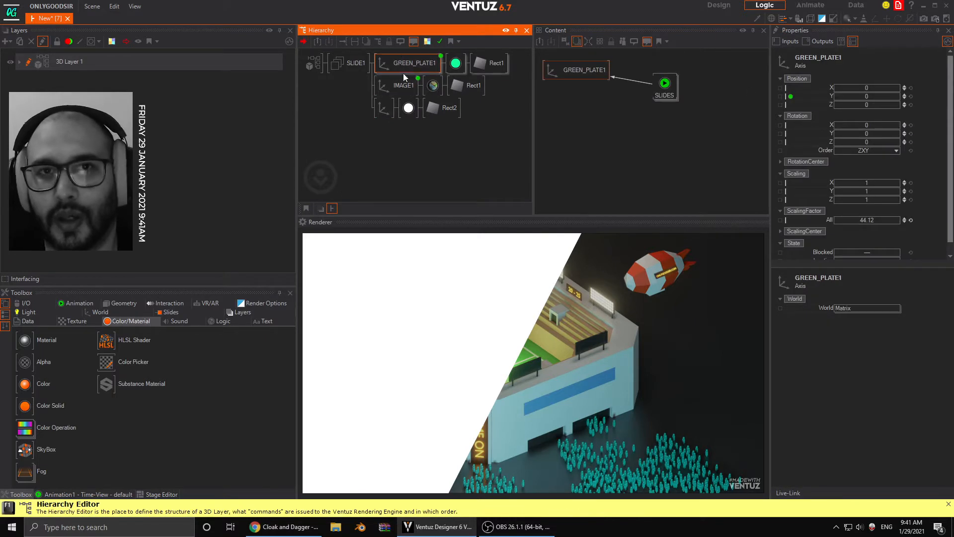
left_click(905, 106)
left_click(906, 103)
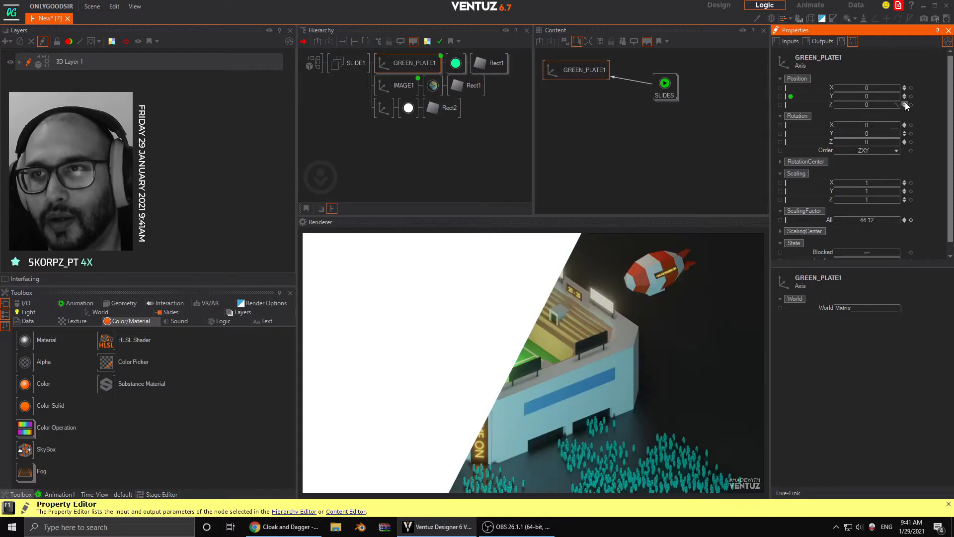
left_click(906, 103)
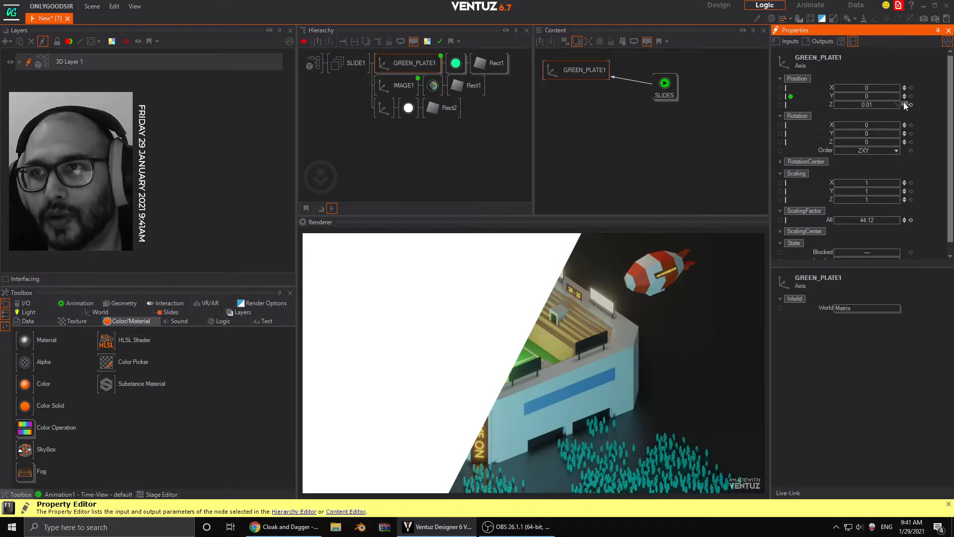
left_click(905, 102)
- Set the base colour of Rect2's material to 20, 254, 157 by sampling the green of GREEN_PLATE1's material
left_click(384, 107)
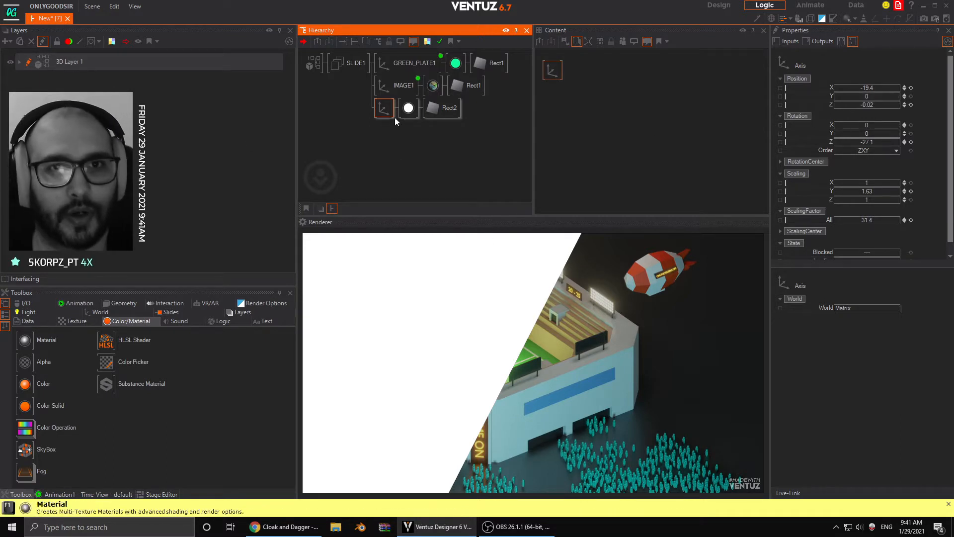
left_click(408, 108)
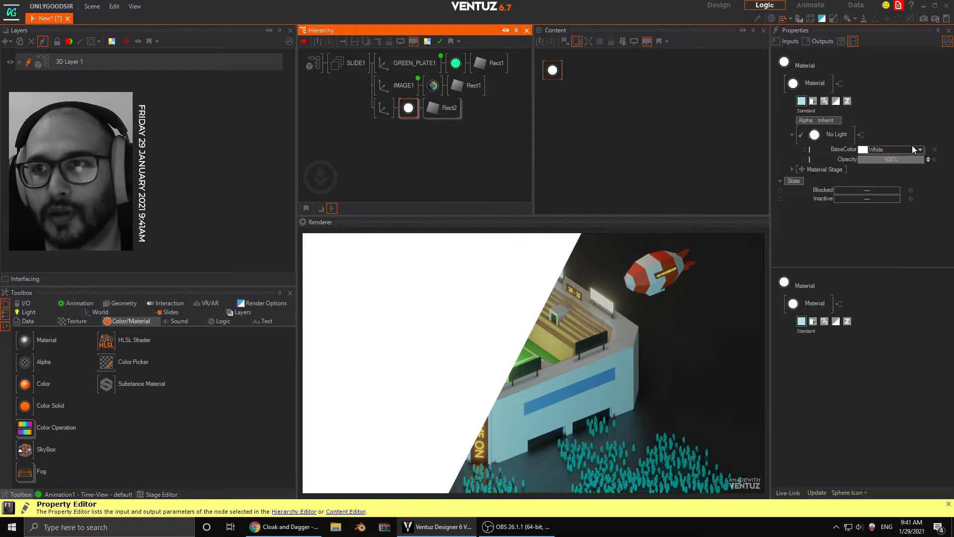
left_click(920, 149)
left_click(858, 176)
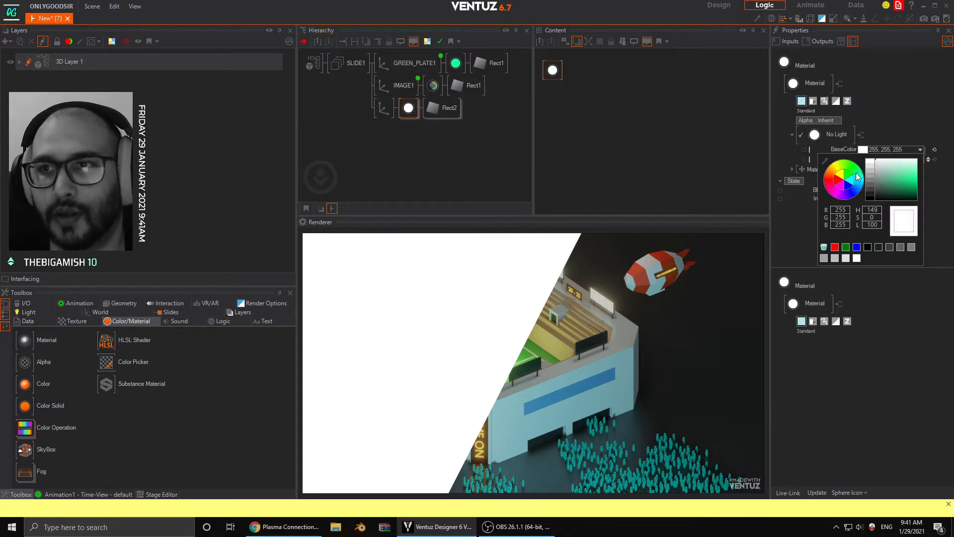
left_click_drag(893, 185, 917, 172)
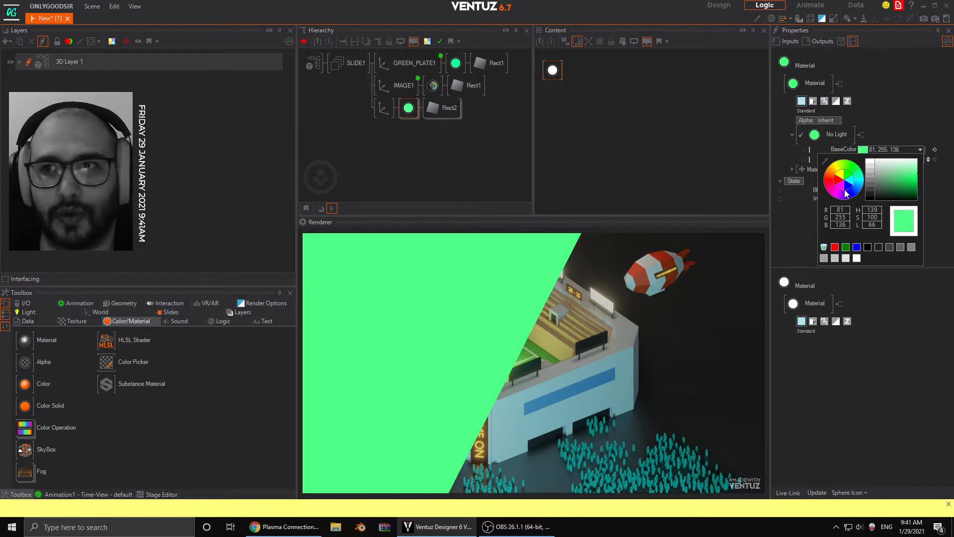
left_click_drag(826, 162, 475, 56)
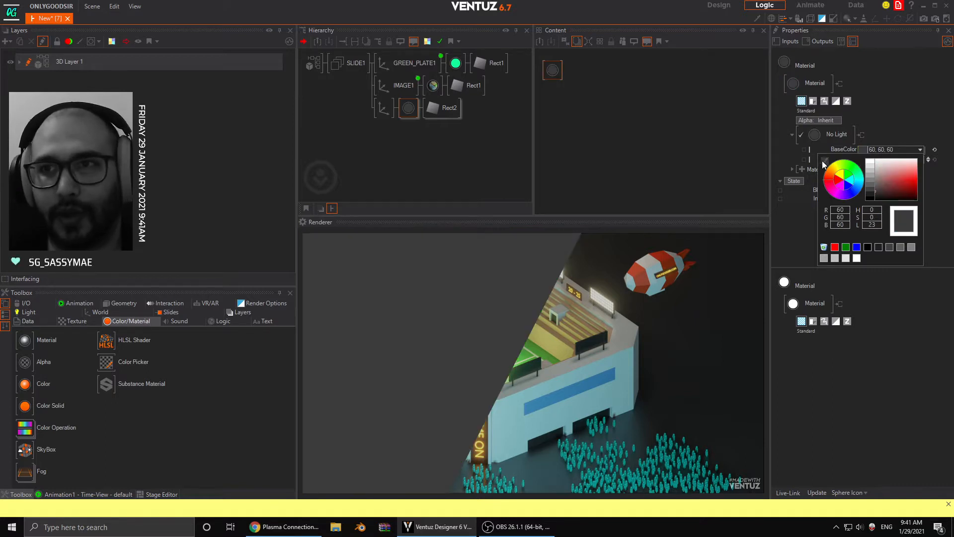
left_click_drag(824, 162, 456, 64)
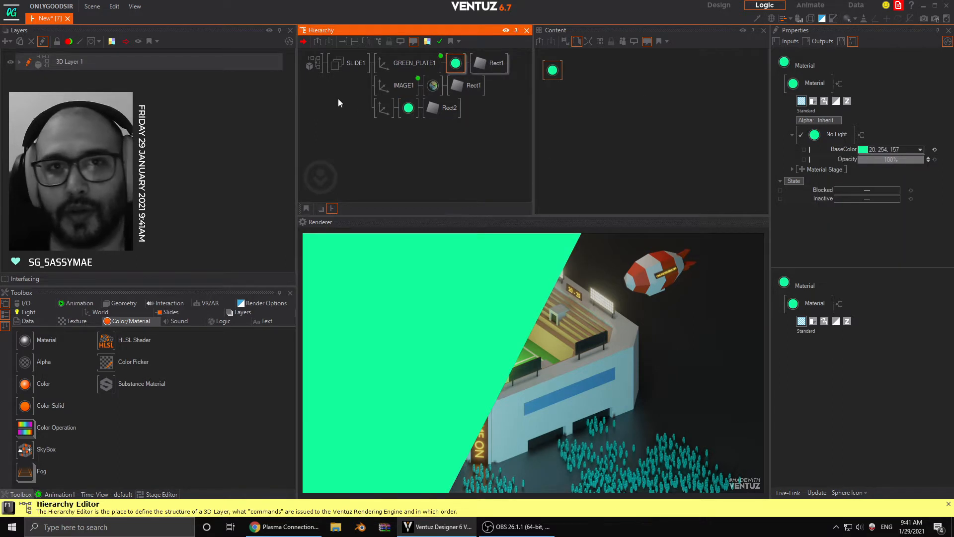
- Make Rect2's material semi-transparent by lowering its opacity, and set the X position of its axis to about -21.08
left_click(407, 108)
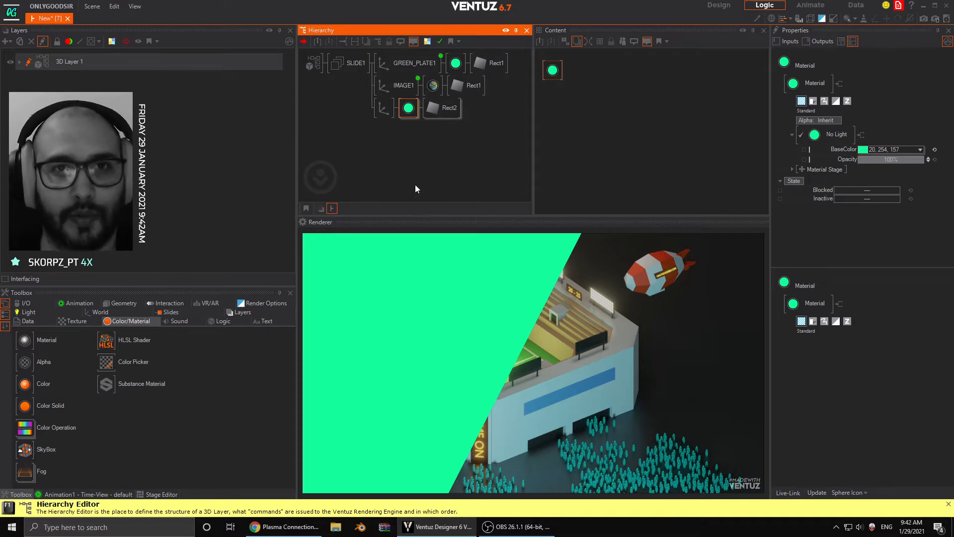
left_click_drag(892, 159, 869, 161)
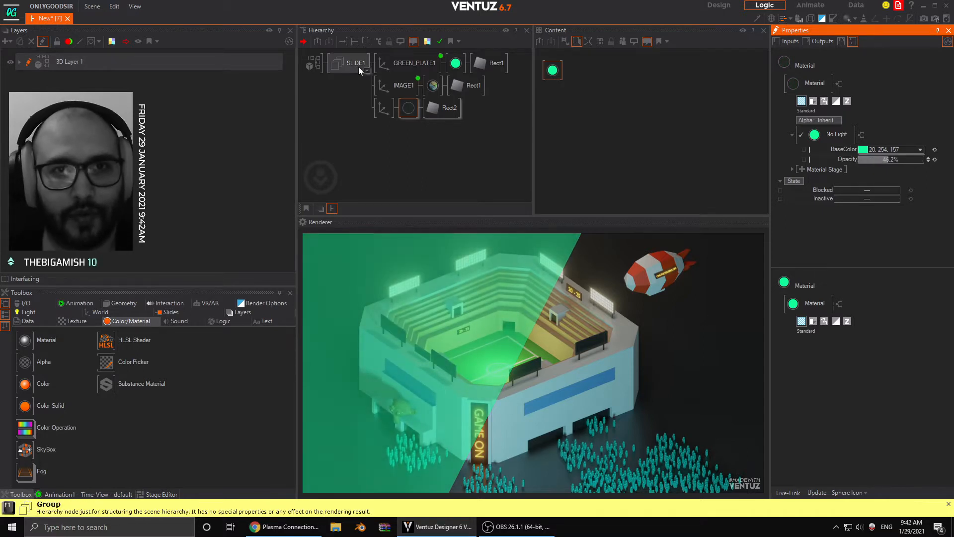
left_click(382, 109)
left_click_drag(879, 87, 898, 88)
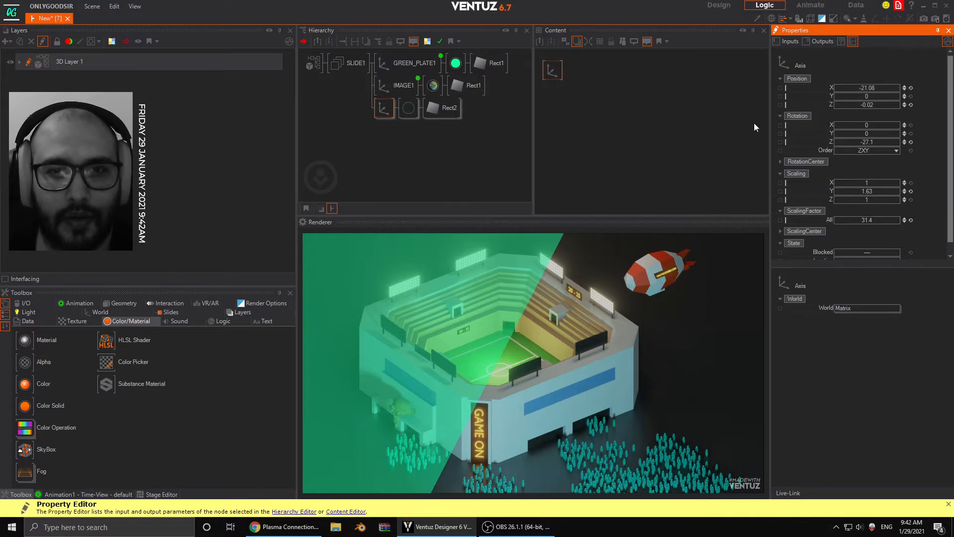
left_click(424, 133)
left_click(386, 108)
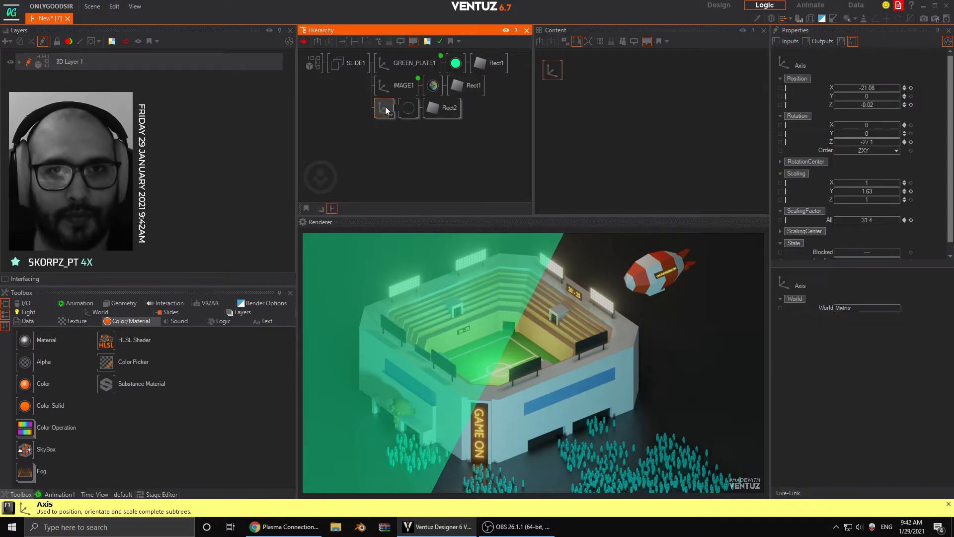
- Insert a Group node in front of Rect2's axis and rename it TITLE_OVERLAY
left_click(390, 133)
left_click(382, 112)
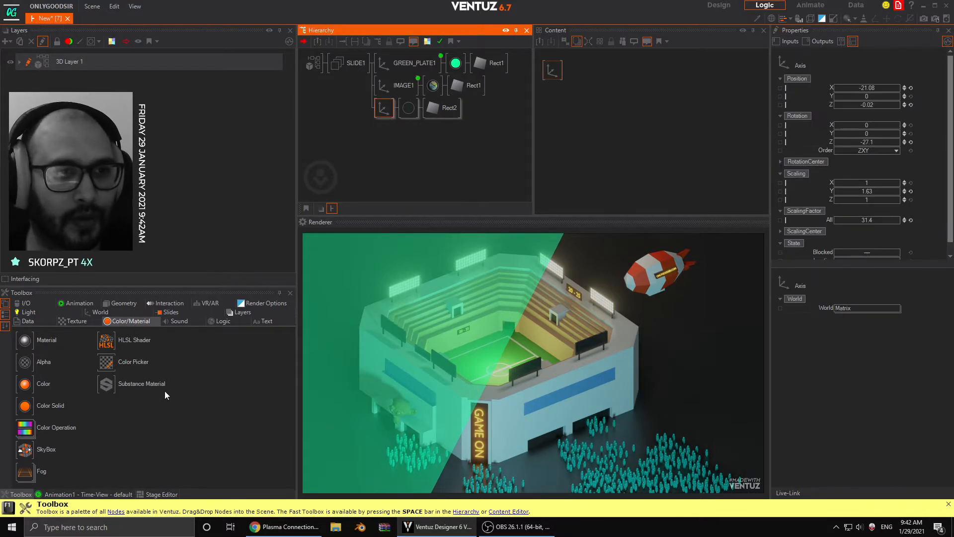
left_click(95, 312)
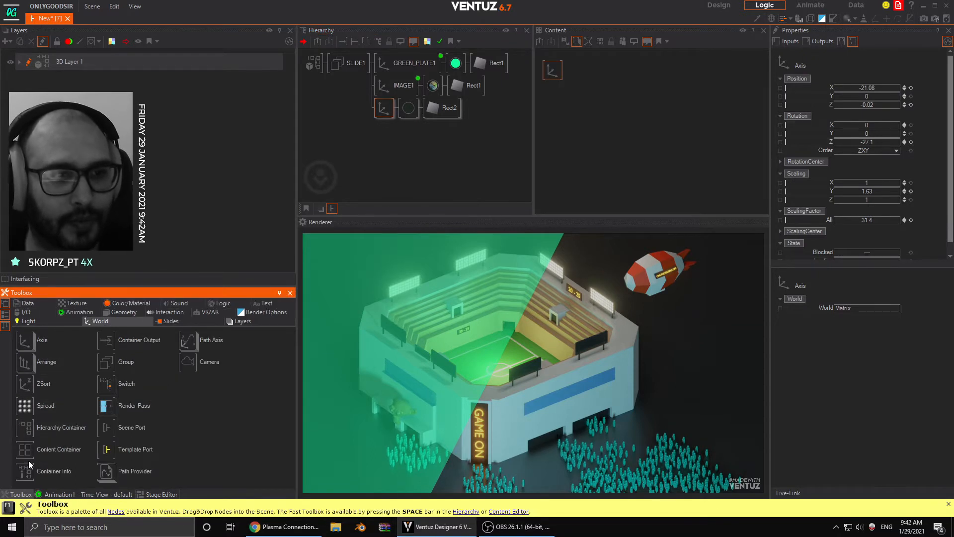
left_click_drag(111, 366, 379, 109)
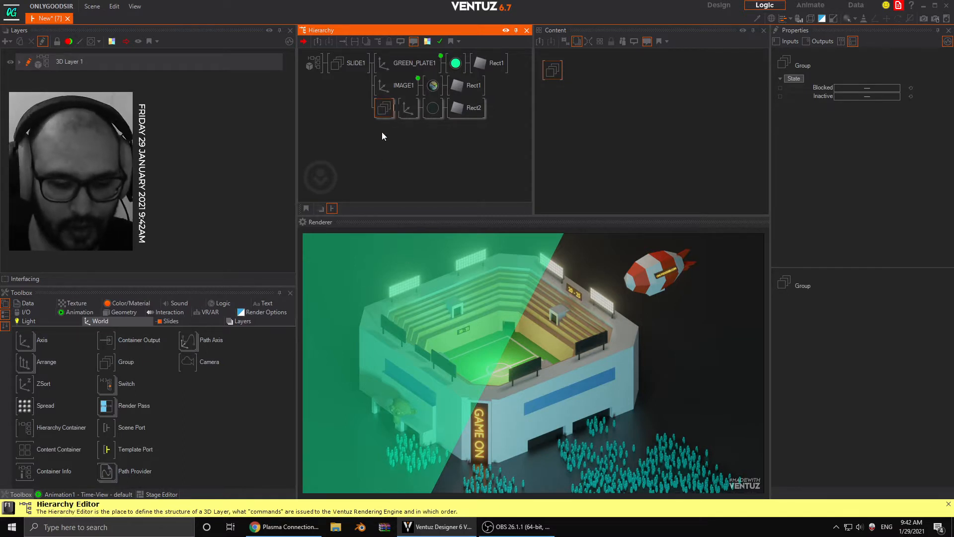
key("F2")
type("TITLE_")
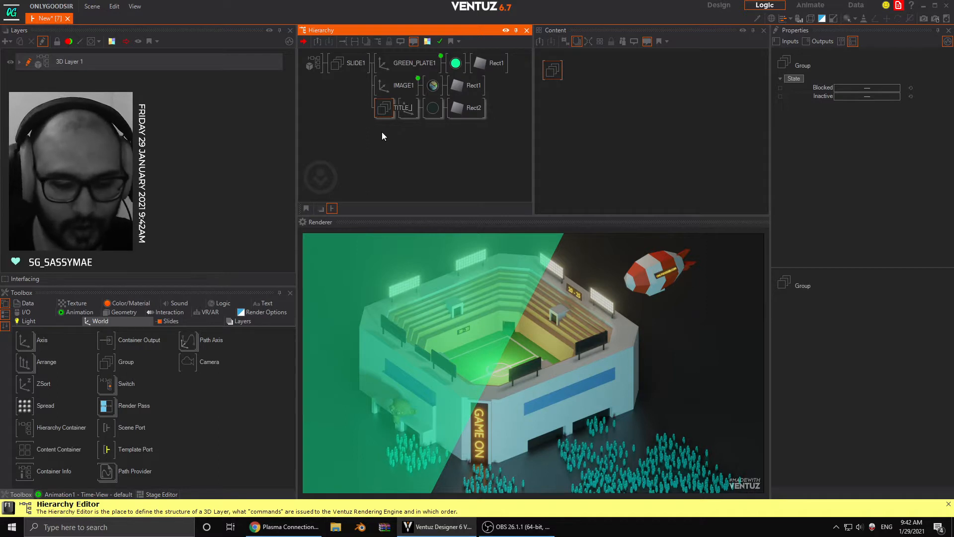
type("OVERLAY")
key("Return")
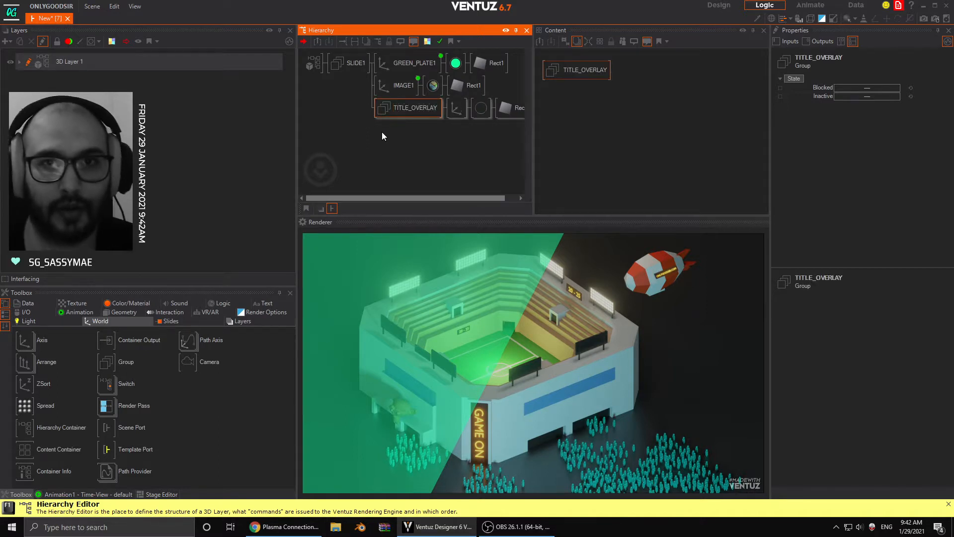
- Add a second axis under TITLE_OVERLAY, followed by a Color Solid and a Text 2D node of the Block Text type
middle_click_drag(442, 148, 381, 133)
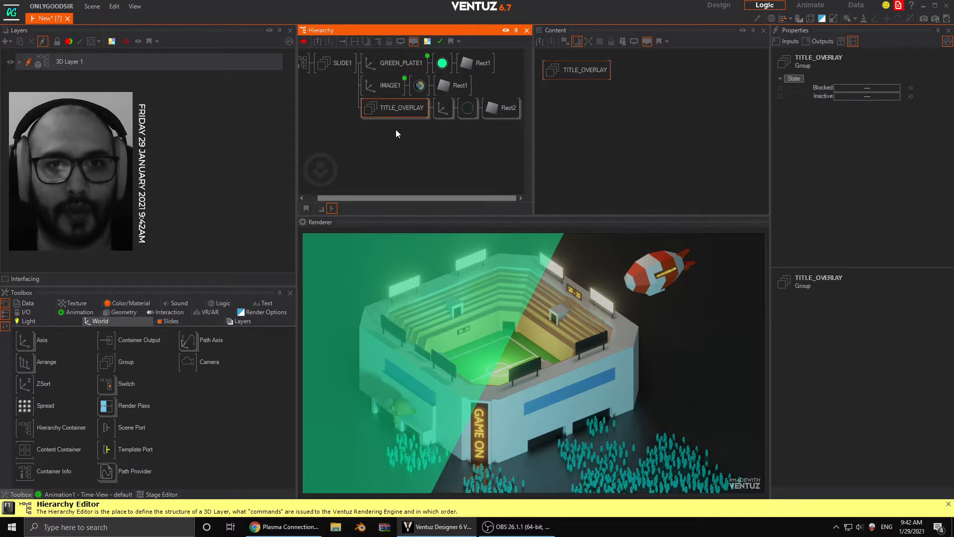
mouse_move(45, 340)
left_mouse_down()
mouse_move(437, 145)
mouse_move(442, 117)
left_mouse_up()
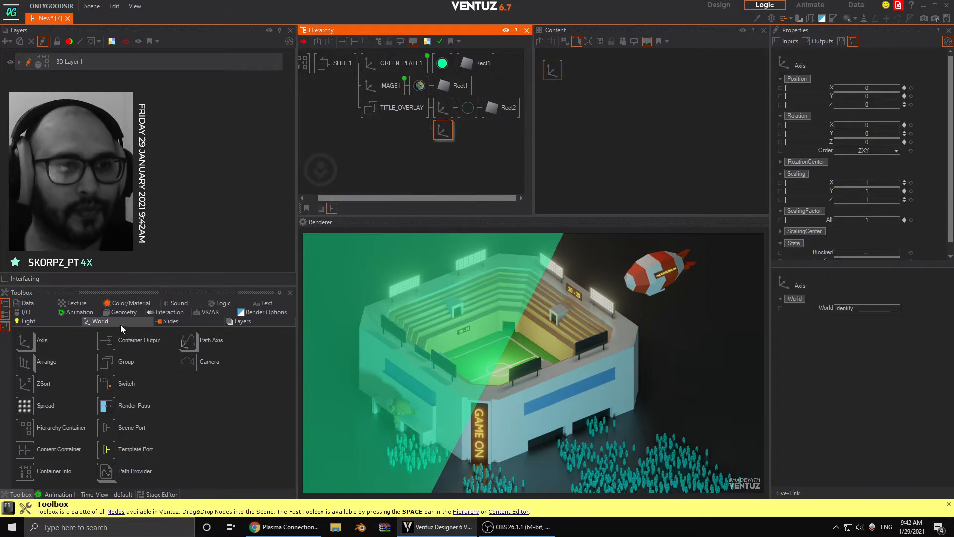
left_click(263, 304)
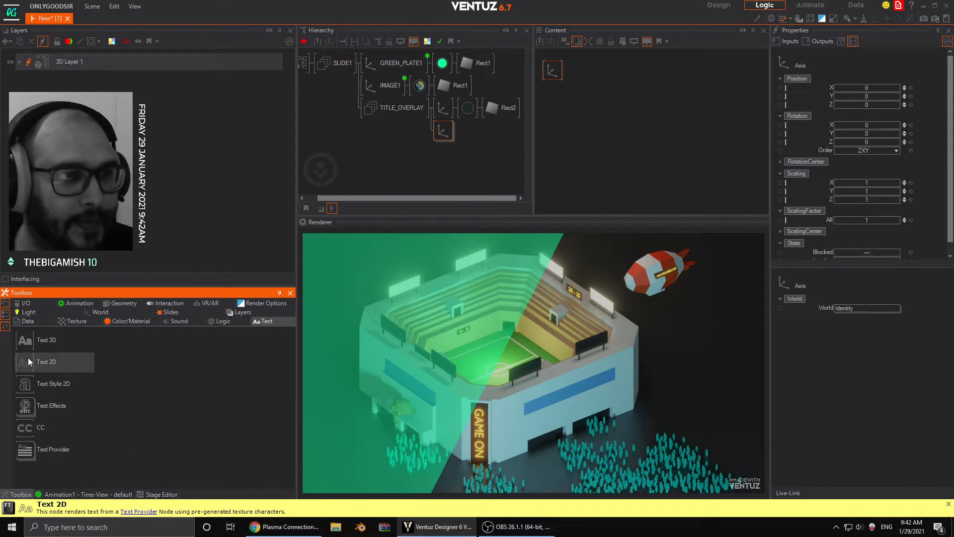
left_click_drag(26, 362, 458, 127)
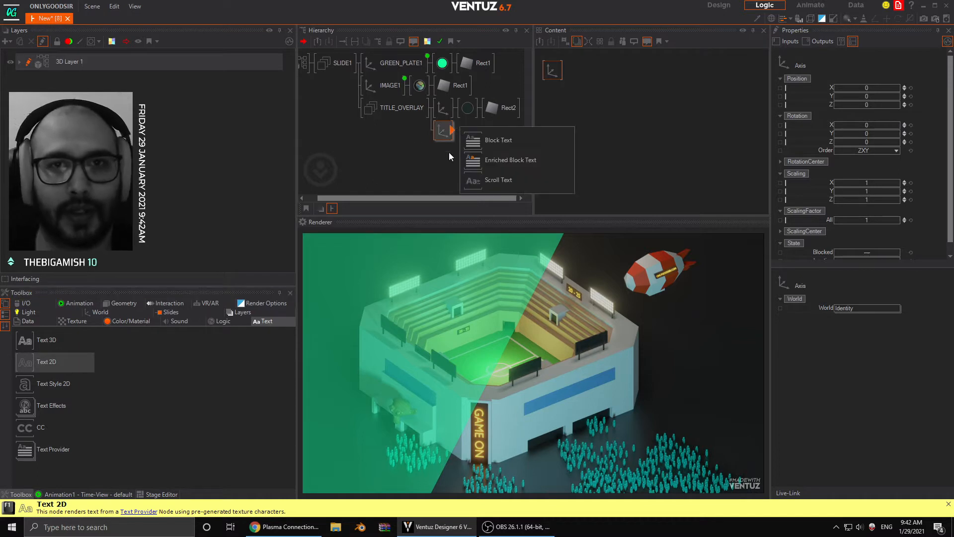
left_click(470, 141)
left_click(131, 321)
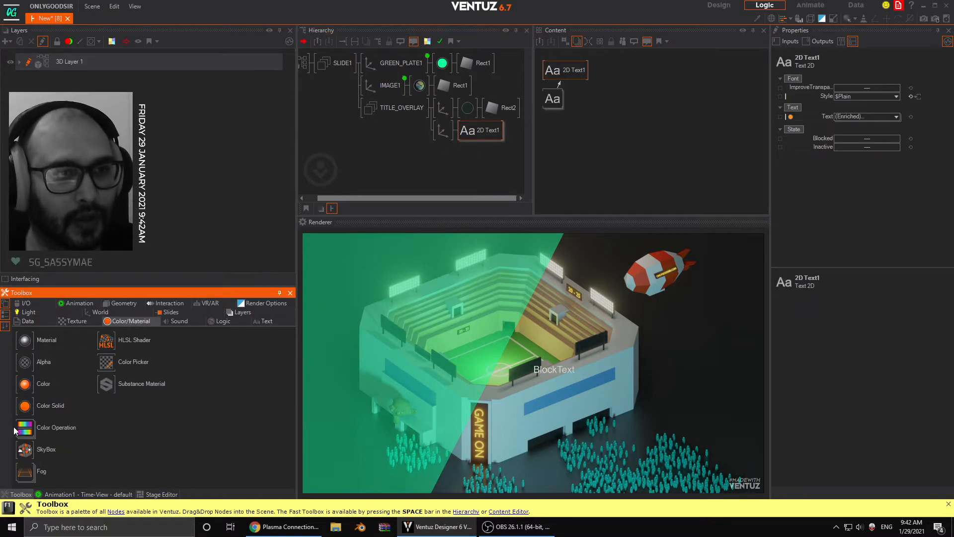
left_click_drag(24, 406, 462, 130)
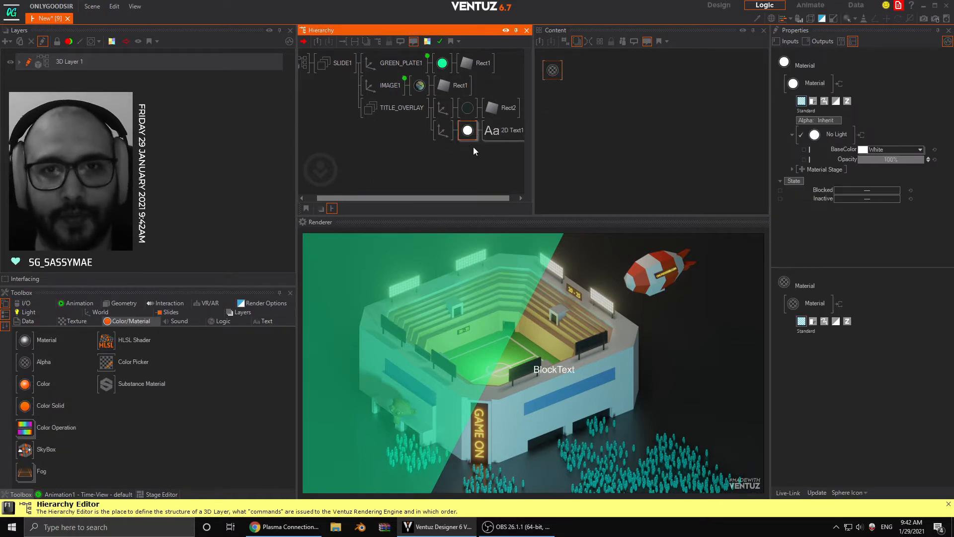
- Set the font of the new 2D text's Block Text node to Headline
left_click(476, 131)
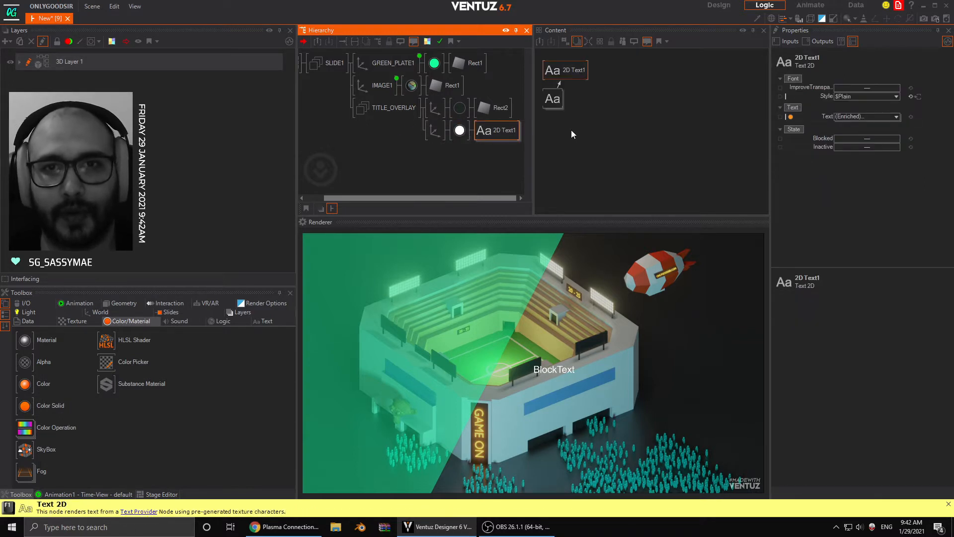
left_click(896, 97)
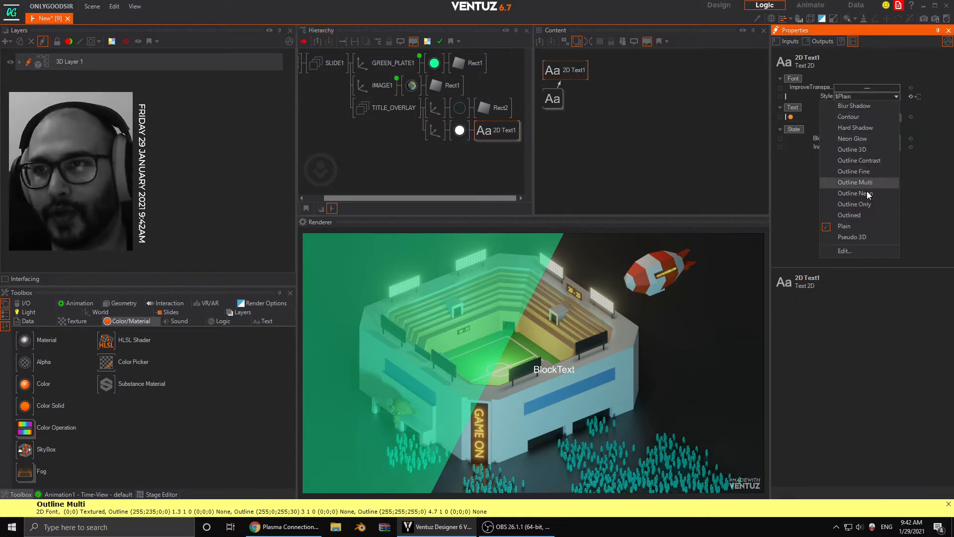
left_click(910, 127)
mouse_move(556, 100)
left_mouse_down()
mouse_move(587, 113)
mouse_move(567, 113)
left_mouse_up()
left_click(896, 88)
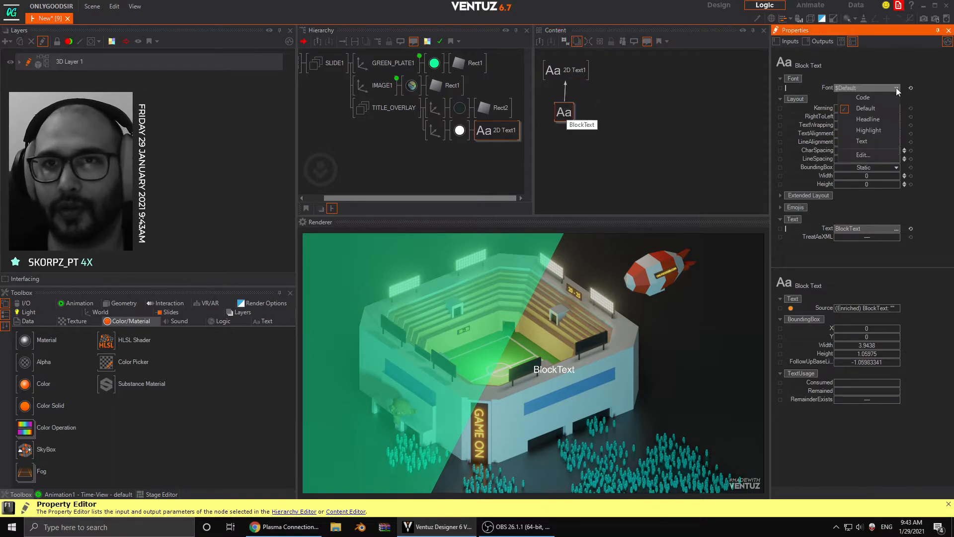
left_click(874, 116)
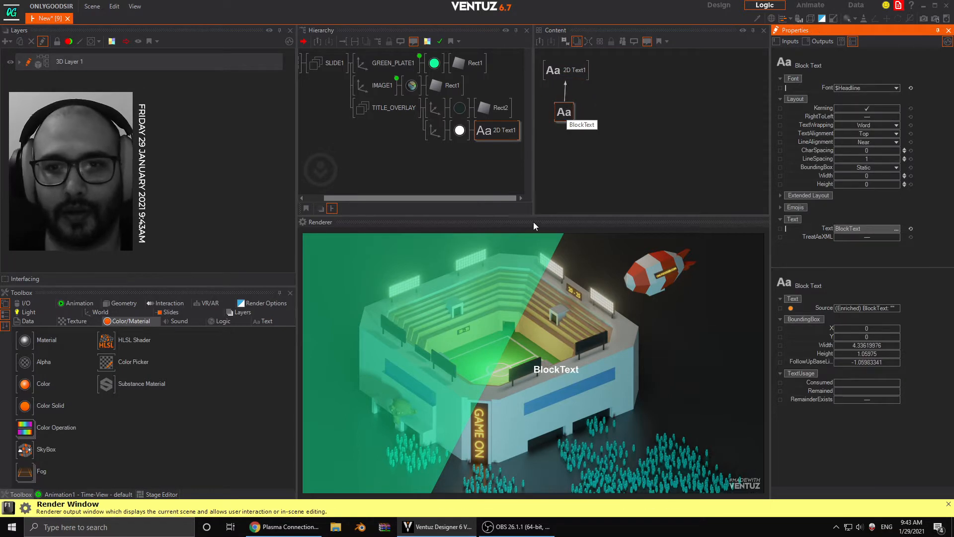
- Position the text's axis at X -20.72, Y 11.17, Z -0.04 and set its overall scaling factor to 2.64
left_click(433, 132)
left_click_drag(869, 88, 833, 86)
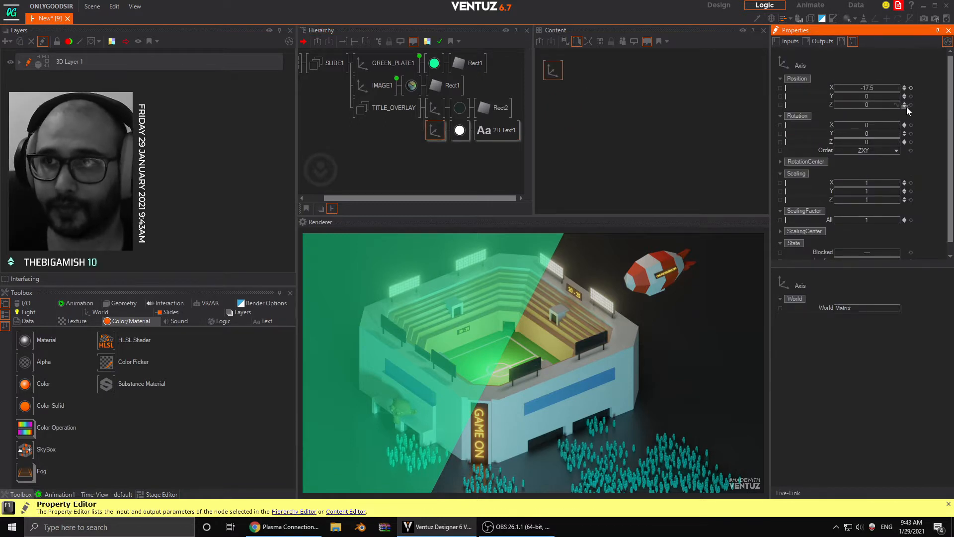
left_click(905, 106)
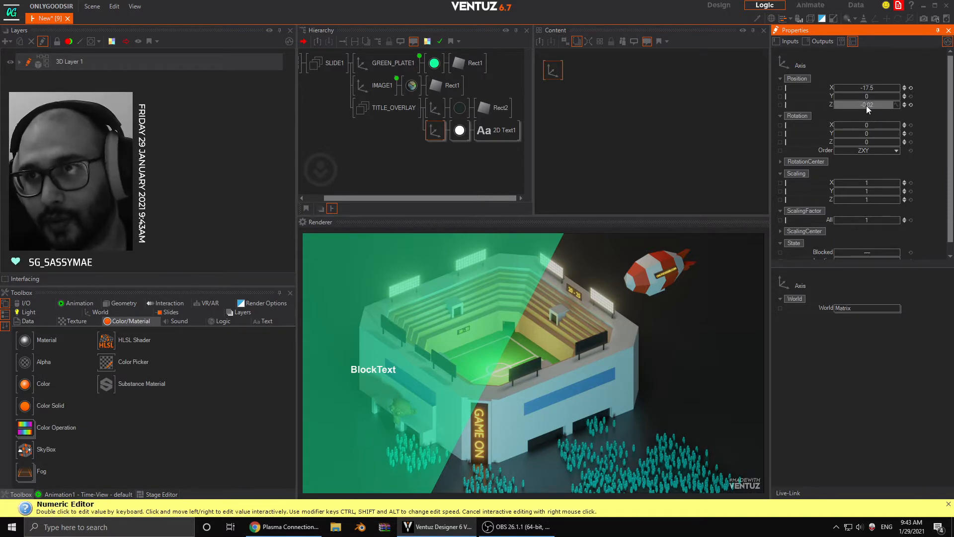
left_click(903, 106)
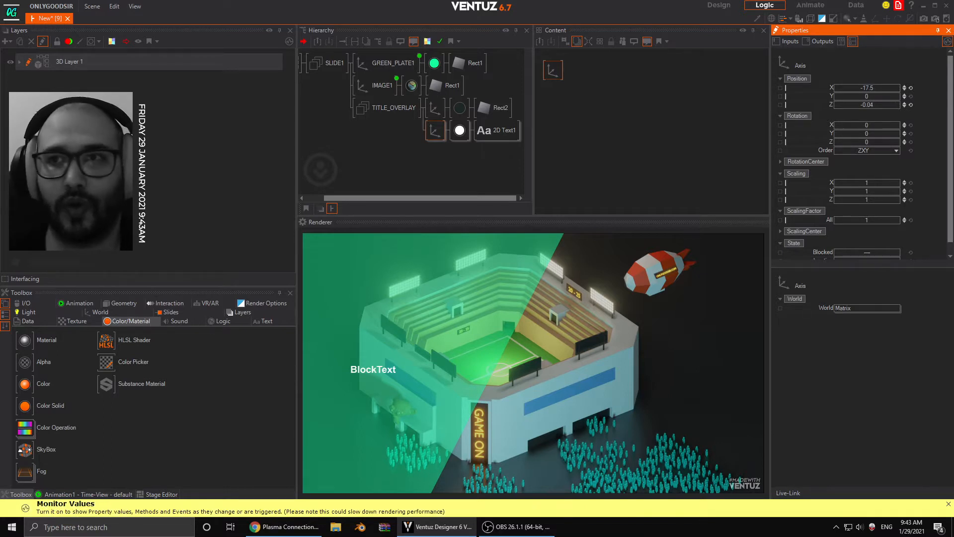
left_click_drag(868, 224, 903, 219)
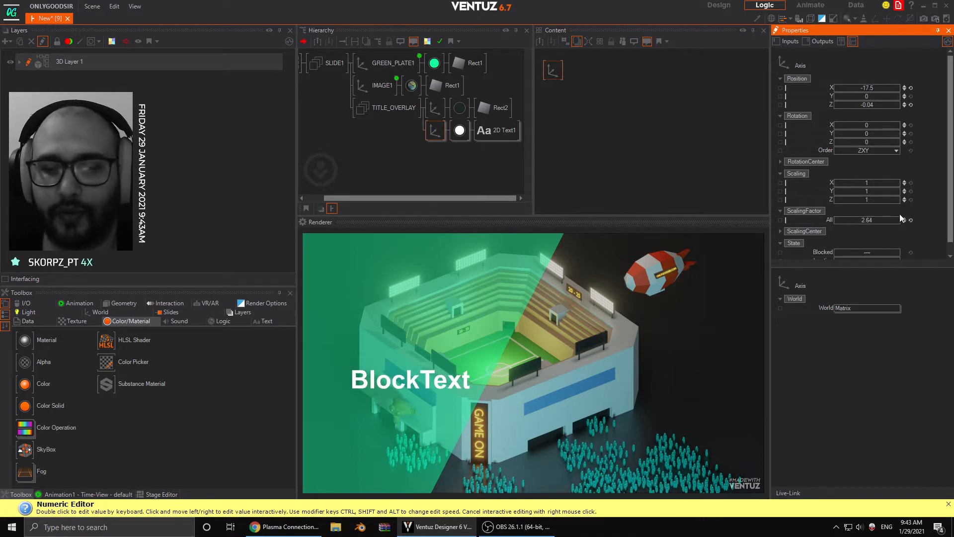
mouse_move(877, 100)
left_mouse_down()
mouse_move(900, 93)
mouse_move(833, 89)
mouse_move(893, 95)
mouse_move(874, 97)
left_mouse_up()
- Rename the 2D text node TITLE_1 and duplicate its whole axis branch within TITLE_OVERLAY
double_click(498, 130)
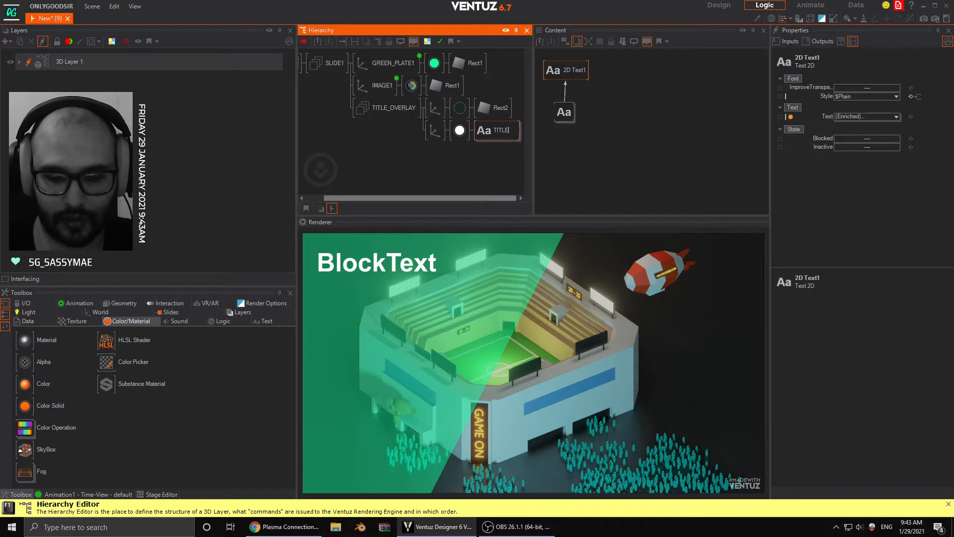
type("TITLE_1")
key("Return")
left_click(433, 134)
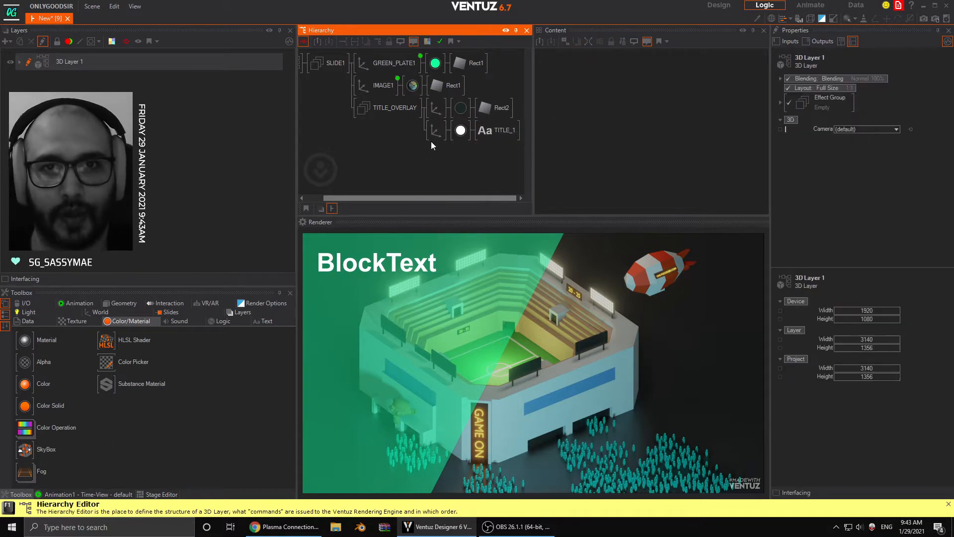
left_click_drag(437, 140, 439, 148, "ctrl")
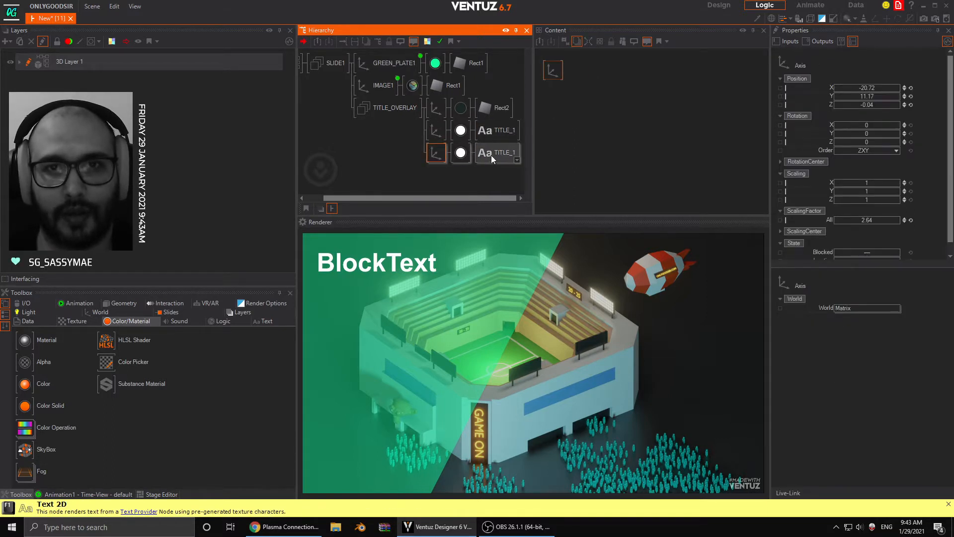
- Set the duplicated axis's Y position to 8.31 and overall scaling to 1.72, and rename its text node INFO
left_click_drag(877, 99, 855, 99)
left_click_drag(873, 220, 843, 219)
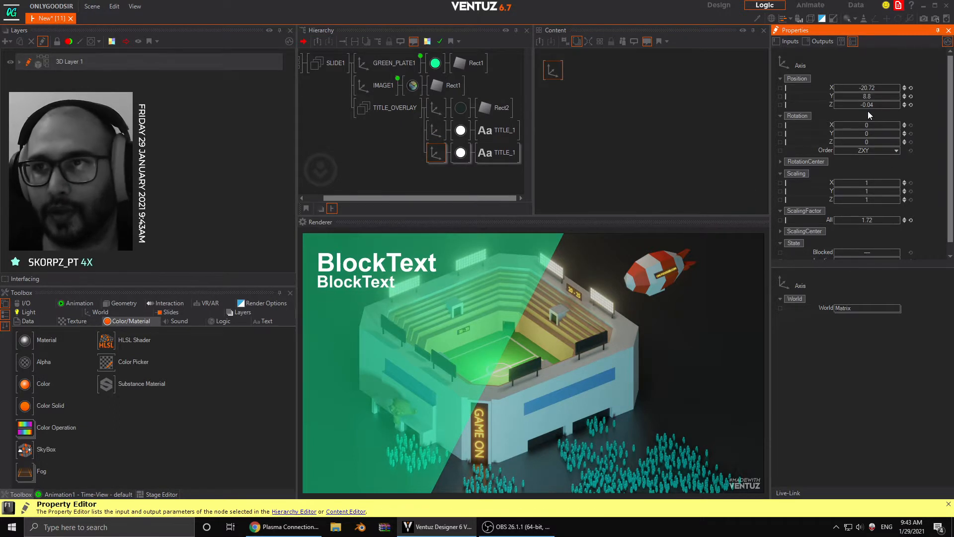
left_click_drag(864, 96, 856, 95)
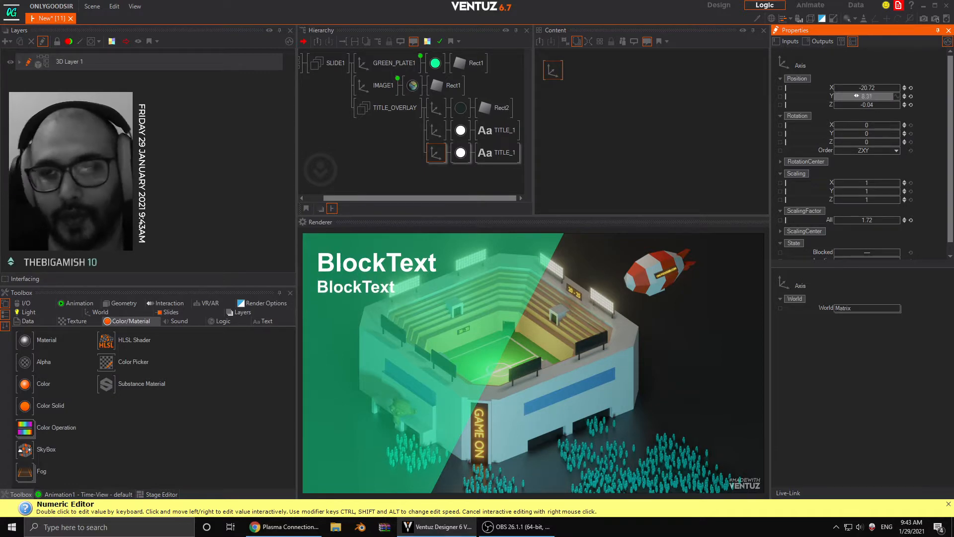
double_click(497, 152)
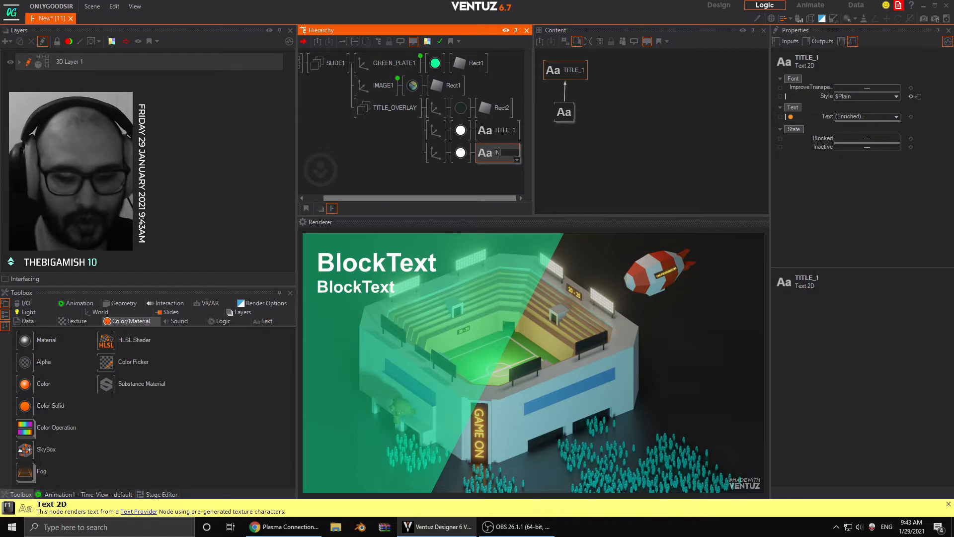
key("Return")
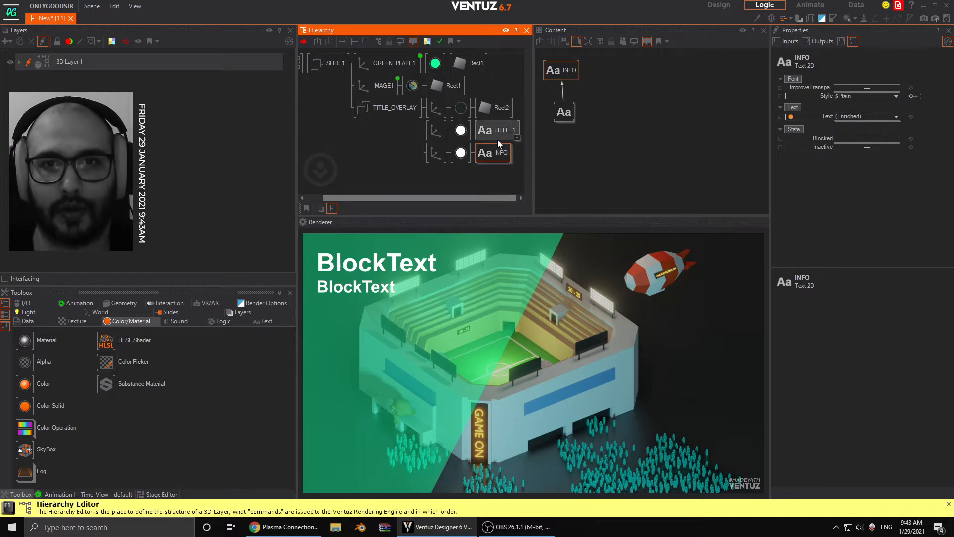
- Change the wording of TITLE_1's Block Text to "01. HEADLINE"
left_click(497, 136)
left_click(565, 112)
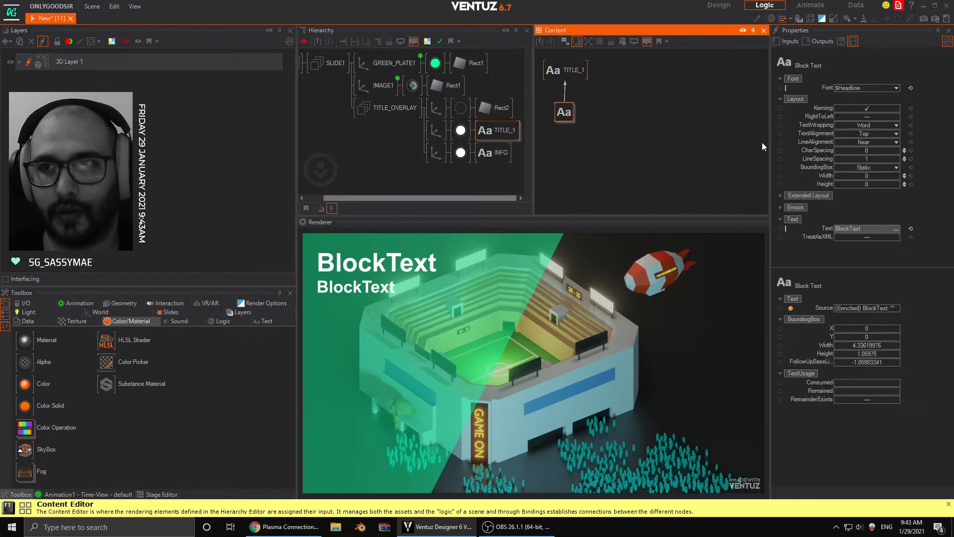
left_click(865, 229)
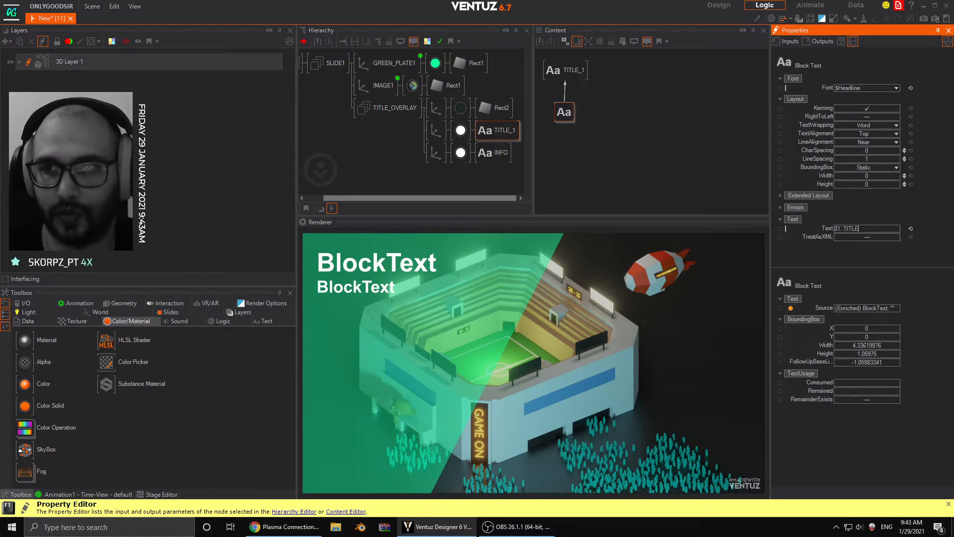
key("Return")
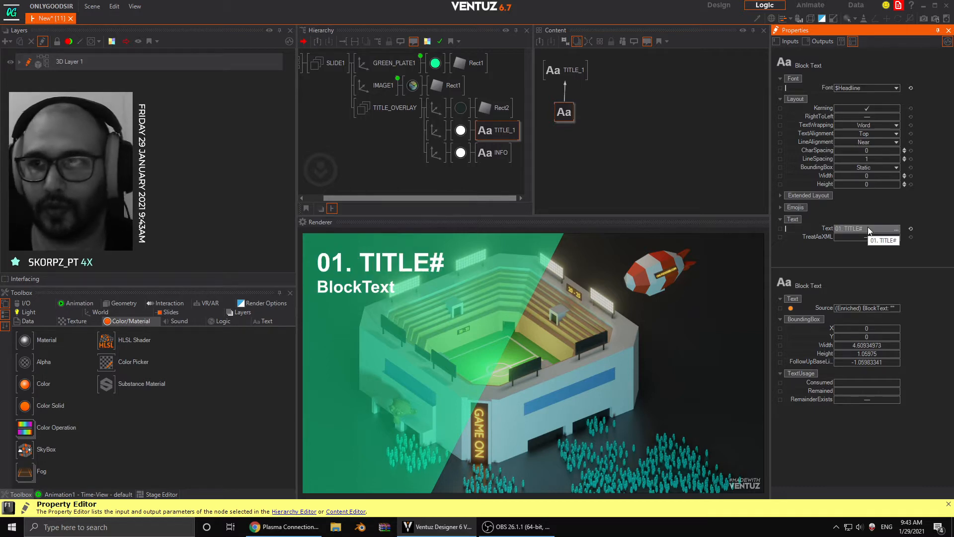
left_click(866, 229)
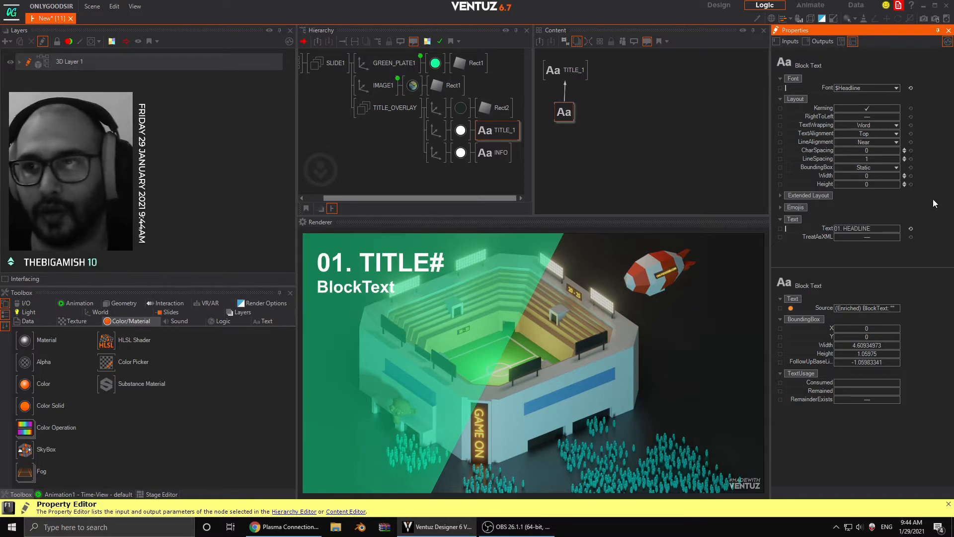
key("Return")
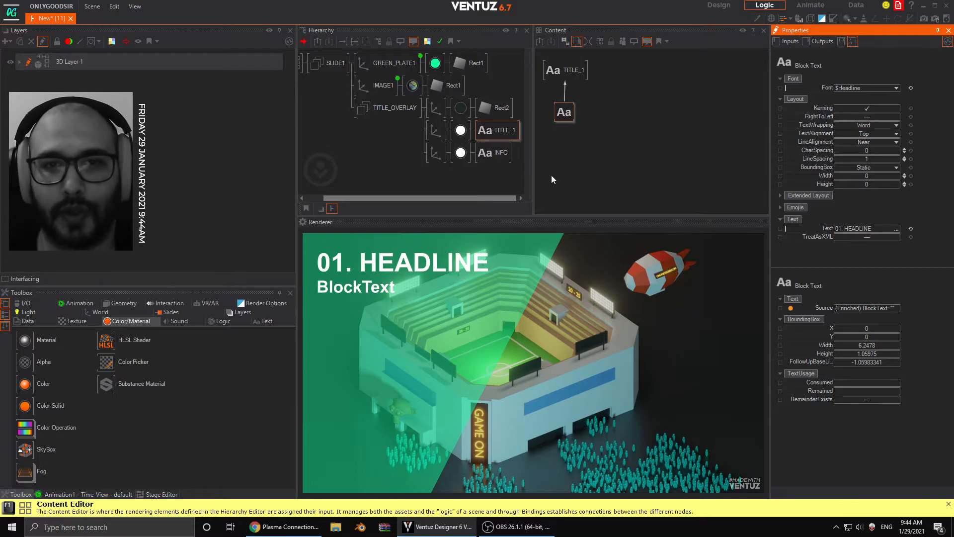
- Change the wording of INFO's Block Text to "INFORMATION ABOUT SOMETHING"
left_click(491, 153)
left_click(565, 112)
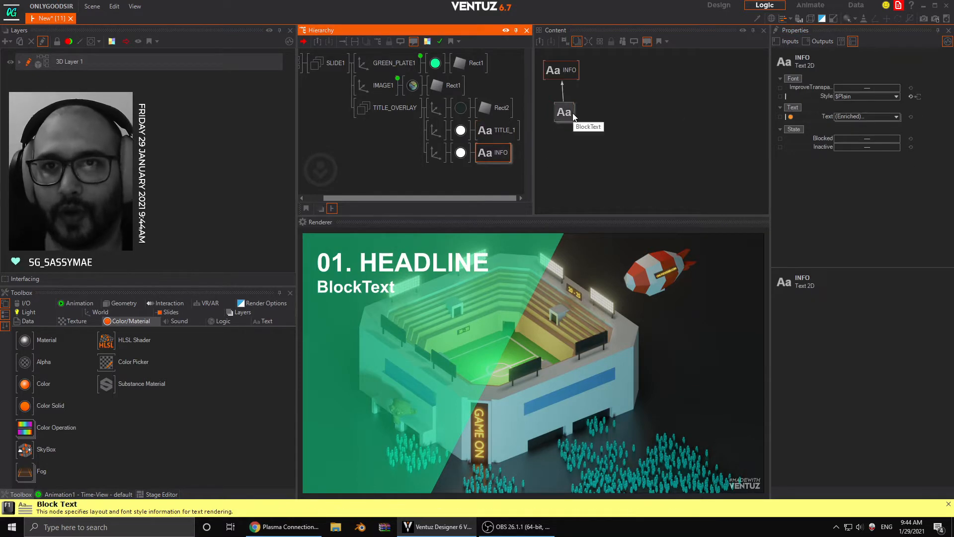
left_click(872, 230)
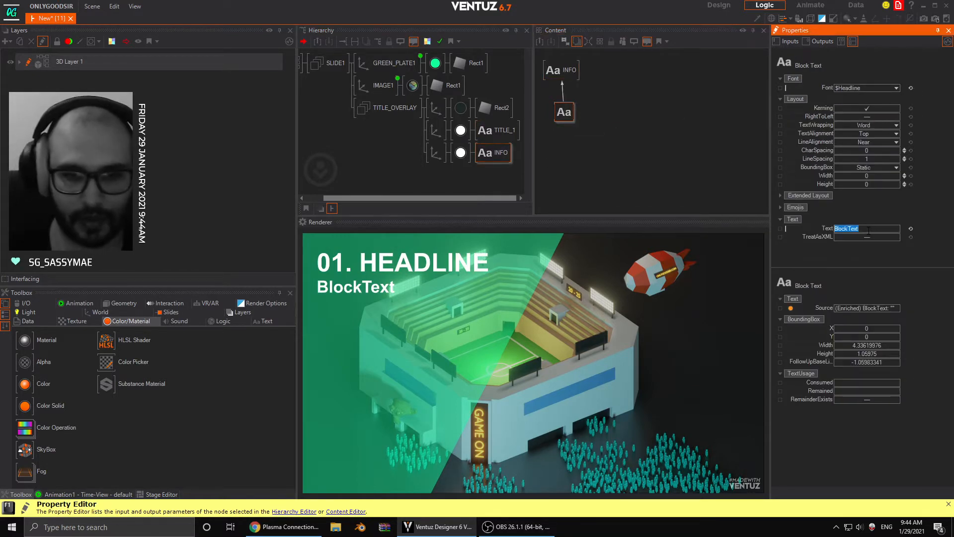
type("INFORMATION ABOU")
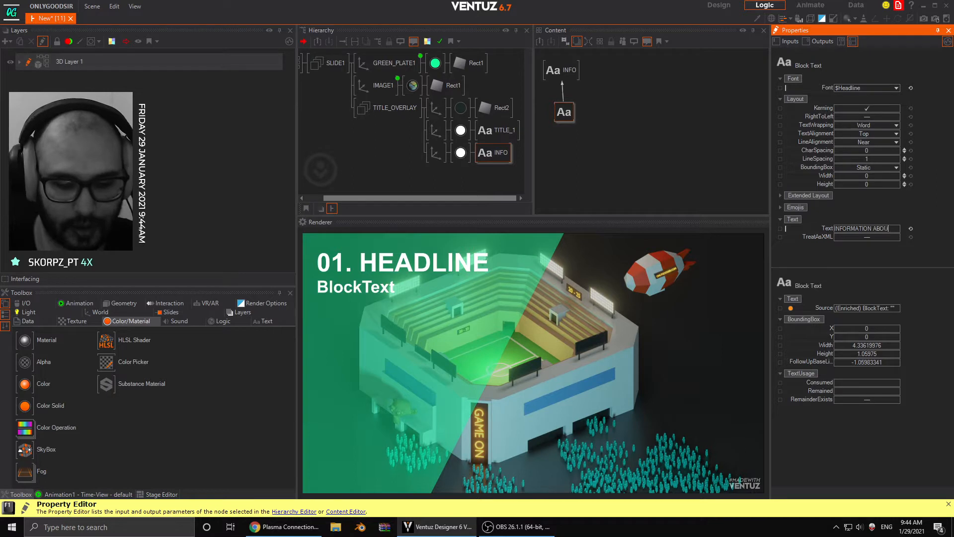
type("T SOMETHIN")
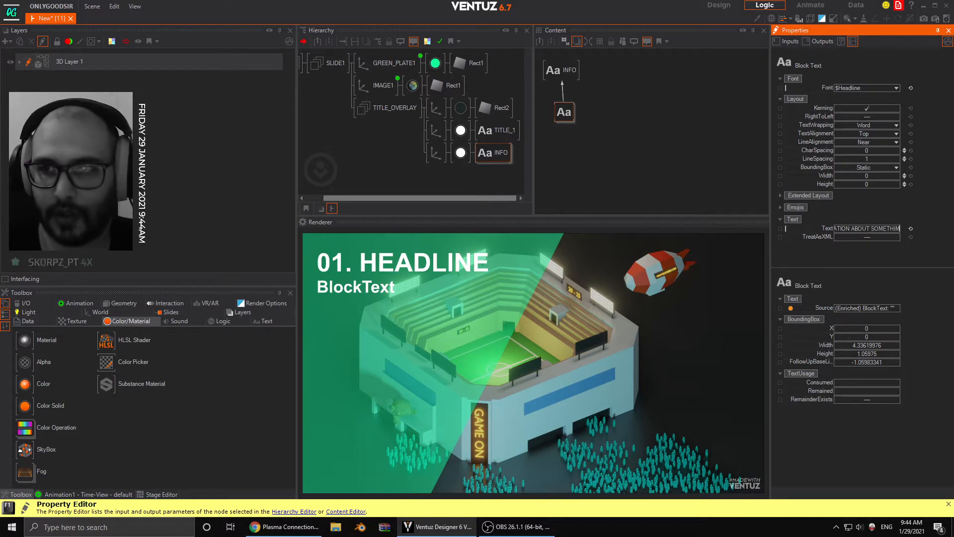
type("G")
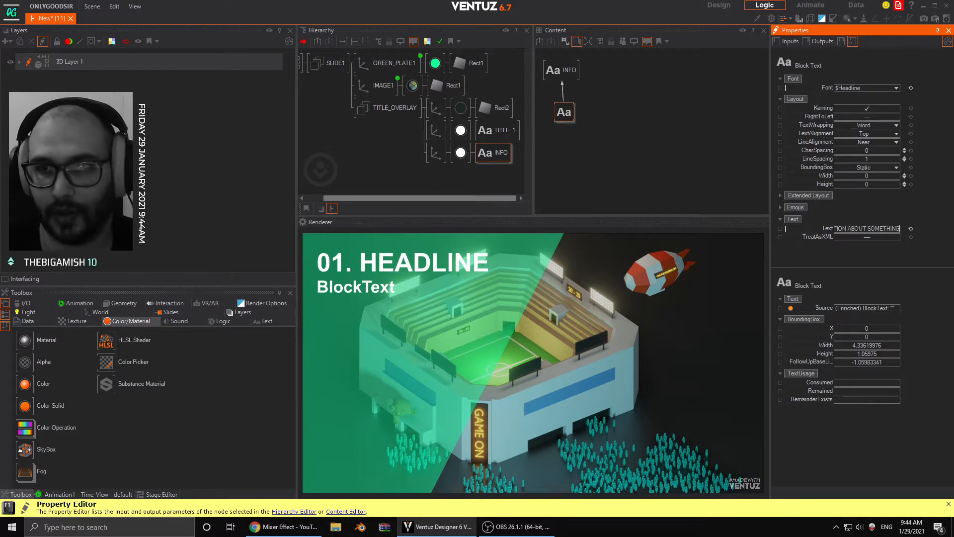
key("Return")
- Open INFO's wording in the Text Editor and append "BLA BLA BLA BLA"
left_click(870, 232)
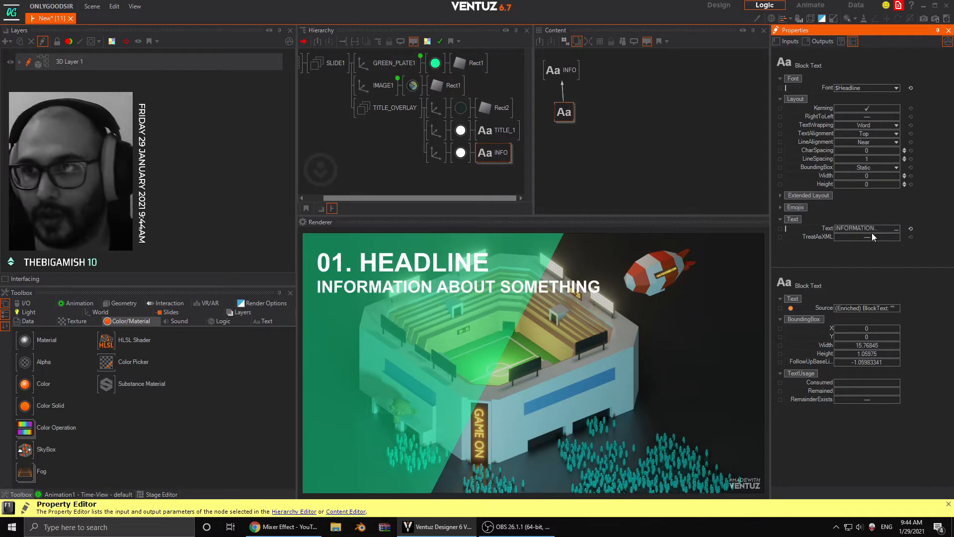
double_click(894, 227)
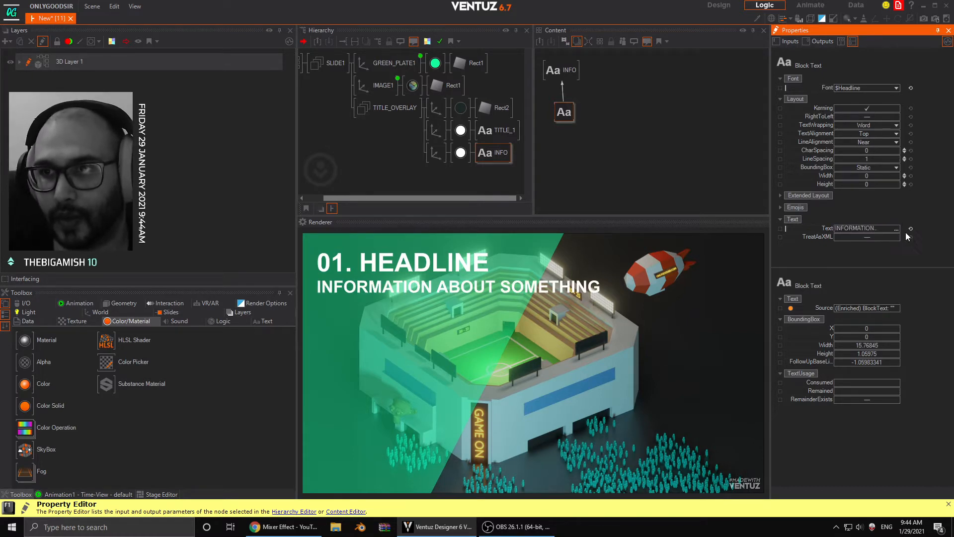
double_click(899, 228)
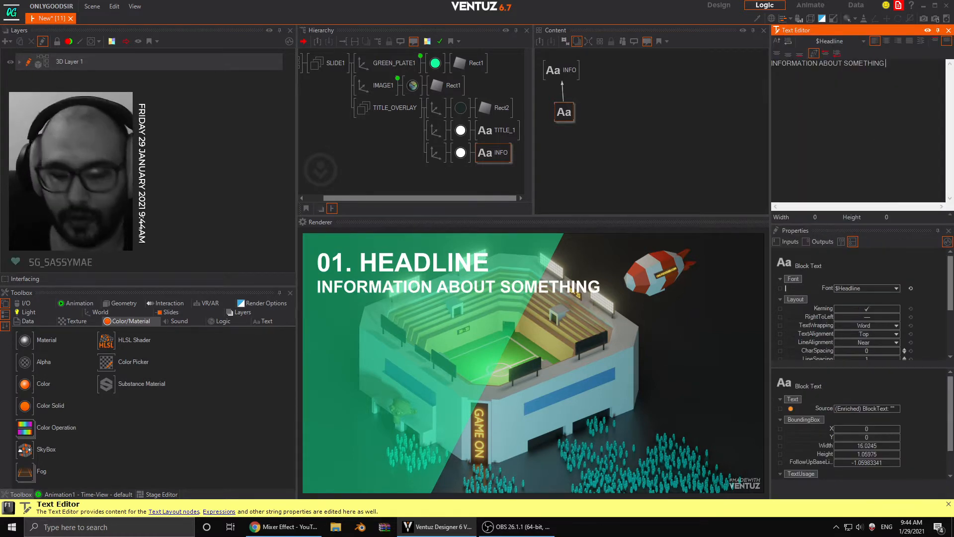
type("BLA BL")
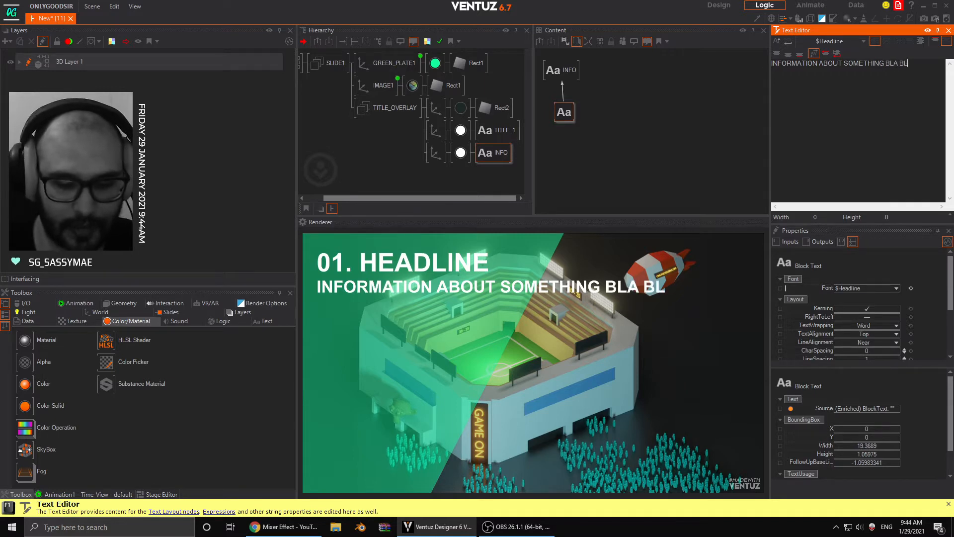
type("A BLA BLA")
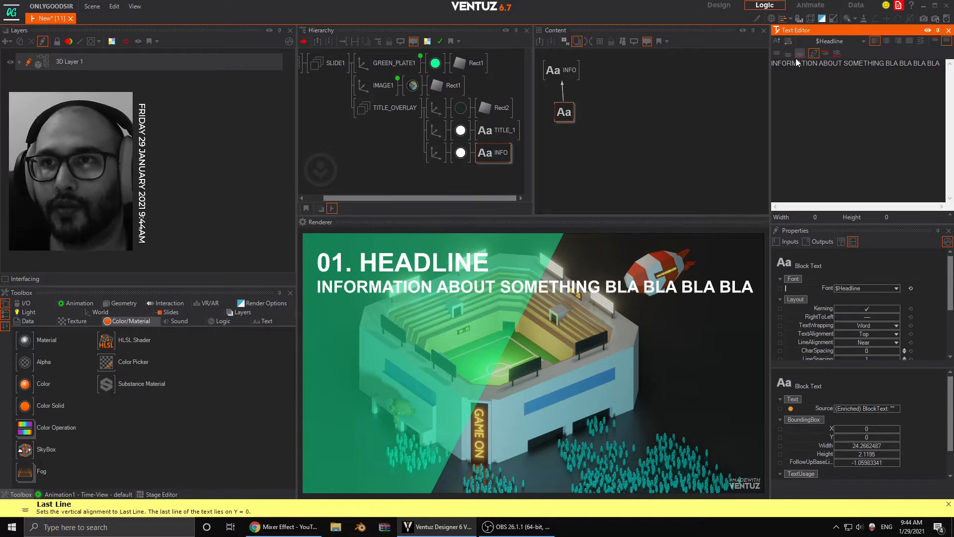
- Set INFO's text wrapping to Character, turn on the Text Editor's Word Wrap display, and close the editor
left_click(836, 58)
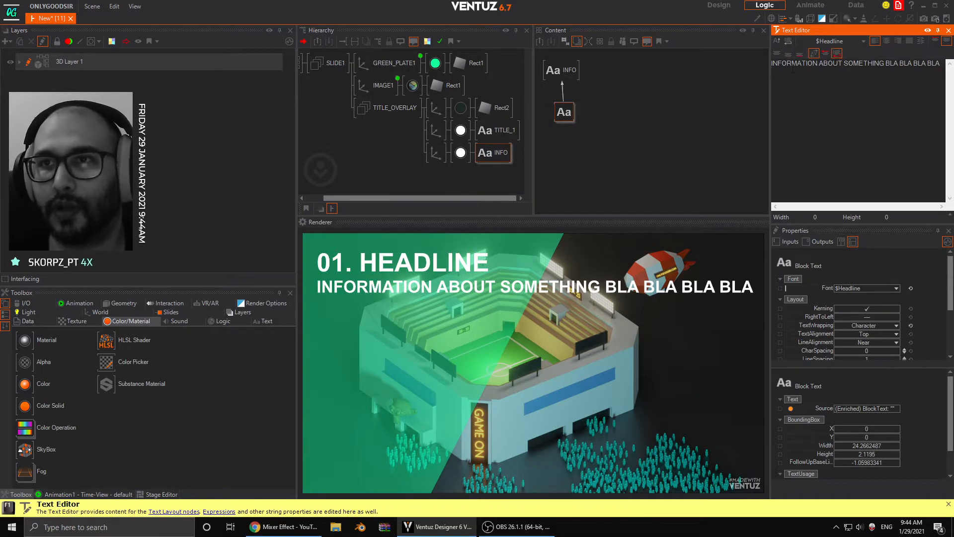
left_click(789, 40)
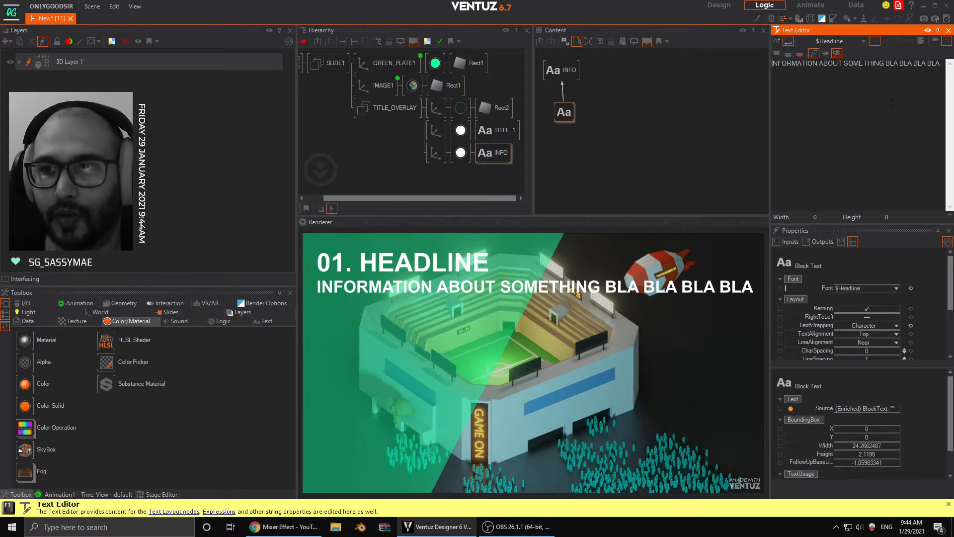
left_click(949, 29)
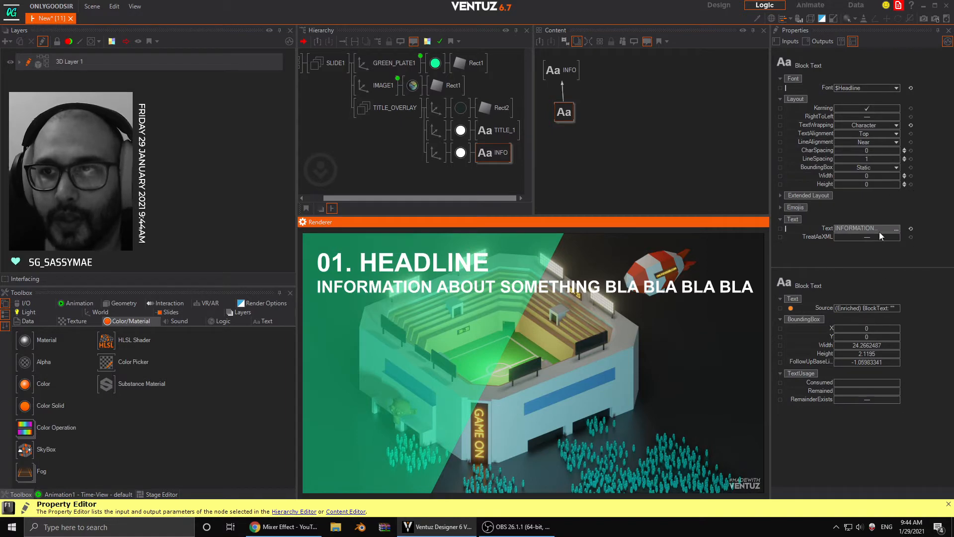
- Set the INFO Block Text's width to 9.6 and its TextWrapping to Word
left_click(873, 219)
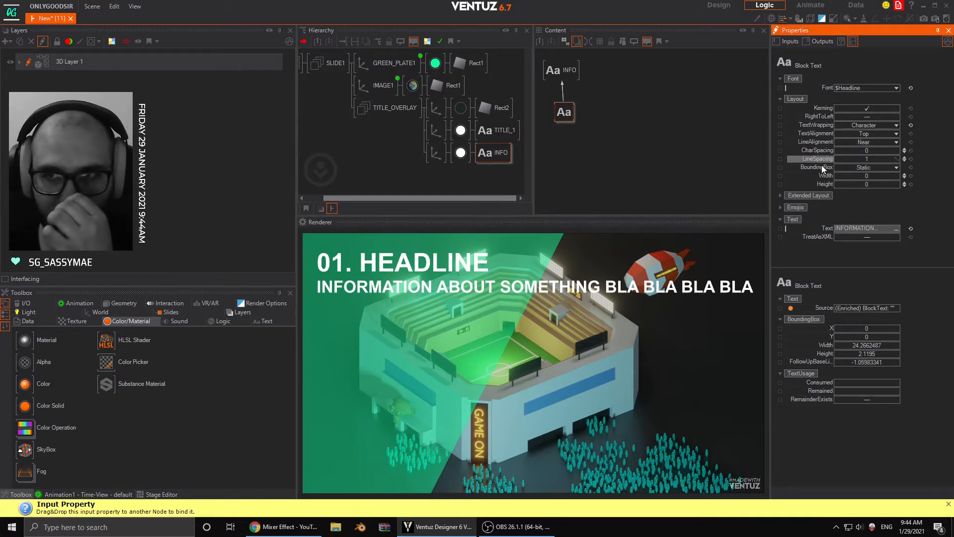
left_click_drag(863, 175, 896, 179)
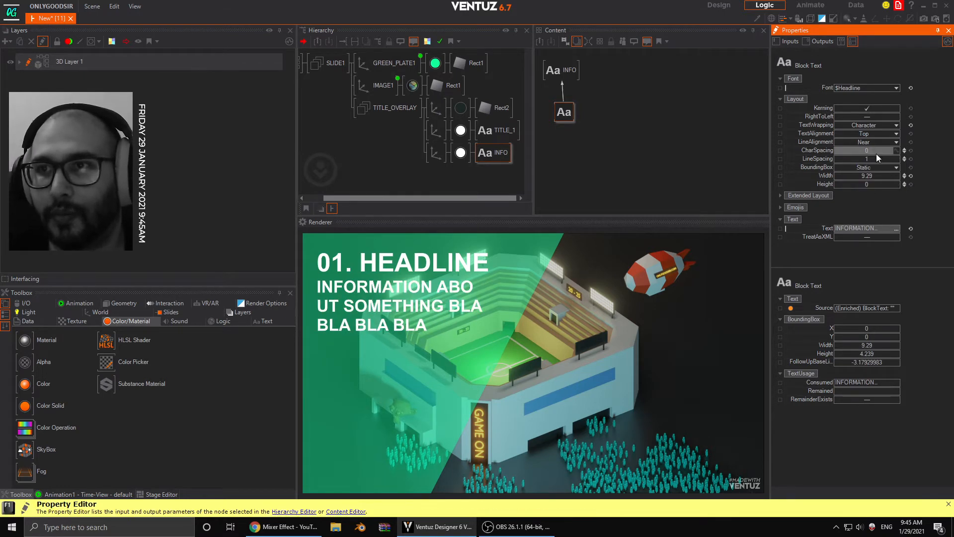
left_click(861, 125)
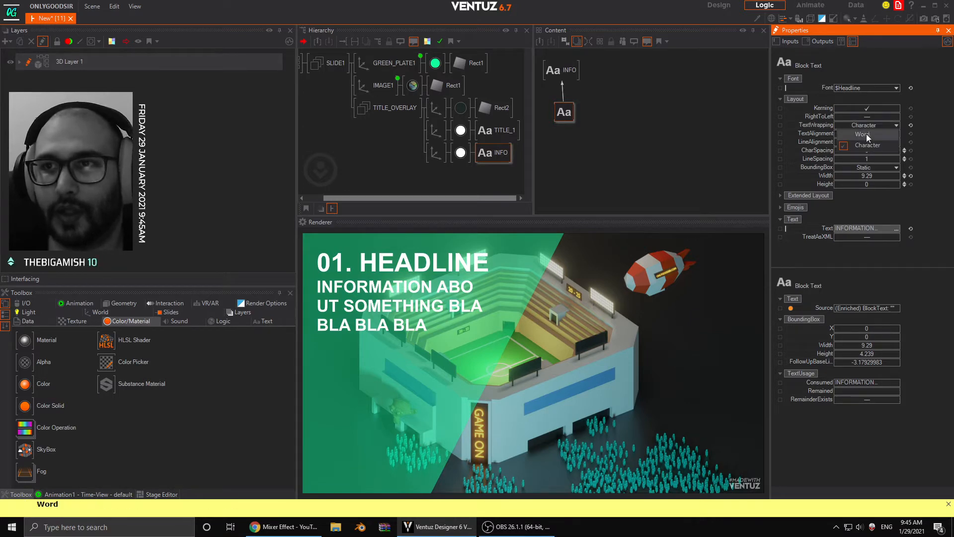
left_click(868, 135)
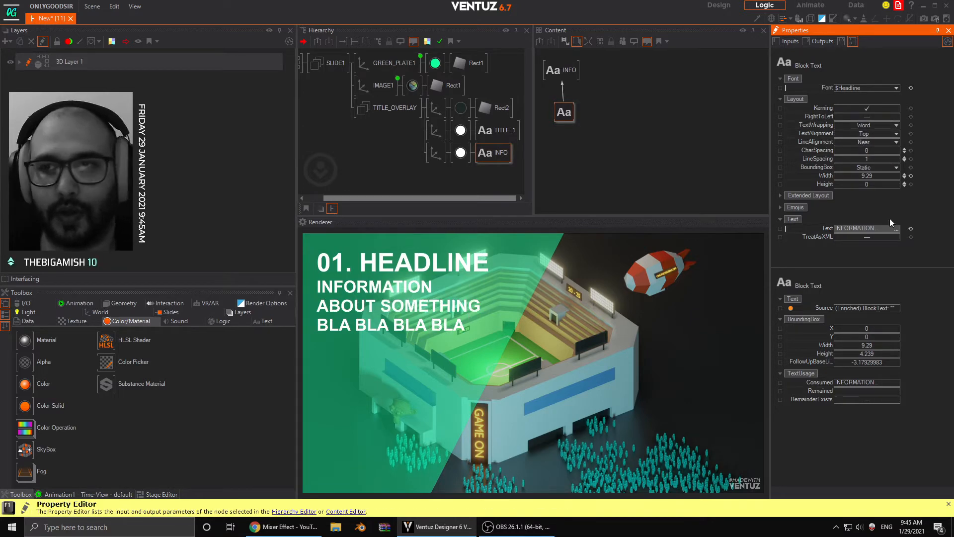
left_click_drag(854, 176, 883, 173)
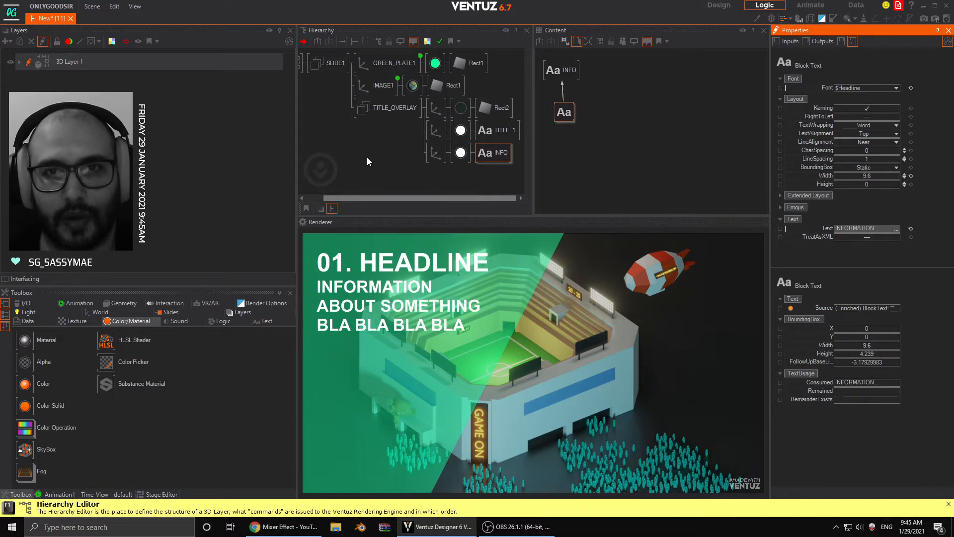
- Set INFO's axis to an overall scaling factor of 0.88 and a Y position of 7.34
left_click(431, 154)
left_click_drag(876, 220, 847, 218)
left_click_drag(839, 95, 839, 95)
- Widen the INFO Block Text's layout width to 19.32
left_click(492, 152)
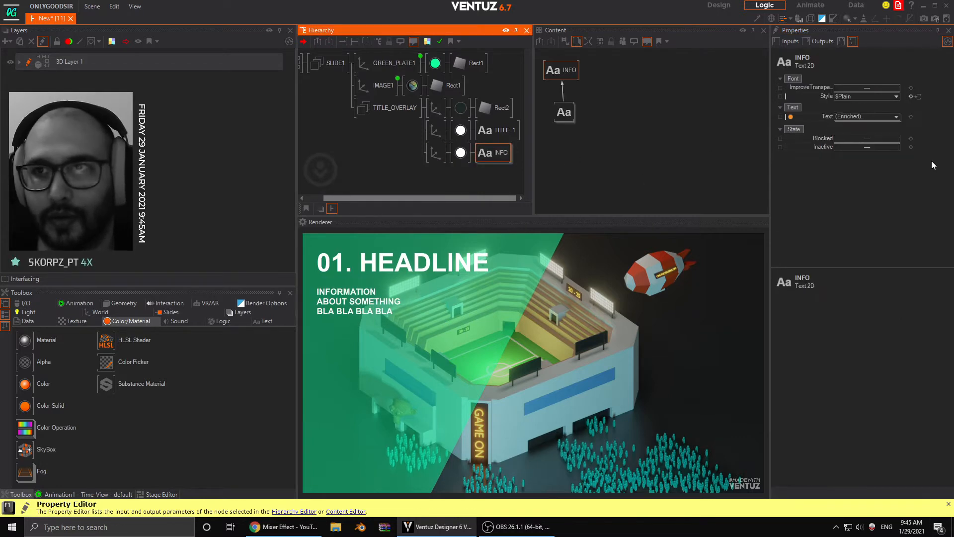
left_click(565, 112)
left_click_drag(875, 176, 893, 178)
- Append "HOW ARE YOU TODAY ? WE ARE MAKING A SLIDE SHOW THINGY" to INFO's wording in the Text Editor, and close the editor
left_click(503, 152)
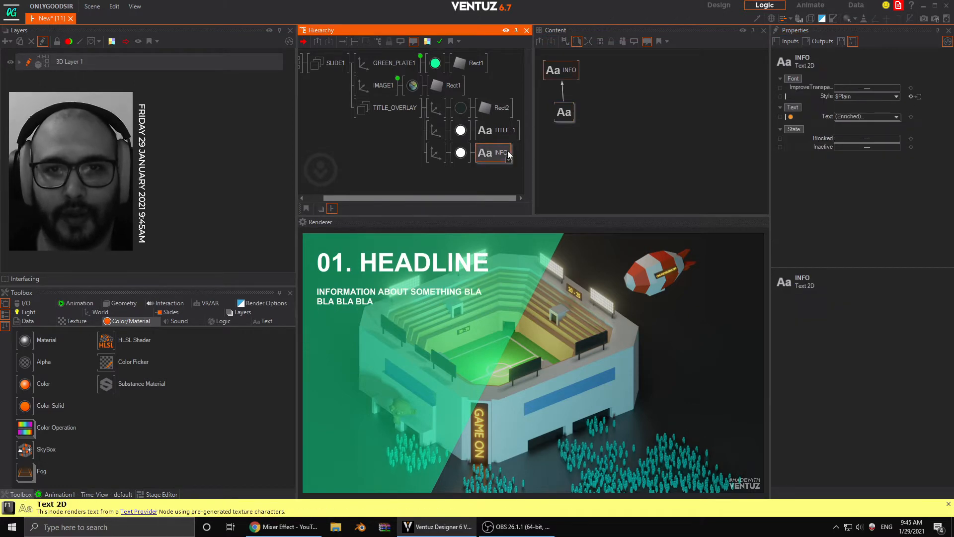
left_click(565, 112)
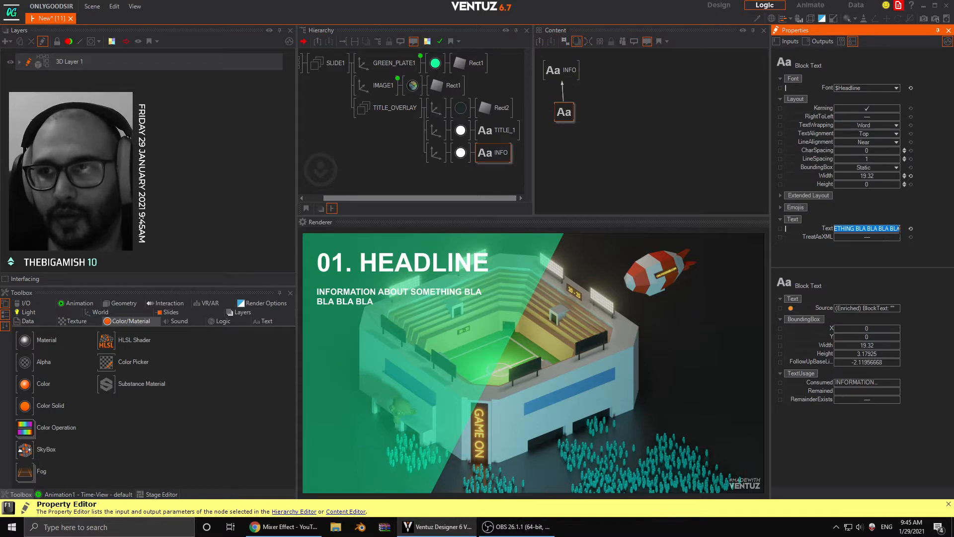
left_click(896, 229)
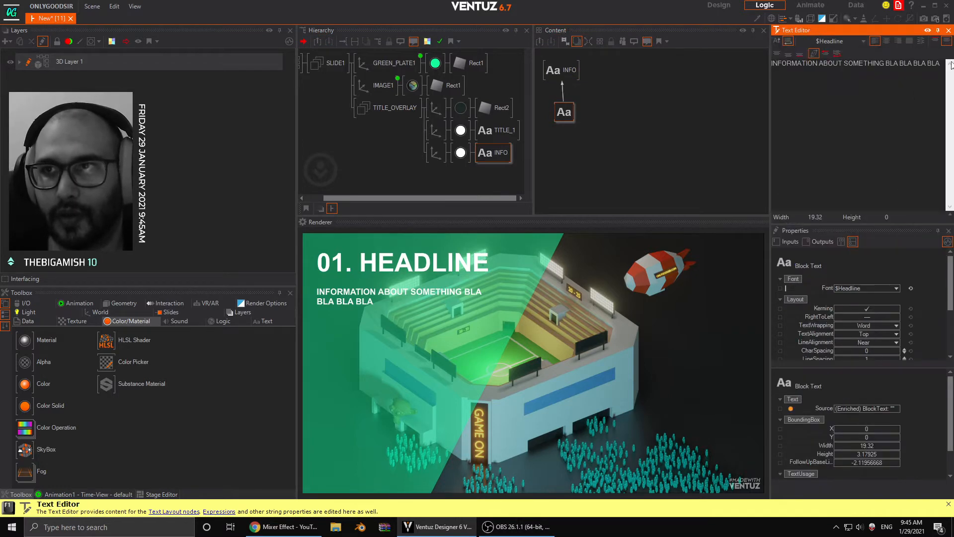
type("H")
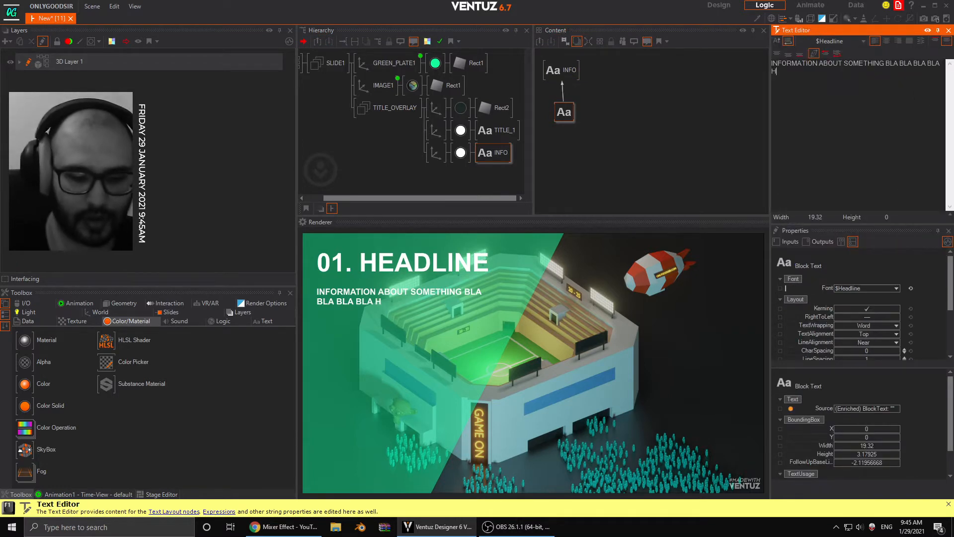
type("OW ARE TYOU TODAY ?")
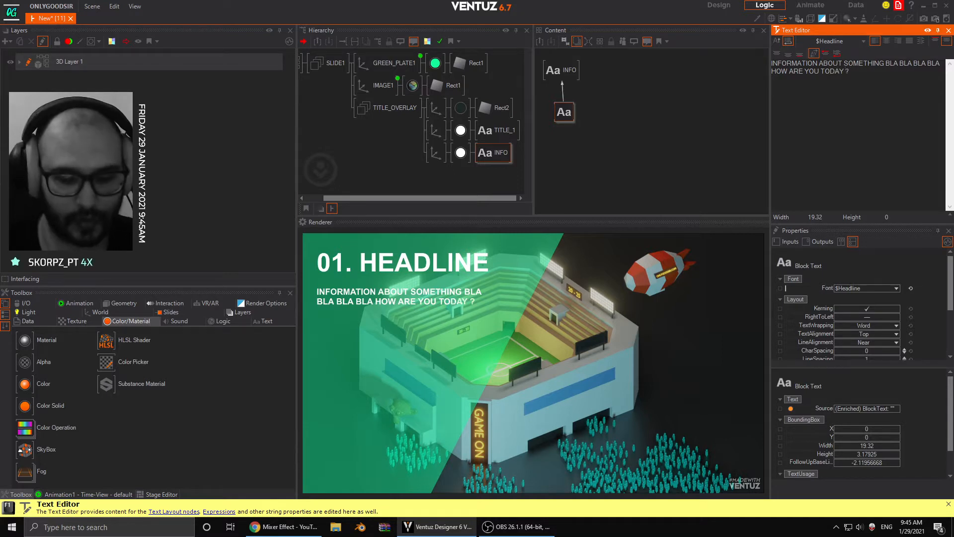
type("ARE MAKING A SLIDE")
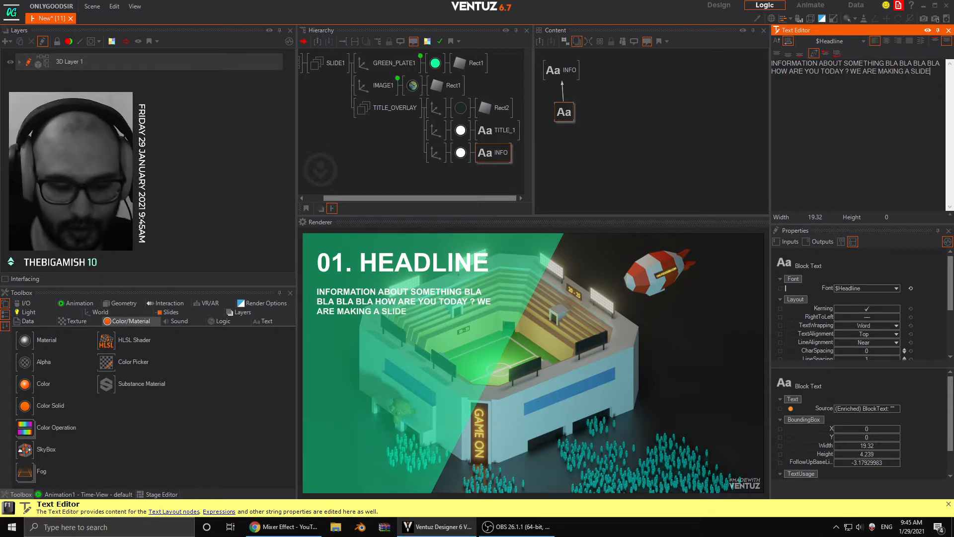
type(" SHOW THINGY")
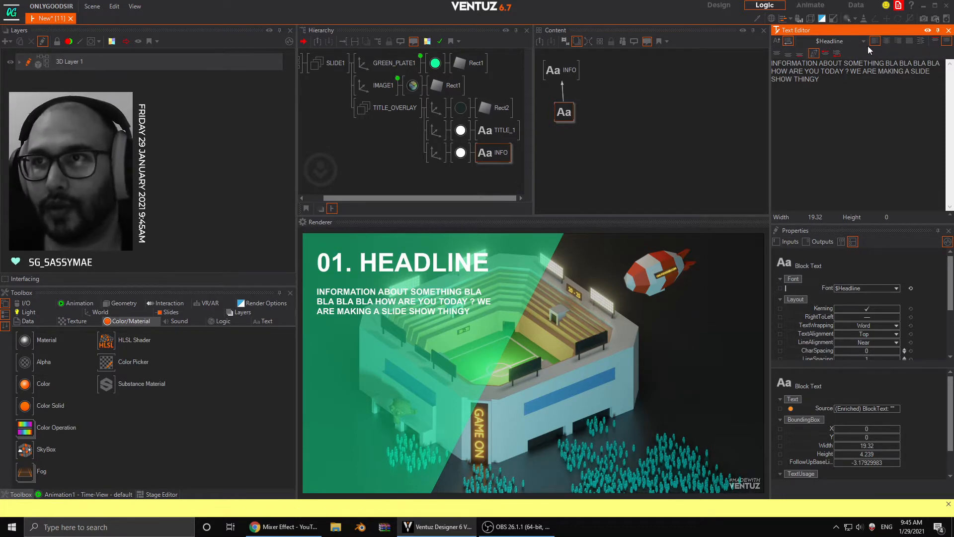
left_click(949, 29)
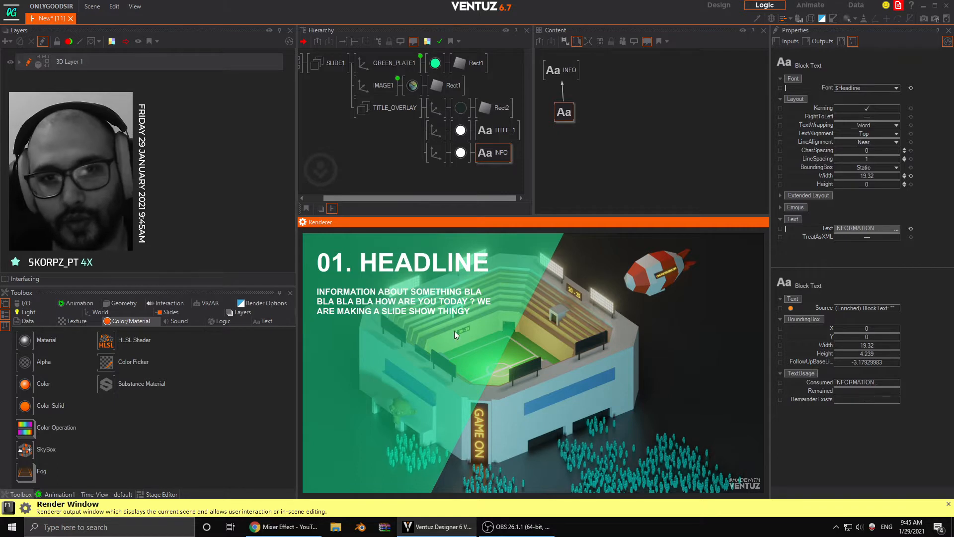
- Duplicate INFO's axis branch within TITLE_OVERLAY and set the copy's Y position to 4.11 and overall scaling factor to 0.49
left_click(435, 157)
left_click_drag(436, 156, 437, 173, "ctrl")
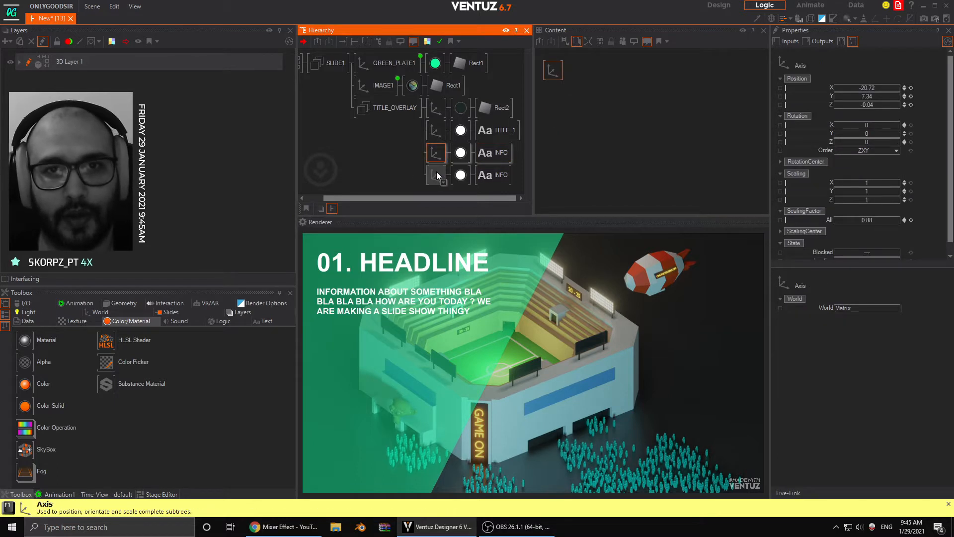
left_click(436, 175)
left_click_drag(868, 96, 845, 96)
left_click_drag(879, 220, 862, 219)
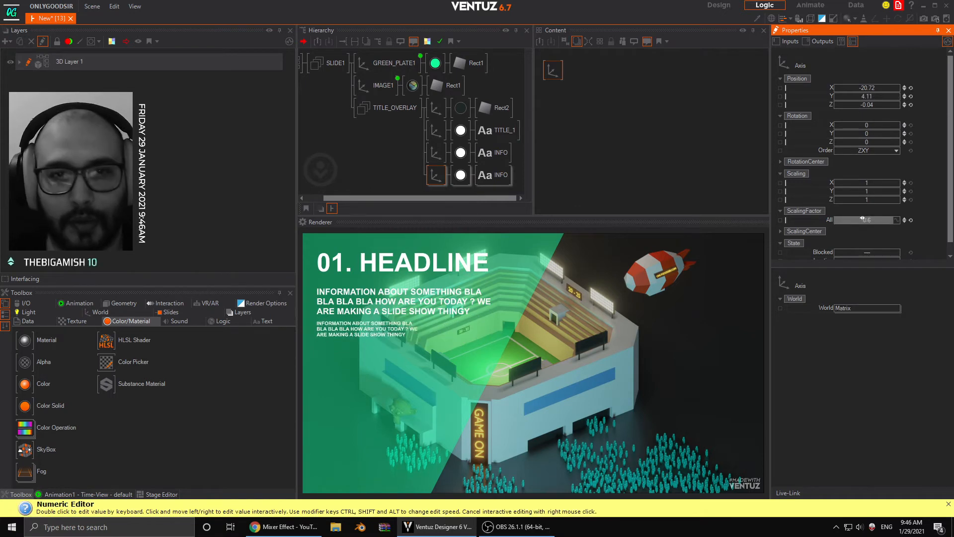
left_click(493, 175)
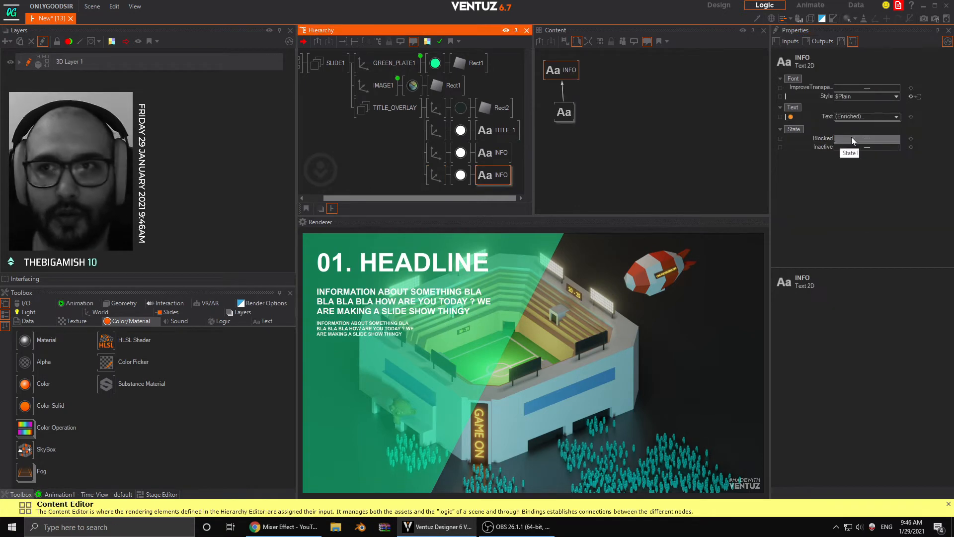
left_click(565, 112)
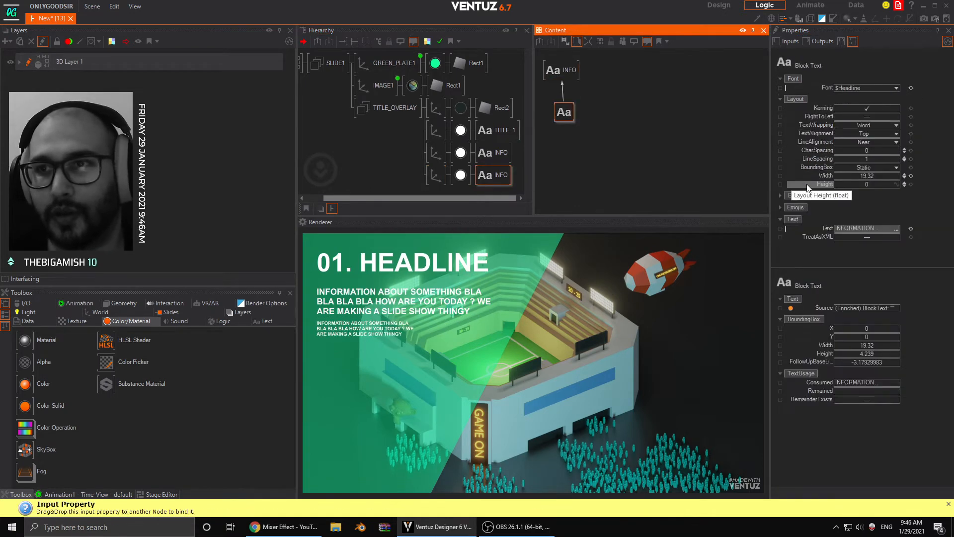
left_click(856, 229)
key("BackSpace")
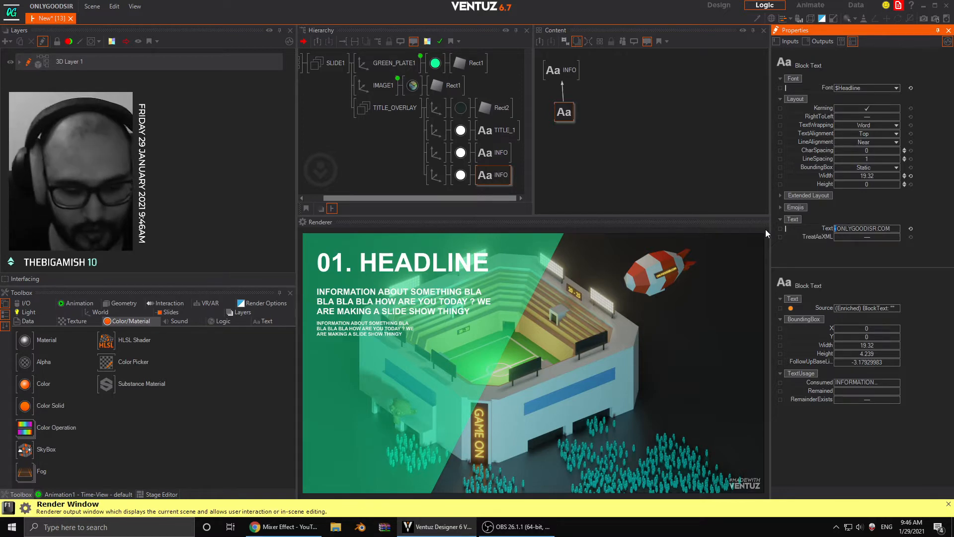
type("WWW.")
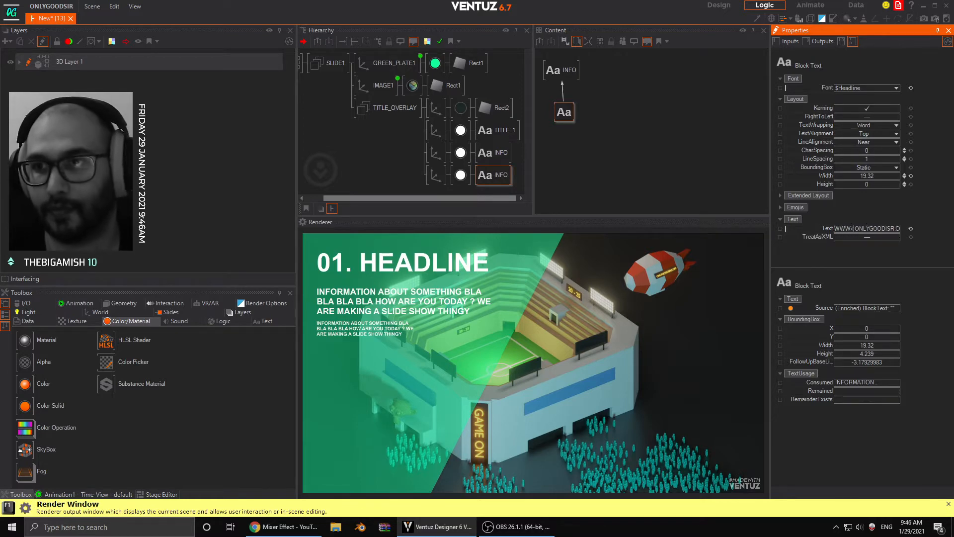
- Lower the website text's axis to a Y position of 3.3
left_click(437, 175)
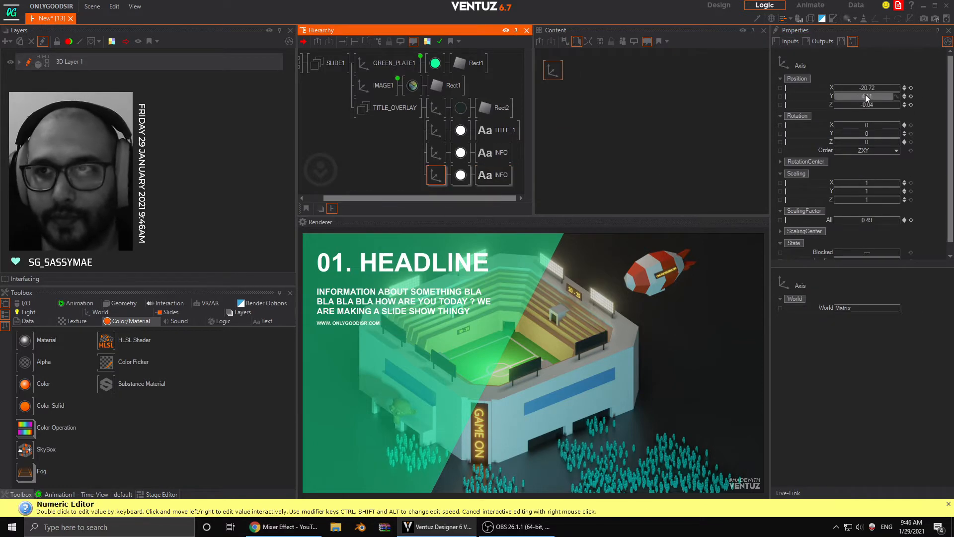
left_click_drag(866, 95, 845, 94)
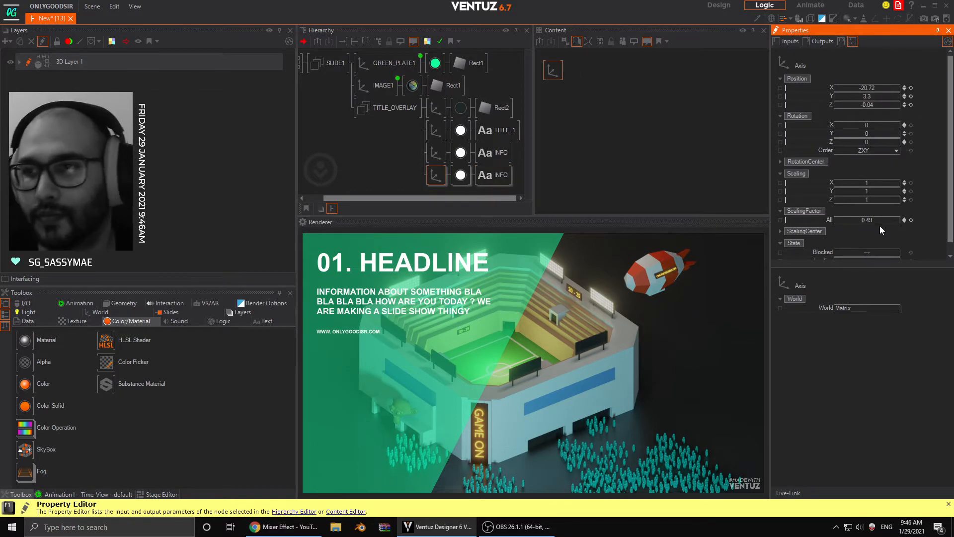
- Set the overall scaling factor of the website text's axis to 0.652
left_click_drag(880, 221, 901, 221)
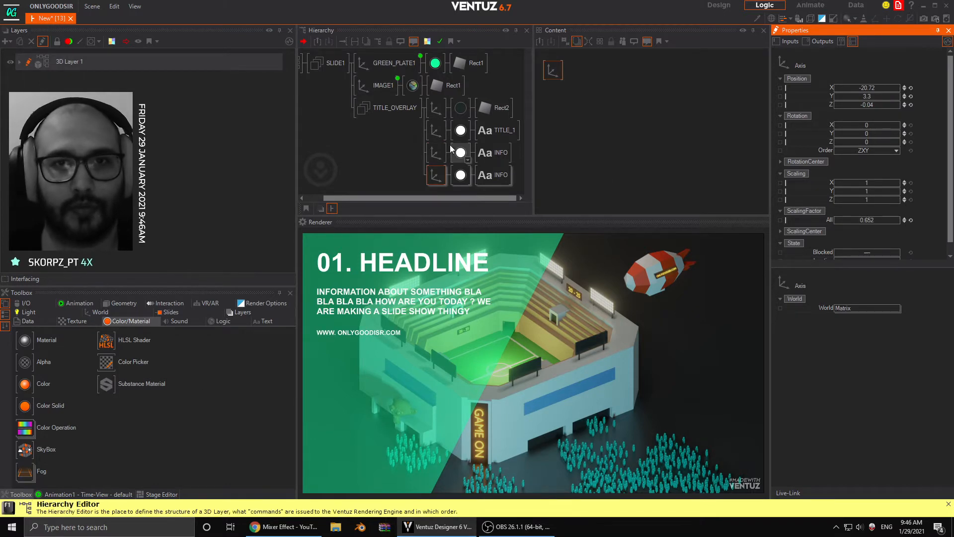
left_click(371, 166)
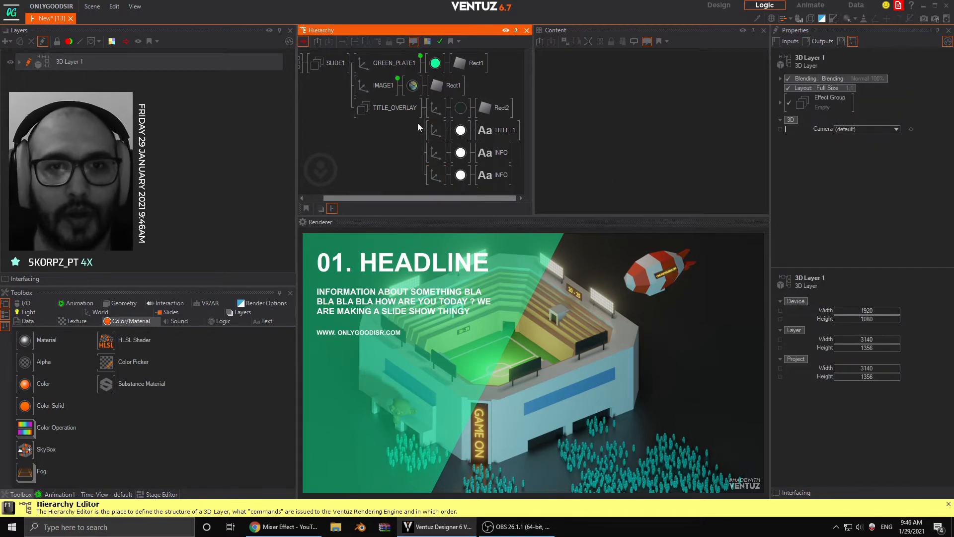
left_click(492, 136)
left_click(392, 144)
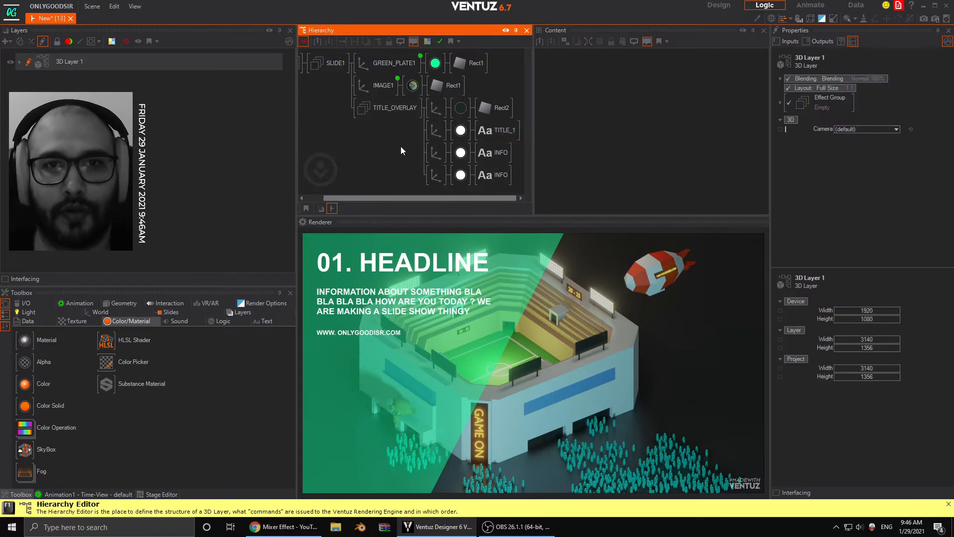
- Open the SLIDES keyframe animation's timeline from IMAGE1 and put the time at 1.0 s
left_click(381, 86)
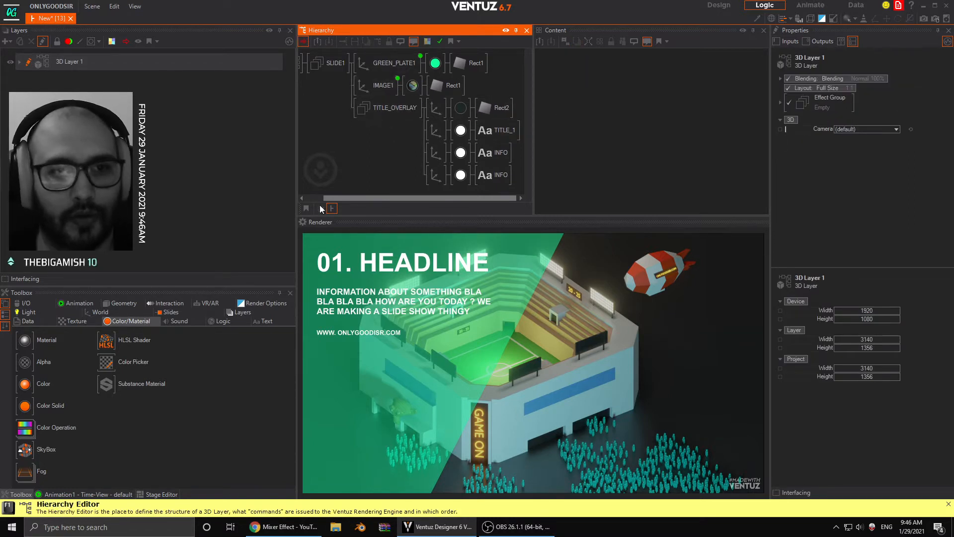
left_click(80, 493)
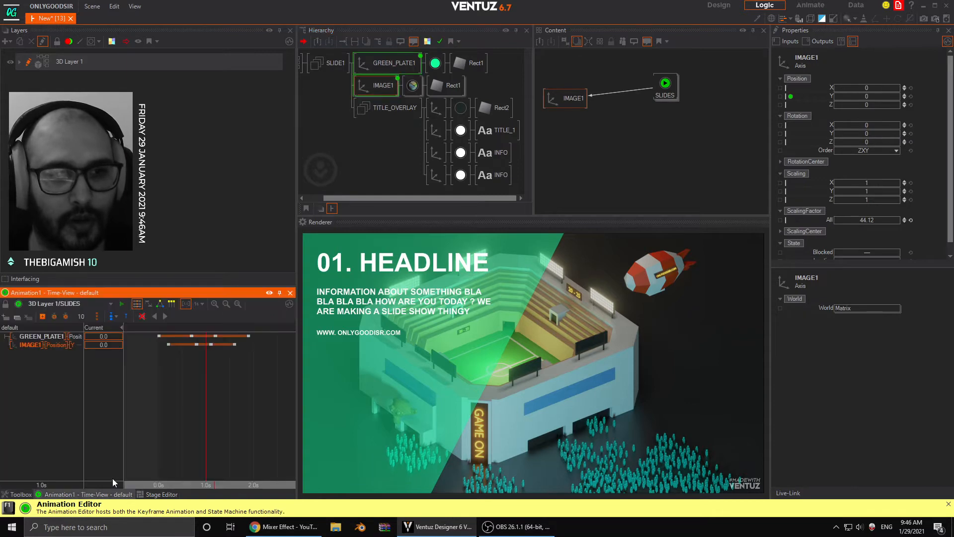
left_click_drag(178, 432, 206, 428)
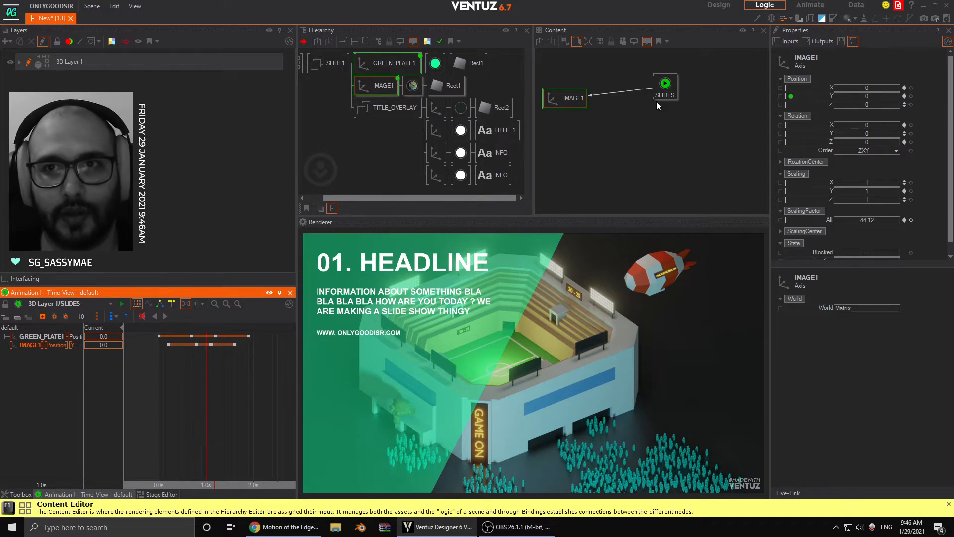
left_click(666, 86)
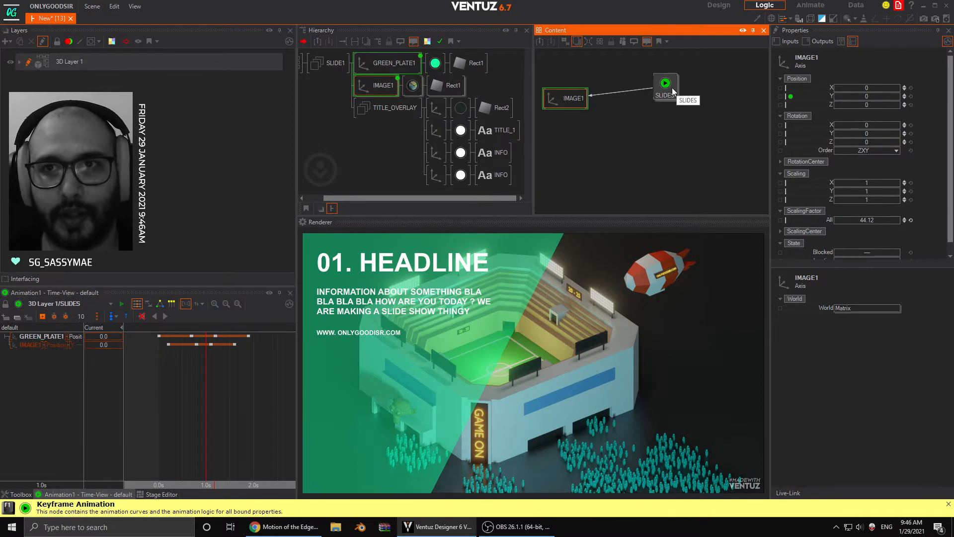
- Align TITLE_OVERLAY's Rect2 to the left with SizeX 0.866, and position its axis at X -36.35, Y -0.59
left_click(437, 108)
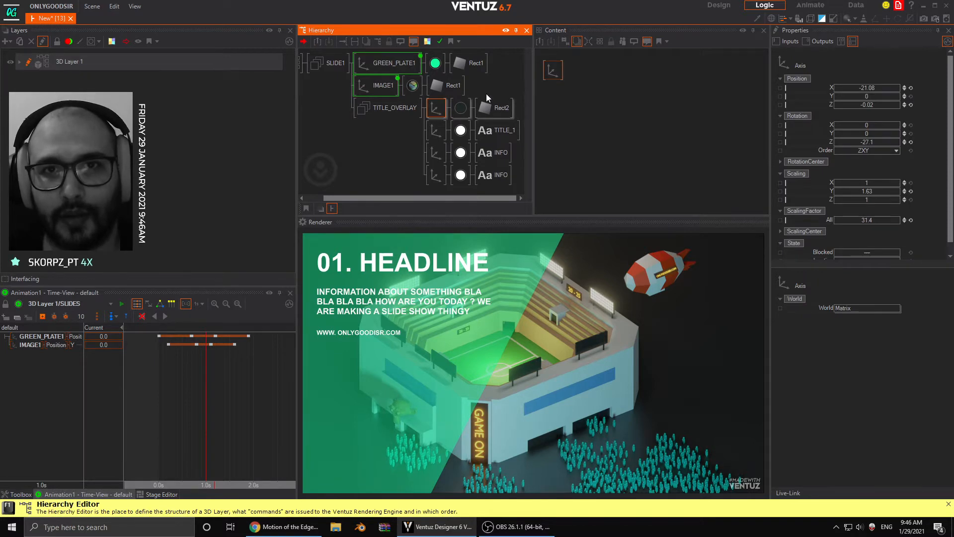
left_click(494, 107)
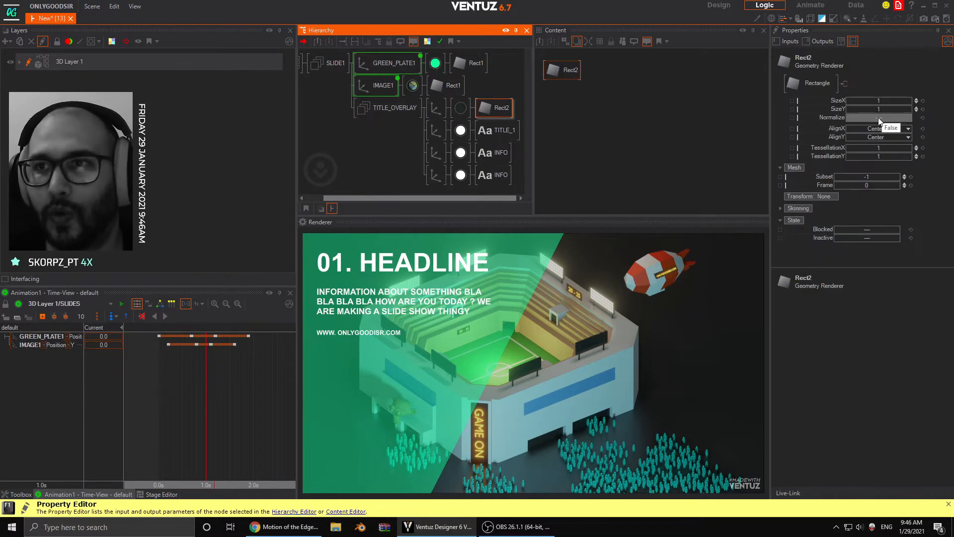
left_click(883, 129)
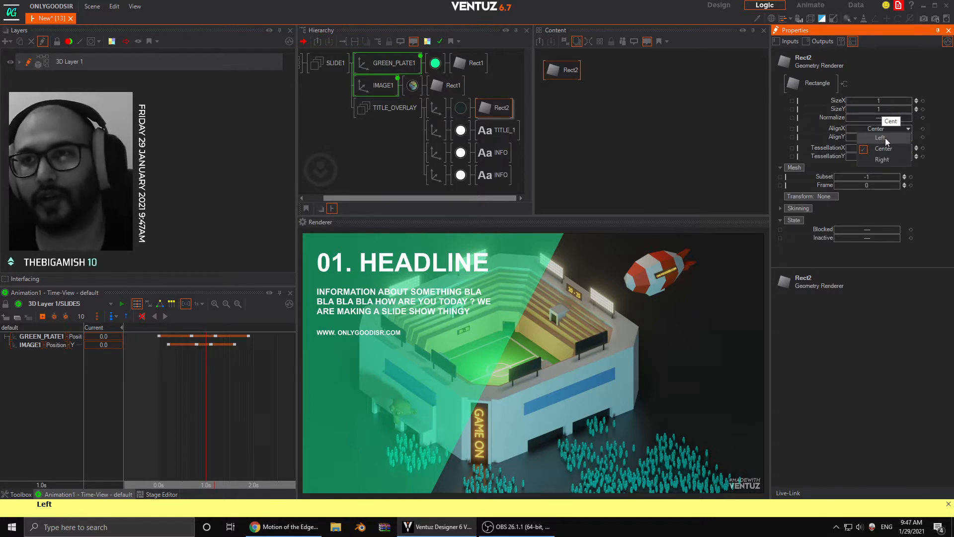
left_click(885, 138)
left_click_drag(881, 100, 851, 95)
left_click(434, 107)
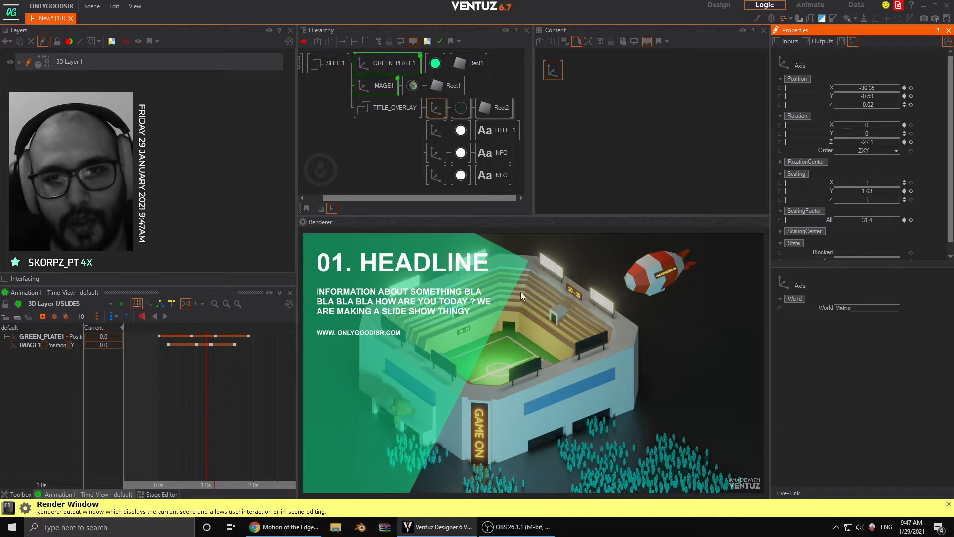
- Bind Rect2's SizeX to the SLIDES animation as a new channel and select that channel
left_click(494, 108)
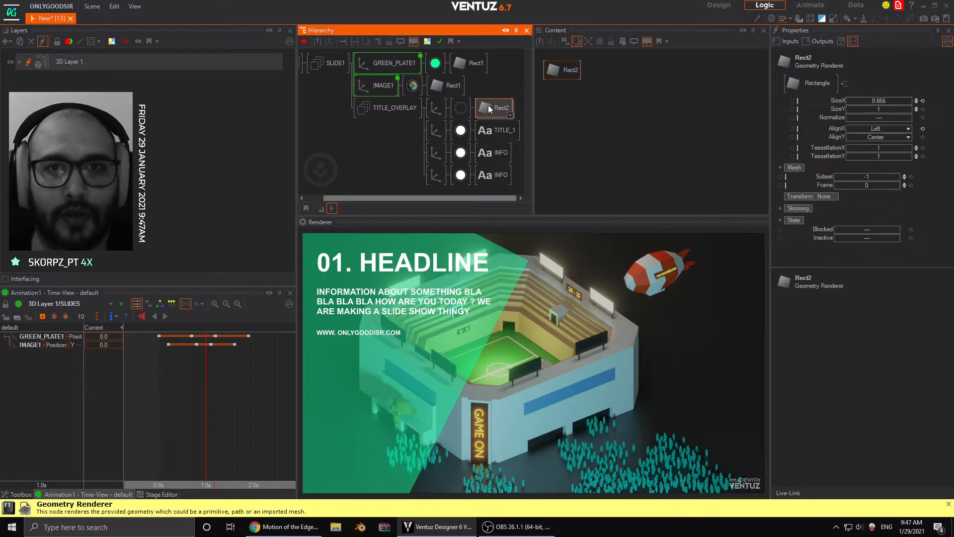
left_click(386, 88, "ctrl")
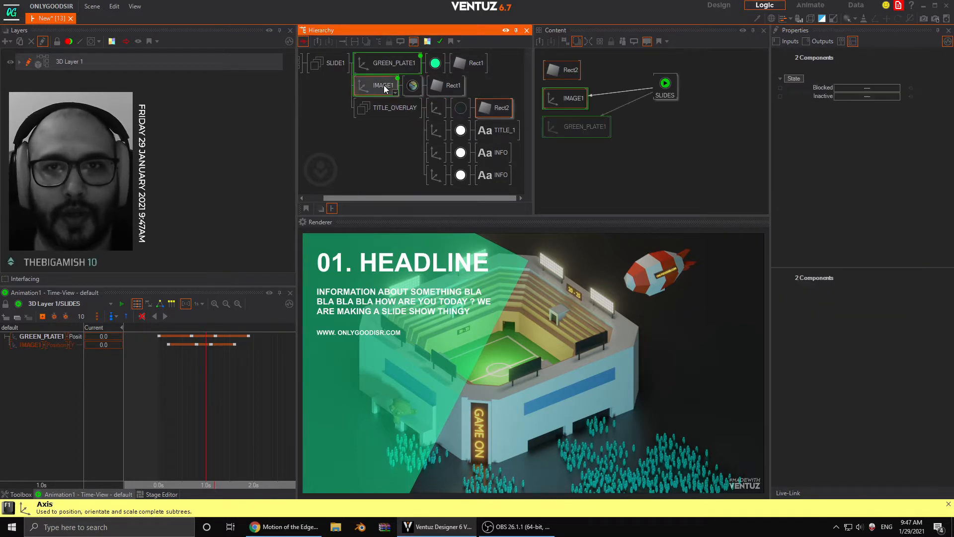
left_click(590, 75)
left_click_drag(560, 75, 593, 160)
left_click_drag(838, 100, 59, 354)
left_click(52, 351)
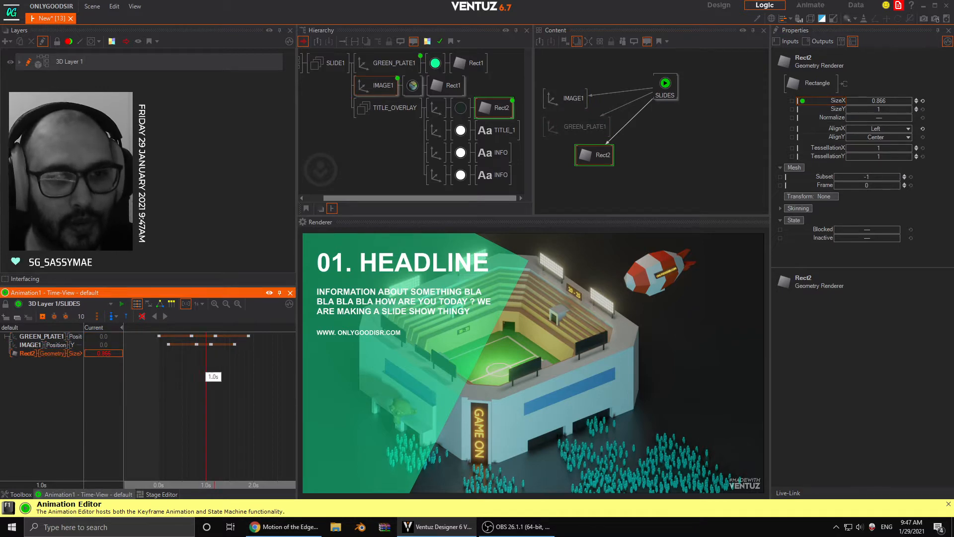
- Keyframe Rect2's SizeX at 0.866 at 0.8 s and 1.1 s, and at 0 at 0.4 s
left_click_drag(202, 367, 197, 365)
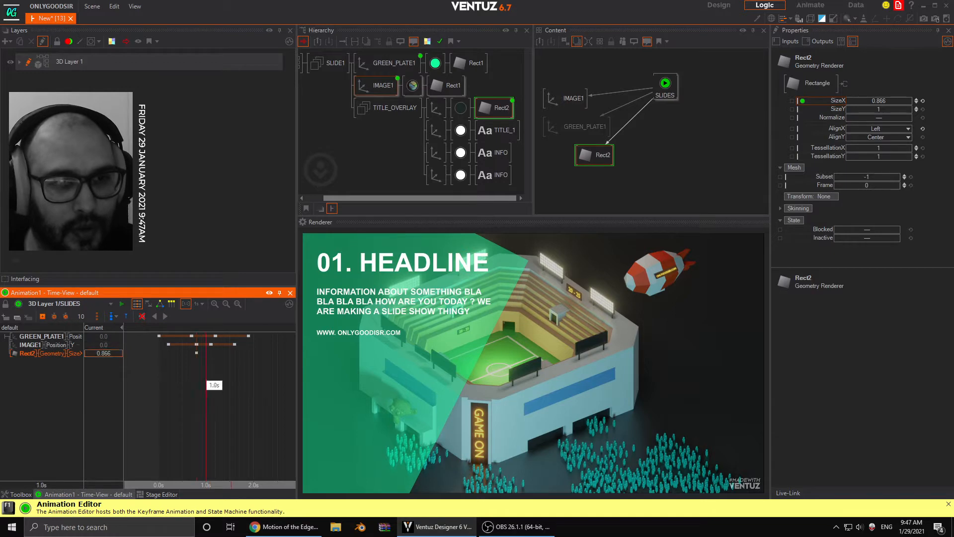
left_click(54, 317)
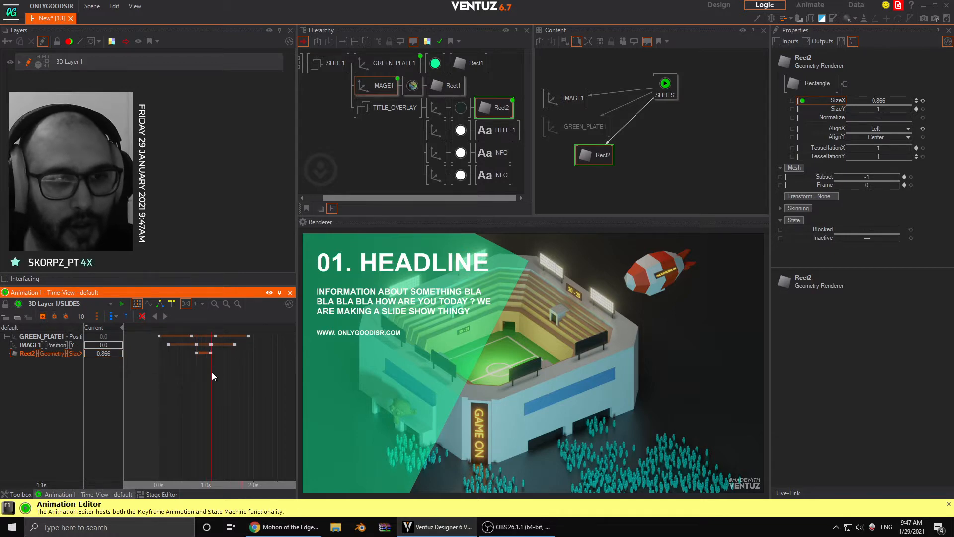
left_click_drag(212, 372, 178, 377)
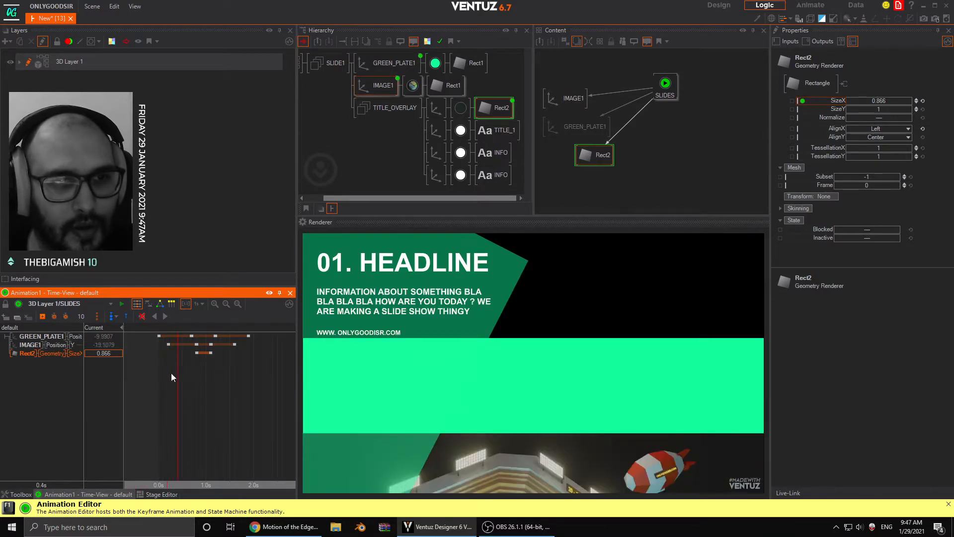
double_click(109, 355)
type("0")
key("Return")
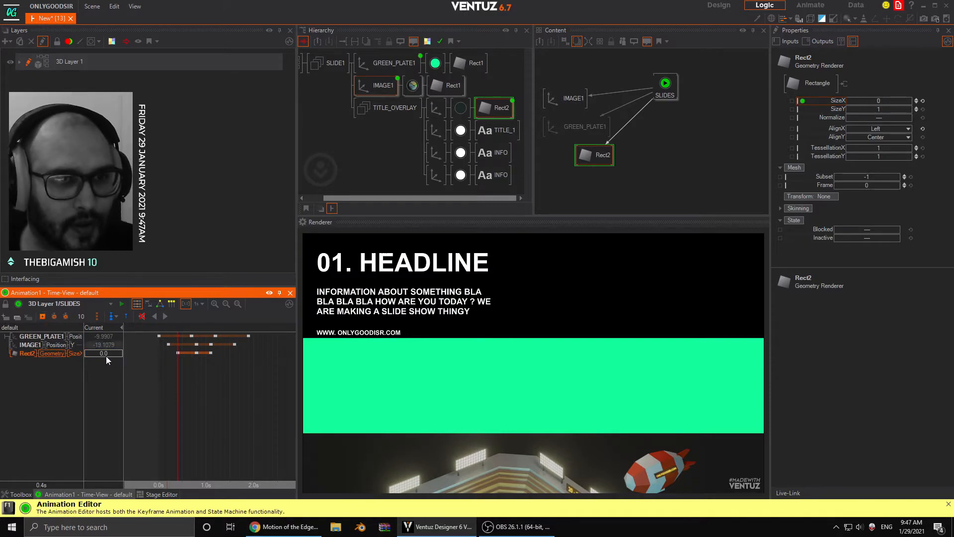
- Delay Rect2's opening SizeX keyframe to position 6 and its second keyframe to 0.9 s
left_click(159, 377)
left_click_drag(159, 376, 207, 386)
left_click(177, 353)
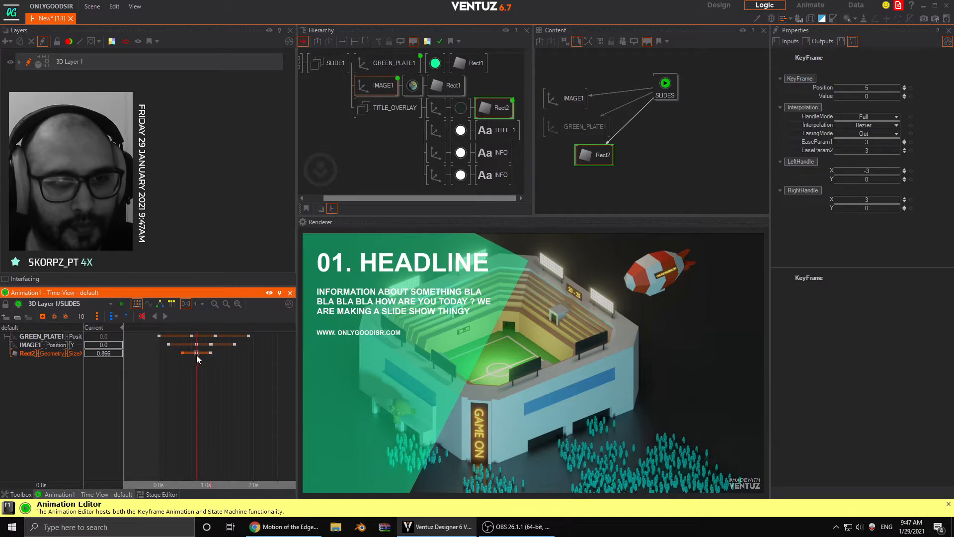
left_click_drag(197, 354, 225, 378)
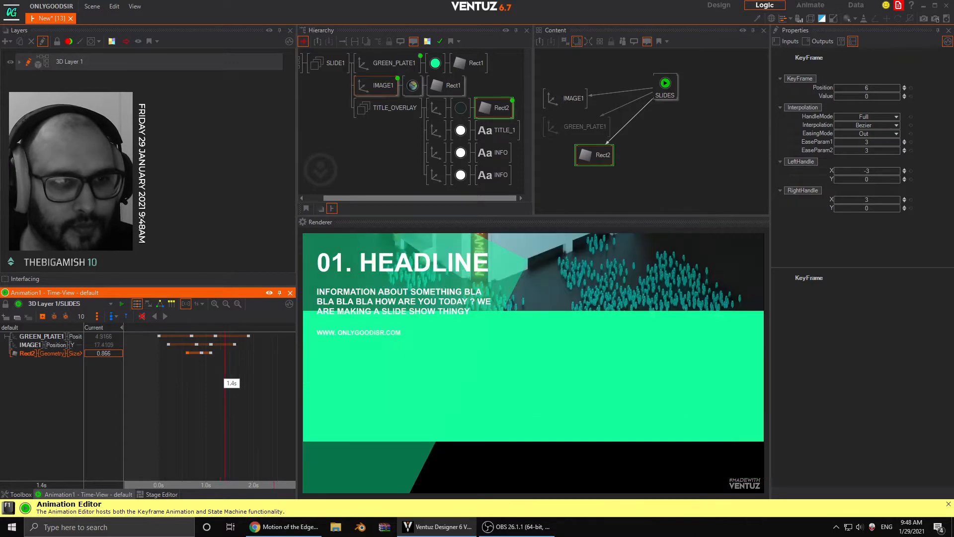
- Add a Rect2 SizeX keyframe with value 0 at 1.4 s and return the time to 1.0 s
left_click(42, 316)
left_click(91, 352)
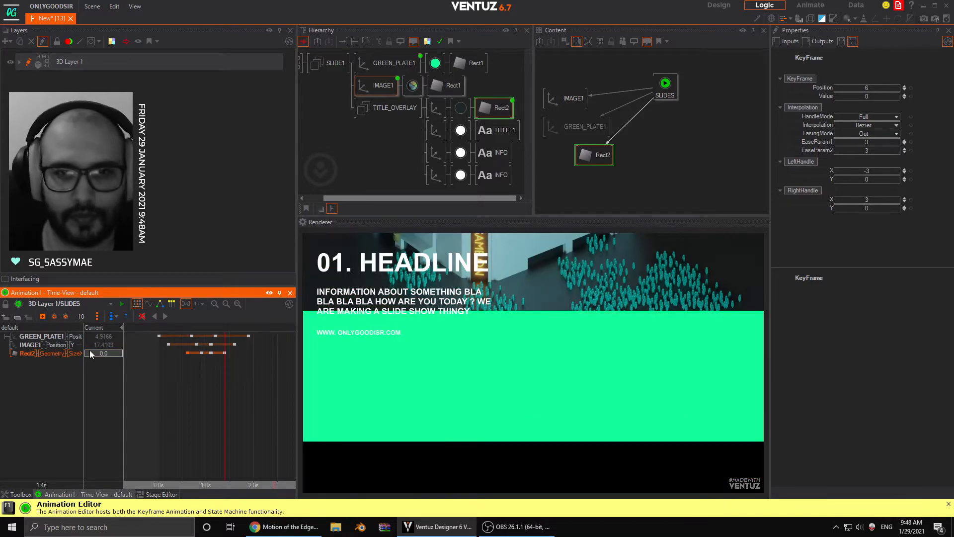
left_click_drag(180, 402, 204, 393)
scroll(207, 403, "up", 5)
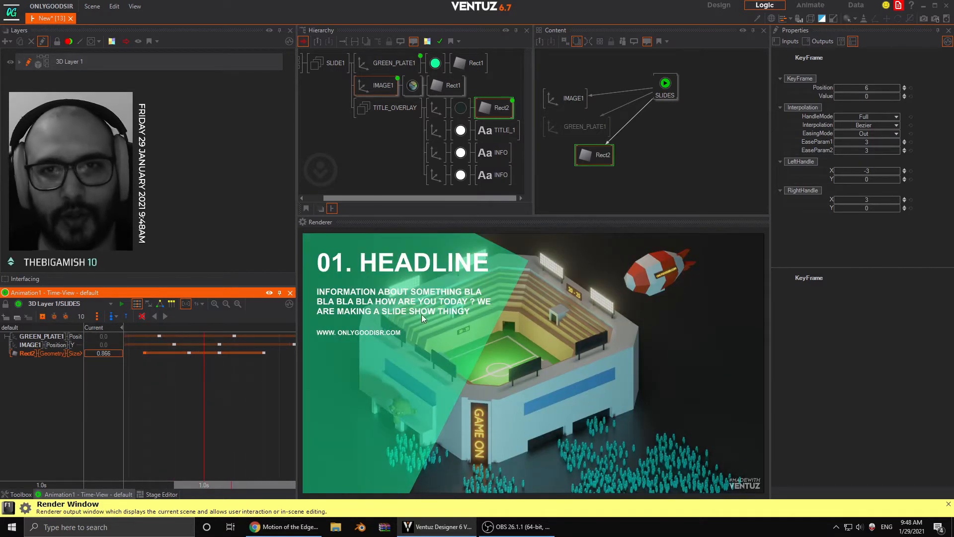
- Move TITLE_1's Material in front of its Axis within TITLE_OVERLAY
left_click(413, 144)
left_click(457, 133)
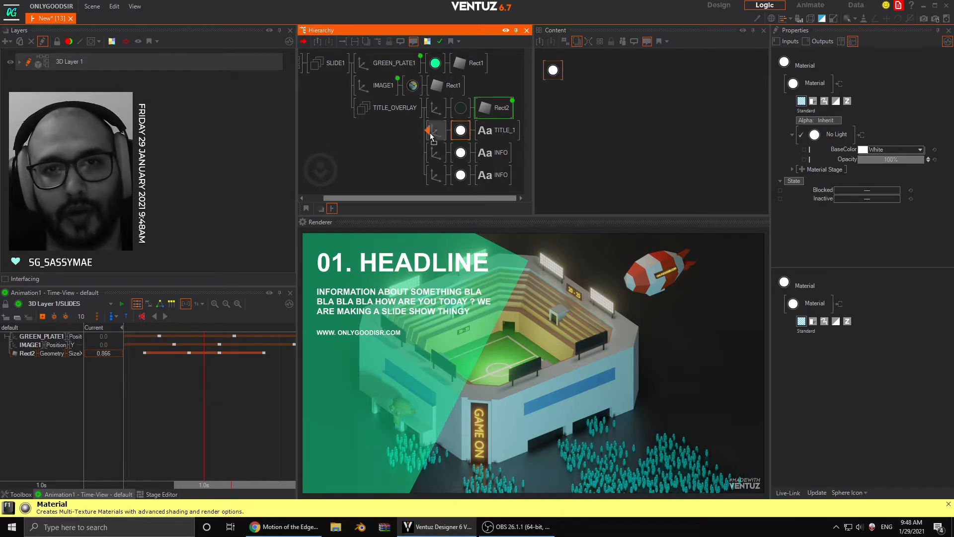
left_click_drag(431, 136, 461, 134)
- Delete the Materials of both INFO texts and attach their axes under TITLE_1's Material
left_click(460, 178, "ctrl")
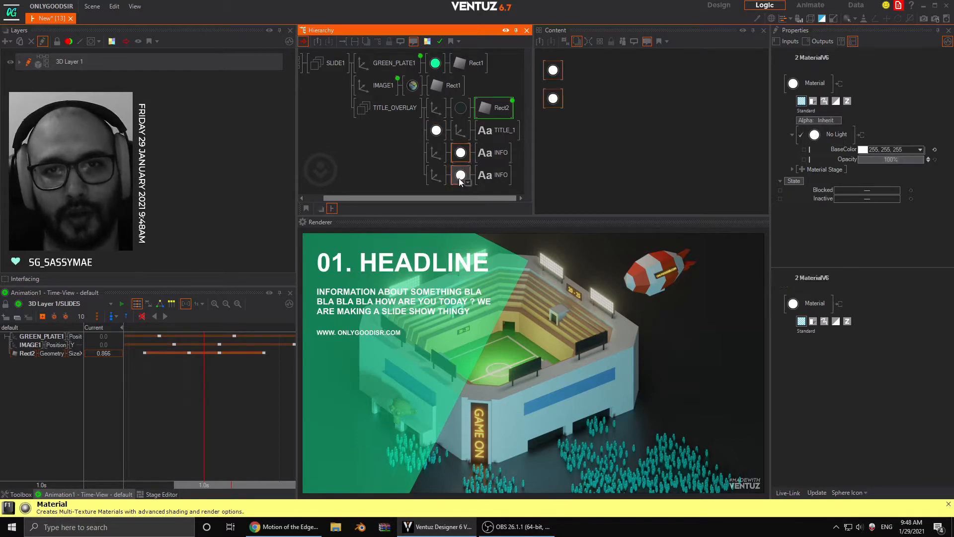
key("Delete")
left_click(437, 175)
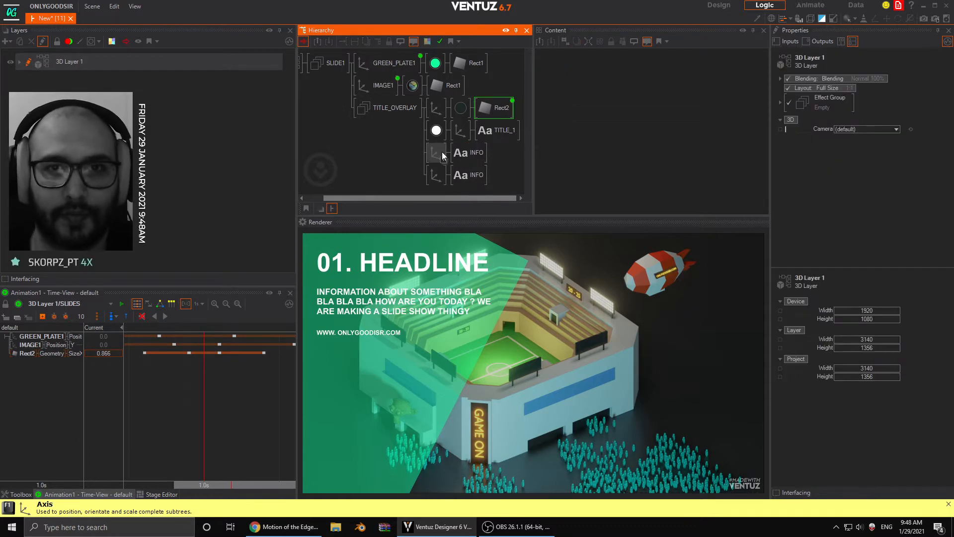
left_click(440, 154, "ctrl")
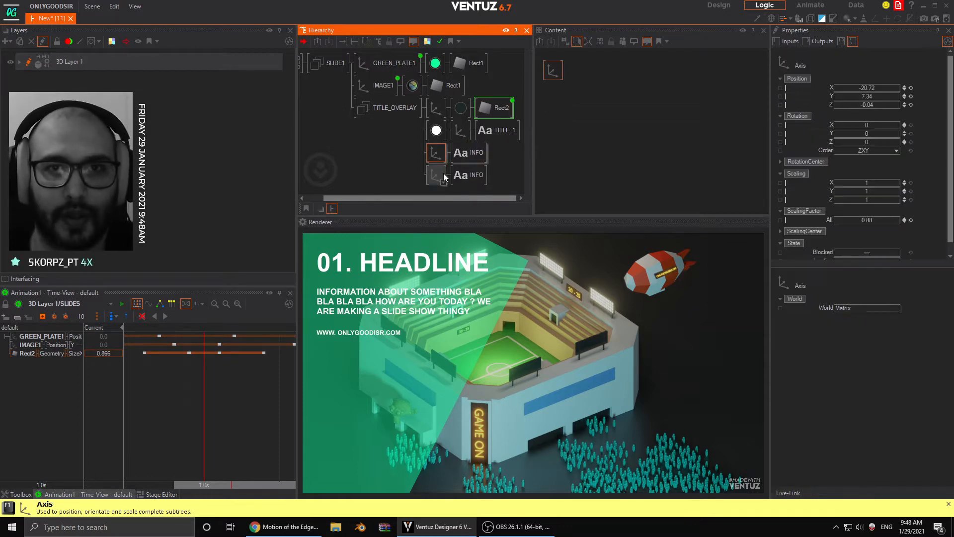
- Bind the shared text Material's Opacity to the SLIDES keyframe animation
left_click(436, 131)
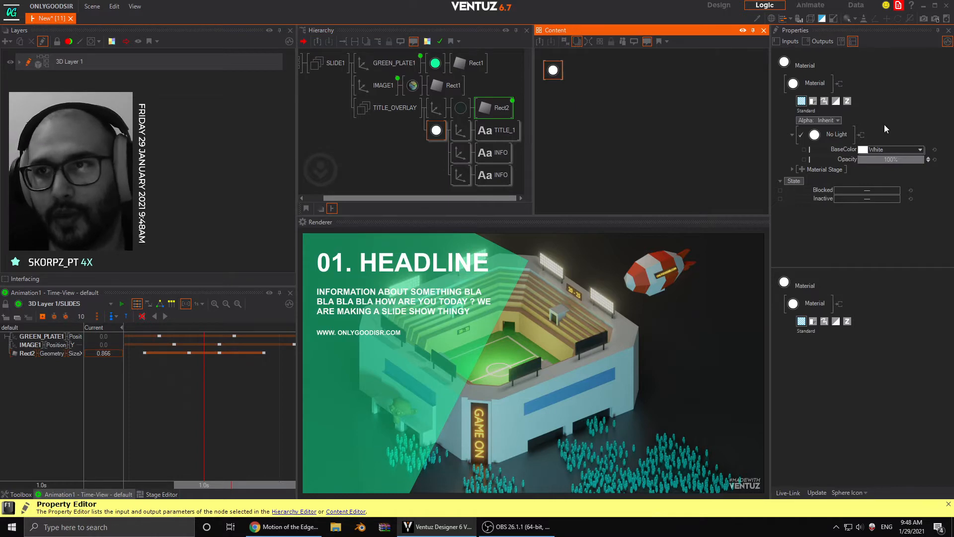
mouse_move(910, 159)
left_mouse_down()
mouse_move(895, 159)
mouse_move(924, 158)
left_mouse_up()
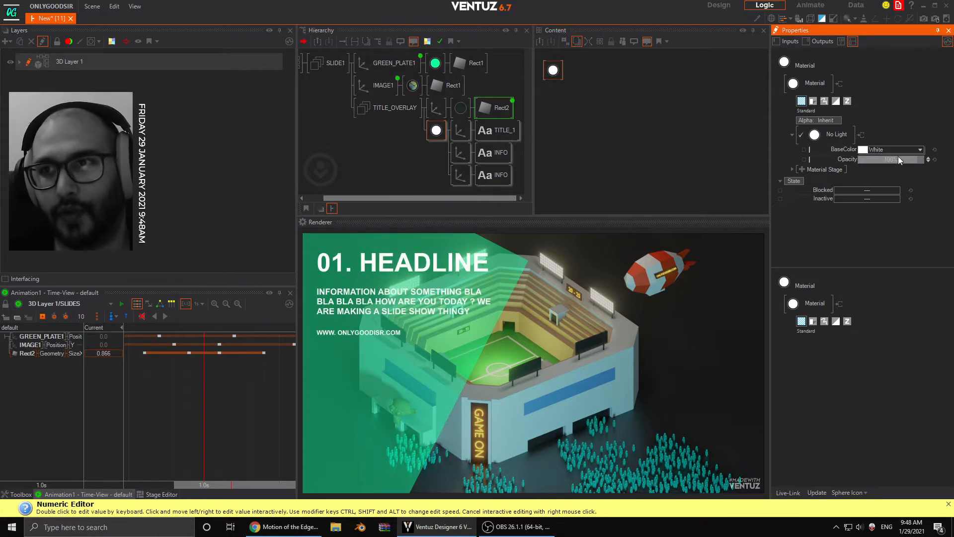
left_click(377, 85)
left_click(578, 77)
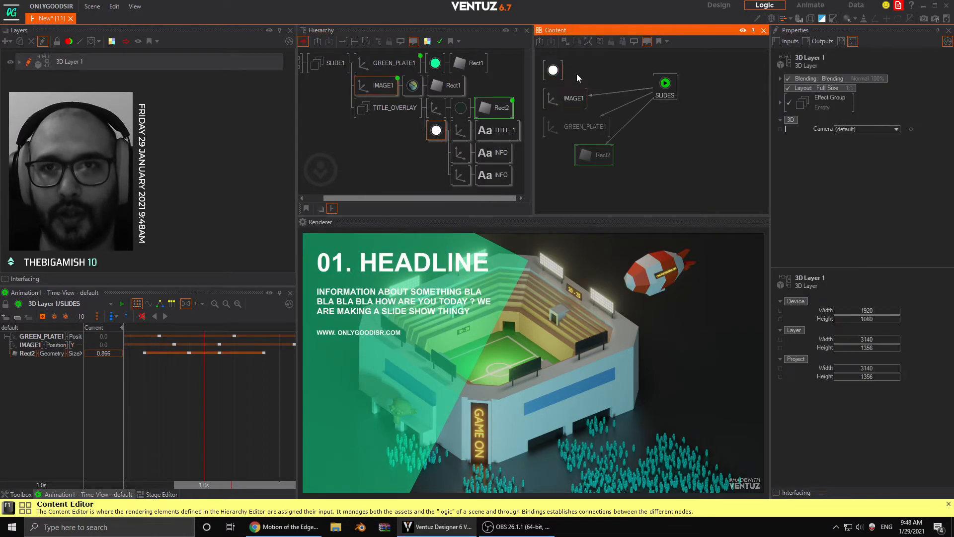
left_click_drag(553, 76, 605, 124)
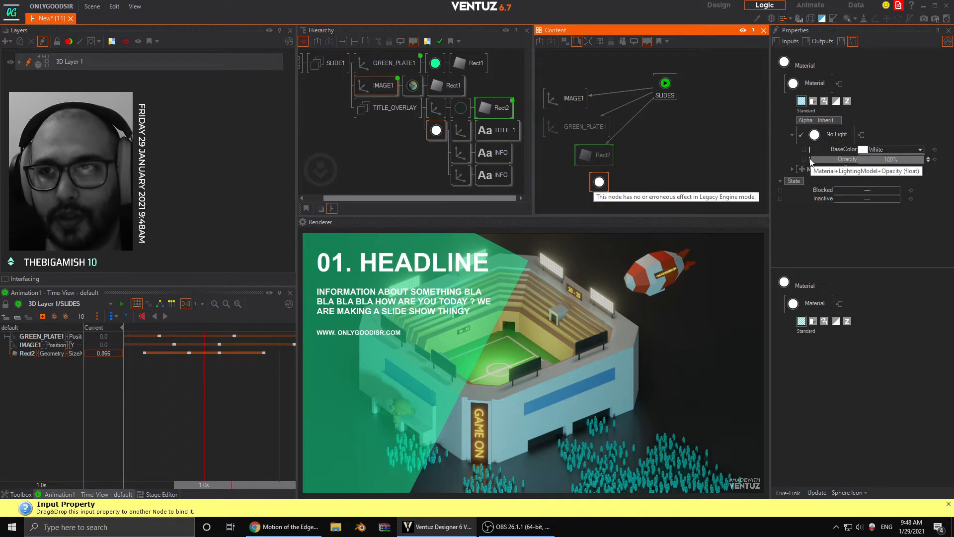
left_click_drag(845, 159, 662, 136)
- Keyframe the text Material's opacity at 100 at 1.0 s and 0 at 0.8 s, and move the time to 1.2 s
left_click(37, 362)
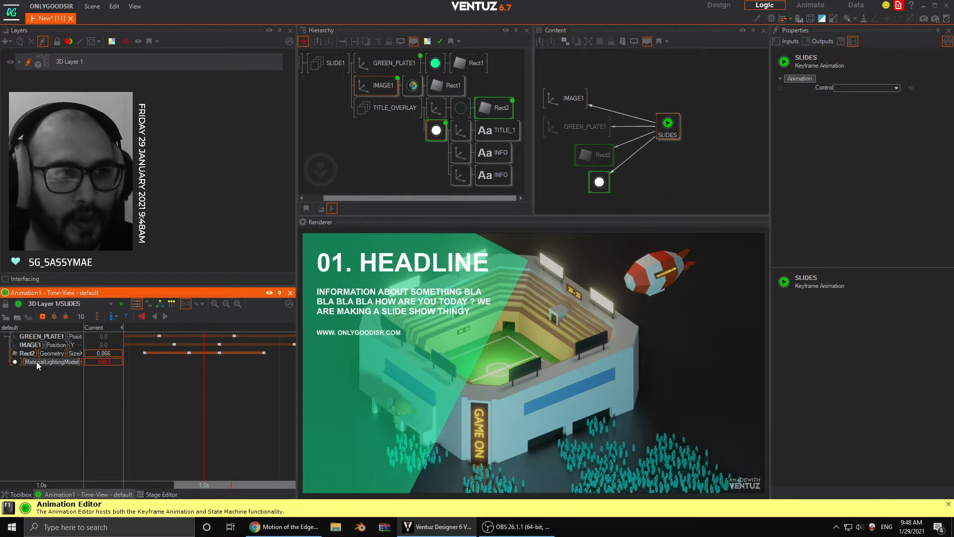
left_click(104, 362)
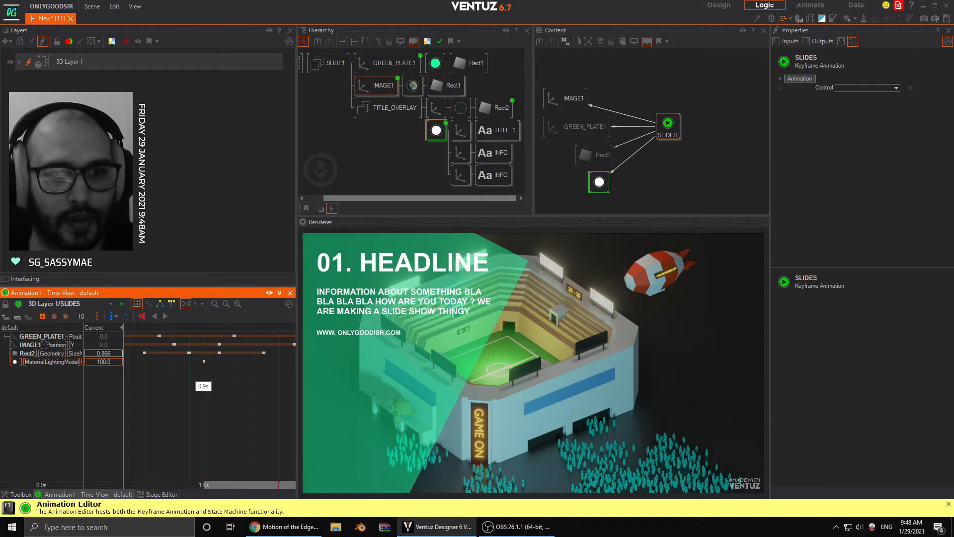
left_click_drag(195, 374, 167, 377)
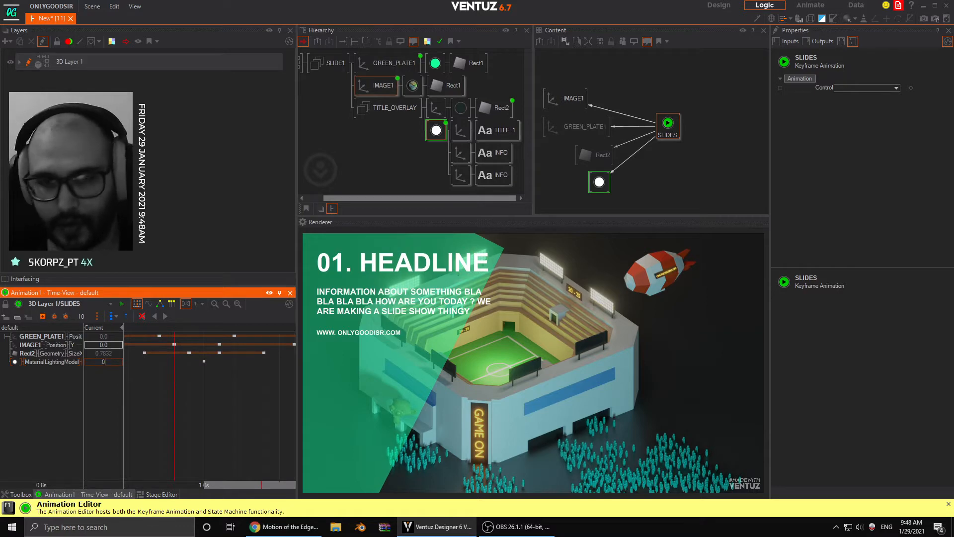
type("0")
key("Return")
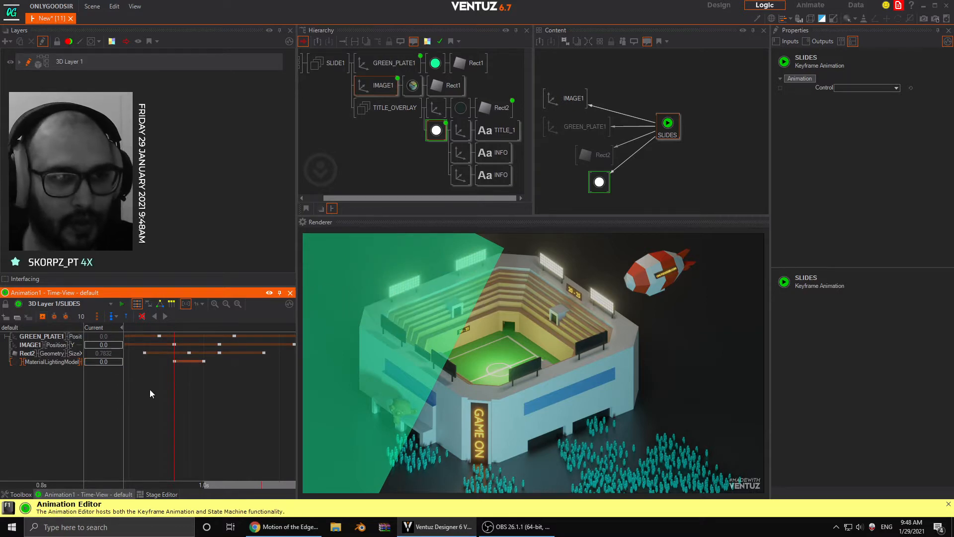
left_click_drag(151, 389, 234, 405)
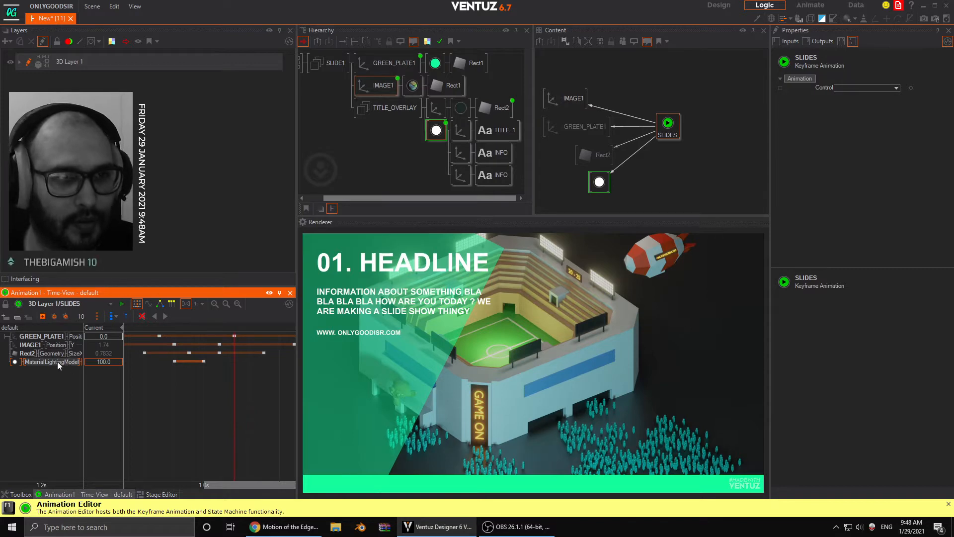
- Add a keyframe for the text Material's opacity at 1.2 s with the value 0
left_click(42, 316)
double_click(94, 361)
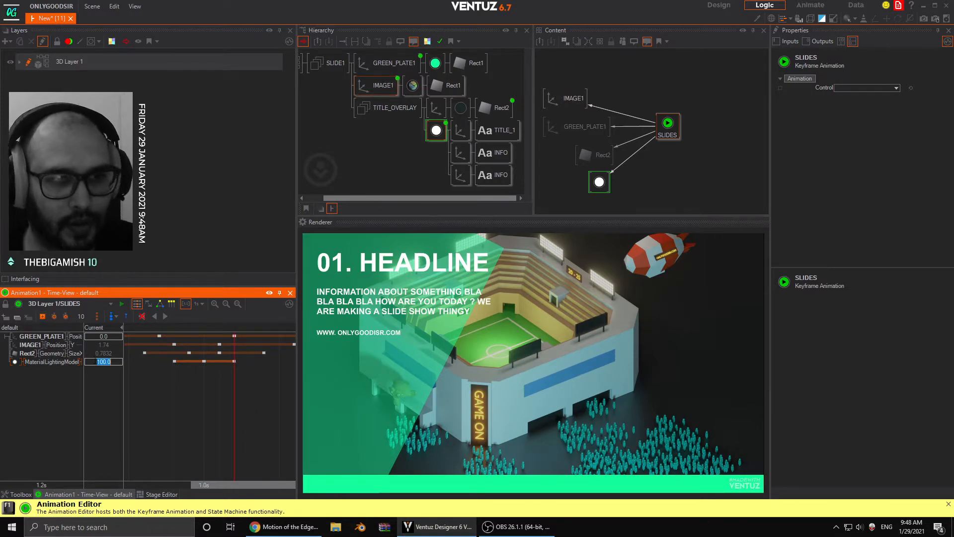
type("0")
key("Return")
- Scrub through the whole SLIDES timeline to review the in and out animation, ending at 0.0 s
left_click_drag(228, 412, 259, 398)
scroll(206, 396, "down", 3)
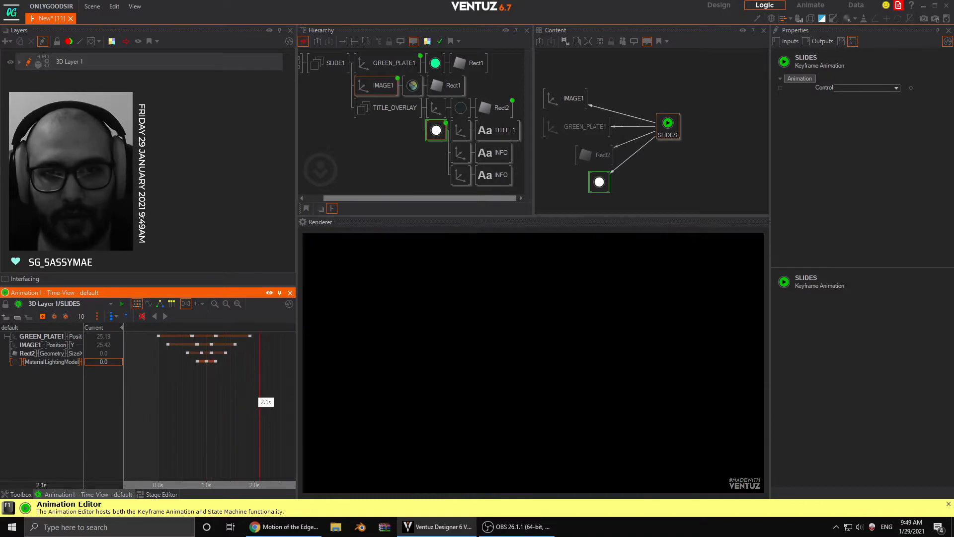
left_click_drag(152, 394, 206, 398)
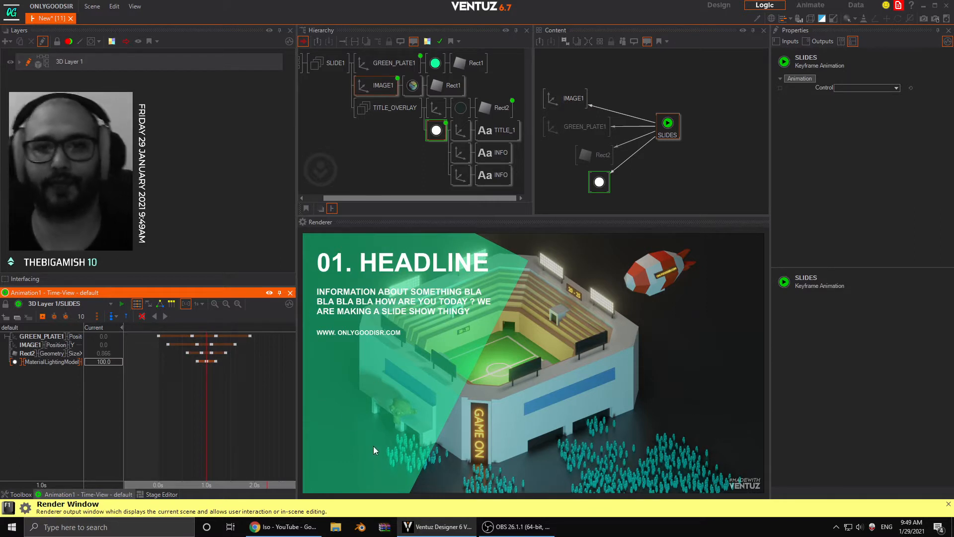
left_click_drag(187, 384, 206, 392)
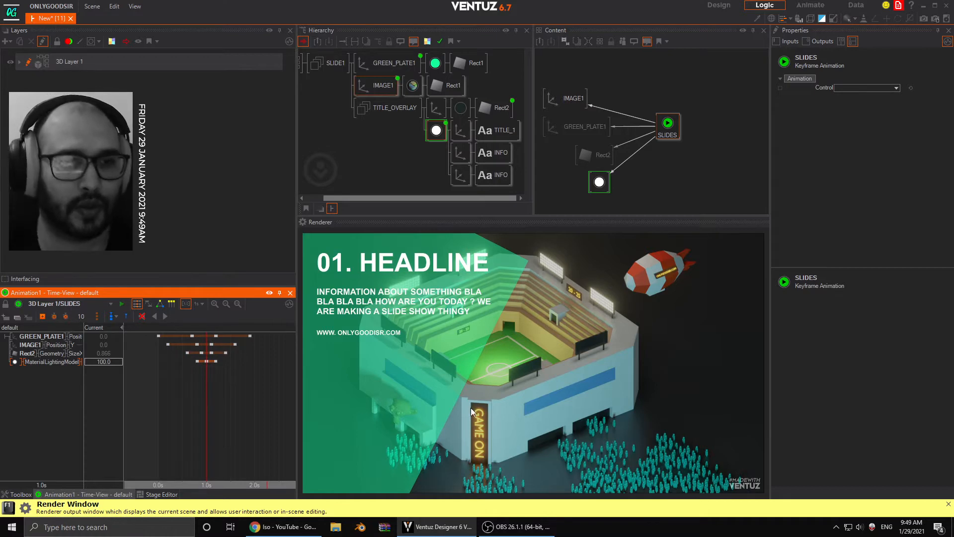
left_click_drag(196, 408, 158, 408)
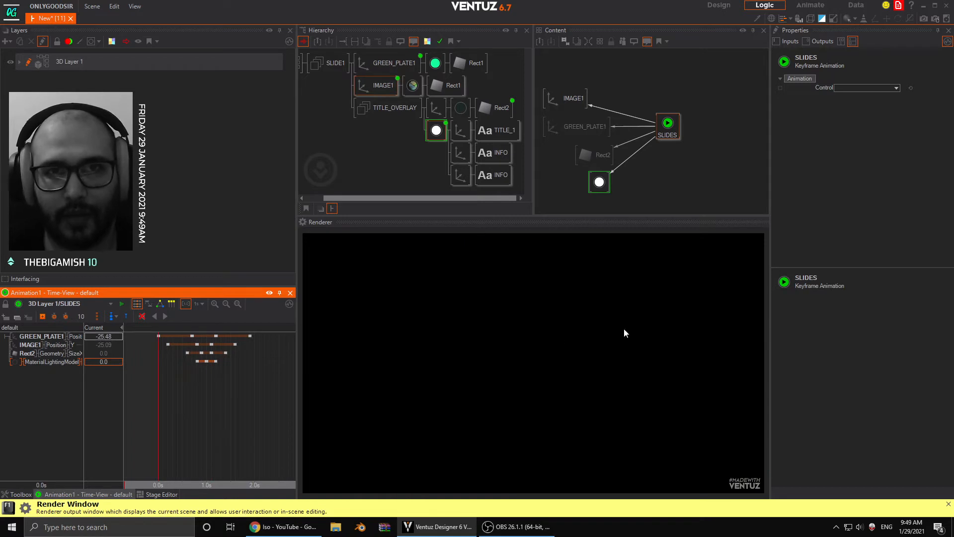
- Add a 2D Color layer and place it above 3D Layer 1 in the layer order
left_click(350, 134)
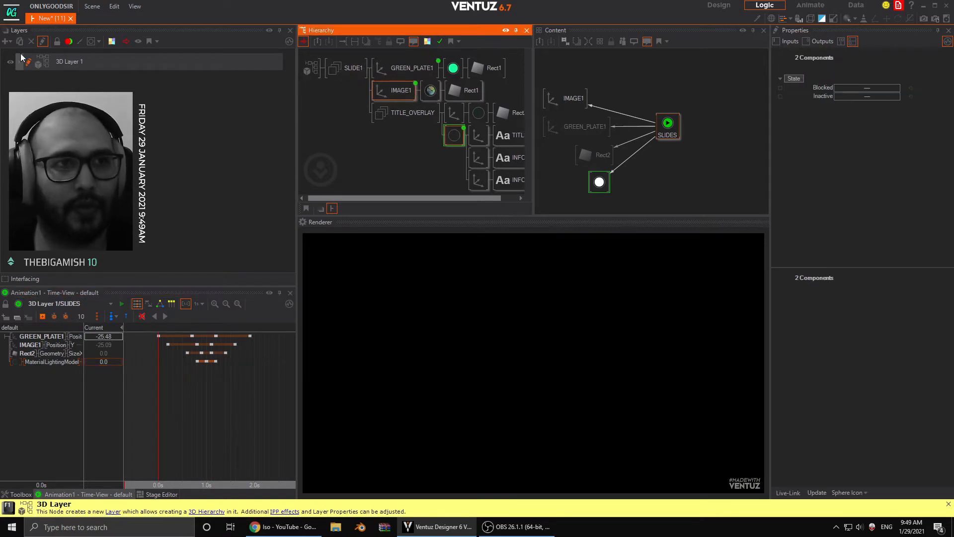
left_click(7, 41)
mouse_move(55, 86)
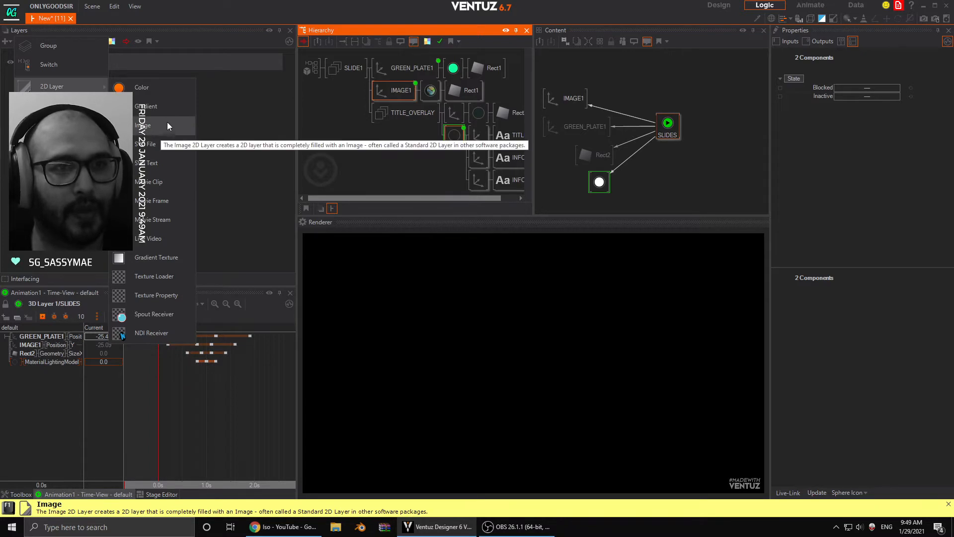
left_click(148, 91)
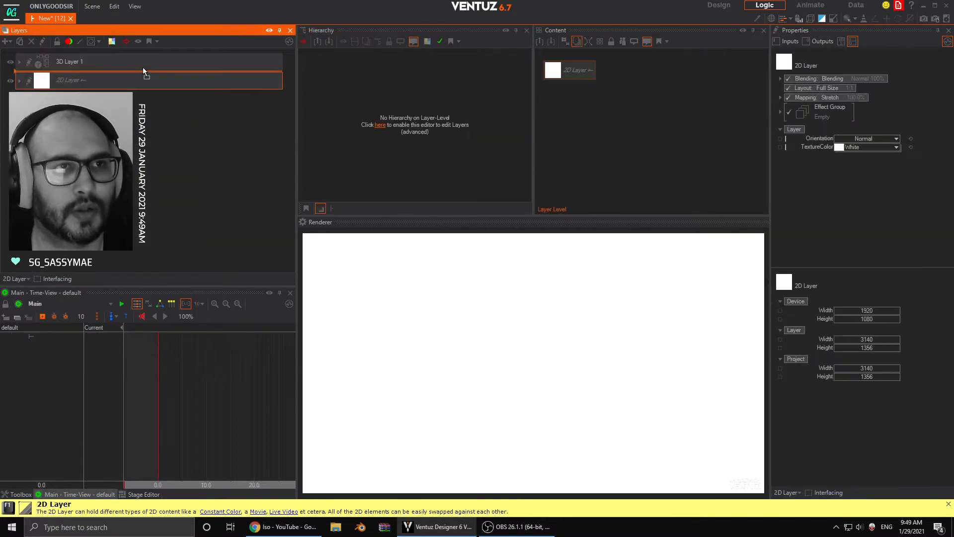
left_click_drag(143, 71, 145, 56)
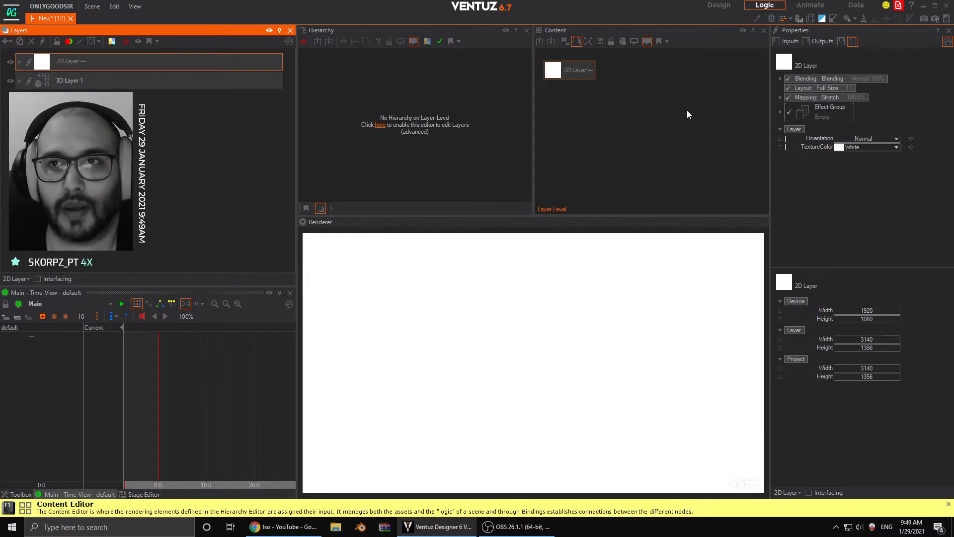
- Set the 2D layer's TextureColor to dark grey, RGB 25, 25, 25
left_click(897, 147)
left_click(843, 190)
left_click_drag(844, 188, 815, 193)
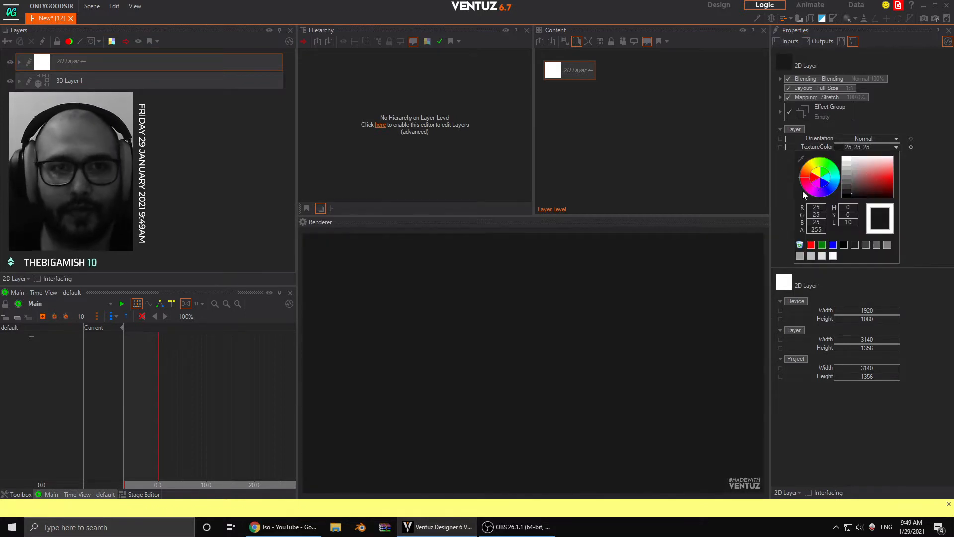
- Reopen IMAGE1's SLIDES animation in 3D Layer 1 and scrub it against the background, returning to 0.0 s
left_click(26, 83)
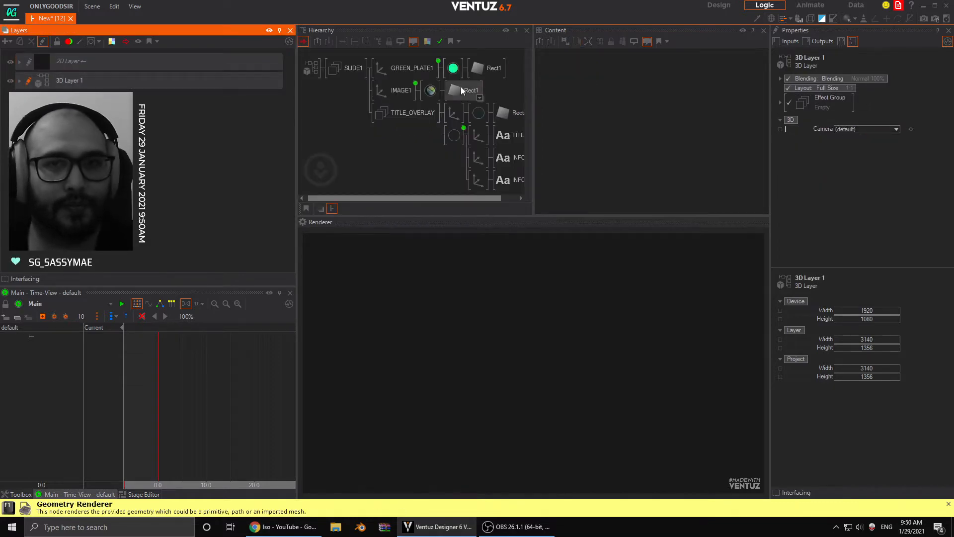
left_click(401, 90)
mouse_move(159, 405)
left_mouse_down()
mouse_move(252, 422)
mouse_move(158, 409)
left_mouse_up()
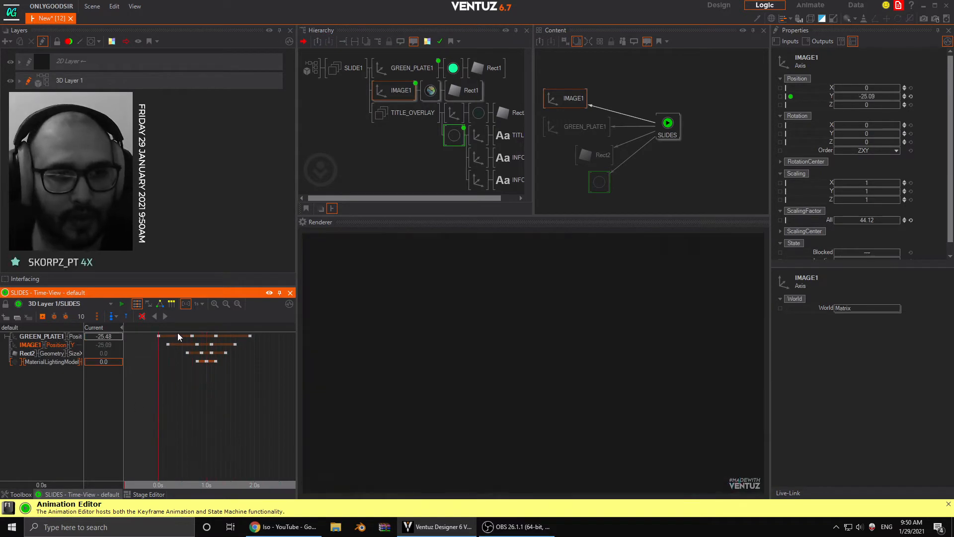
left_click(166, 317)
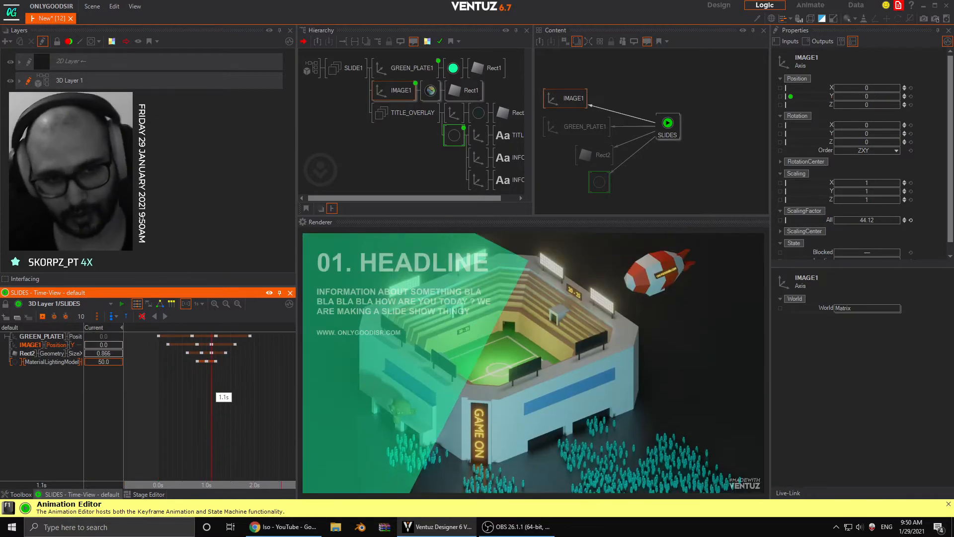
left_click_drag(209, 387, 250, 403)
left_click_drag(164, 402, 255, 406)
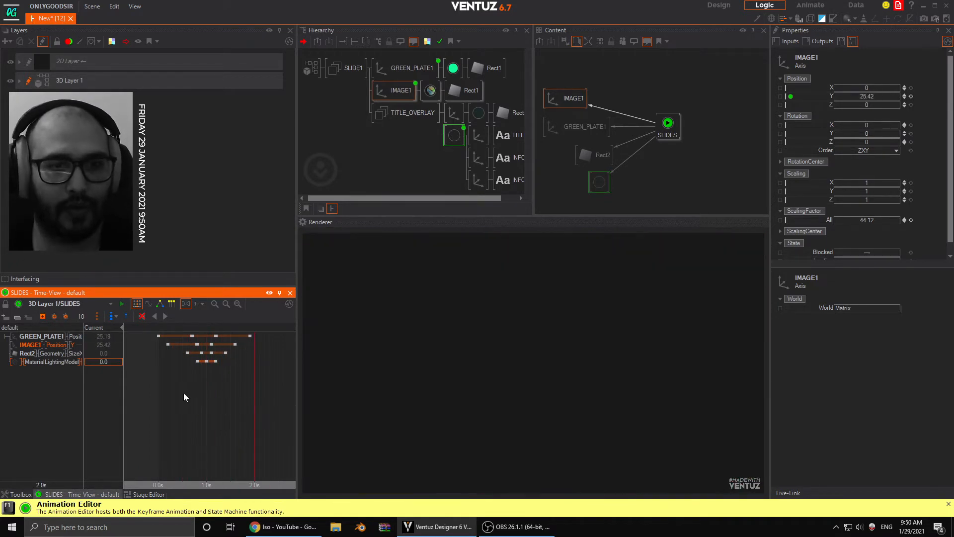
mouse_move(164, 394)
left_mouse_down()
mouse_move(255, 398)
mouse_move(159, 397)
left_mouse_up()
- Create soft states in the SLIDES animation at 0.0 s, 1.0 s and 1.9 s, and return the time to 0.0 s
left_click(206, 396)
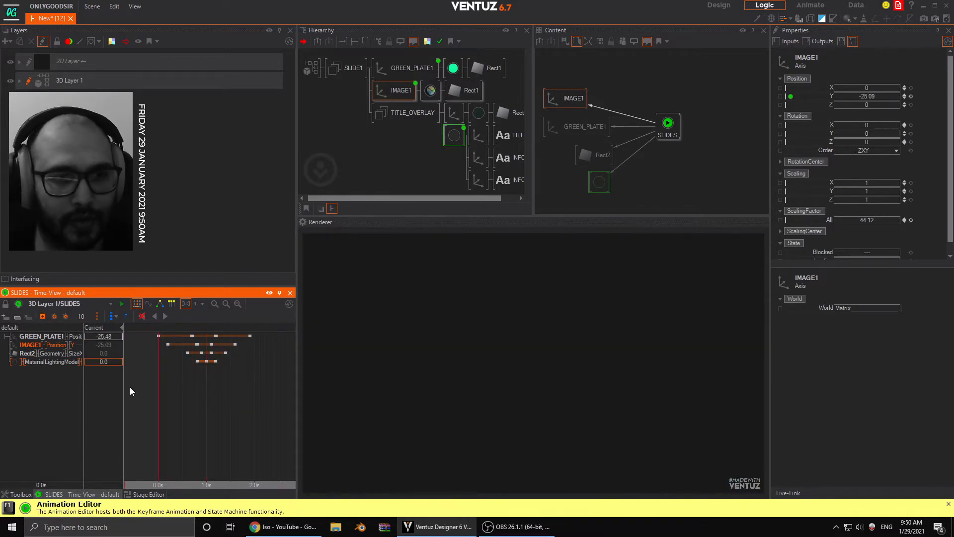
left_click(115, 318)
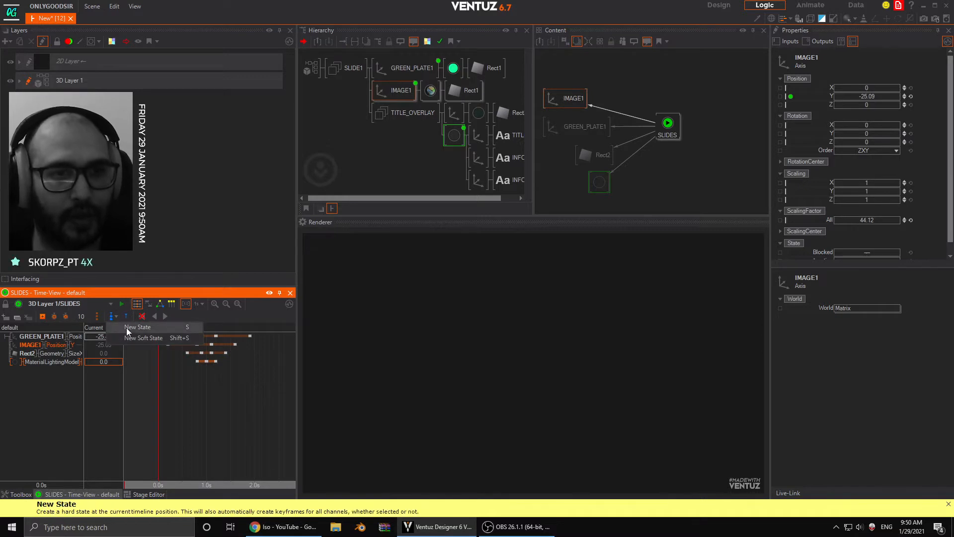
left_click(144, 338)
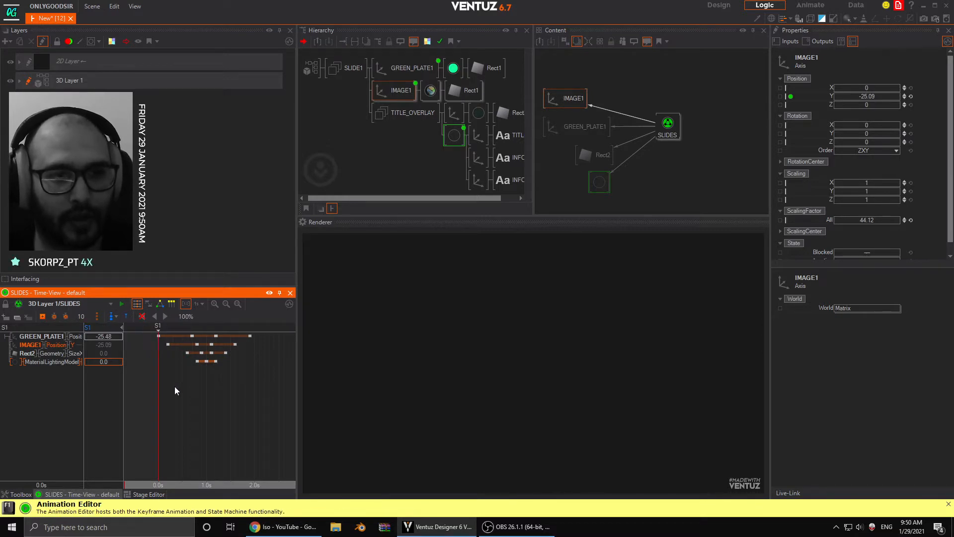
left_click(117, 318)
left_click(133, 341)
left_click_drag(210, 396, 255, 398)
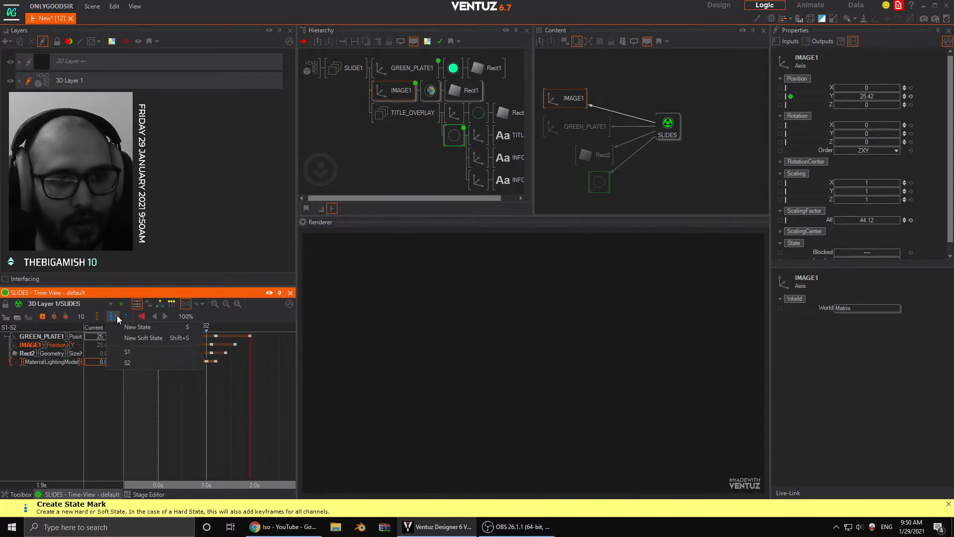
left_click(115, 316)
left_click(138, 341)
left_click_drag(228, 391, 159, 398)
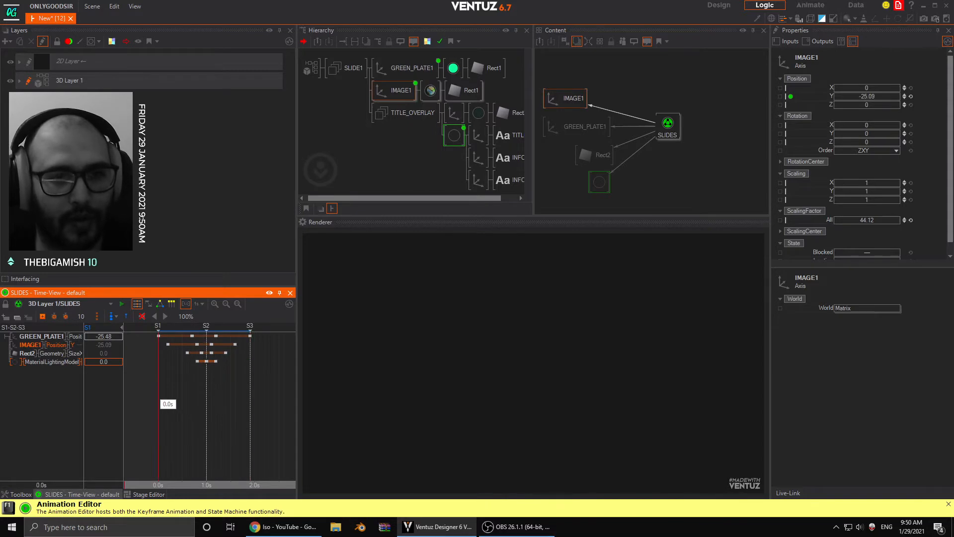
- Test the SLIDES state machine by stepping through its states with the Begin and Next methods
left_click(670, 131)
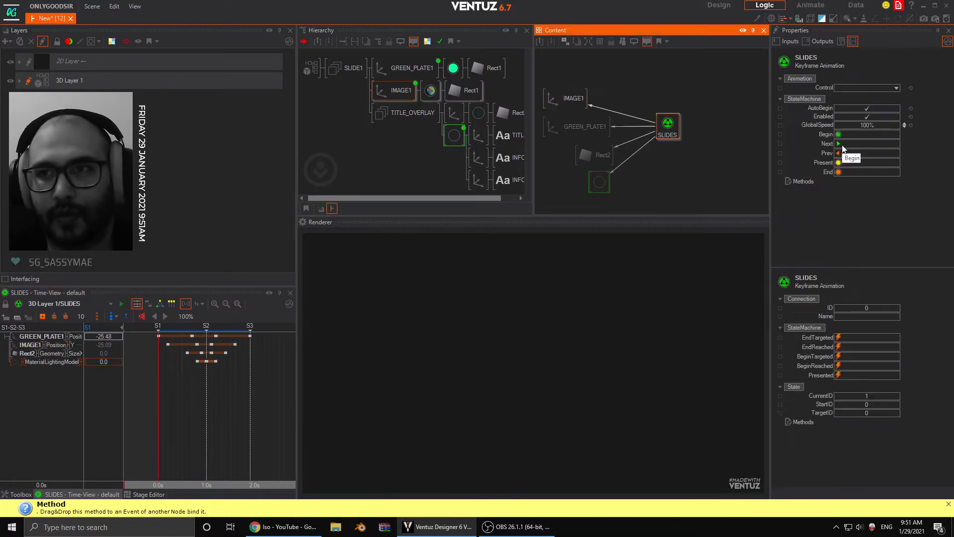
left_click(839, 144)
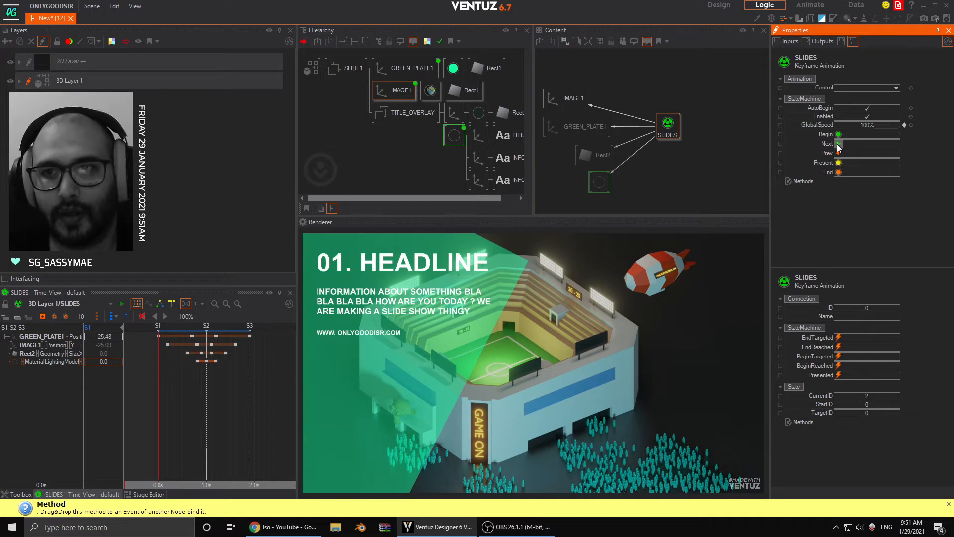
left_click(839, 145)
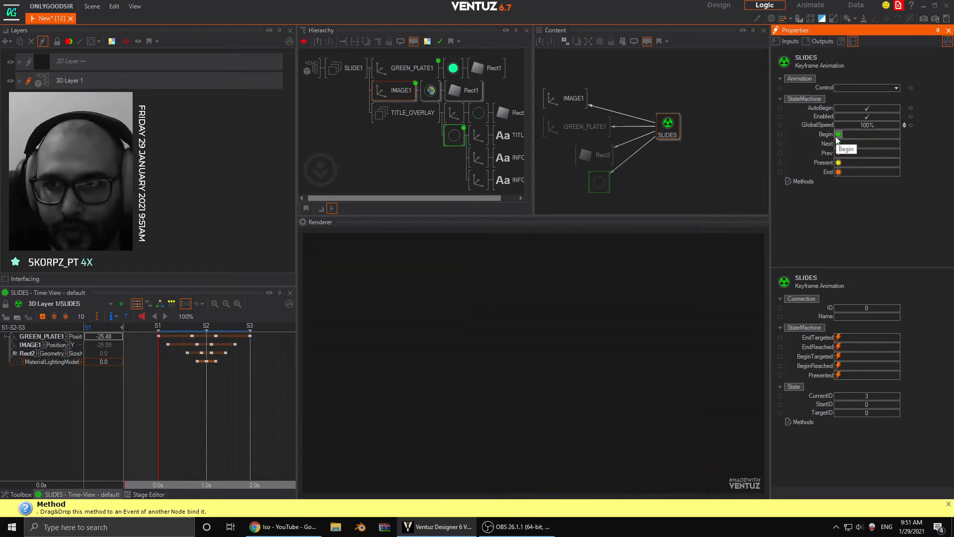
left_click(838, 145)
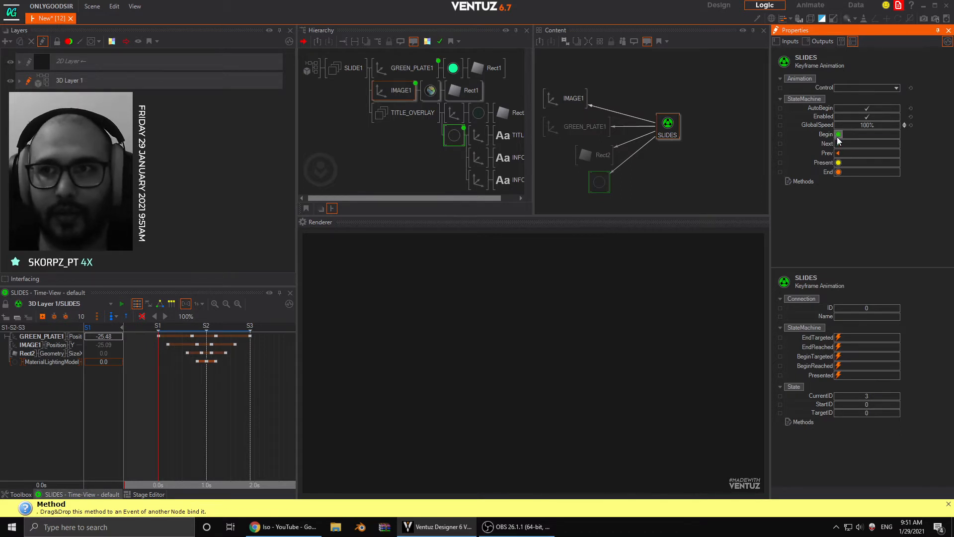
left_click(840, 142)
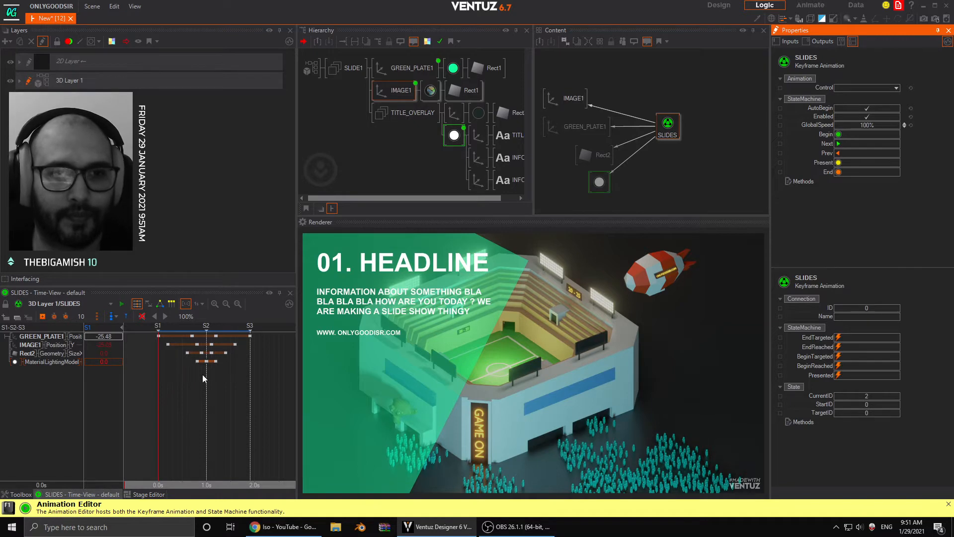
- Scrub the SLIDES timeline to state S3, and move the time to state S2 at 1.0 s
left_click_drag(174, 392, 246, 393)
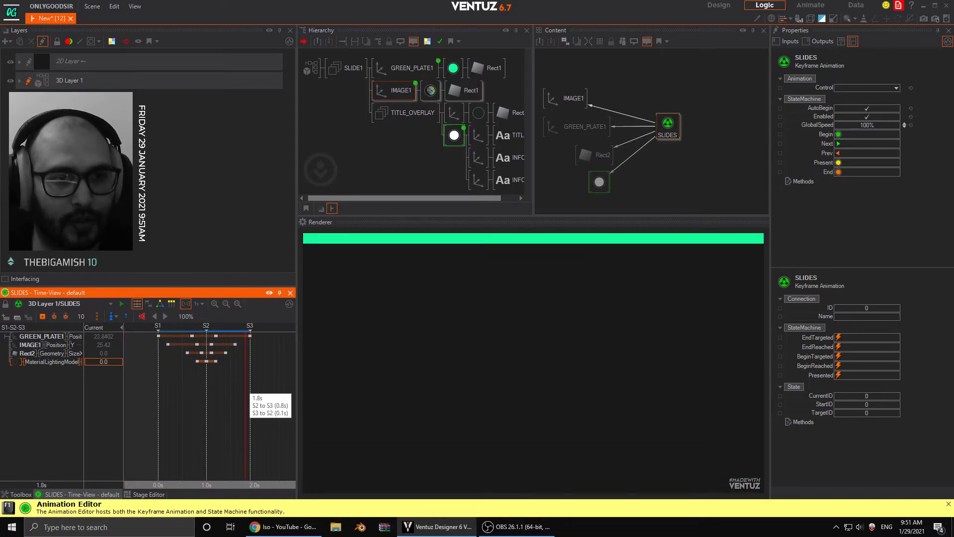
left_click_drag(245, 392, 250, 392)
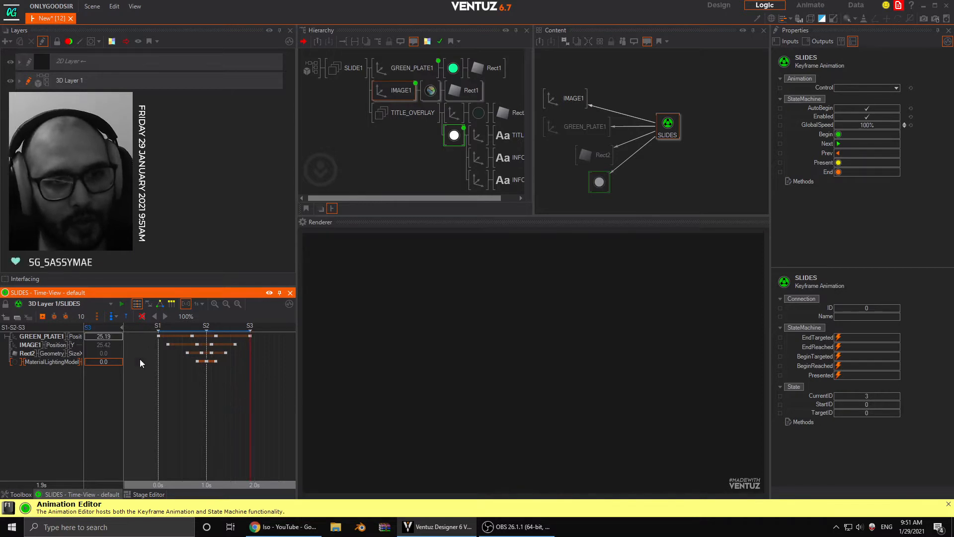
left_click_drag(167, 386, 207, 393)
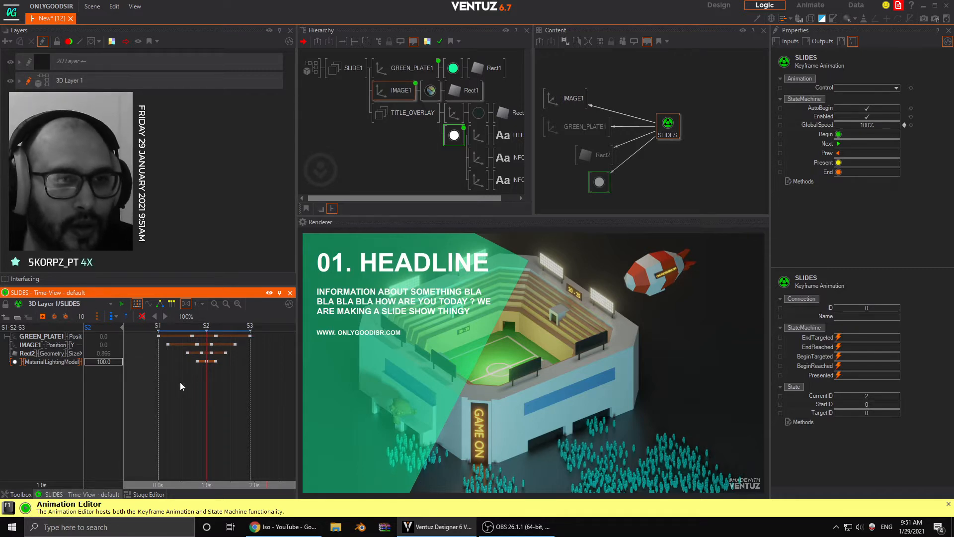
- Widen the animation editor, space out states S2 and S3 in the Logic view, and return to the Time view
left_click(160, 307)
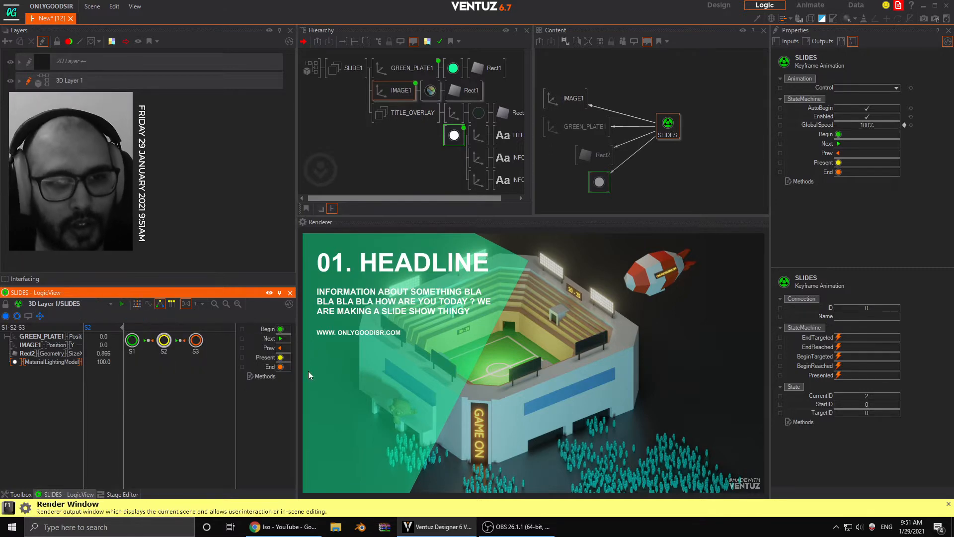
left_click_drag(296, 334, 353, 334)
left_click_drag(196, 340, 220, 335)
left_click_drag(164, 348, 171, 348)
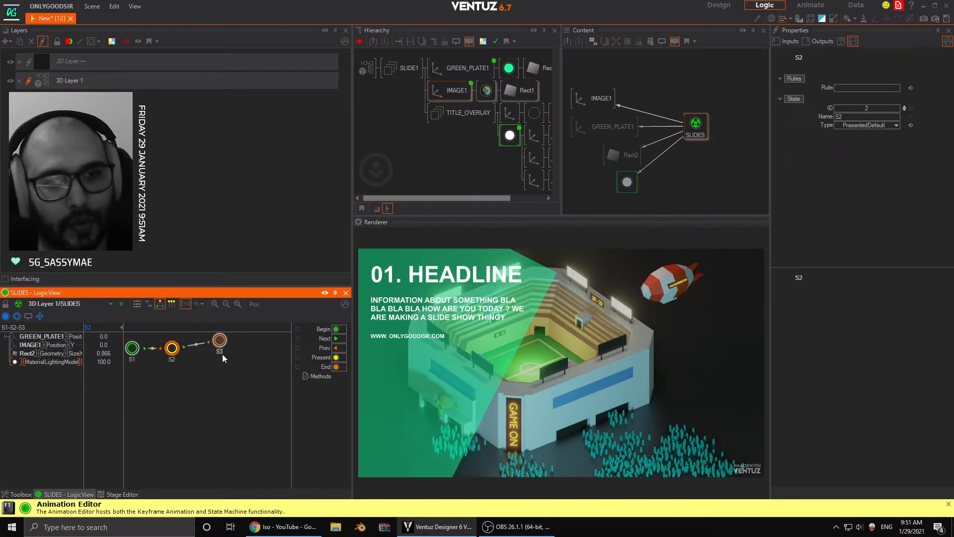
left_click(137, 303)
- Shift the SLIDES node slightly in the Content editor and add a logic Event node above it
left_click_drag(696, 124, 681, 126)
left_click(657, 63)
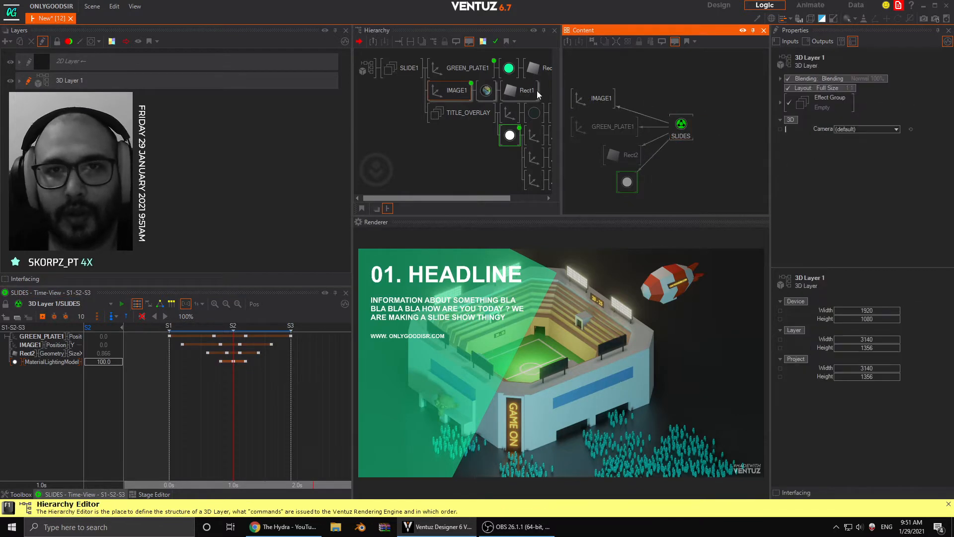
left_click(21, 494)
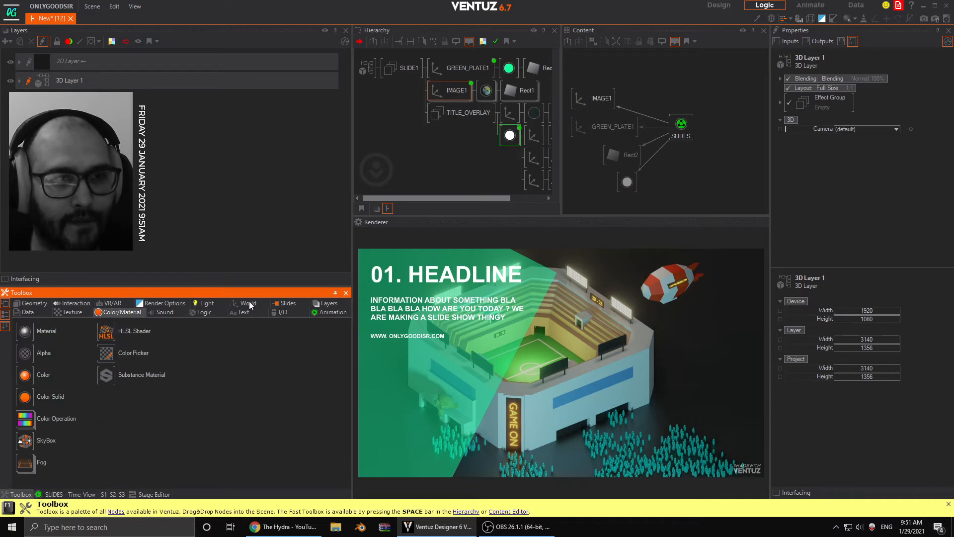
left_click(206, 304)
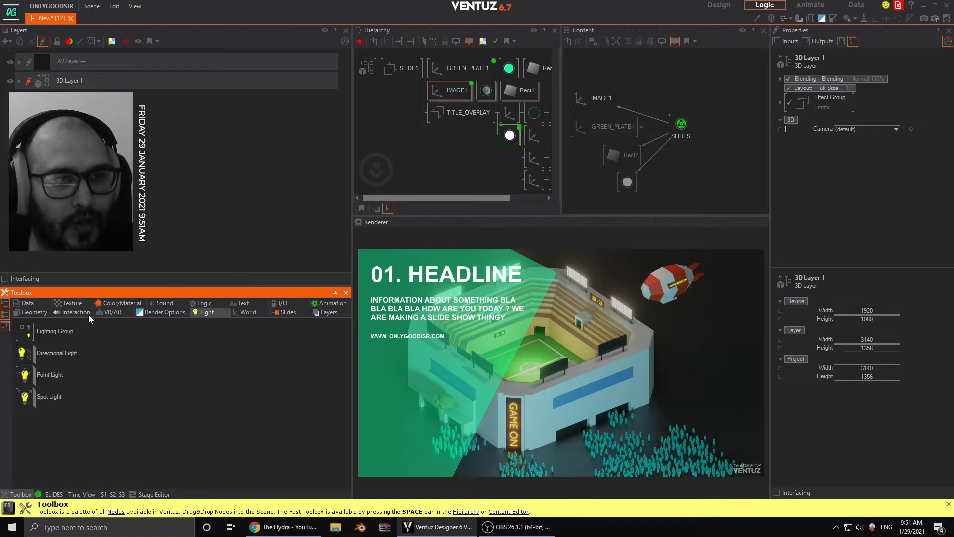
left_click(203, 304)
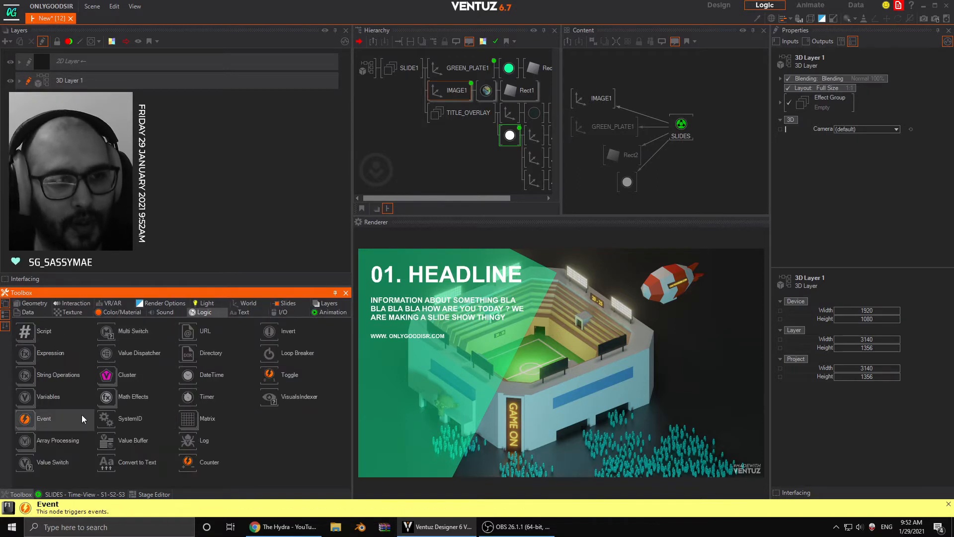
left_click_drag(692, 85, 665, 91)
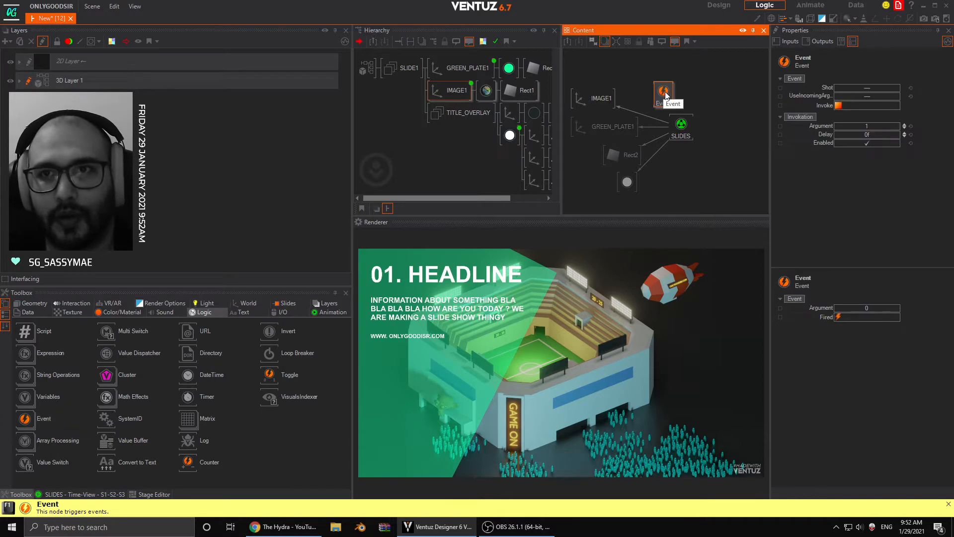
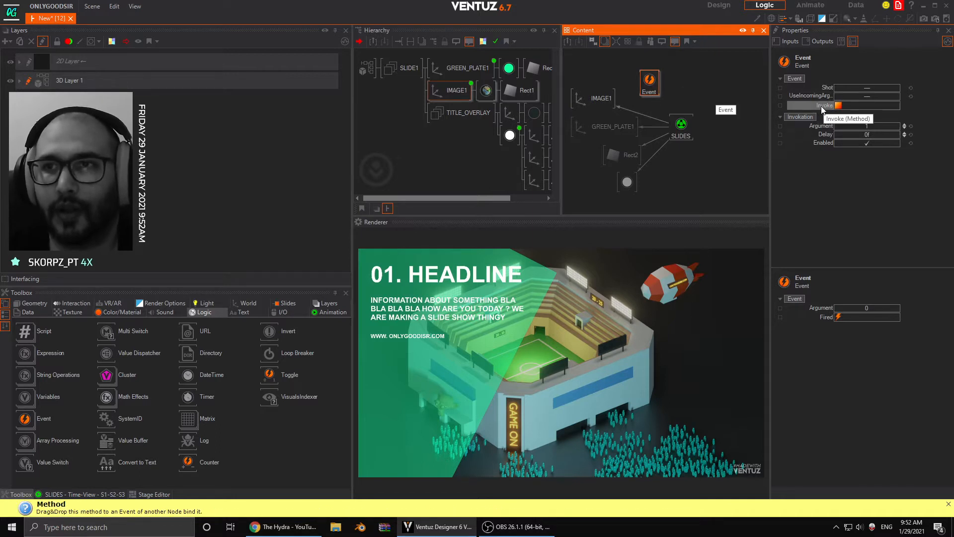
- Bind the Event node's Invoke method to the SLIDES animation and switch its timeline units to 30 Frames
left_click_drag(806, 108, 687, 126)
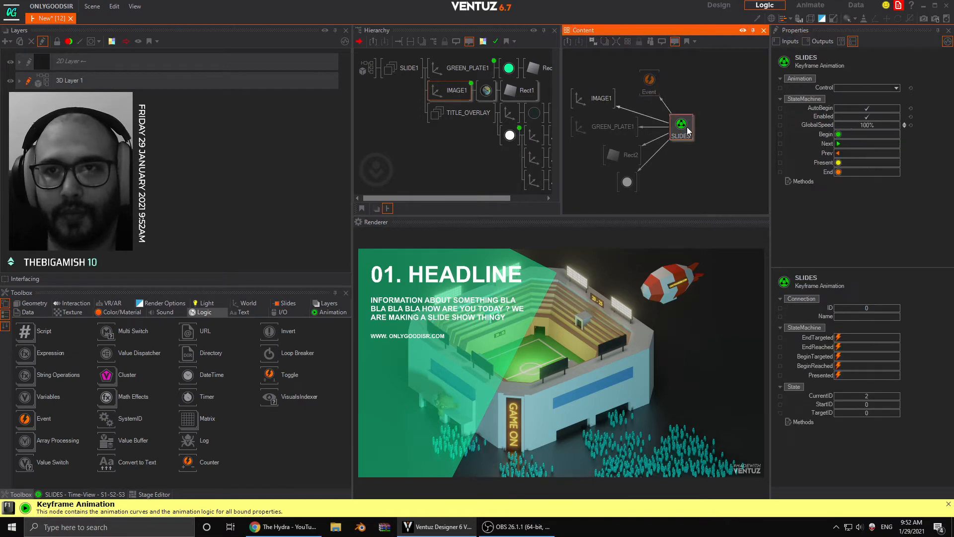
left_click(82, 494)
left_click_drag(235, 395, 284, 396)
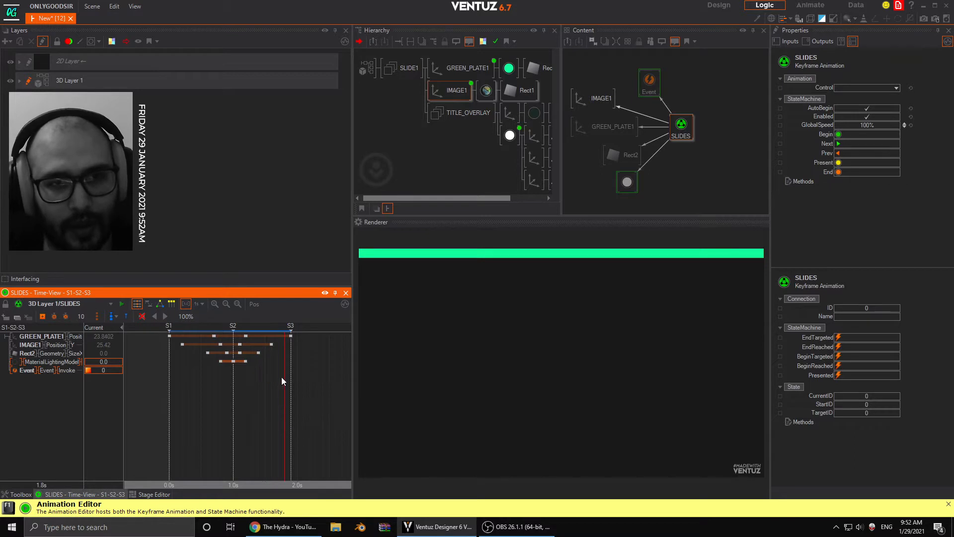
left_click(199, 304)
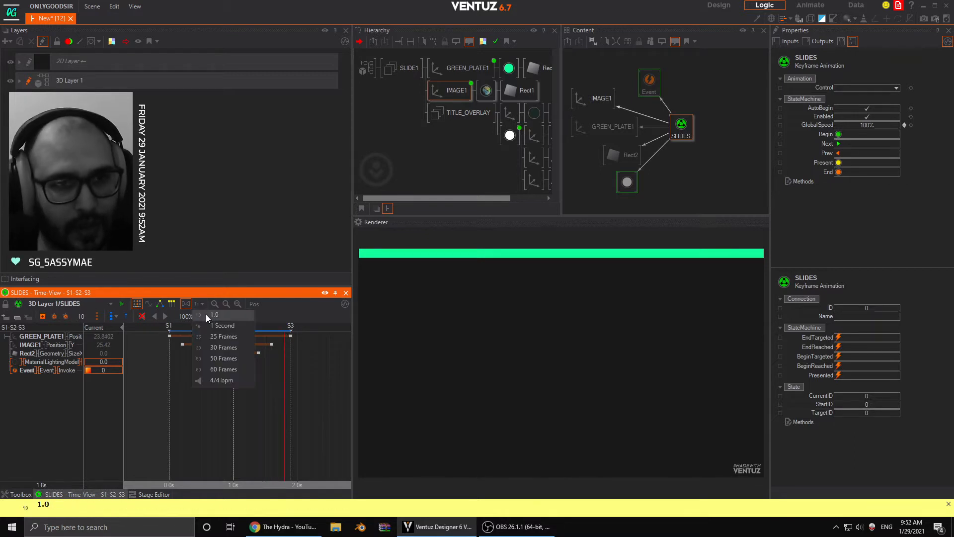
left_click(221, 371)
- Add a keyframe for the Event's Invoke on the SLIDES timeline at 00:00:01:26, just before state S3
scroll(293, 380, "up", 8)
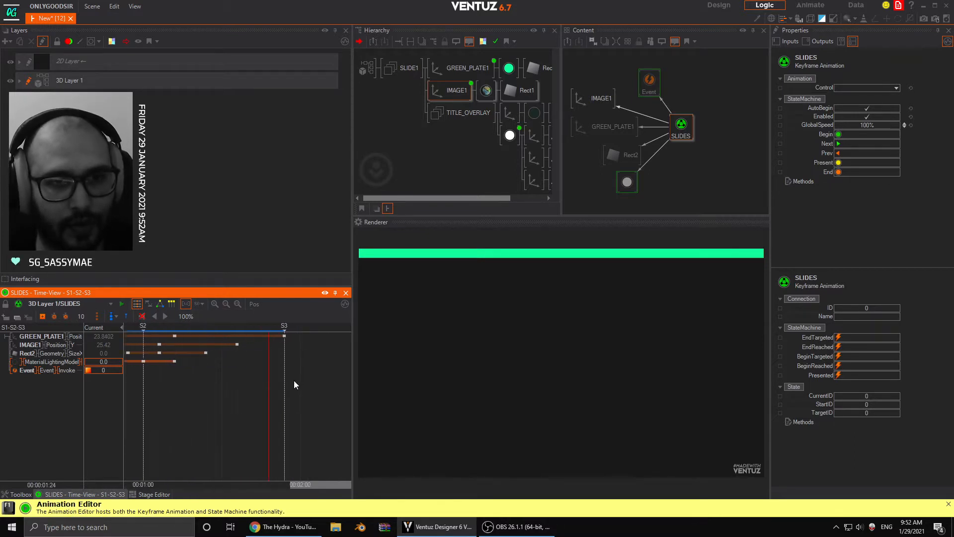
left_click_drag(209, 381, 251, 383)
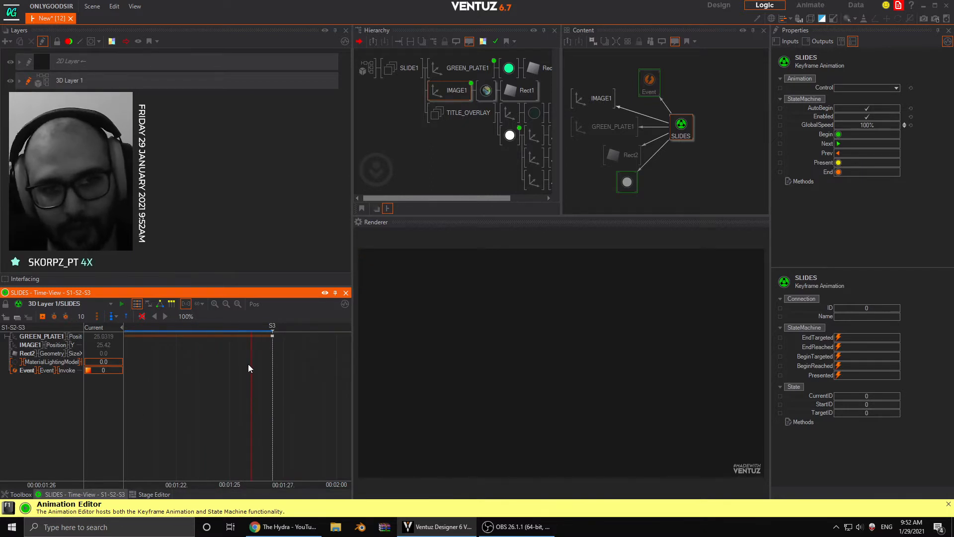
left_click(36, 370)
left_click(42, 316)
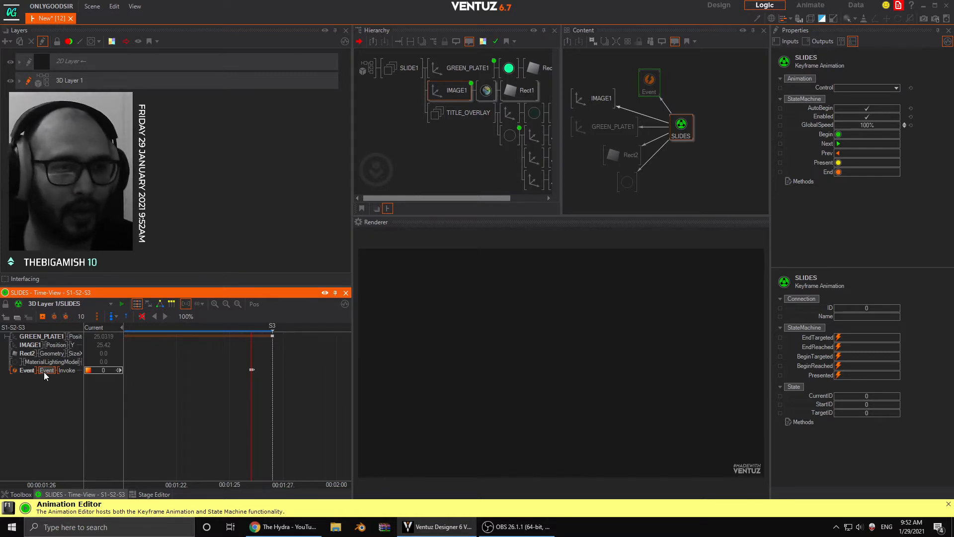
- Rename the Event node to RESET and bind the SLIDES Begin method to it
left_click(649, 82)
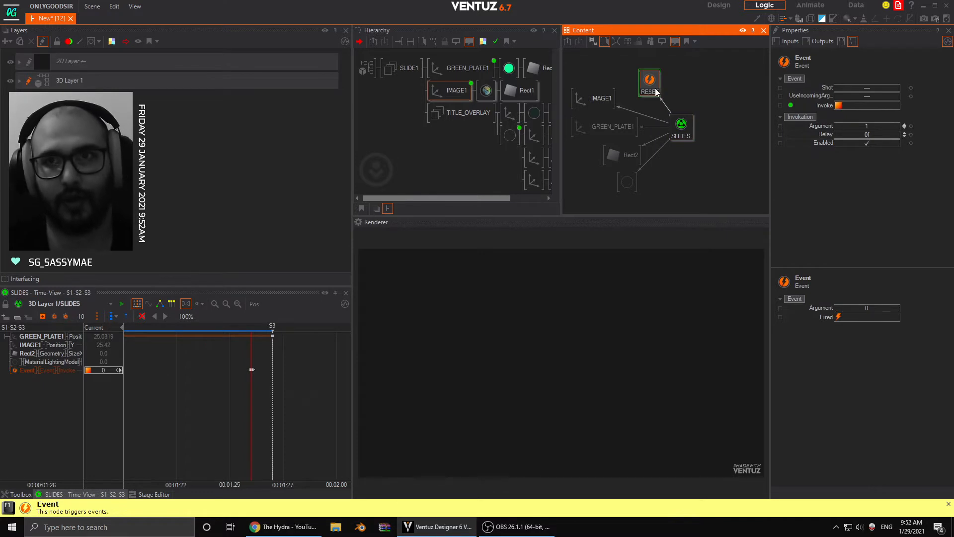
left_click(680, 124)
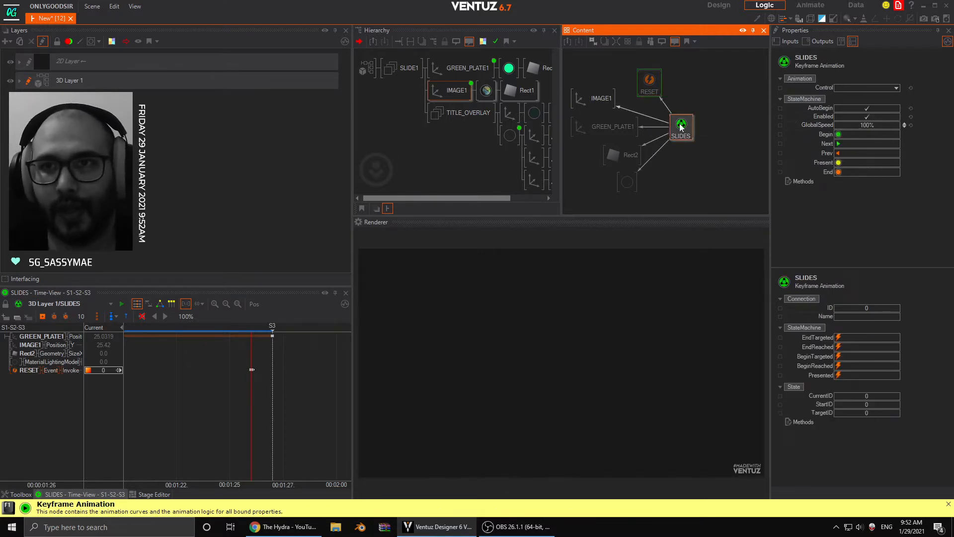
left_click(824, 135)
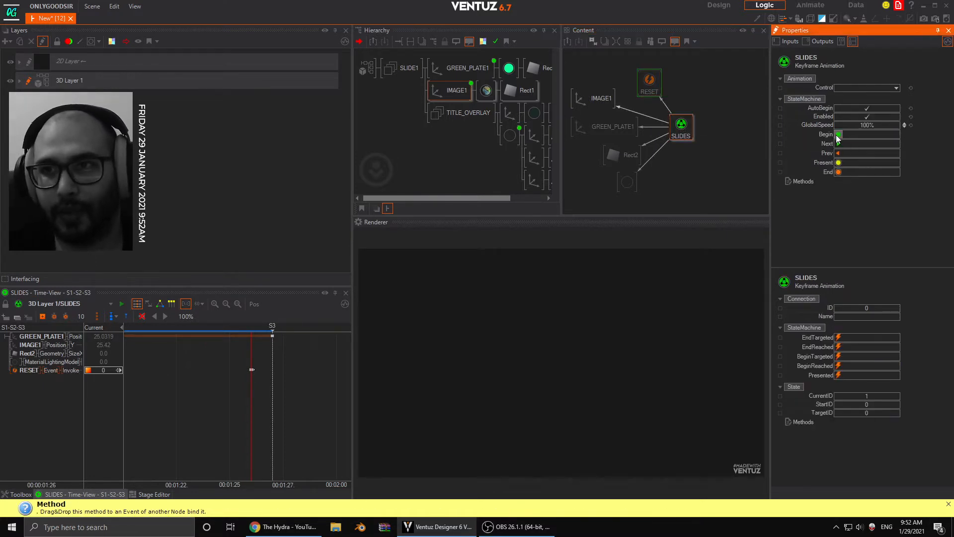
left_click_drag(824, 135, 650, 84)
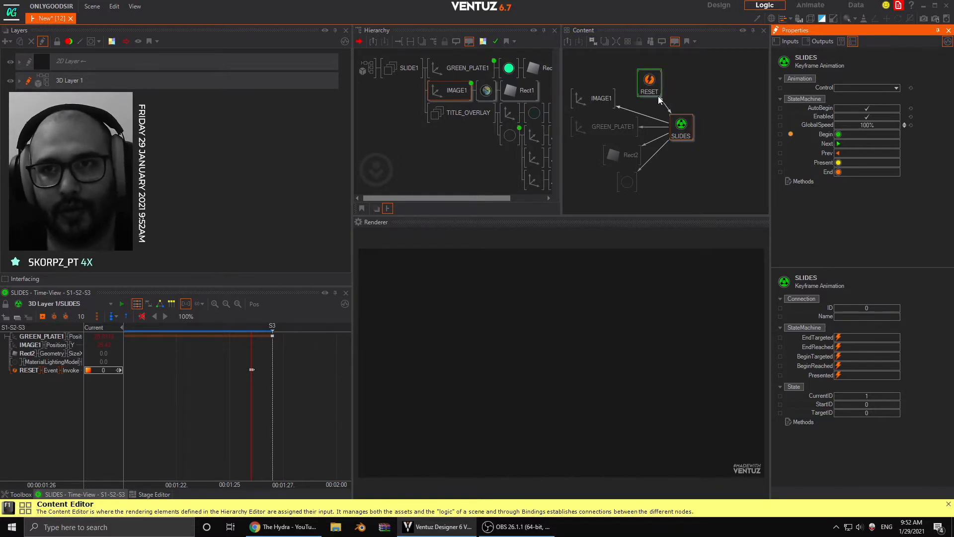
- Test the looping reset by repeatedly triggering the Next method of SLIDES
left_click(689, 124)
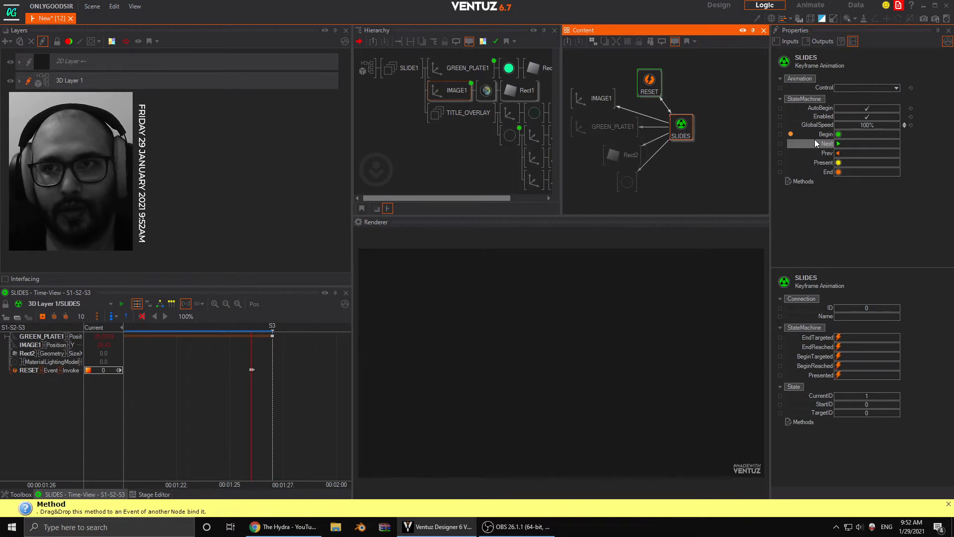
left_click(838, 144)
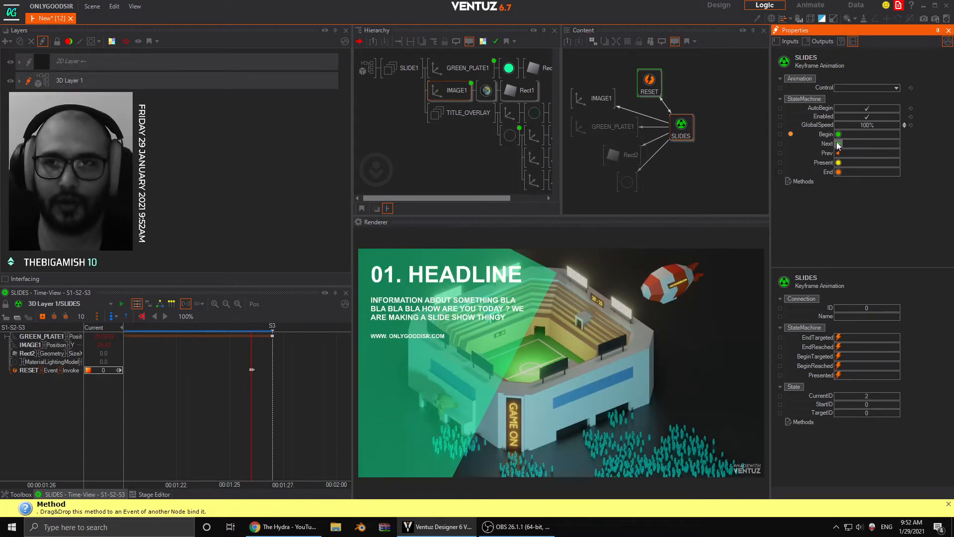
left_click(839, 150)
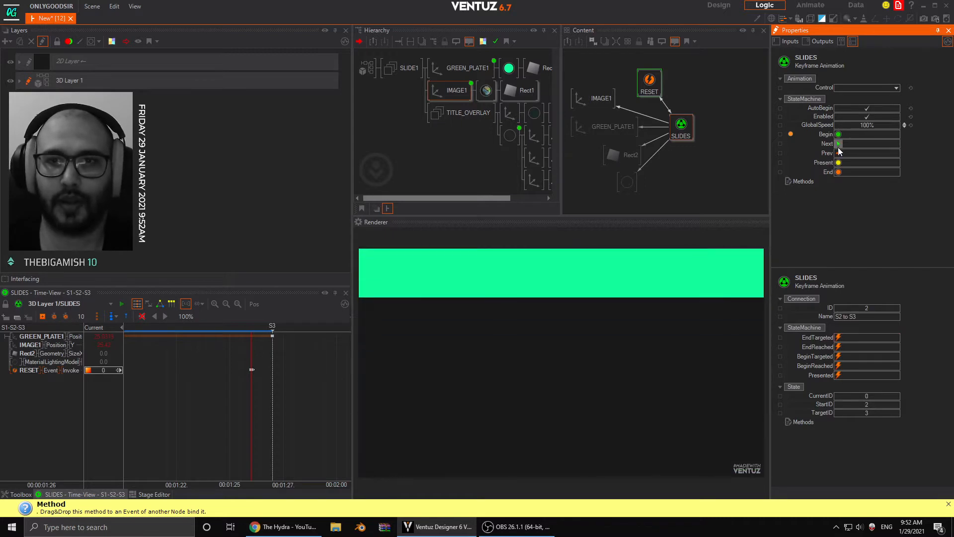
left_click(839, 144)
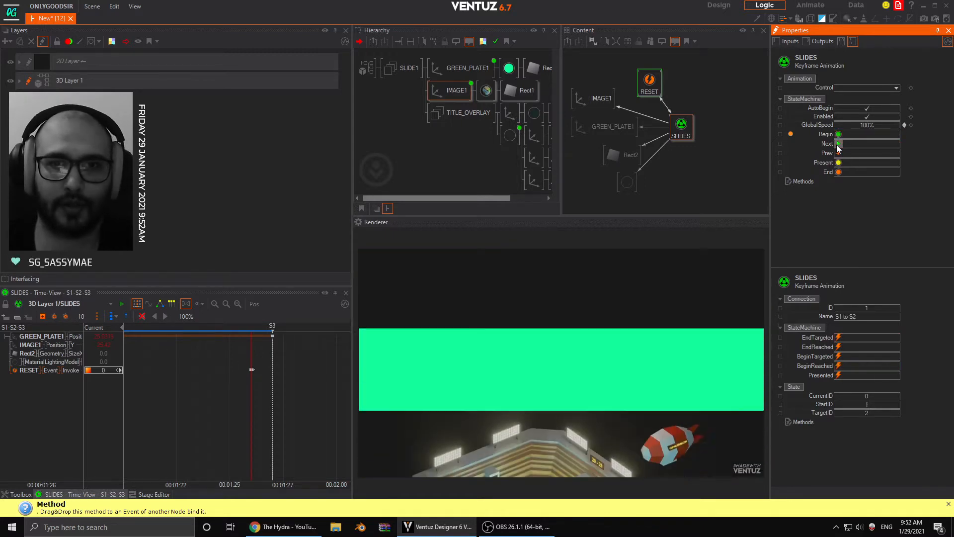
left_click(839, 144)
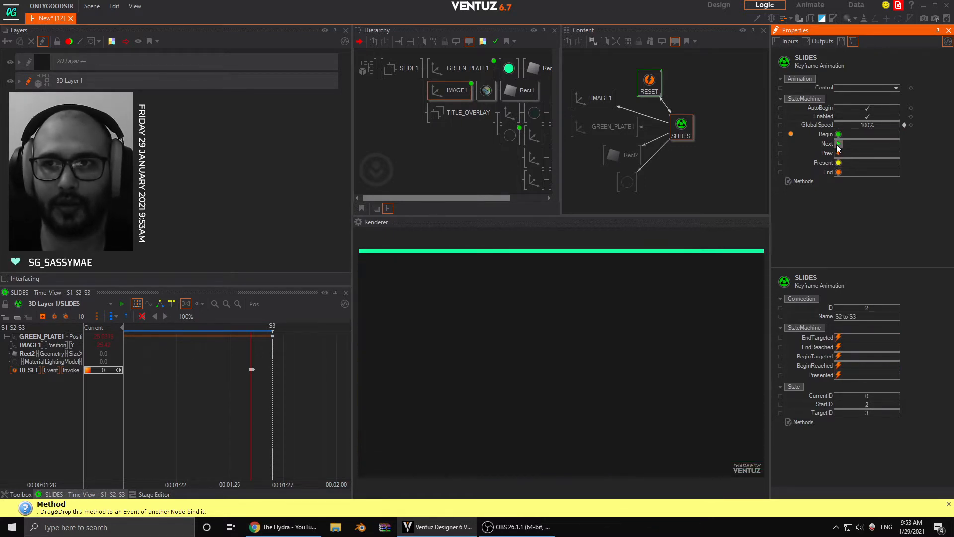
left_click(838, 145)
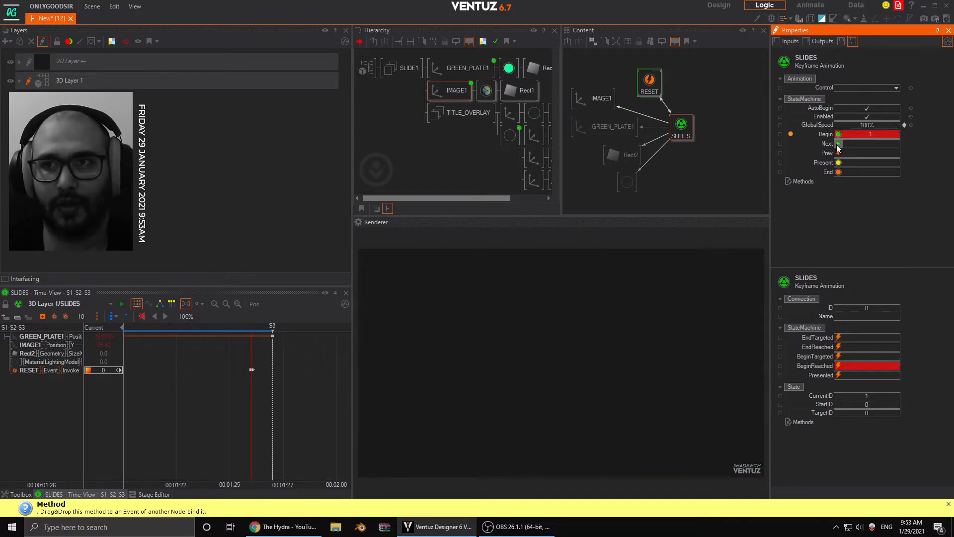
left_click(839, 144)
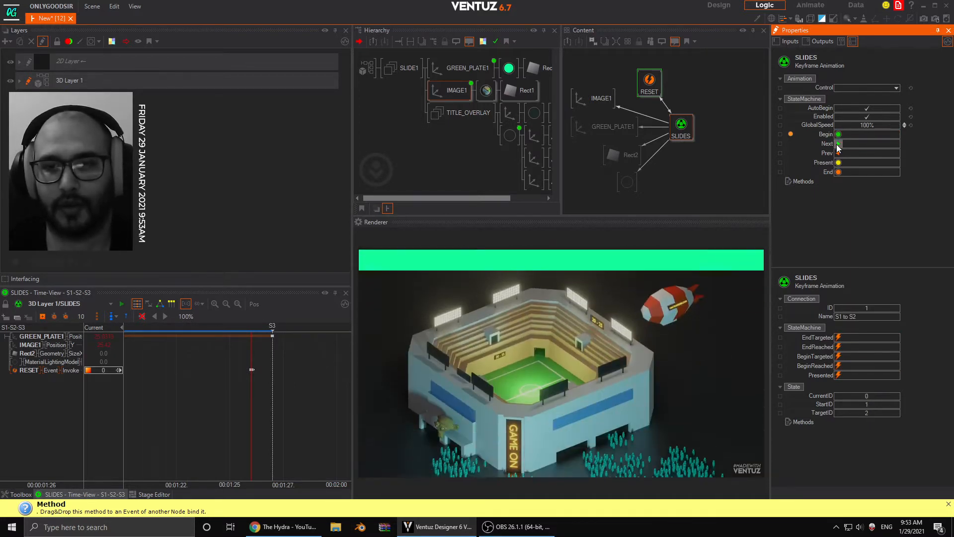
left_click(837, 146)
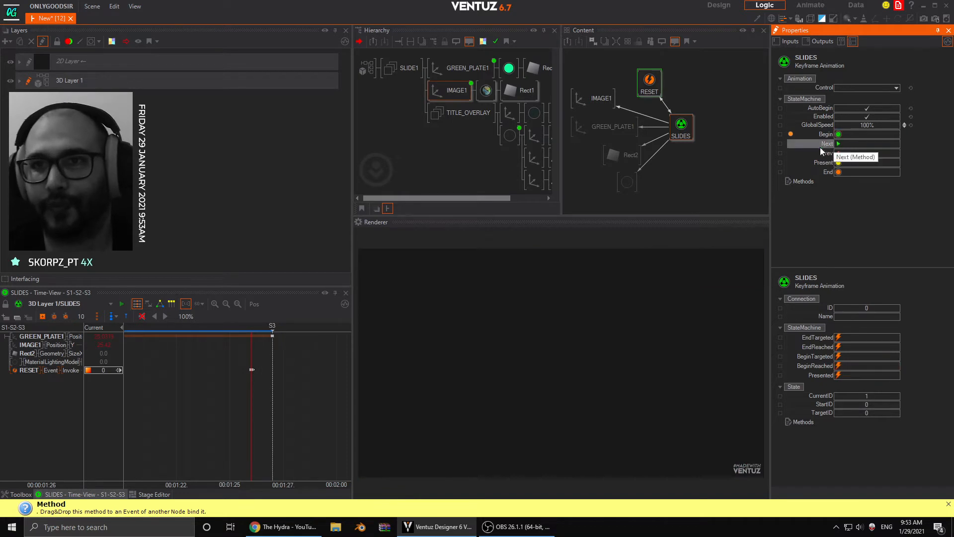
- Position the RESET node directly above SLIDES in the Content editor, with SLIDES slightly lower, and review the full timeline
left_click_drag(650, 82, 681, 81)
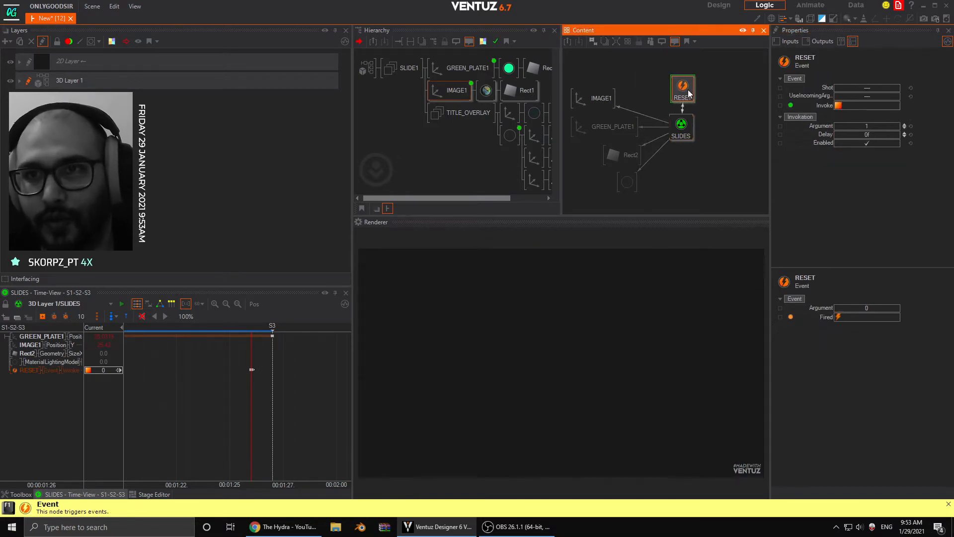
left_click(691, 128)
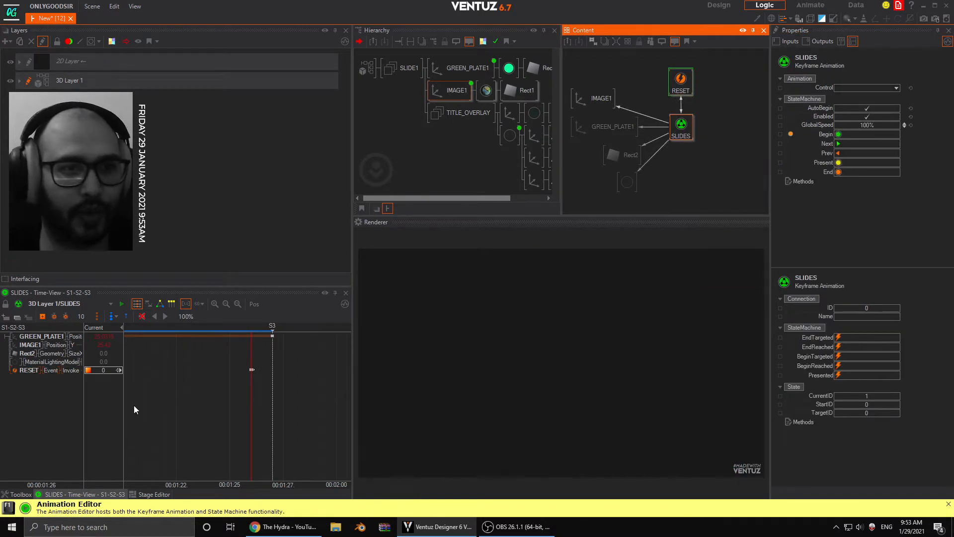
middle_click_drag(142, 405, 234, 396)
scroll(196, 401, "down", 6)
middle_click_drag(159, 400, 246, 393)
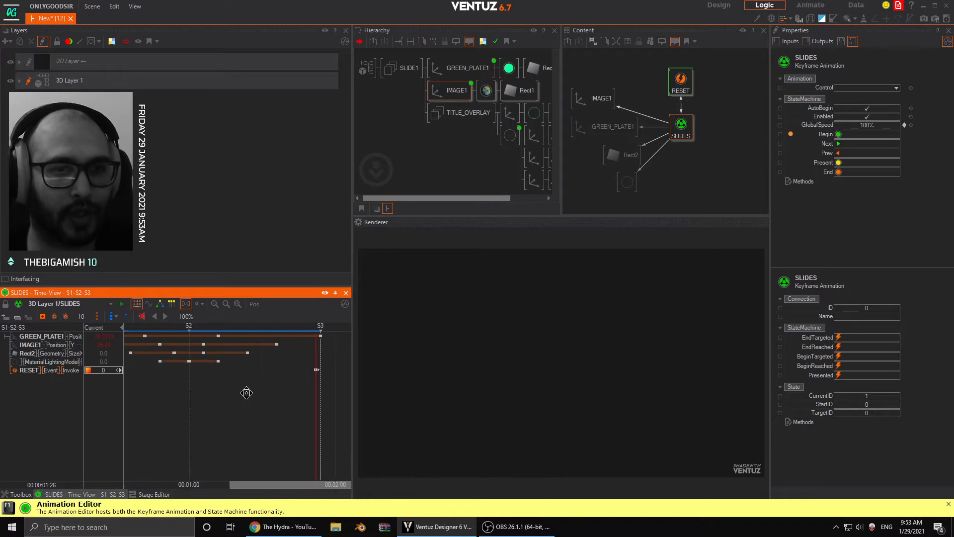
scroll(239, 395, "down", 4)
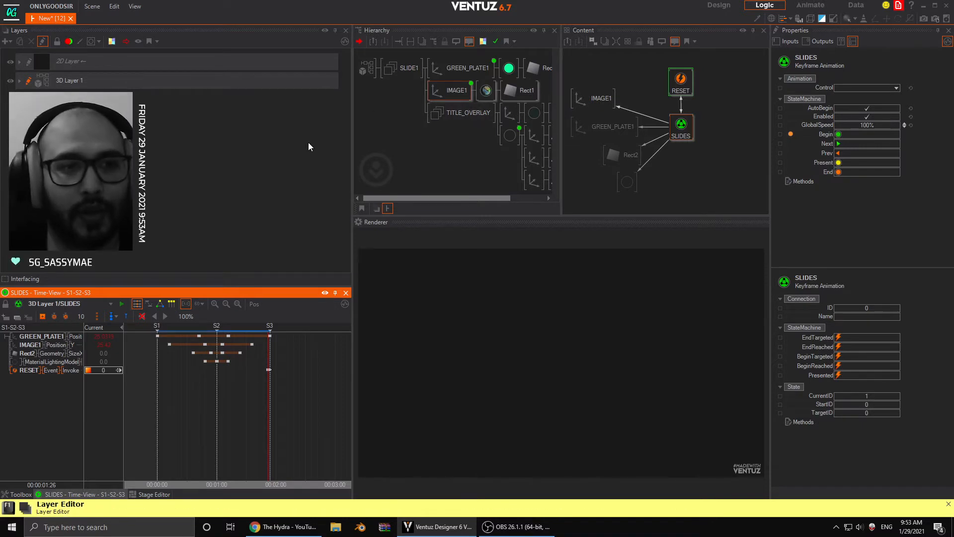
left_click(681, 130)
left_click_drag(680, 129, 683, 139)
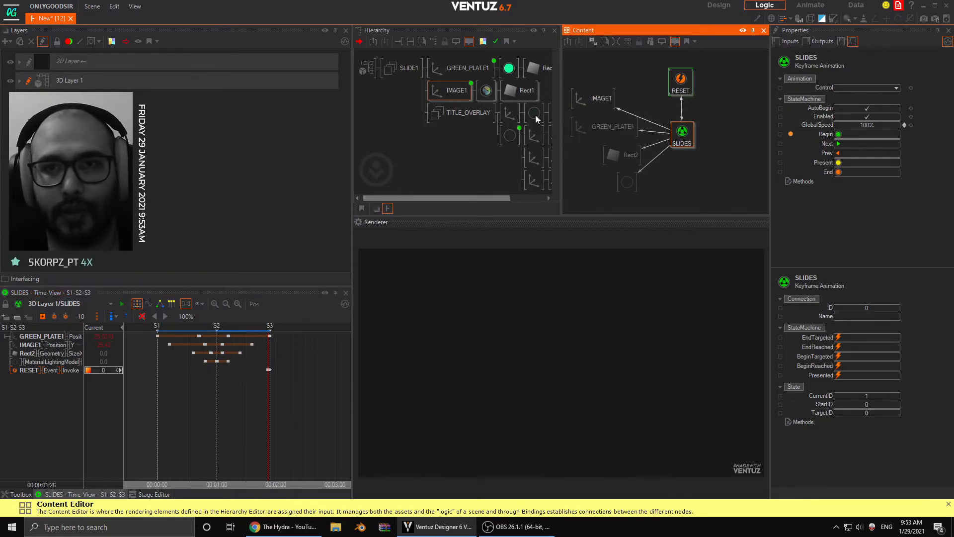
- Select the text material under TITLE_OVERLAY and move the SLIDES time back to state S1 at 00:00:00
middle_click_drag(421, 134, 397, 128)
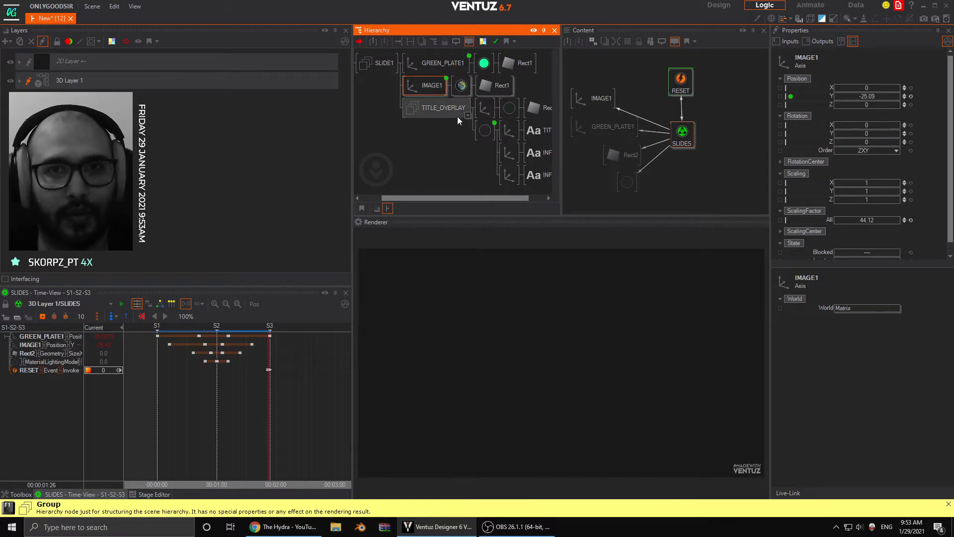
left_click(482, 128)
left_click_drag(243, 382, 158, 382)
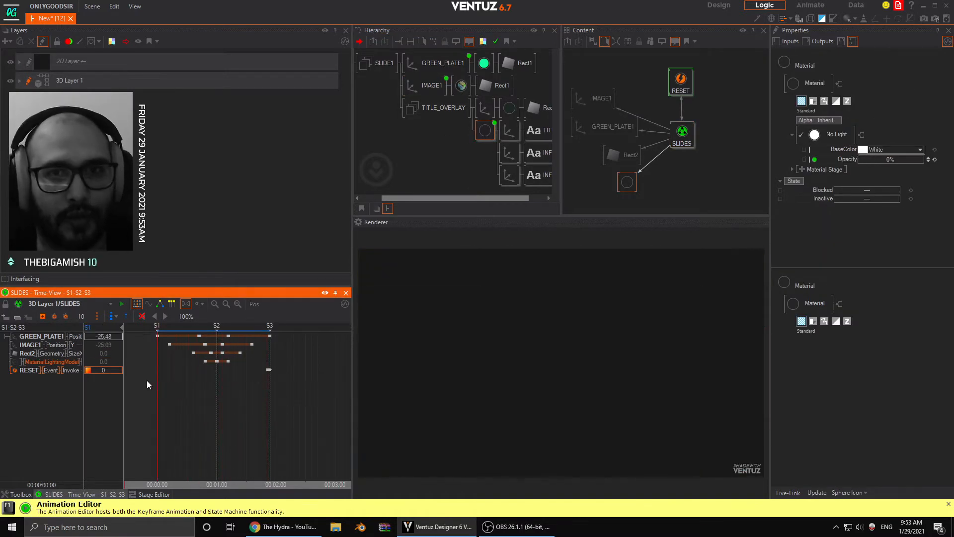
- Collapse the SLIDE1 group, merge it to a container, and open that container
double_click(398, 66)
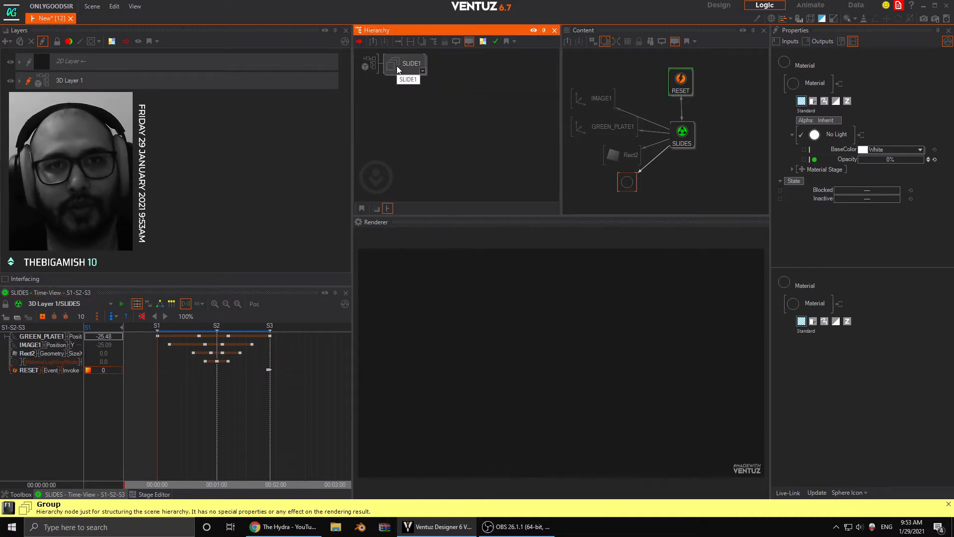
right_click(408, 63)
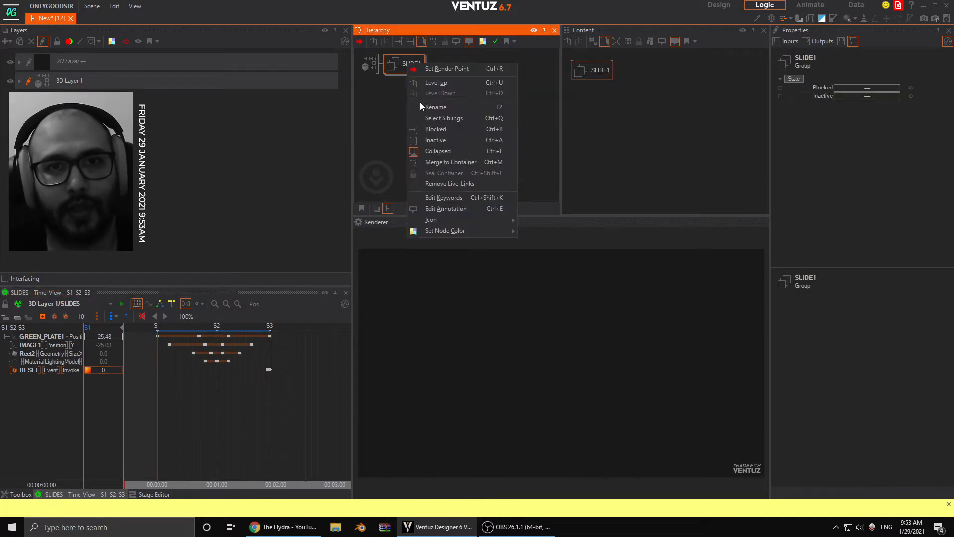
left_click(451, 162)
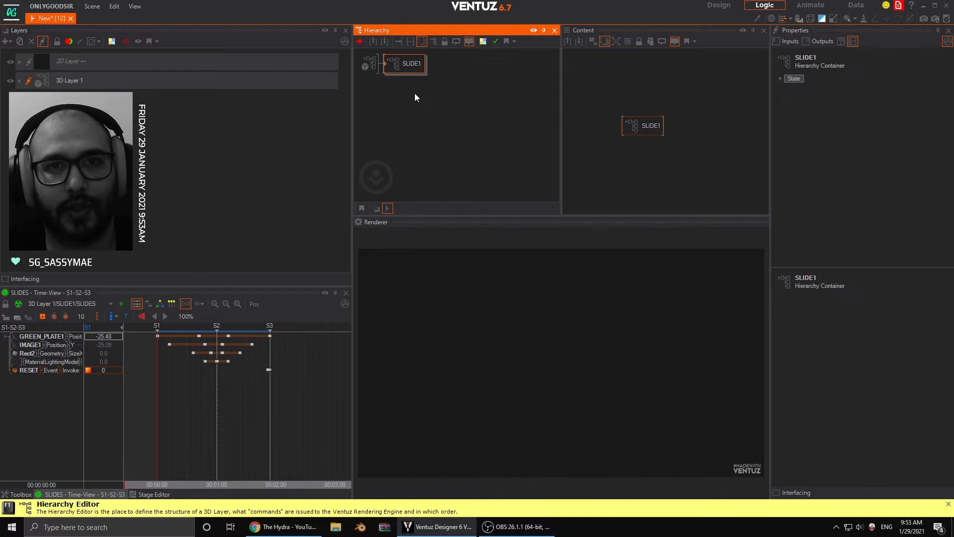
left_click(404, 64)
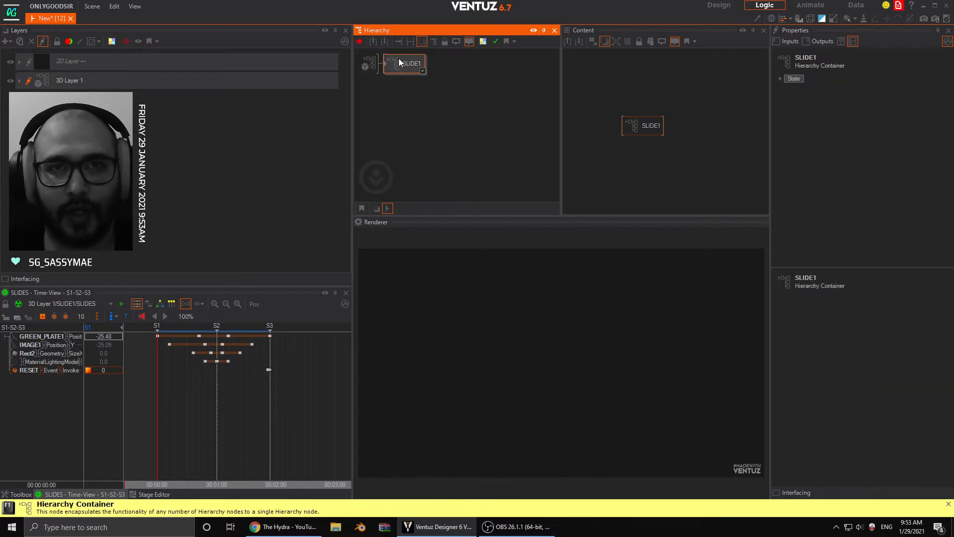
double_click(386, 64)
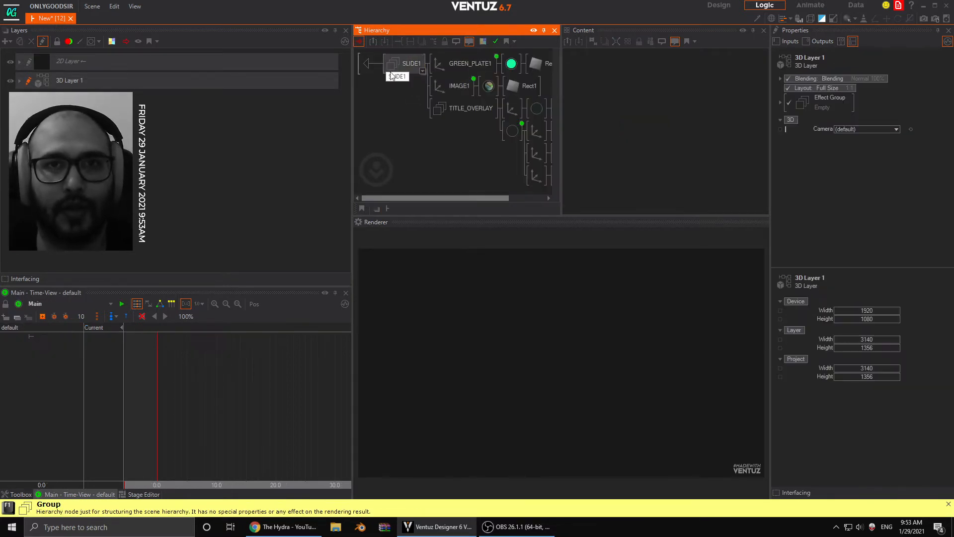
- Select the GREEN_PLATE1 material together with the TITLE_OVERLAY Rect2 material so both show in the Content editor
left_click(462, 62)
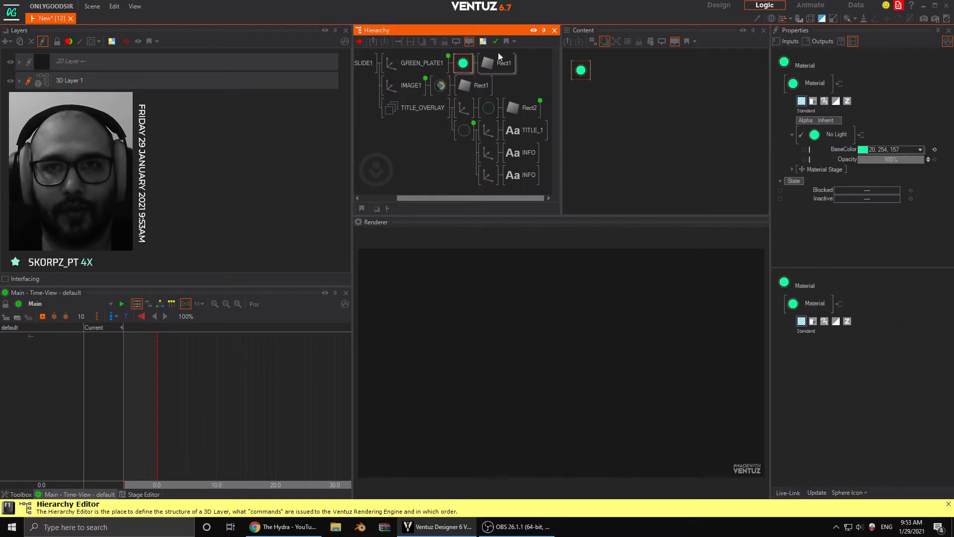
left_click(579, 69)
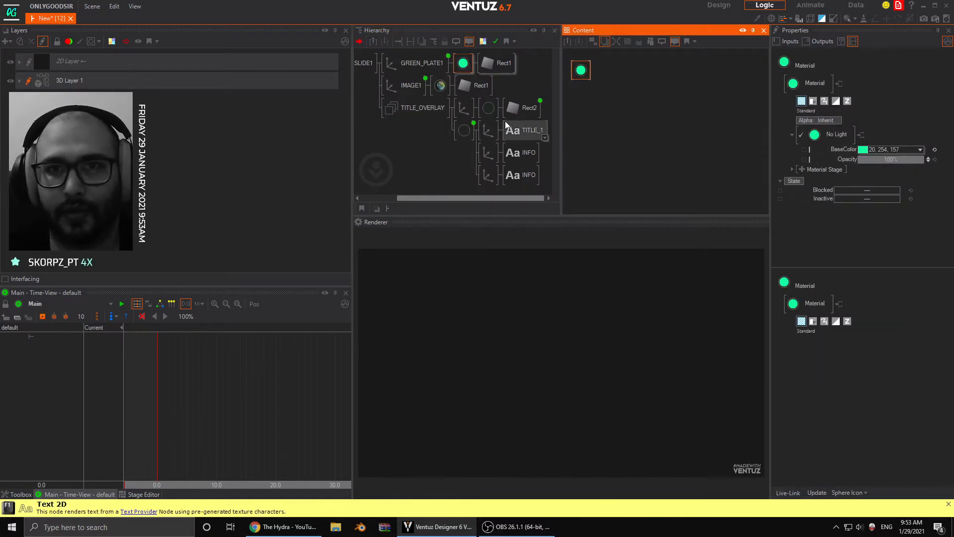
left_click(488, 108)
left_click(606, 79)
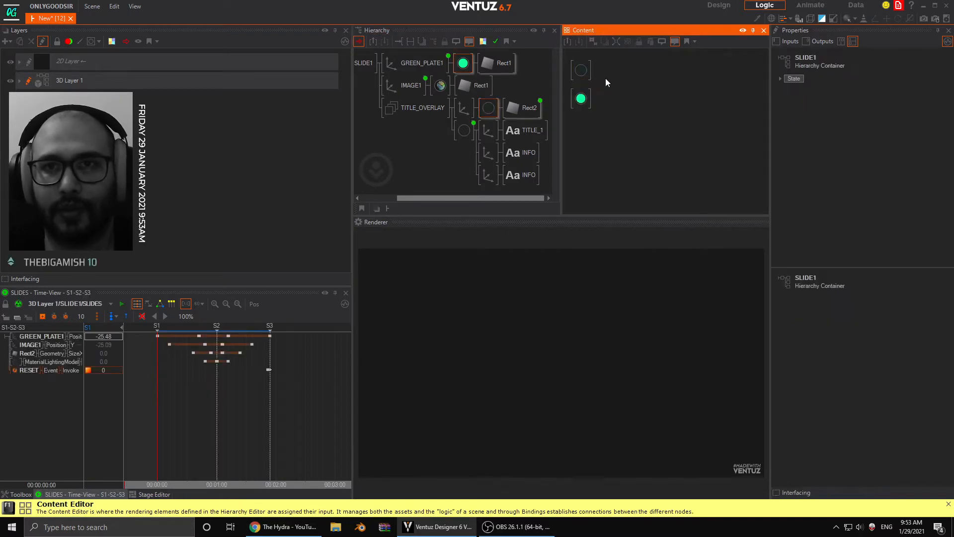
left_click(582, 75)
- Add a Color Value node beside the two materials in the Content editor
double_click(632, 90)
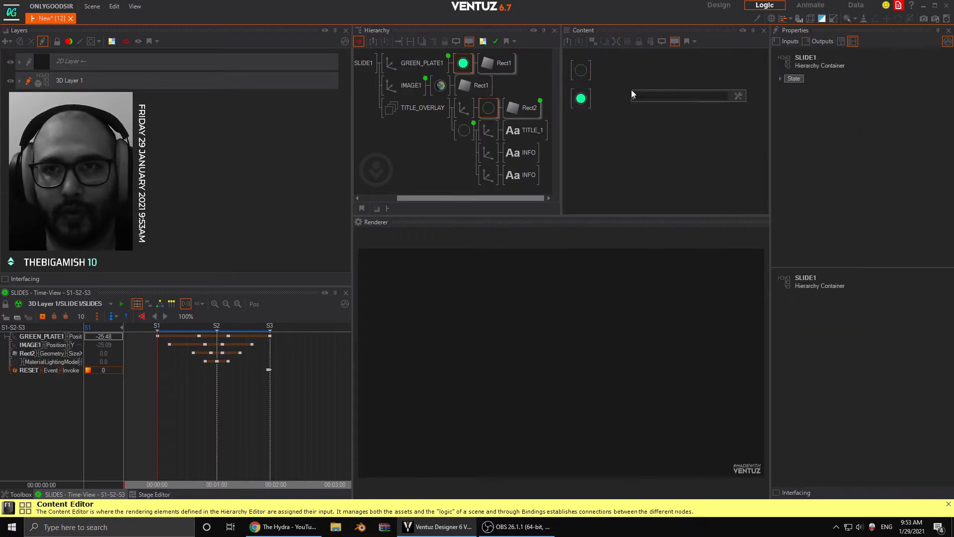
type("colo")
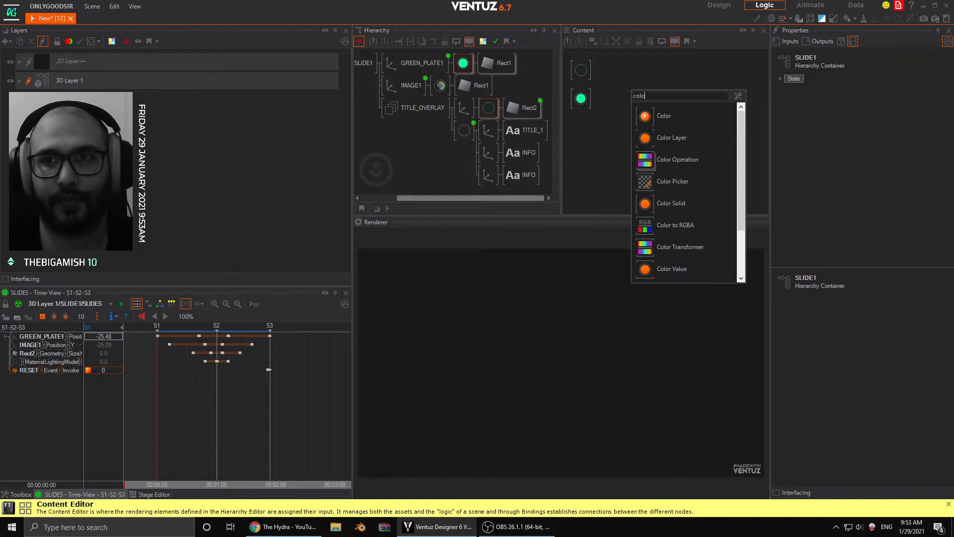
left_click(672, 269)
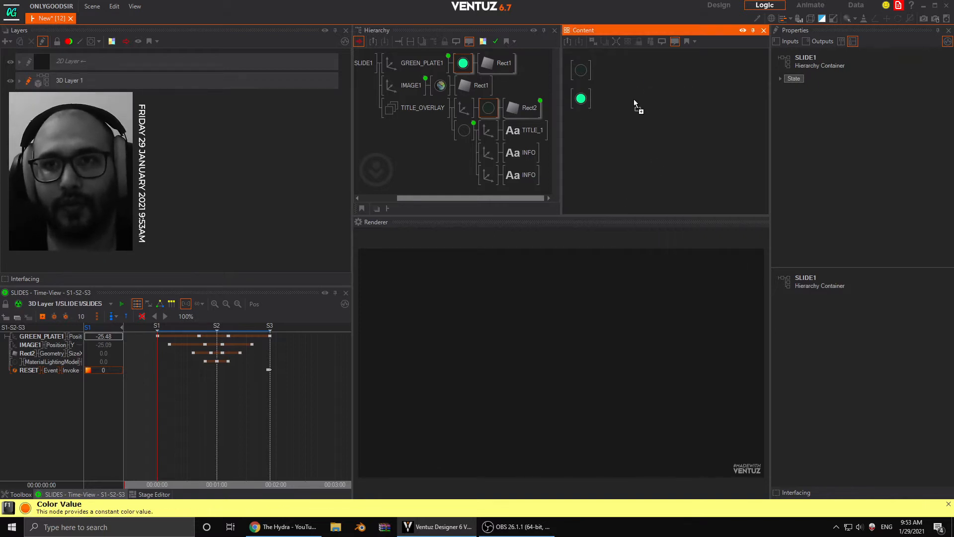
left_click_drag(625, 82, 617, 74)
- Copy the green plate material's BaseColor 20, 254, 157 into the Color node
left_click(581, 99)
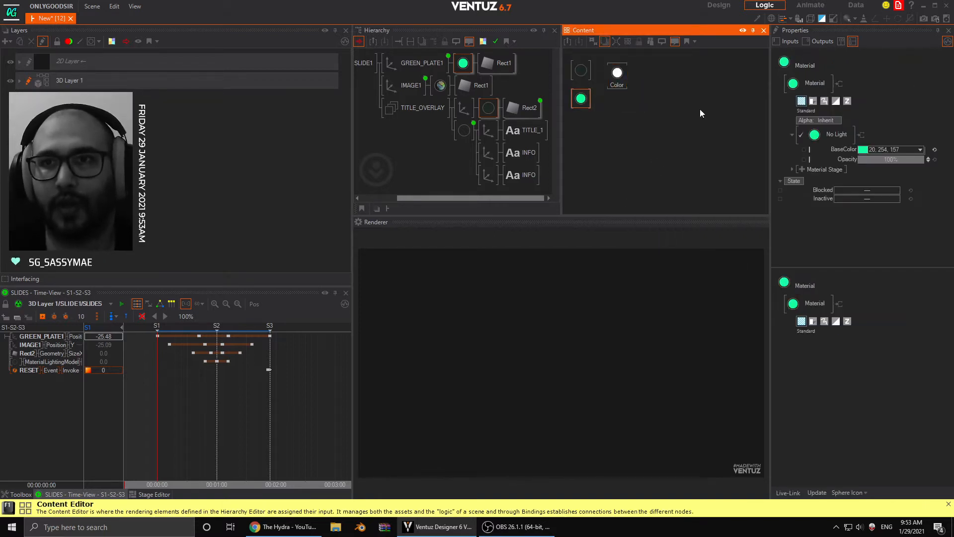
left_click(893, 149)
key("ctrl+c")
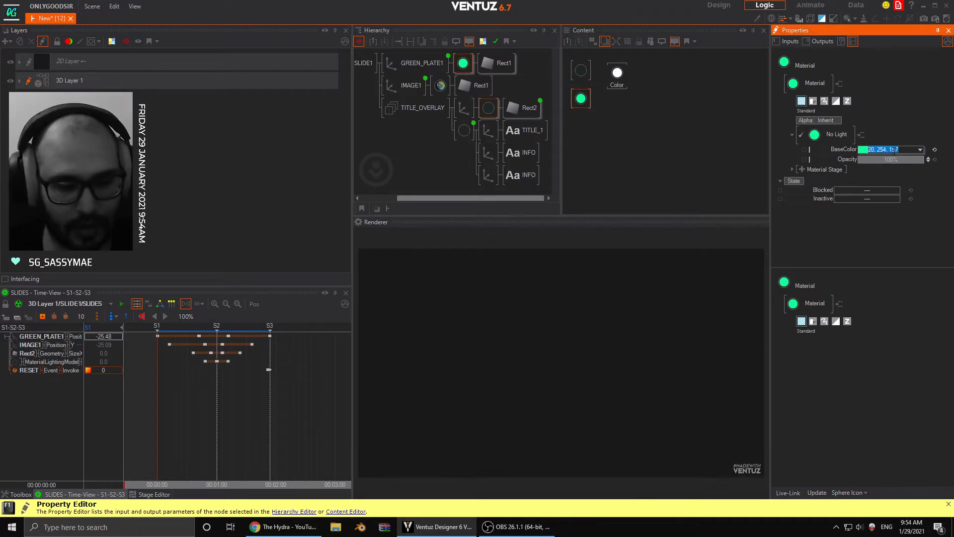
left_click(619, 77)
left_click(867, 87)
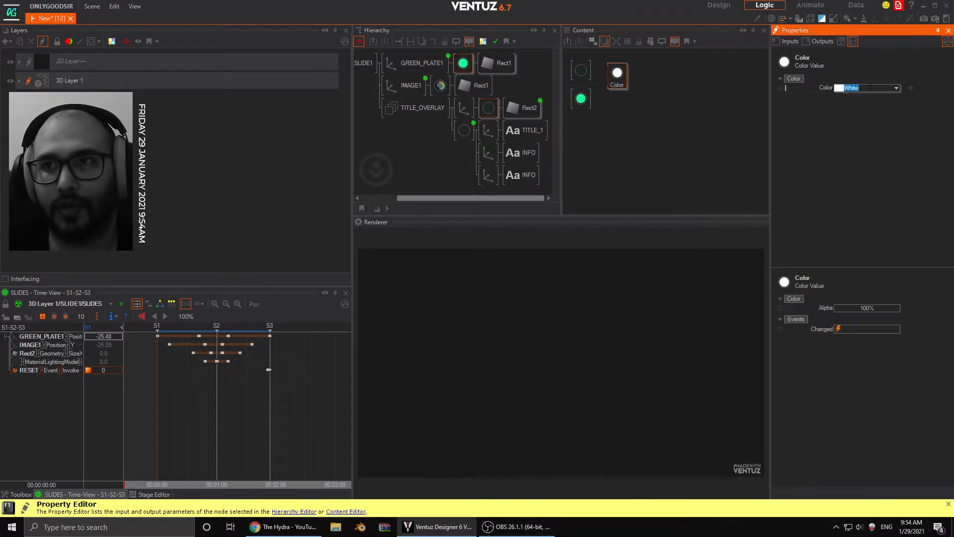
key("ctrl+v")
key("Return")
left_click(620, 85)
left_click_drag(620, 85, 625, 85)
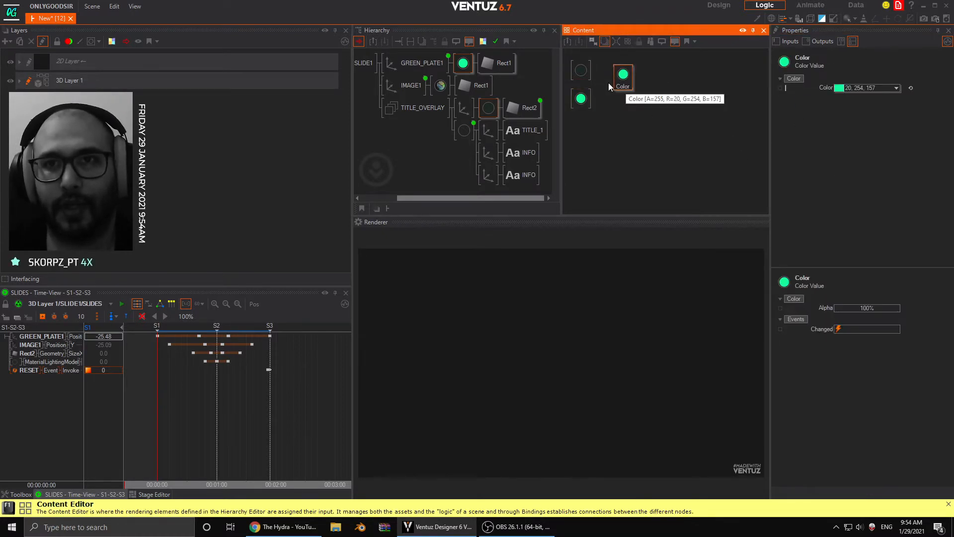
- Bind the BaseColor of both materials to the Color node and expose the node's Color on the SLIDE1 container
left_click(581, 70)
left_click(580, 99, "ctrl")
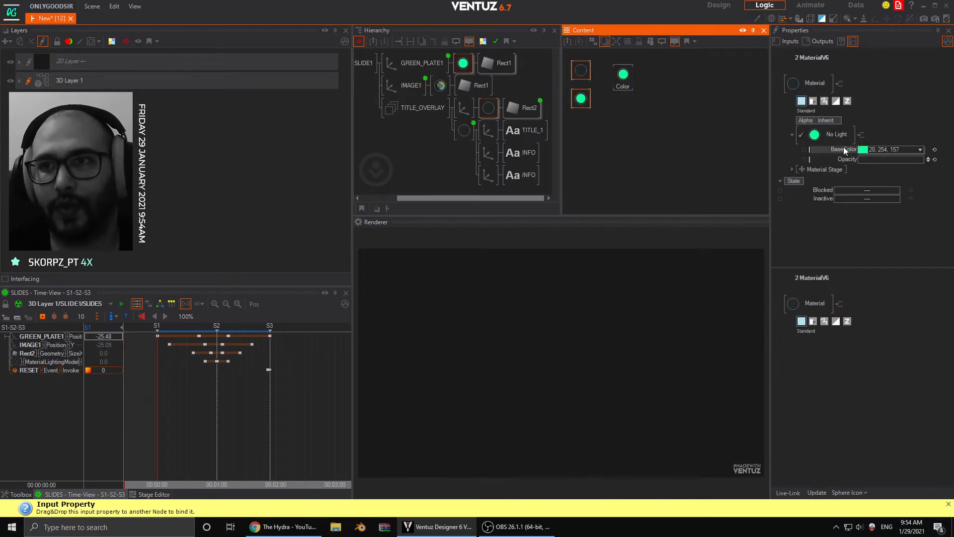
left_click_drag(843, 147, 624, 81)
left_click(624, 82)
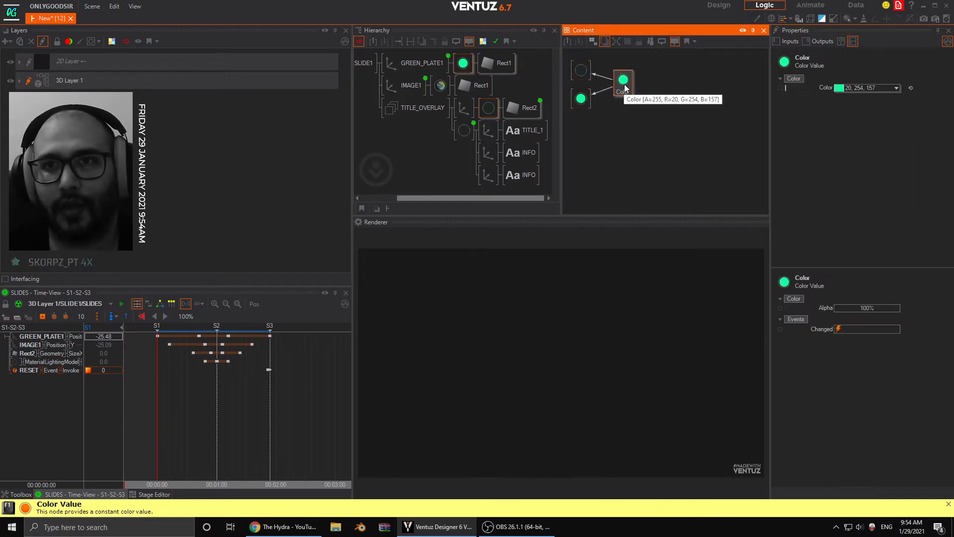
left_click(781, 88)
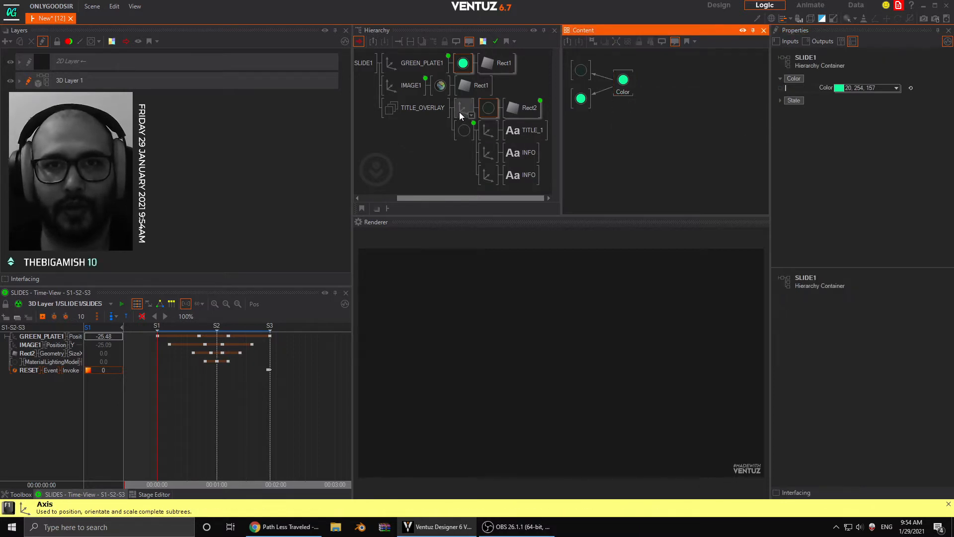
- Expose the texture loader's File property of the IMAGE1 material
left_click(441, 86)
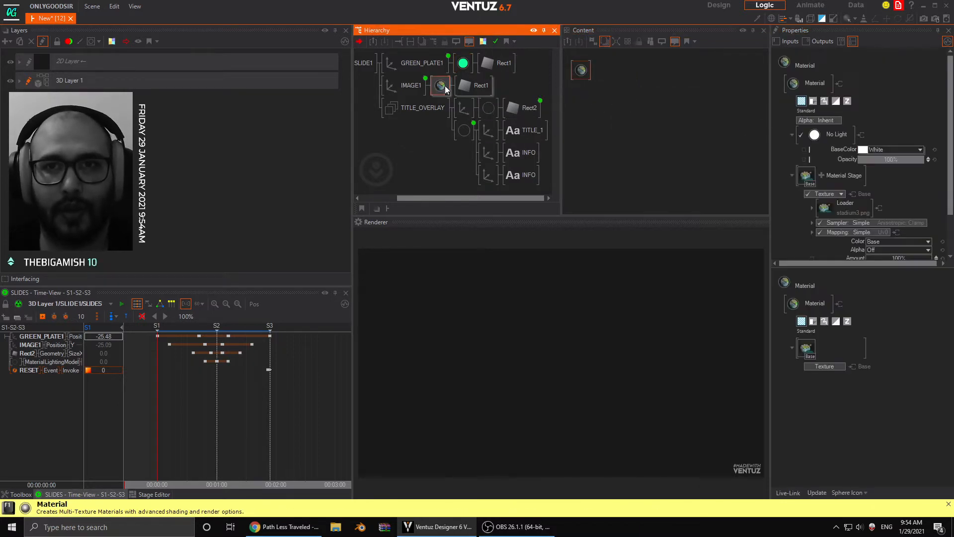
left_click(811, 208)
left_click(825, 223)
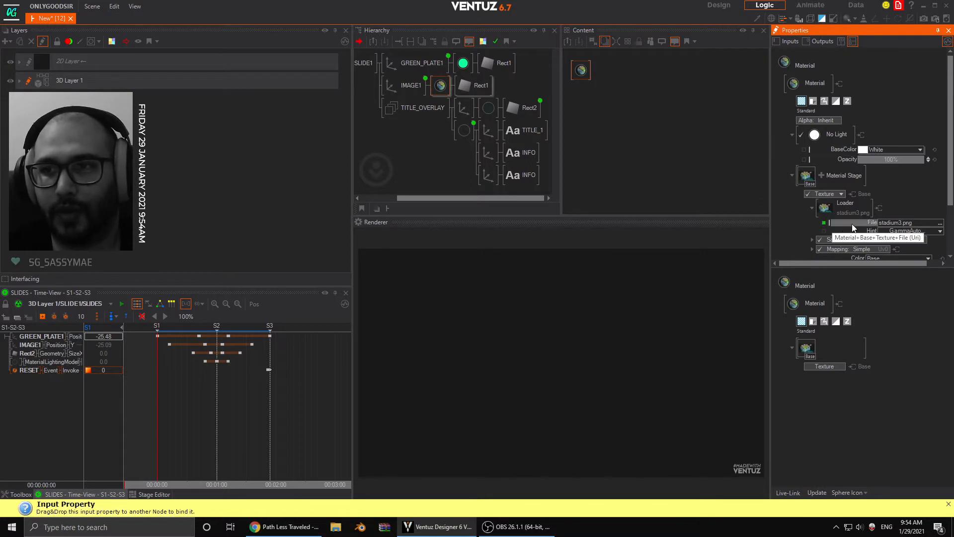
double_click(825, 224)
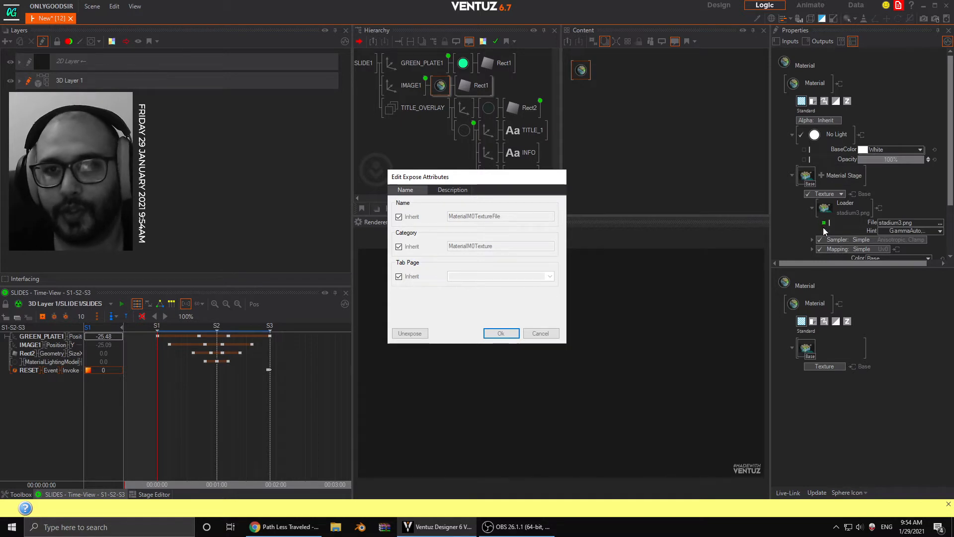
left_click(540, 333)
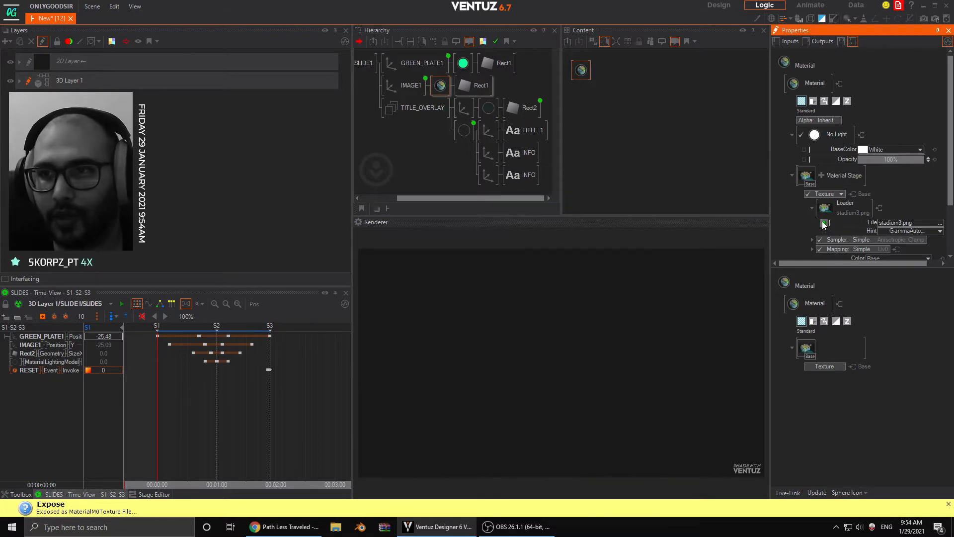
- Give the exposed texture file property the custom name IMAGE instead of the inherited one
double_click(825, 224)
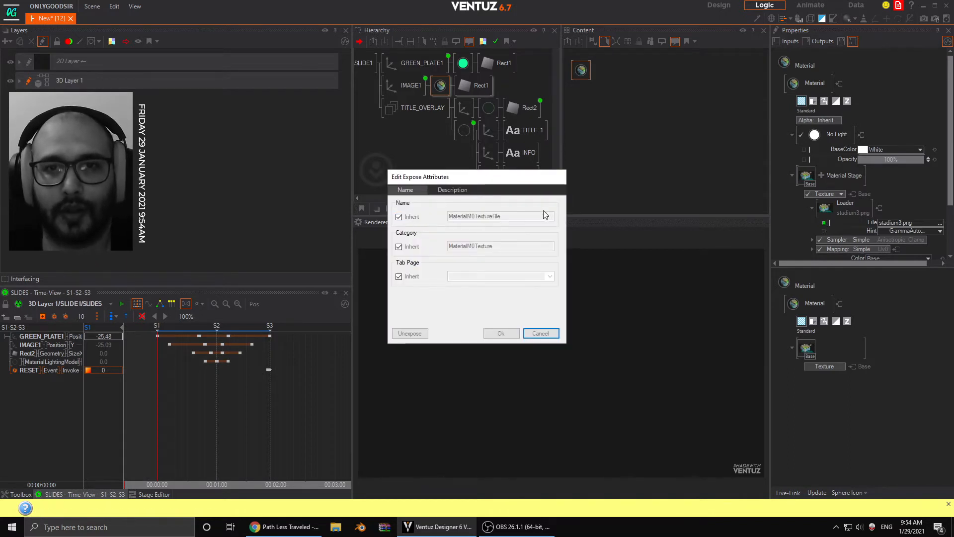
left_click(411, 223)
double_click(510, 220)
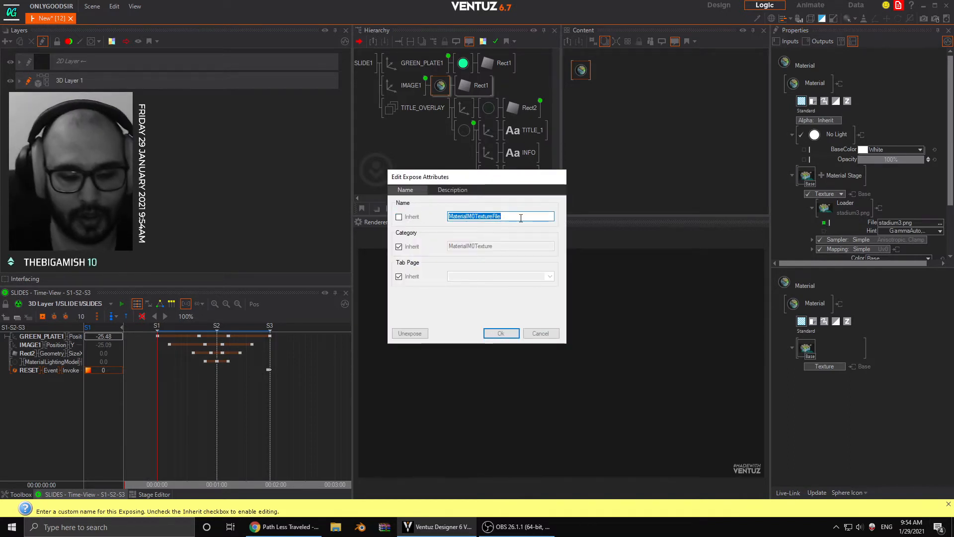
type("IMAGE")
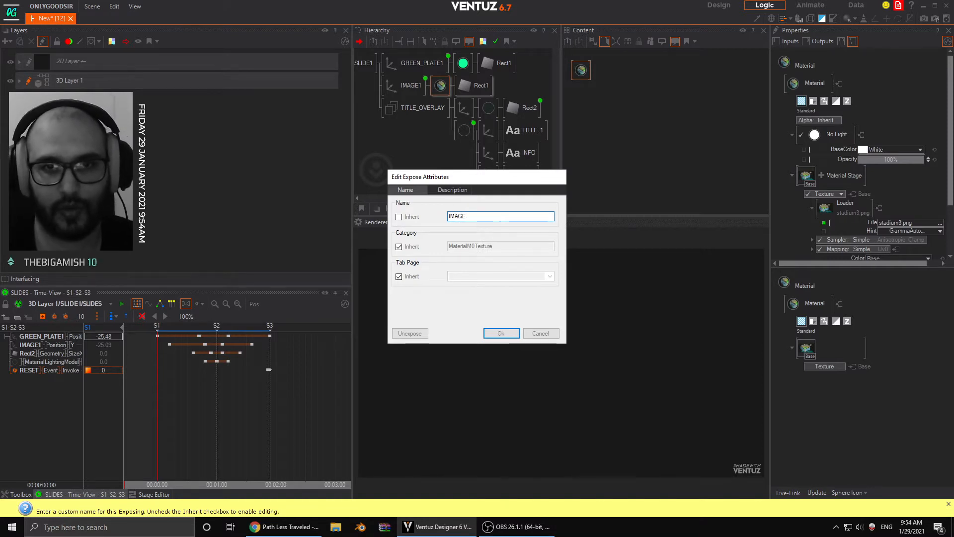
key("Return")
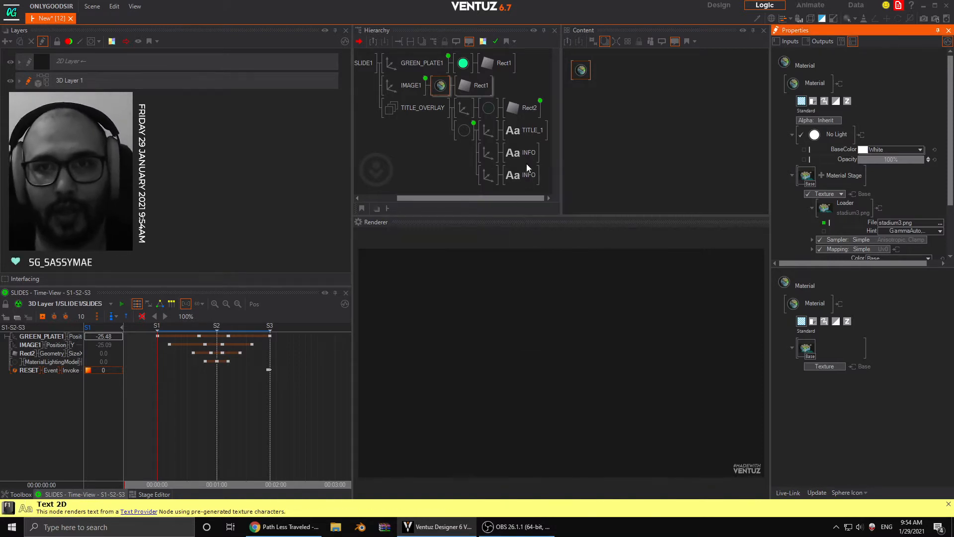
- Expose the Text property of the TITLE_1 Block Text node under the custom name TITLE
left_click(525, 130)
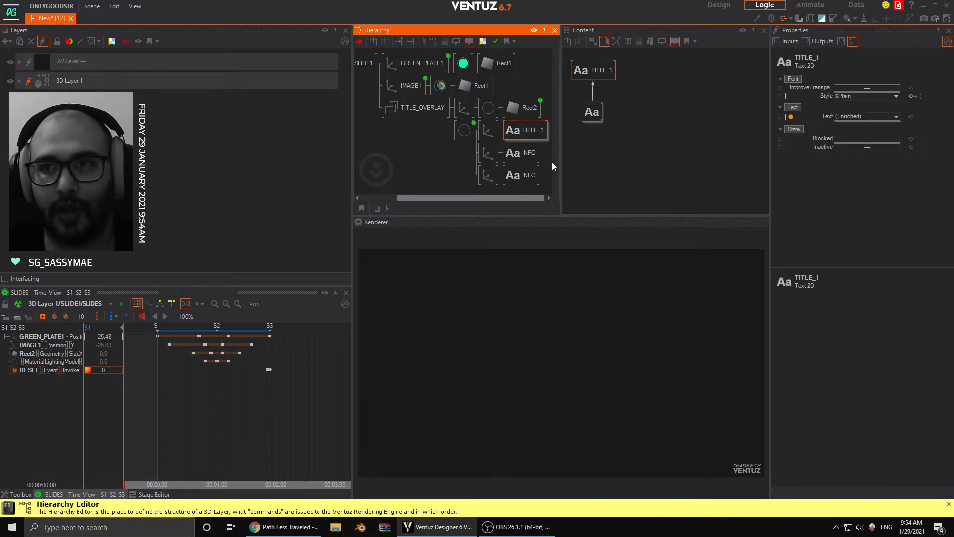
left_click(591, 114)
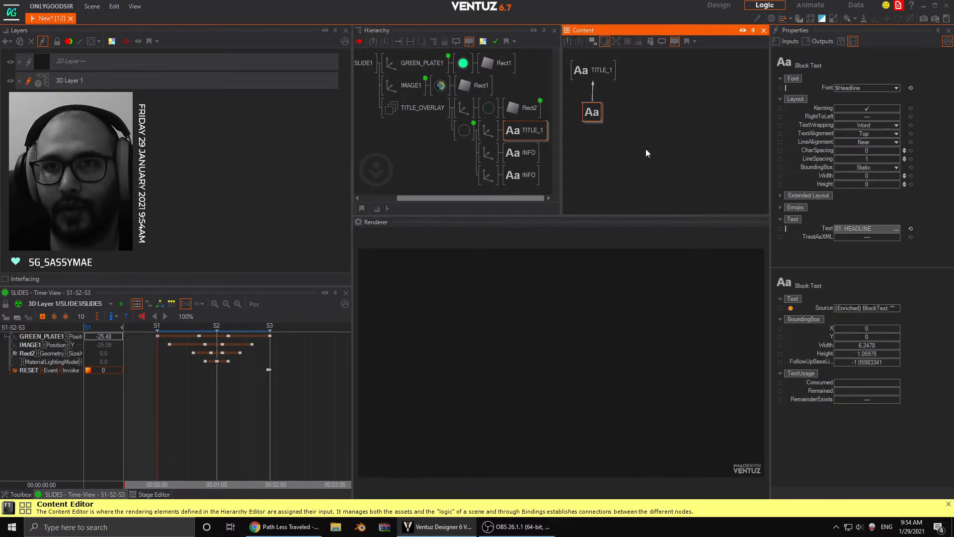
left_click(780, 228)
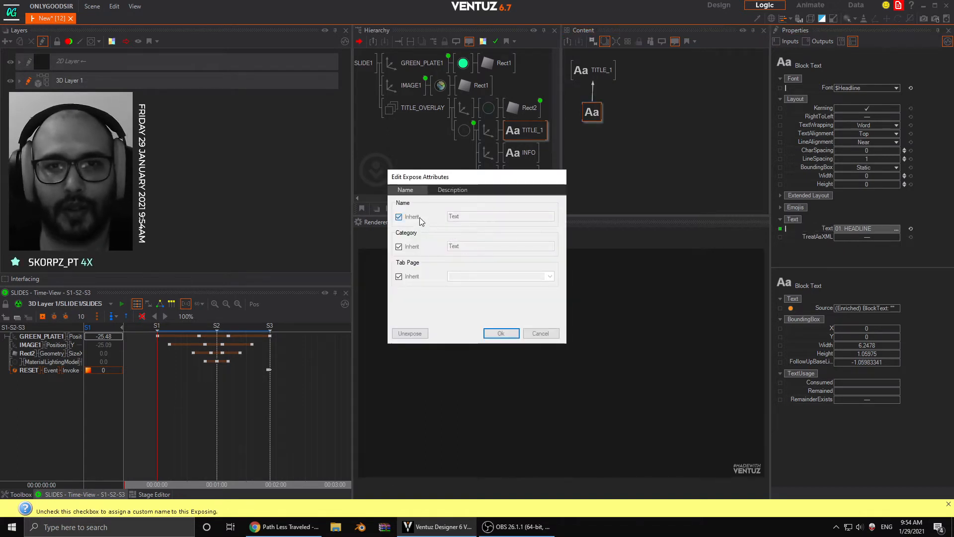
left_click(399, 217)
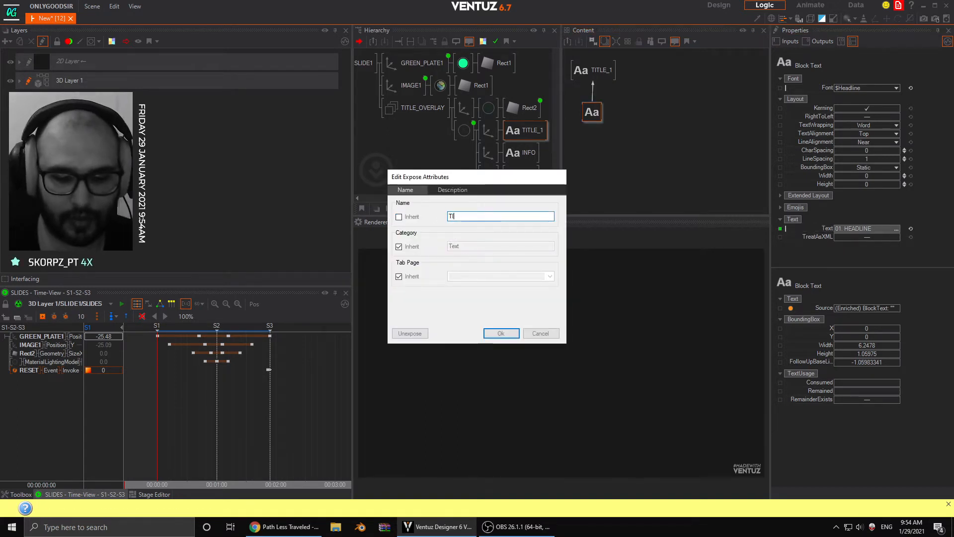
key("Return")
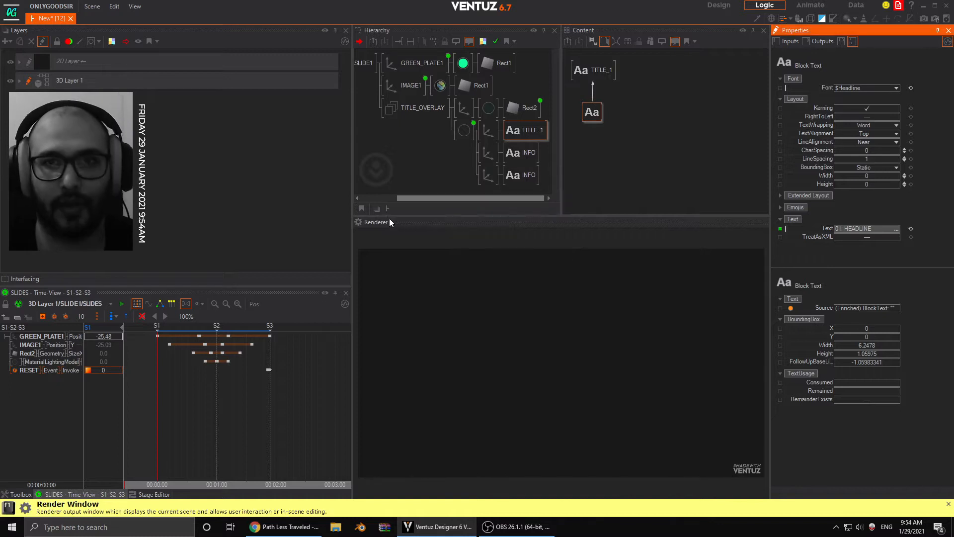
- Expose the Text property of the first INFO node's Block Text under the custom name INFO_1
left_click(521, 153)
left_click(593, 113)
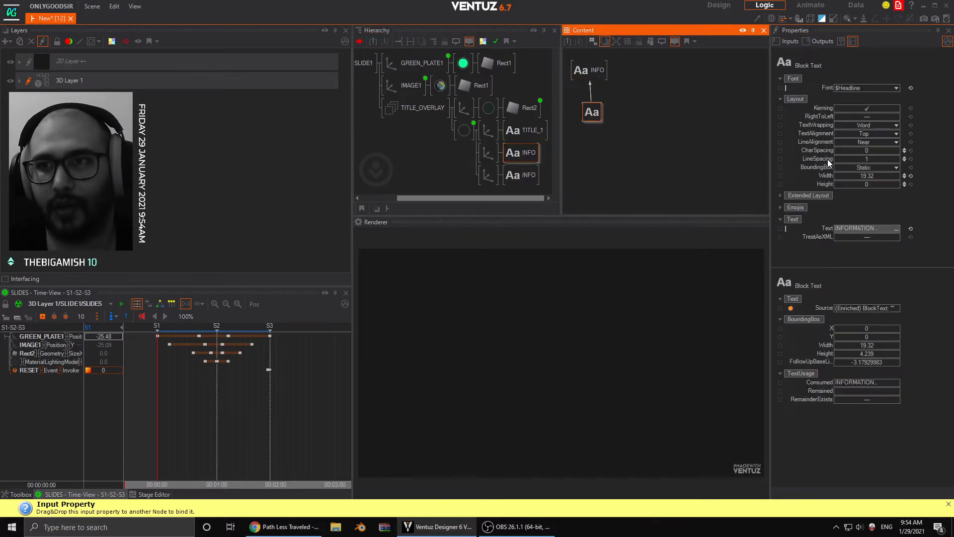
left_click(780, 228)
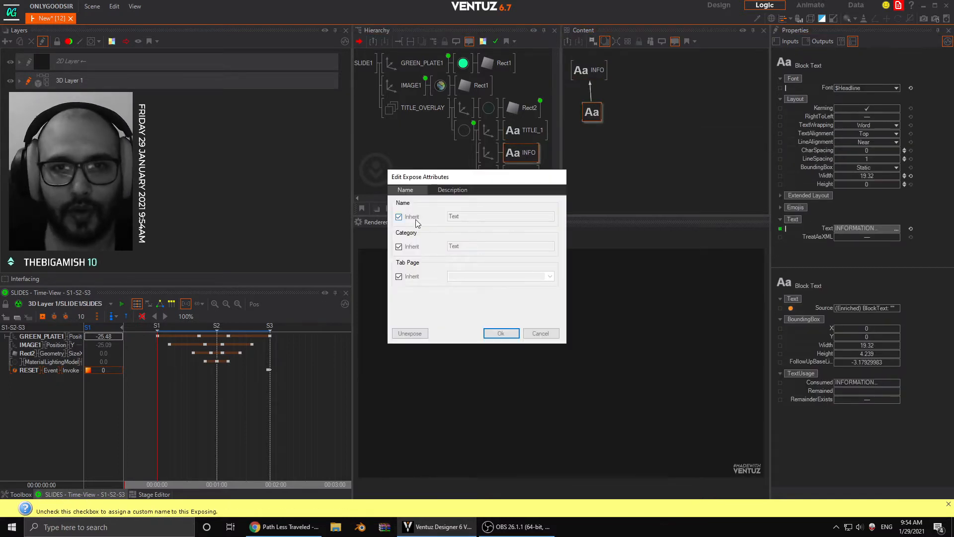
left_click(399, 217)
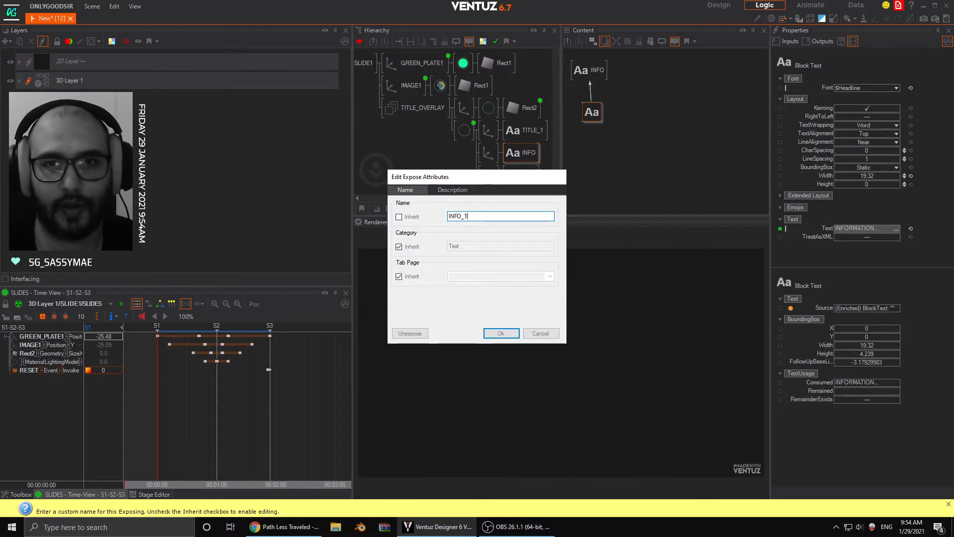
key("Return")
- Expose the second INFO node's Block Text property as FOOTER and return to the level above the SLIDE1 container
left_click(522, 175)
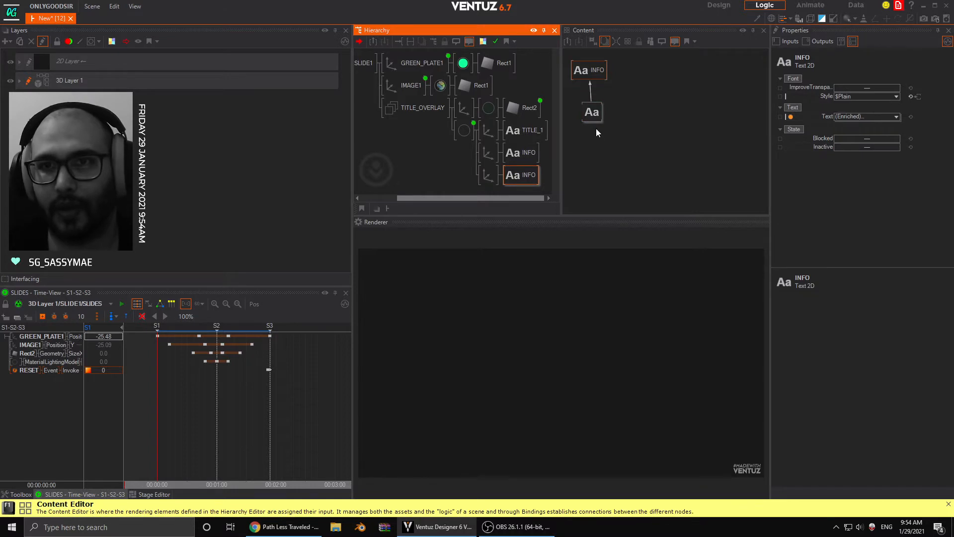
left_click(593, 115)
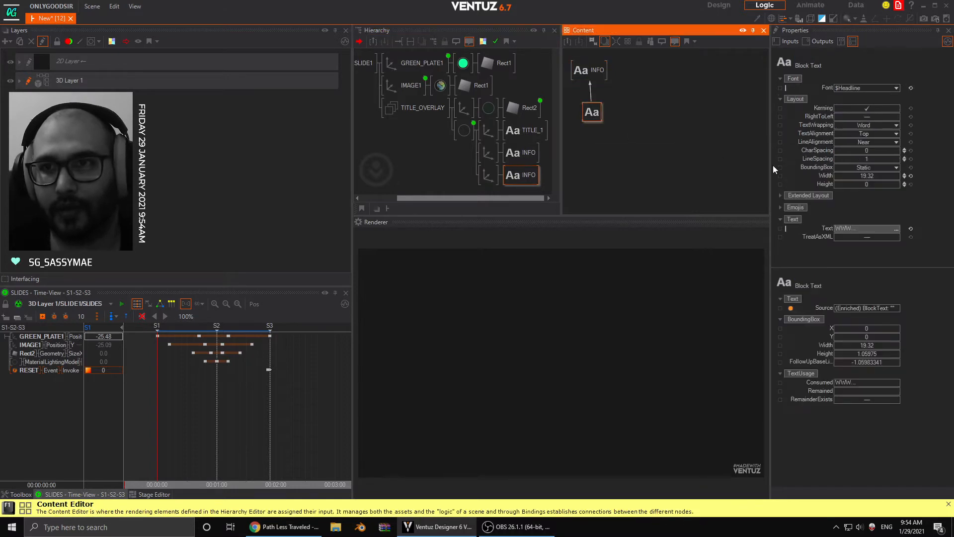
left_click(786, 229)
left_click(399, 216)
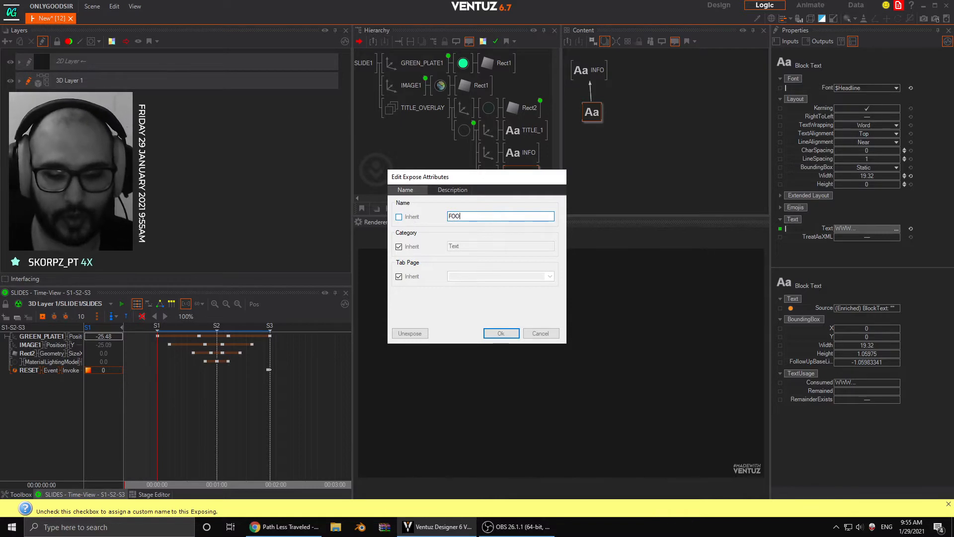
key("Return")
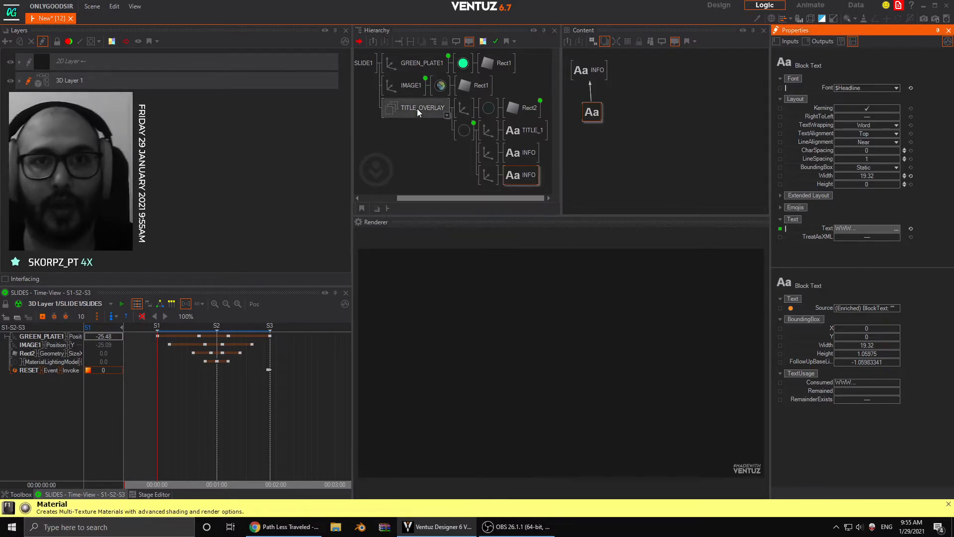
left_click(445, 125)
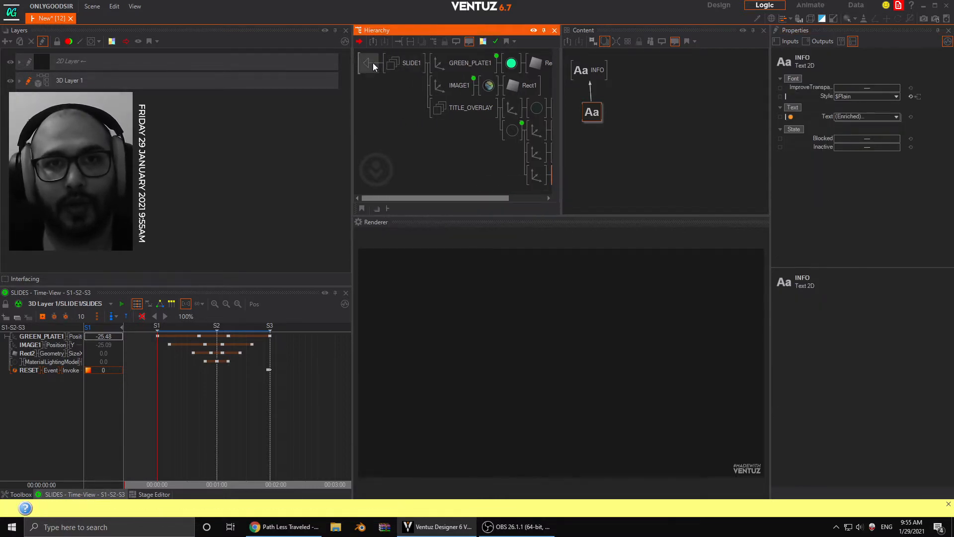
left_click(371, 62)
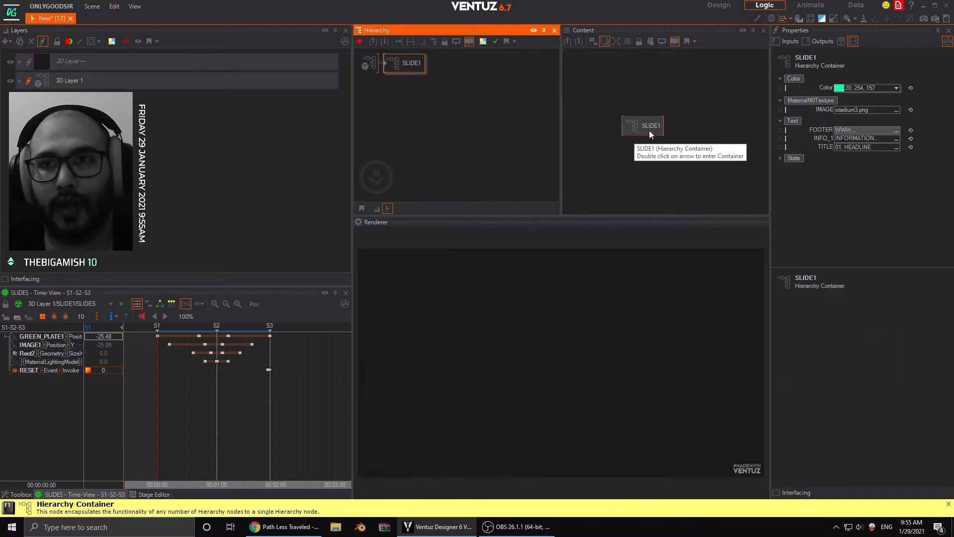
- Give the exposed IMAGE property of IMAGE1's material inside SLIDE1 the custom category FILE instead of the inherited one
left_click_drag(649, 130, 607, 97)
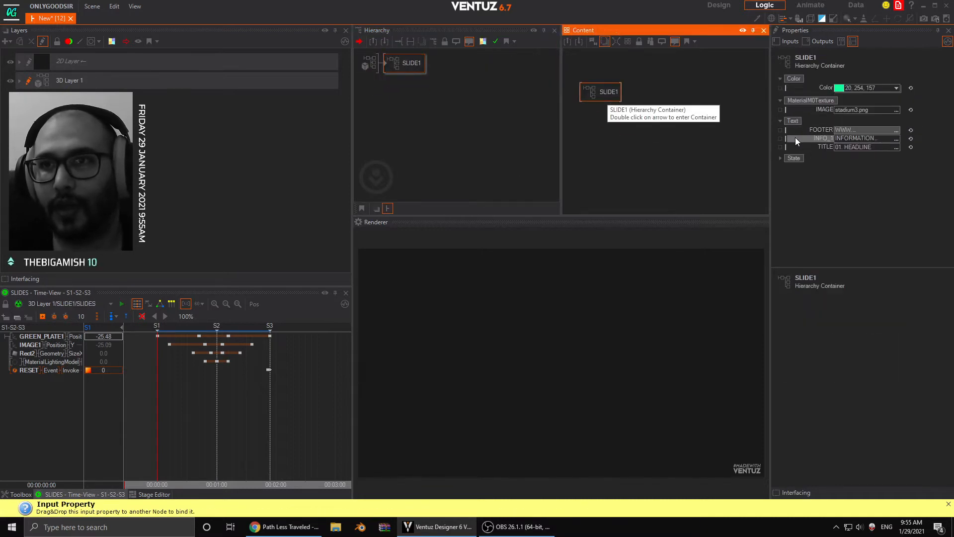
left_click(821, 134)
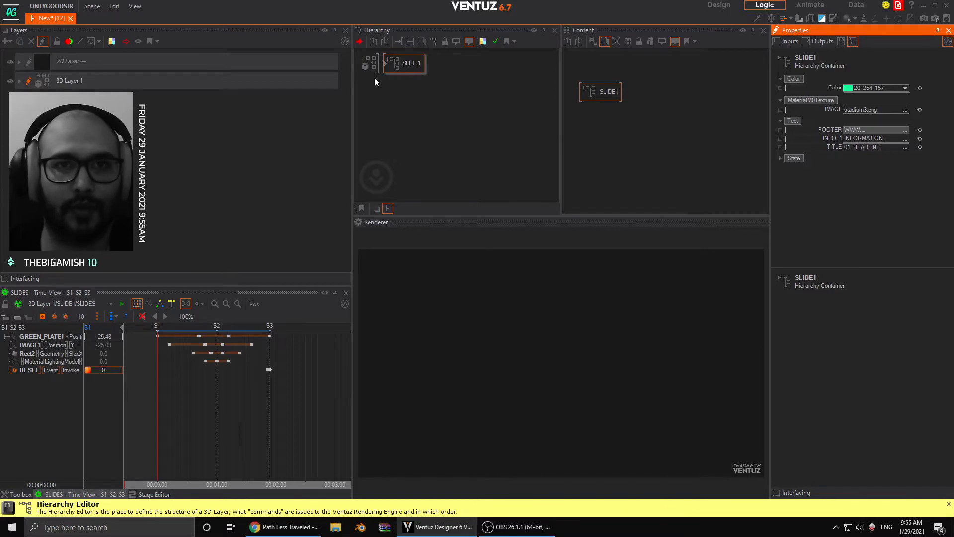
double_click(387, 62)
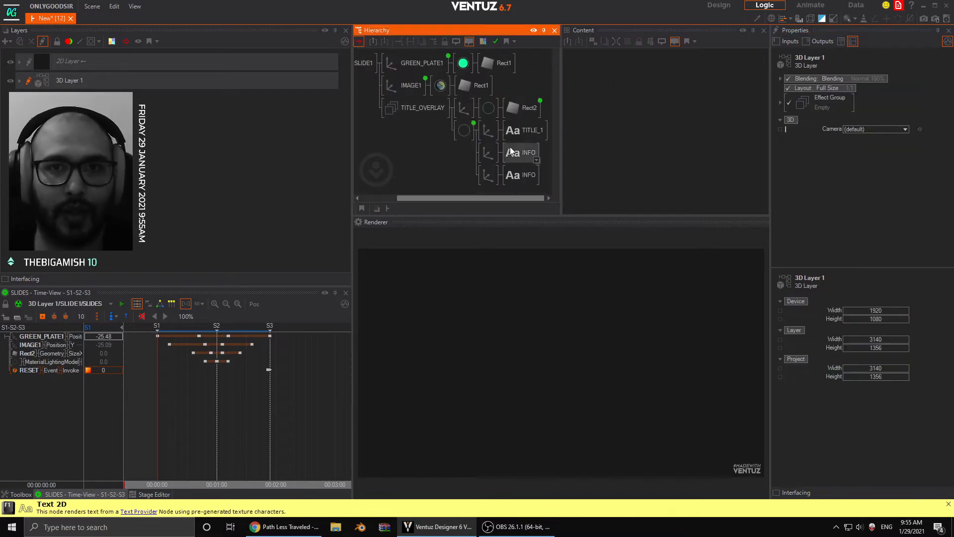
left_click(448, 93)
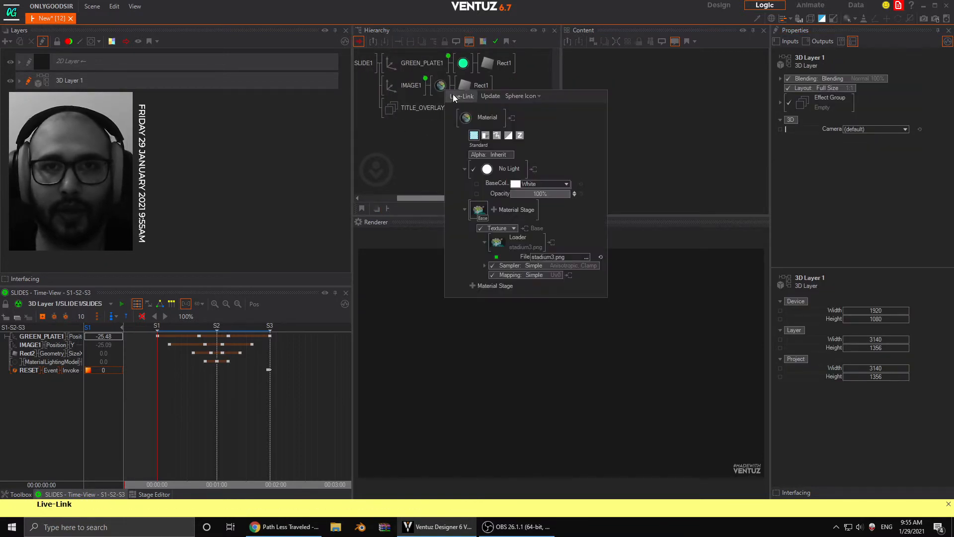
left_click(440, 85)
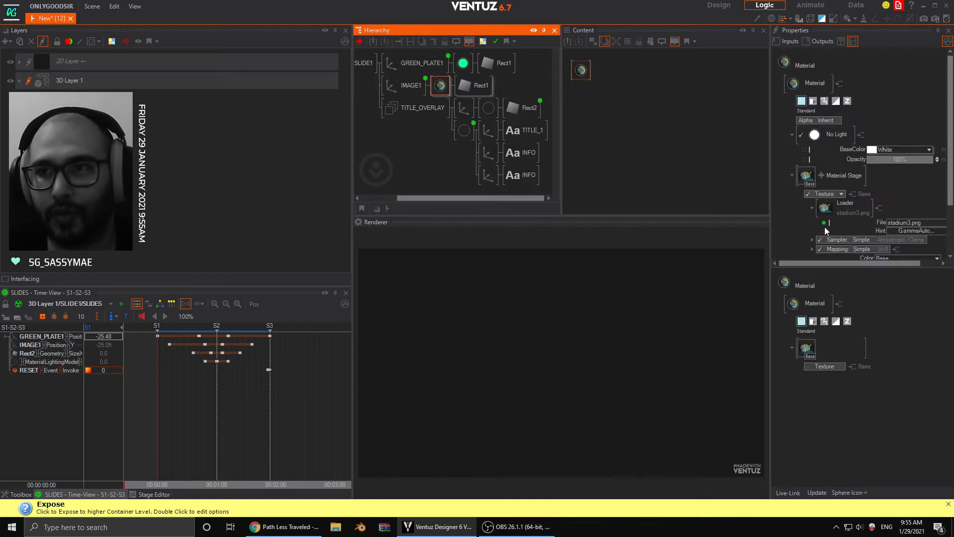
left_click(825, 223)
left_click(825, 223)
left_click(399, 247)
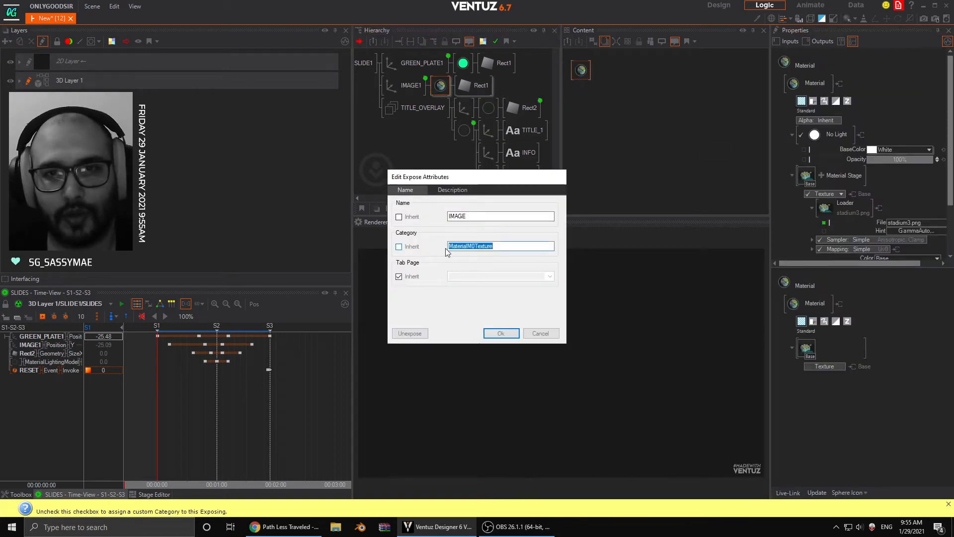
type("FILE")
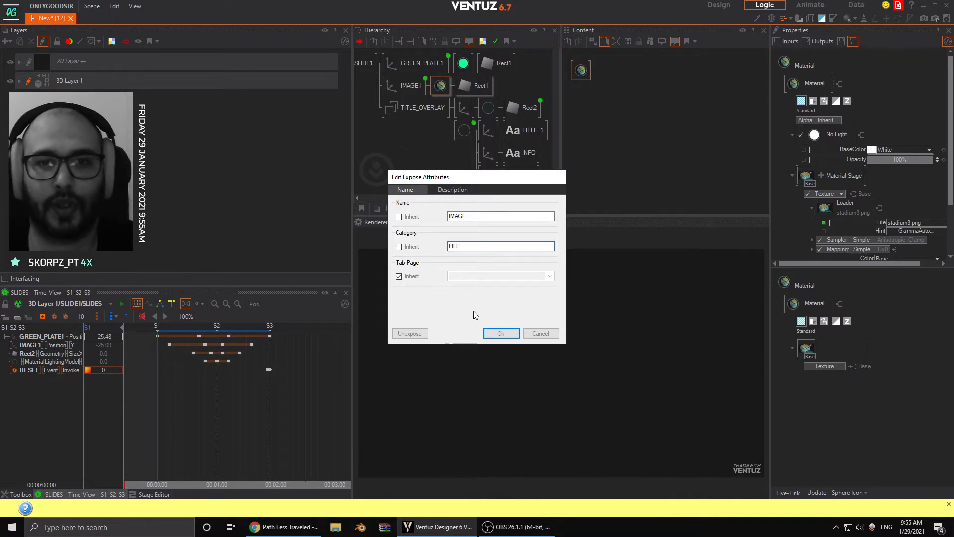
left_click(501, 333)
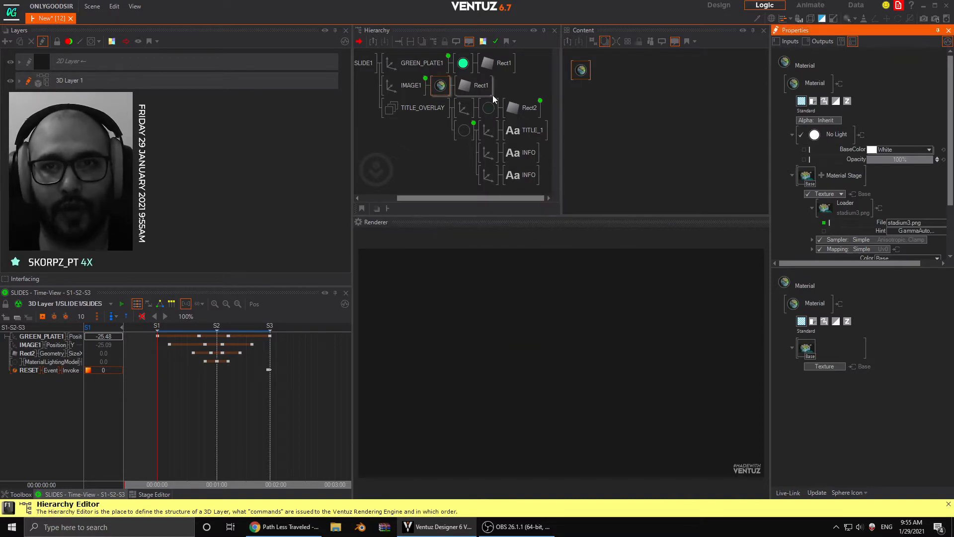
- Set the custom category of the exposed TITLE property on TITLE_1's Block Text to SLIDEINFO
left_click(521, 131)
left_click(593, 112)
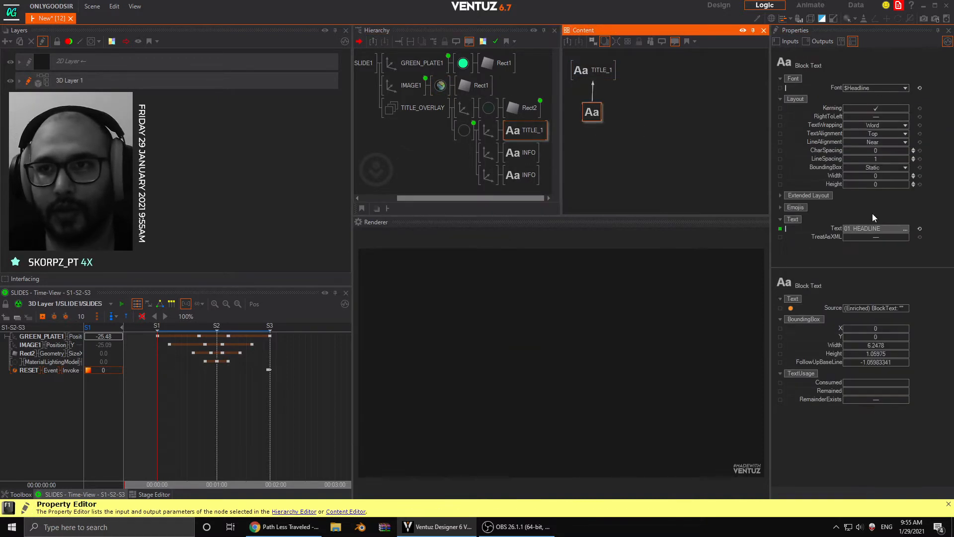
left_click(793, 227)
left_click(409, 250)
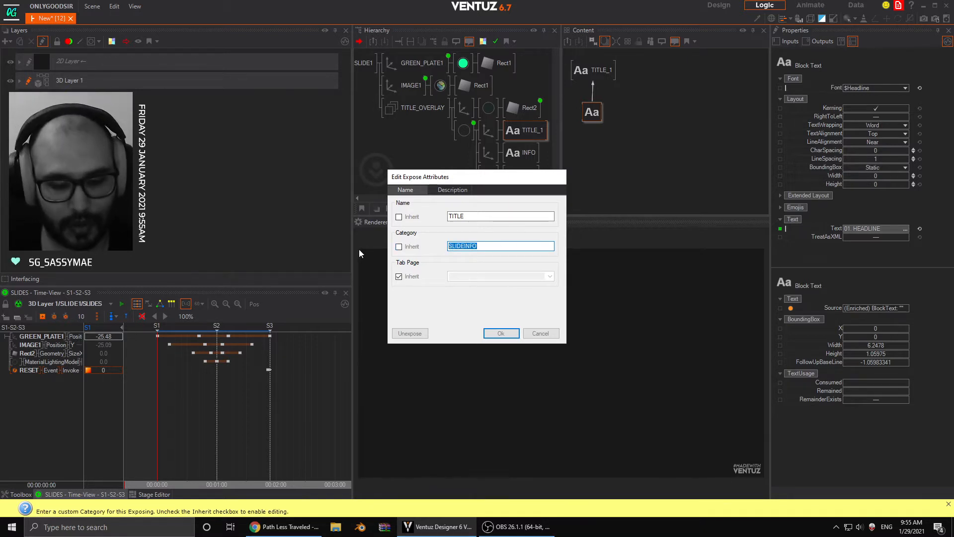
left_click(502, 334)
- Assign the exposed INFO_1 property of the first INFO node's Block Text to the custom category SLIDEINFO
left_click(521, 157)
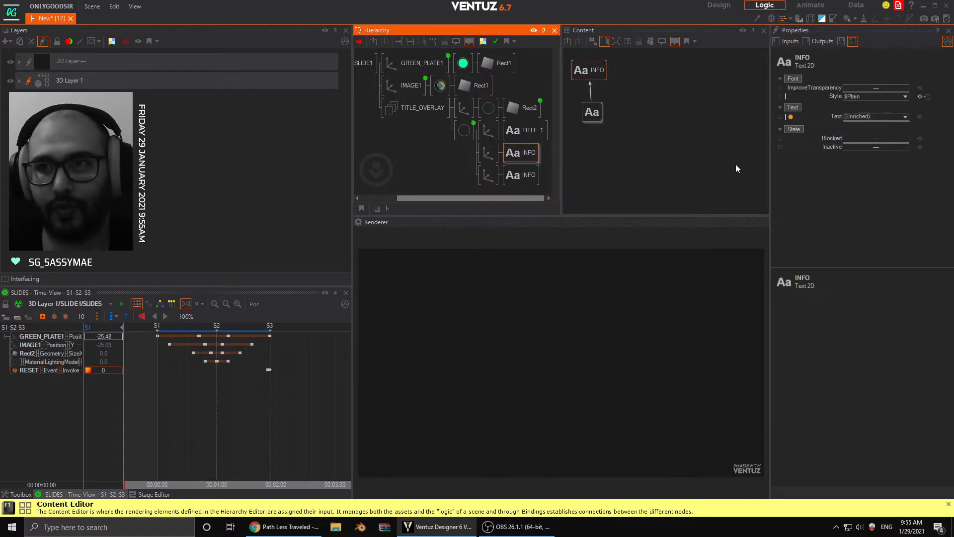
left_click(594, 113)
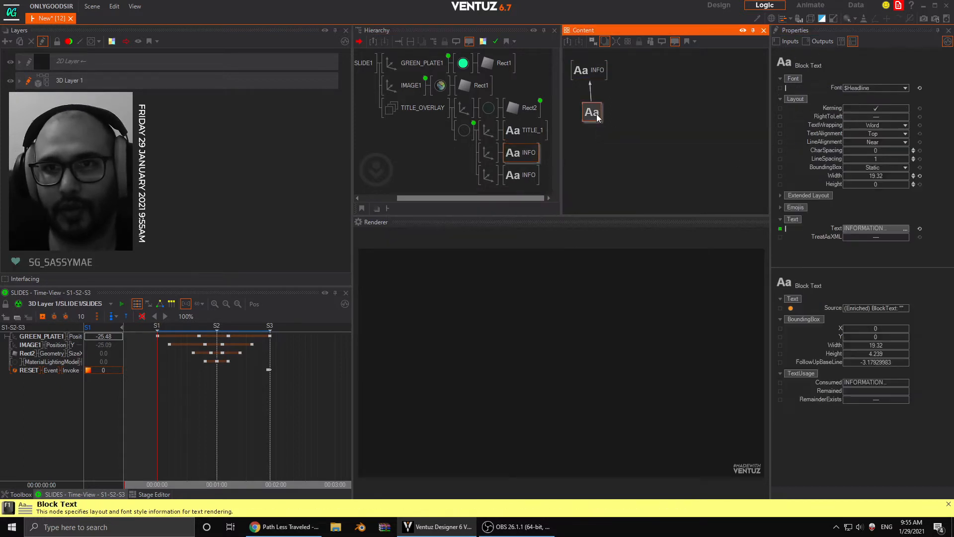
double_click(780, 229)
left_click(420, 246)
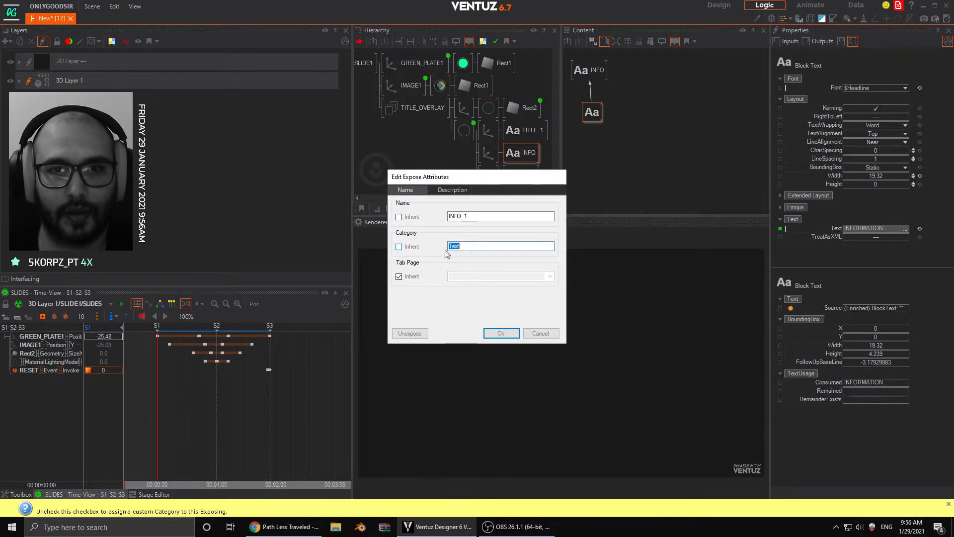
type("ELEMENTS")
left_click(509, 332)
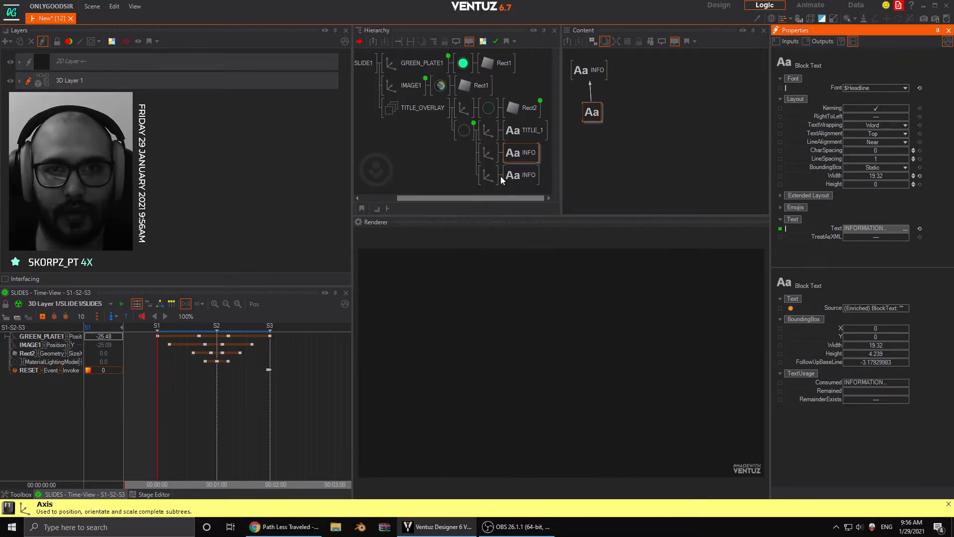
- Assign the exposed FOOTER property of the second INFO node's Block Text to the custom category SLIDEINFO
left_click(515, 177)
left_click(593, 113)
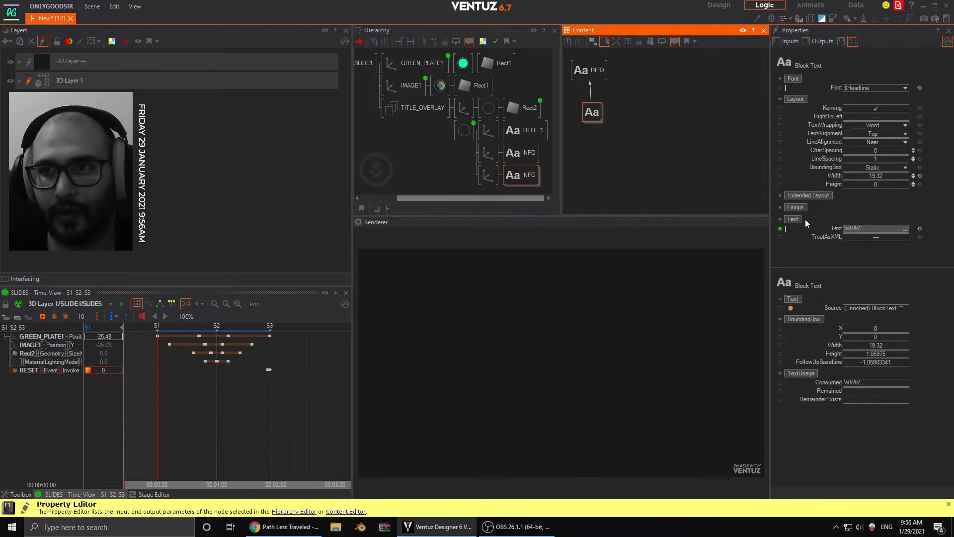
double_click(781, 229)
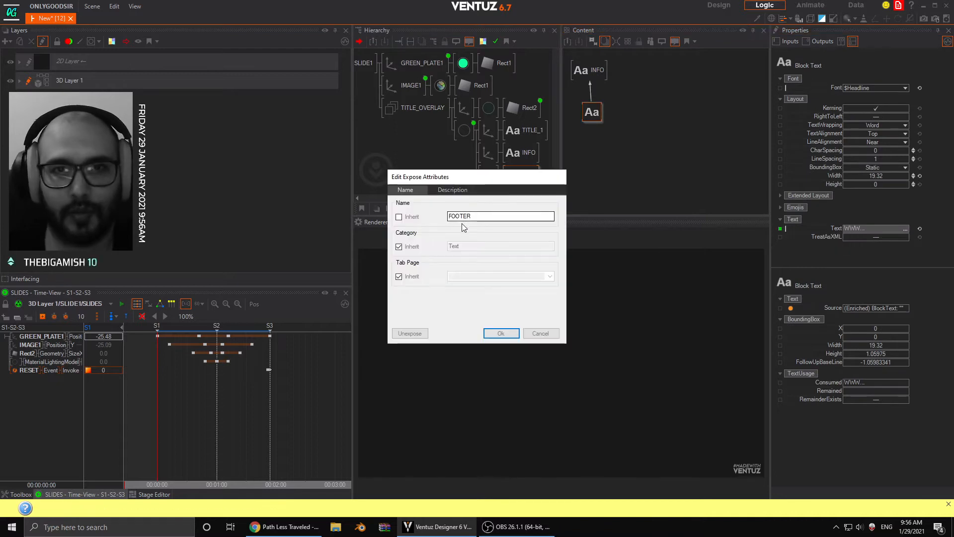
left_click(399, 246)
type("SLIDEINFO")
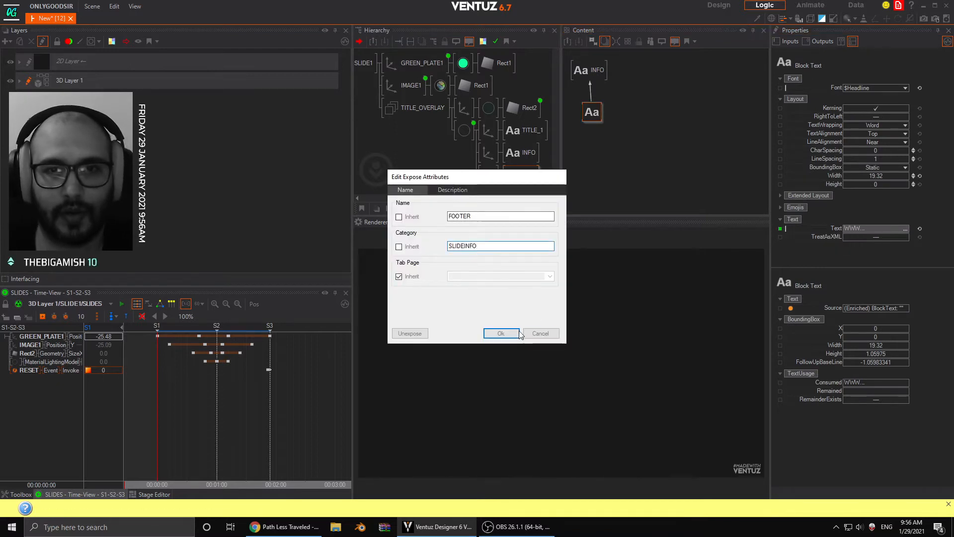
left_click(519, 333)
- Return to the level above the SLIDE1 container and check how its exposed properties are grouped
left_click(457, 108)
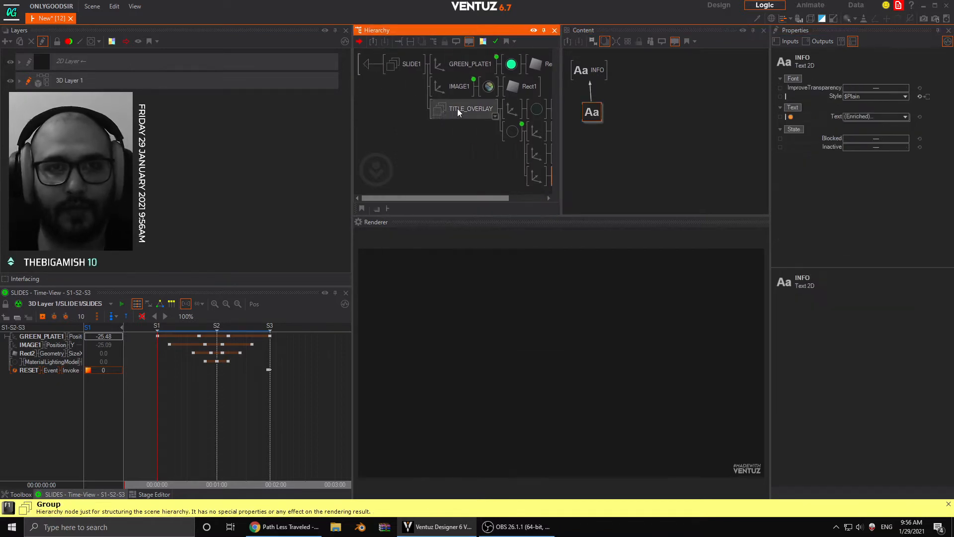
left_click(366, 67)
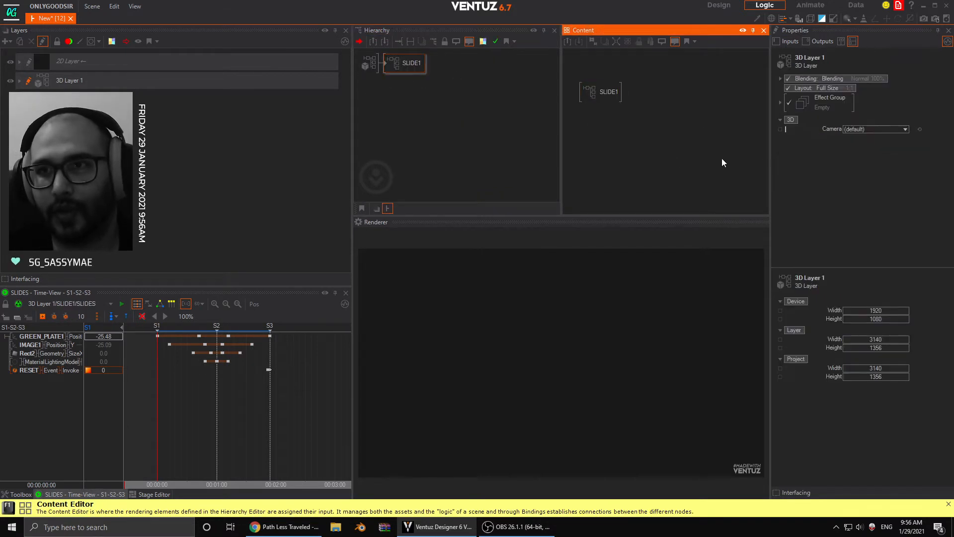
left_click(604, 92)
left_click(417, 67)
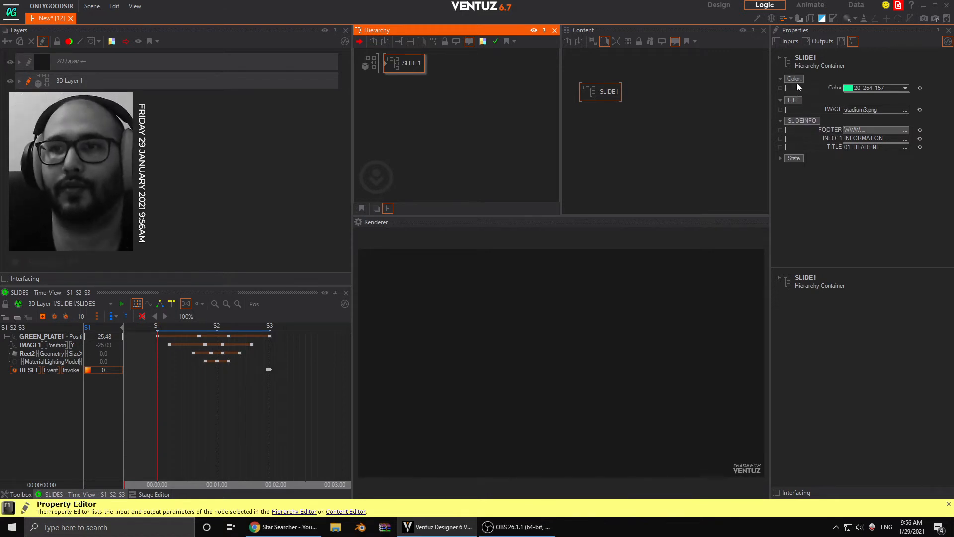
left_click(780, 157)
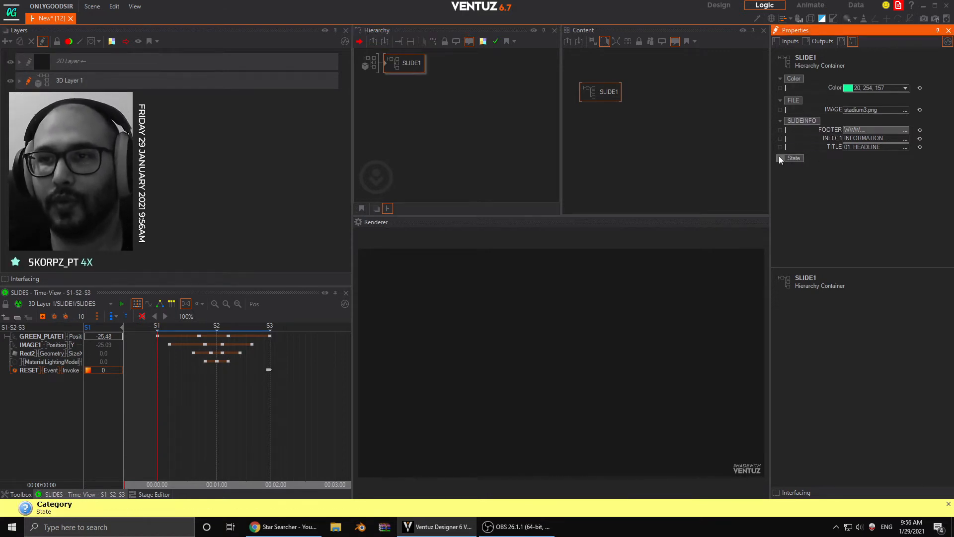
- Expose the Next method of the SLIDES keyframe animation inside SLIDE1 and trigger it twice to test the in and out transitions
double_click(385, 62)
left_click(460, 85)
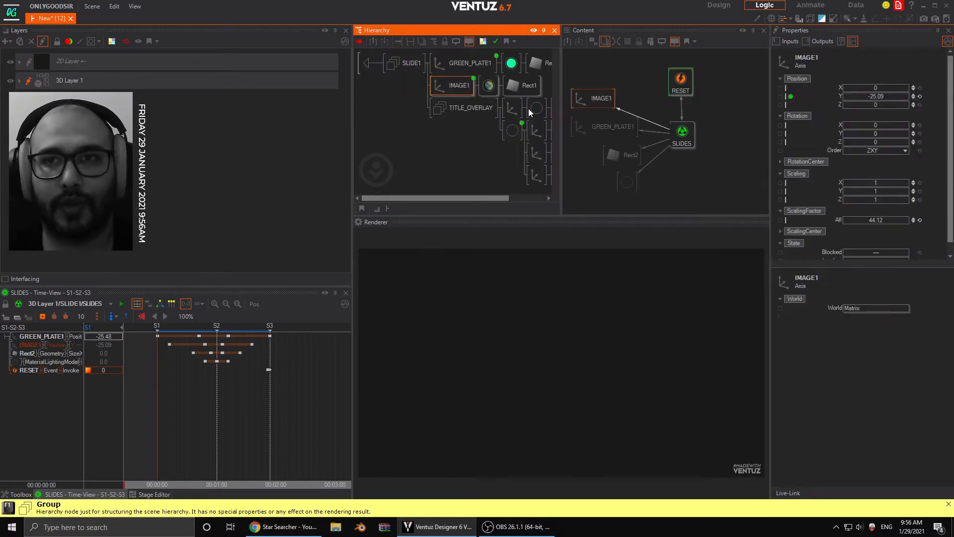
left_click(682, 133)
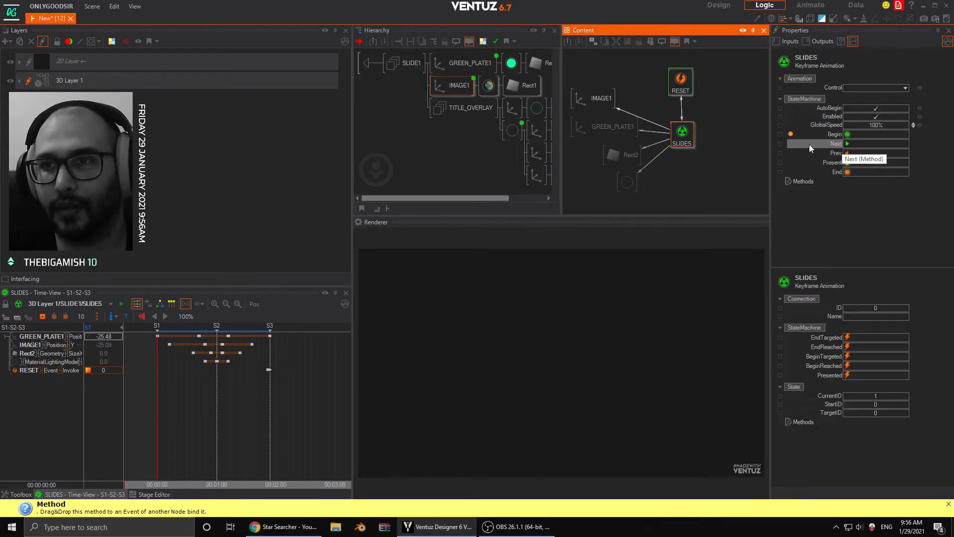
left_click(783, 142)
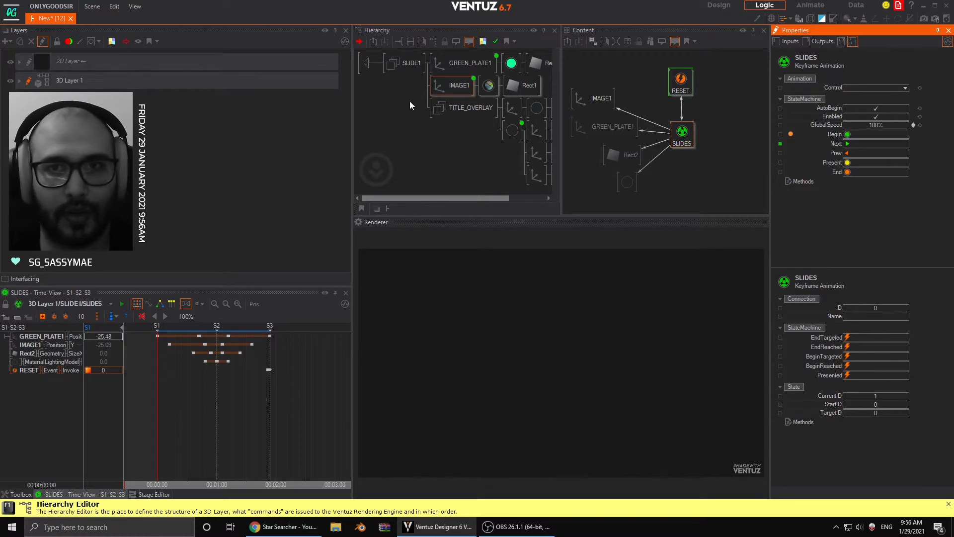
left_click(848, 144)
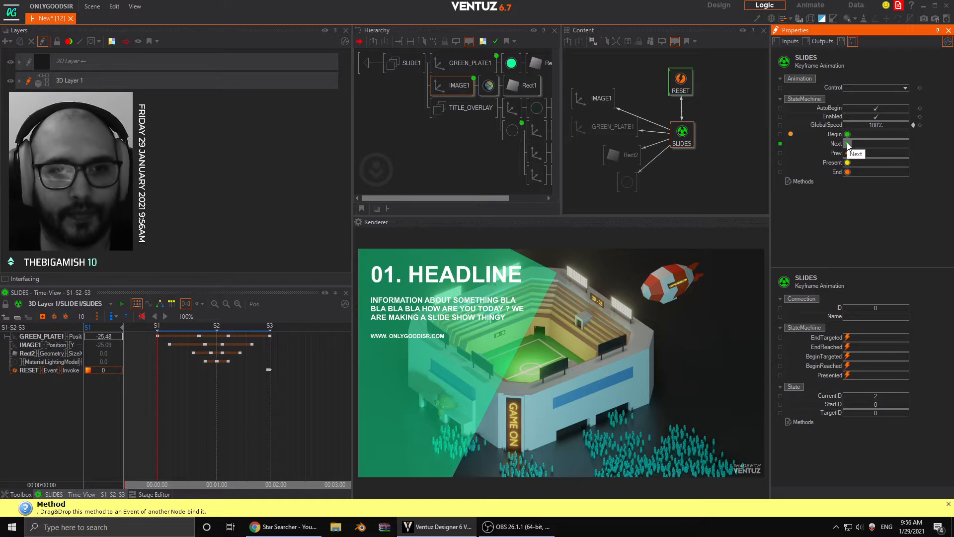
left_click(849, 144)
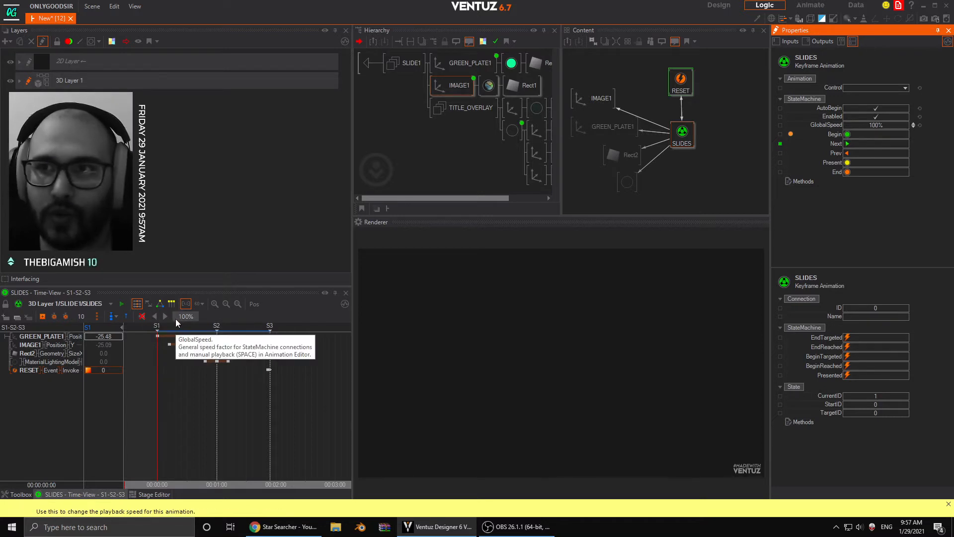
- Show the state logic of the SLIDES animation and line up state S3 with S1 and S2
left_click(160, 304)
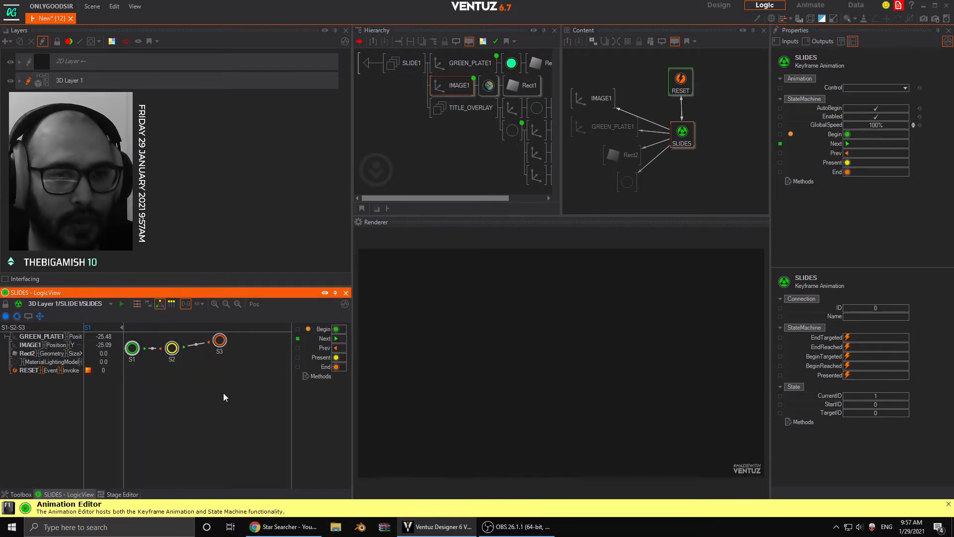
left_click(219, 348)
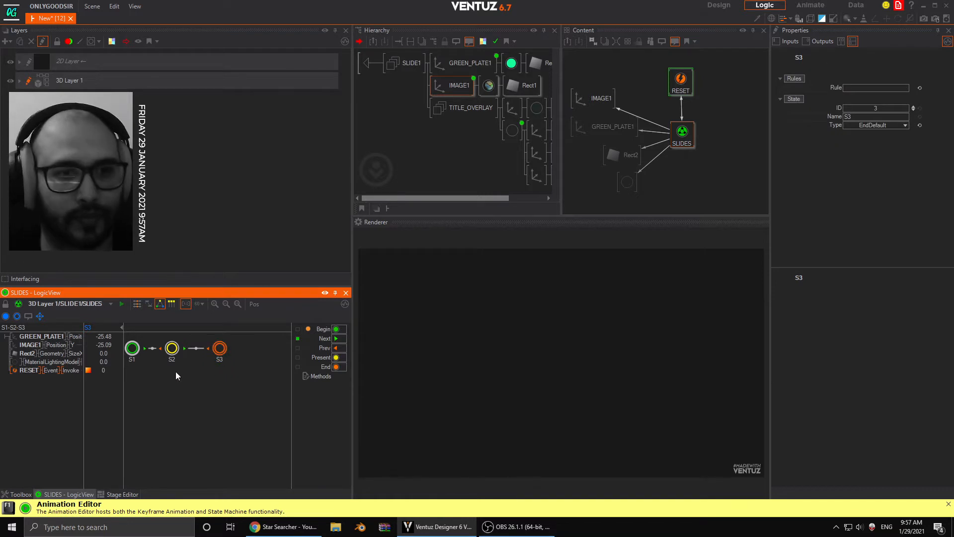
left_click(172, 349)
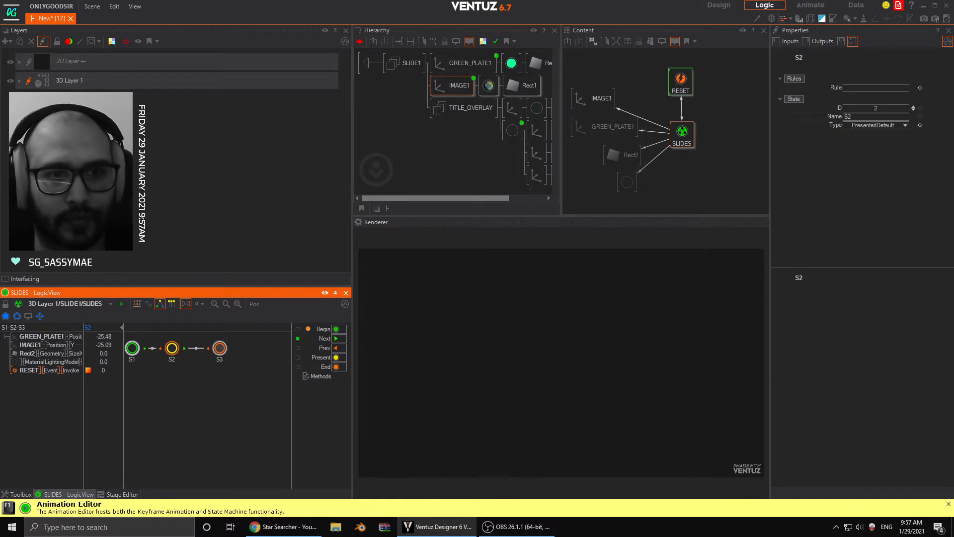
- Test the SLIDES animation's state changes by triggering its Next, End and Prev methods
left_click(683, 133)
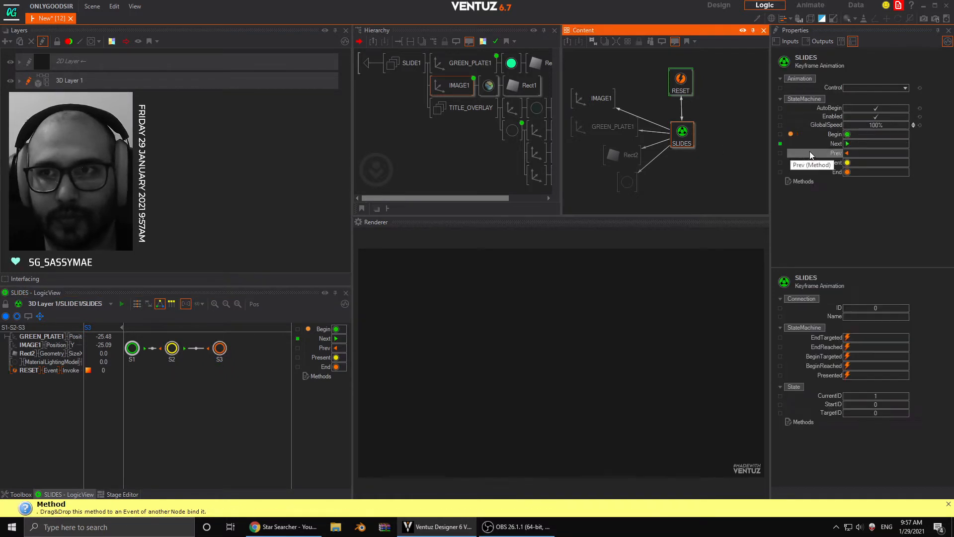
left_click(848, 144)
left_click(848, 172)
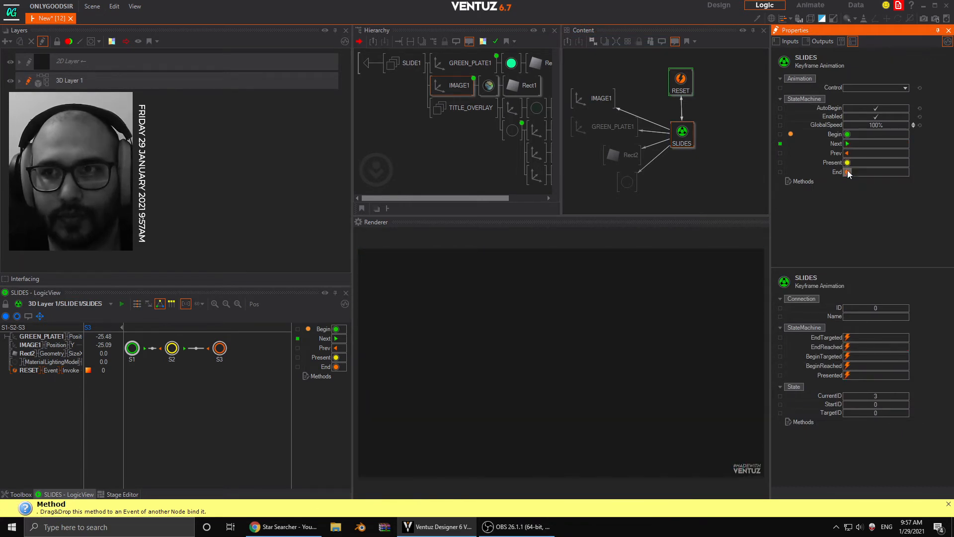
left_click(848, 144)
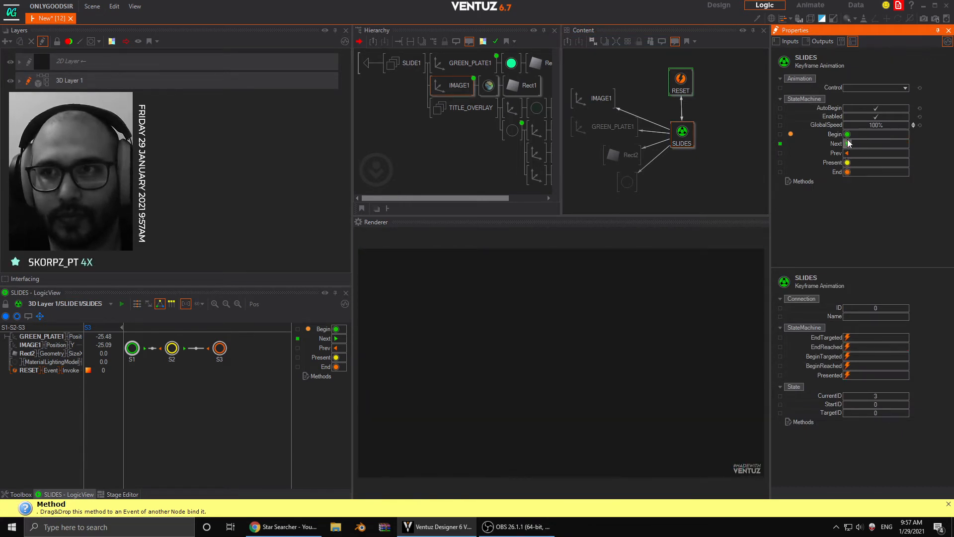
left_click(848, 153)
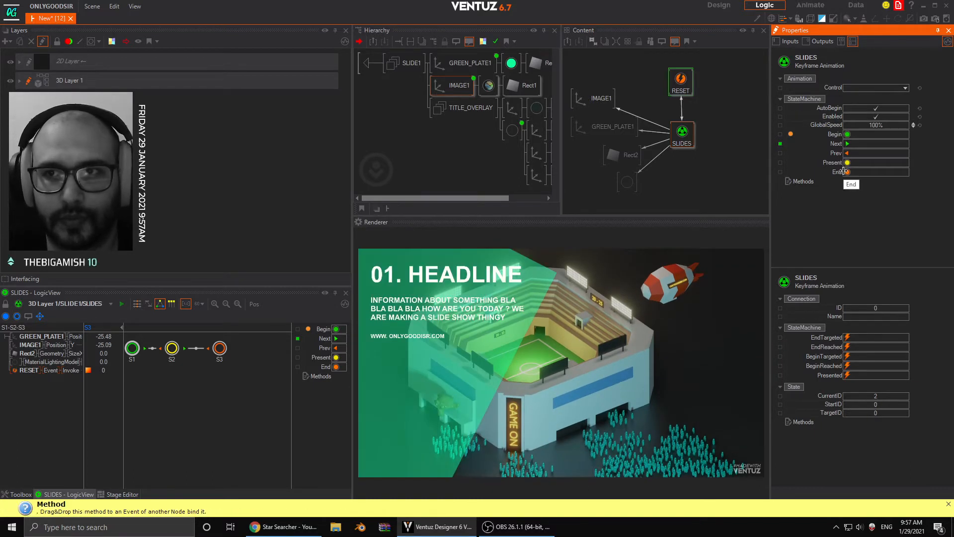
left_click_drag(844, 171, 219, 349)
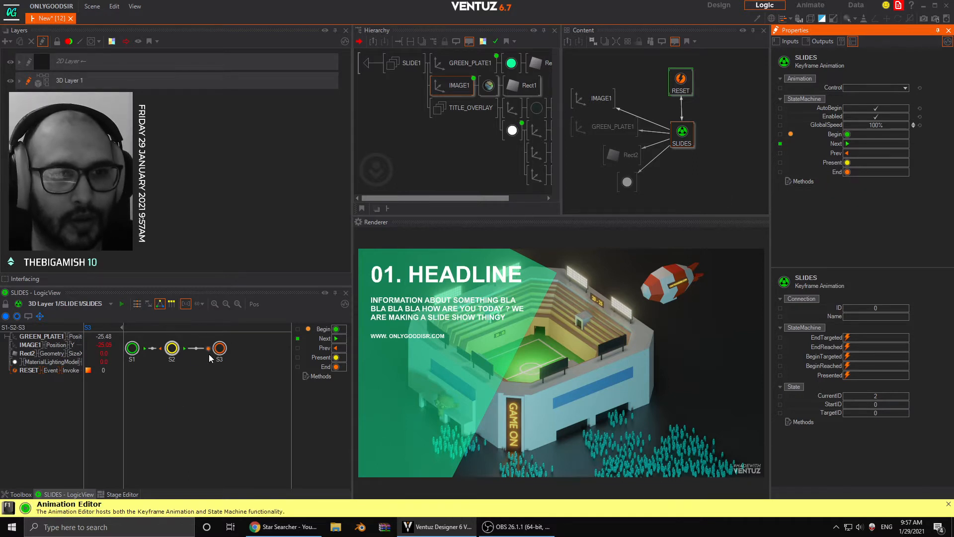
left_click(848, 172)
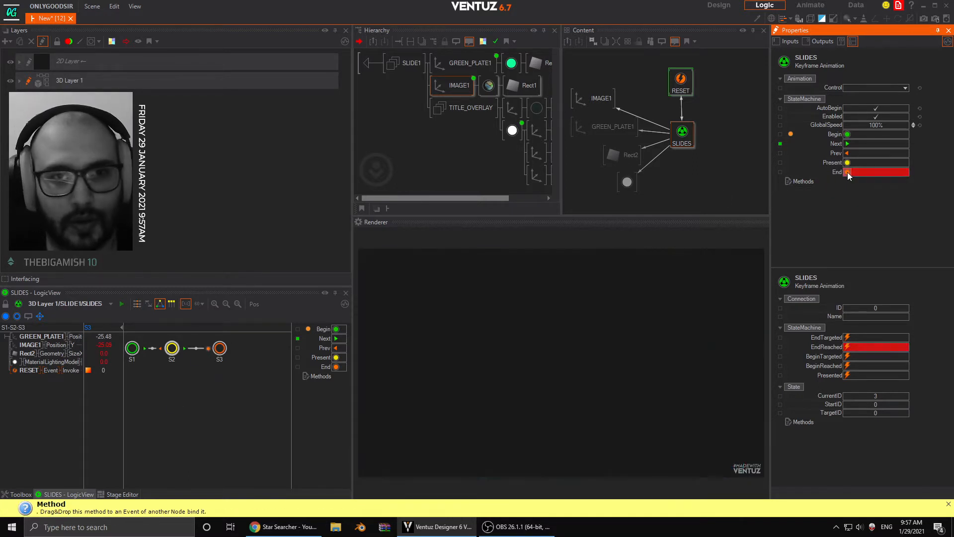
- Trigger the SLIDES animation's Next, Begin and End methods once more to check how it moves between states
left_click(850, 143)
left_click(849, 136)
left_click(849, 144)
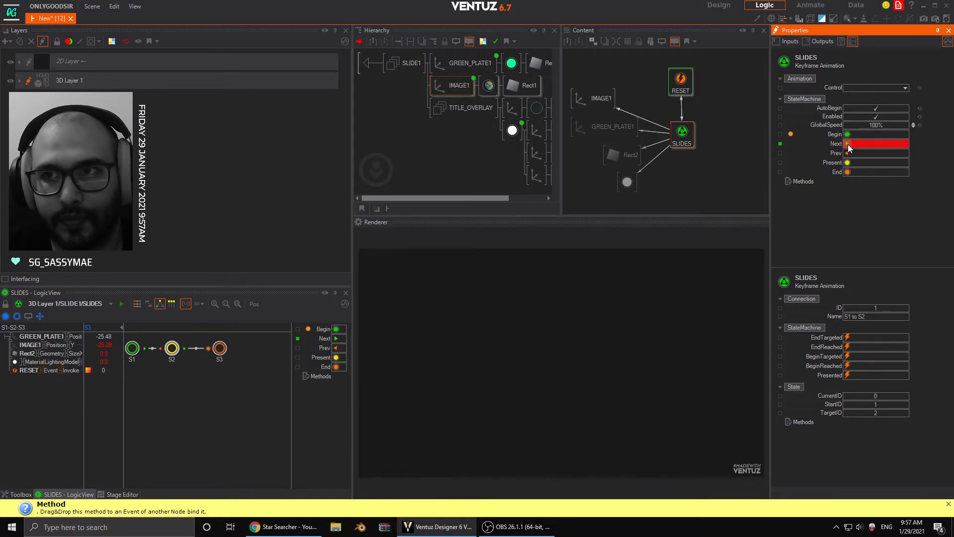
left_click(848, 172)
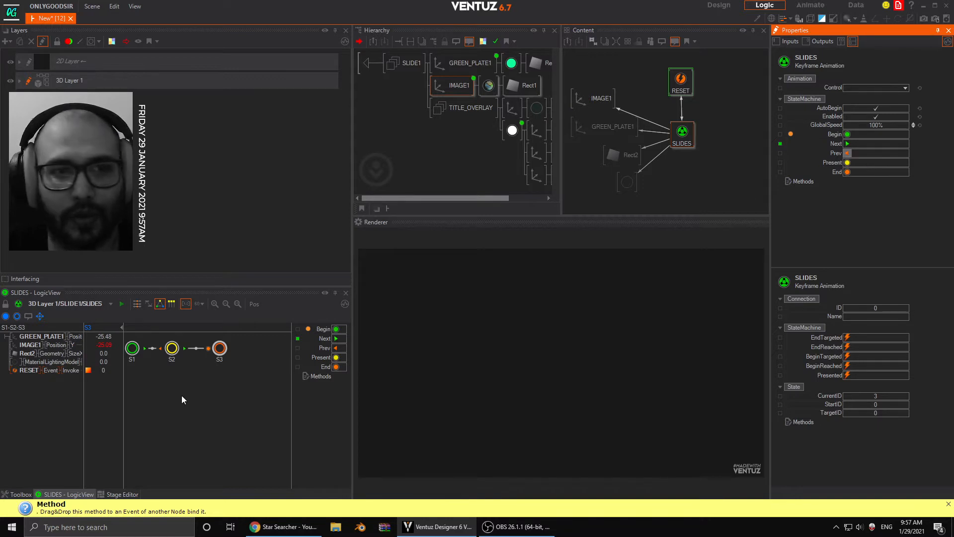
- Reposition state S3 near S2 in the SLIDES logic and show the animation's timeline
left_click_drag(211, 346, 259, 347)
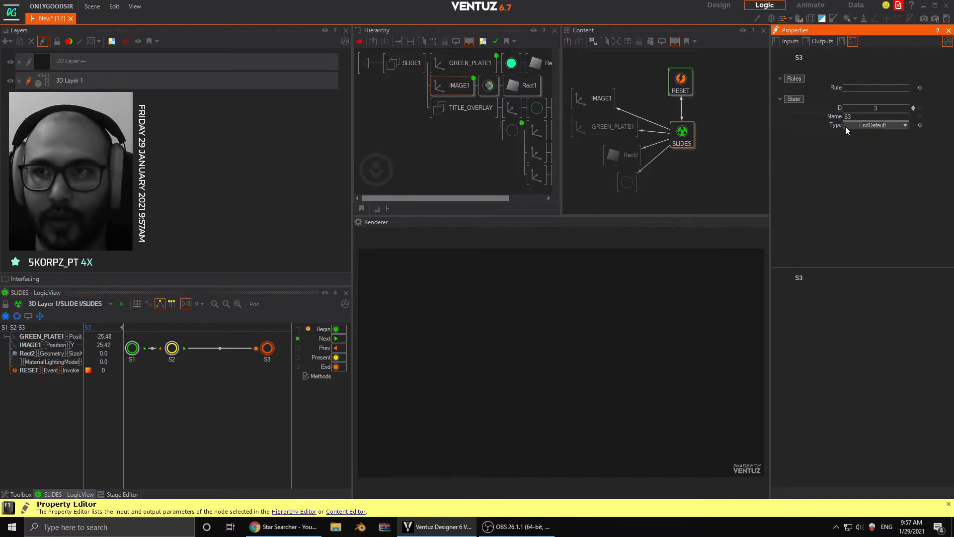
left_click(682, 135)
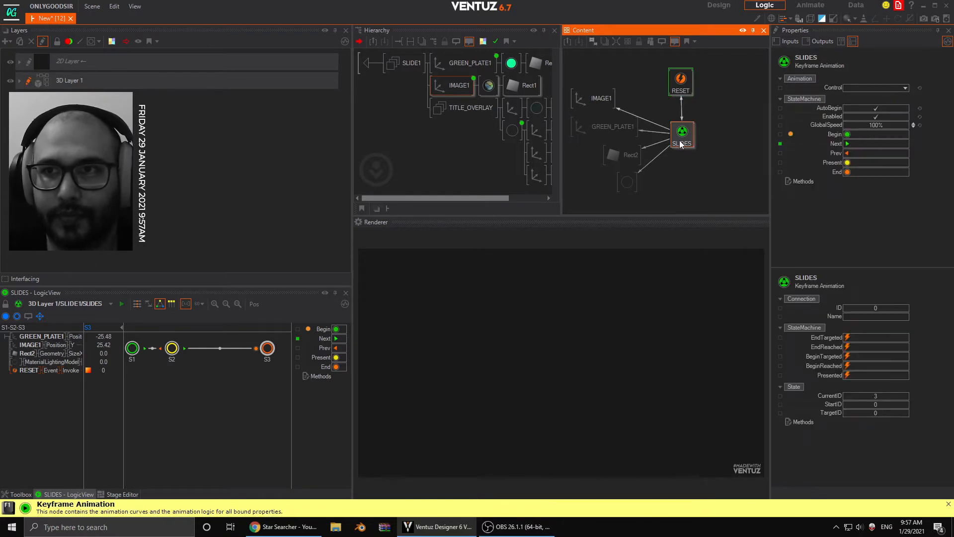
left_click_drag(847, 153, 228, 349)
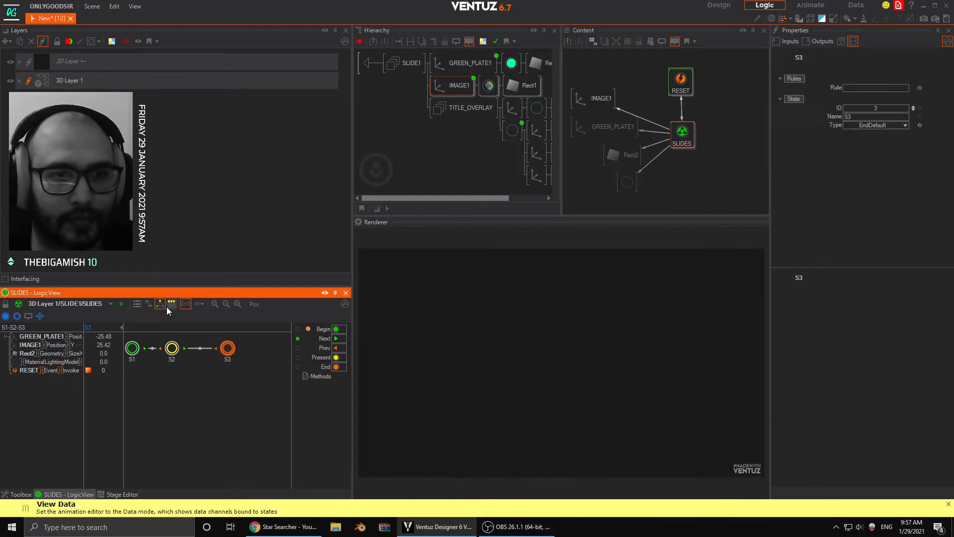
left_click(137, 304)
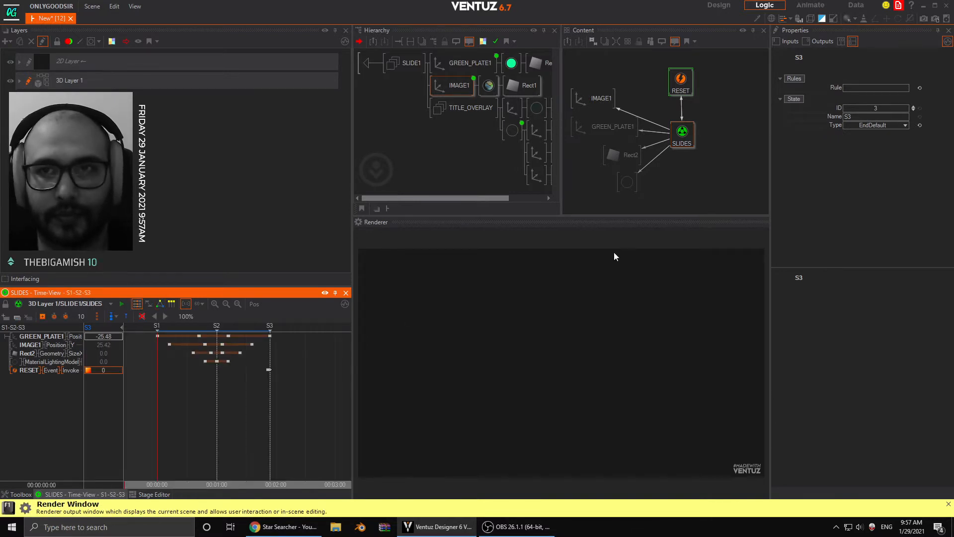
- Delete the RESET event node from the content of SLIDE1
left_click(706, 89)
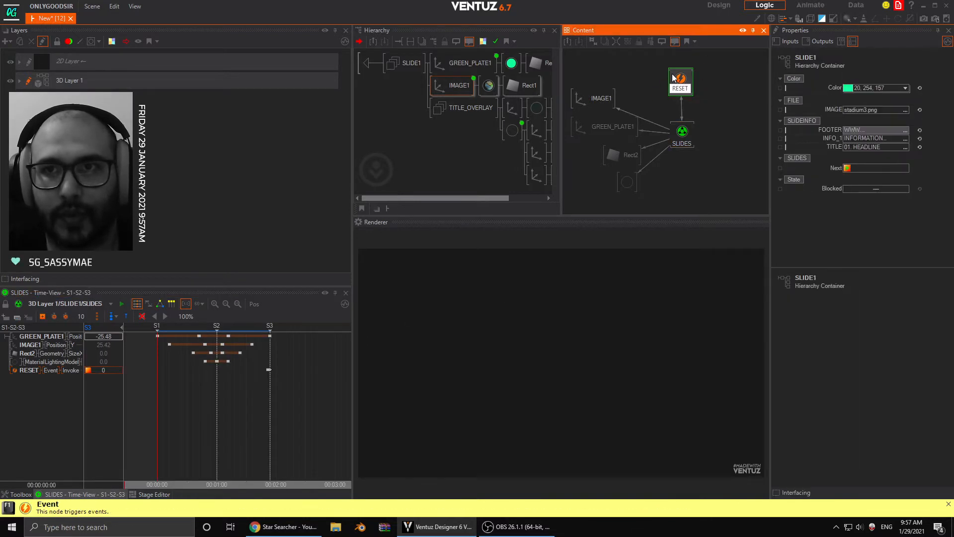
mouse_move(682, 84)
left_mouse_down()
mouse_move(663, 83)
mouse_move(682, 78)
left_mouse_up()
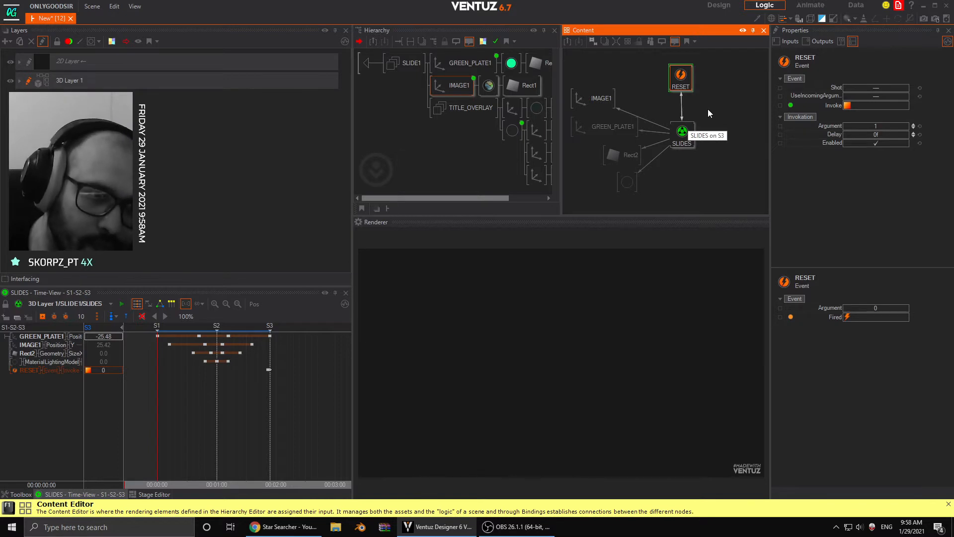
left_click(702, 95)
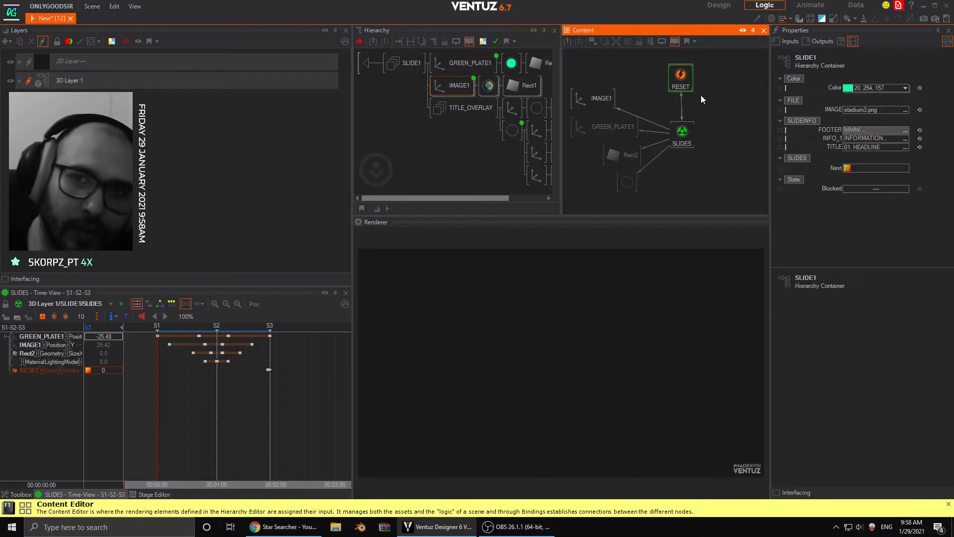
left_click(679, 89)
left_click_drag(684, 72, 686, 82)
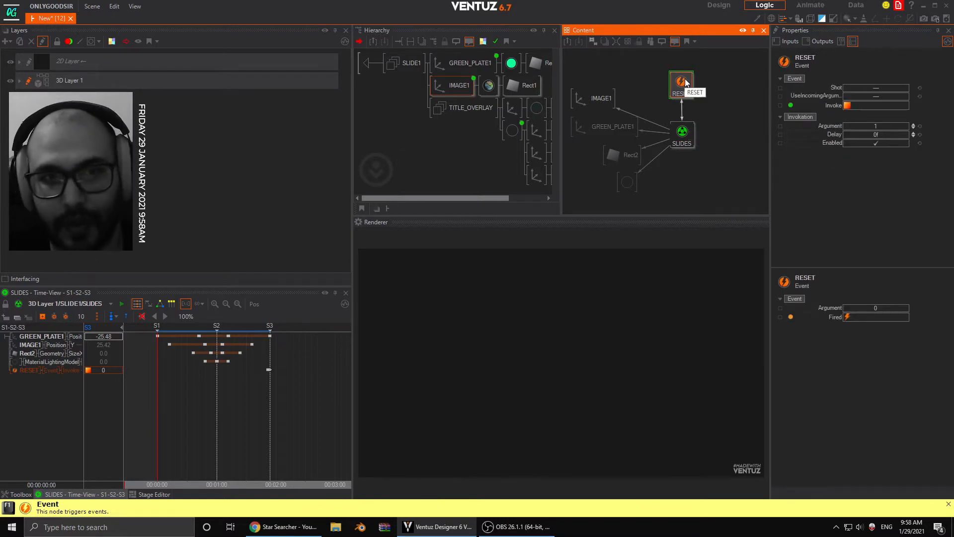
key("Delete")
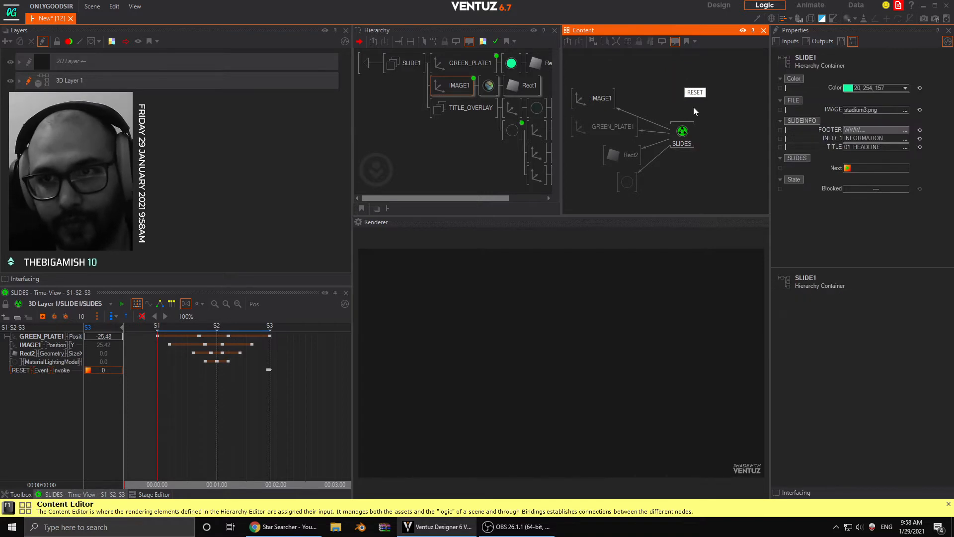
- Remove the leftover RESET Invoke keyframe and its channel from the SLIDES timeline
left_click(682, 132)
left_click(268, 371)
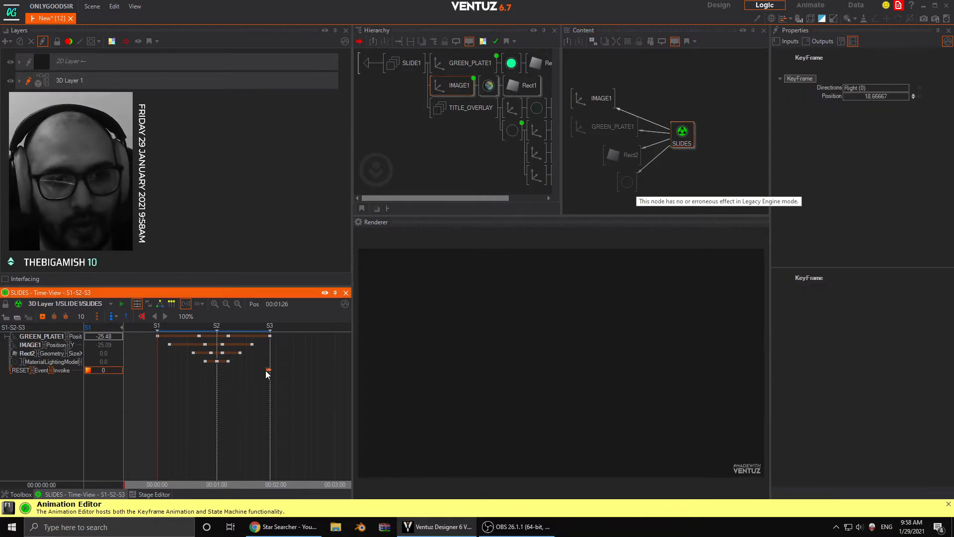
key("Delete")
left_click_drag(268, 380, 234, 377)
left_click(30, 368)
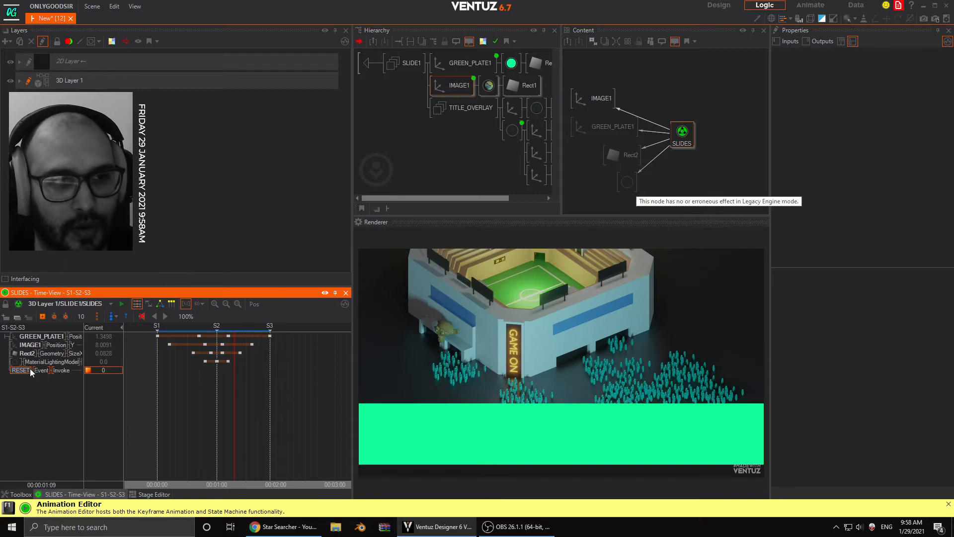
key("Delete")
left_click(497, 266)
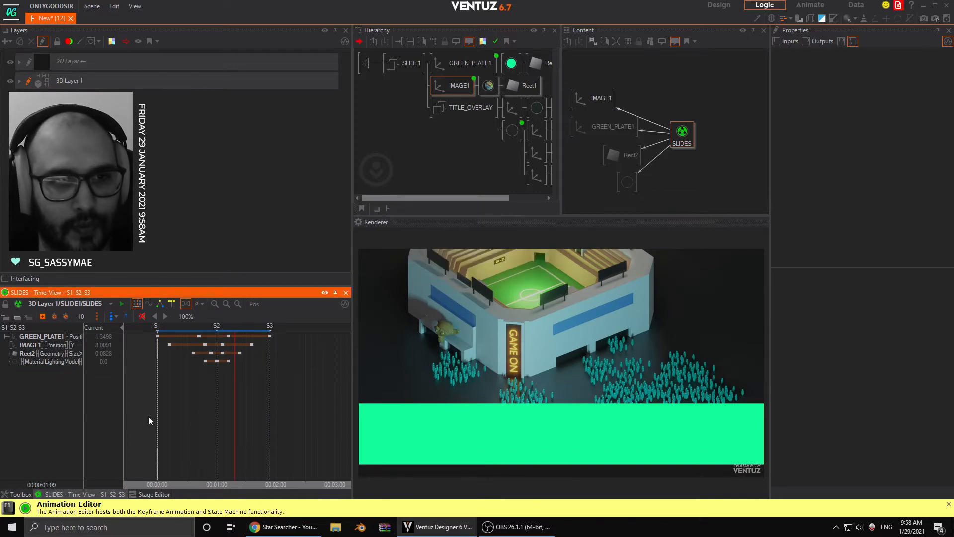
- Add a second Keyframe Animation node to the SLIDE1 content beside SLIDES
left_click_drag(149, 420, 208, 393)
left_click(678, 139)
double_click(709, 95)
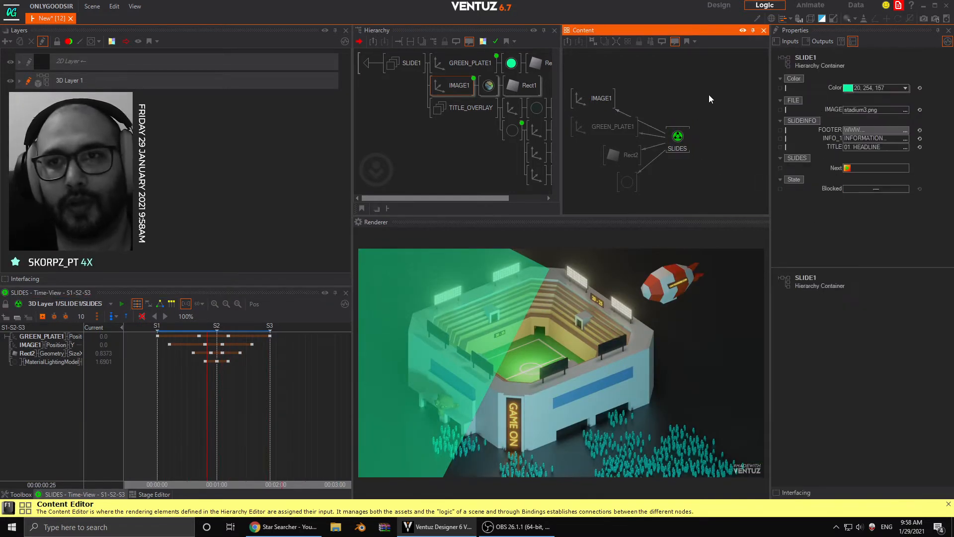
type("key")
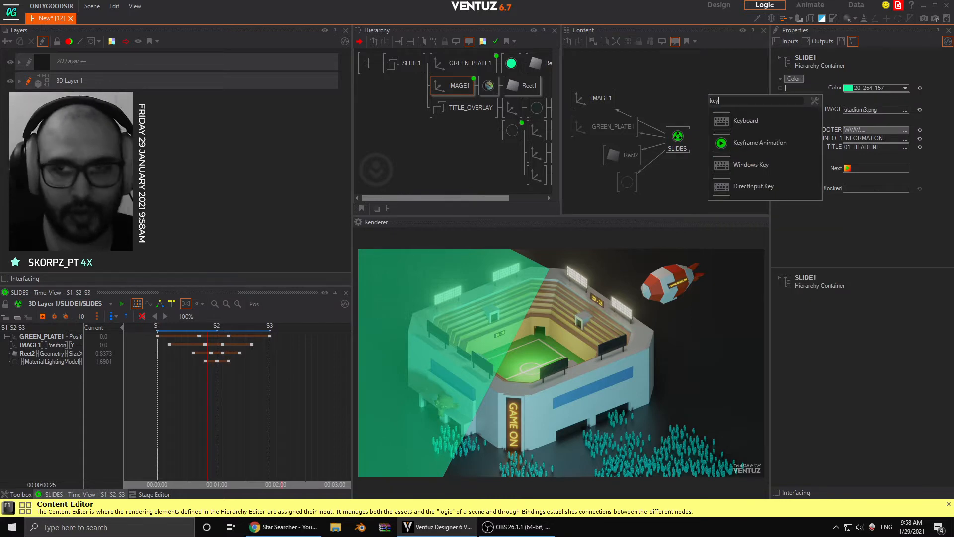
left_click(714, 137)
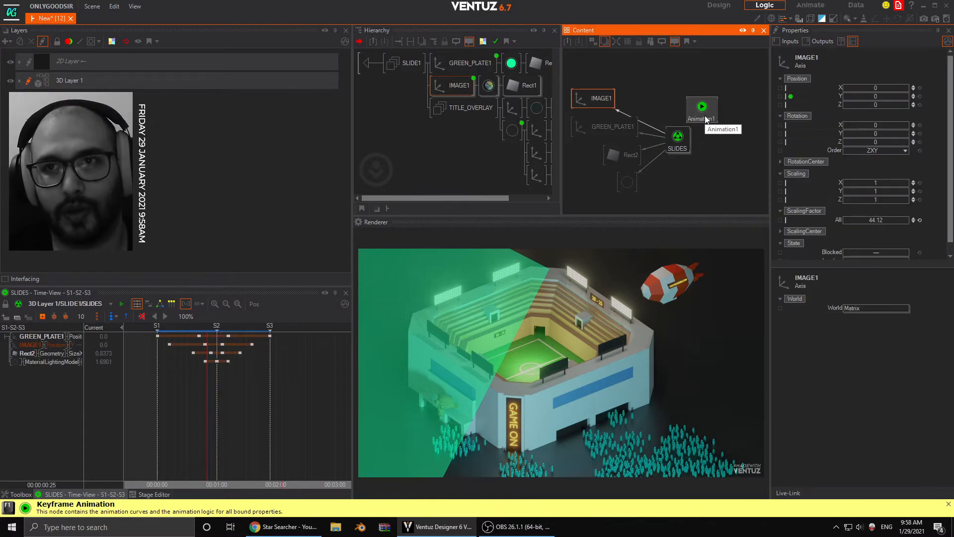
- Delete the state markers S1, S2 and S3 from the SLIDES timeline, keeping the property keyframes
left_click(677, 139)
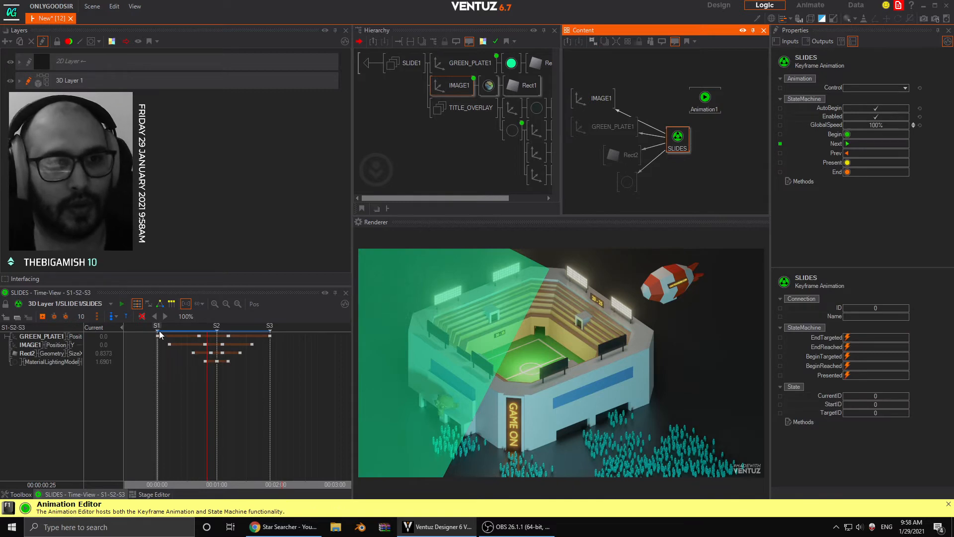
left_click(160, 332)
key("Delete")
left_click(217, 330)
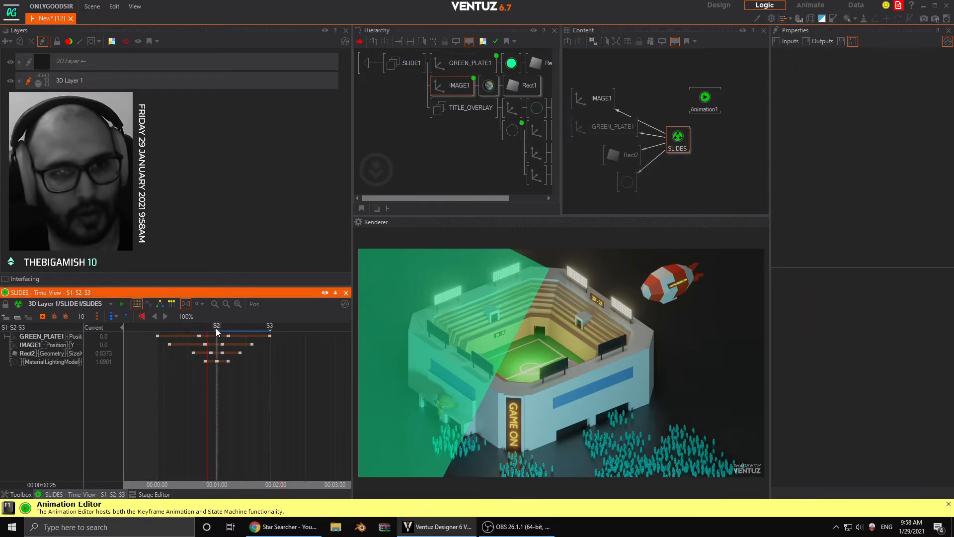
key("Delete")
left_click(272, 327)
key("Delete")
- Scrub the SLIDES timeline to preview the slide content and return to the start at 00:00:00
left_click_drag(267, 377, 215, 387)
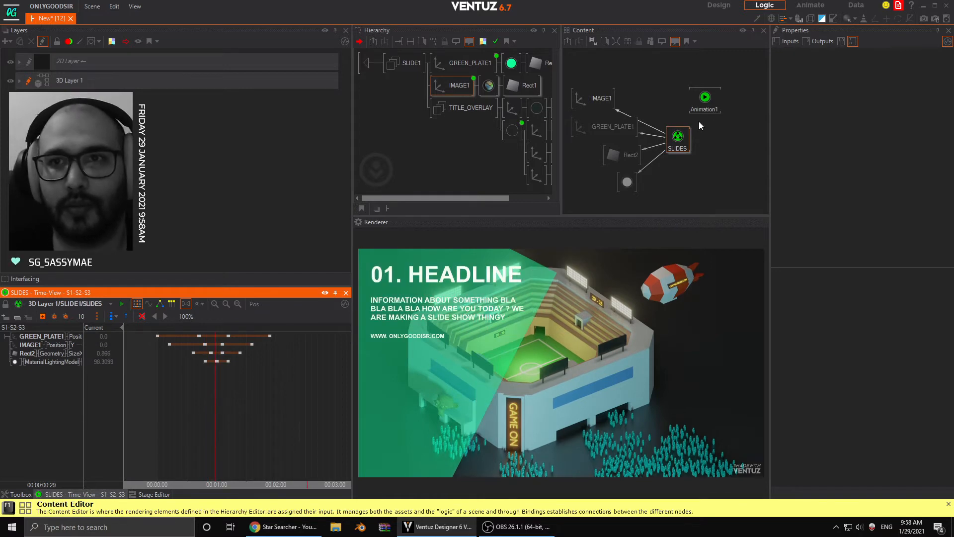
left_click(678, 139)
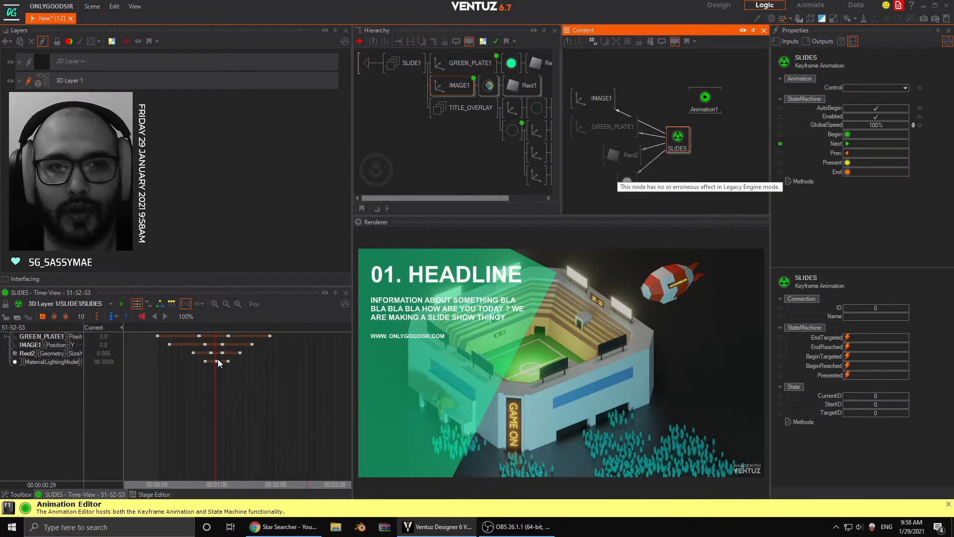
left_click_drag(178, 407, 157, 393)
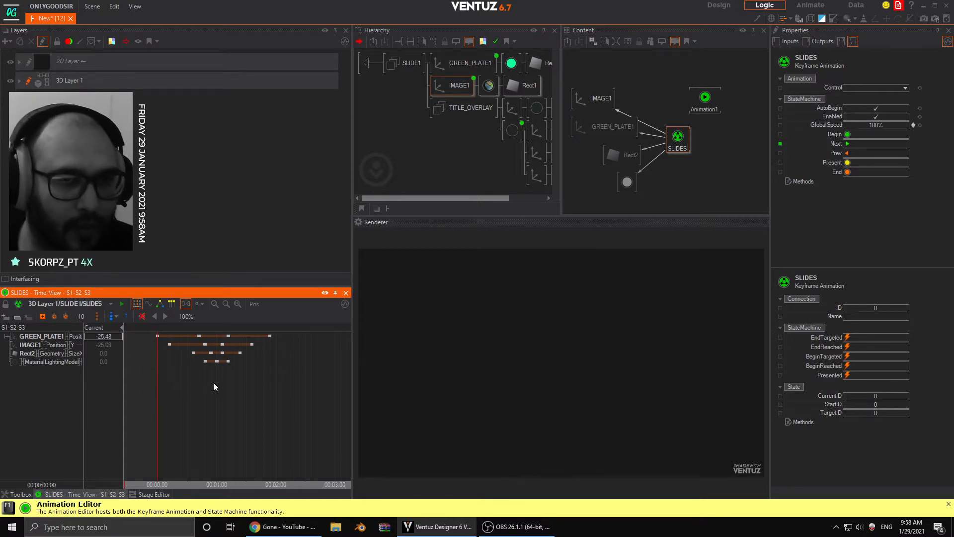
- Bind the Control input of SLIDES to the new Animation1 keyframe animation
left_click_drag(677, 137, 672, 141)
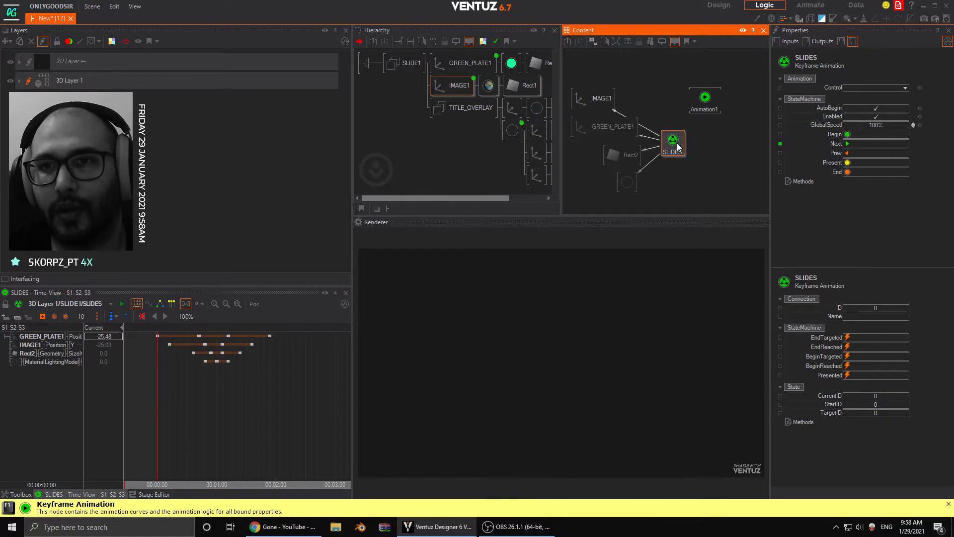
left_click_drag(695, 107, 697, 111)
left_click(673, 140)
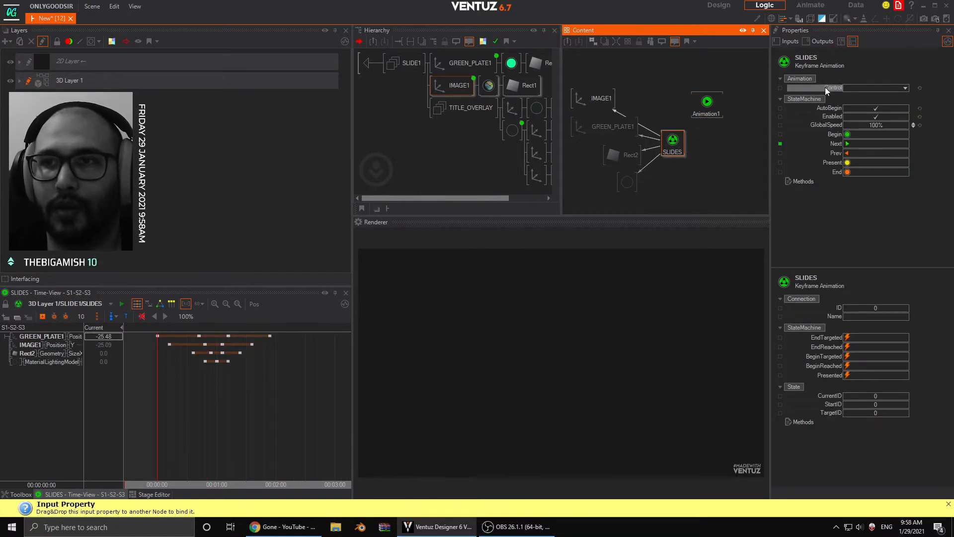
left_click_drag(821, 90, 709, 103)
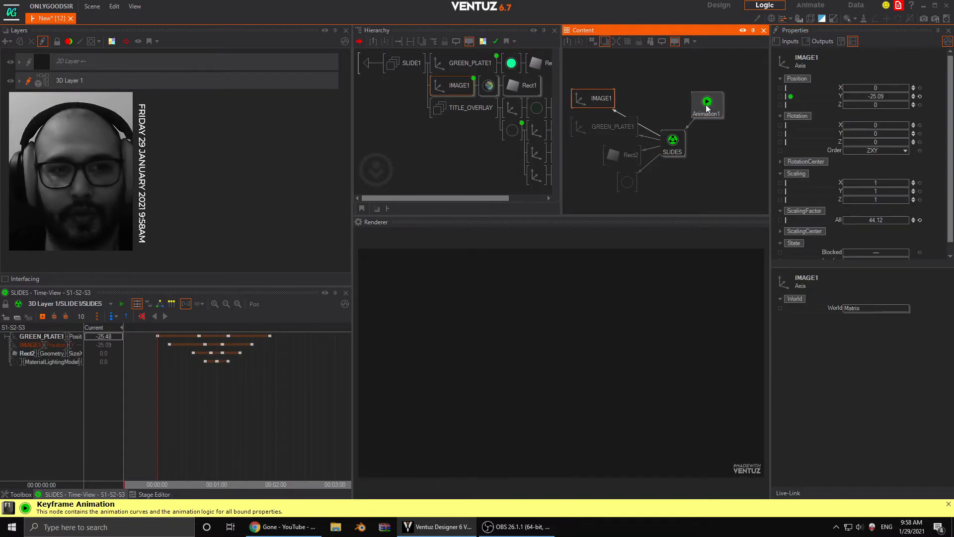
- Compare SLIDES with Animation1 and widen the channel list to examine Animation1's SLIDES Control channel
left_click(708, 104)
left_click(681, 143)
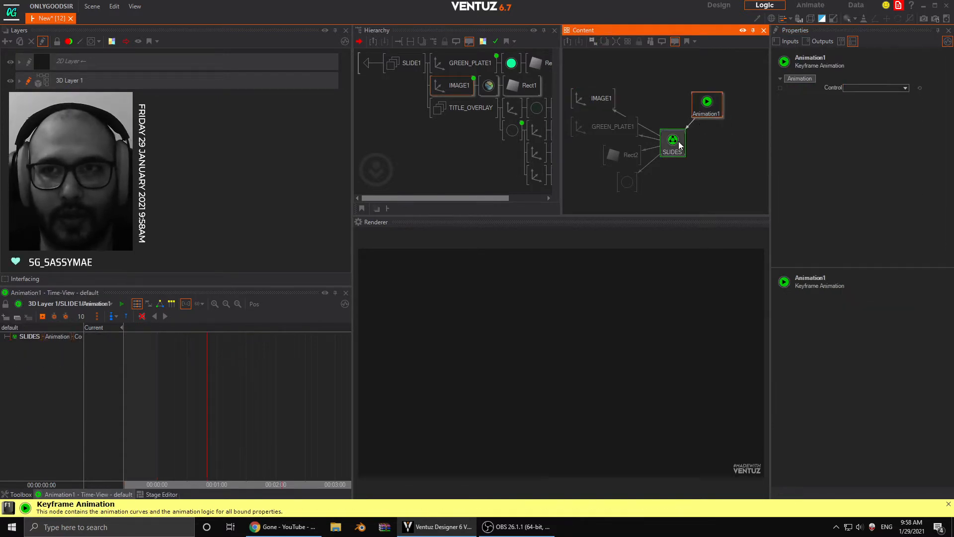
left_click(701, 111)
left_click(673, 142)
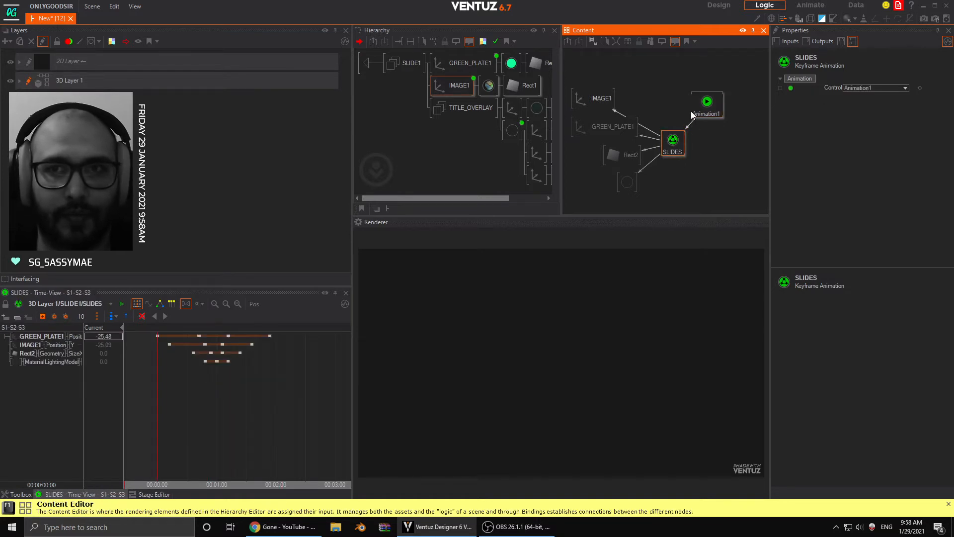
left_click(703, 111)
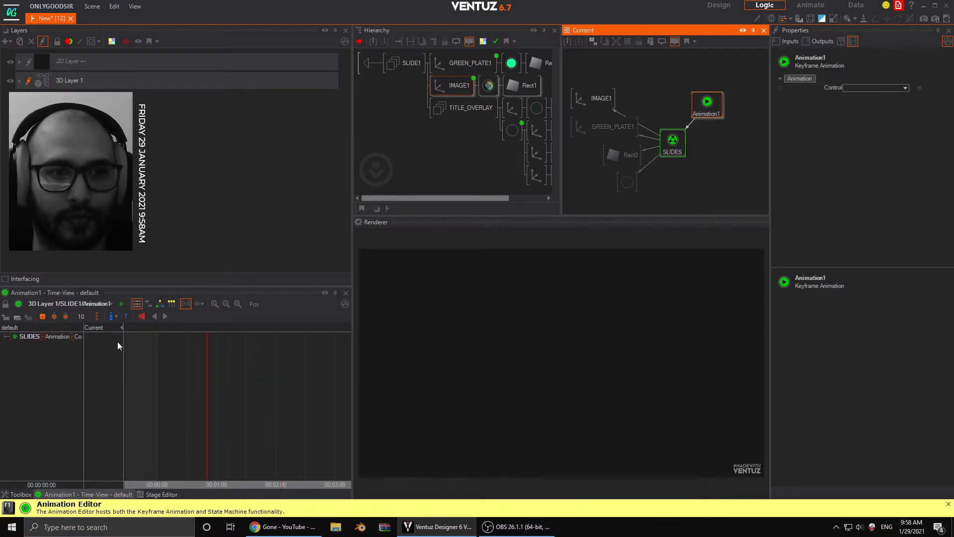
left_click_drag(82, 336, 142, 338)
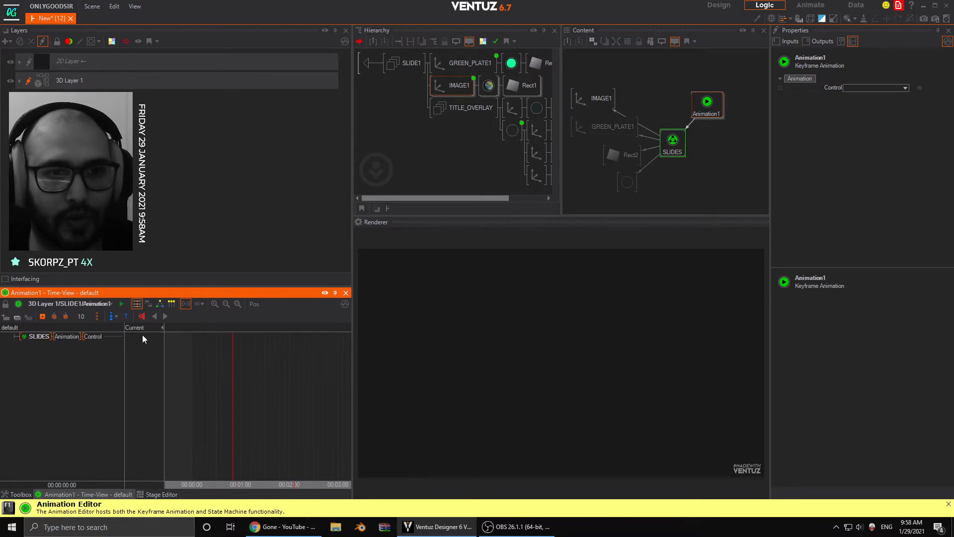
left_click(673, 143)
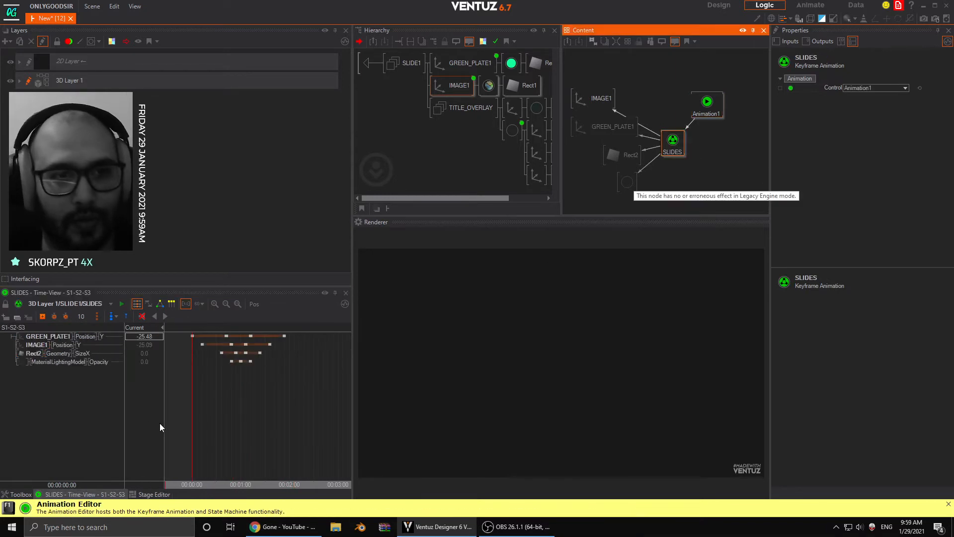
left_click_drag(201, 400, 153, 396)
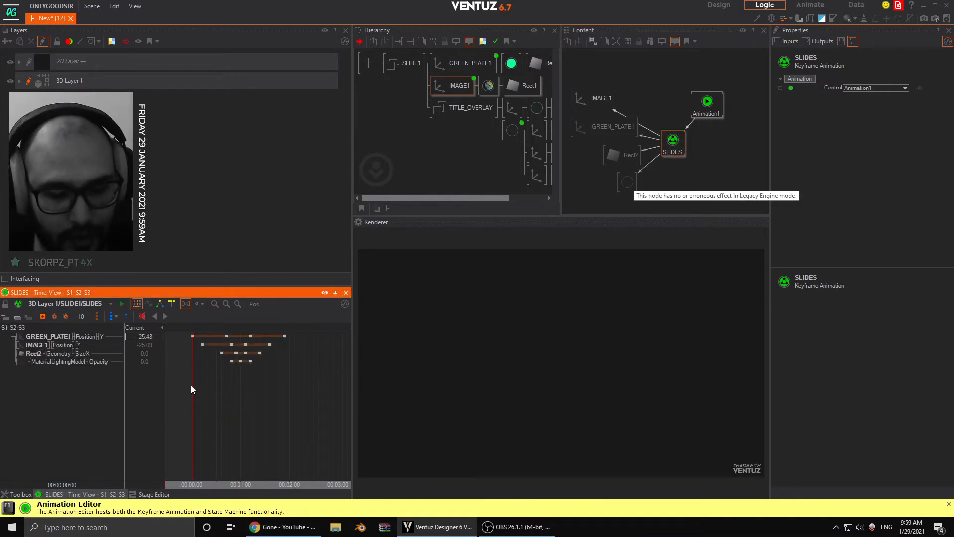
key("s")
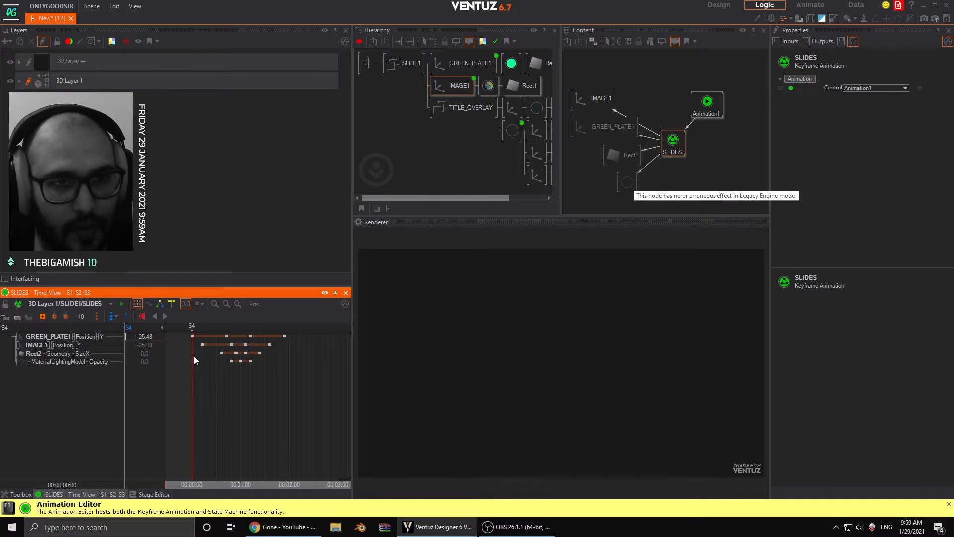
- Delete states S4, S3 and S2 from the SLIDES logic and return to the timeline
left_click(160, 304)
left_click(304, 350)
key("Delete")
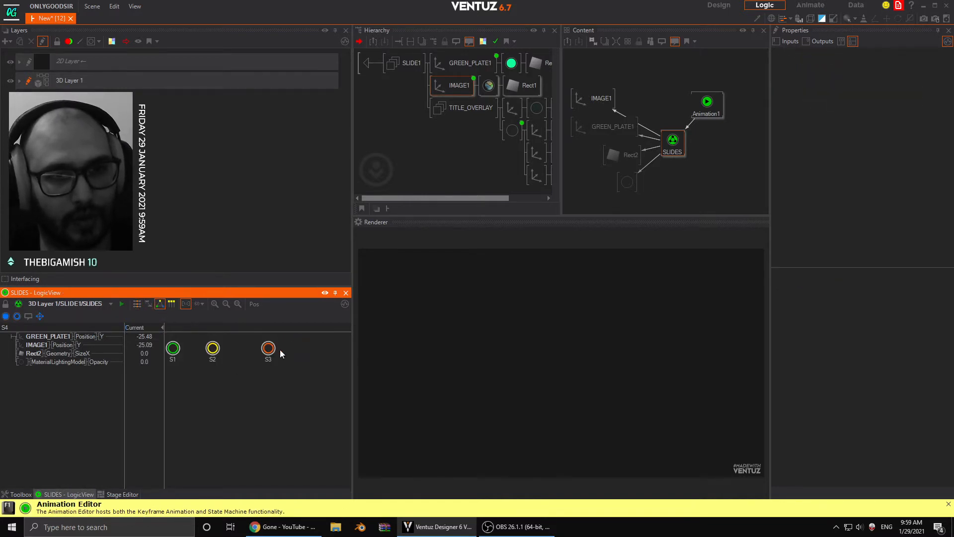
left_click(270, 351)
key("Delete")
left_click(215, 351)
key("Delete")
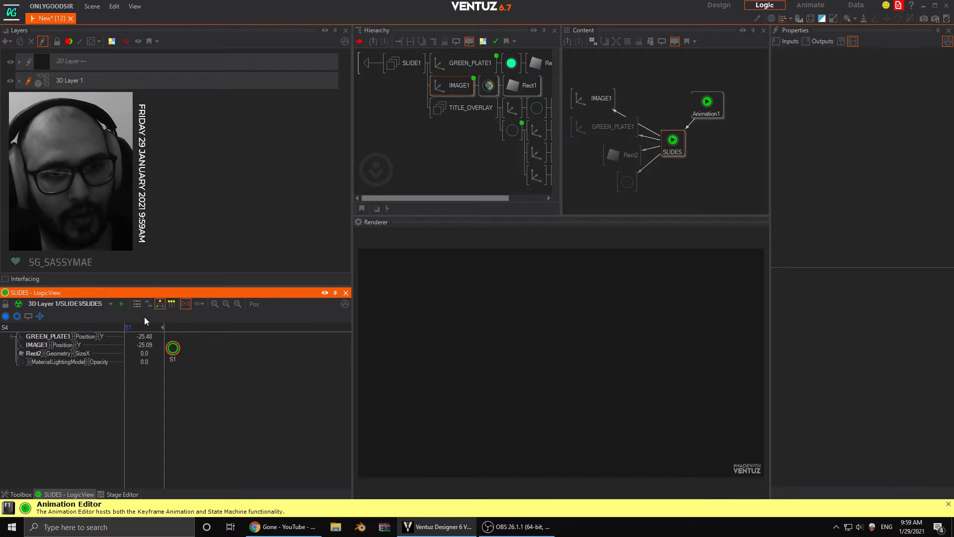
left_click(137, 304)
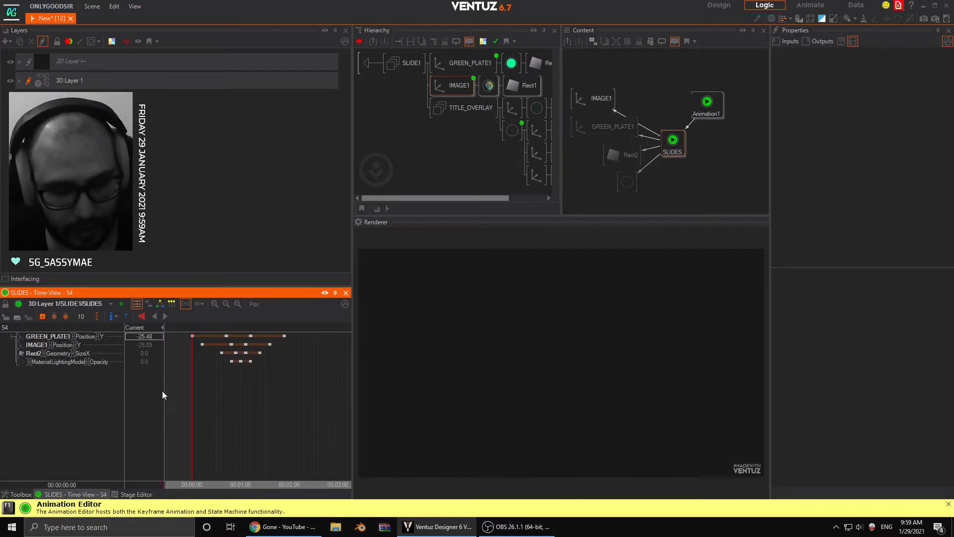
- Mark states S1, S2 and S3 at the start, middle and end of the SLIDES keyframe timeline
left_click_drag(207, 406, 284, 405)
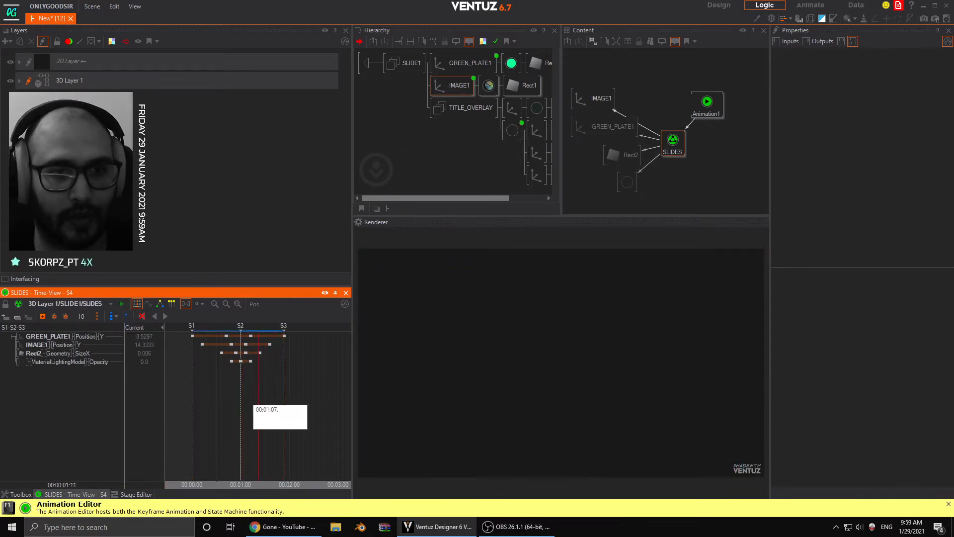
- Add a keyframe at time 0 on the SLIDES Control channel of Animation1
left_click(707, 102)
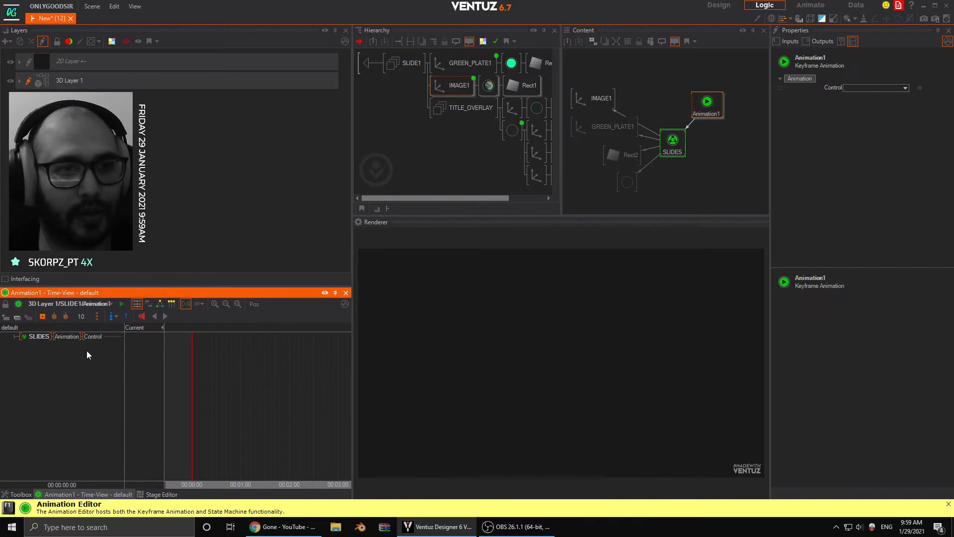
left_click(113, 316)
left_click(142, 327)
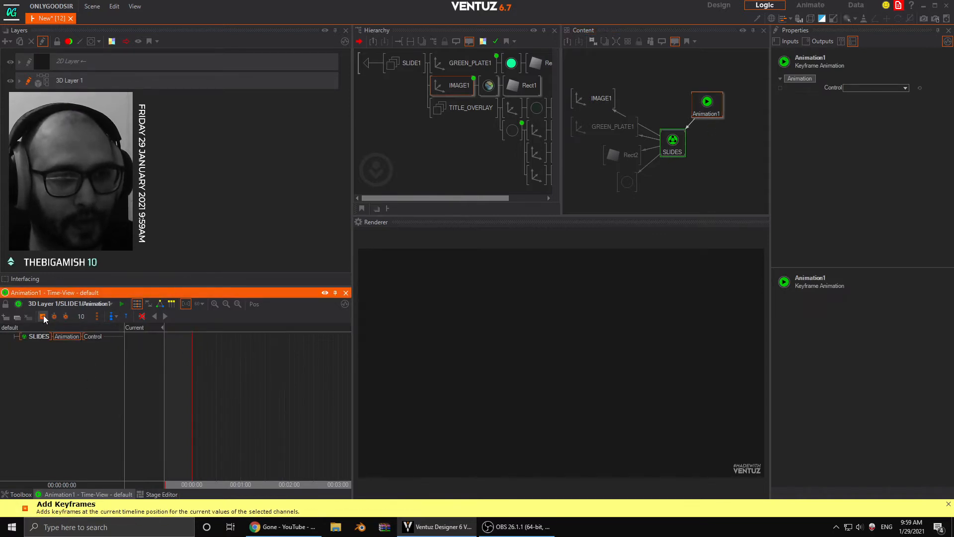
left_click(241, 375)
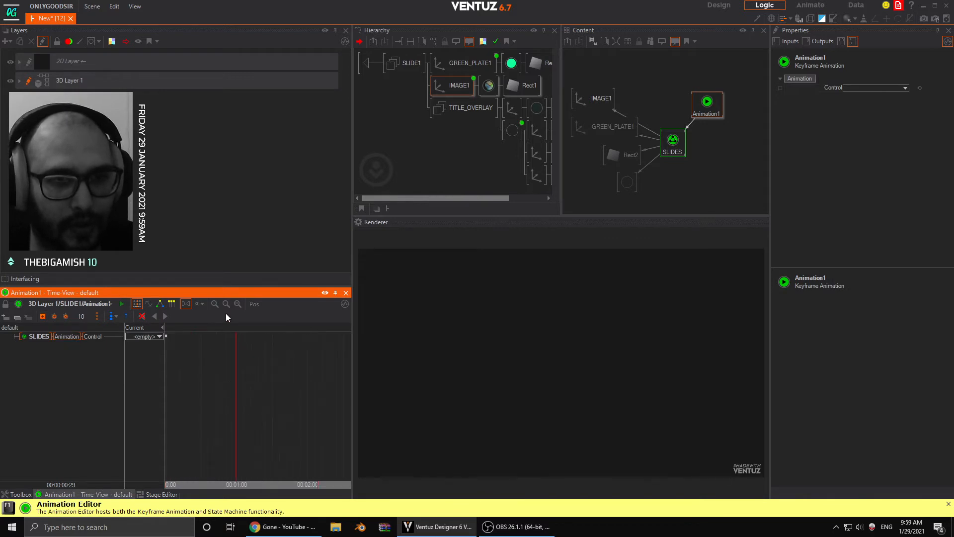
- Switch the Animation1 timeline to seconds and add Control keyframes at 1.0 s and 2.0 s
left_click(199, 304)
left_click(215, 329)
scroll(232, 455, "down", 3)
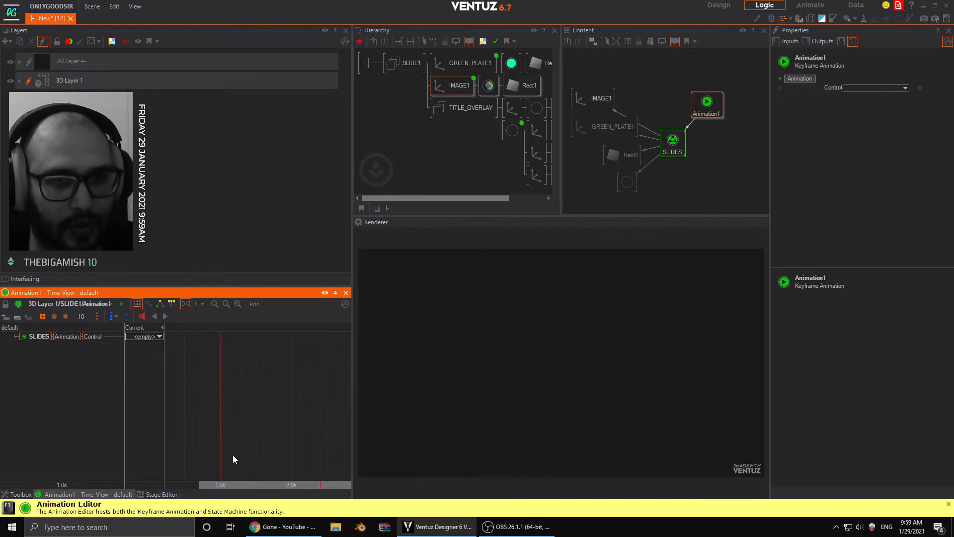
scroll(234, 452, "up", 2)
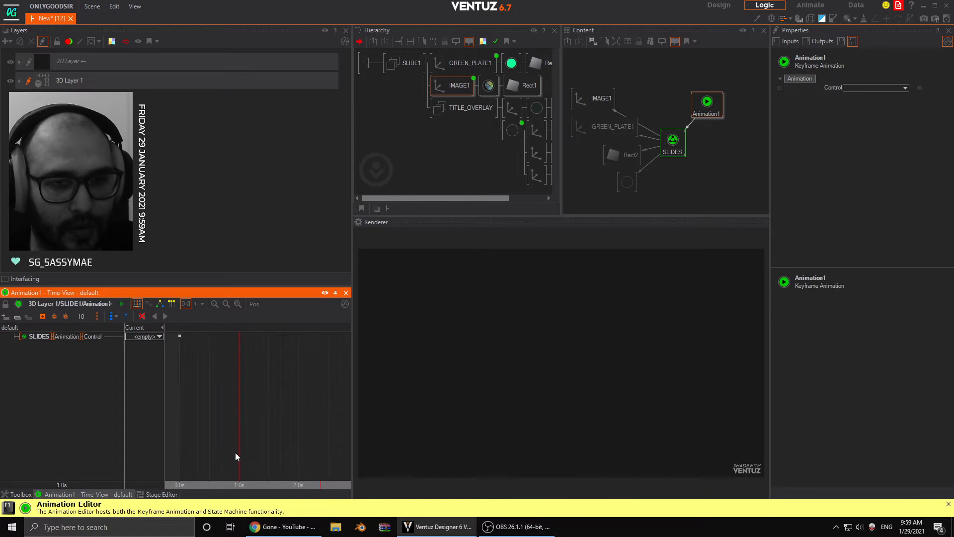
mouse_move(235, 449)
left_mouse_down()
mouse_move(200, 441)
mouse_move(234, 447)
left_mouse_up()
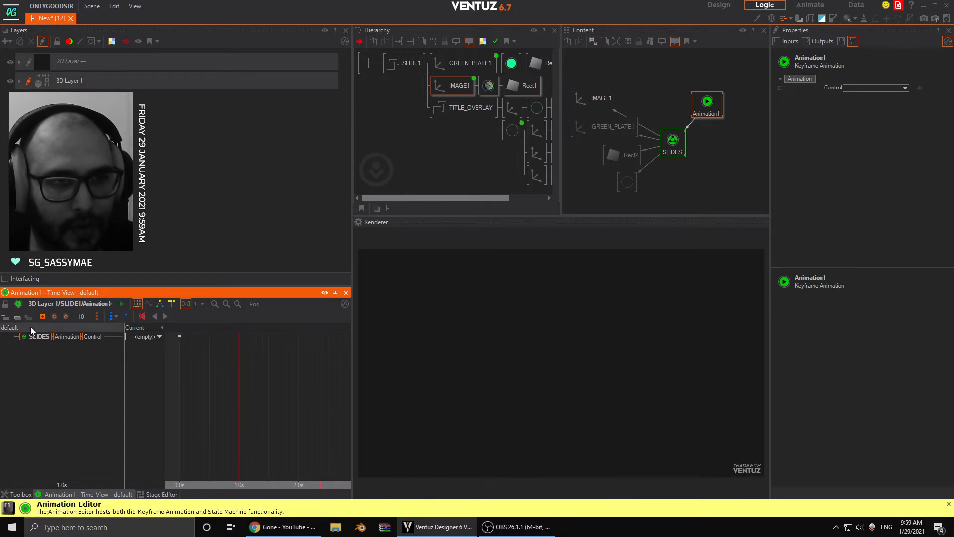
left_click(43, 316)
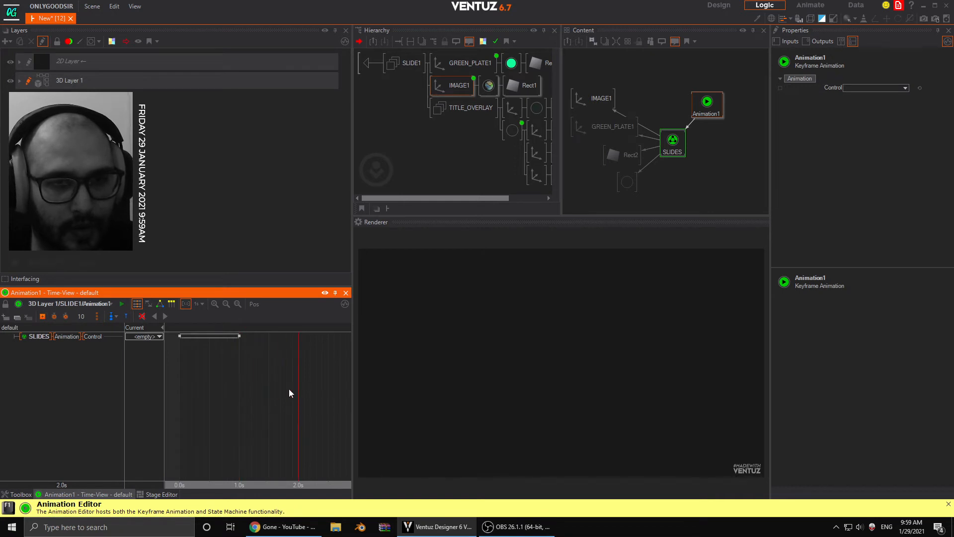
left_click(42, 316)
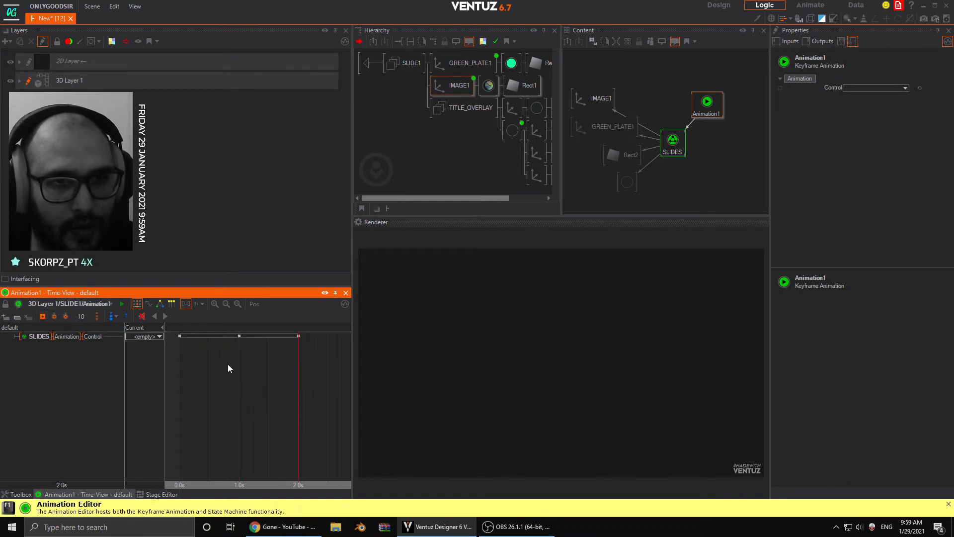
- Assign state S1 to the Control keyframe at 0.0 s
left_click(240, 337)
right_click(181, 336)
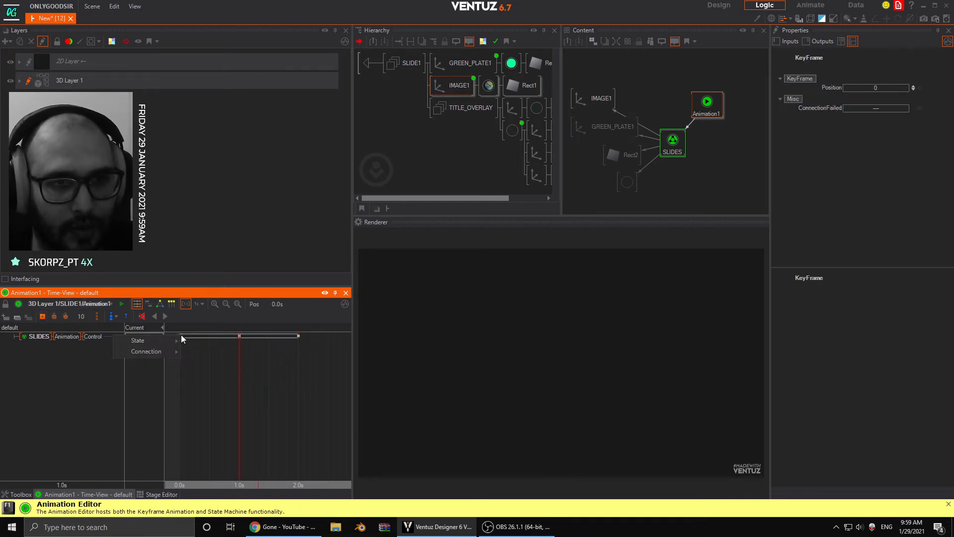
left_click(195, 344)
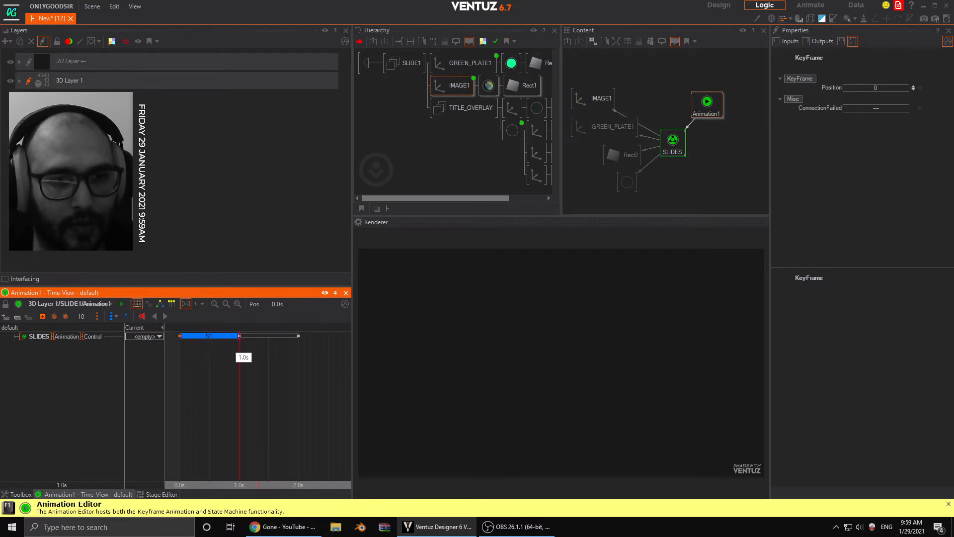
right_click(239, 337)
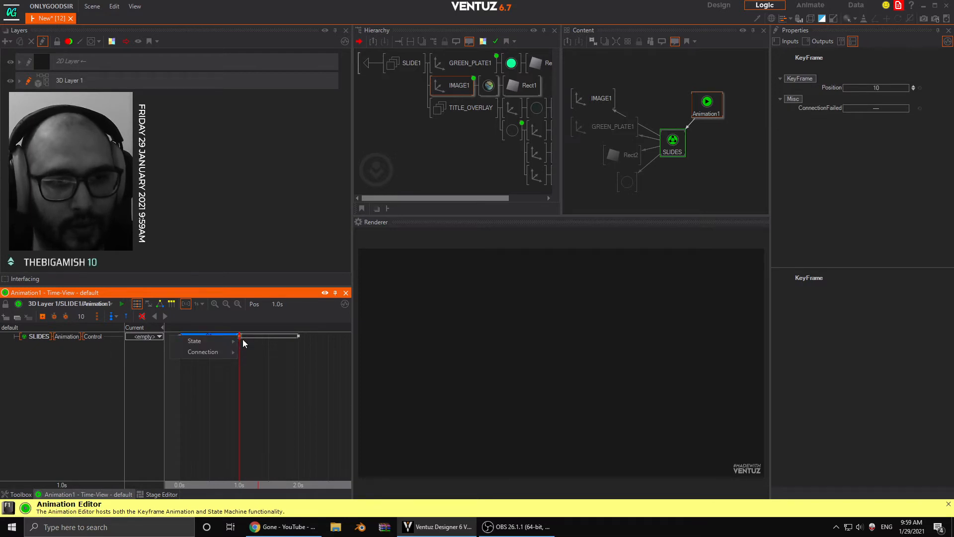
left_click(170, 340)
- Assign the connection S1 to S2 to the 0.0 s Control keyframe and S2 to S3 to the 1.0 s keyframe
right_click(181, 336)
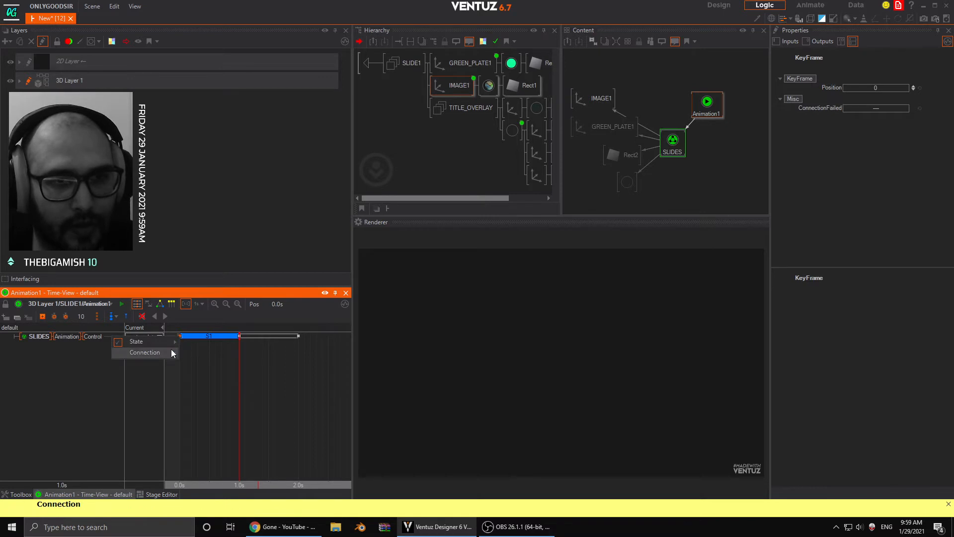
mouse_move(171, 349)
left_click(220, 357)
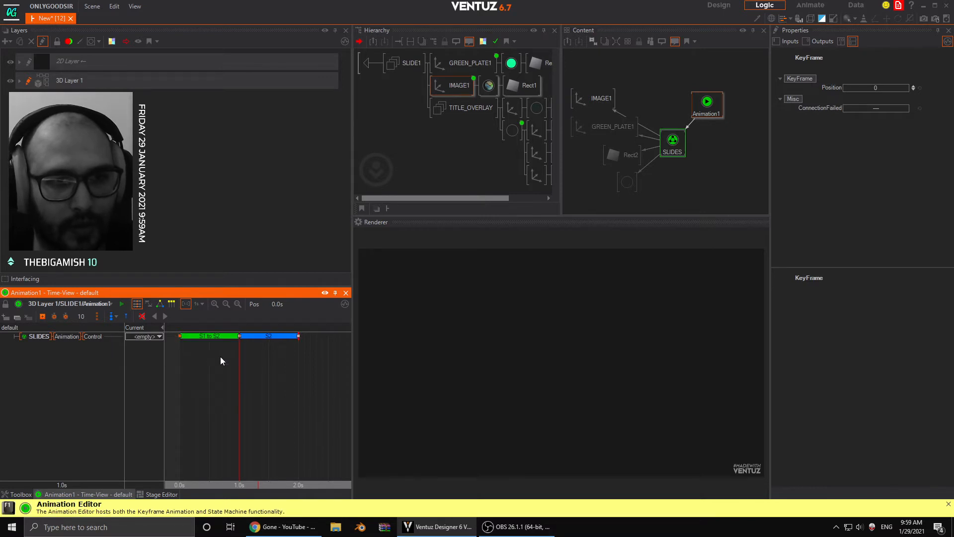
right_click(239, 336)
mouse_move(234, 352)
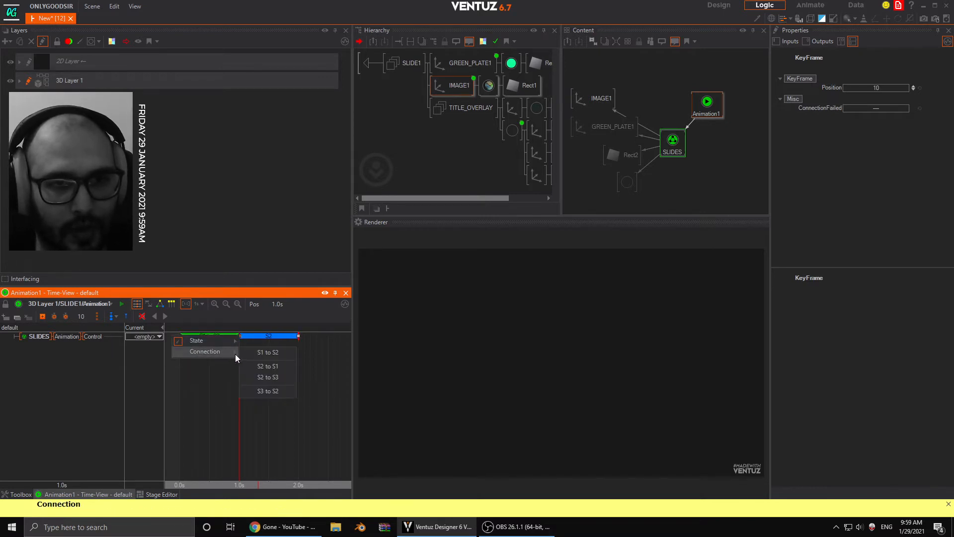
left_click(281, 377)
- Create state marks S1, S2 and S3 in Animation1 at 0.0 s, 1.0 s and 2.0 s
mouse_move(179, 380)
left_mouse_down()
mouse_move(298, 388)
mouse_move(179, 388)
left_mouse_up()
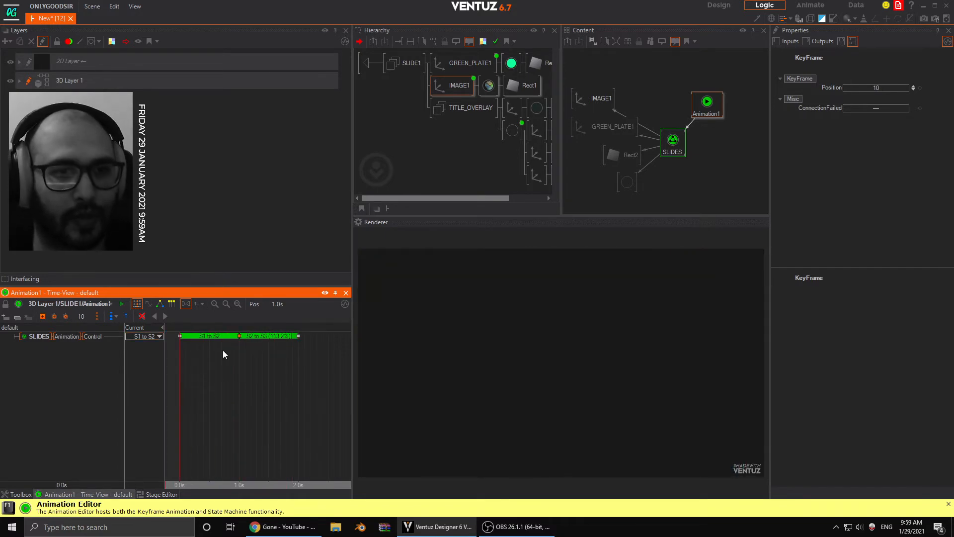
left_click(116, 317)
left_click(211, 377)
left_click_drag(211, 381, 147, 371)
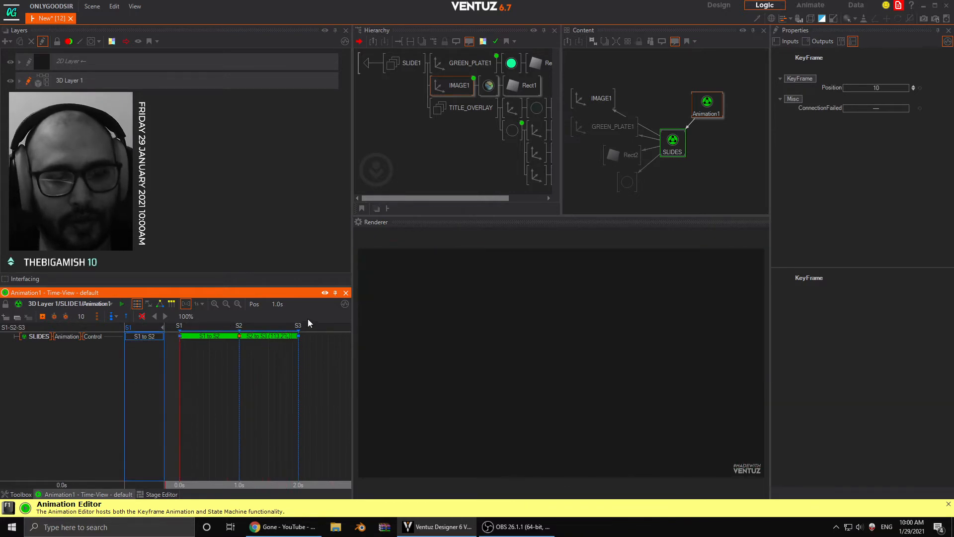
- Move the Animation1 node level with SLIDES and scrub the SLIDES and Animation1 timelines to compare them
left_click_drag(713, 106, 720, 139)
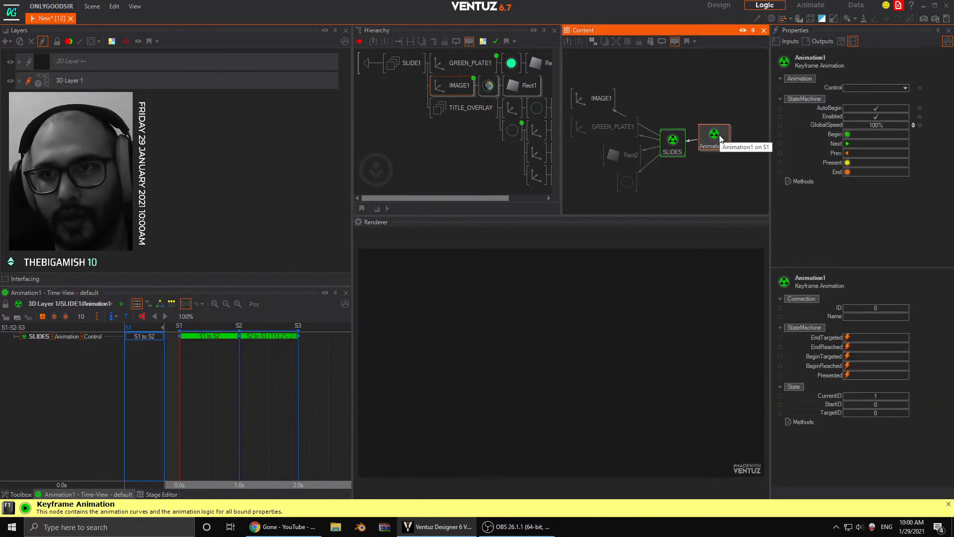
left_click(669, 154)
left_click_drag(222, 408, 231, 357)
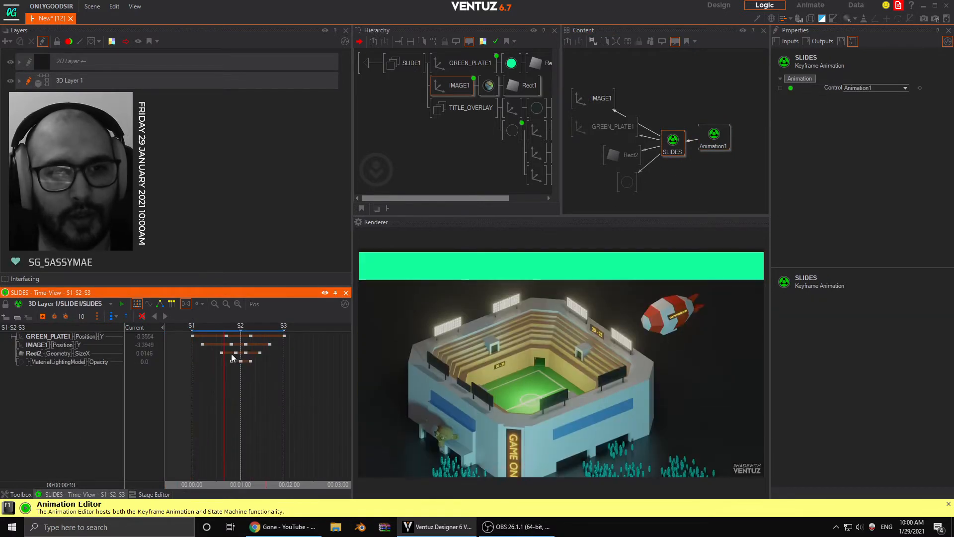
left_click(714, 137)
mouse_move(181, 338)
left_mouse_down()
mouse_move(181, 348)
mouse_move(256, 349)
mouse_move(180, 351)
left_mouse_up()
- Test Animation1 by triggering Next through its states, then Begin and Next again
left_click(716, 140)
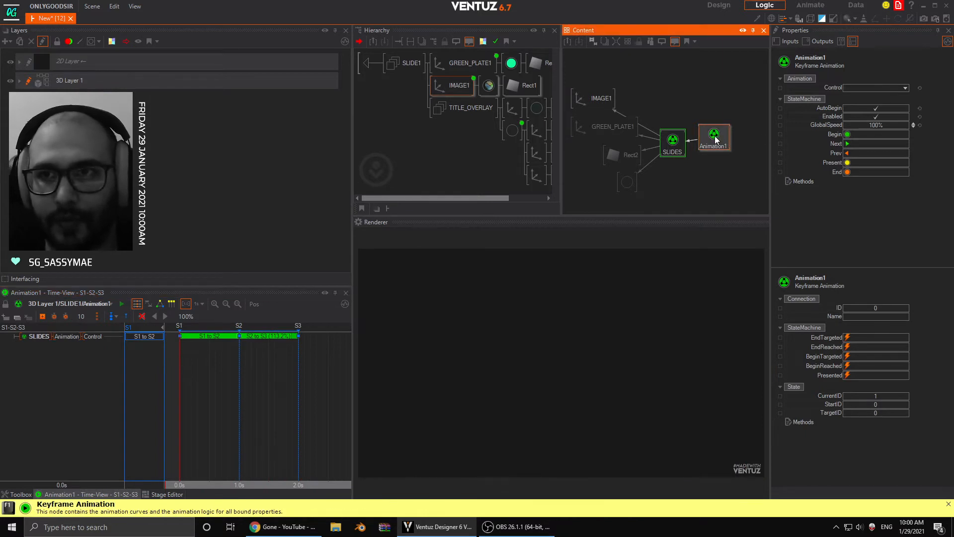
left_click(848, 144)
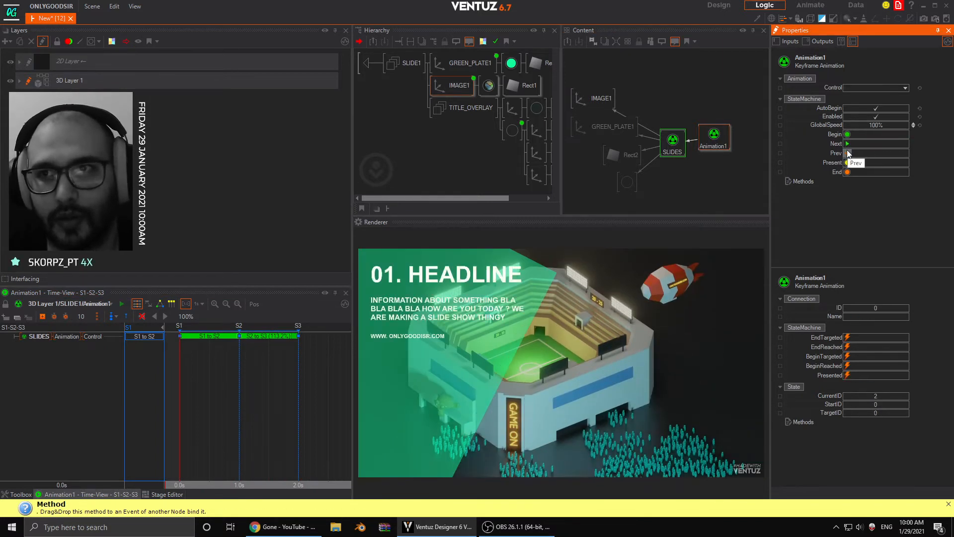
left_click(849, 144)
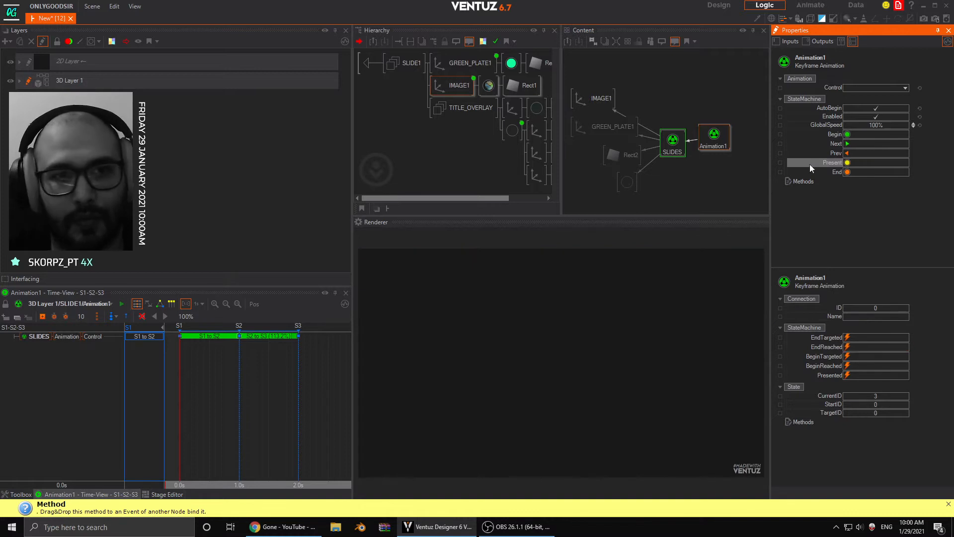
left_click(848, 134)
left_click(849, 144)
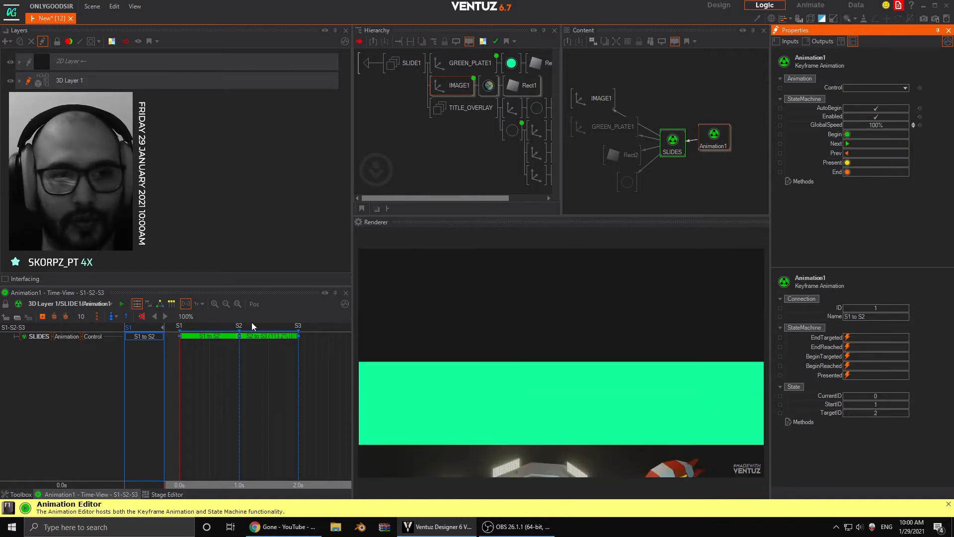
- In Animation1's state logic, move state S1 slightly lower and rename it BEGIN
left_click(159, 304)
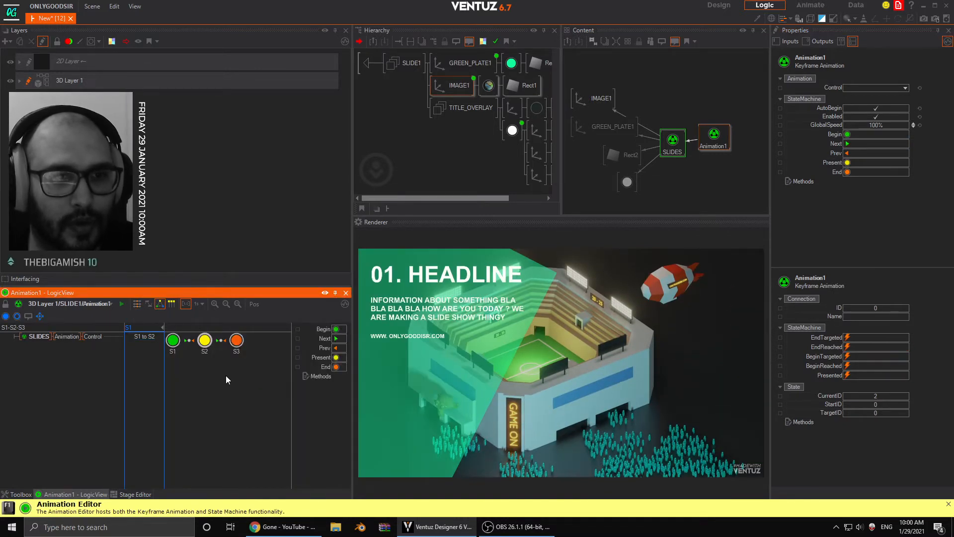
left_click_drag(178, 349, 179, 365)
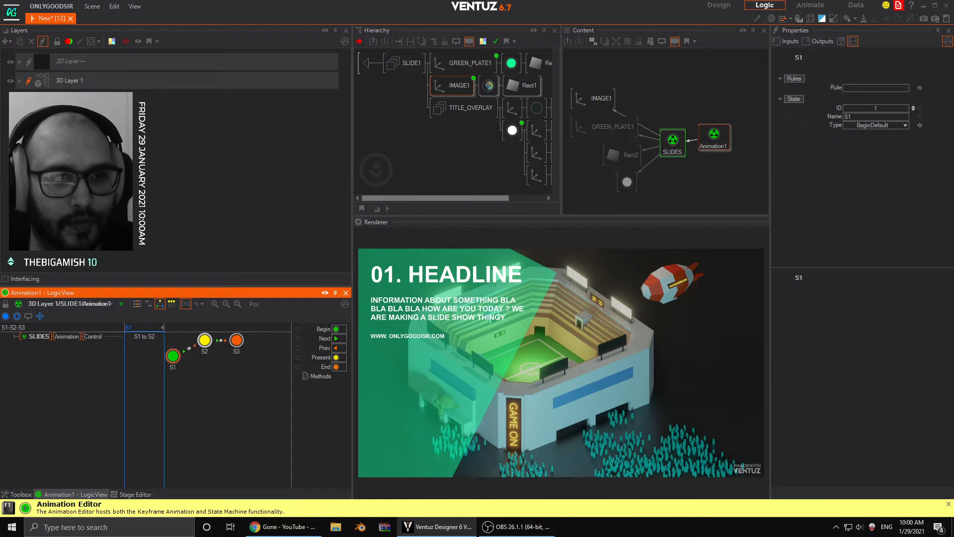
left_click(173, 356)
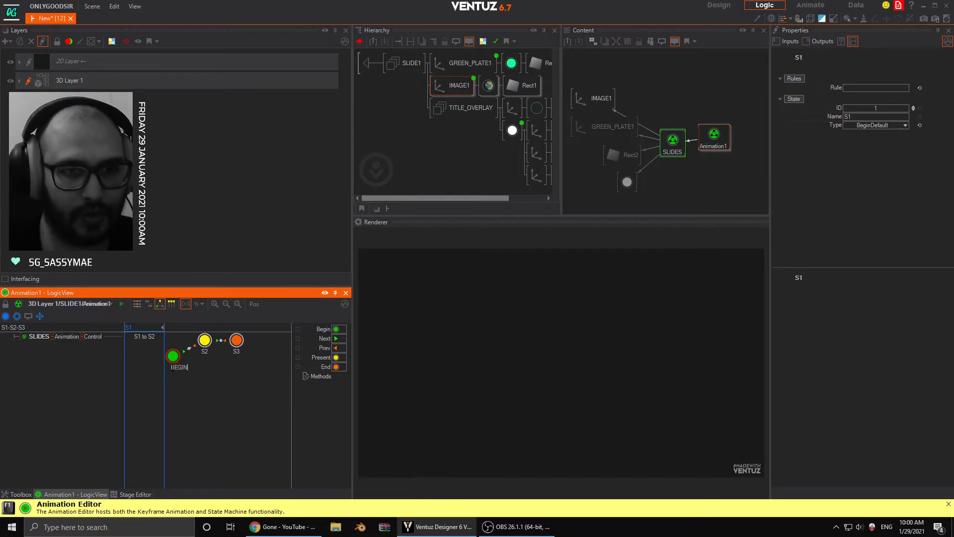
type("BEGIN")
key("Return")
- Rename Animation1's state S2 as IN and state S3 as OUT
double_click(206, 352)
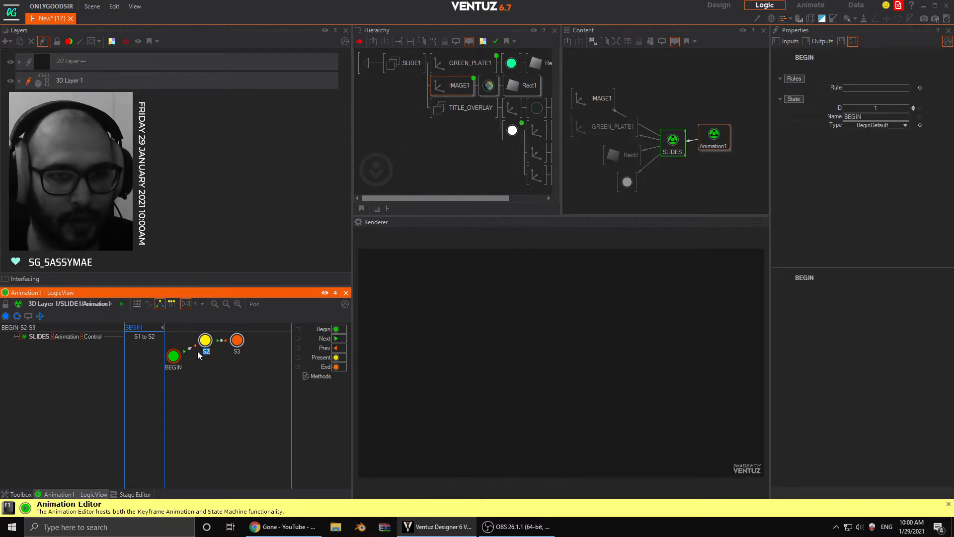
type("IN")
key("Return")
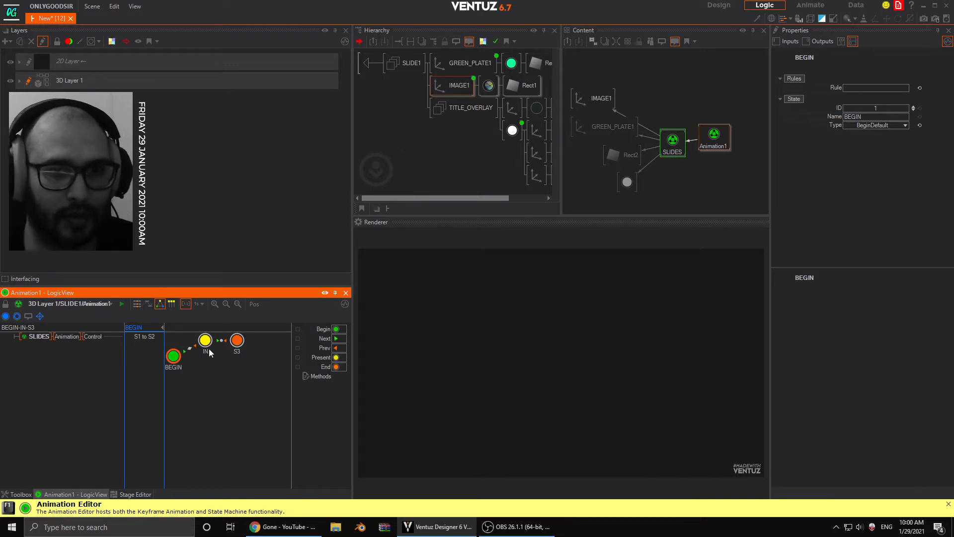
left_click(229, 353)
type("OU")
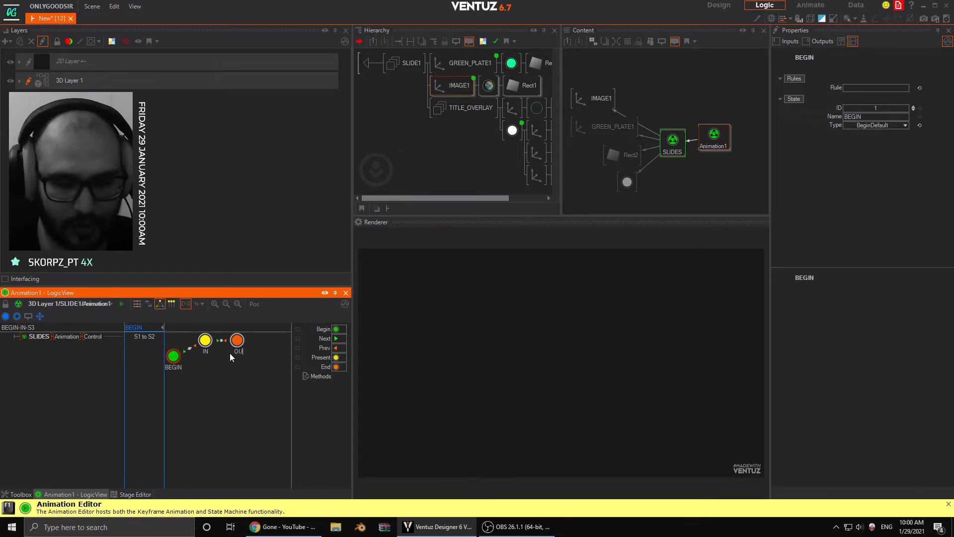
type("T")
key("Return")
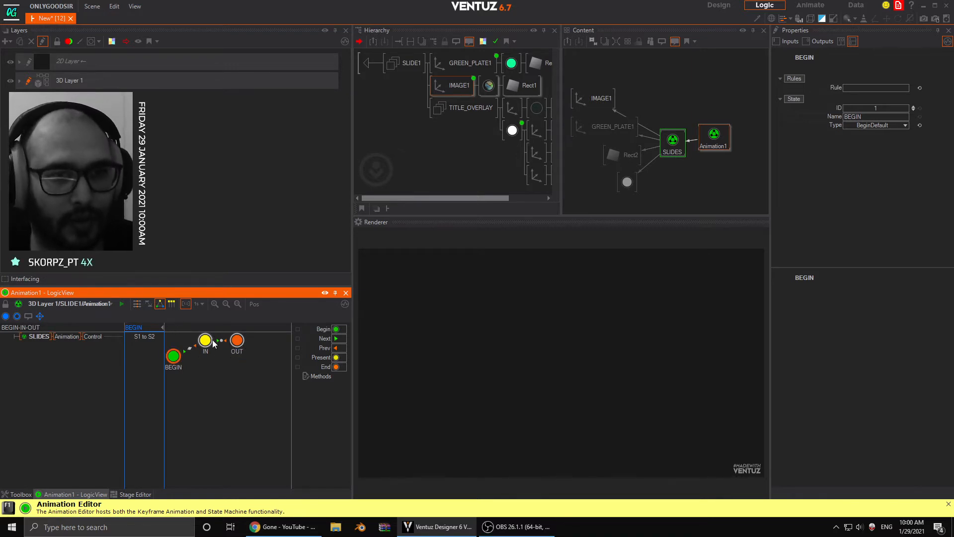
- Auto-connect all of Animation1's states and move the OUT state down level with BEGIN
left_click(40, 317)
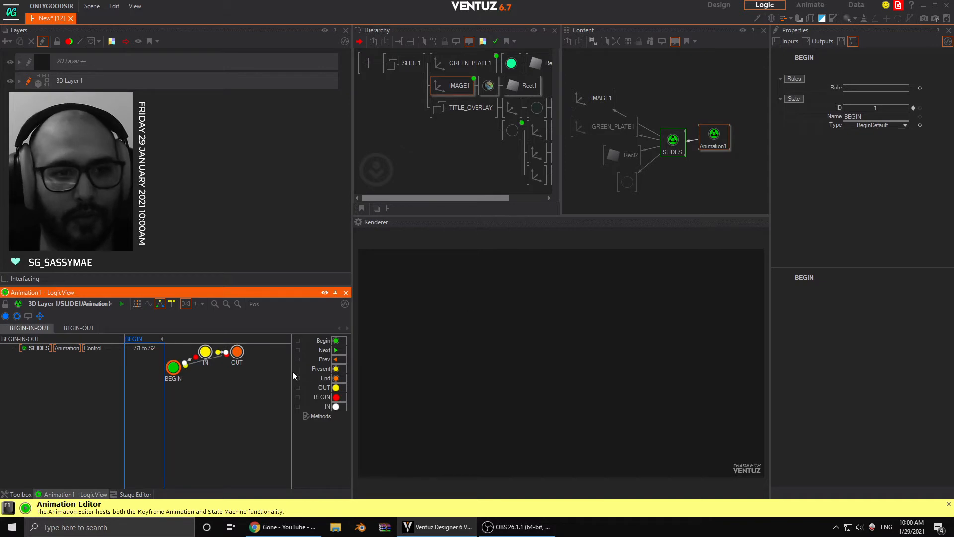
left_click_drag(234, 359, 226, 374)
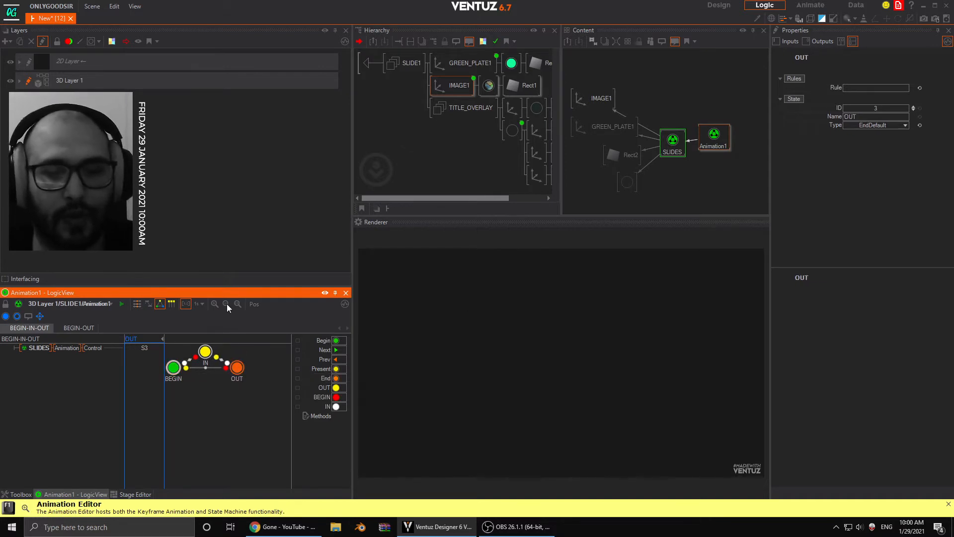
- Check Animation1's BEGIN-OUT path and return to the BEGIN-IN-OUT path in the time view
left_click(74, 328)
left_click(32, 328)
left_click(137, 304)
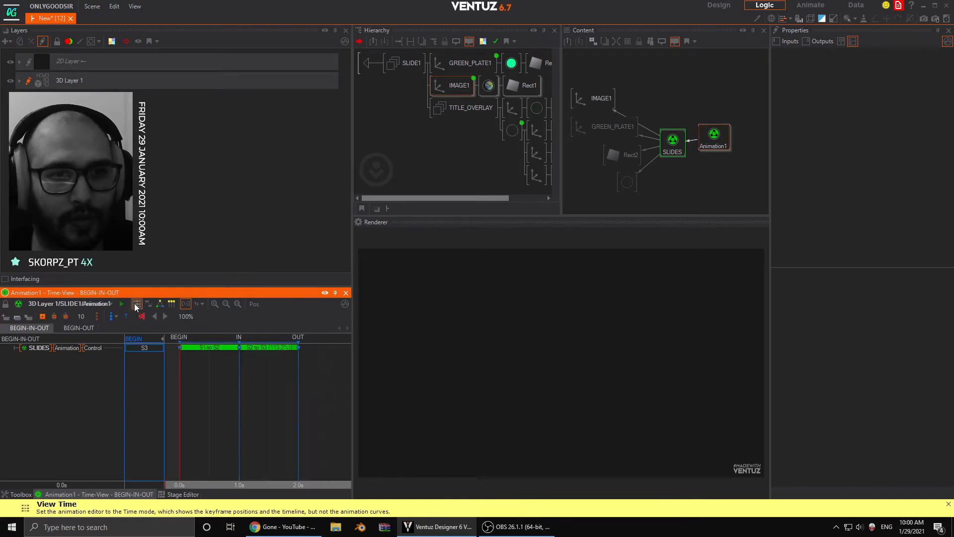
- Test Animation1's new Animate methods by triggering IN and OUT
left_click(716, 144)
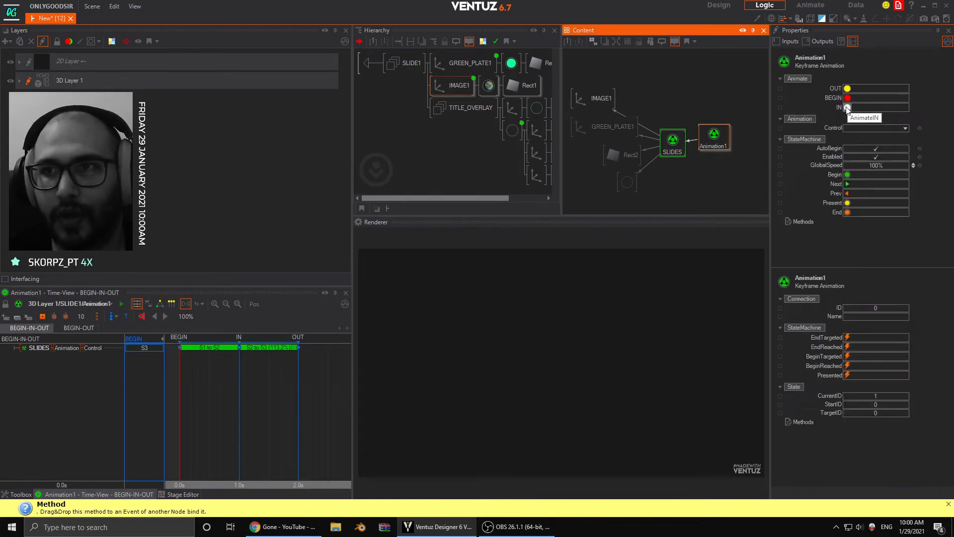
left_click(848, 107)
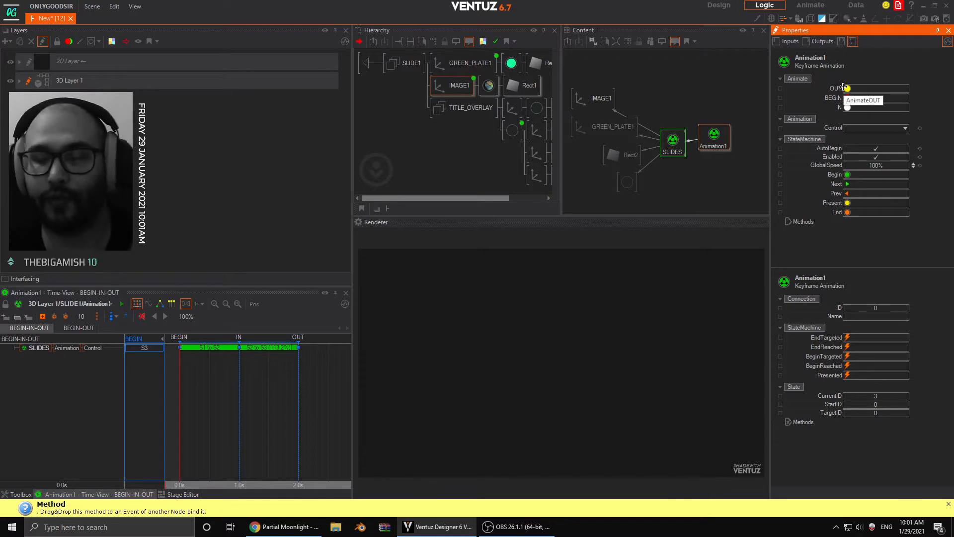
- Test Animation1's OUT method and scrub its timeline from BEGIN to about 1.8 s
left_click(848, 90)
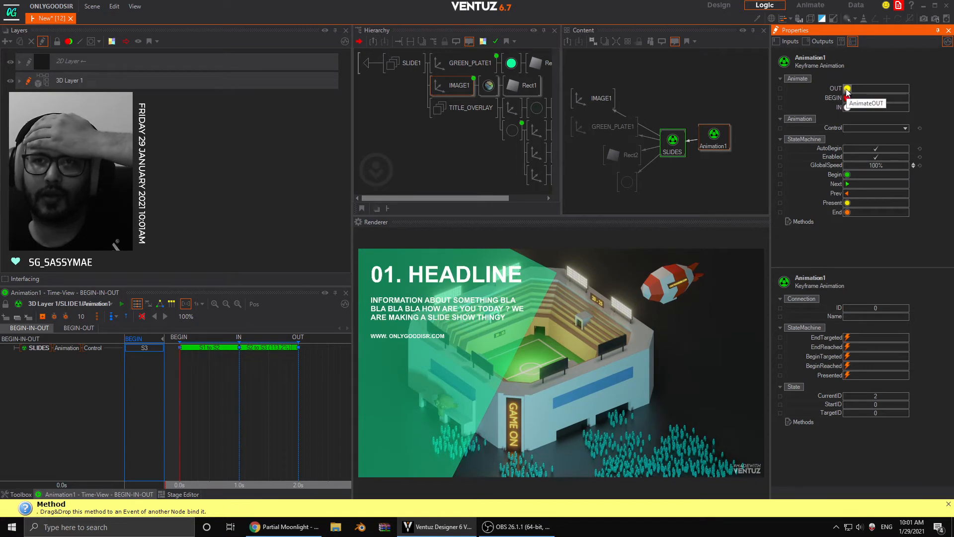
left_click(846, 90)
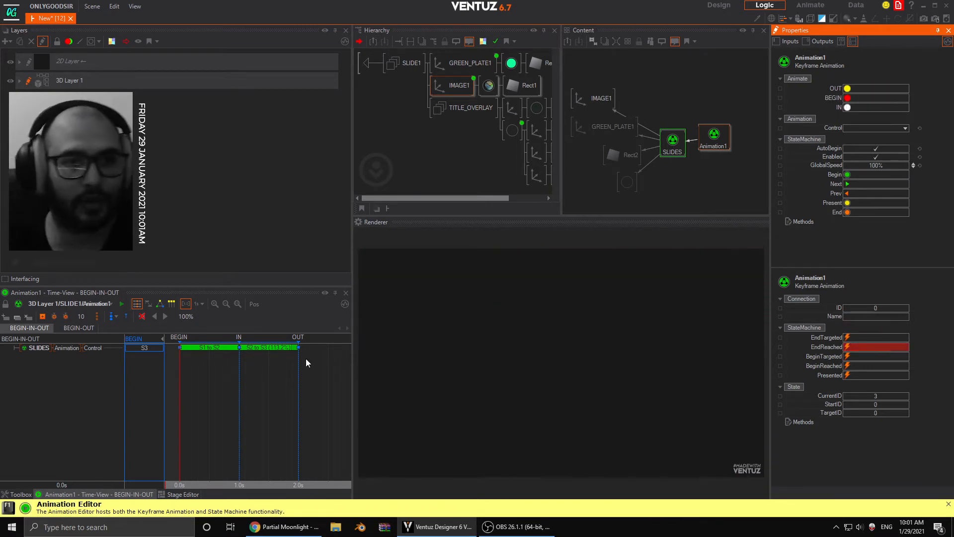
left_click_drag(180, 377, 286, 386)
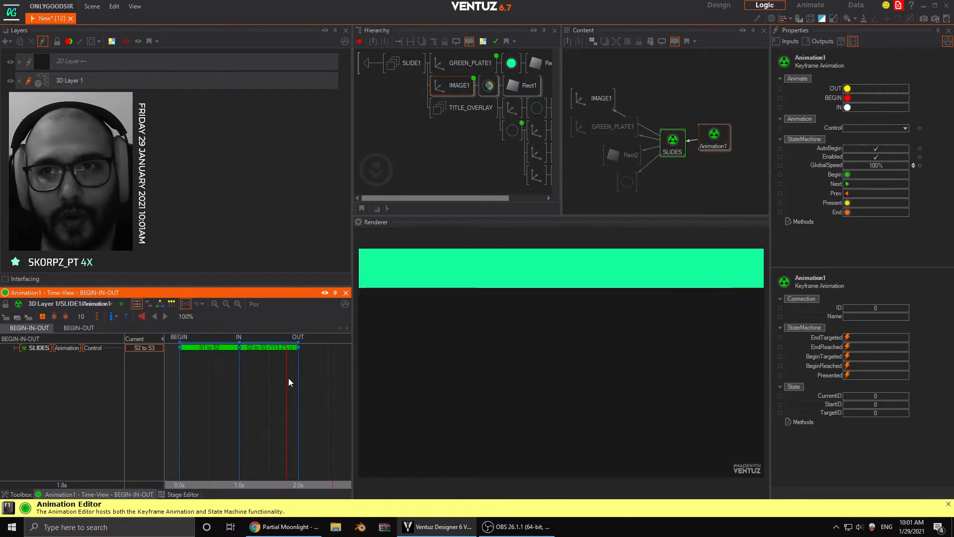
left_click(667, 148)
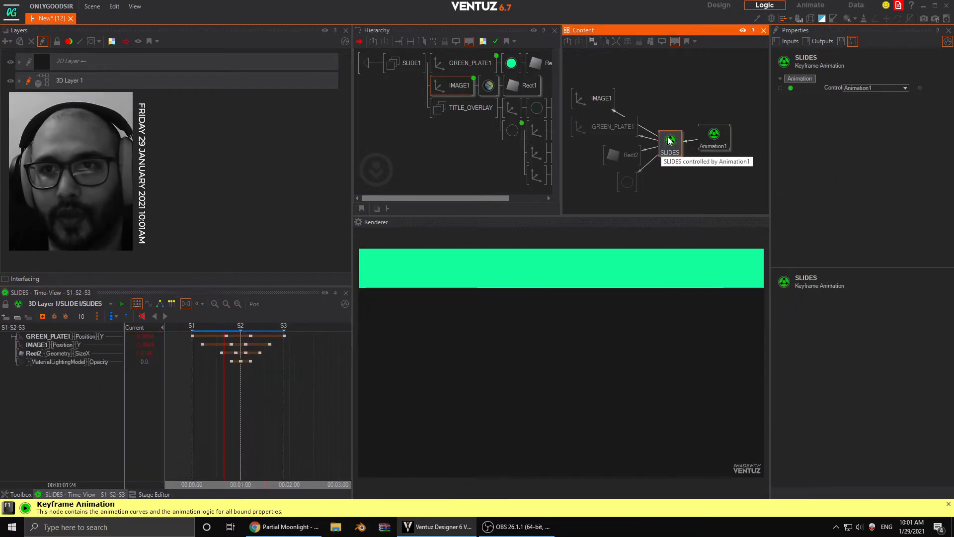
- Add an Event node to the content graph and place it above Animation1
left_click(682, 100)
double_click(679, 95)
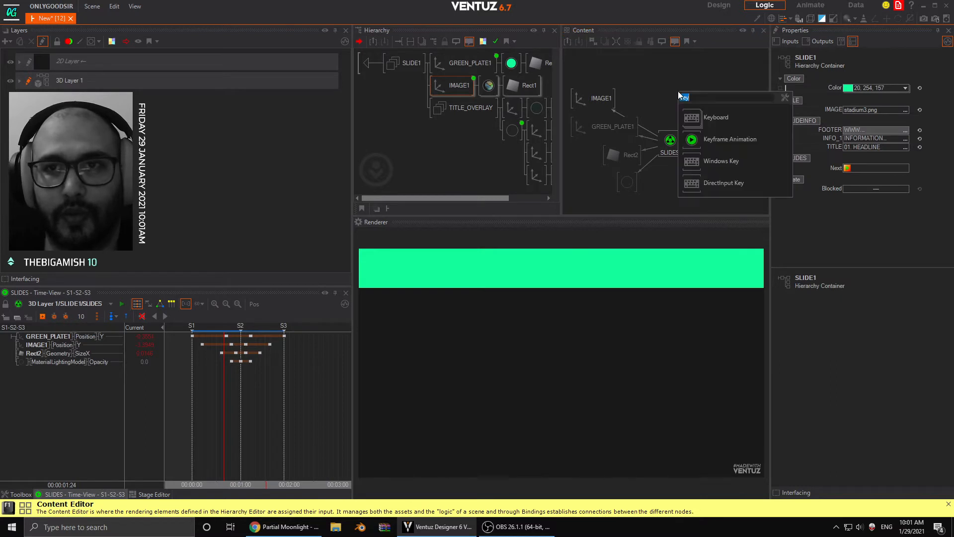
type("event")
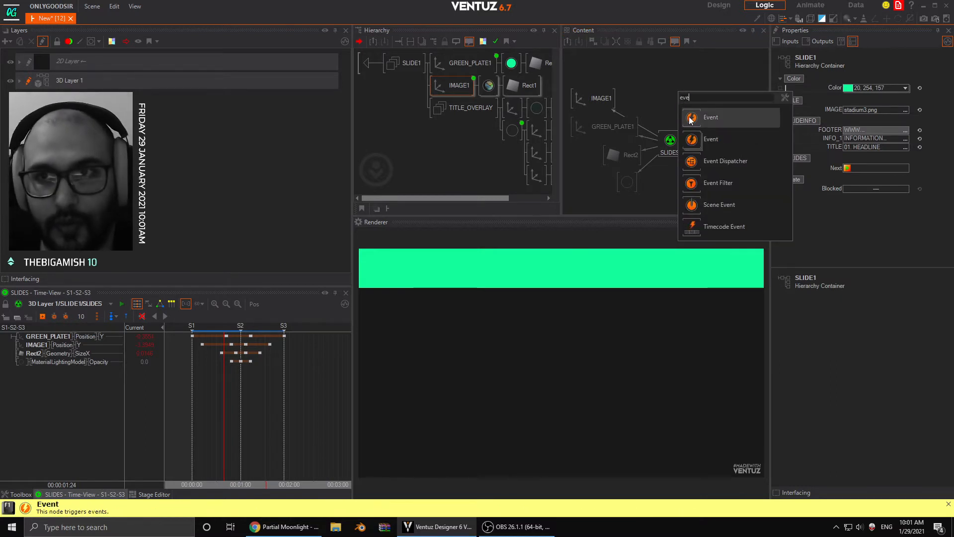
left_click(716, 118)
left_click_drag(705, 92, 711, 97)
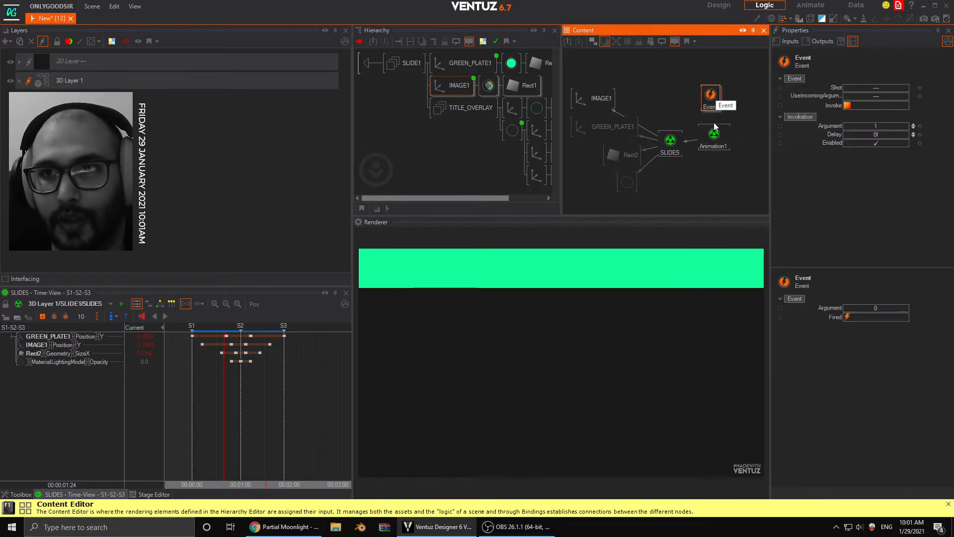
- Bind Animation1's BEGIN method to the Event node and add the event's Invoke to Animation1 as an animated channel
left_click(714, 136)
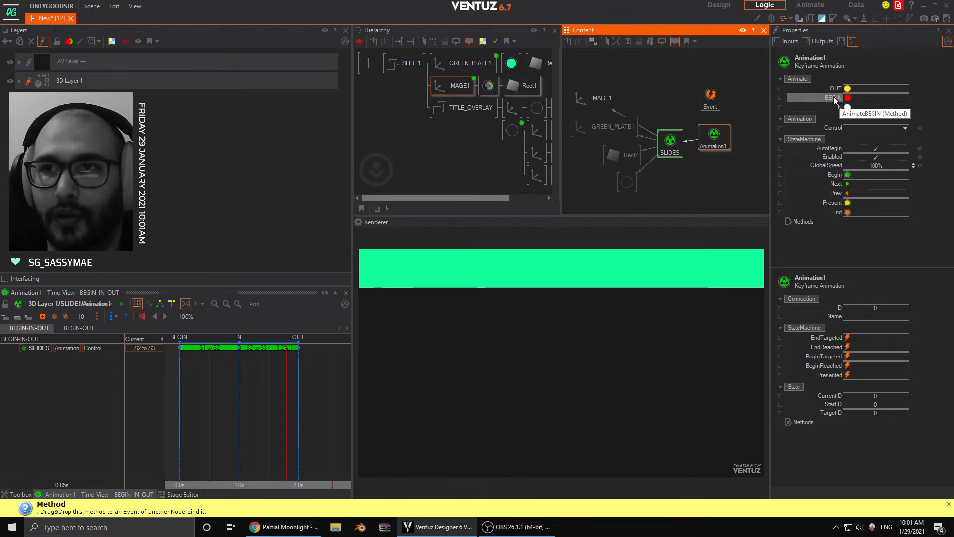
left_click_drag(834, 98, 711, 100)
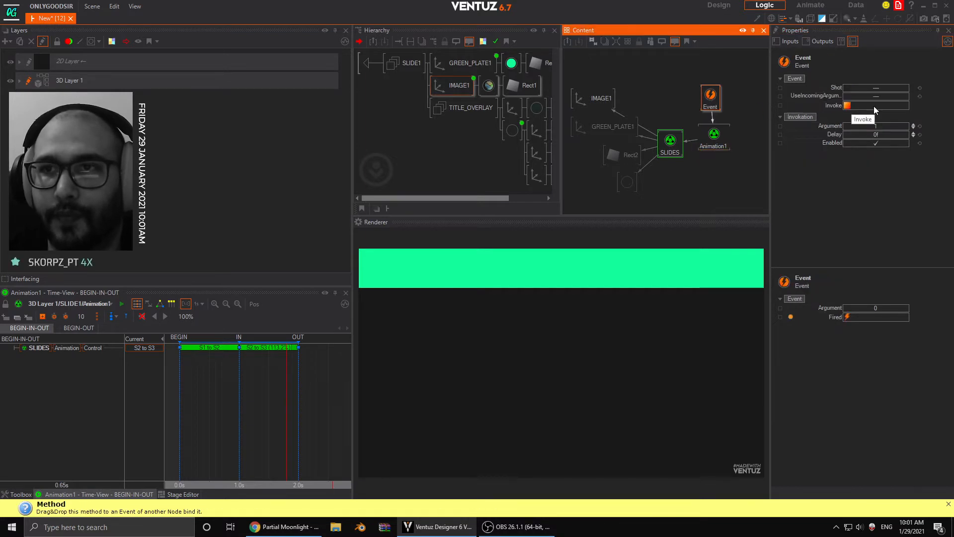
left_click(825, 106)
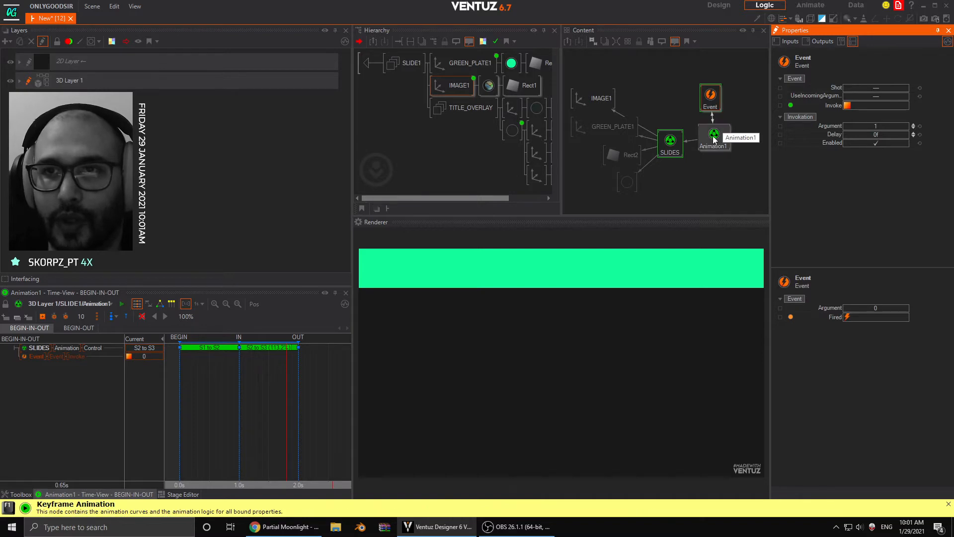
- Key the event's Invoke just before the OUT state at about 1.9 s and scrub back to BEGIN
left_click_drag(229, 398, 293, 399)
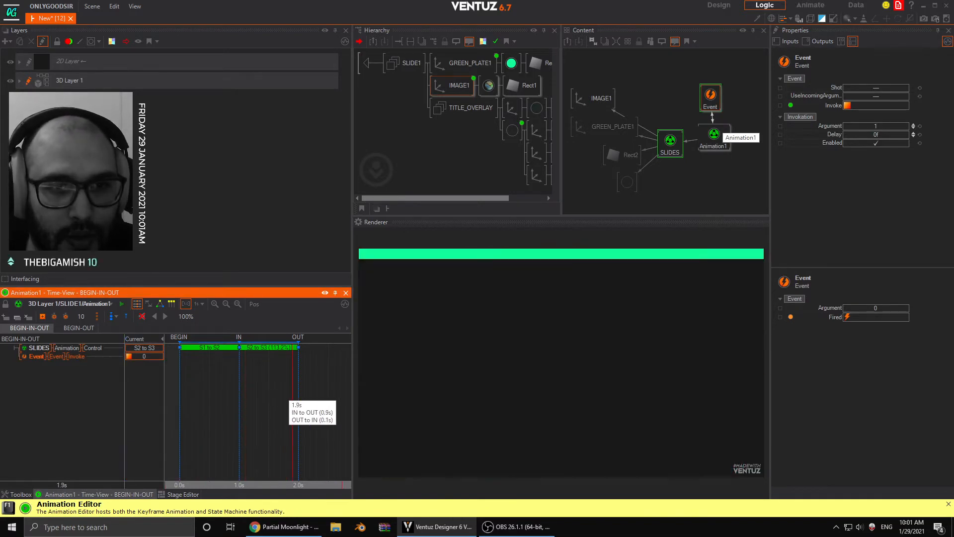
left_click(55, 356)
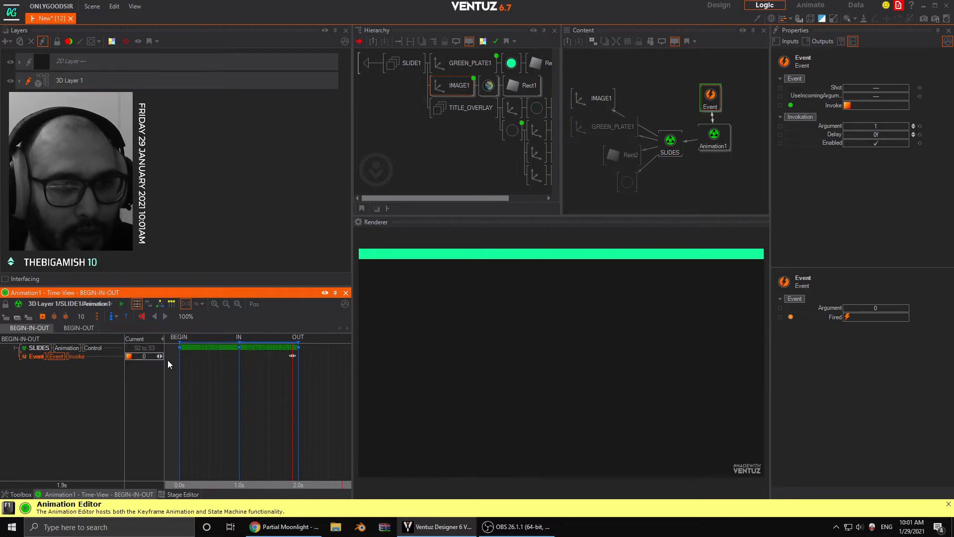
left_click(275, 378)
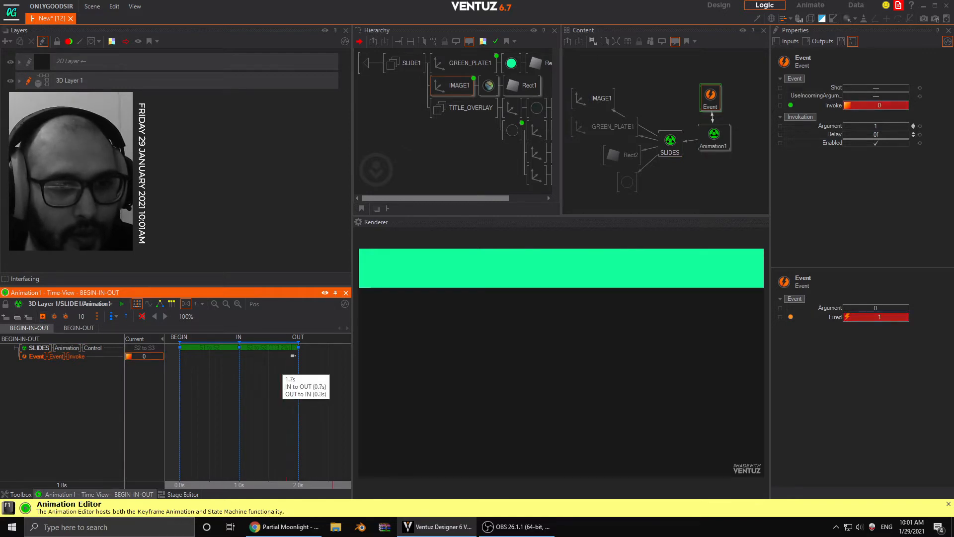
left_click_drag(275, 379, 180, 382)
- Test Animation1's BEGIN, IN and OUT methods with the keyed event in place
left_click(725, 148)
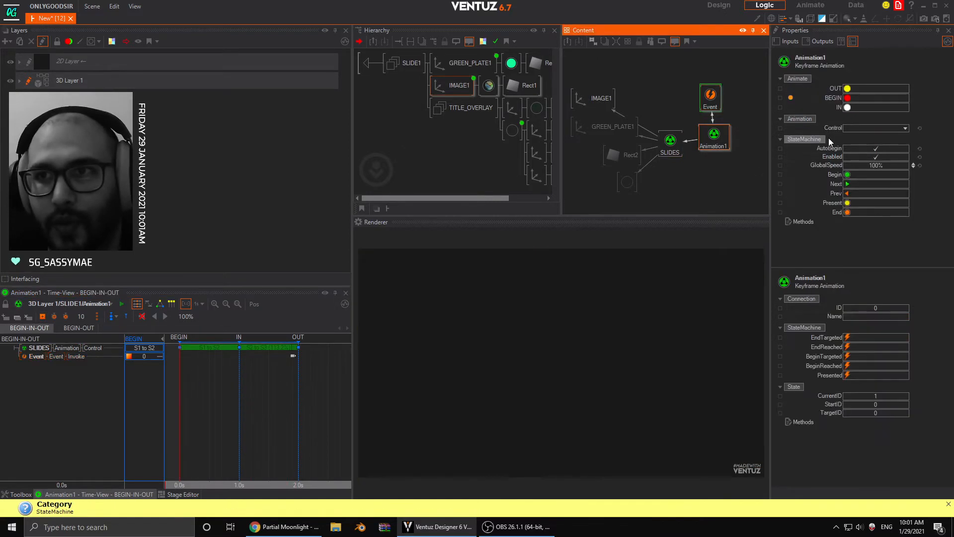
left_click(850, 100)
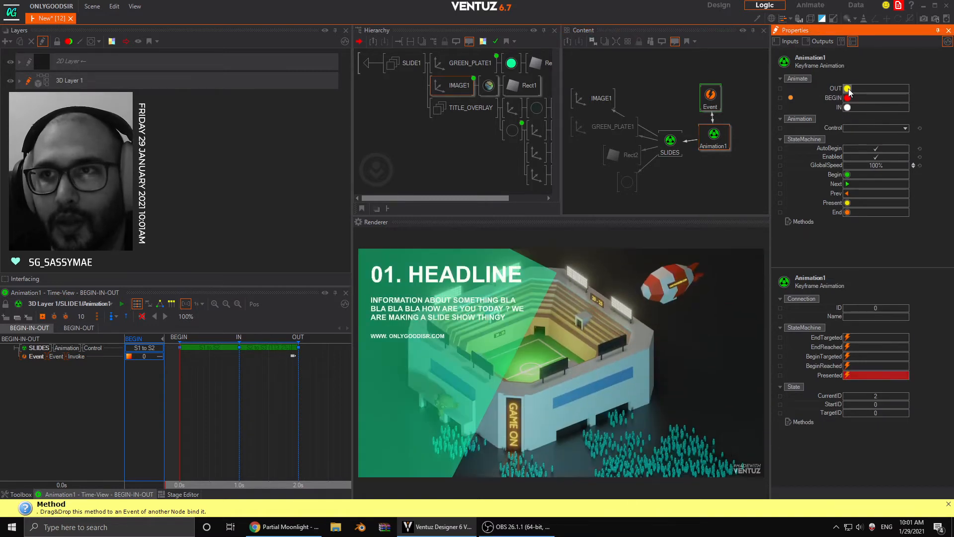
left_click(848, 98)
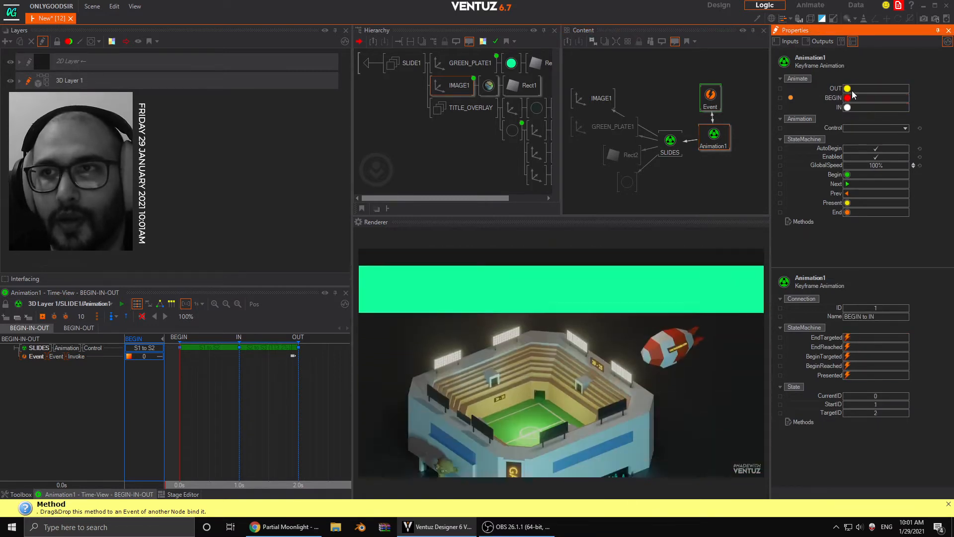
left_click(848, 98)
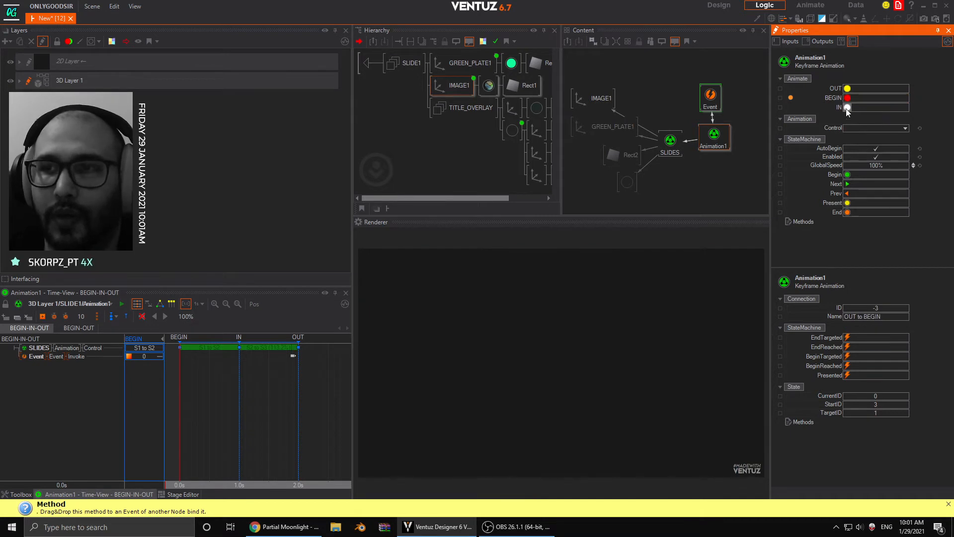
left_click(848, 107)
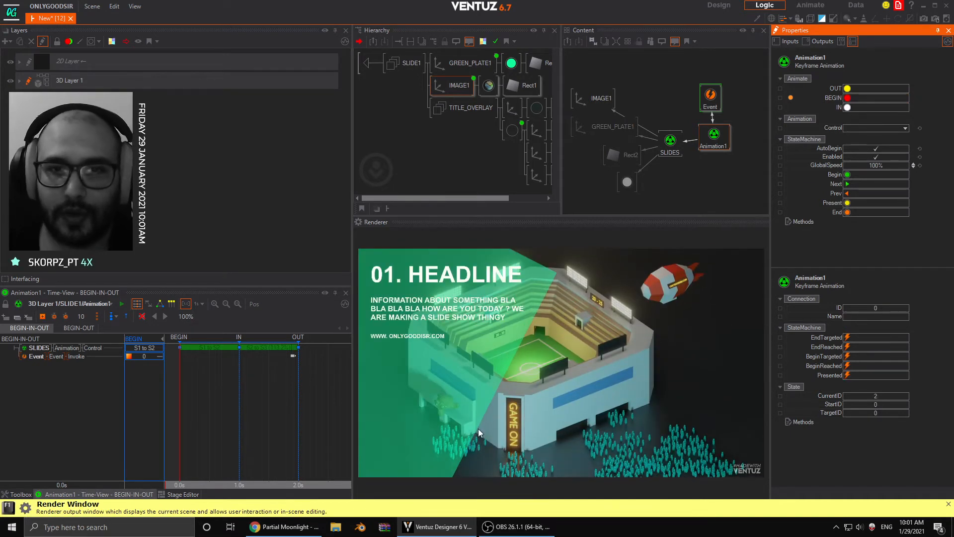
left_click(848, 89)
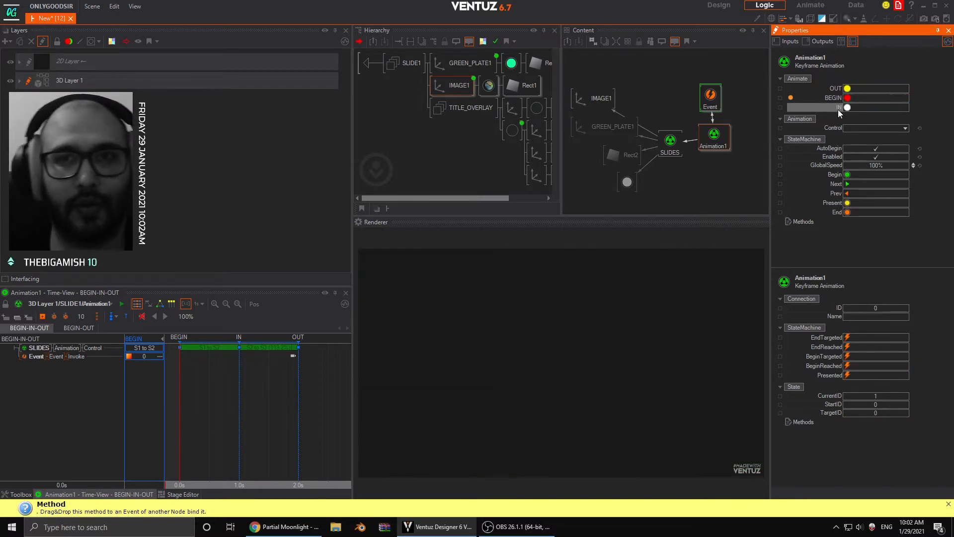
left_click(848, 89)
left_click(847, 89)
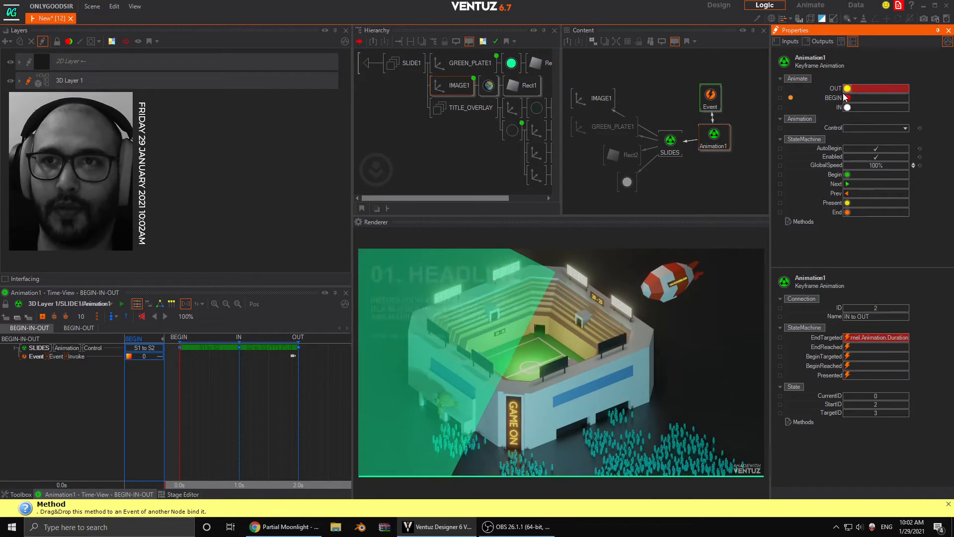
- Rename the Event node as RESET
left_click(711, 99)
left_click(710, 107)
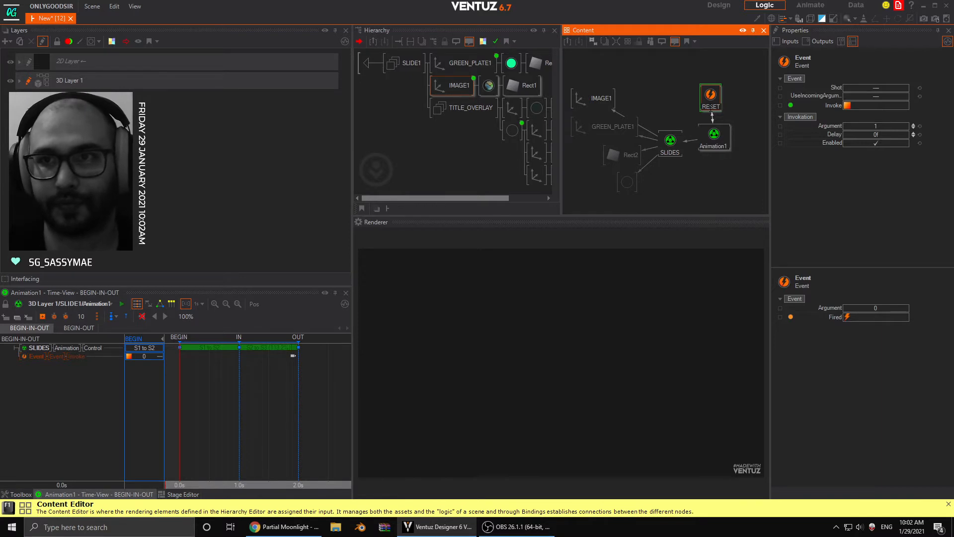
key("Return")
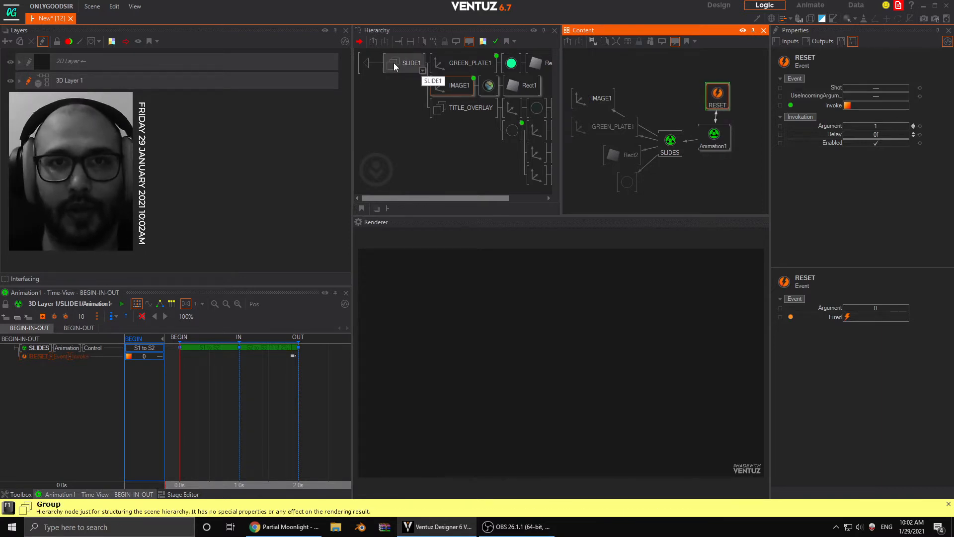
- Expose Animation1's IN and OUT methods on the SLIDE1 container and go back up to the 3D layer level
left_click(714, 137)
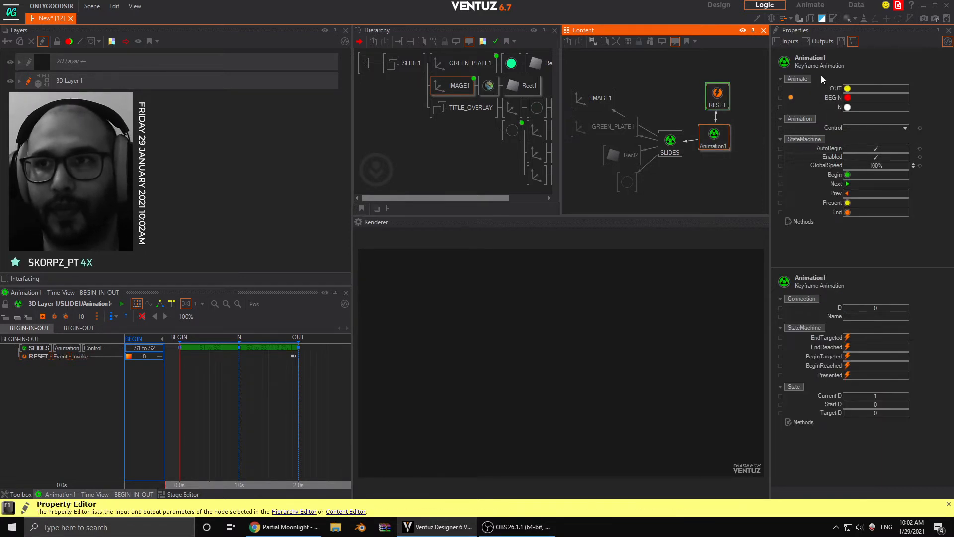
left_click(780, 108)
left_click(780, 89)
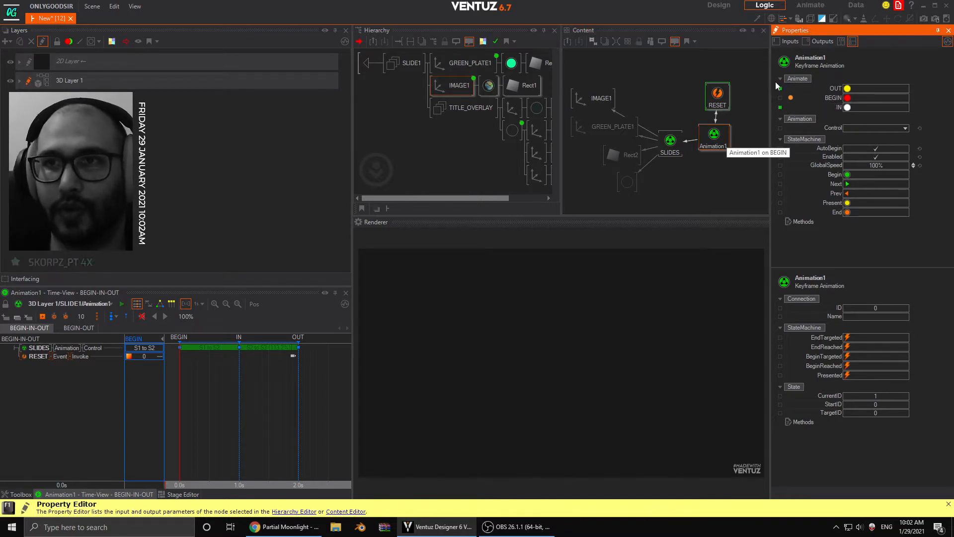
left_click(370, 65)
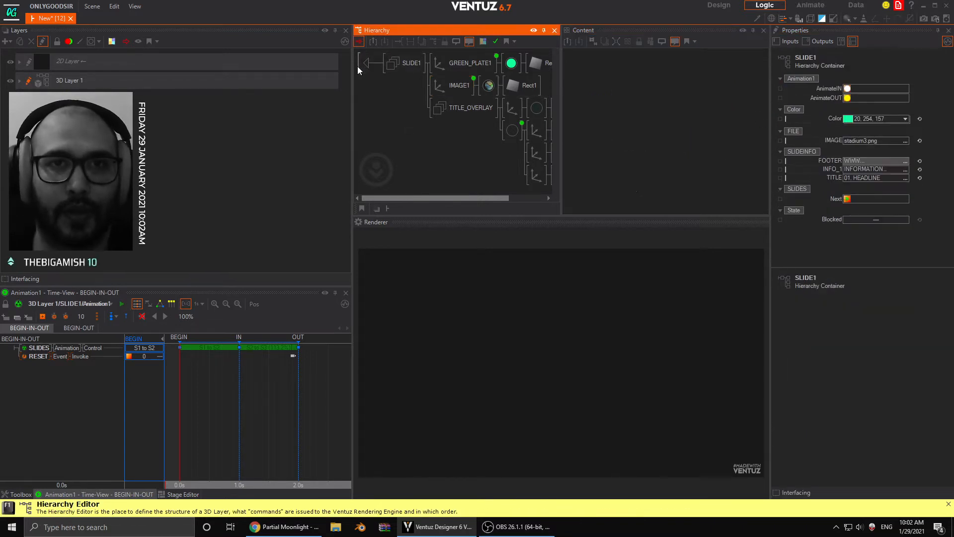
left_click(363, 61)
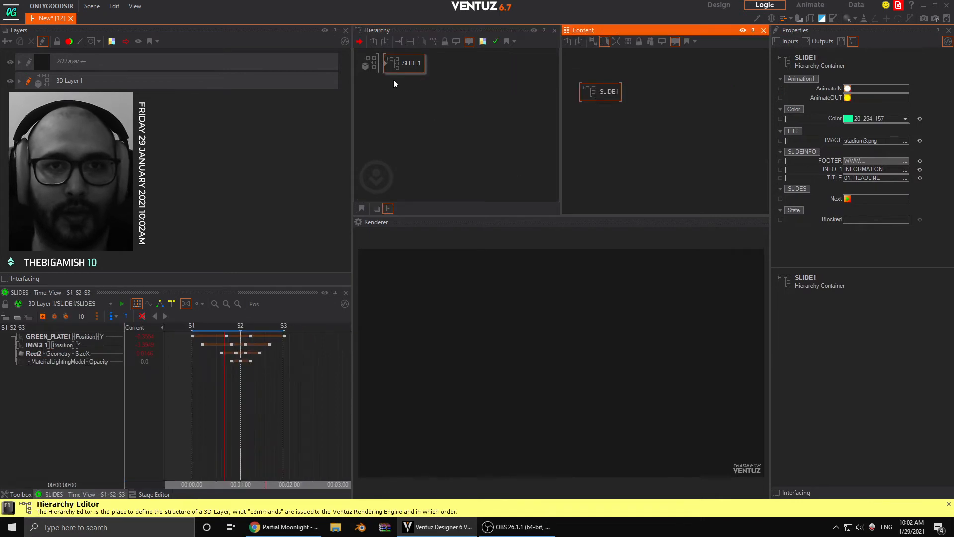
- Select the SLIDE1 container, reposition its node in the content graph and show the Toolbox
left_click(597, 85)
left_click(465, 103)
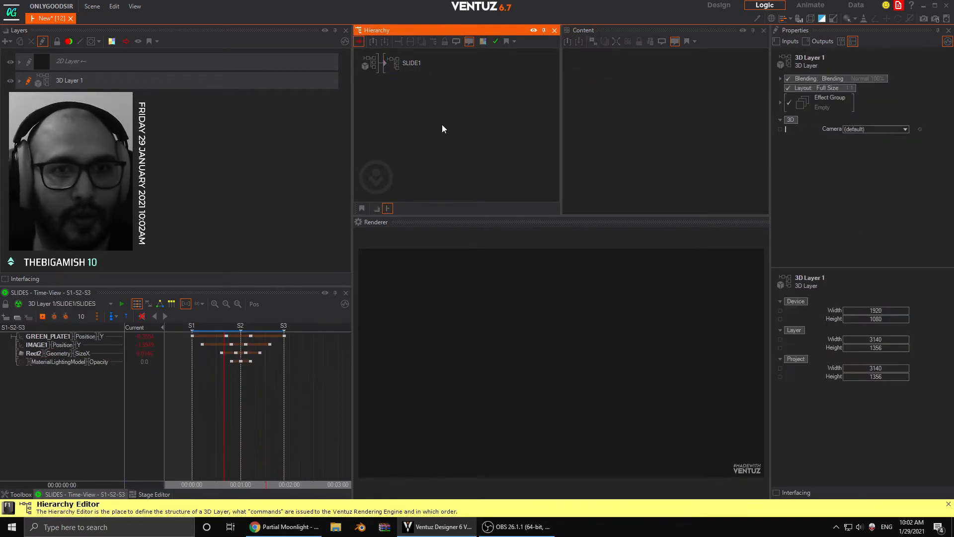
left_click(411, 64)
left_click(579, 88)
left_click_drag(579, 88, 591, 88)
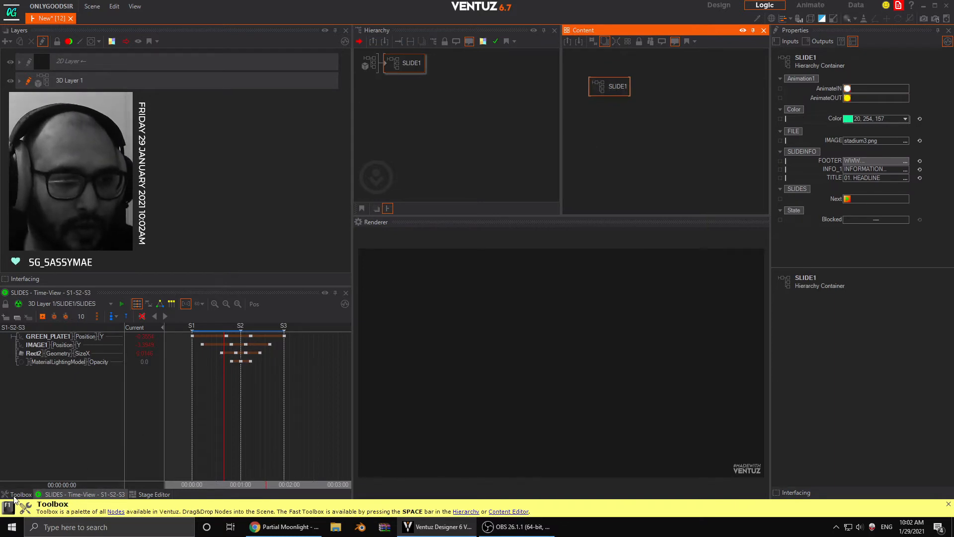
left_click(21, 494)
left_click(404, 68)
left_click_drag(598, 88, 580, 78)
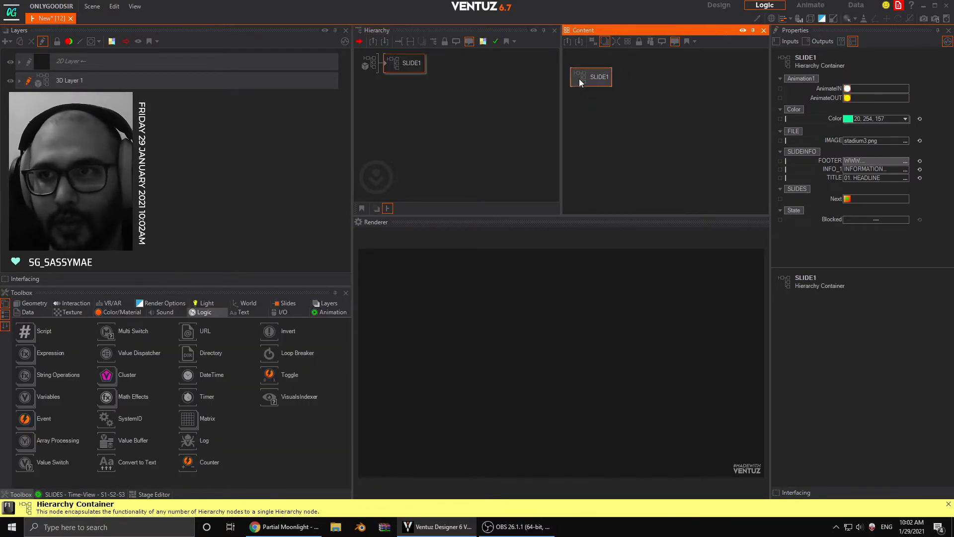
- Test SLIDE1's exposed AnimateIN and AnimateOUT methods by triggering them alternately
left_click(847, 89)
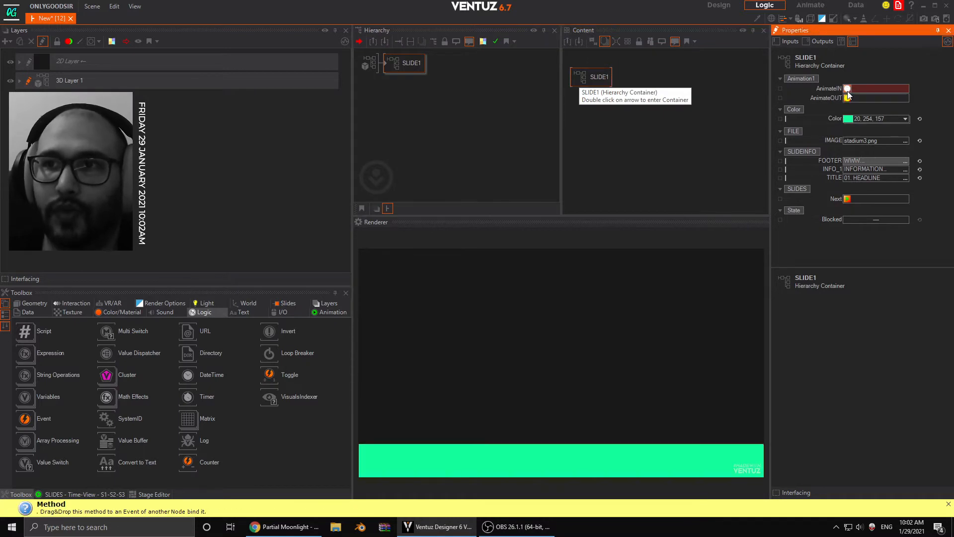
left_click(847, 98)
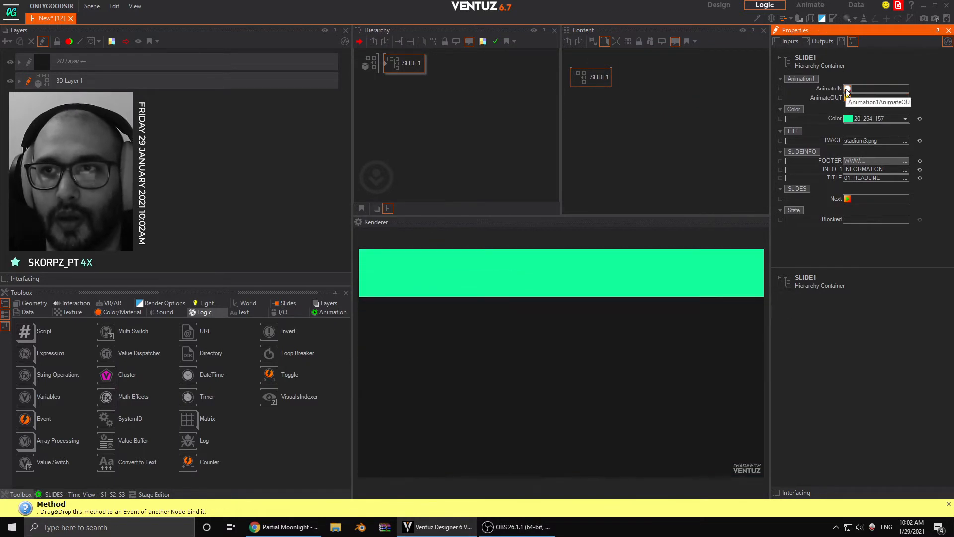
left_click(847, 88)
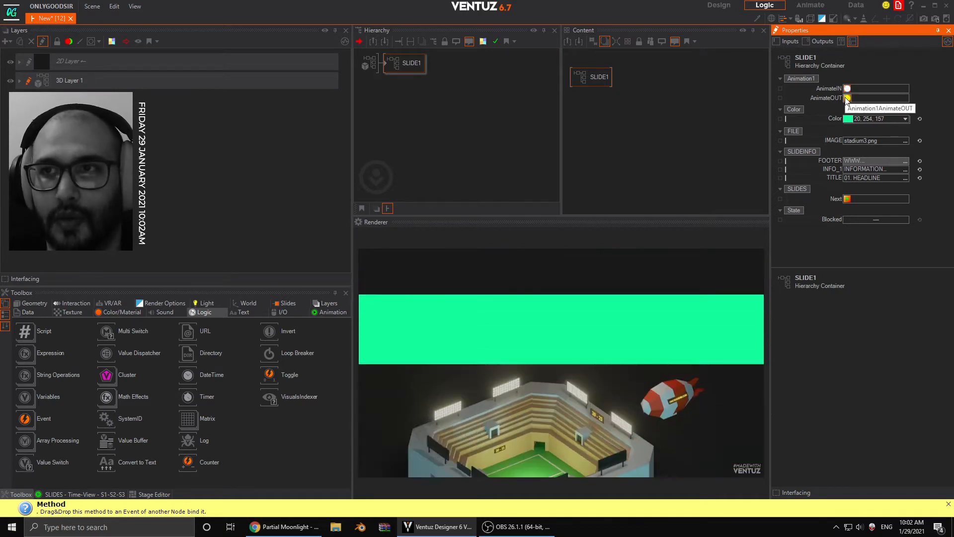
left_click(846, 98)
left_click(847, 89)
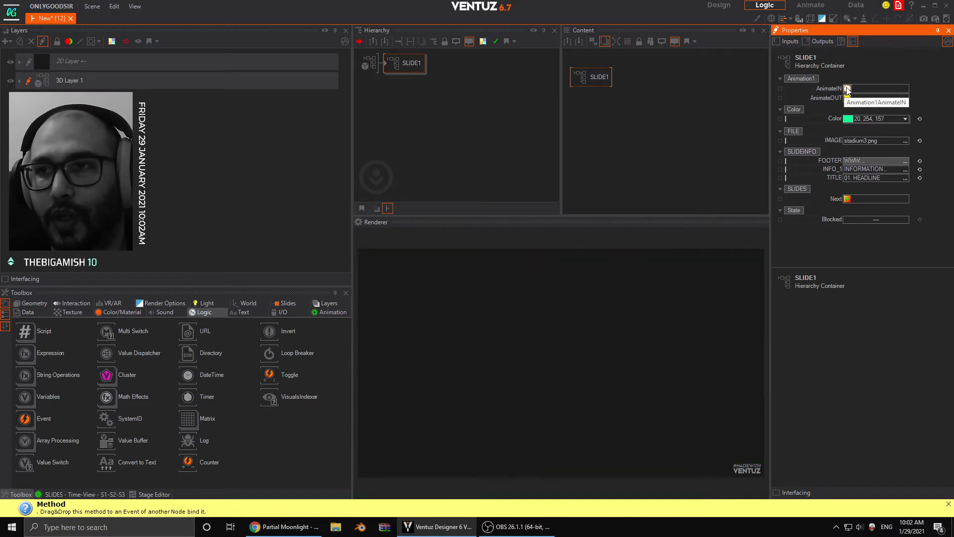
left_click(847, 97)
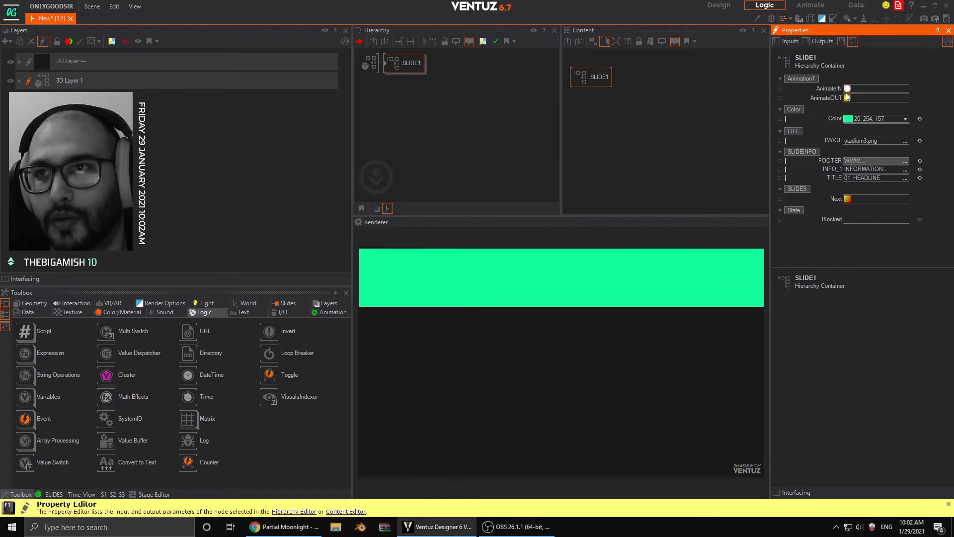
left_click(847, 89)
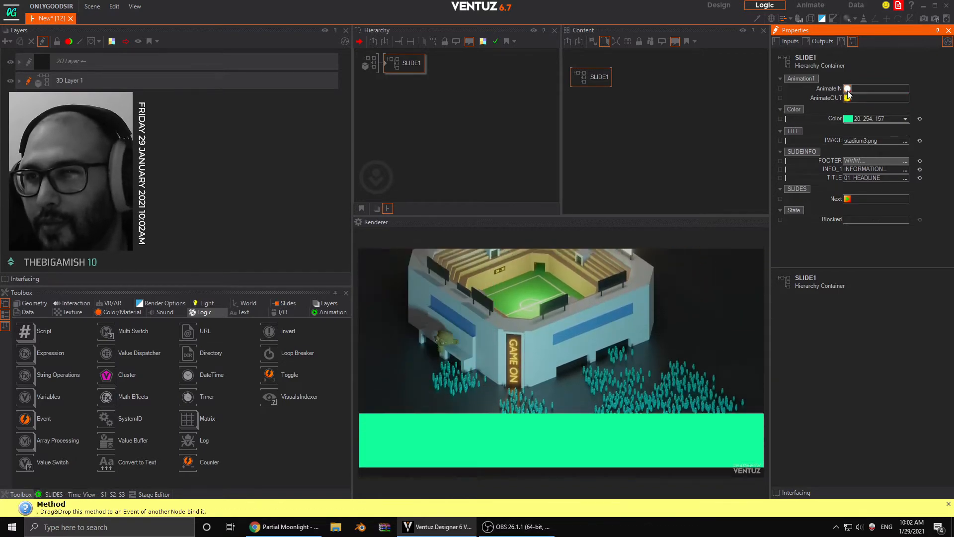
- Play SLIDE1's AnimateOUT method, then its AnimateIN method, once more to check the full slide transition
left_click(848, 98)
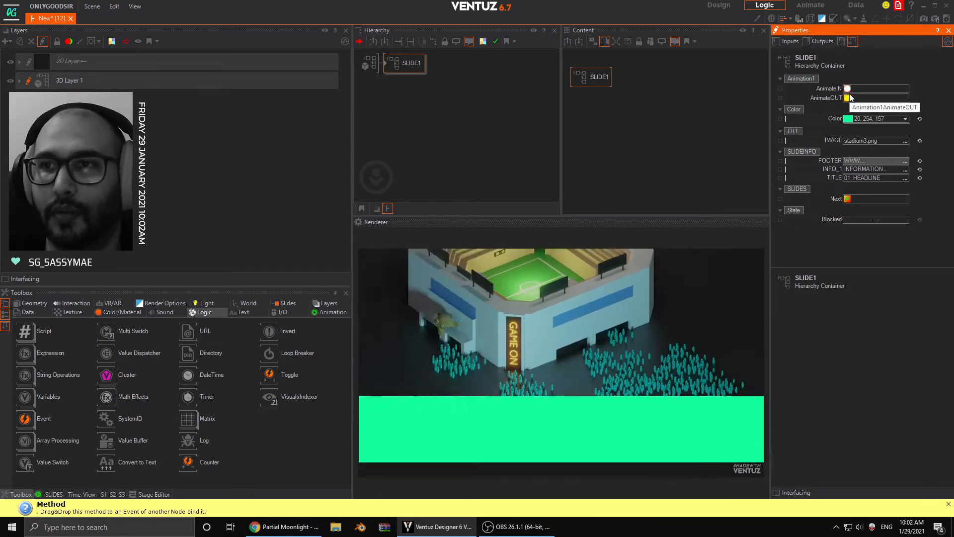
left_click(848, 89)
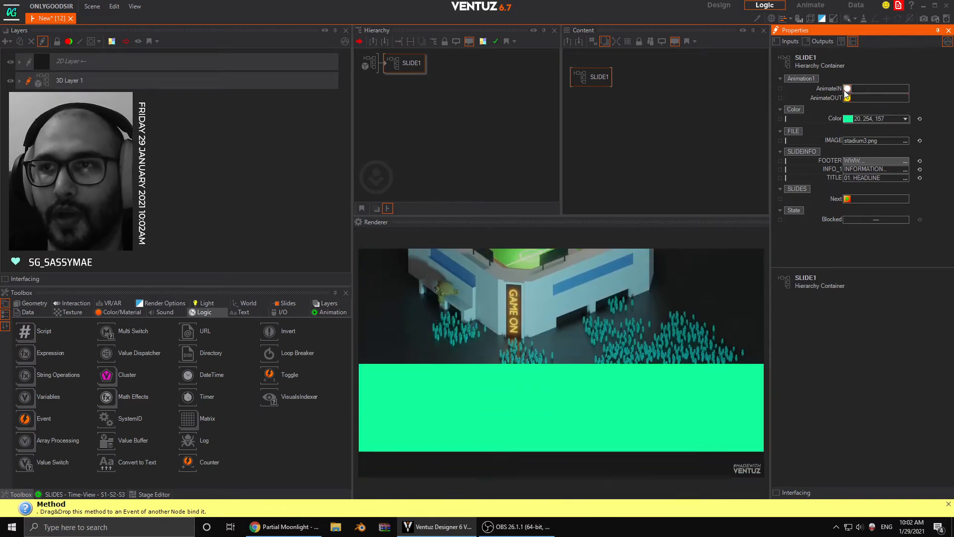
left_click(847, 89)
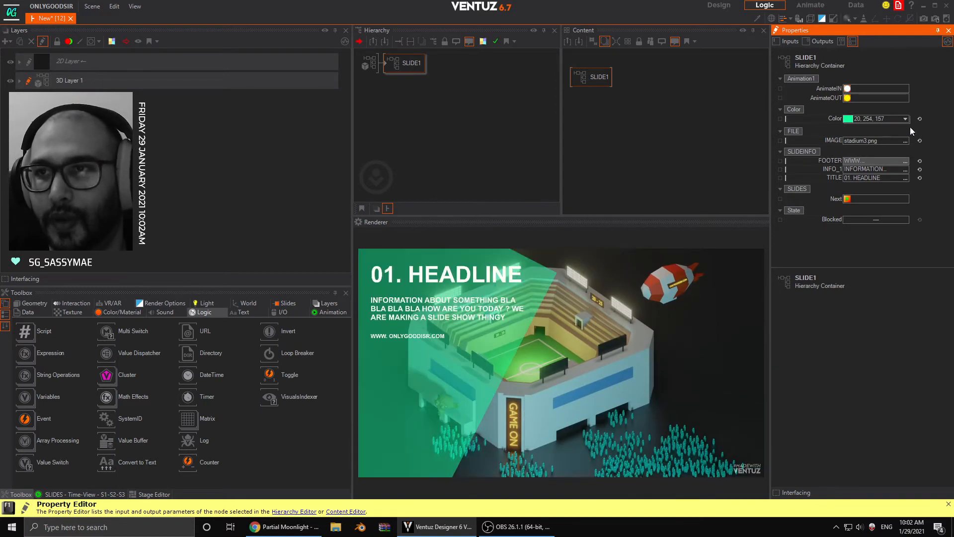
- Enter the SLIDE1 container and inspect its content nodes: Animation1, RESET, IMAGE1, Rect2, the Material and SLIDES
double_click(386, 64)
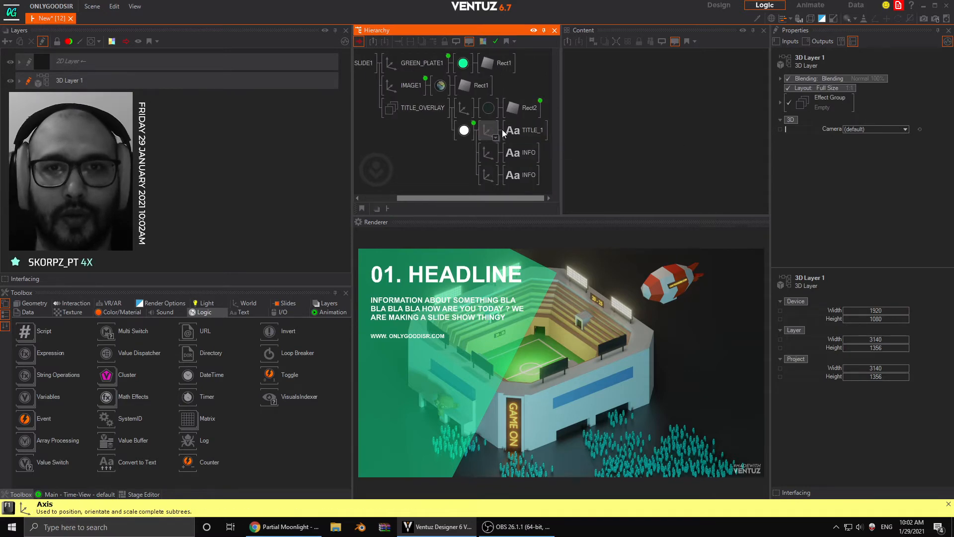
left_click(526, 109)
left_click(726, 139)
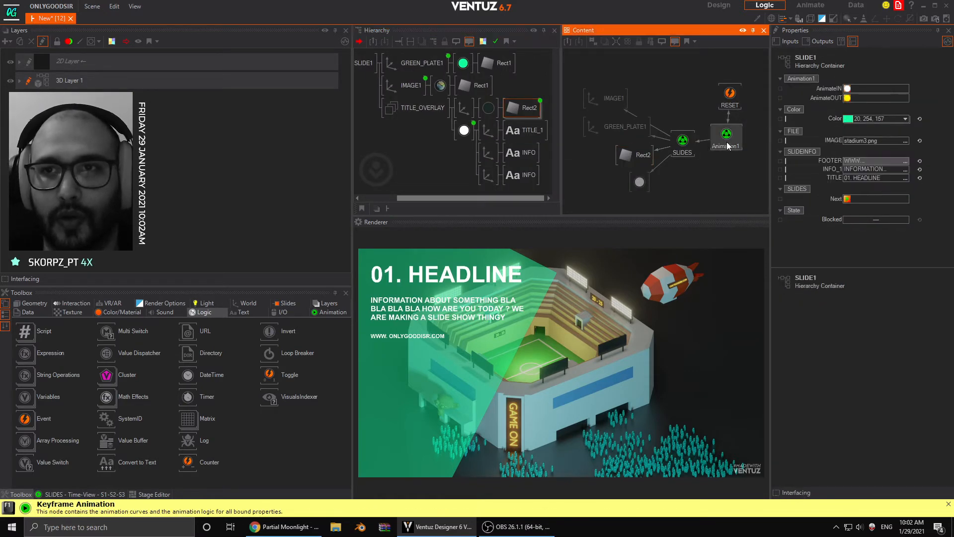
left_click(726, 102)
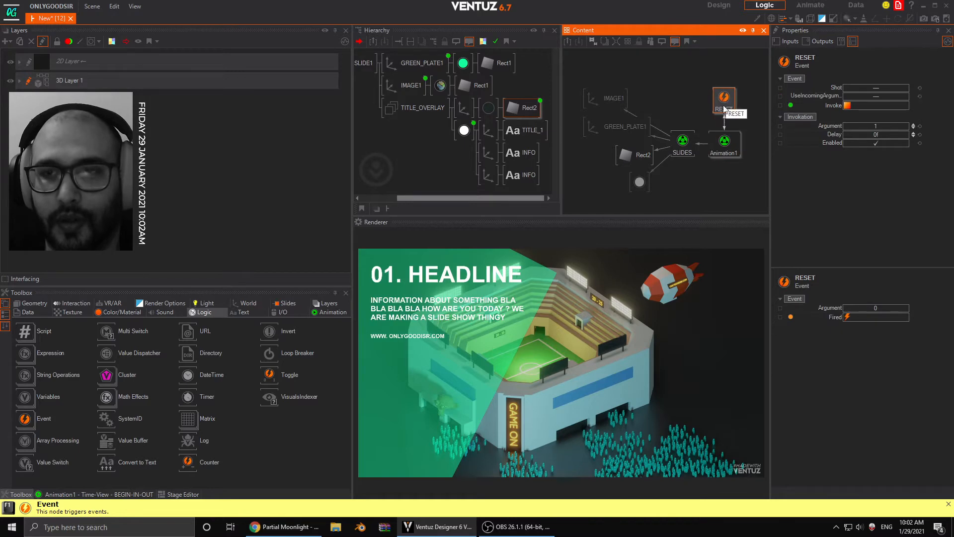
left_click(620, 104)
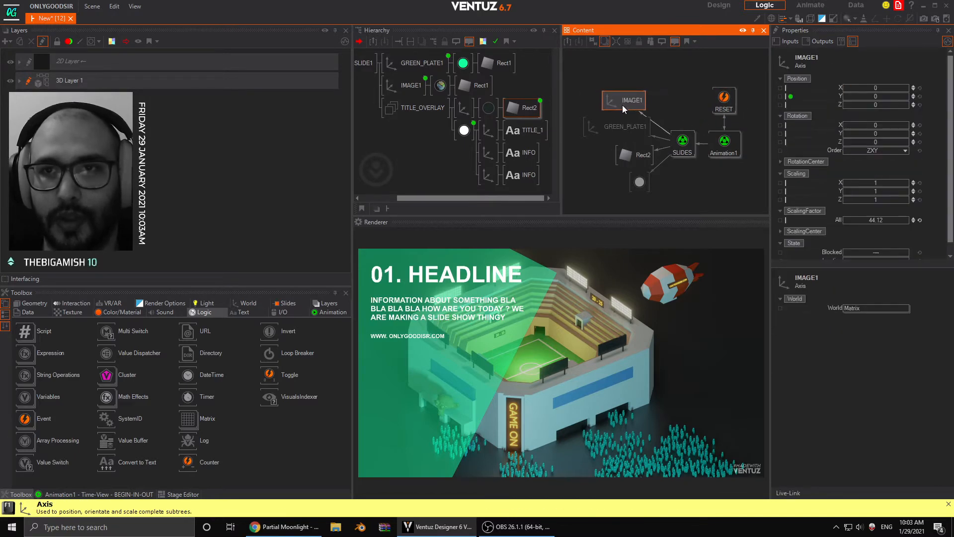
left_click(632, 156)
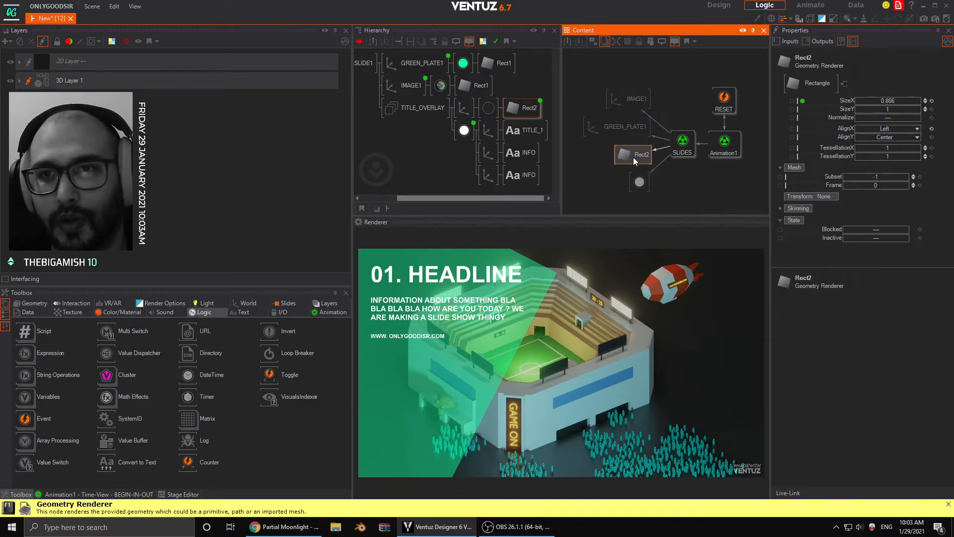
left_click(640, 183)
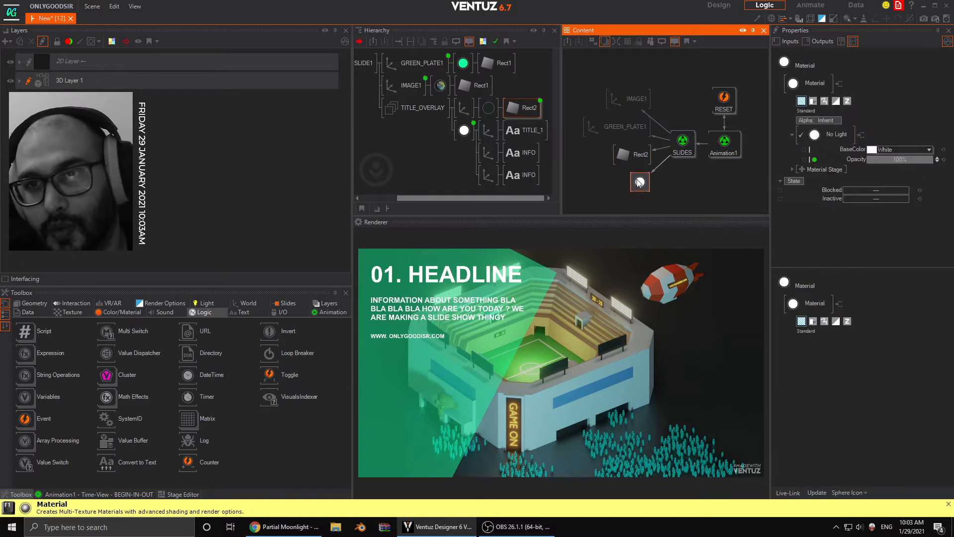
left_click(677, 144)
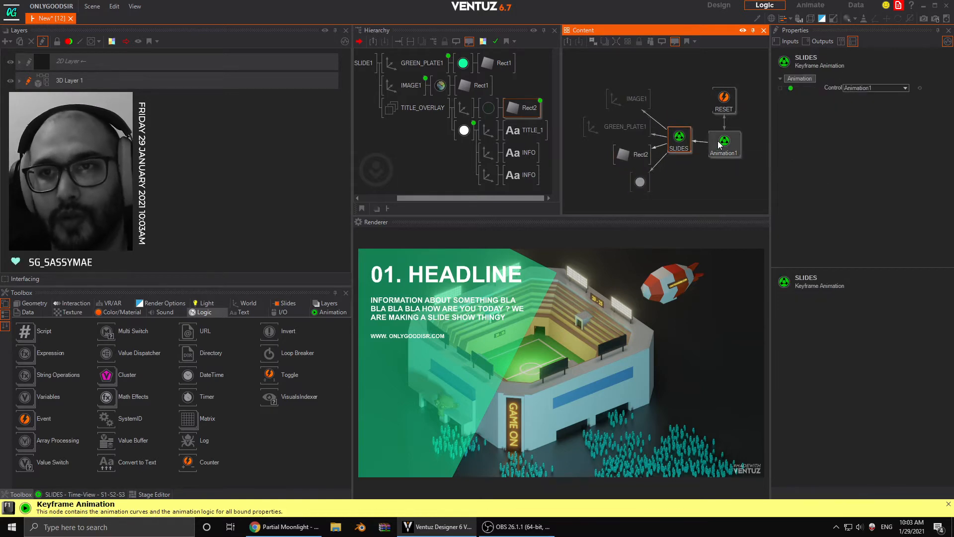
- Tidy the Animation1 and RESET nodes in SLIDE1's content graph and group all of its content nodes together
left_click_drag(719, 145, 720, 98)
left_click(611, 77)
left_click_drag(377, 116, 422, 118)
left_click(563, 78)
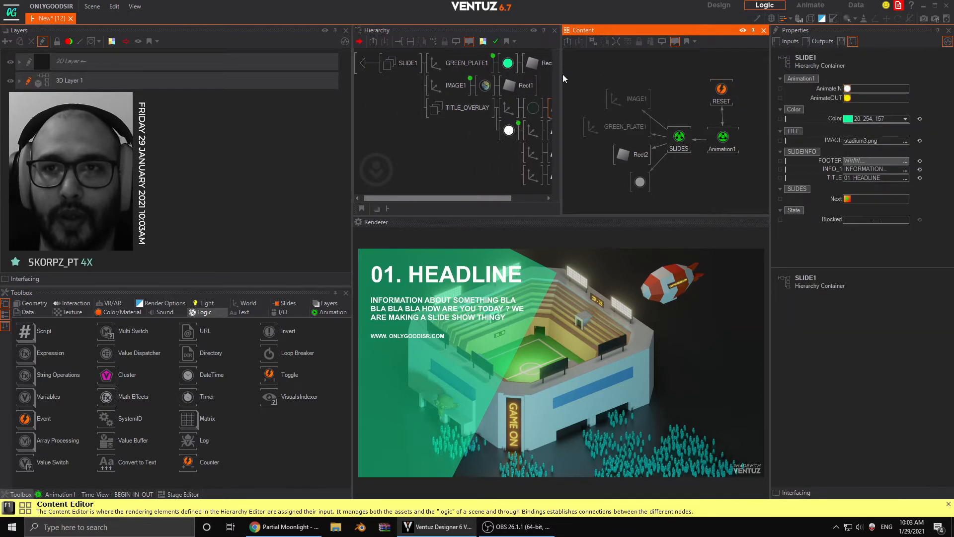
left_click_drag(744, 199, 744, 198)
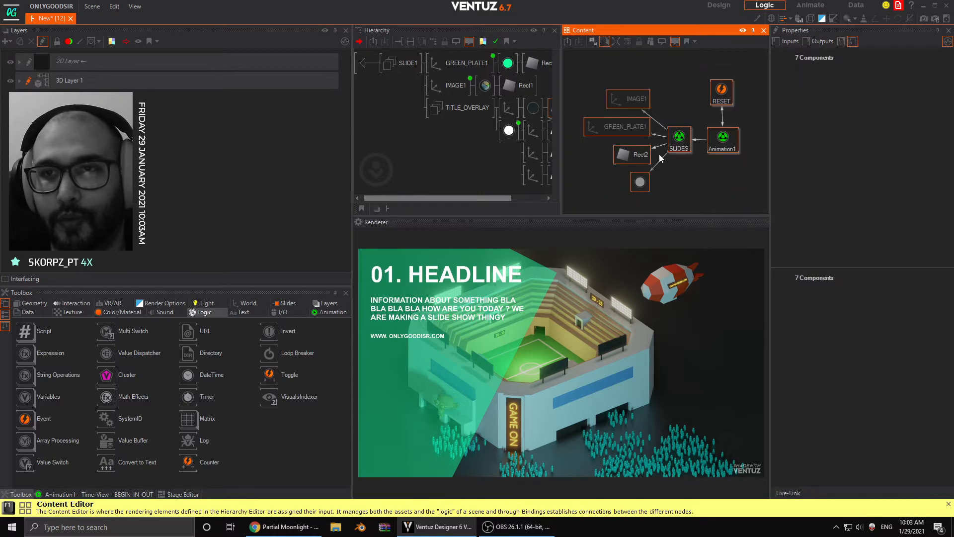
left_click_drag(582, 68, 602, 97)
left_click_drag(733, 187, 745, 195)
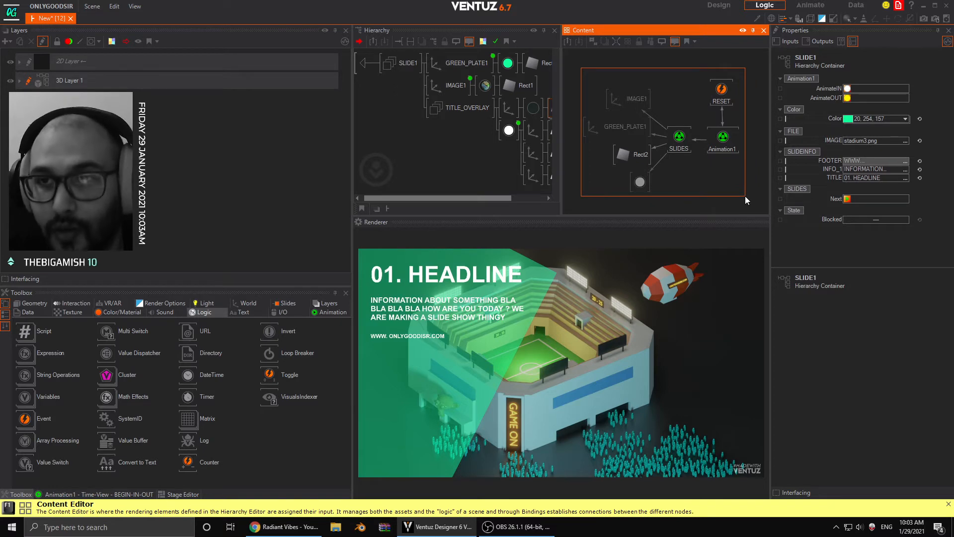
left_click_drag(744, 196, 746, 195)
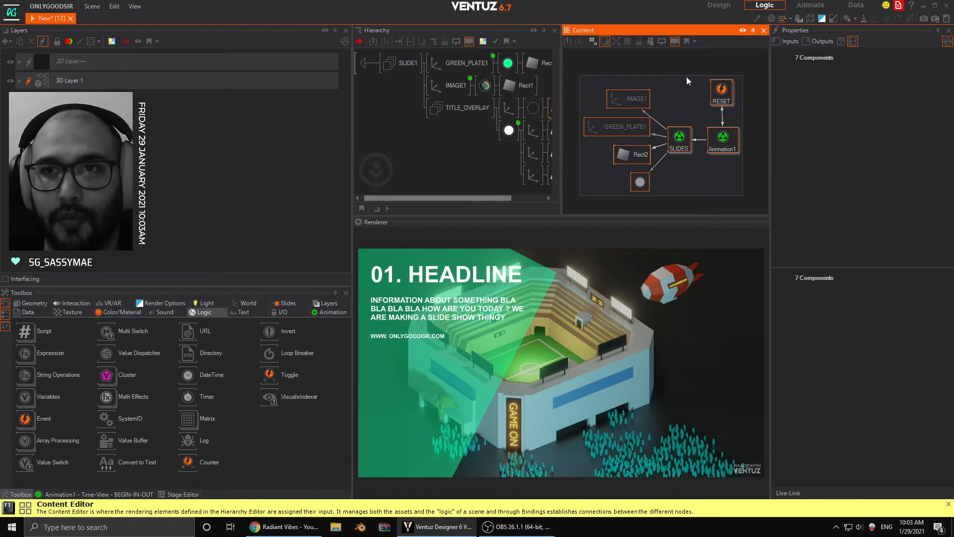
- Go back up to the 3D layer level and enable Interfacing on the SLIDE1 container
left_click(371, 63)
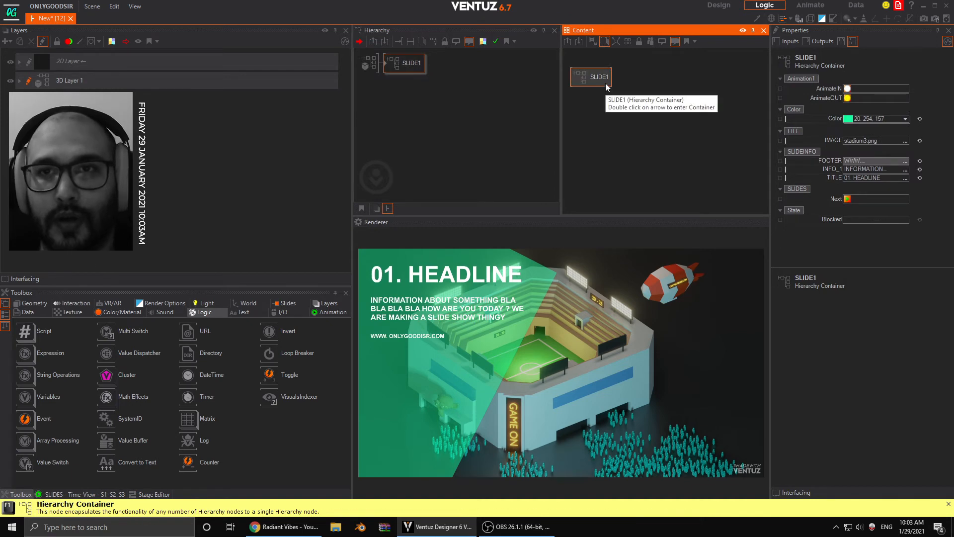
left_click_drag(603, 78, 603, 82)
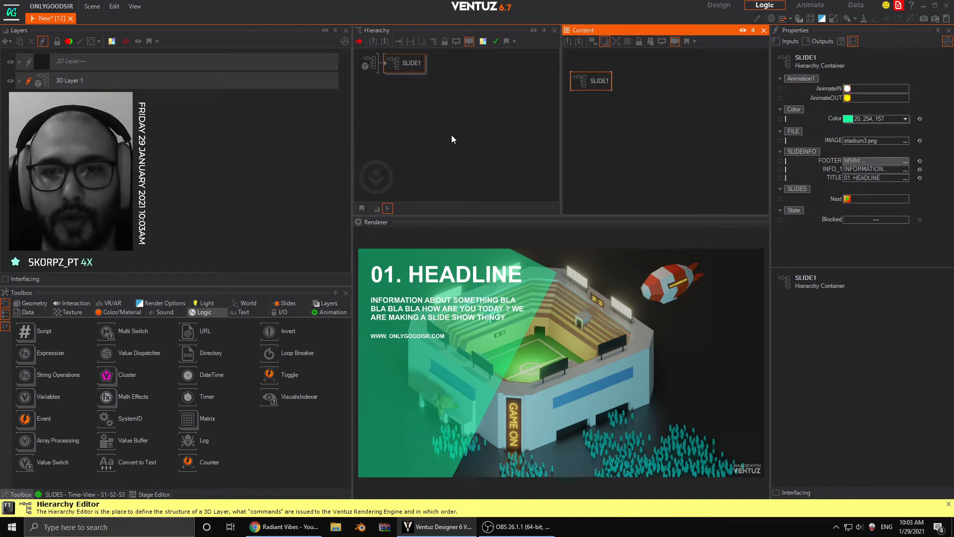
left_click(391, 102)
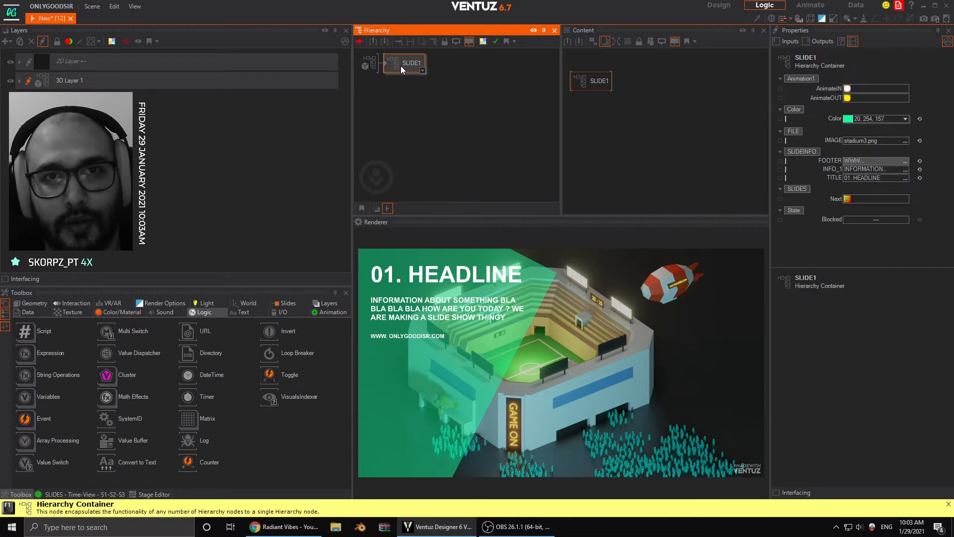
right_click(402, 65)
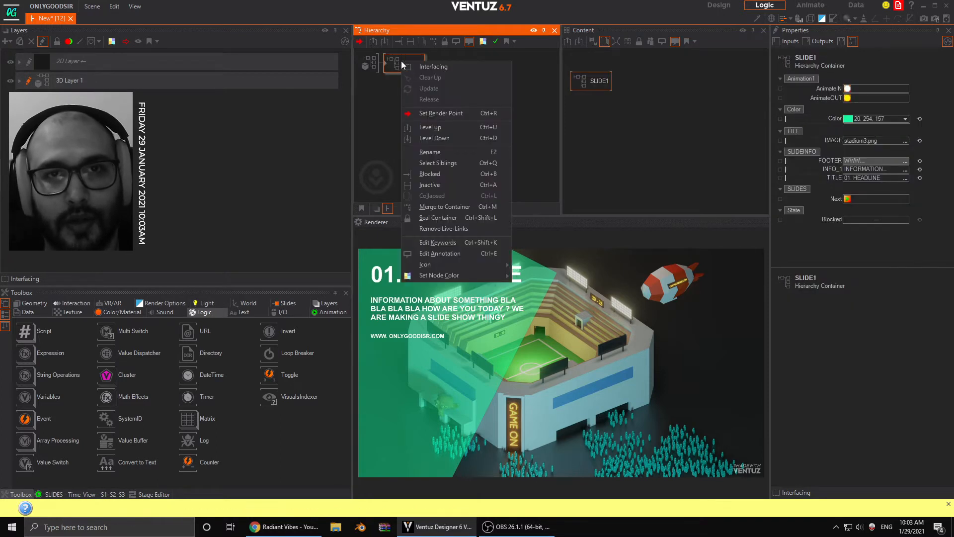
left_click(440, 66)
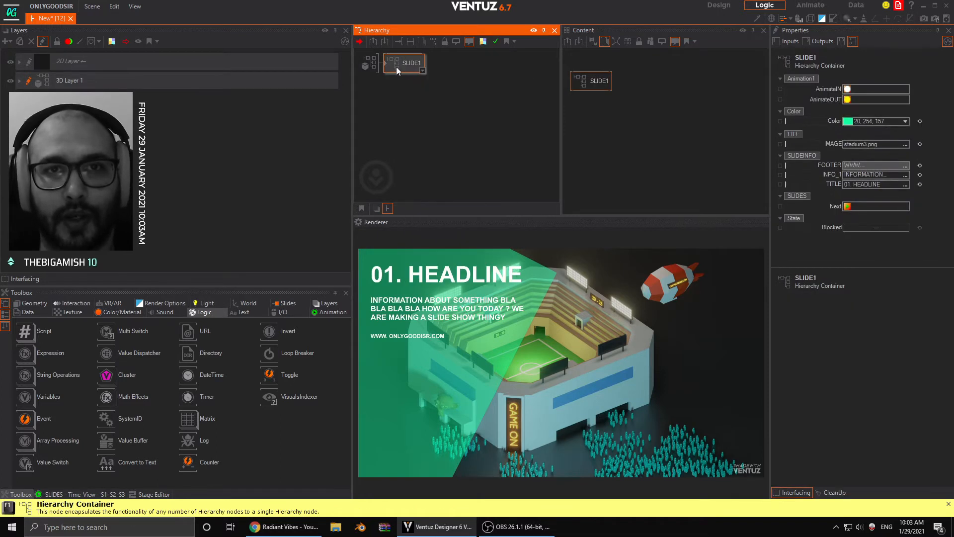
- Duplicate the SLIDE1 container twice so the 3D layer holds three slides
right_click(399, 64)
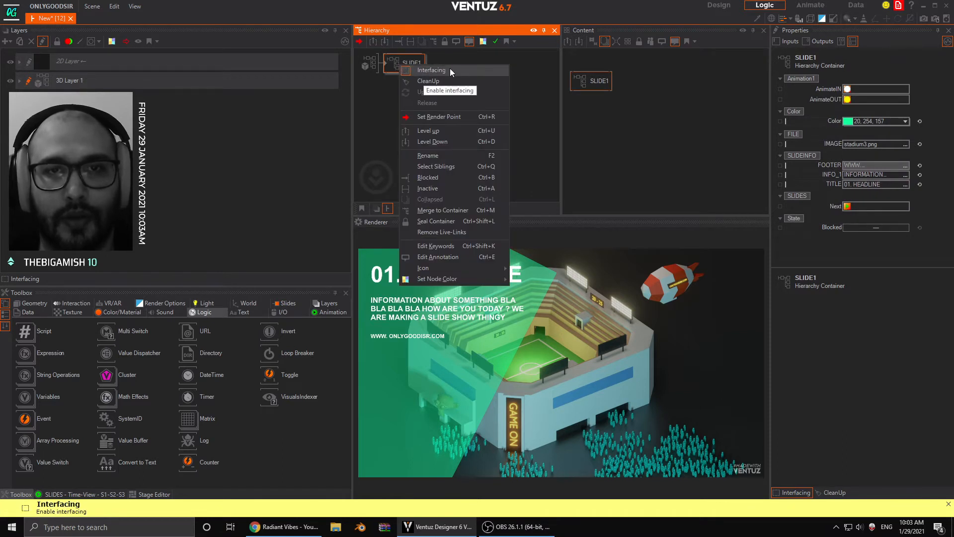
left_click(398, 85)
left_click_drag(403, 70, 401, 93, "ctrl")
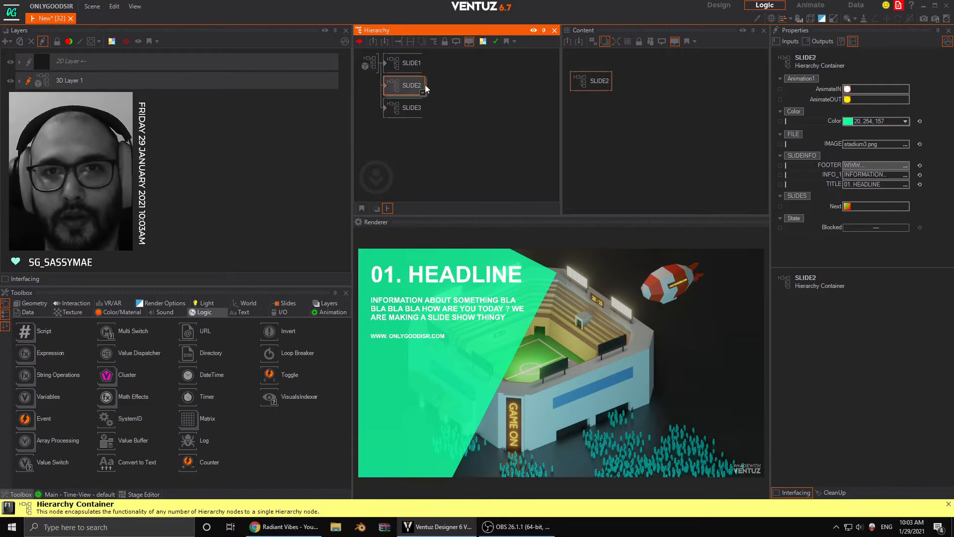
- Select the three slide containers together and try triggering their shared AnimateOUT method
left_click(412, 63)
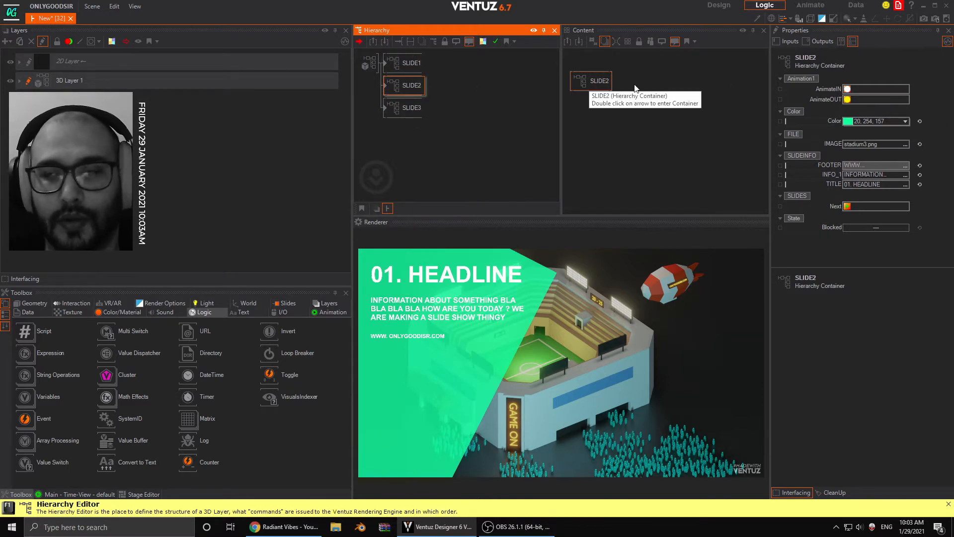
left_click(412, 105, "shift")
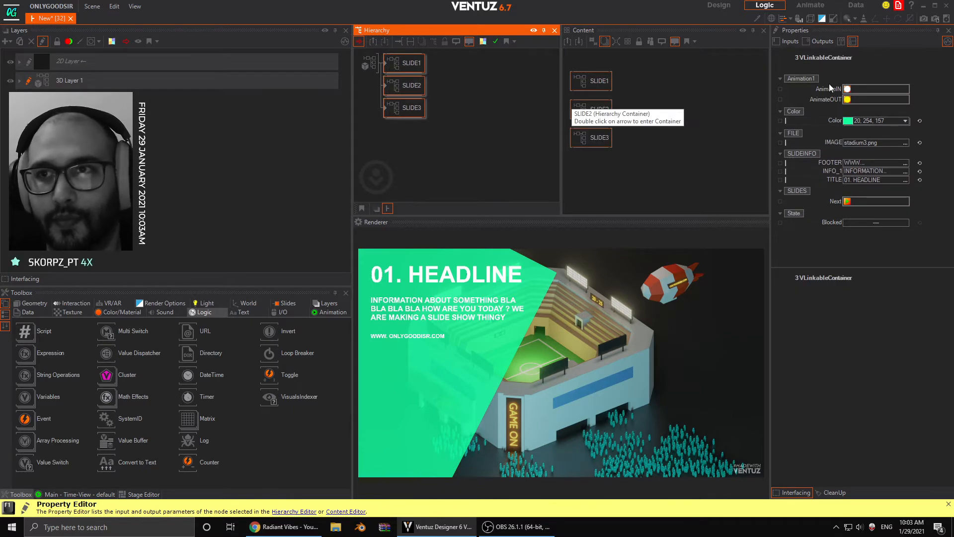
left_click(848, 99)
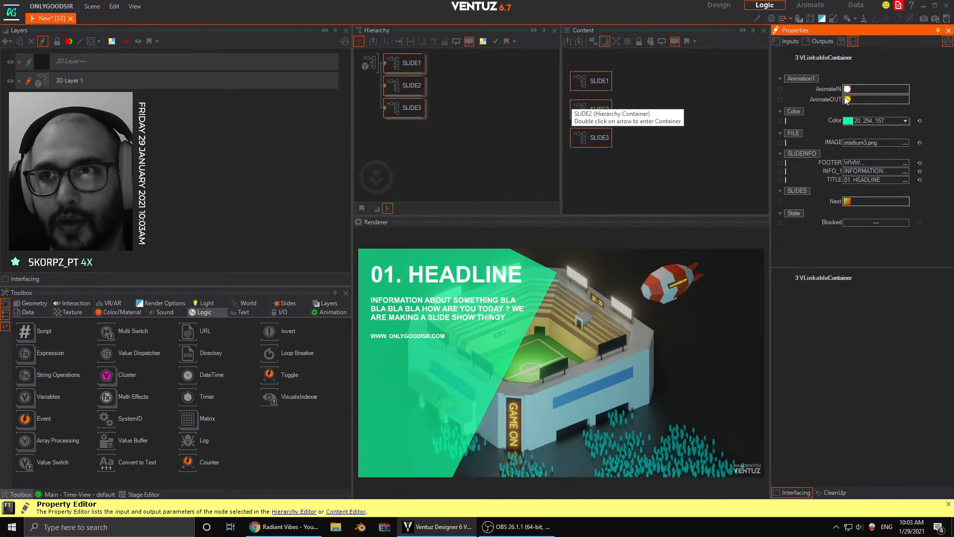
- Check the exposed methods and properties of SLIDE2, SLIDE3 and SLIDE1 one container at a time
left_click(404, 92)
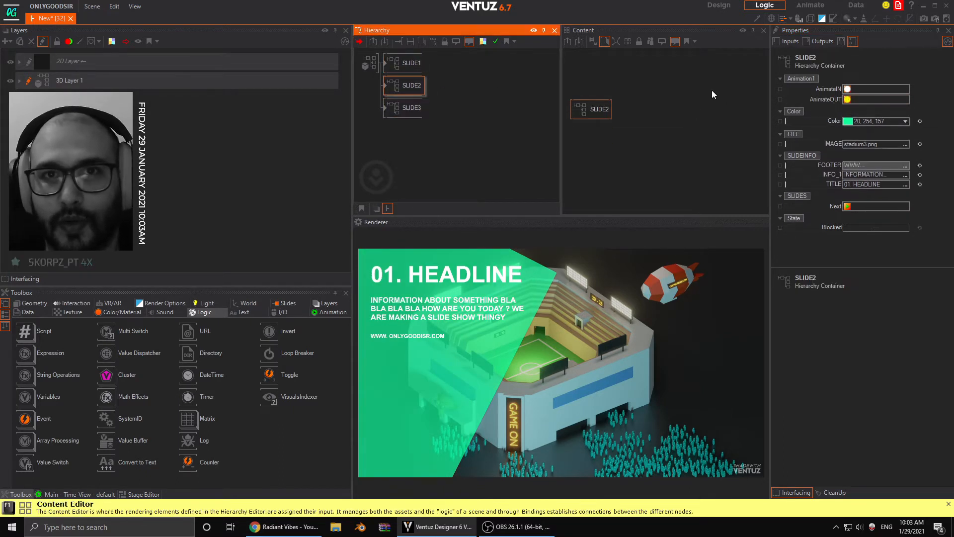
left_click(404, 108)
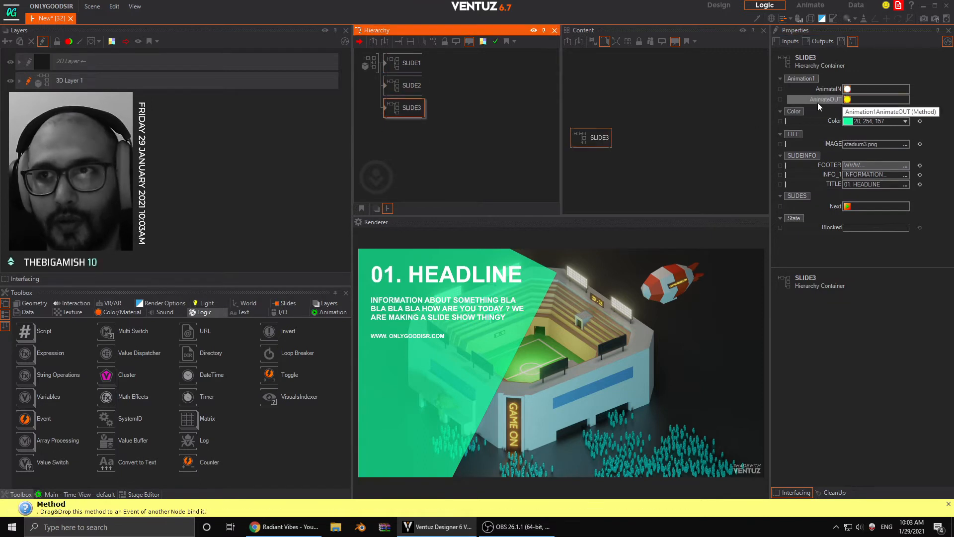
left_click(410, 88)
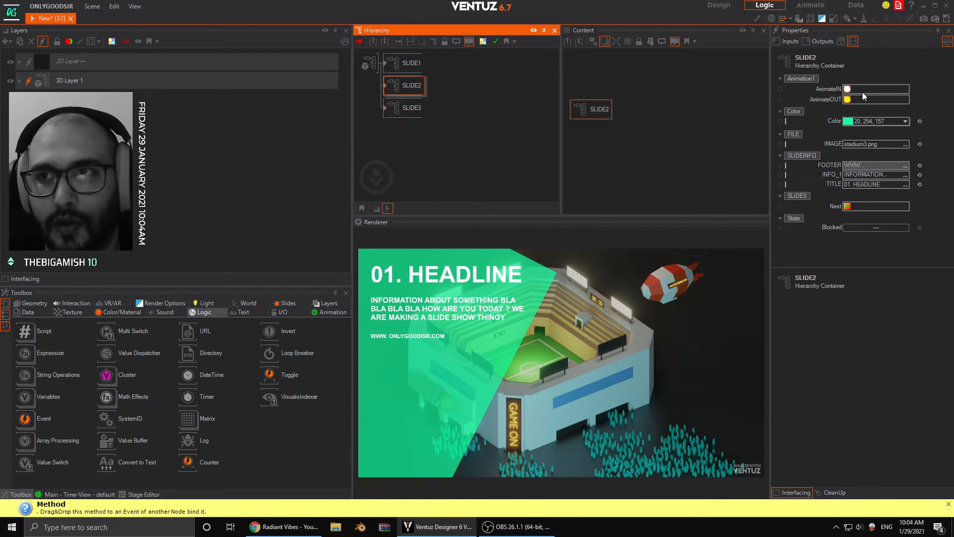
left_click(402, 65)
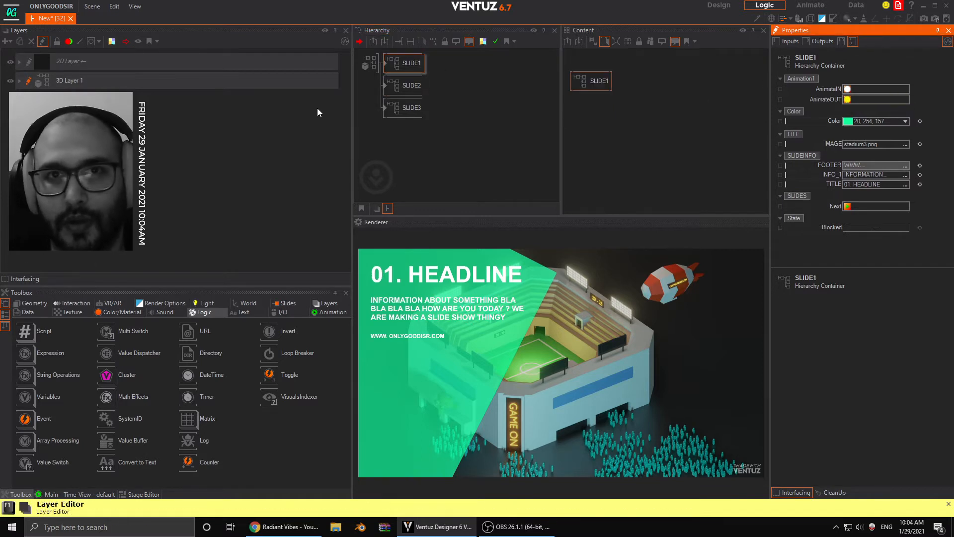
- Enter the SLIDE2 container, select GREEN_PLATE1 and show the SLIDES animation's keyframe timeline
left_click(385, 85)
double_click(384, 84)
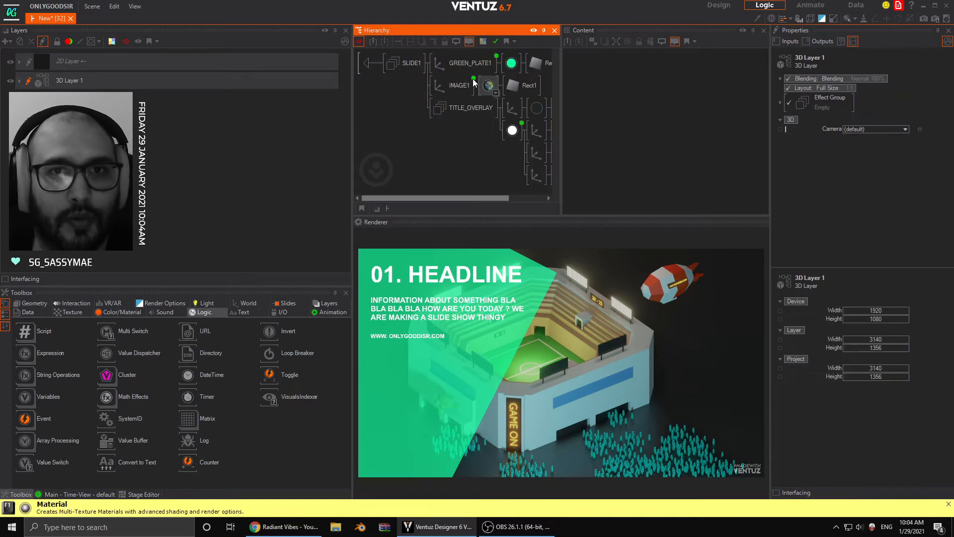
left_click(492, 66)
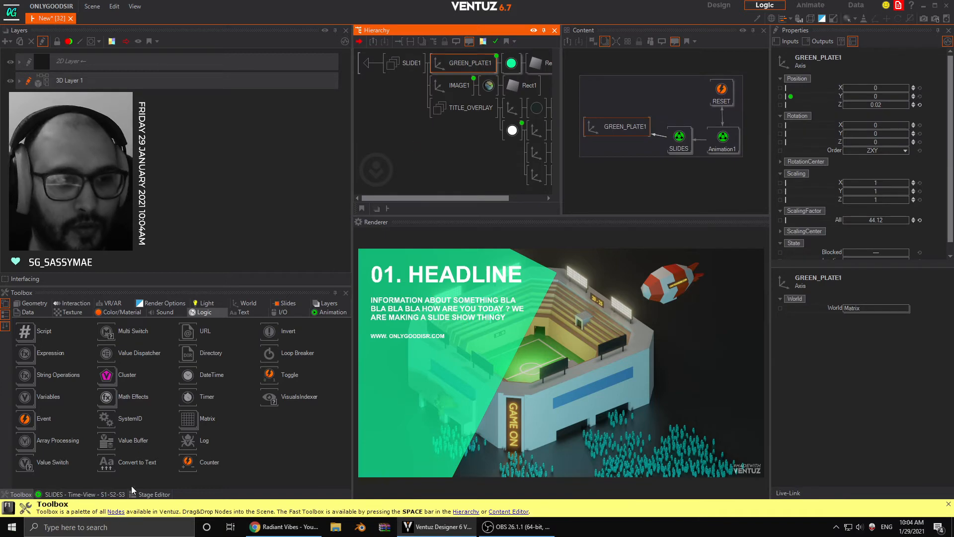
left_click(84, 493)
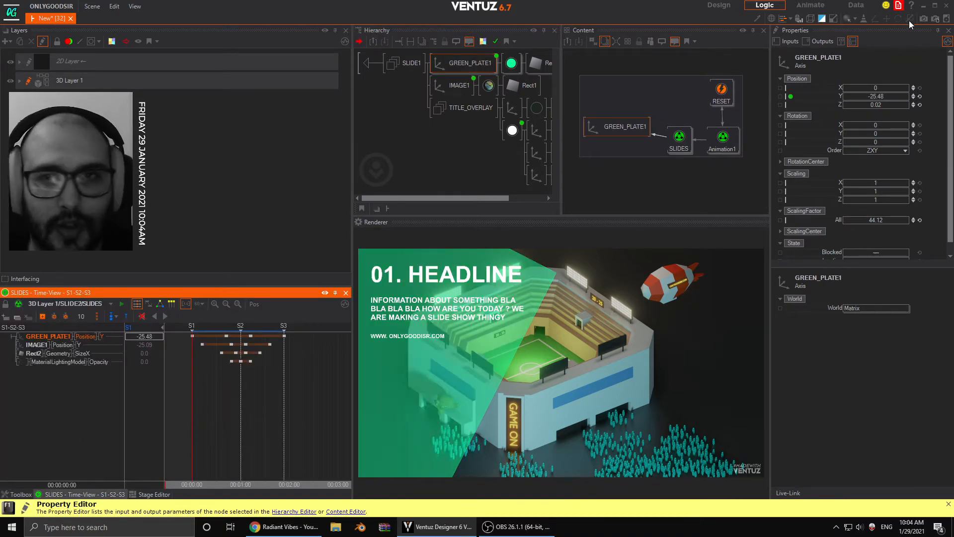
- Select Animation1 inside SLIDE2 and test its OUT method
left_click(726, 133)
left_click(849, 88)
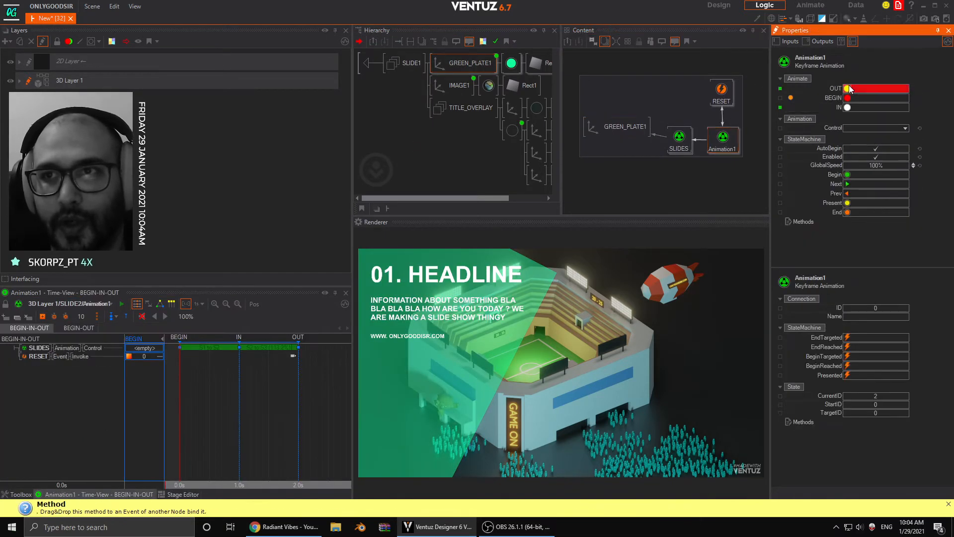
left_click(847, 90)
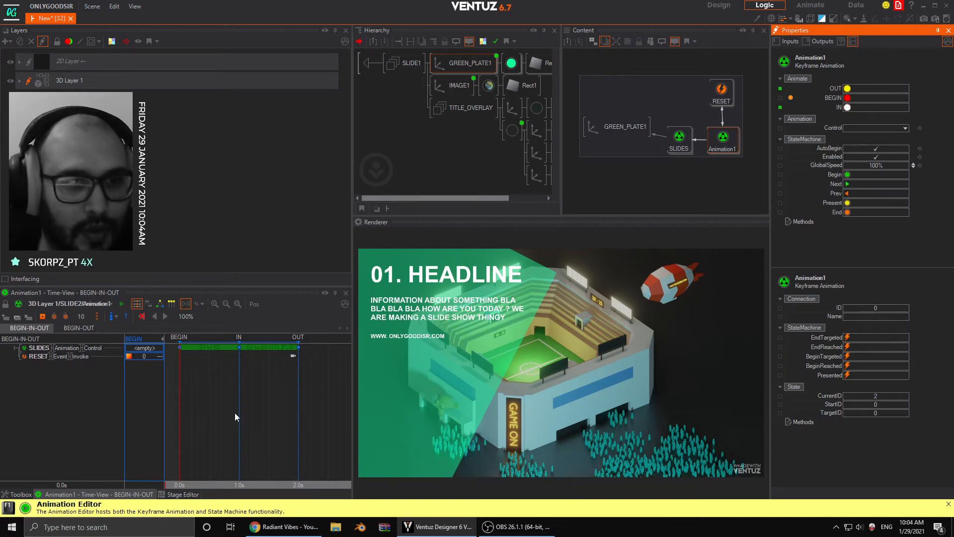
- Leave SLIDE2, reopen a slide container, select GREEN_PLATE1 and scrub its keyframe timeline back to the start
double_click(374, 64)
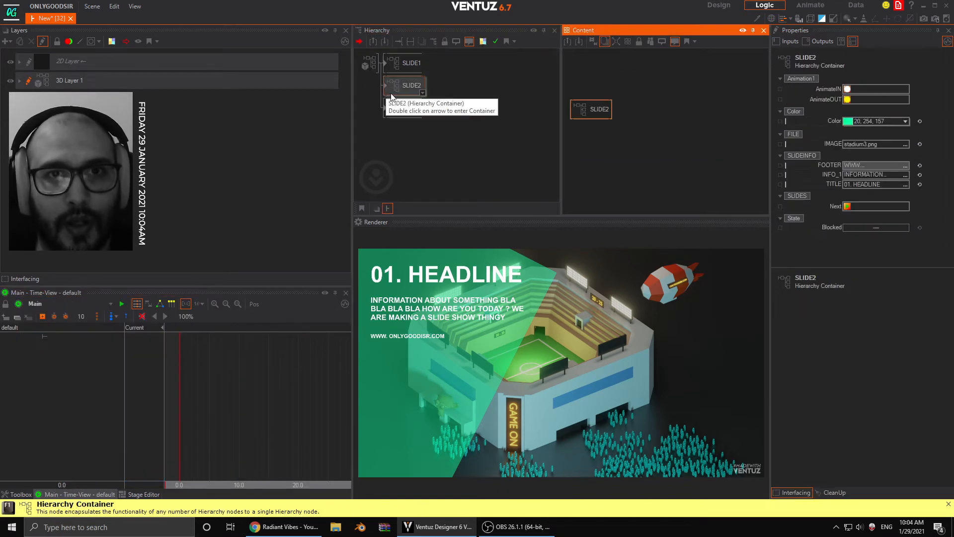
double_click(389, 89)
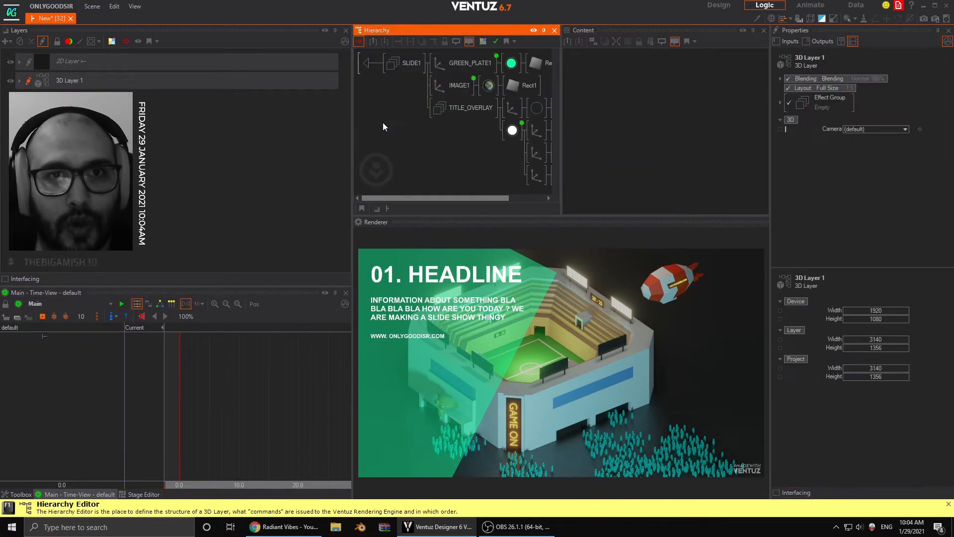
left_click(468, 64)
left_click_drag(278, 389, 126, 389)
- Return to the top-level hierarchy and test the exposed AnimateIN and AnimateOUT methods of SLIDE3
double_click(375, 68)
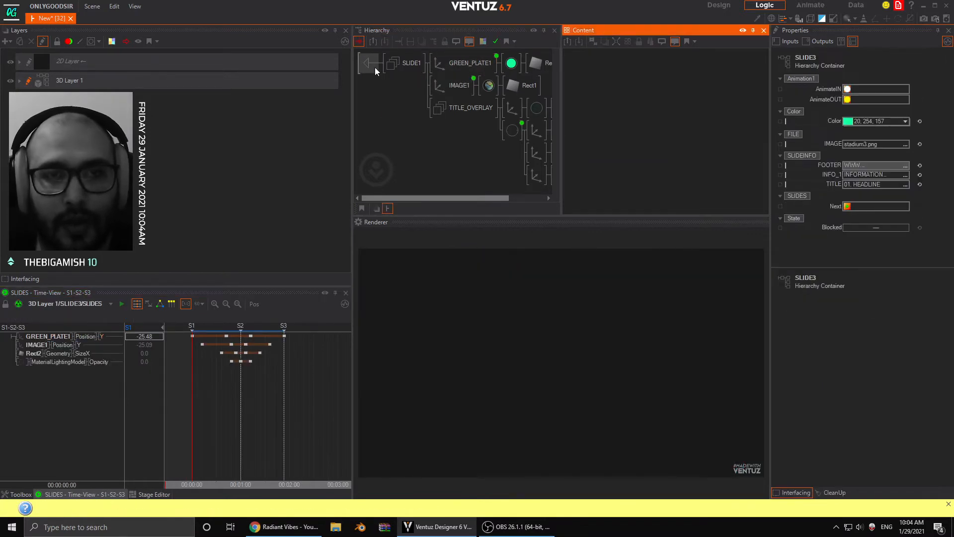
left_click(847, 89)
left_click(848, 99)
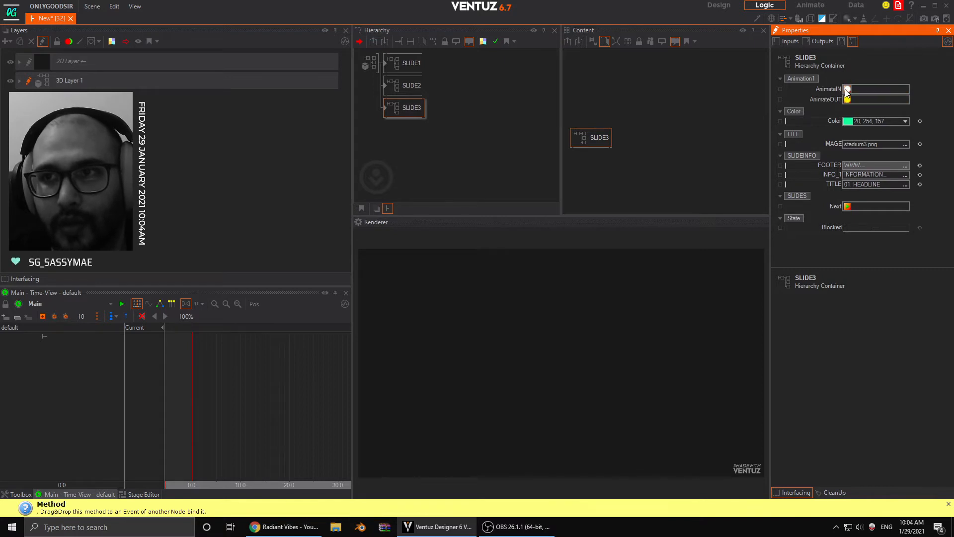
- Select the SLIDE2 container and test its exposed AnimateIN and AnimateOUT methods repeatedly
left_click(394, 89)
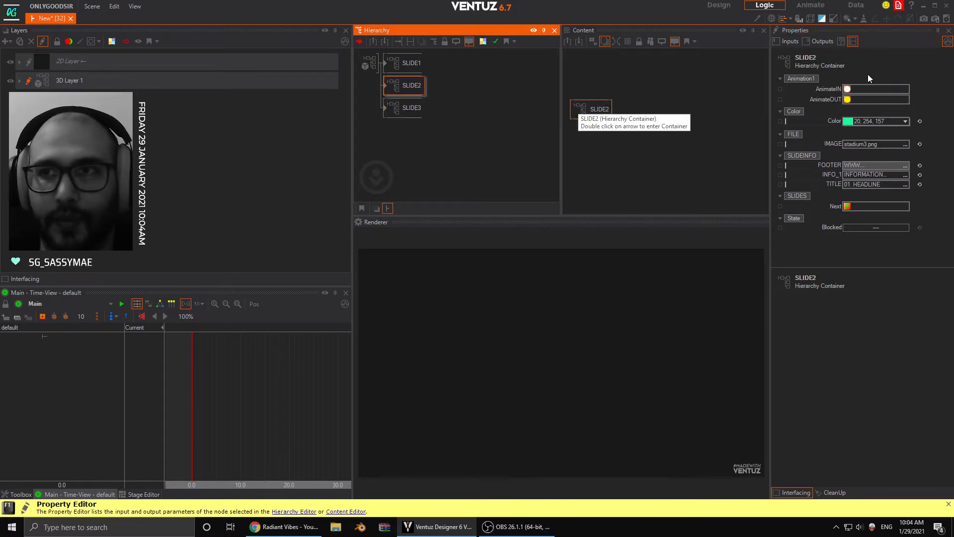
left_click(848, 90)
left_click(848, 99)
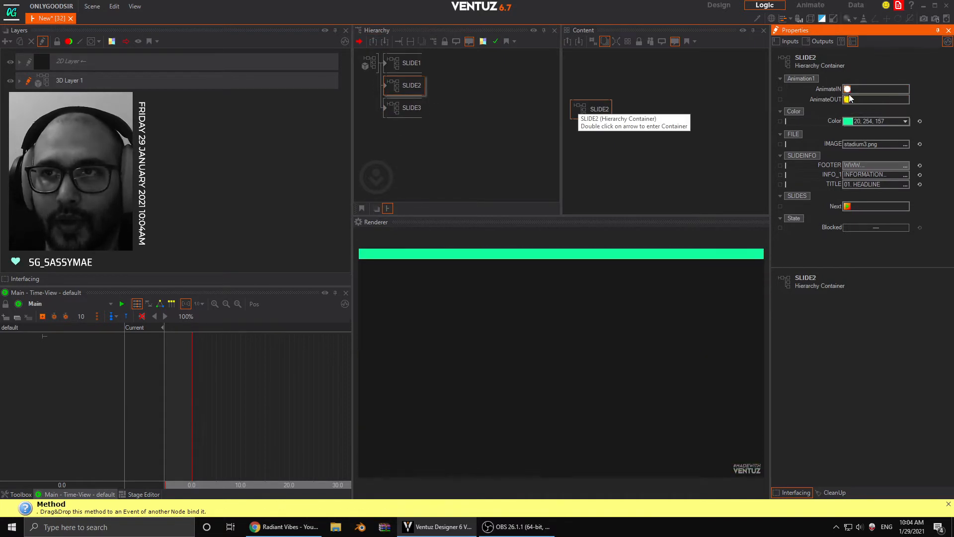
left_click(848, 90)
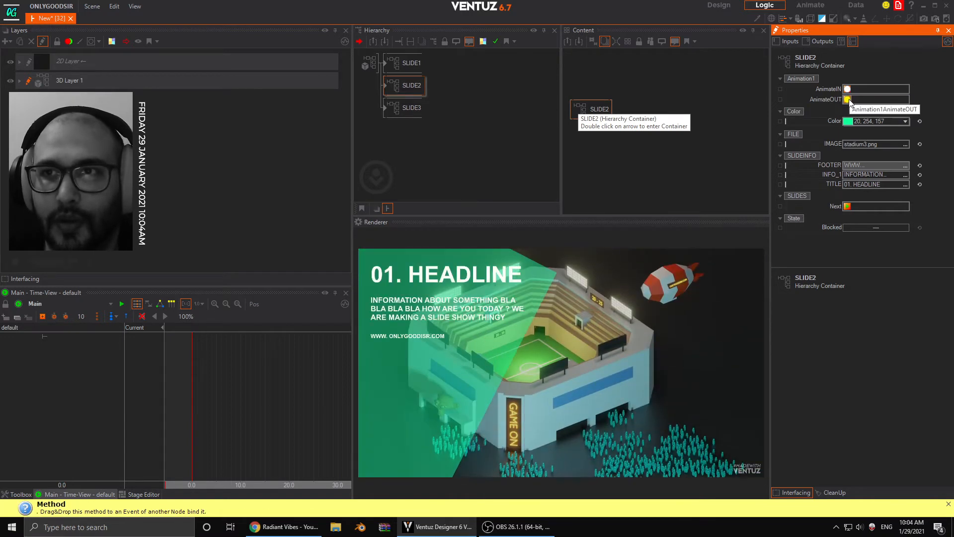
left_click(849, 99)
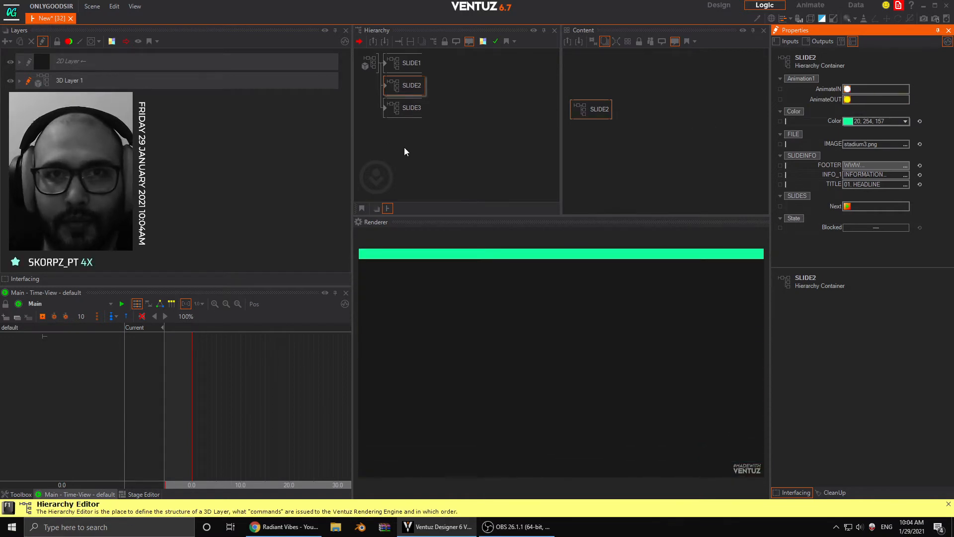
- Enter SLIDE2, select GREEN_PLATE1 and scrub the SLIDES animation timeline to the S3 keyframe
double_click(386, 86)
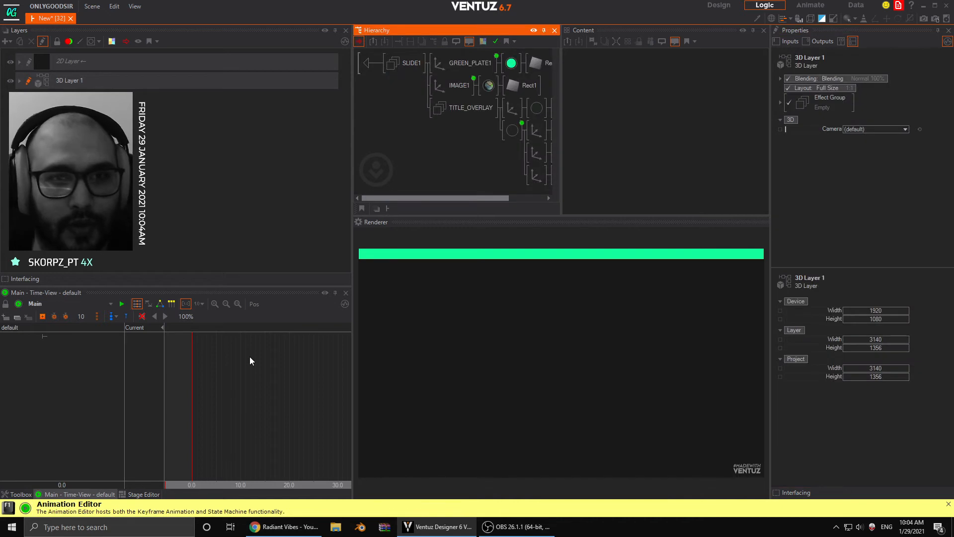
left_click(480, 61)
left_click_drag(251, 404, 284, 408)
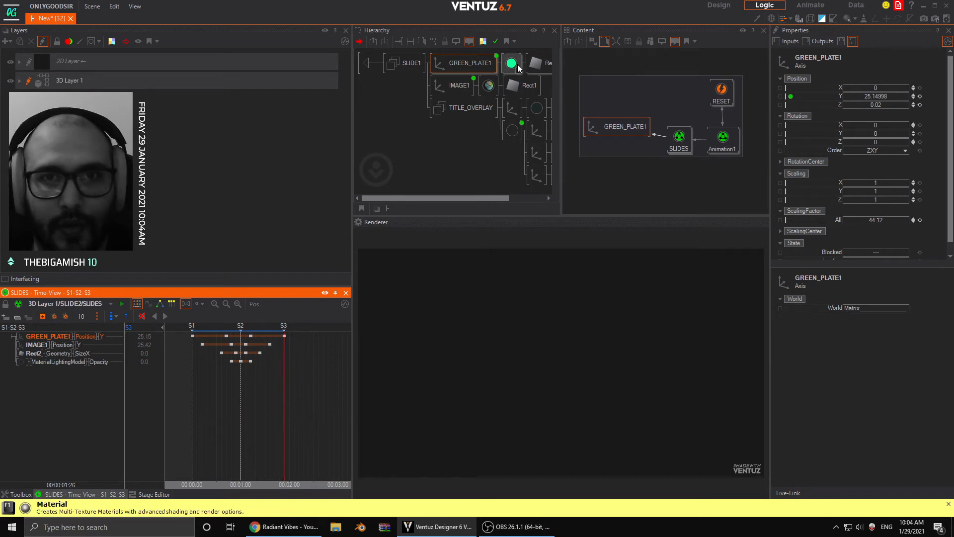
- Test the IN and OUT methods of Animation1 inside SLIDE2 and scrub across its timeline
left_click(723, 138)
left_click(846, 110)
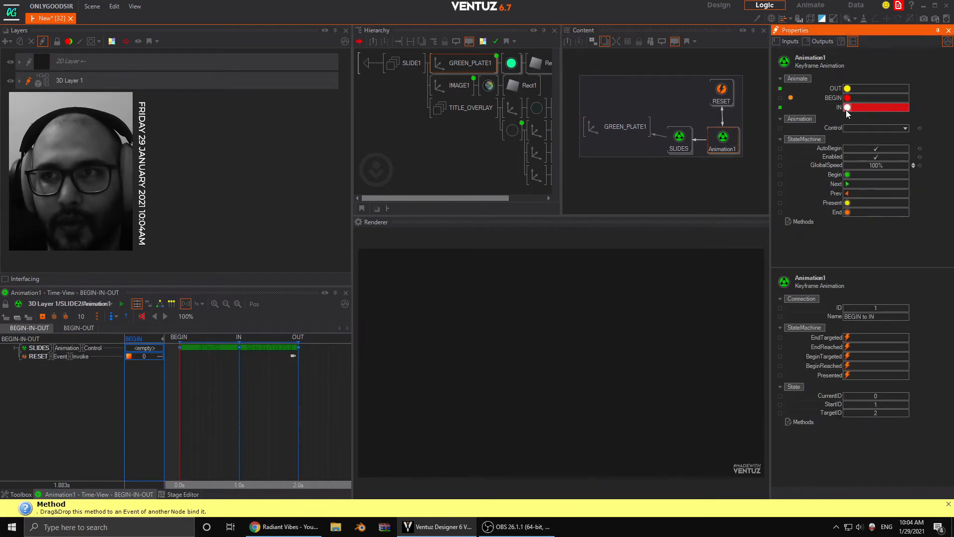
left_click(845, 92)
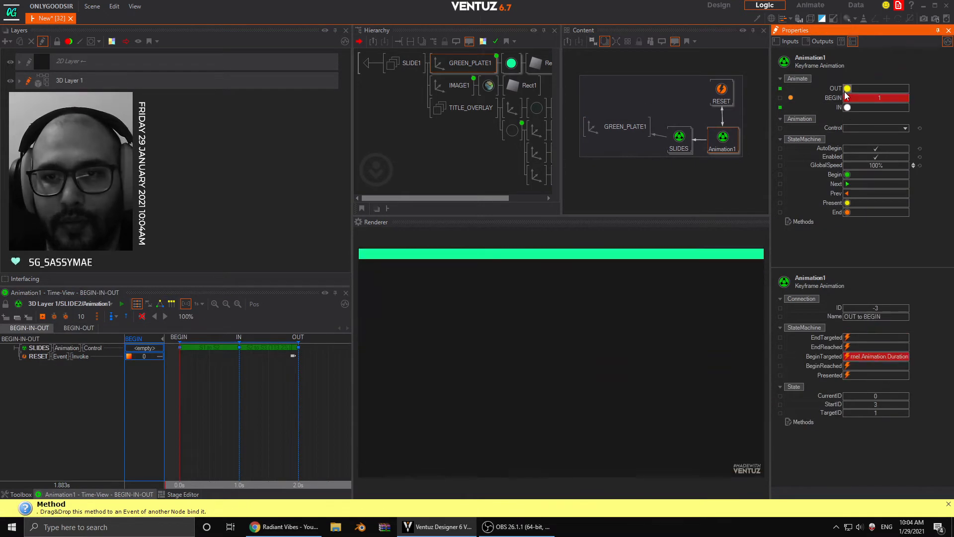
left_click_drag(239, 391, 281, 392)
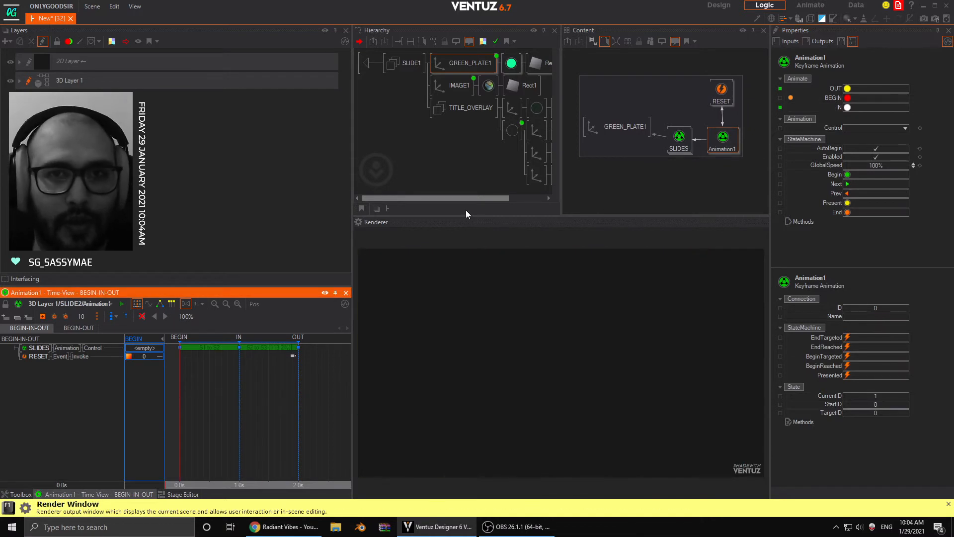
- Enter the SLIDE3 container and test the IN and OUT methods of the Animation1 node linked to GREEN_PLATE1
left_click(368, 64)
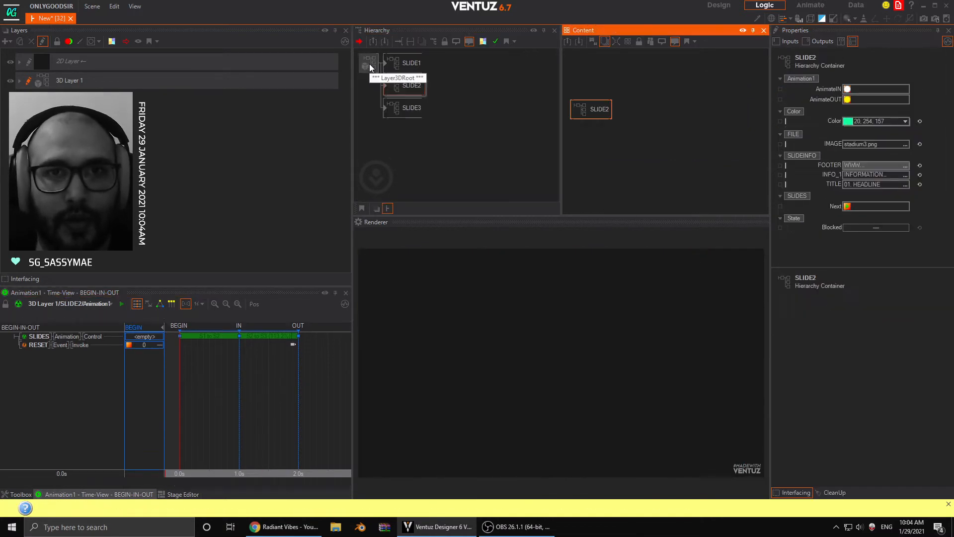
double_click(386, 107)
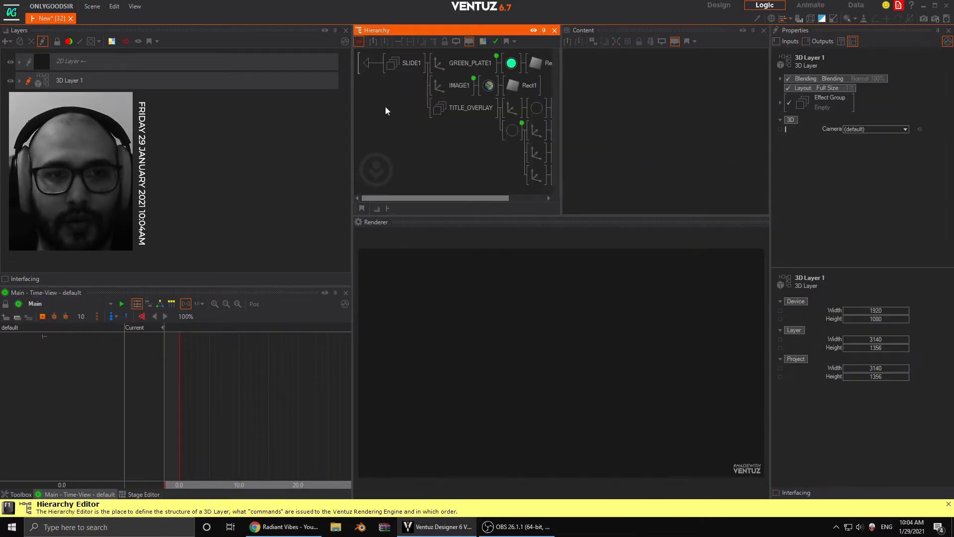
left_click(455, 62)
left_click(720, 139)
left_click(253, 399)
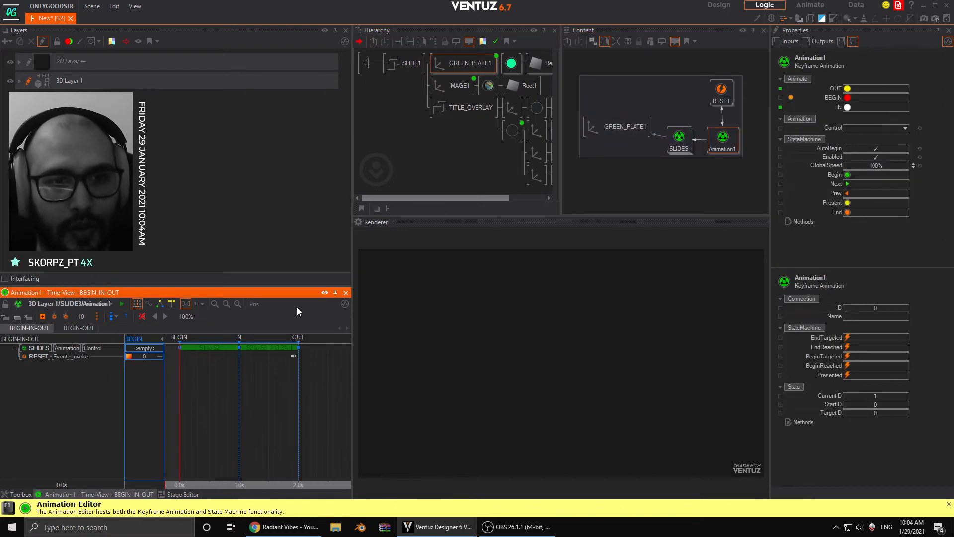
left_click(848, 107)
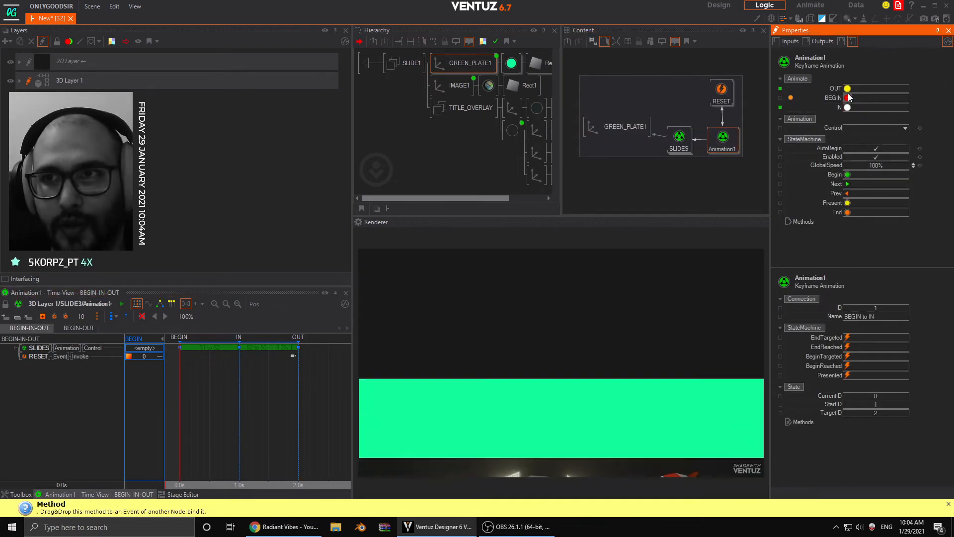
left_click(848, 89)
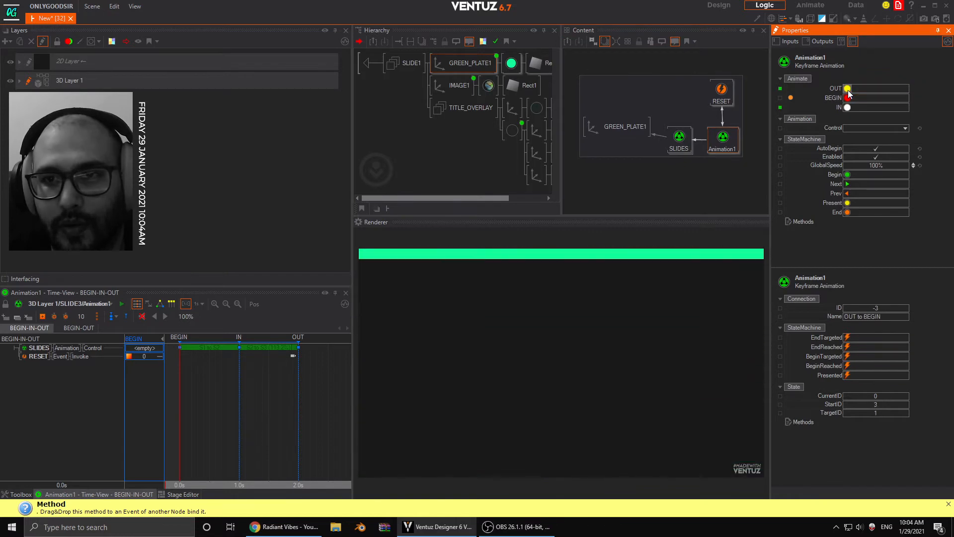
- Select IMAGE1 in SLIDE3, check the SLIDES timeline beyond S3 and retest Animation1's IN and OUT methods
left_click(450, 85)
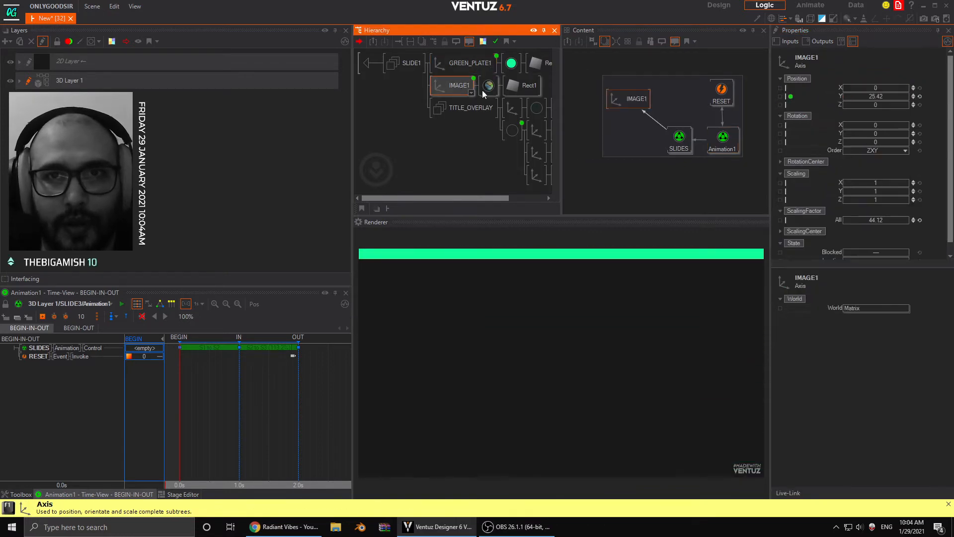
double_click(679, 139)
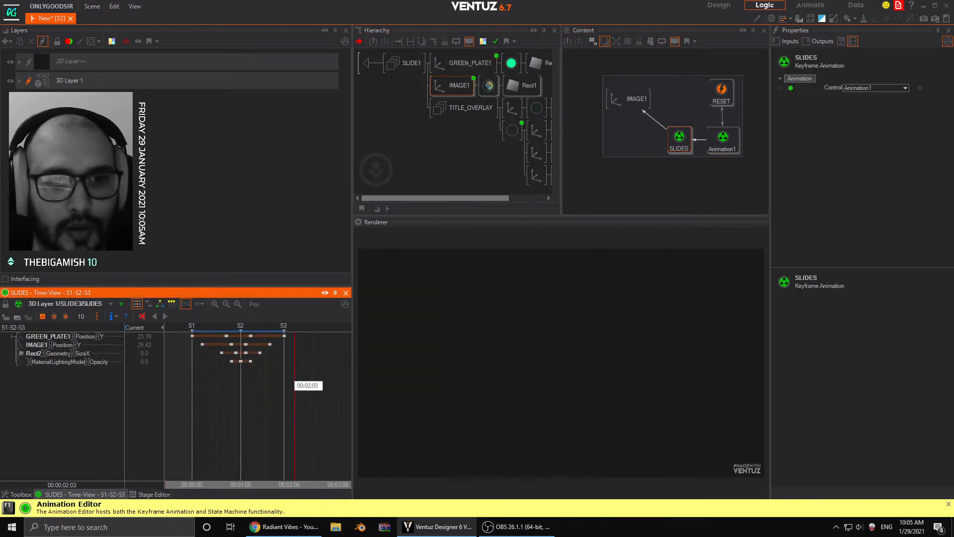
left_click(723, 139)
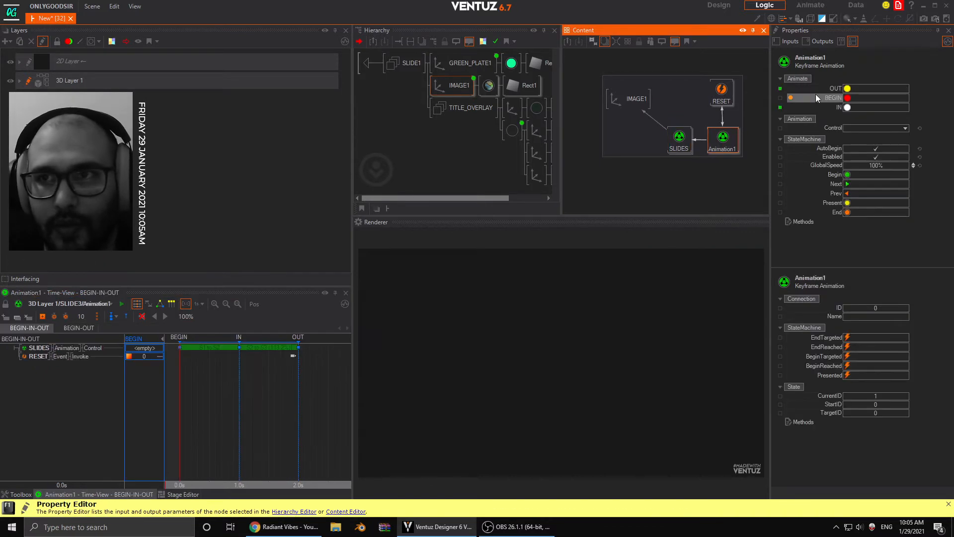
left_click(848, 108)
left_click(848, 89)
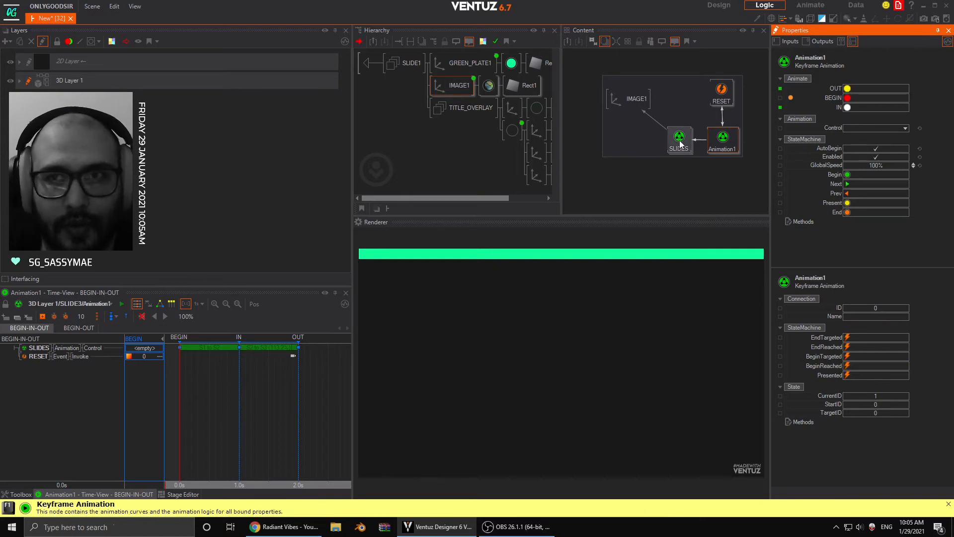
- Move Animation1's playhead to the OUT state at 2.0 s and the SLIDES animation's playhead to S3
left_click_drag(242, 394, 297, 399)
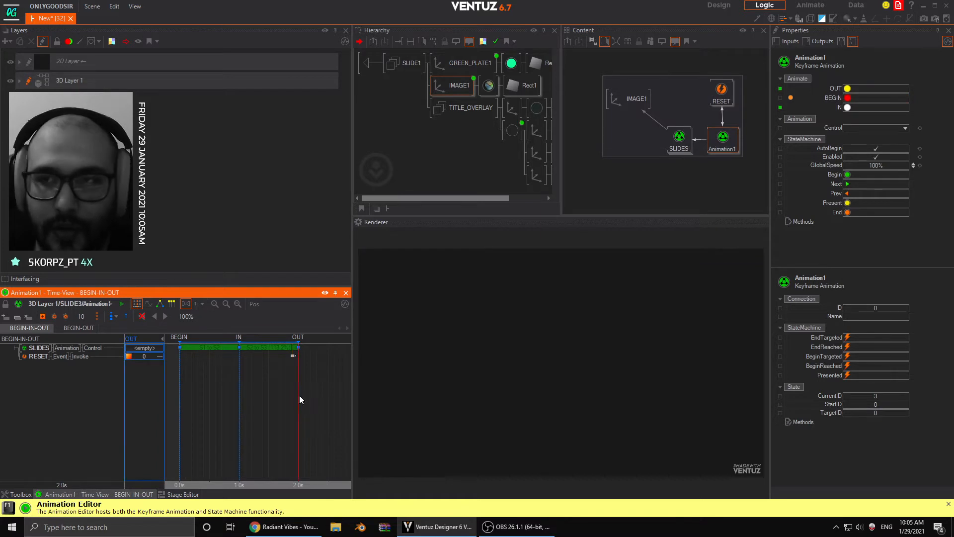
left_click(687, 143)
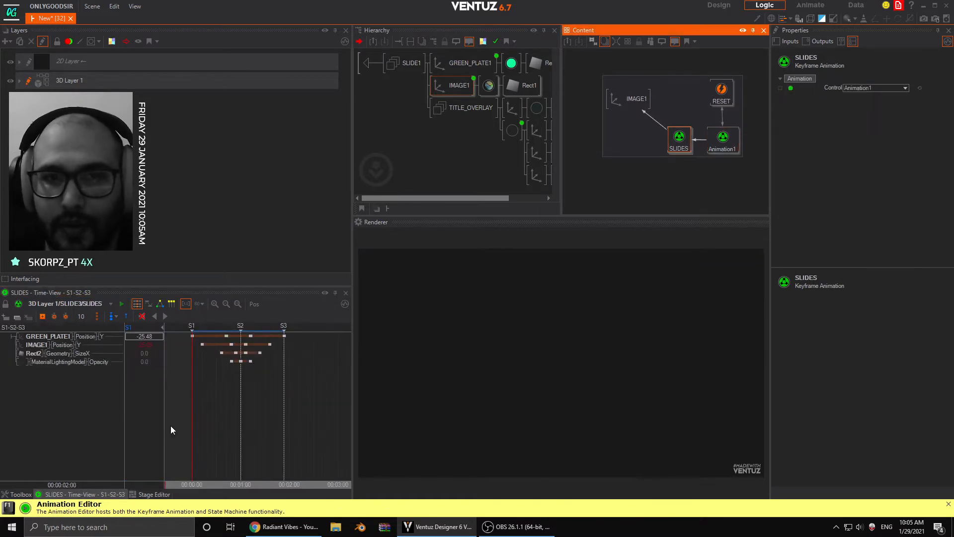
left_click(286, 398)
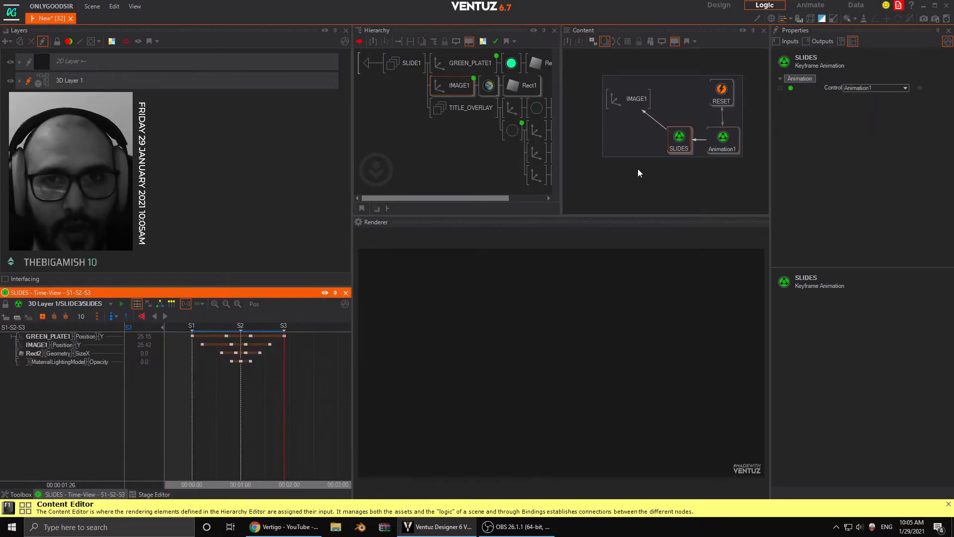
- Select Animation1 in SLIDE3 again and test its IN and OUT methods with the playhead at OUT
left_click(679, 140)
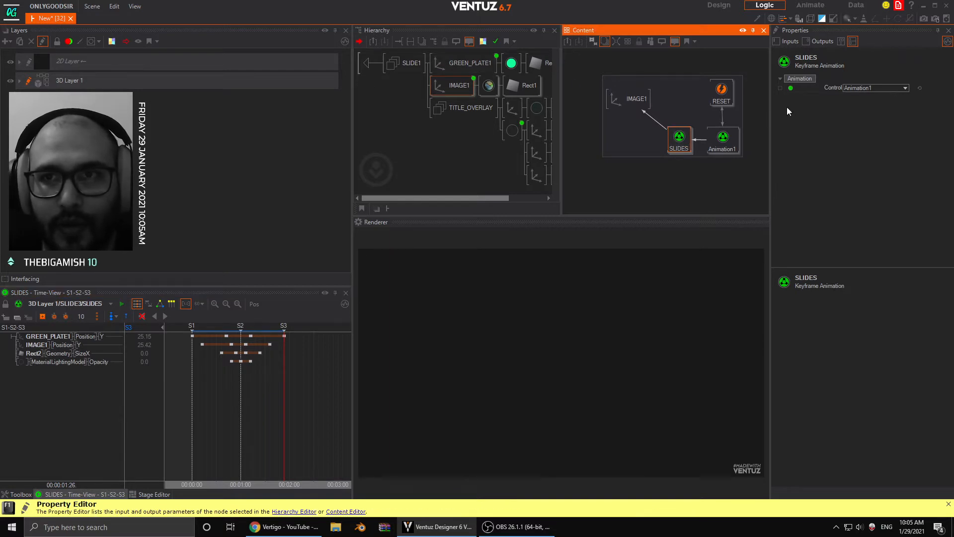
left_click(722, 139)
left_click(848, 107)
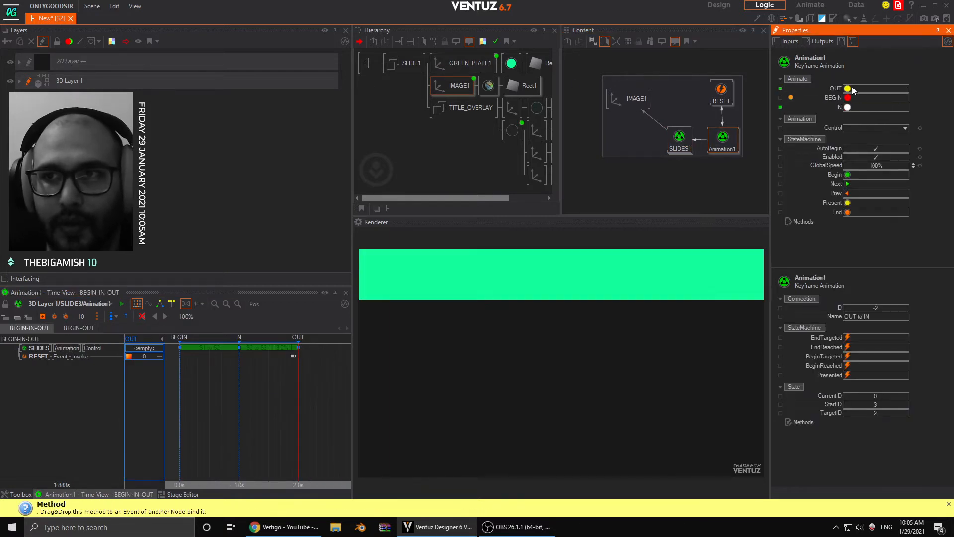
left_click(848, 88)
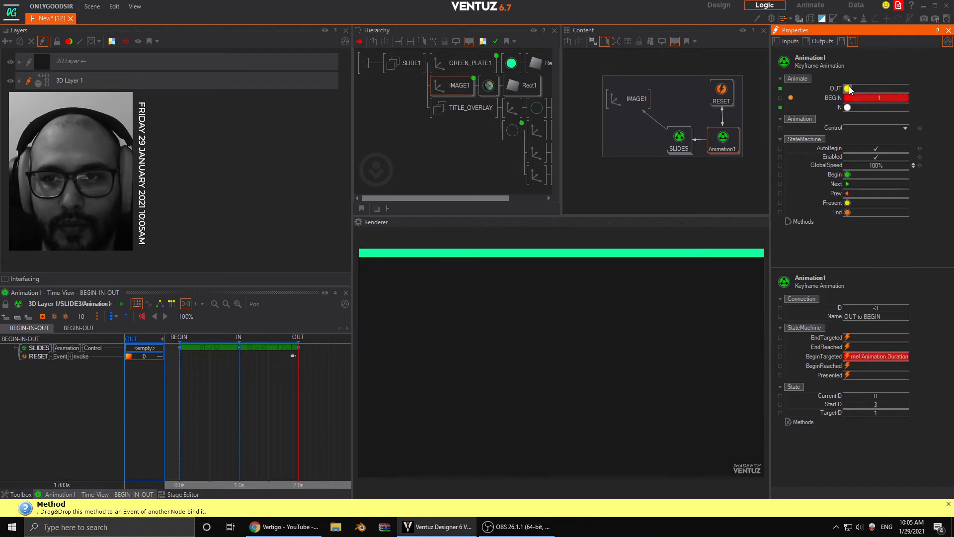
- Scrub Animation1's timeline back to the OUT state and trigger its IN and OUT methods once more
left_click(293, 384)
left_click_drag(292, 383, 298, 389)
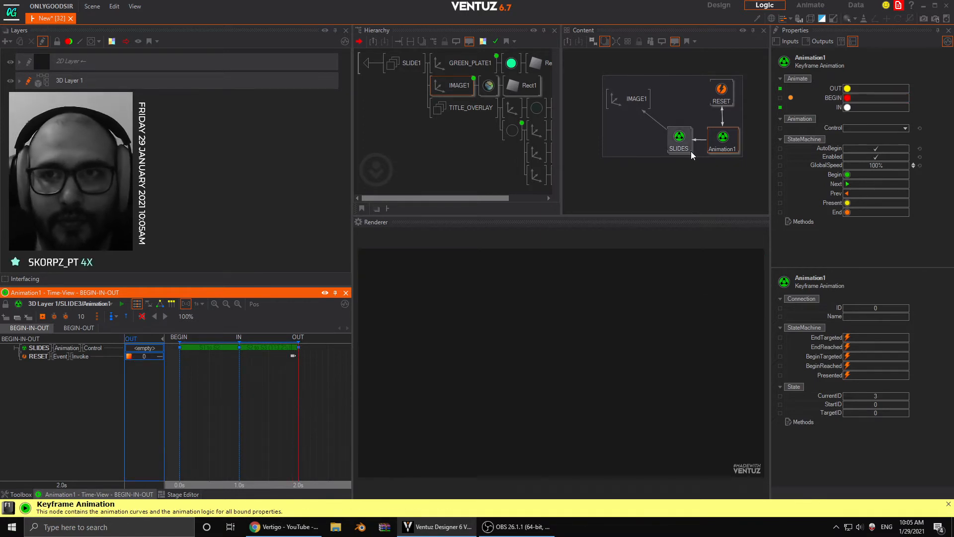
left_click(720, 145)
left_click(847, 98)
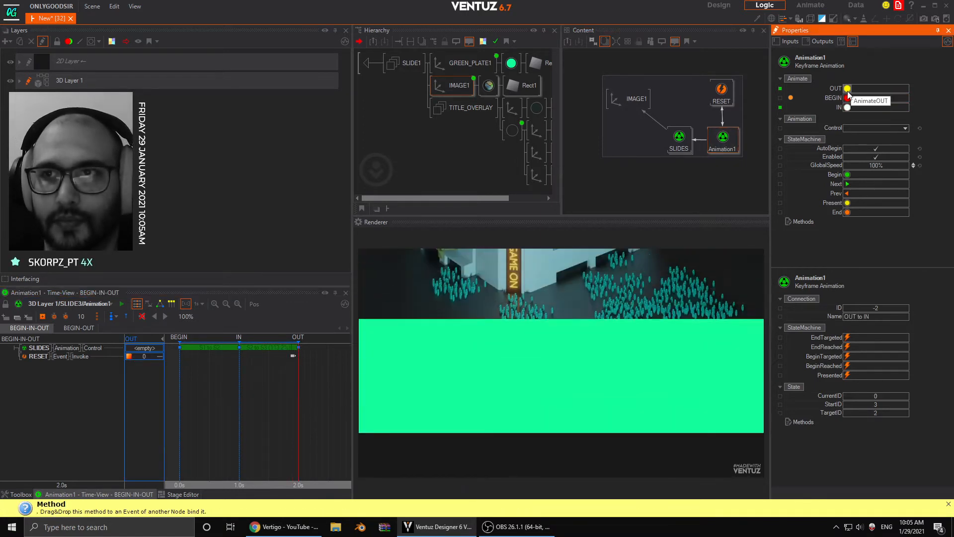
left_click(846, 99)
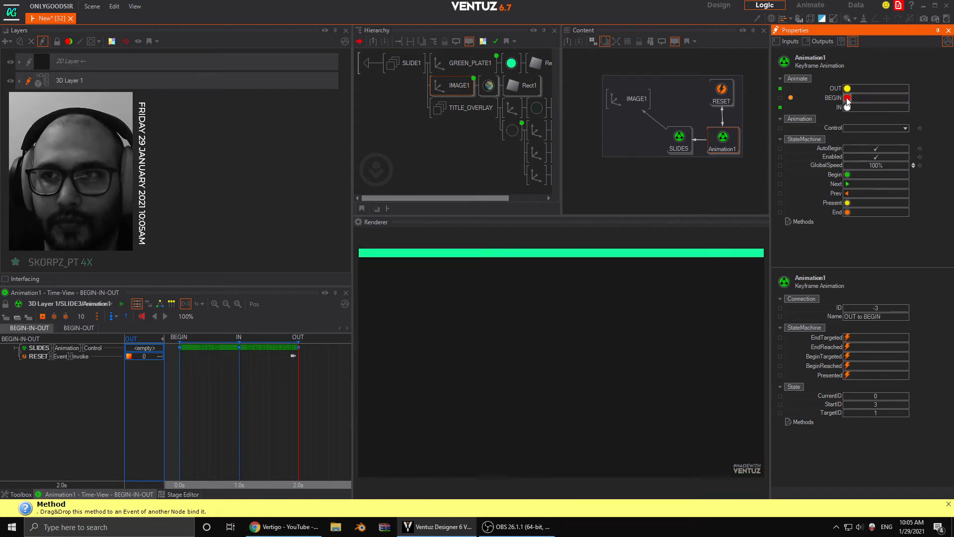
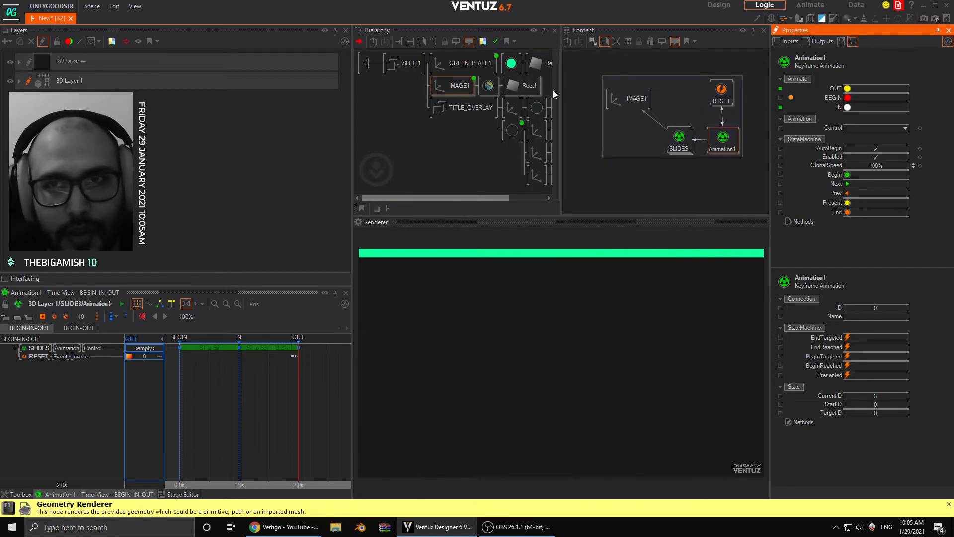
- Scrub the SLIDES timeline, trigger Animation1's IN and OUT methods, and toggle its AutoBegin option off and on again
left_click(679, 138)
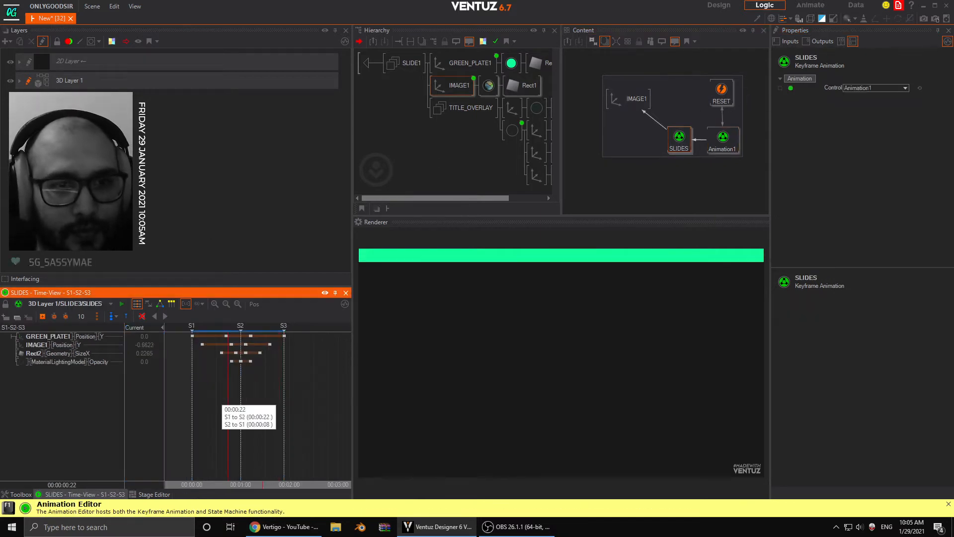
left_click(723, 138)
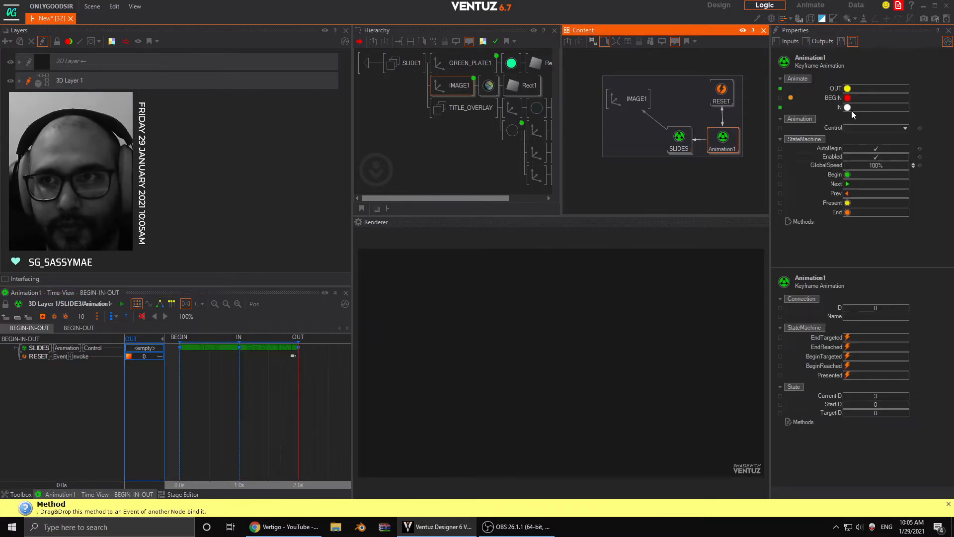
left_click(848, 97)
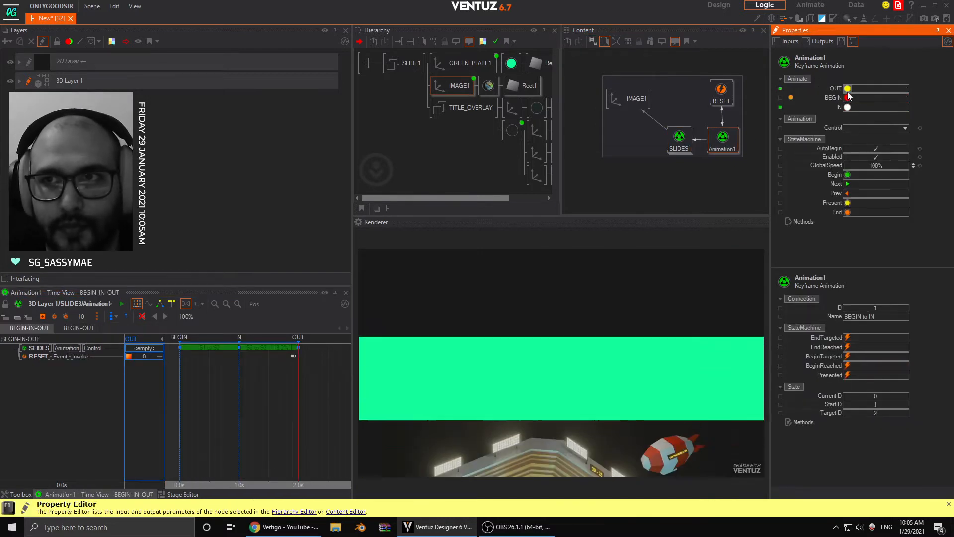
left_click(848, 89)
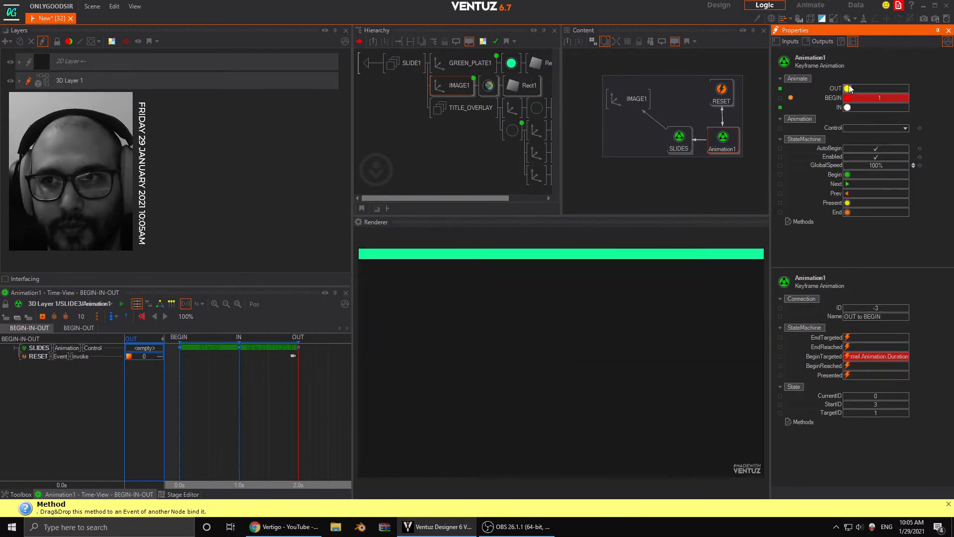
left_click(861, 148)
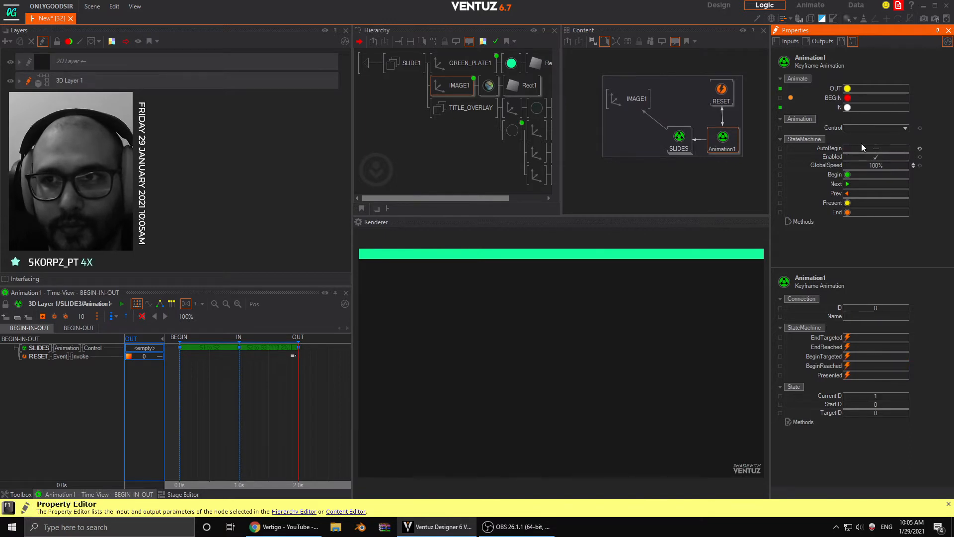
- Remove the binding from RESET's Fired event to Animation1's BEGIN method and create the same binding again
left_click(732, 117)
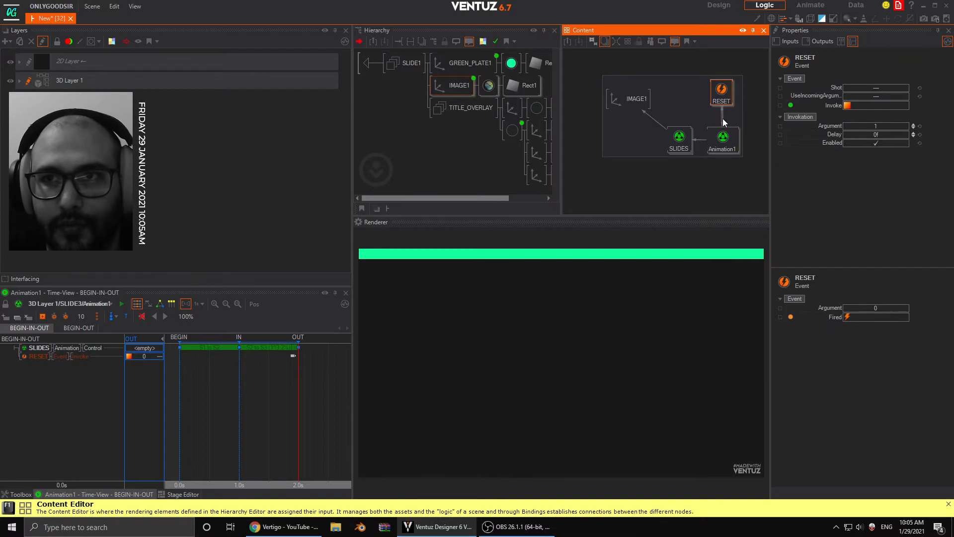
left_click(724, 122)
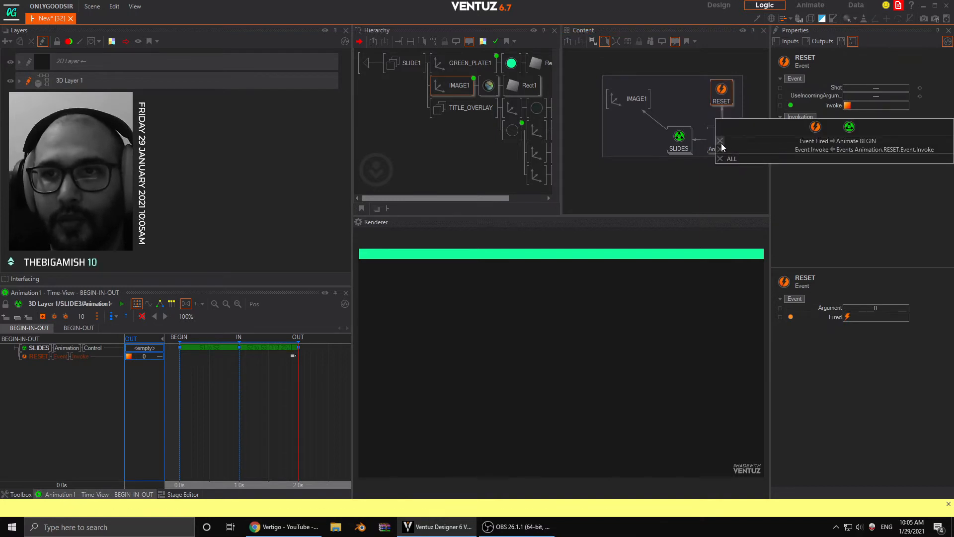
left_click(701, 107)
left_click(732, 141)
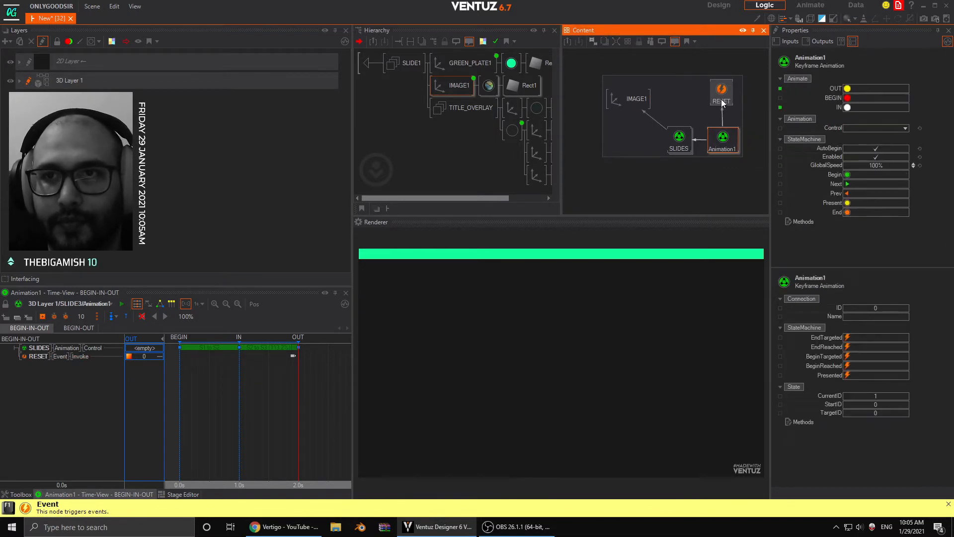
left_click(722, 101)
left_click(723, 139)
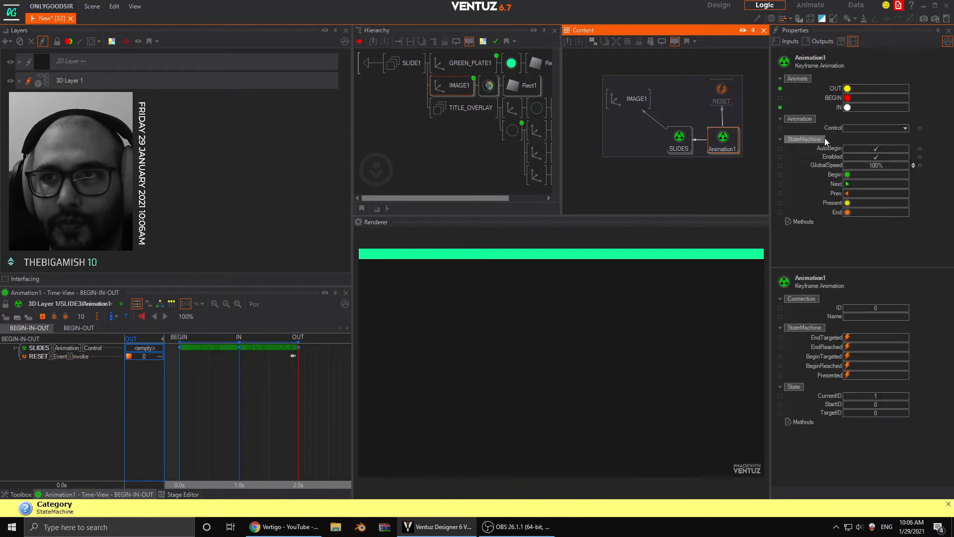
left_click_drag(829, 98, 724, 99)
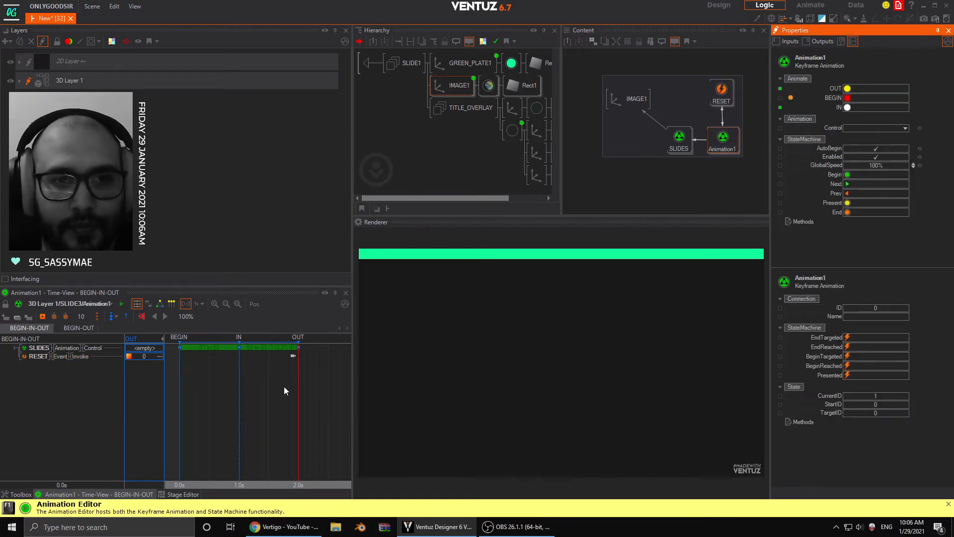
- Move Animation1's playhead to BEGIN, trigger its IN and OUT methods, and move the playhead to OUT at 2.0 s
left_click_drag(298, 387, 179, 387)
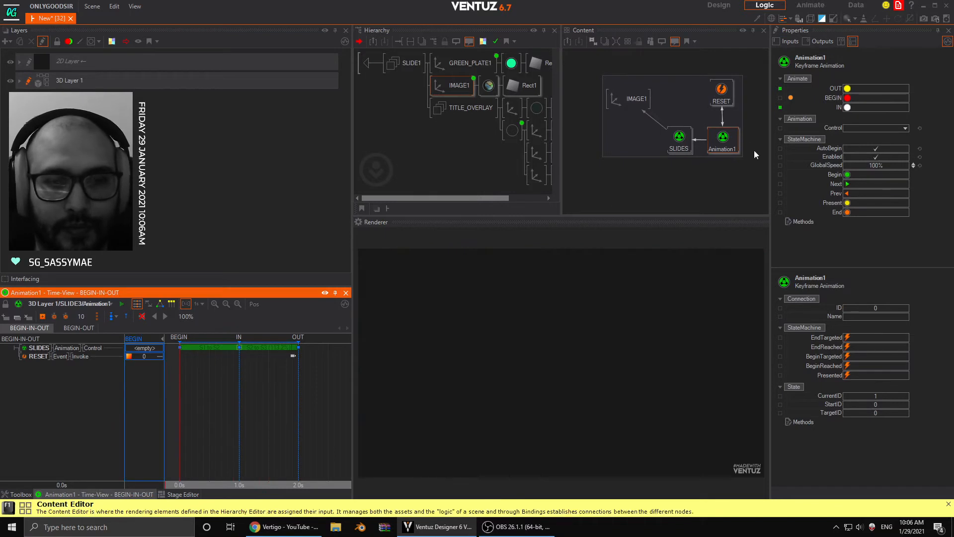
left_click(847, 107)
left_click(847, 88)
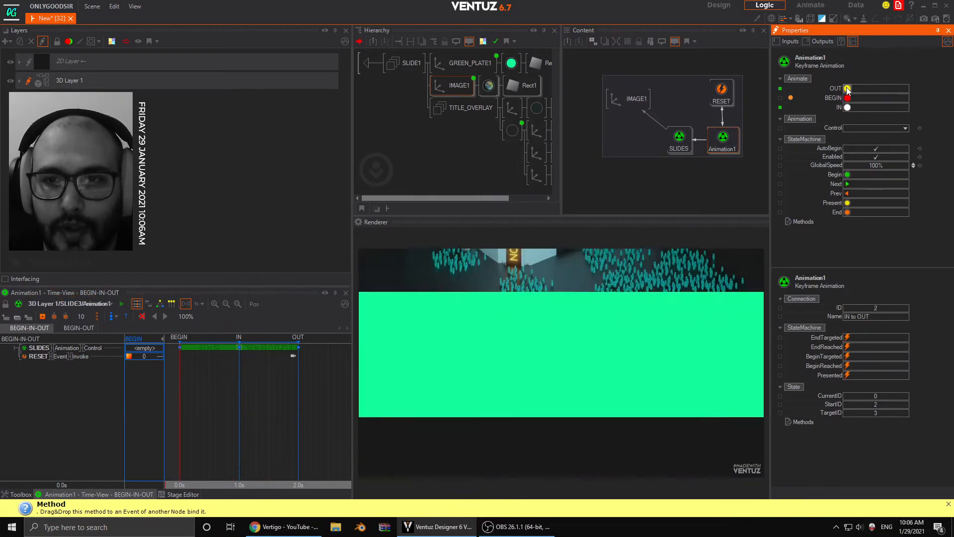
left_click_drag(180, 387, 298, 384)
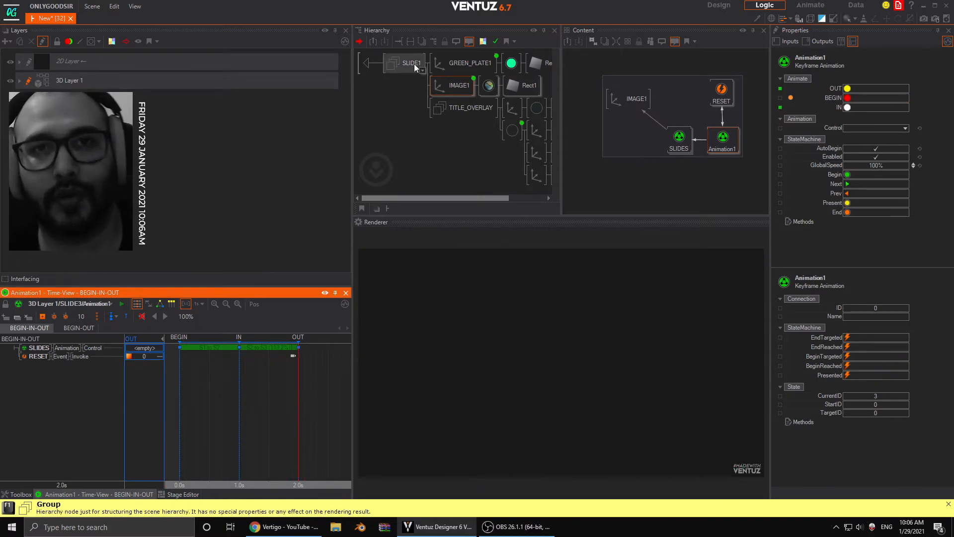
- Leave the container, delete SLIDE3 and duplicate SLIDE2 as its replacement
double_click(368, 65)
left_click(416, 112)
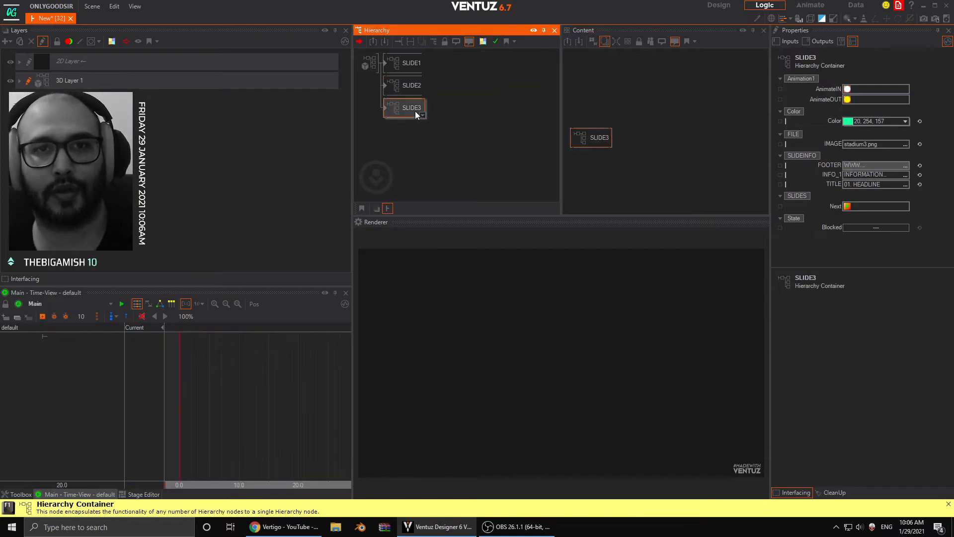
key("Delete")
left_click(405, 86)
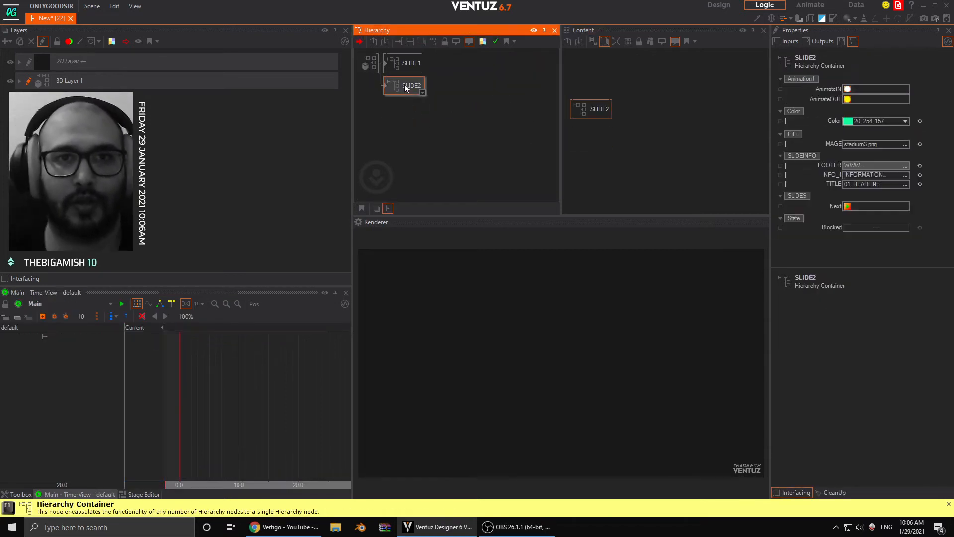
left_click_drag(405, 85, 395, 113, "ctrl")
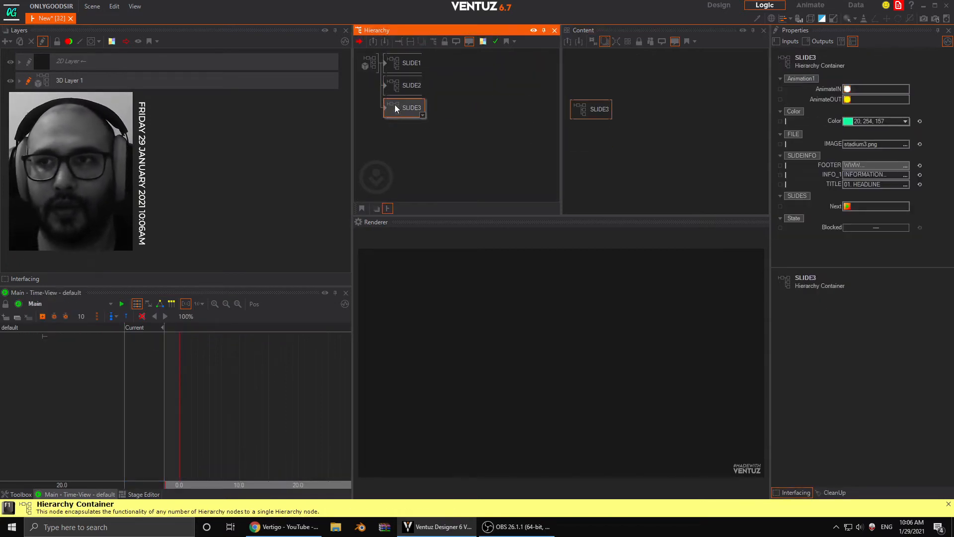
- Trigger SLIDE3's AnimateIN, and inside the container set the SLIDES playhead to S1 and Animation1's playhead to BEGIN
left_click(849, 90)
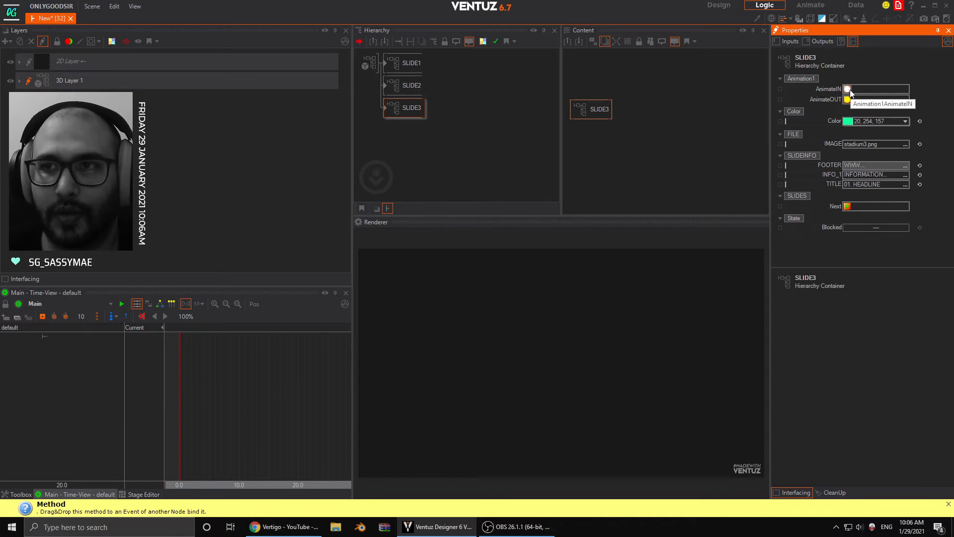
left_click(384, 106)
left_click(473, 66)
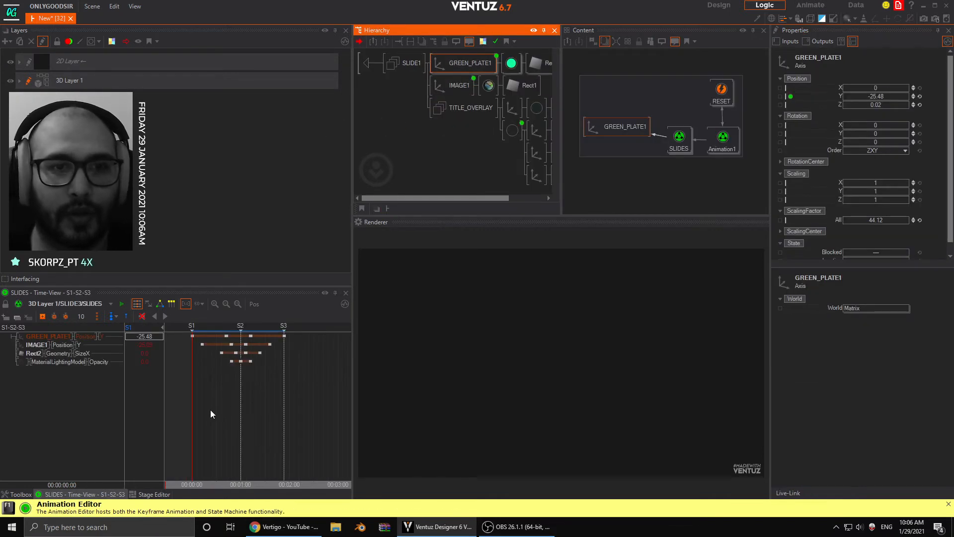
left_click(731, 139)
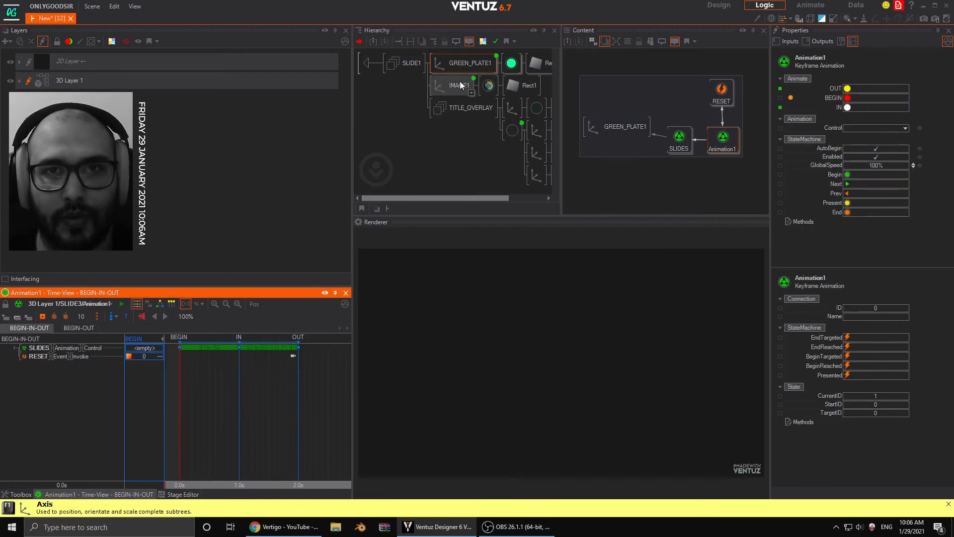
left_click(460, 85)
left_click(721, 140)
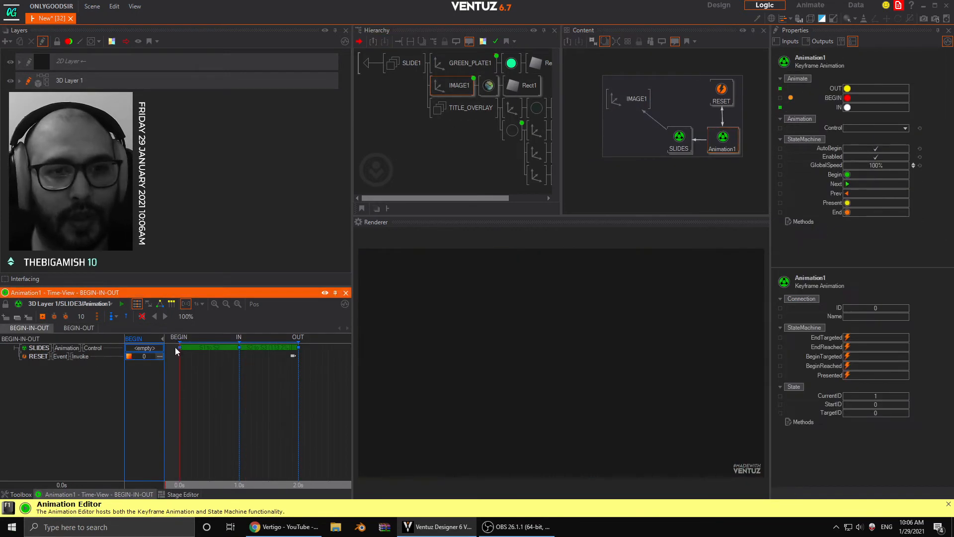
left_click(679, 137)
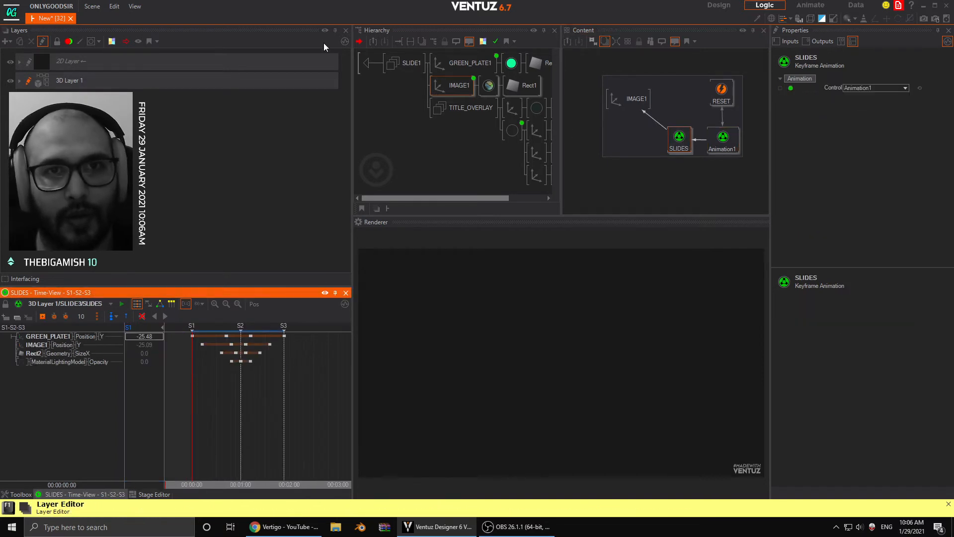
- Return to the slide containers and test SLIDE3's AnimateIN and AnimateOUT methods
double_click(368, 63)
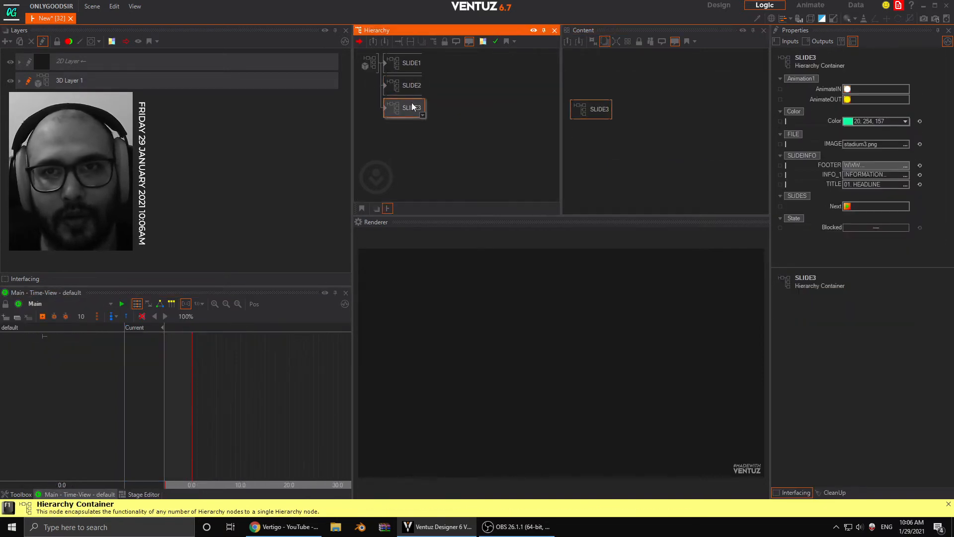
left_click(847, 88)
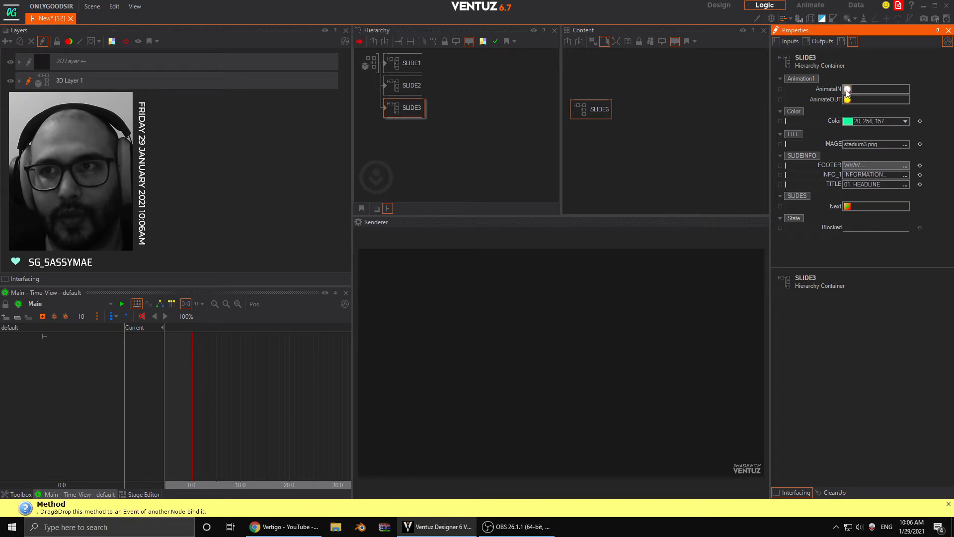
left_click(849, 99)
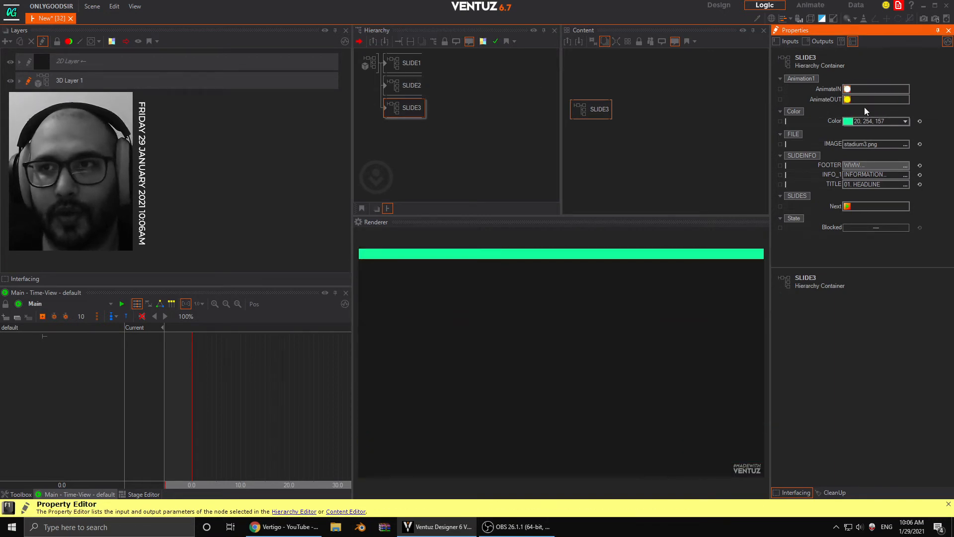
- Scrub the SLIDES timeline inside SLIDE3 with IMAGE1 selected, and return to the slide containers
double_click(385, 107)
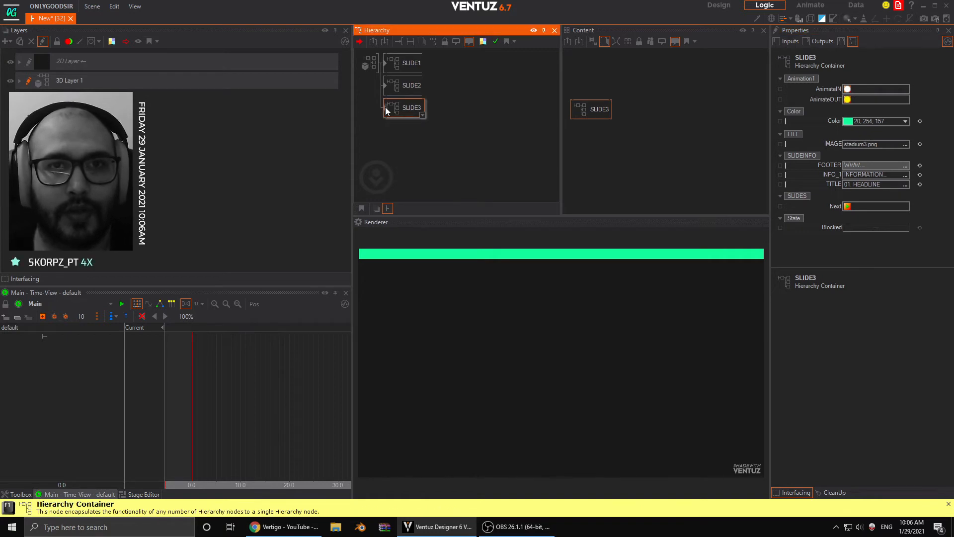
left_click(457, 85)
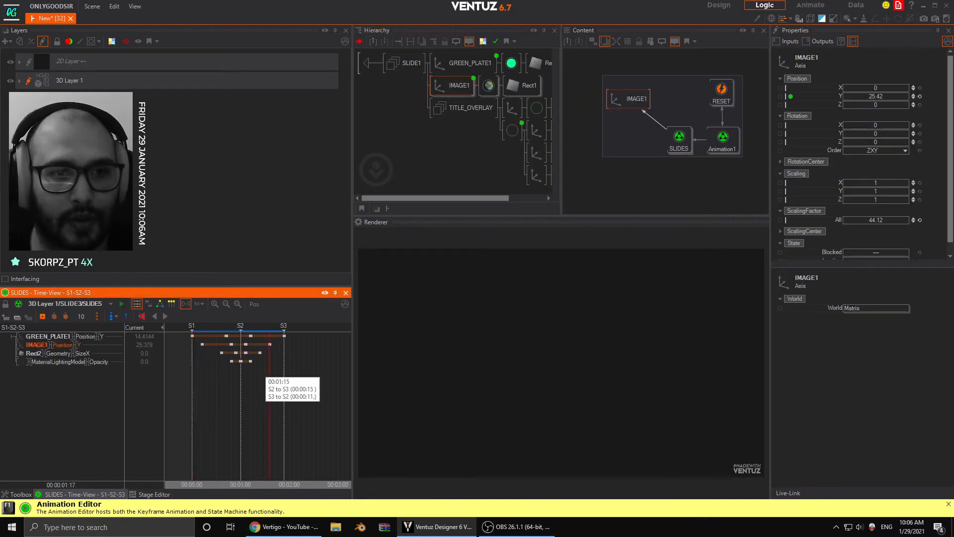
left_click(366, 64)
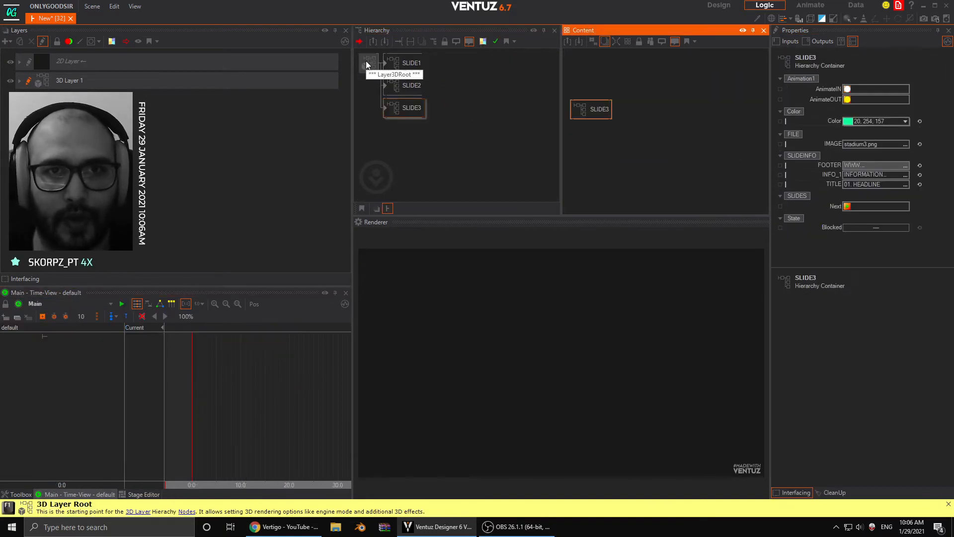
- Select the SLIDE2 container and test its AnimateIN and AnimateOUT methods
left_click(405, 108)
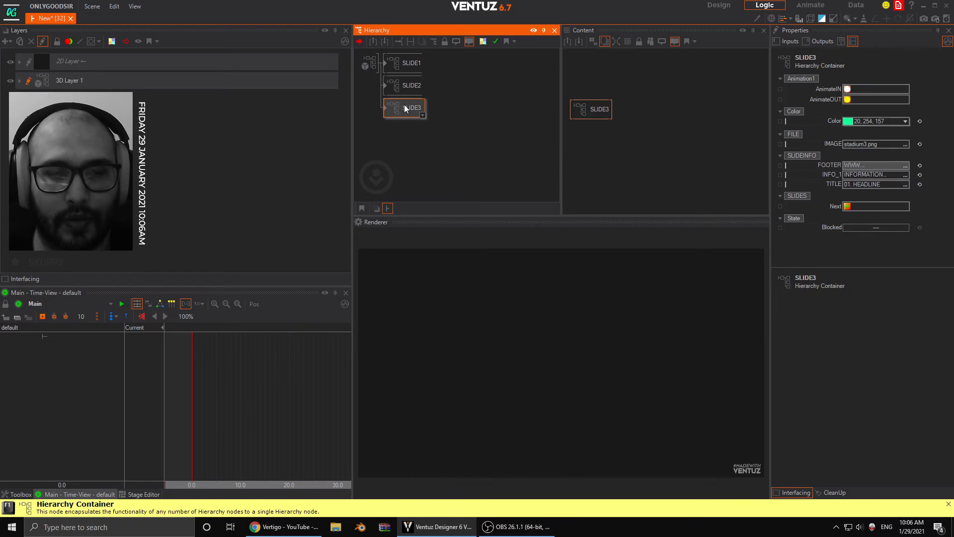
left_click(848, 90)
left_click(850, 98)
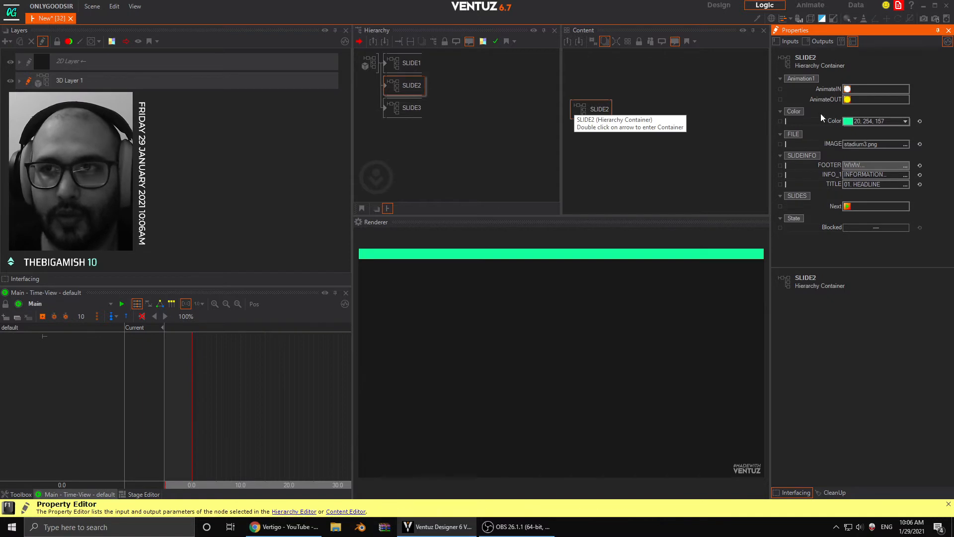
- Enter SLIDE2, select GREEN_PLATE1 and move the SLIDES animation's playhead to S1
left_click(406, 91)
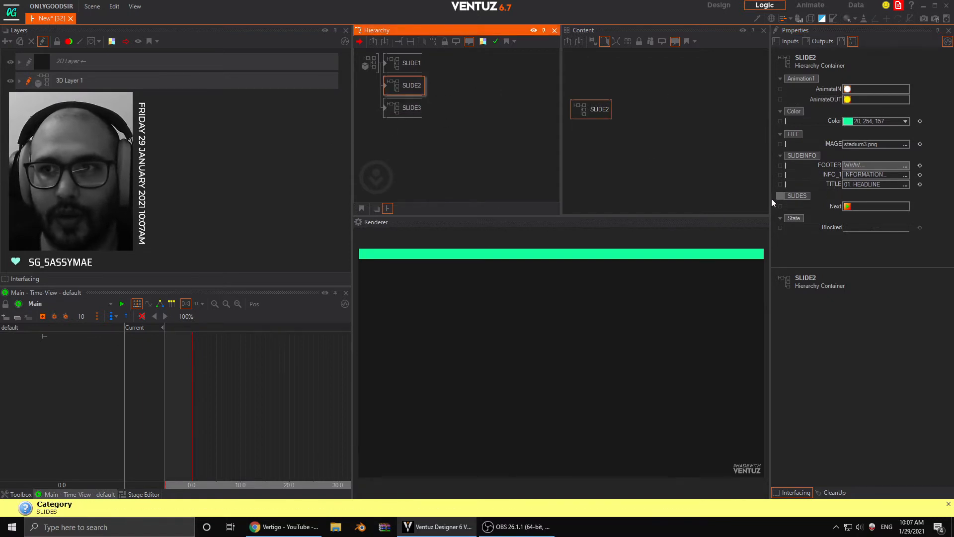
double_click(387, 88)
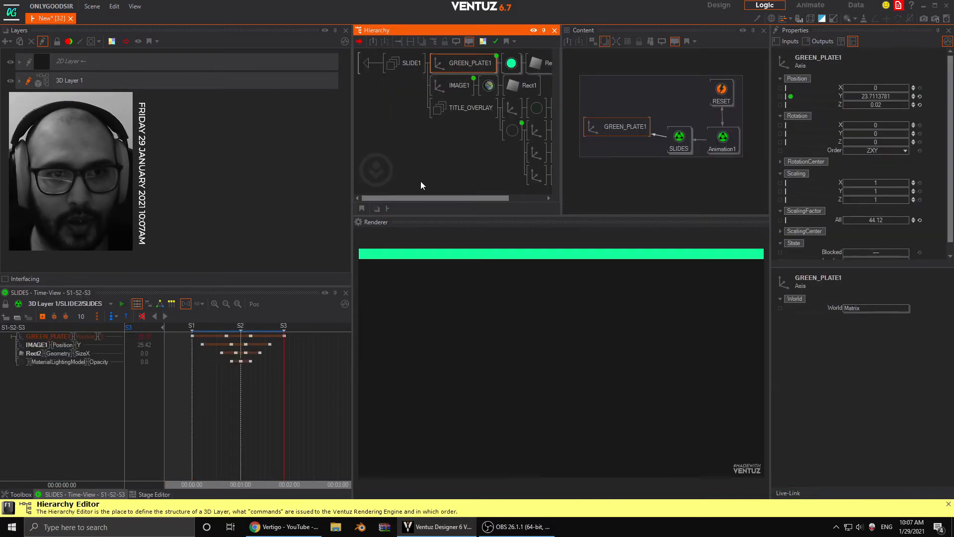
left_click(192, 386)
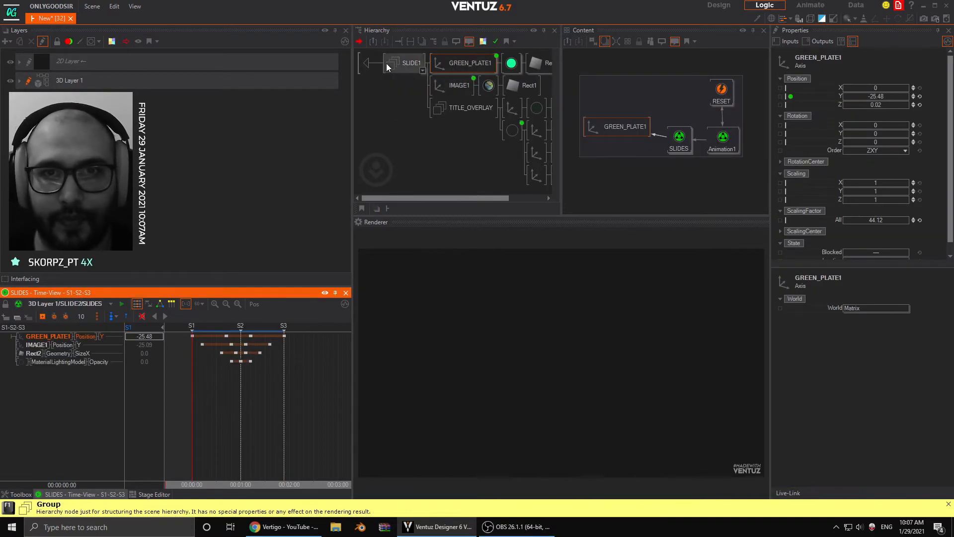
- Return to the slide containers, select SLIDE1 and trigger its AnimateIN and AnimateOUT methods
double_click(366, 62)
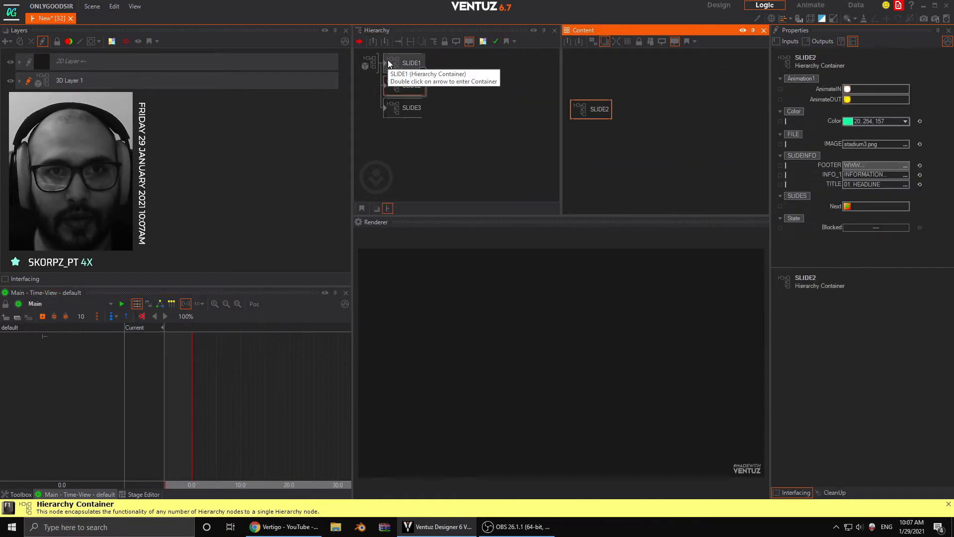
left_click(847, 89)
left_click(848, 99)
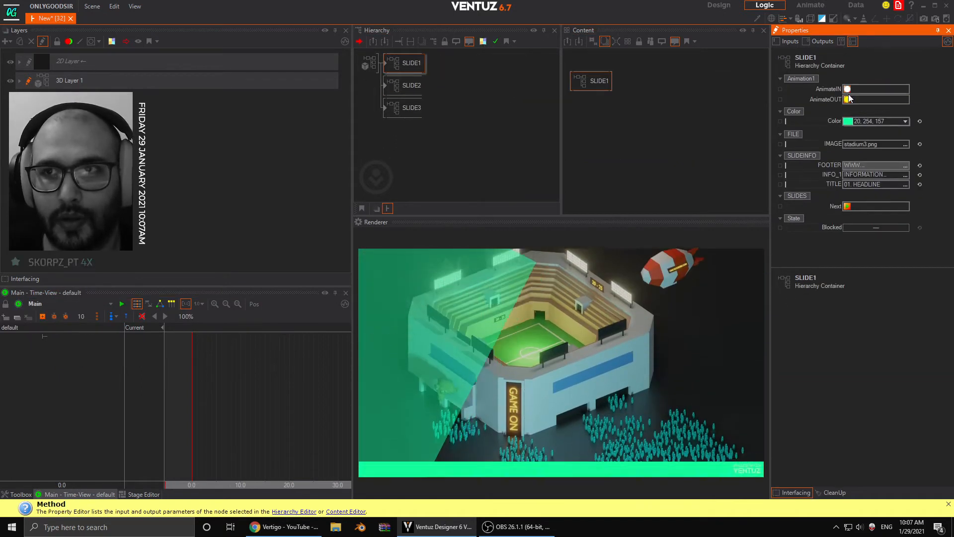
left_click(849, 100)
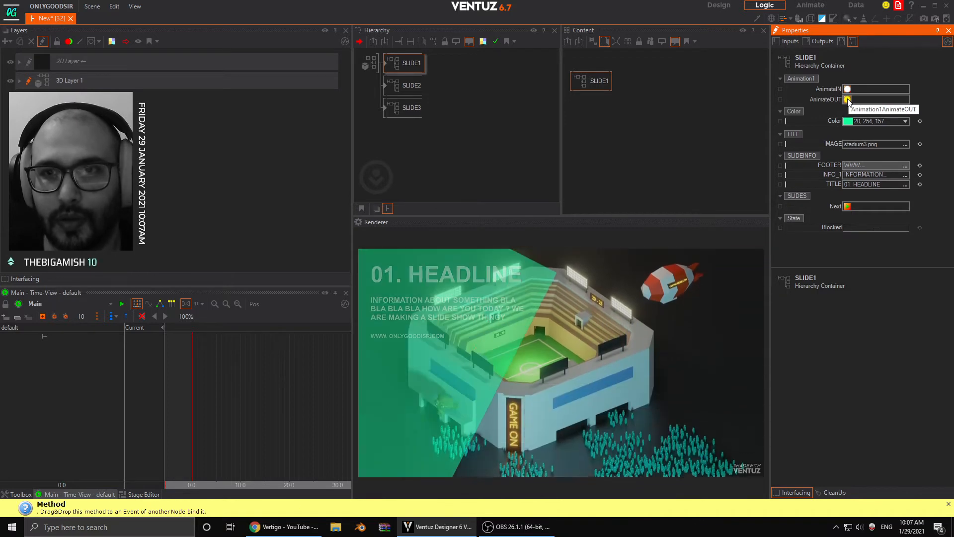
- Retest SLIDE1's AnimateIN and AnimateOUT methods
left_click(847, 91)
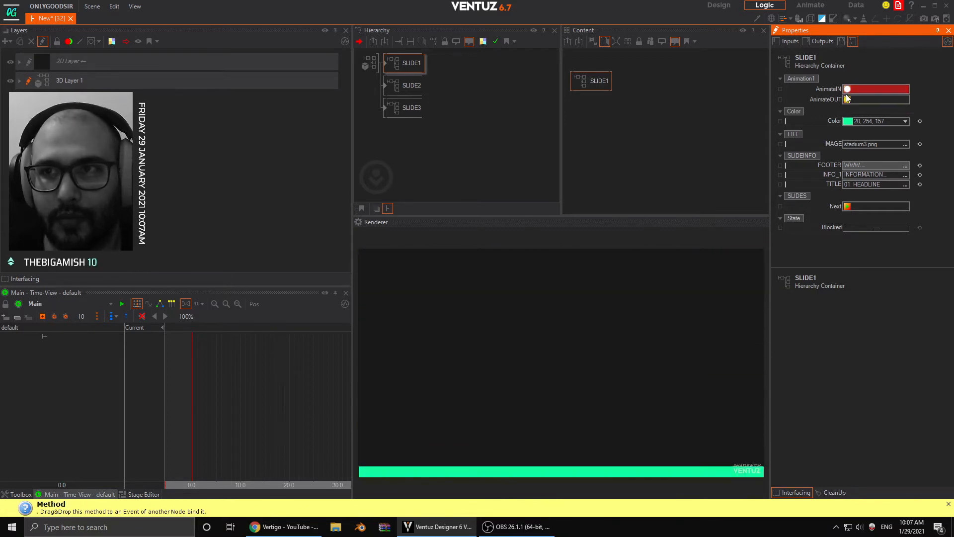
left_click(848, 99)
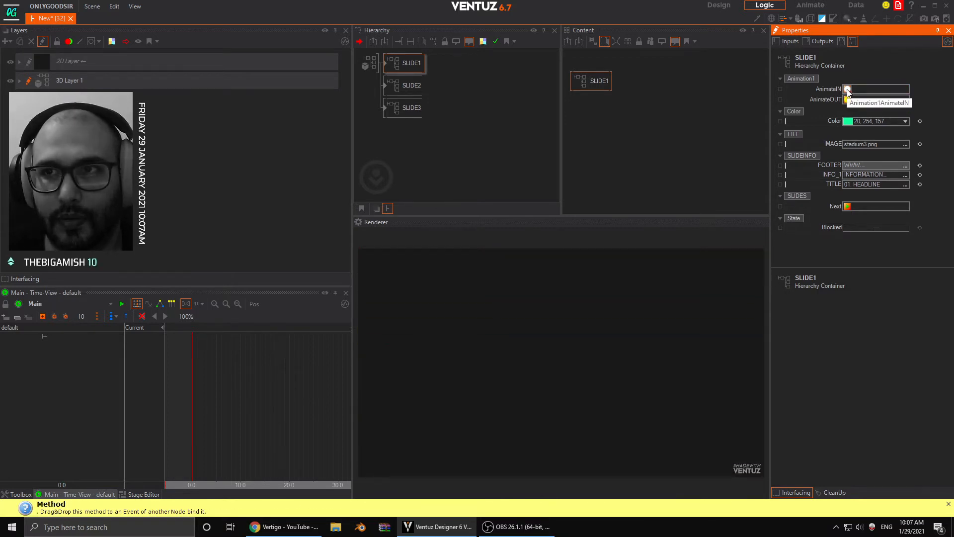
- Enter SLIDE2, select GREEN_PLATE1 and scrub the SLIDES animation from S1 to S3
left_click(395, 87)
double_click(385, 88)
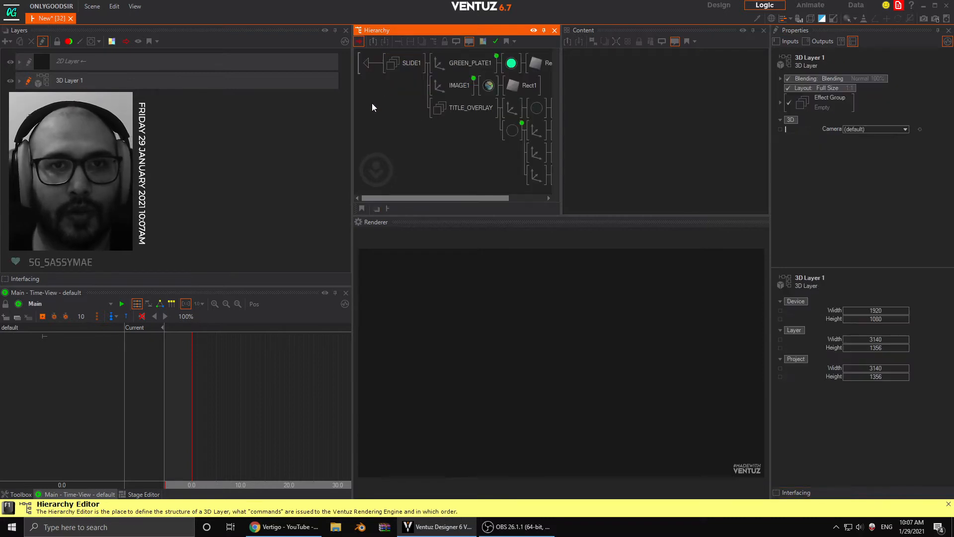
left_click(440, 63)
left_click(193, 414)
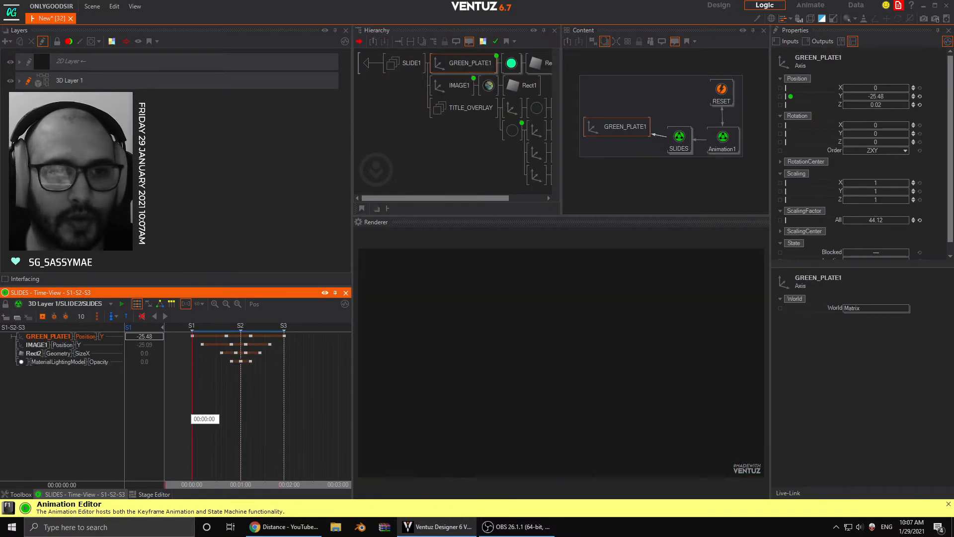
left_click_drag(192, 416, 283, 423)
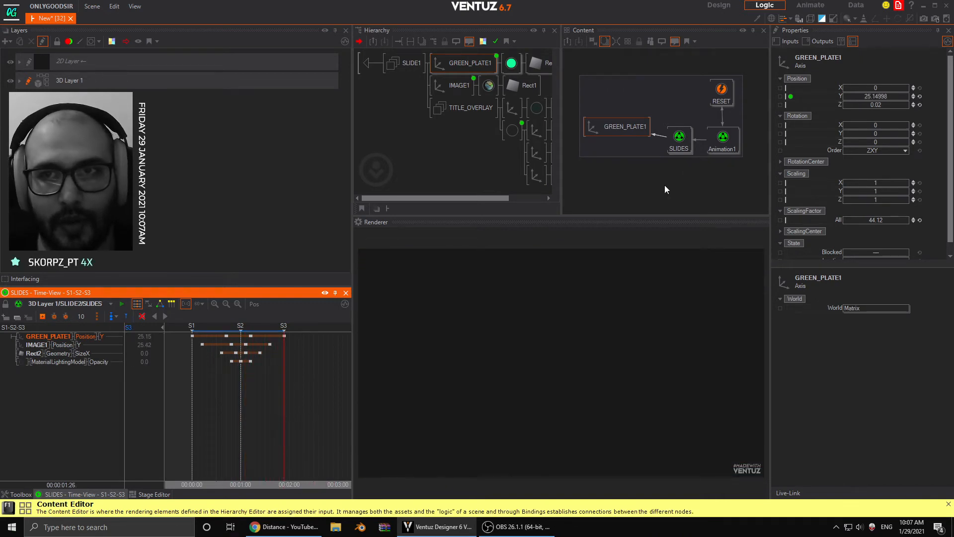
- In SLIDE2's Animation1, set the timeline units to 60 Frames and move the RESET keyframe to position 19.83333, just before OUT
left_click(726, 136)
mouse_move(259, 394)
right_mouse_down()
mouse_move(243, 396)
mouse_move(275, 389)
right_mouse_up()
scroll(291, 381, "up", 6)
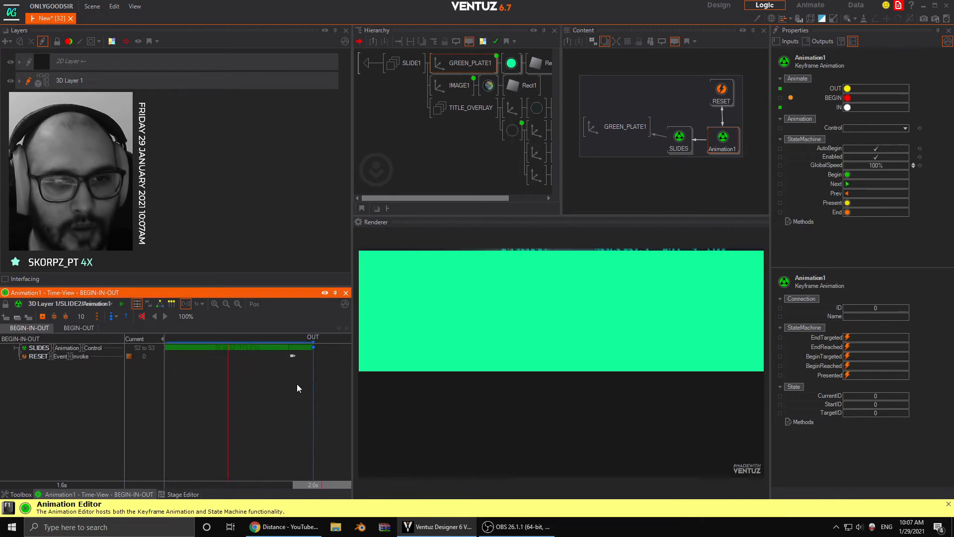
left_click(288, 356)
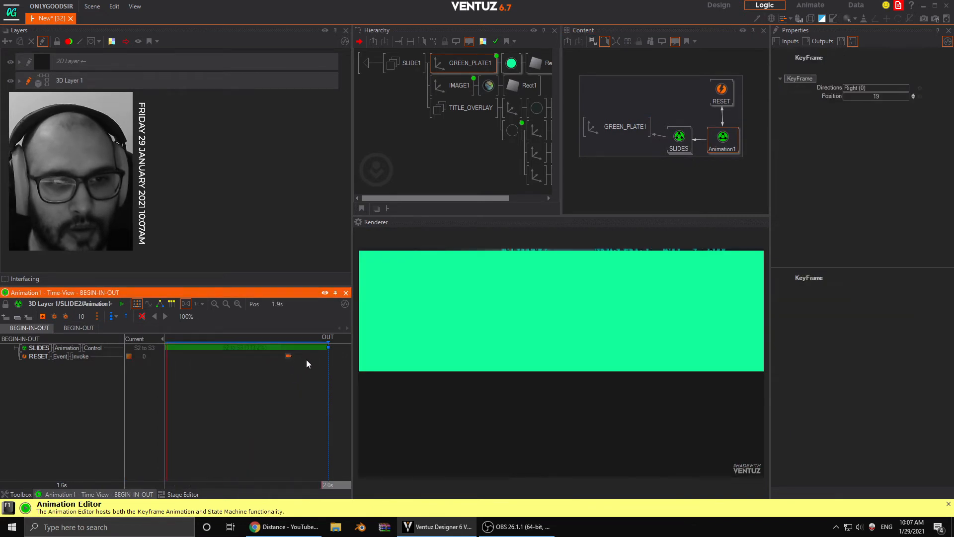
left_click(196, 305)
left_click(223, 369)
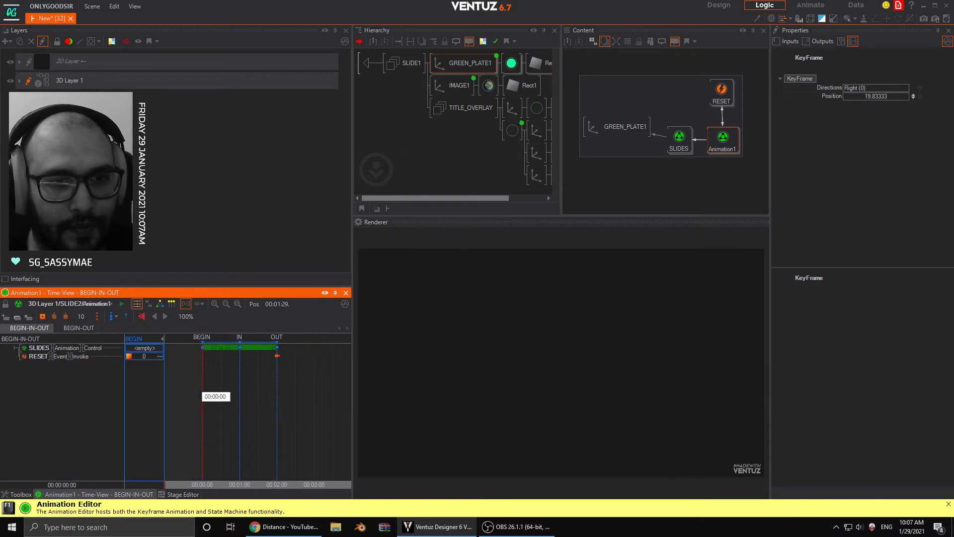
- Test the IN and OUT methods of SLIDE2's Animation1
left_click(723, 138)
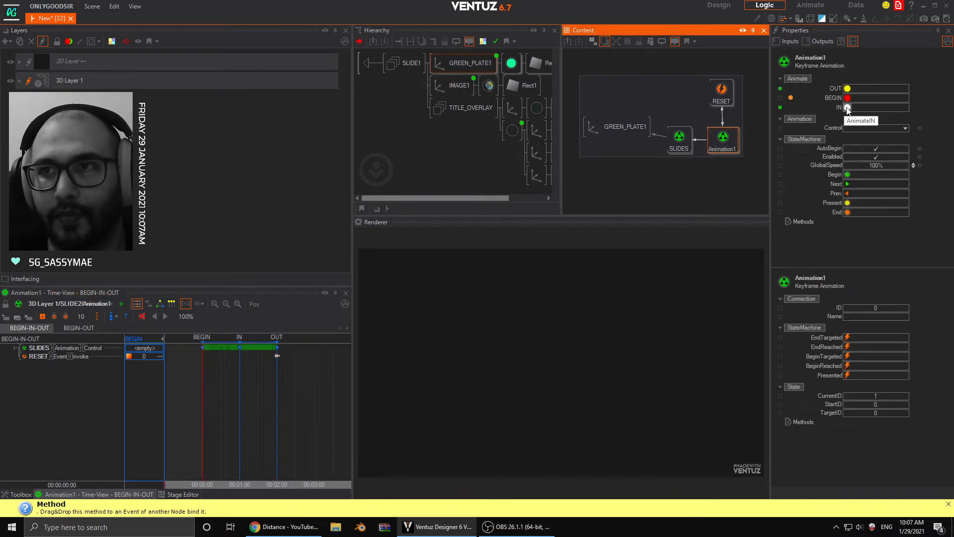
left_click(848, 98)
left_click(848, 92)
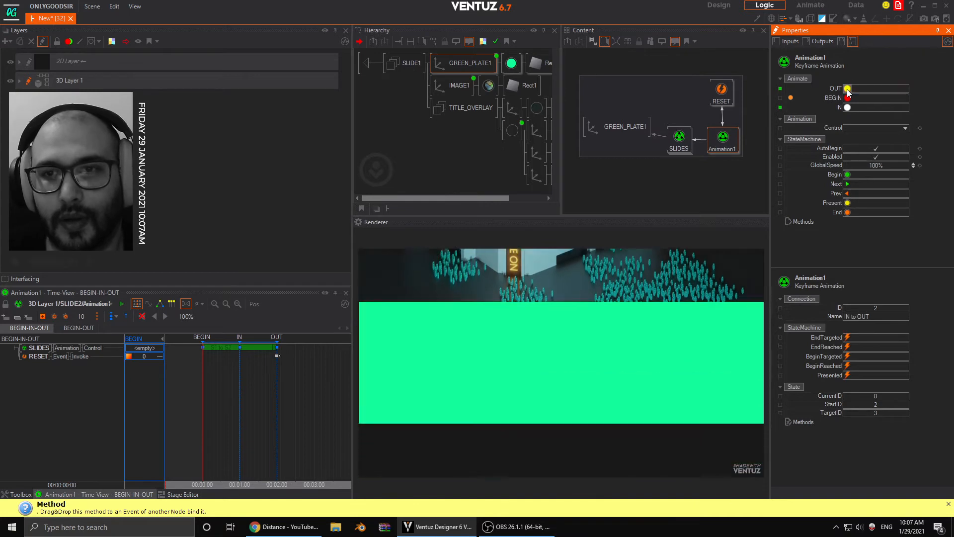
left_click(293, 390)
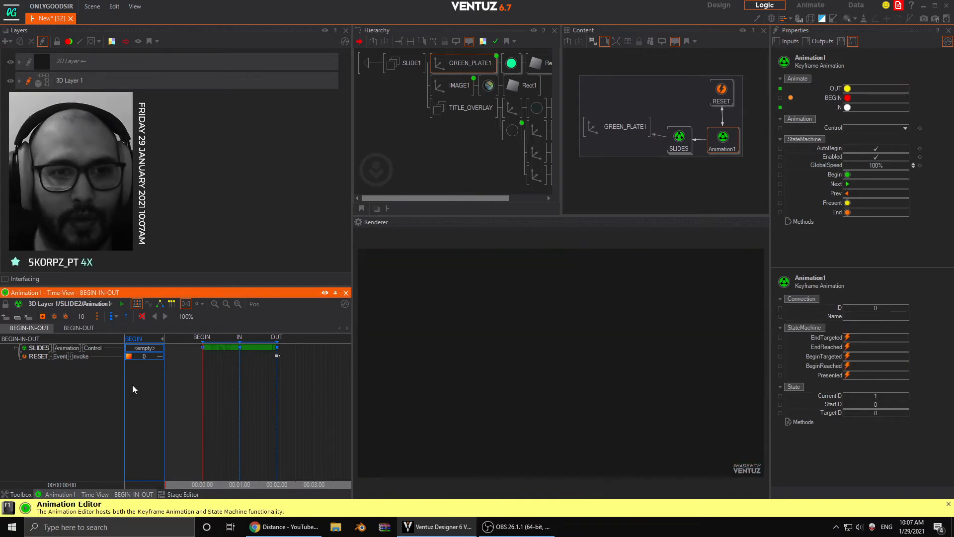
- In SLIDE3's Animation1, set the timeline units to 60 Frames and move the RESET keyframe to position 19.83333, just before OUT
left_click(368, 62)
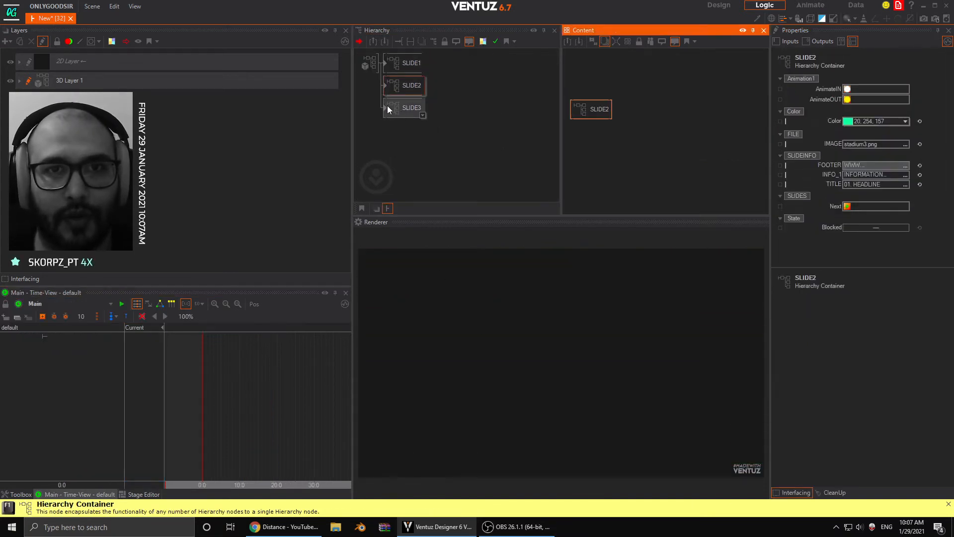
double_click(385, 107)
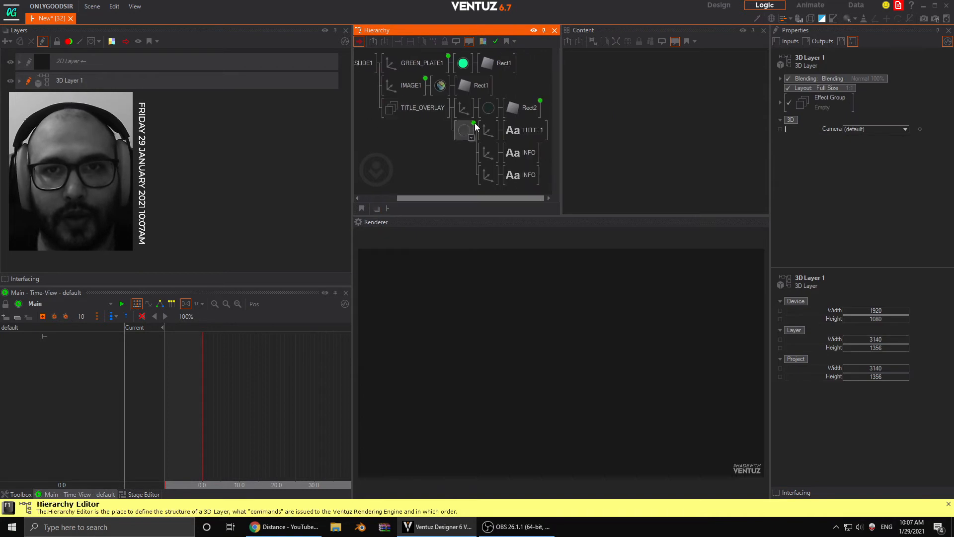
left_click(523, 109)
left_click(721, 91)
left_click(723, 139)
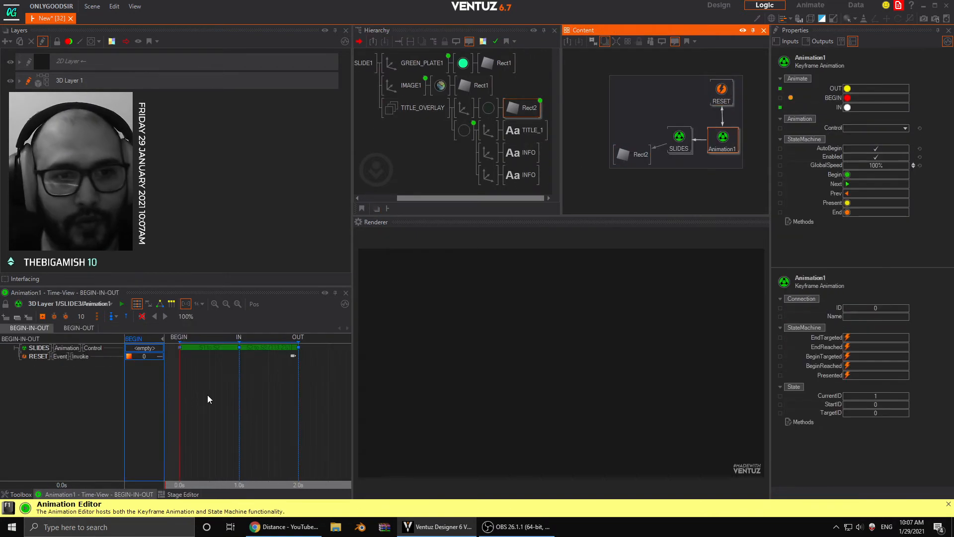
left_click(199, 304)
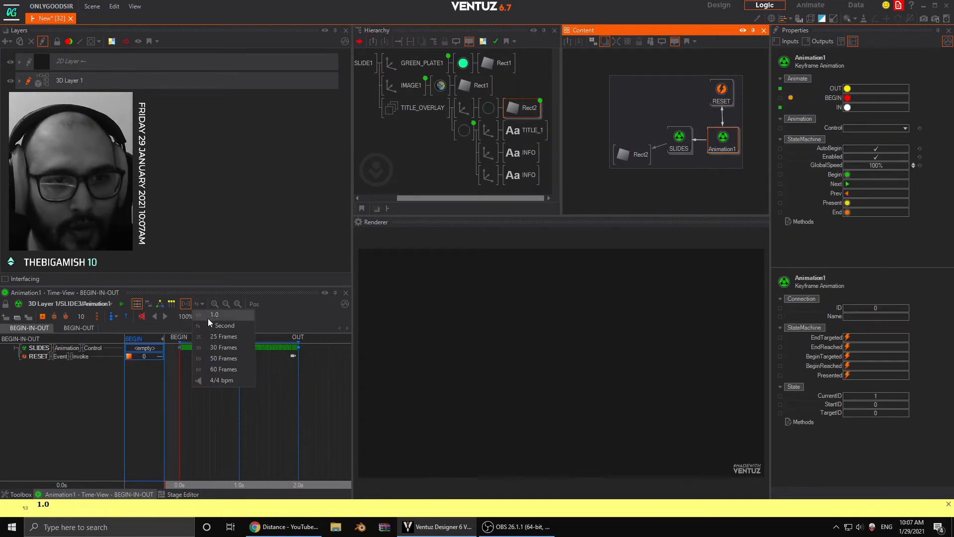
left_click(213, 368)
scroll(253, 381, "up", 5)
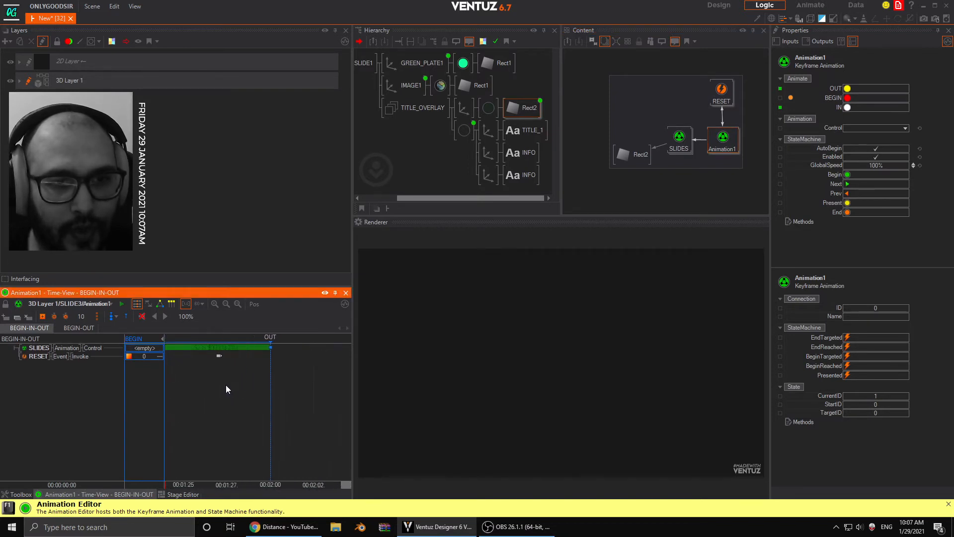
left_click_drag(217, 356, 266, 362)
scroll(279, 368, "down", 3)
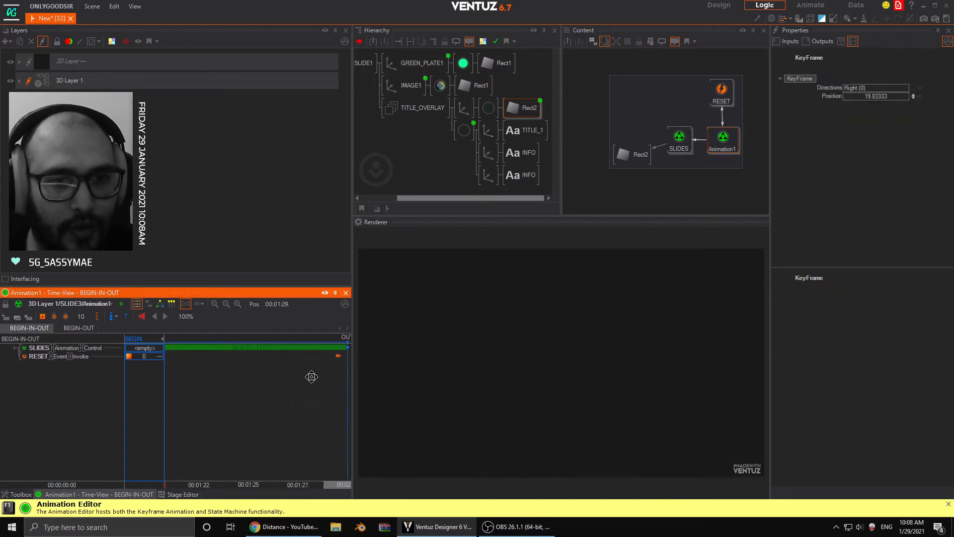
scroll(290, 393, "down", 4)
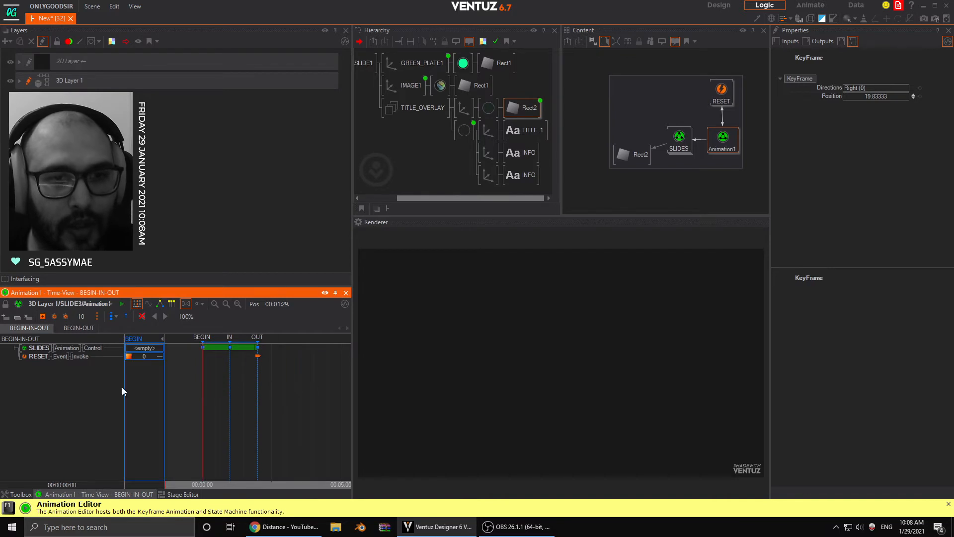
- Return to the slide containers, select SLIDE3 and test its AnimateIN and AnimateOUT methods twice
middle_click_drag(371, 74, 461, 76)
double_click(363, 60)
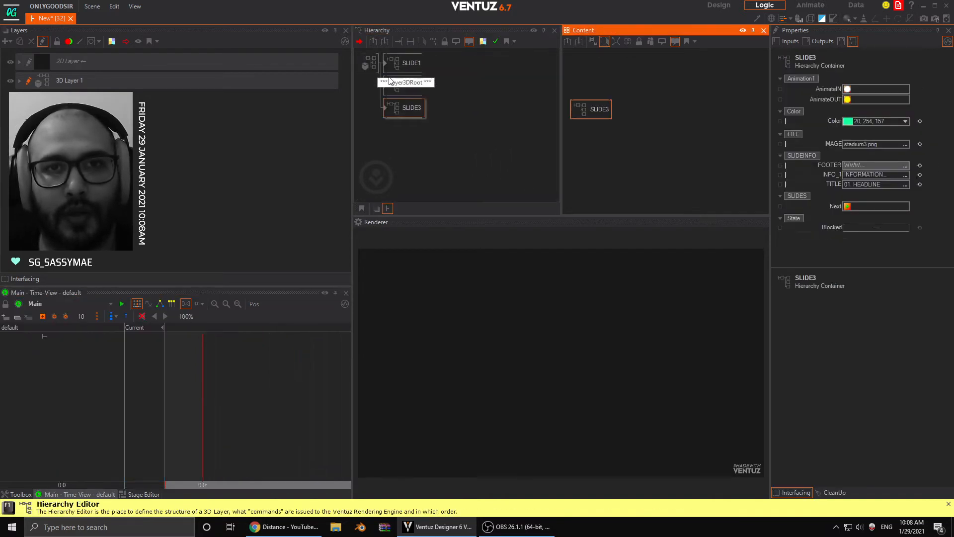
left_click(417, 108)
left_click(848, 89)
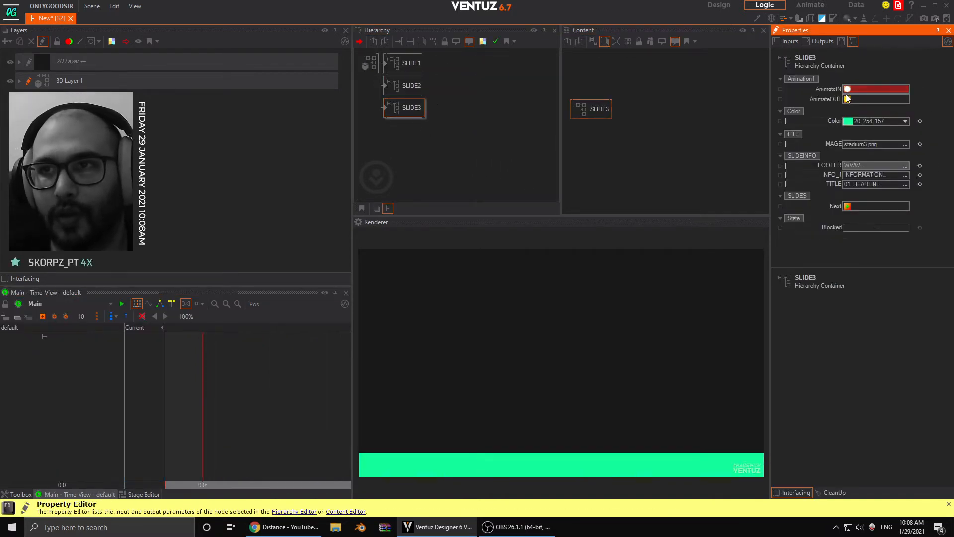
left_click(848, 99)
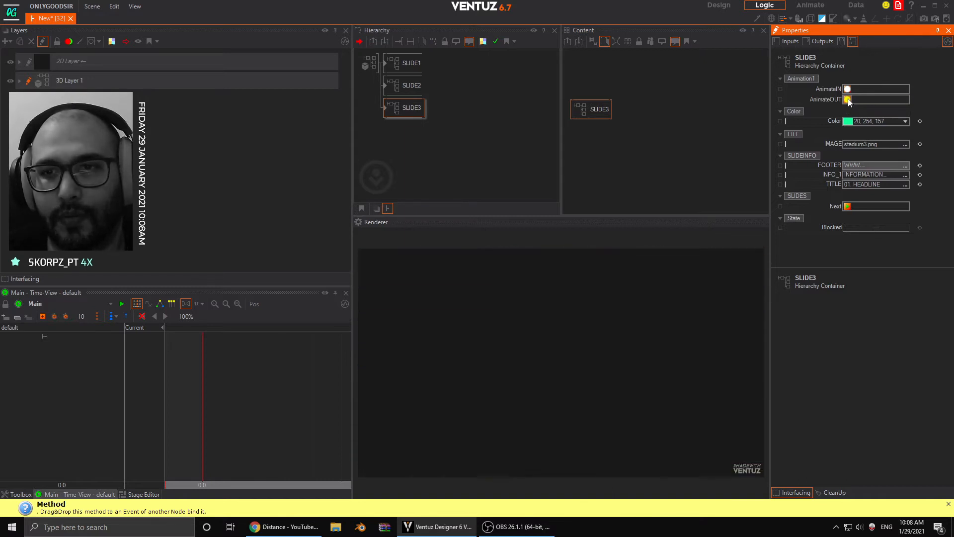
left_click(848, 89)
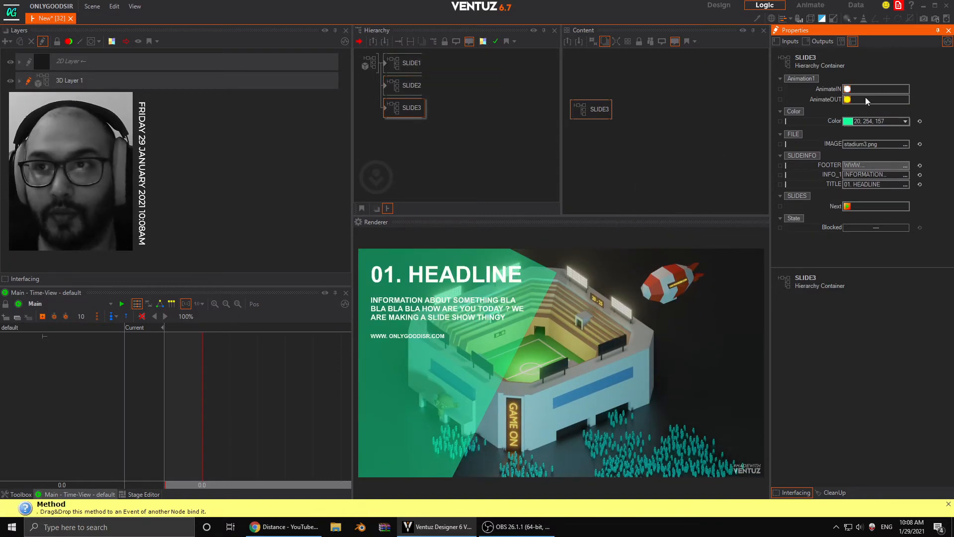
left_click(848, 100)
- Bring SLIDE1 on screen with its AnimateIN method and deselect the container
left_click(408, 64)
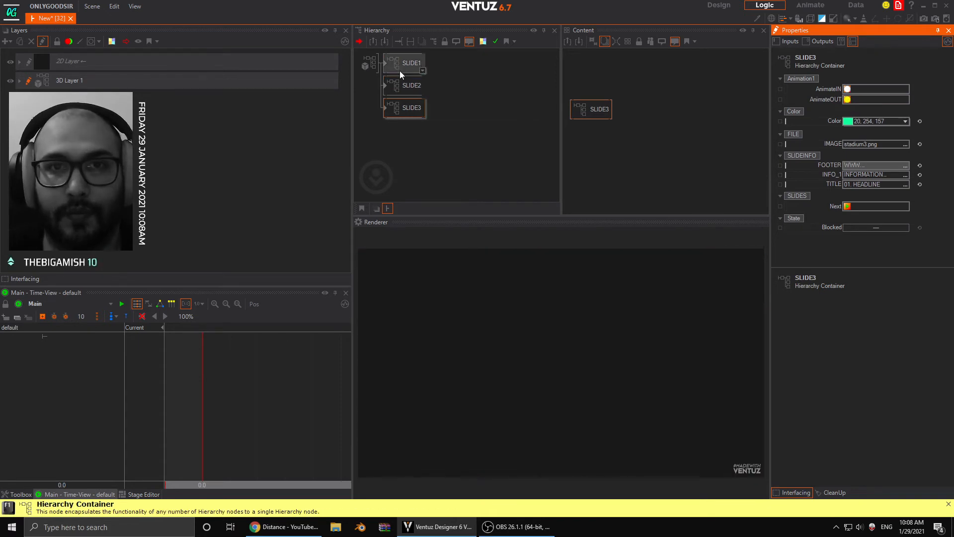
left_click(848, 90)
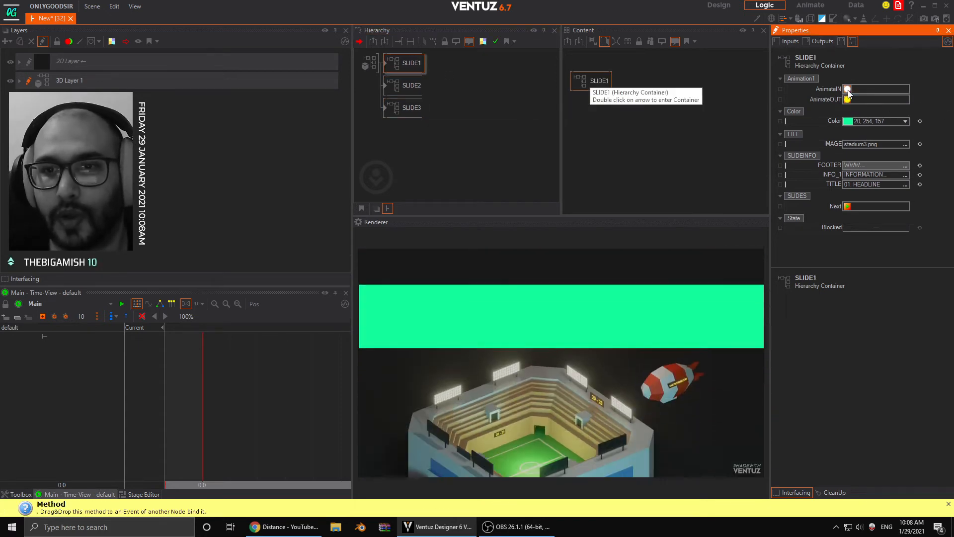
left_click(426, 148)
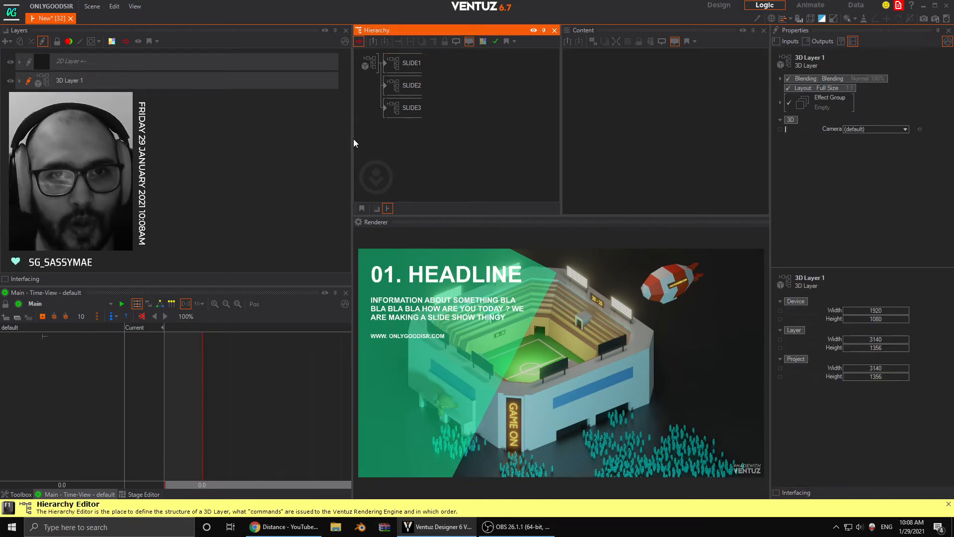
- Enlarge the Hierarchy editor and the Renderer area in the workspace
left_click_drag(353, 138, 313, 138)
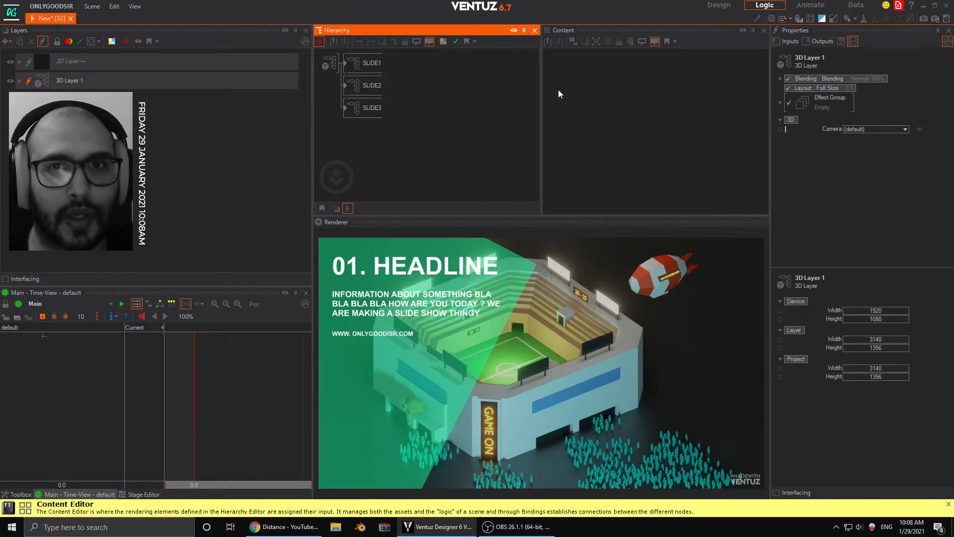
left_click_drag(542, 94, 559, 93)
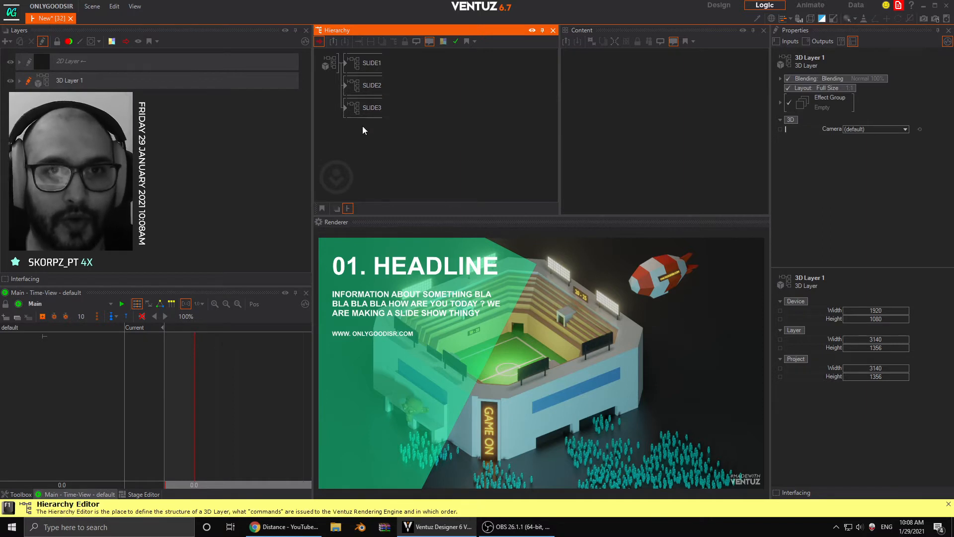
- Add a Group node below SLIDE3 in the hierarchy and name it MENU
double_click(377, 160)
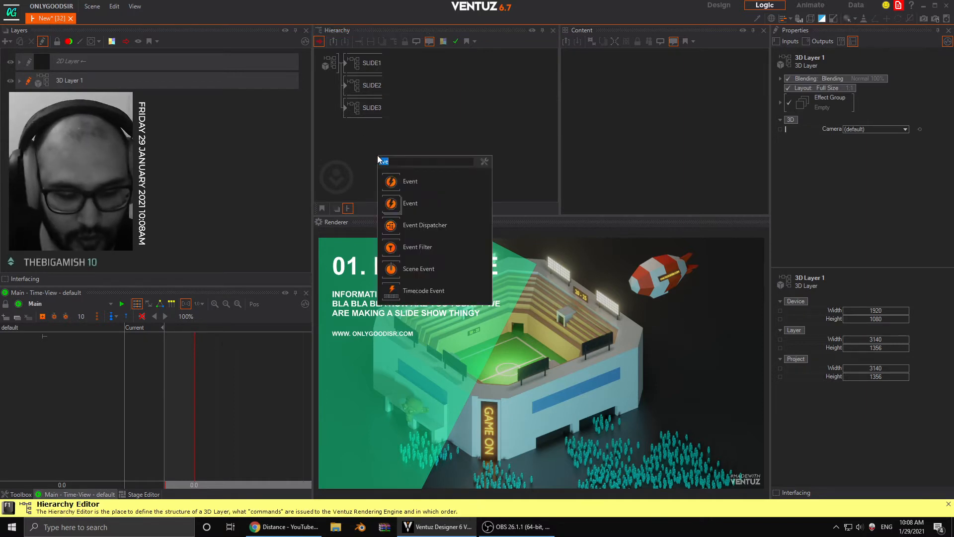
type("group")
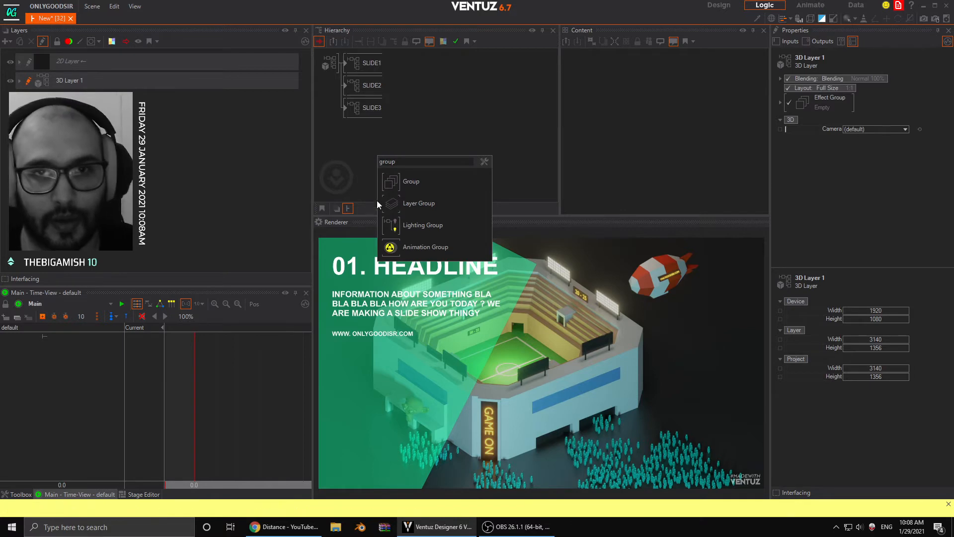
key("Return")
left_click(363, 109)
double_click(363, 125)
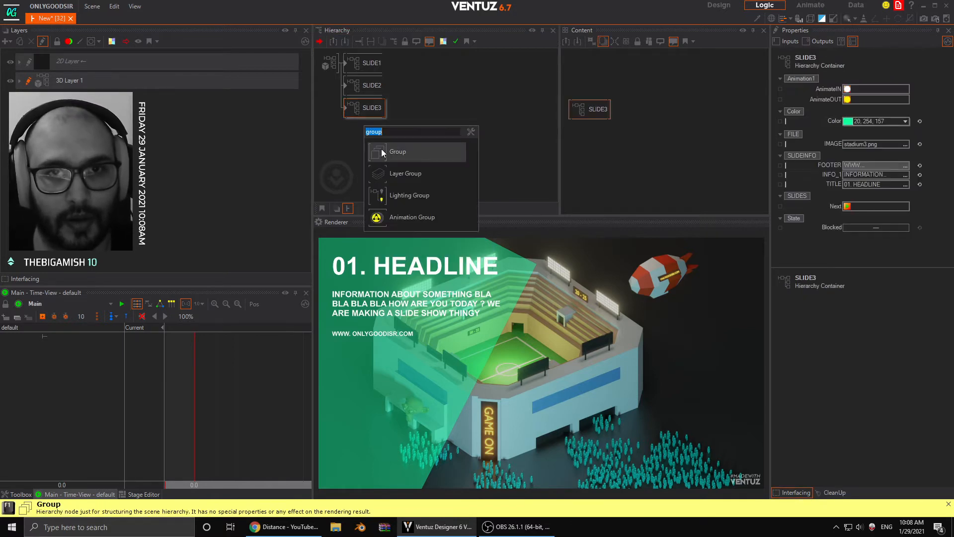
left_click(380, 148)
left_click(367, 120)
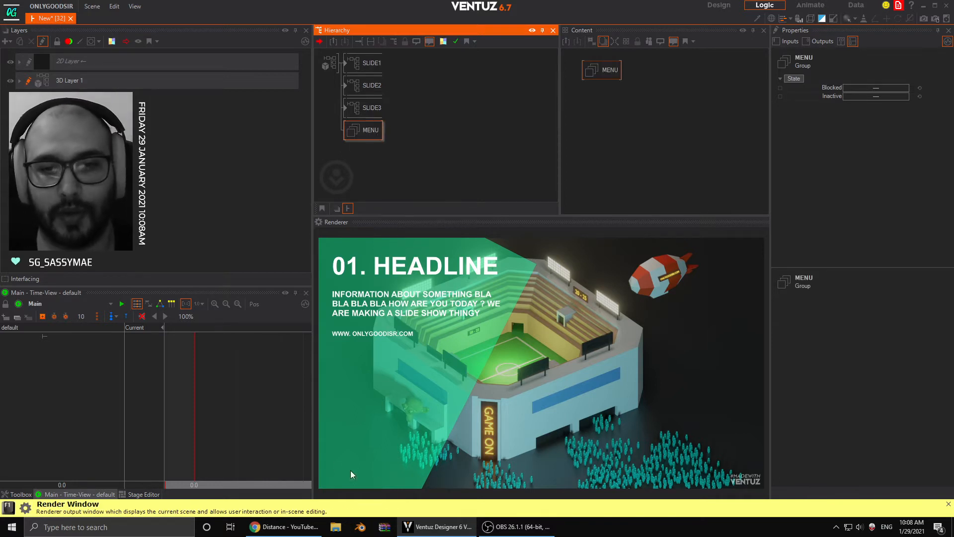
- Add an Axis node inside the MENU group
double_click(408, 135)
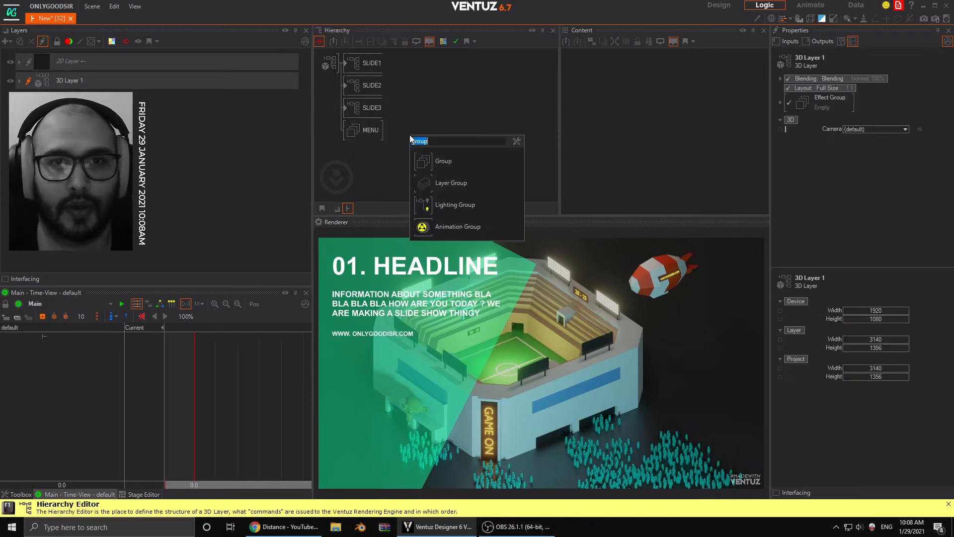
type("ax")
left_click(435, 157)
left_click(395, 136)
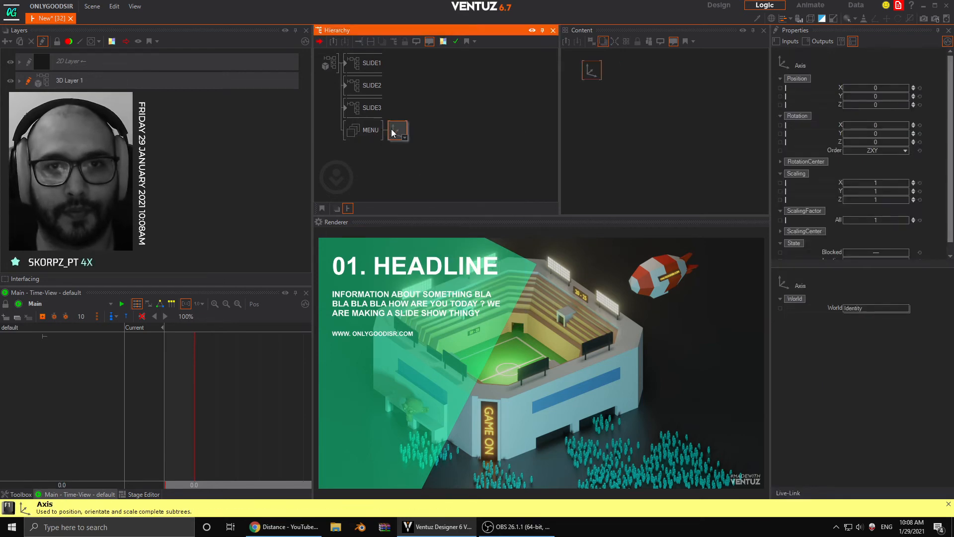
- Add a Rectangle node behind the MENU group's Axis
double_click(420, 155)
type("re")
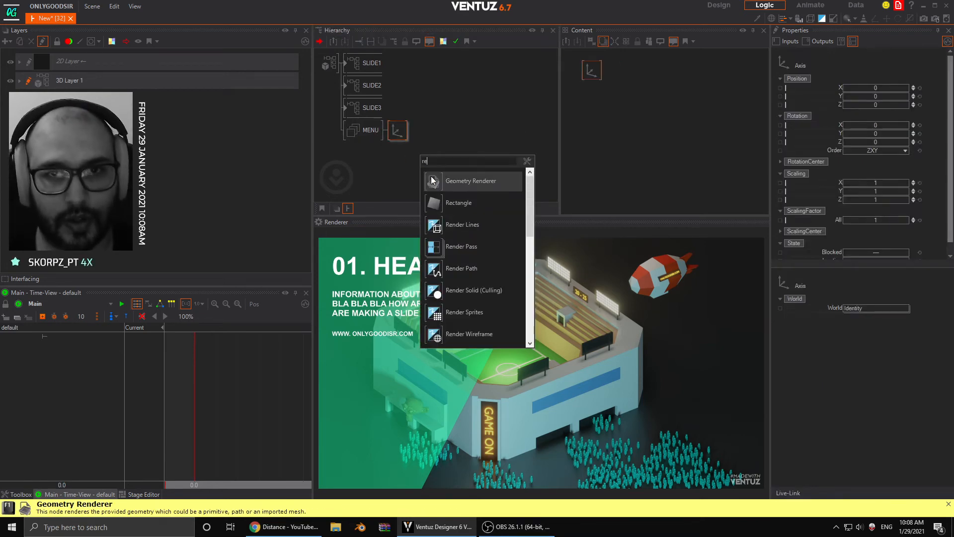
left_click(434, 197)
left_click(421, 140)
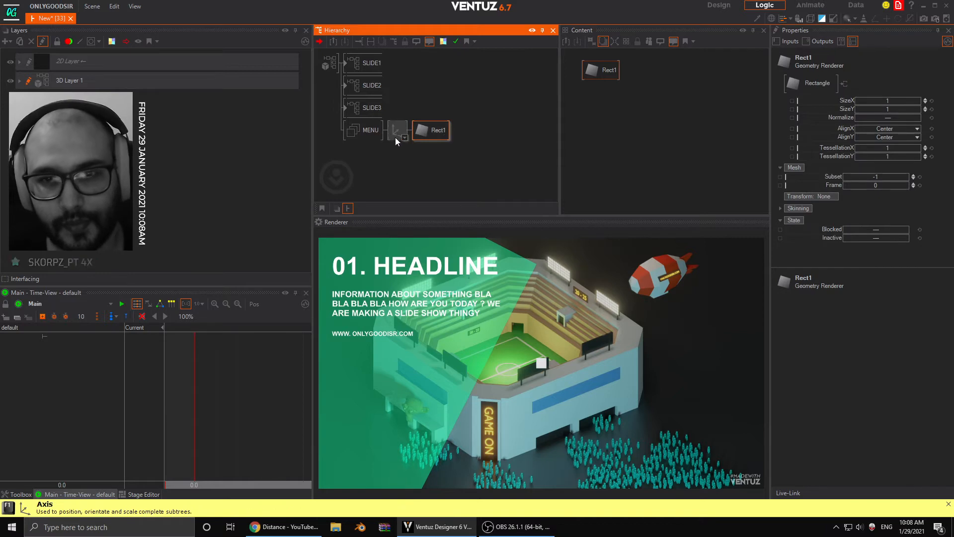
- Set the menu Axis to Z position -0.6 and an overall scaling factor of about 13.37
left_click(400, 130)
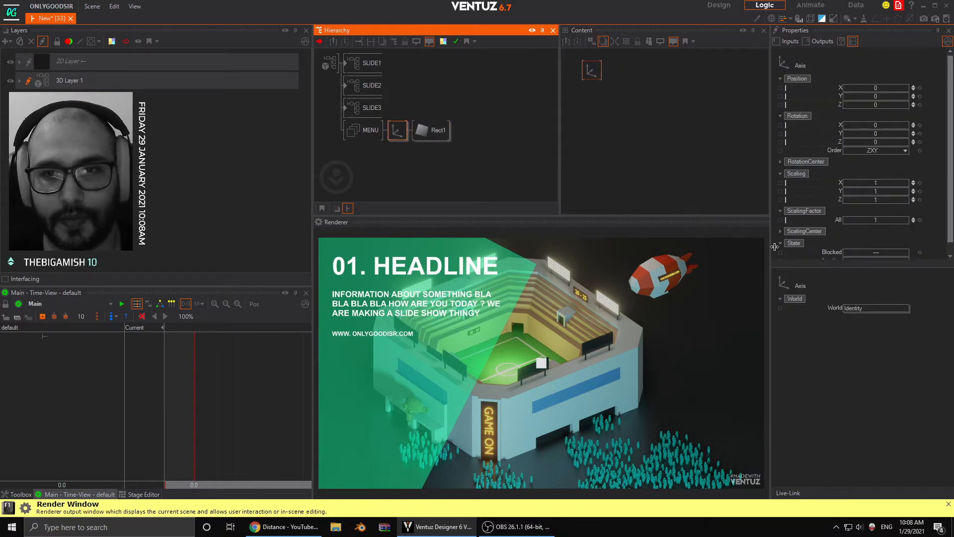
mouse_move(878, 221)
left_mouse_down()
mouse_move(895, 221)
mouse_move(882, 221)
left_mouse_up()
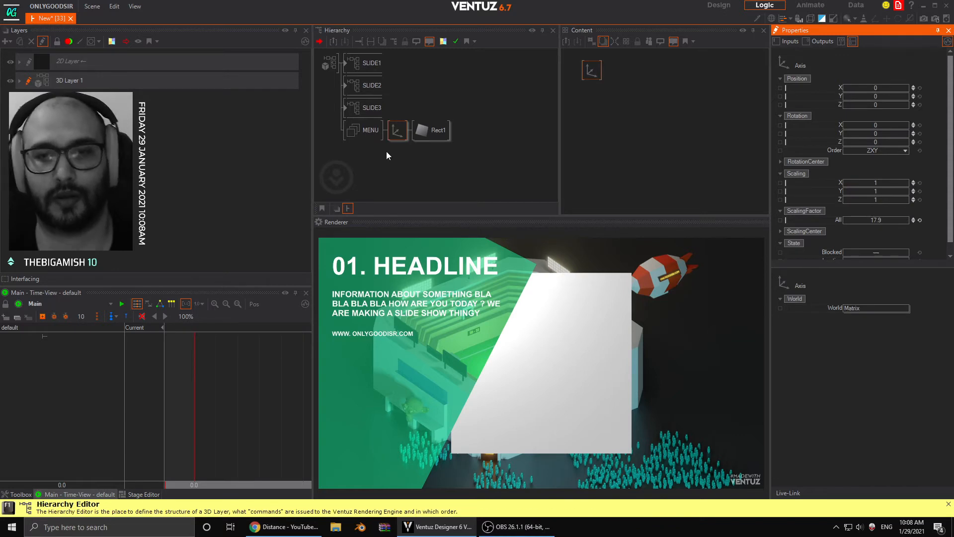
left_click(906, 105)
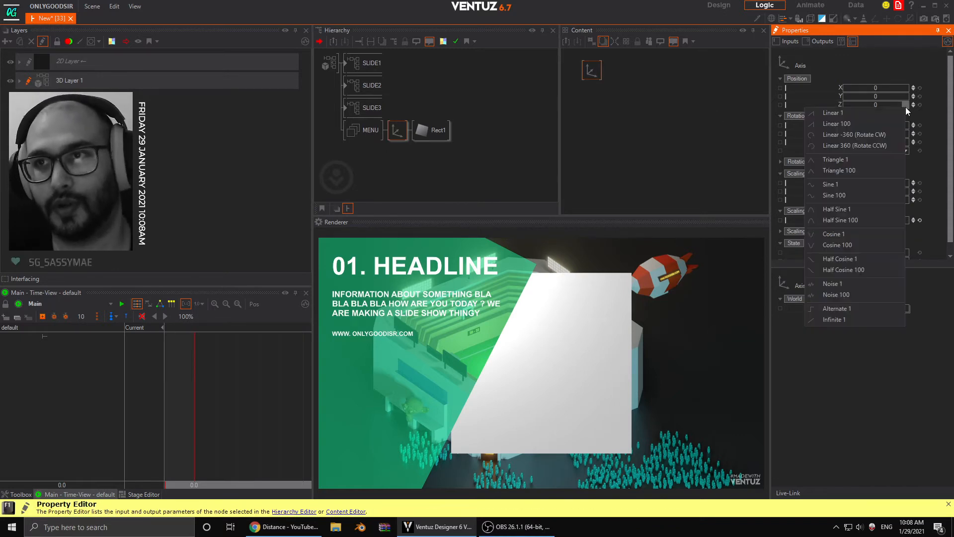
left_click(921, 108)
left_click(913, 107)
left_click(912, 107)
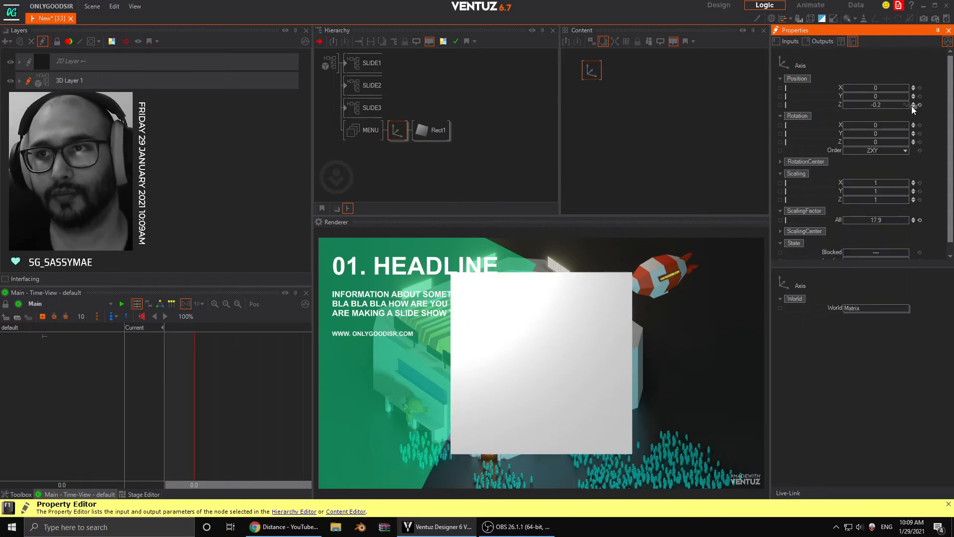
left_click(913, 107)
left_click(913, 107)
left_click(913, 107)
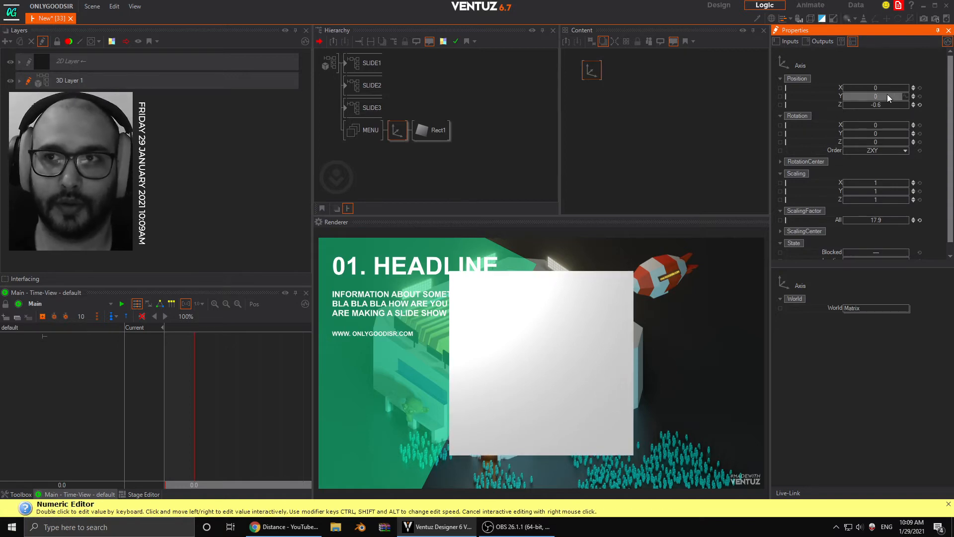
left_click_drag(887, 219, 911, 217)
- Flatten the menu rectangle to a SizeY of 0.466 and lower its Axis to Y position -9.07
left_click(437, 130)
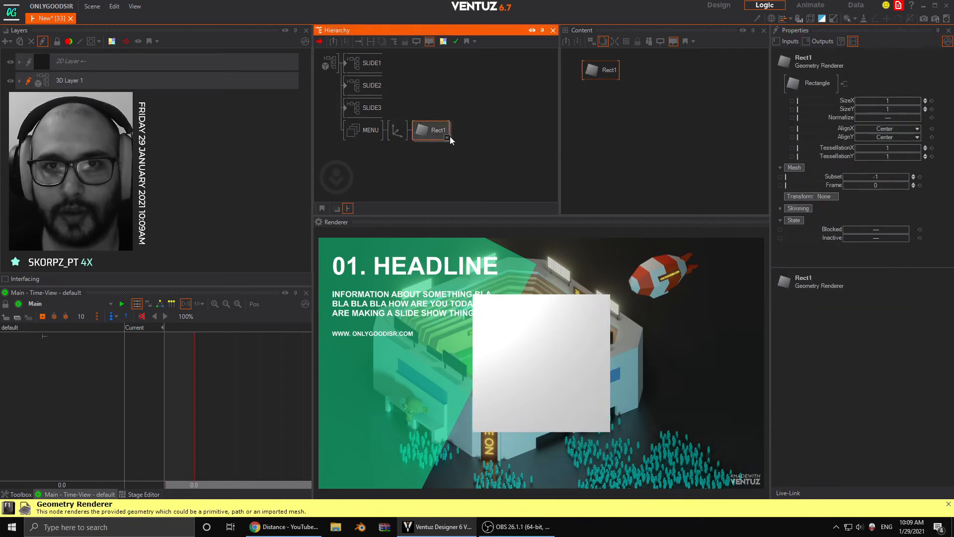
left_click_drag(890, 108, 864, 97)
left_click(397, 130)
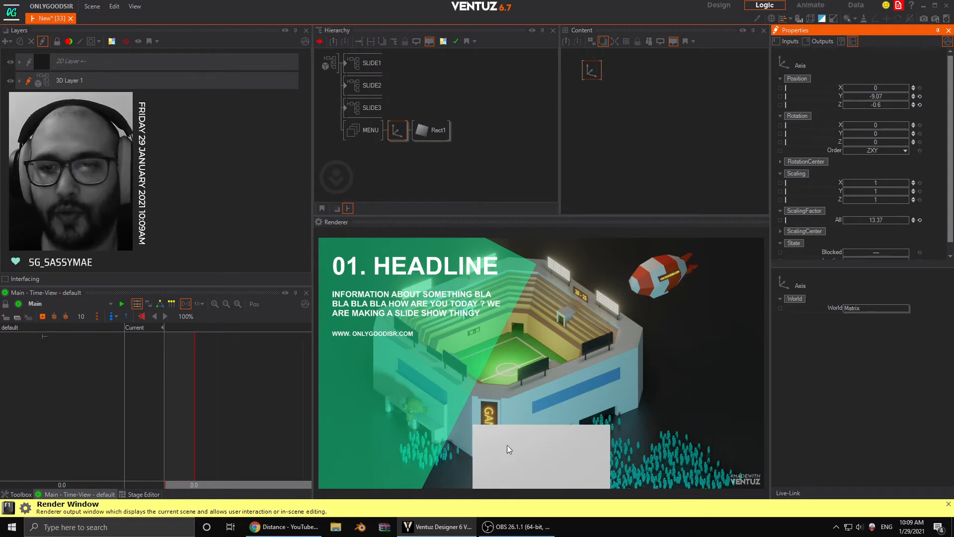
- Insert a Color Solid material between the Axis and the rectangle and set its BaseColor to dark grey 61, 61, 61
double_click(399, 160)
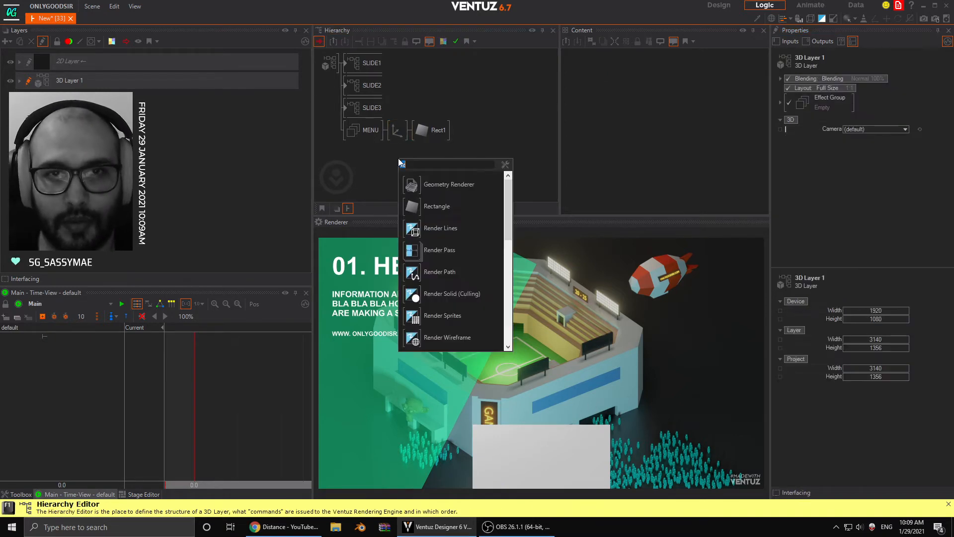
type("color")
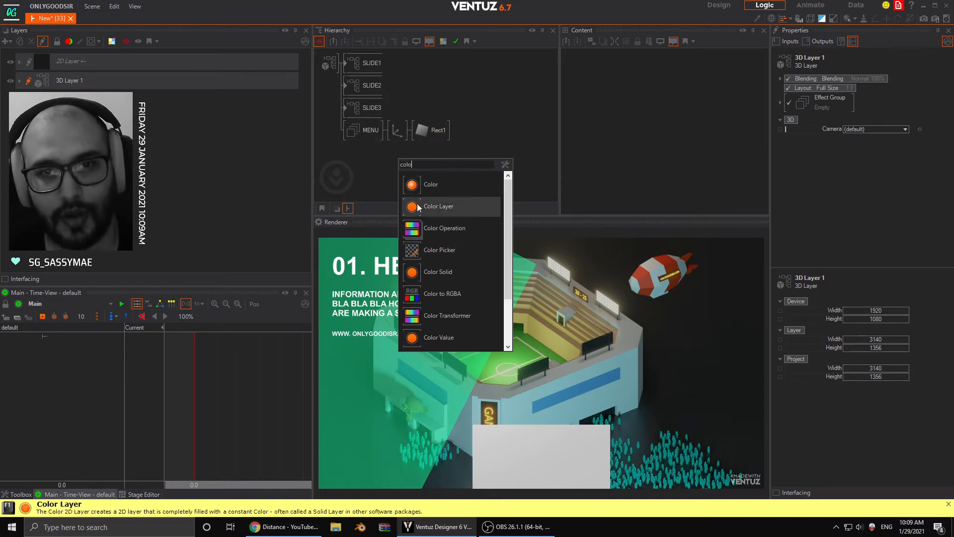
left_click_drag(415, 274, 418, 130)
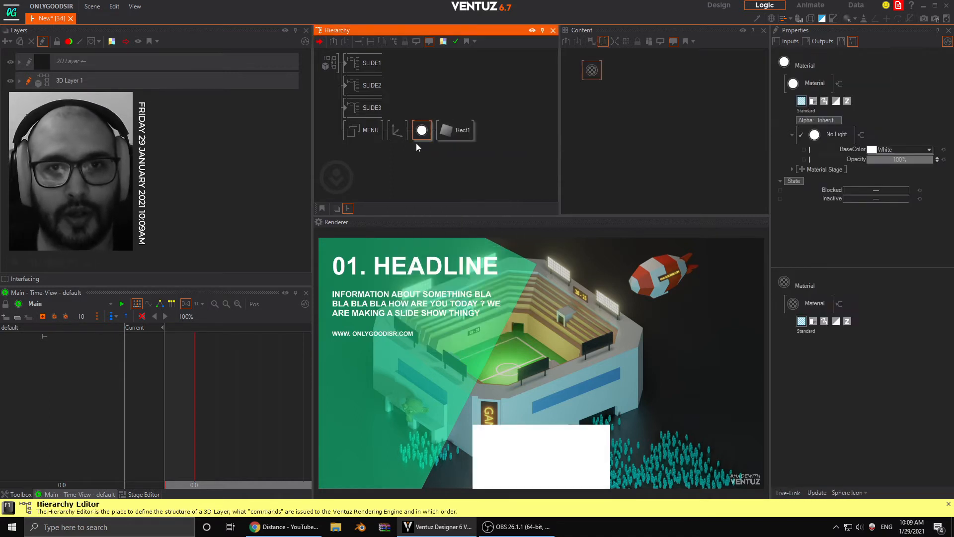
left_click(928, 150)
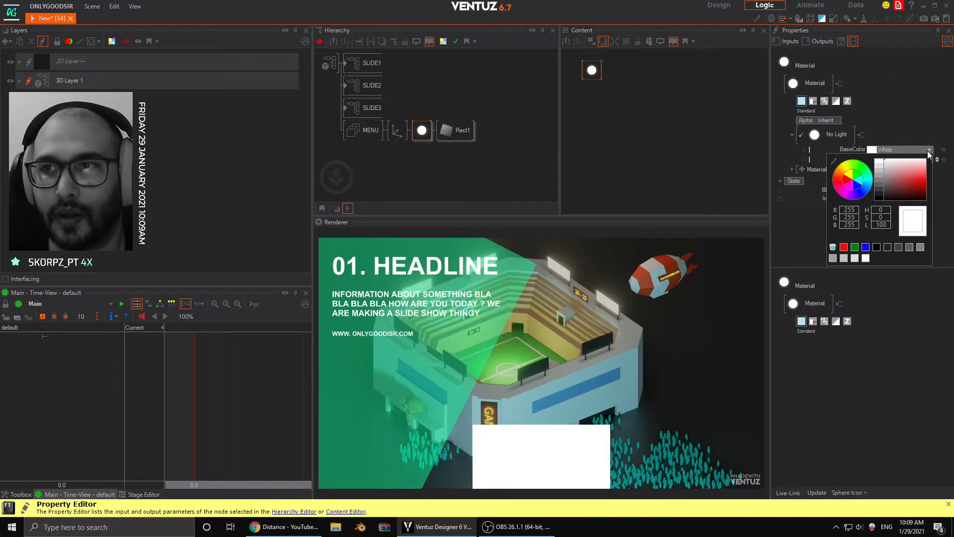
left_click_drag(892, 178, 855, 194)
- Insert a Group node between MENU and the Axis and name it BTN_1
left_click(380, 144)
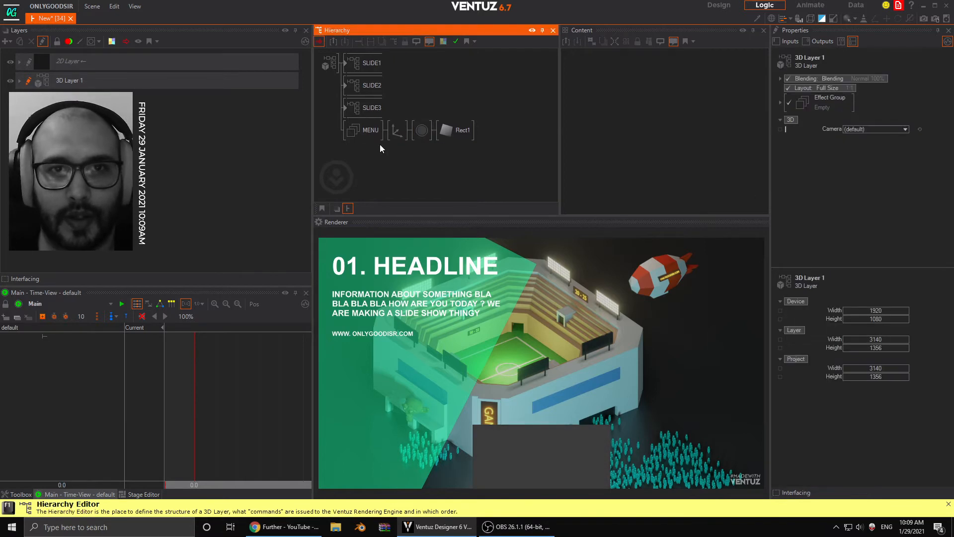
left_click(397, 131)
double_click(394, 148)
type("gr")
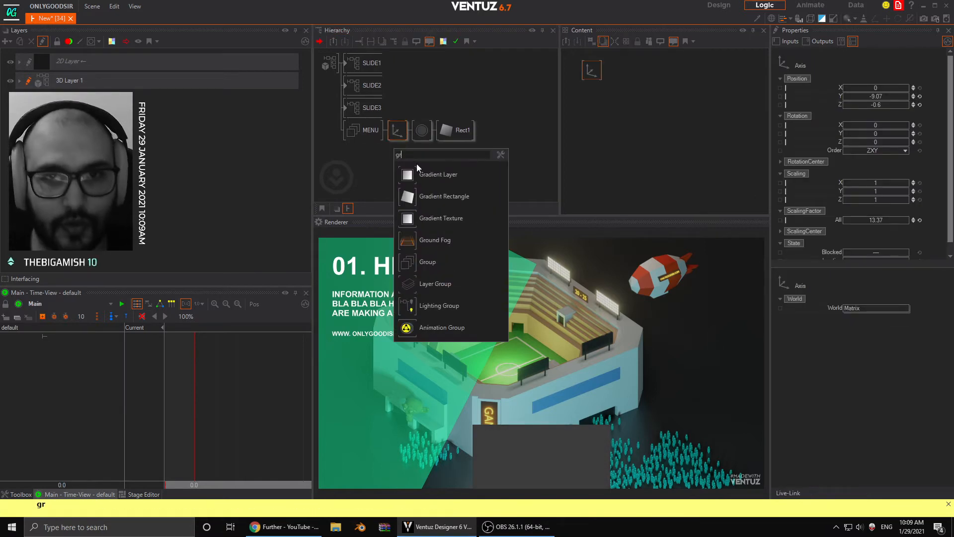
left_click_drag(407, 263, 392, 136)
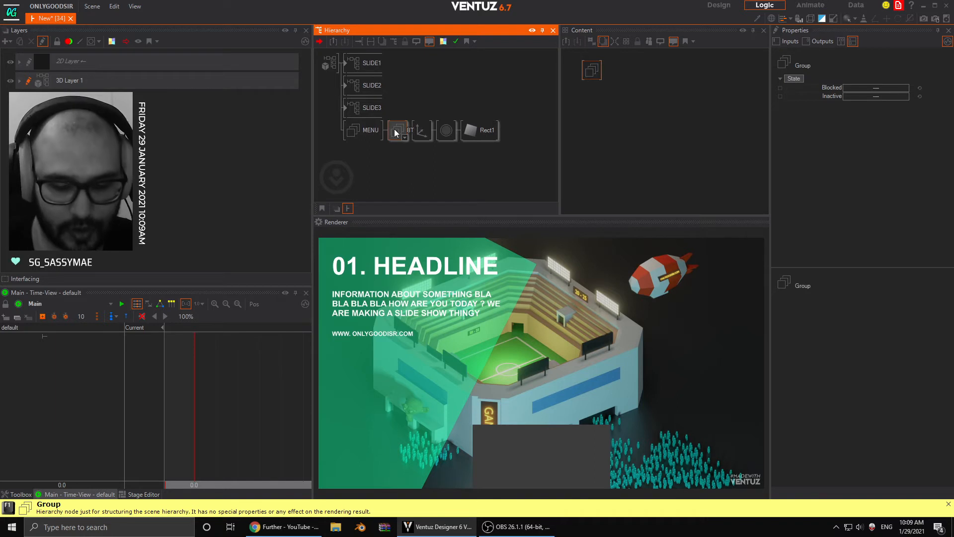
key("Return")
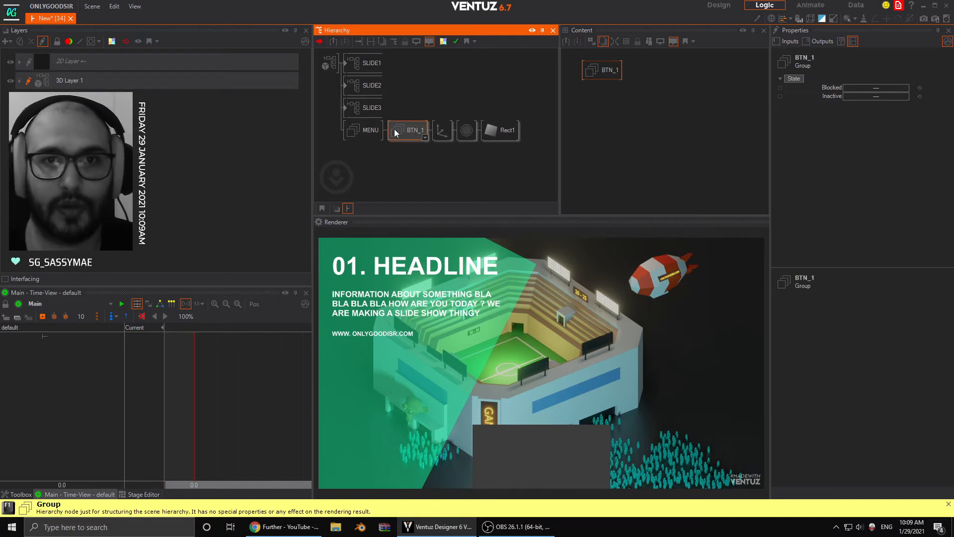
- Merge the BTN_1 group and its contents into a container and remove the redundant BTN_1 group inside it
right_click(395, 129)
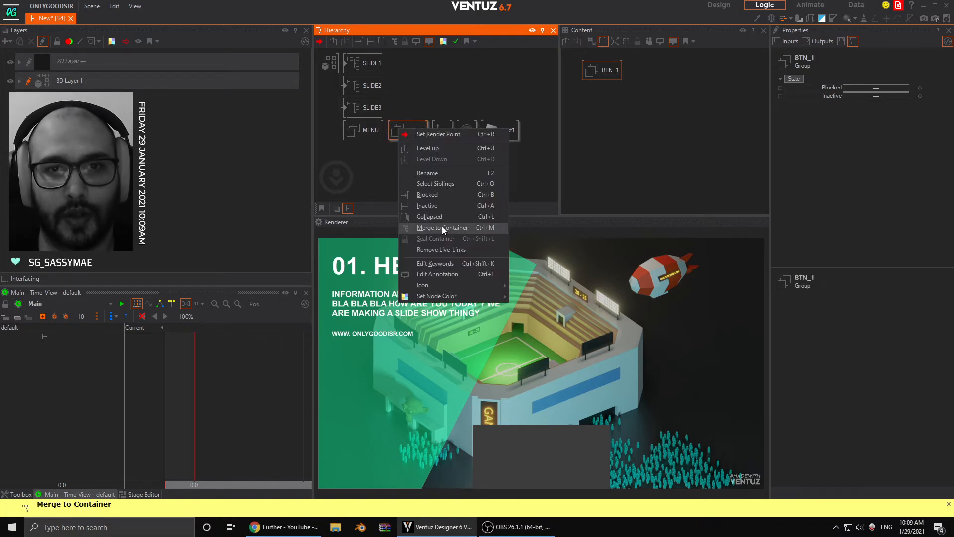
left_click(442, 228)
double_click(393, 131)
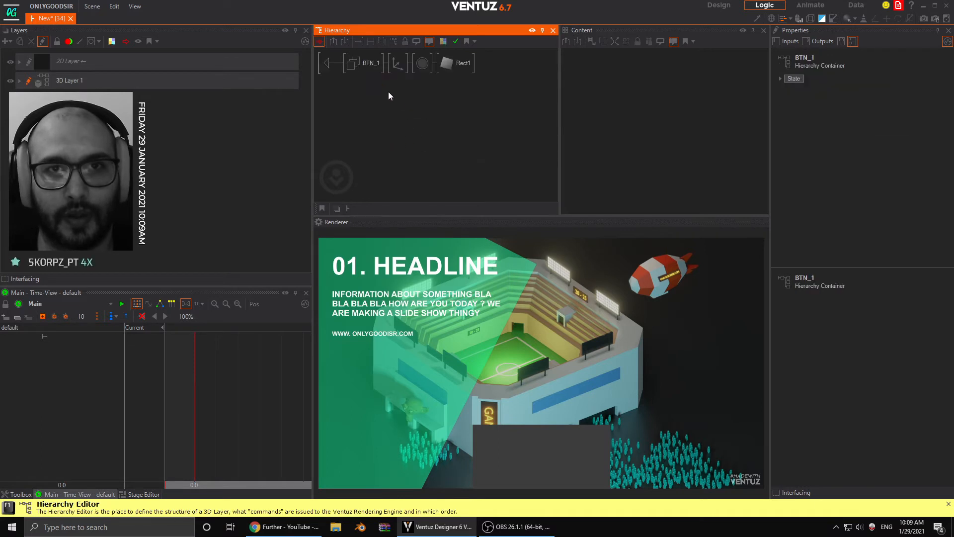
left_click_drag(378, 64, 377, 53)
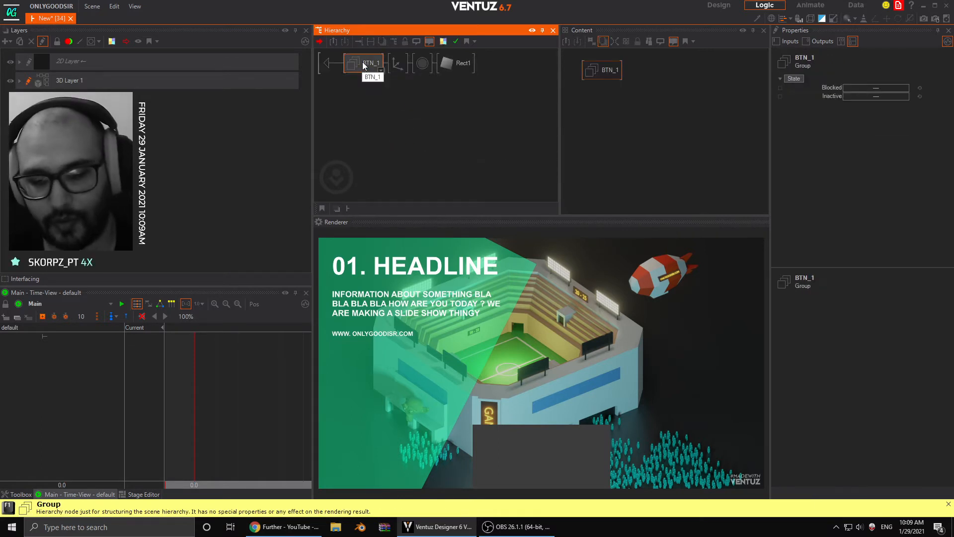
left_click(328, 63)
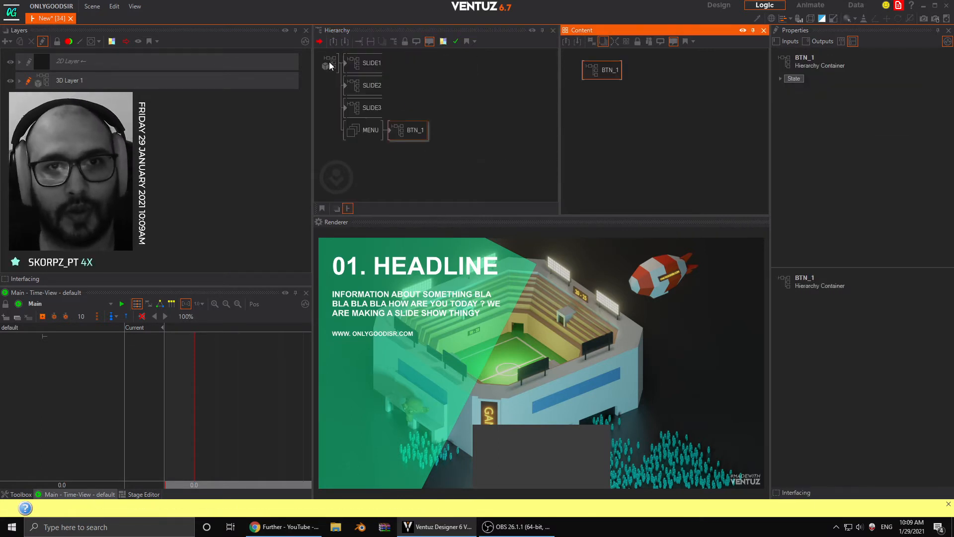
double_click(389, 130)
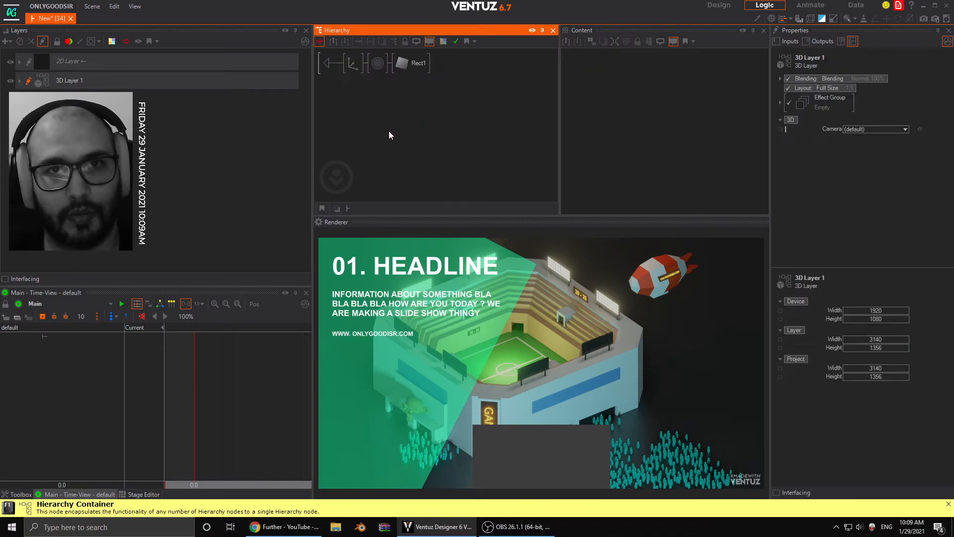
- Duplicate the Axis, material and rectangle branch inside BTN_1 and set the upper branch's material BaseColor to teal 61, 192, 151
left_click(375, 67)
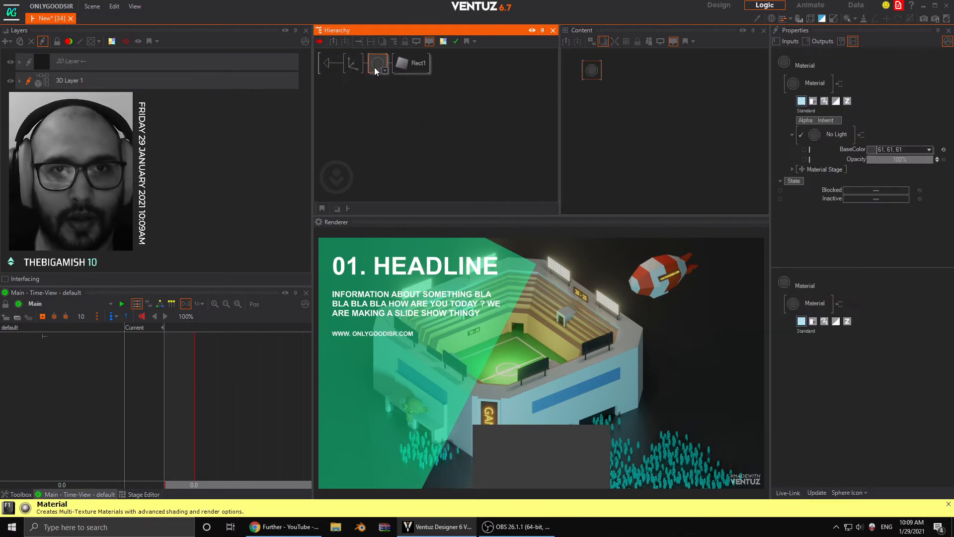
left_click(356, 72)
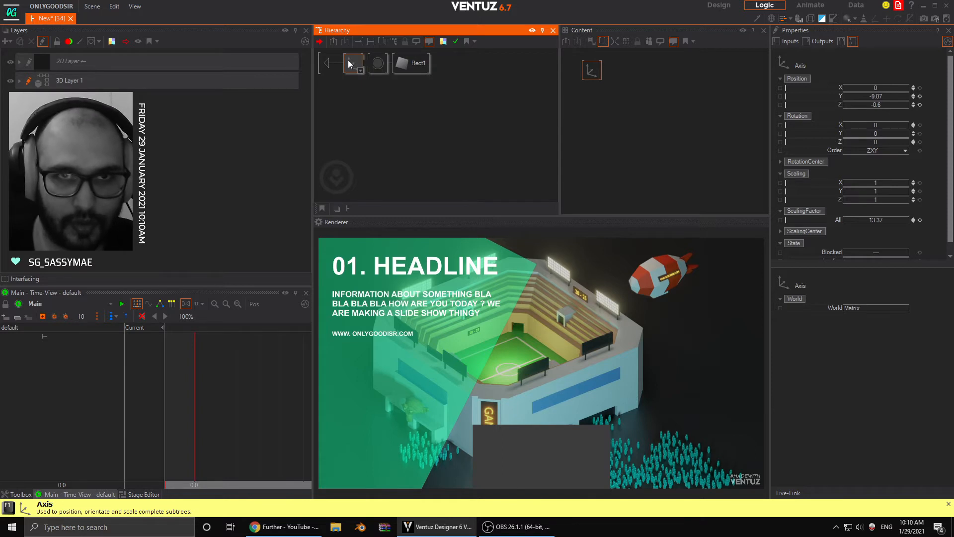
left_click(364, 94)
left_click(354, 66)
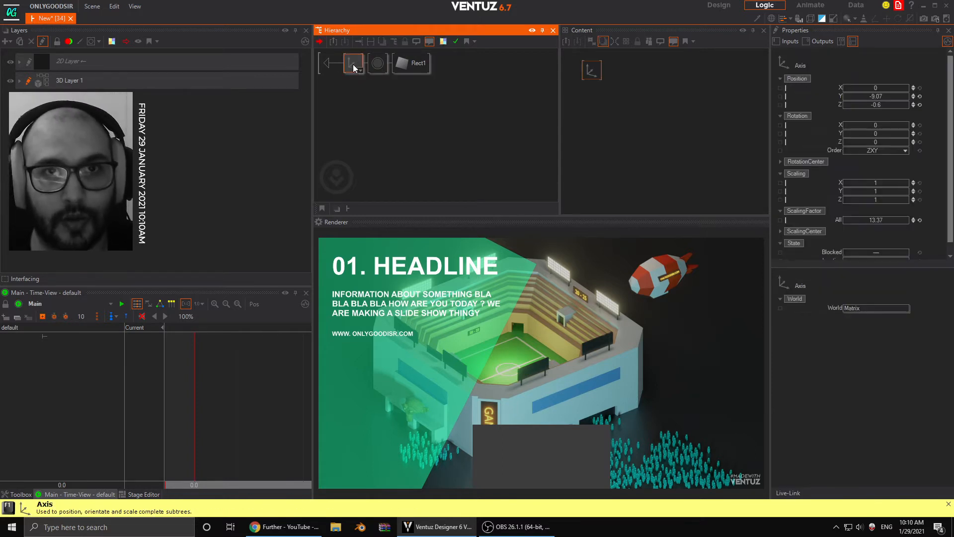
left_click_drag(354, 56, 355, 57, "ctrl")
left_click(384, 69)
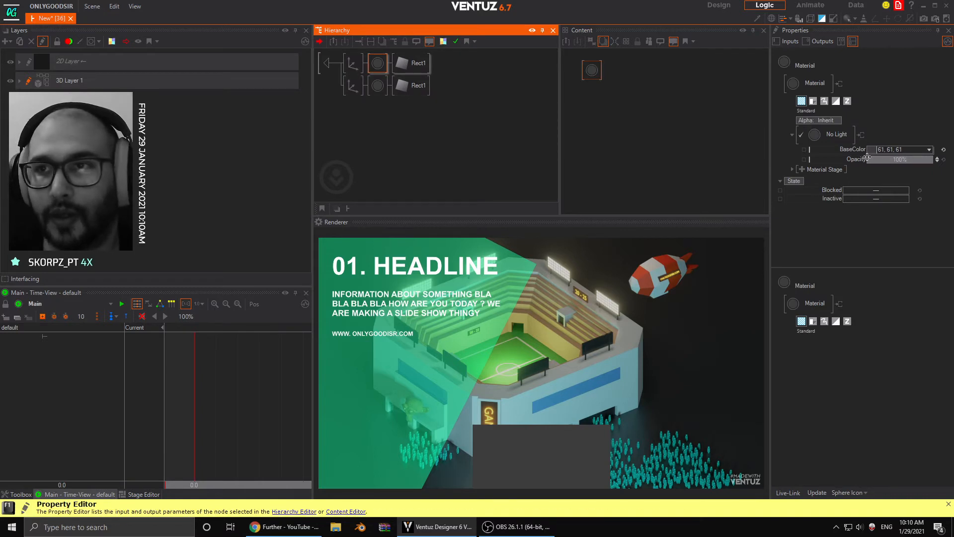
left_click_drag(873, 150, 461, 406)
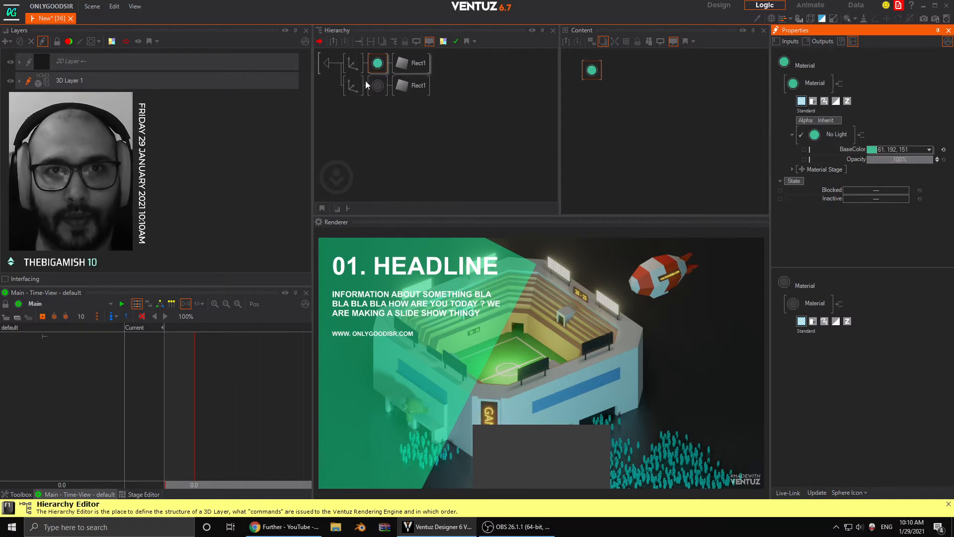
- Set the teal branch's Axis to Z position -0.05 to place it behind the grey rectangle
left_click(353, 63)
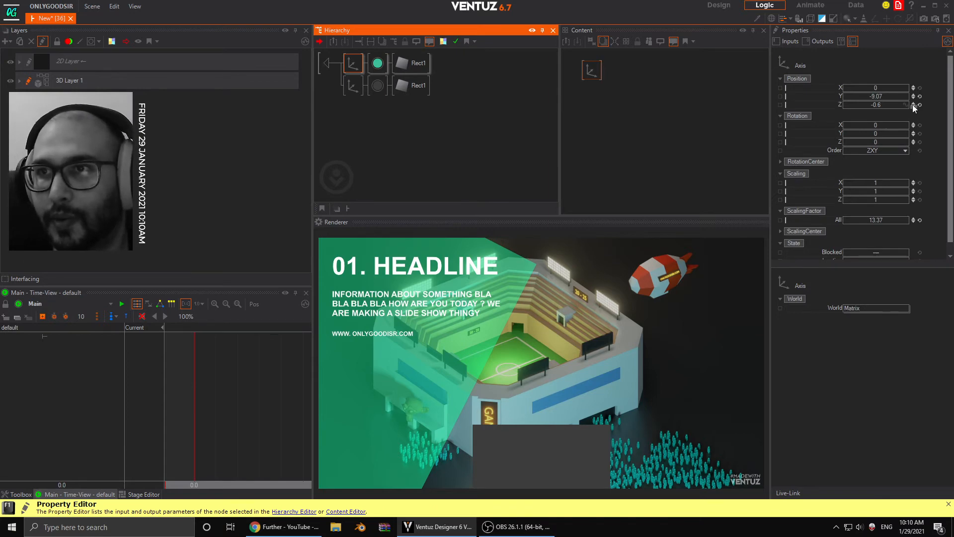
left_click(913, 103)
left_click(913, 106)
left_click(912, 106)
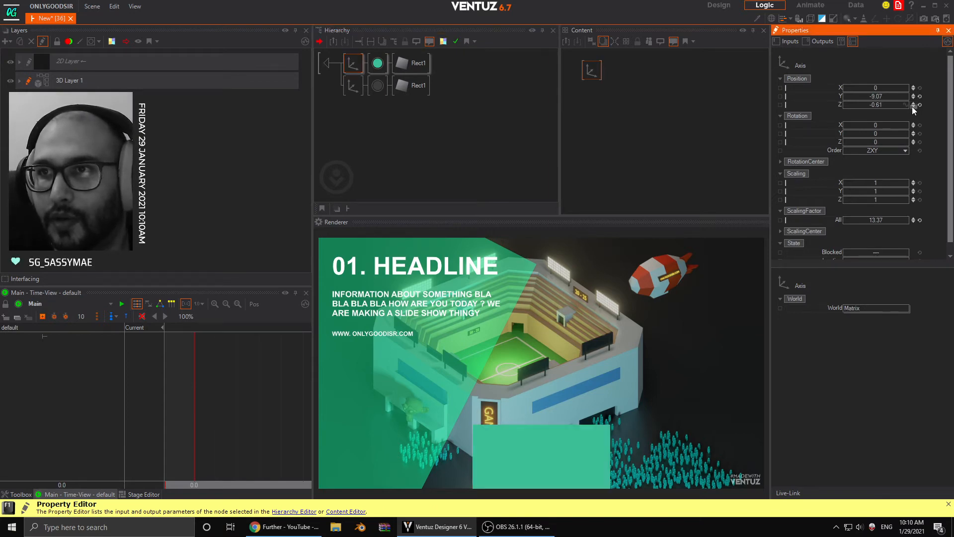
left_click(912, 104)
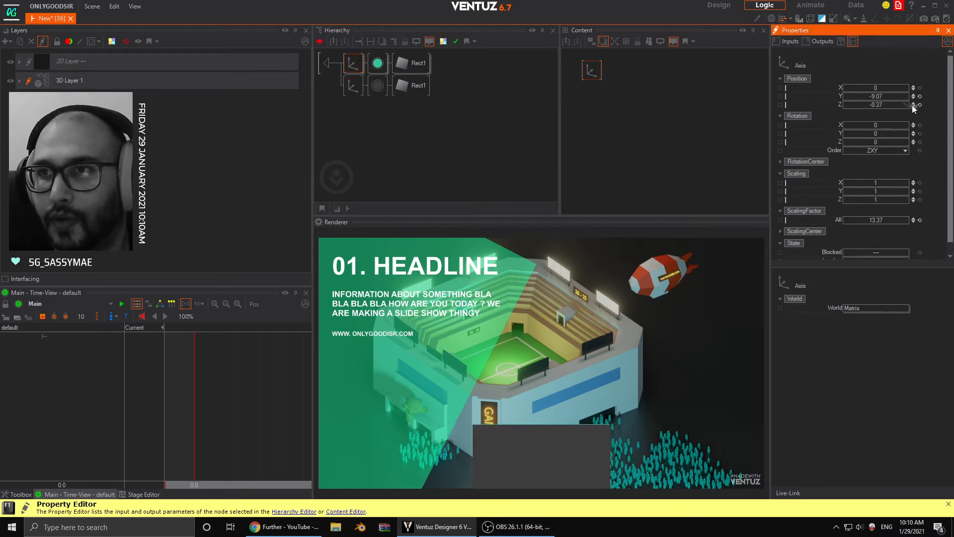
left_click(913, 107)
left_click(914, 106)
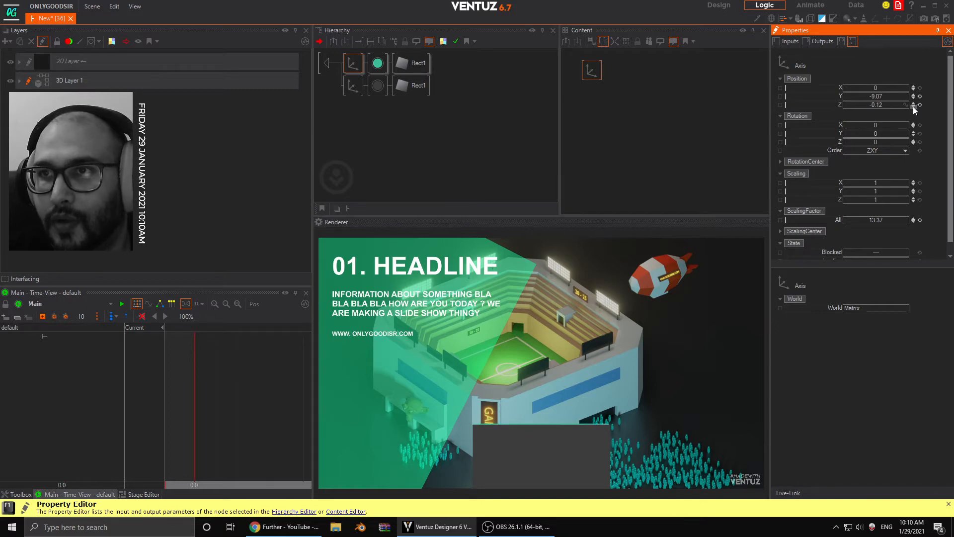
left_click(920, 105)
left_click(914, 107)
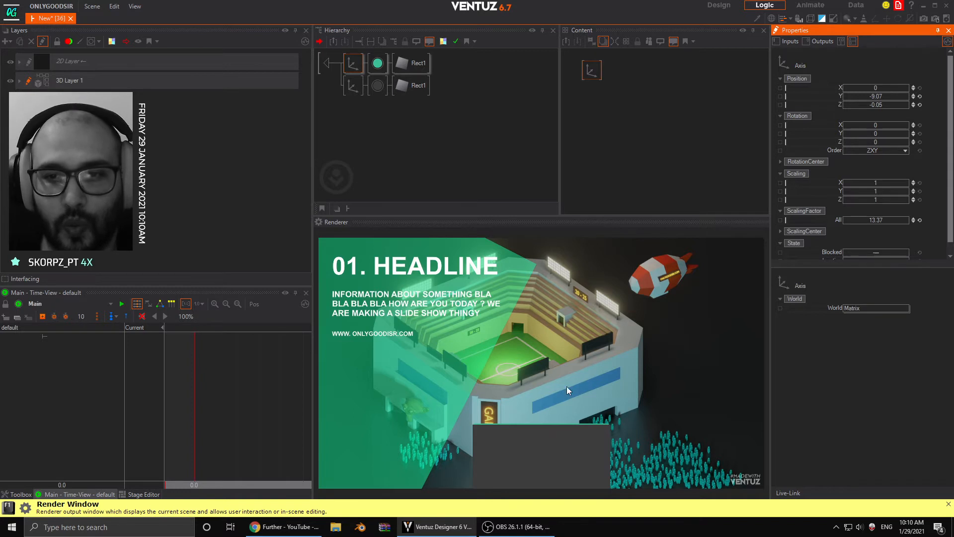
- Raise the teal branch's Axis to Y position -8.03 and widen its rectangle to a SizeX of 1.016
left_click(354, 64)
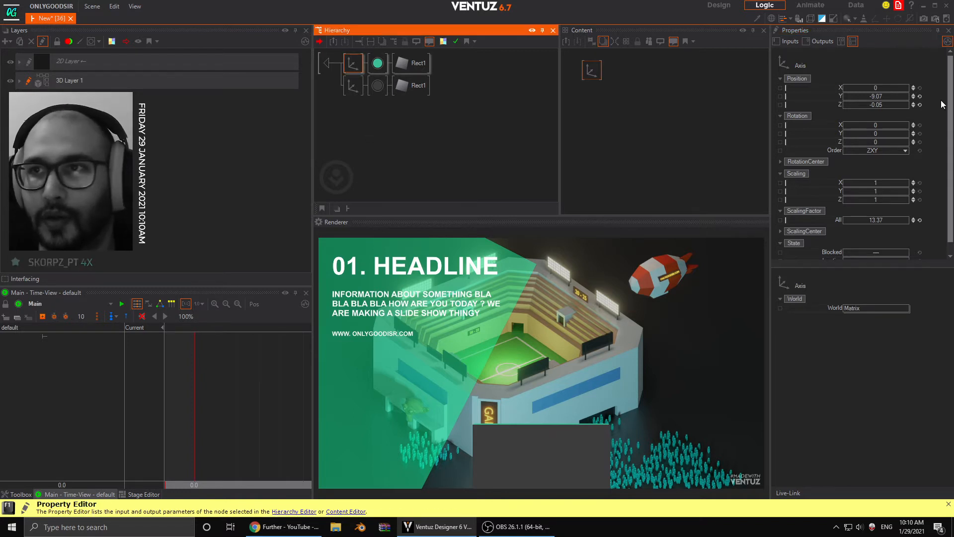
left_click_drag(885, 95, 903, 96)
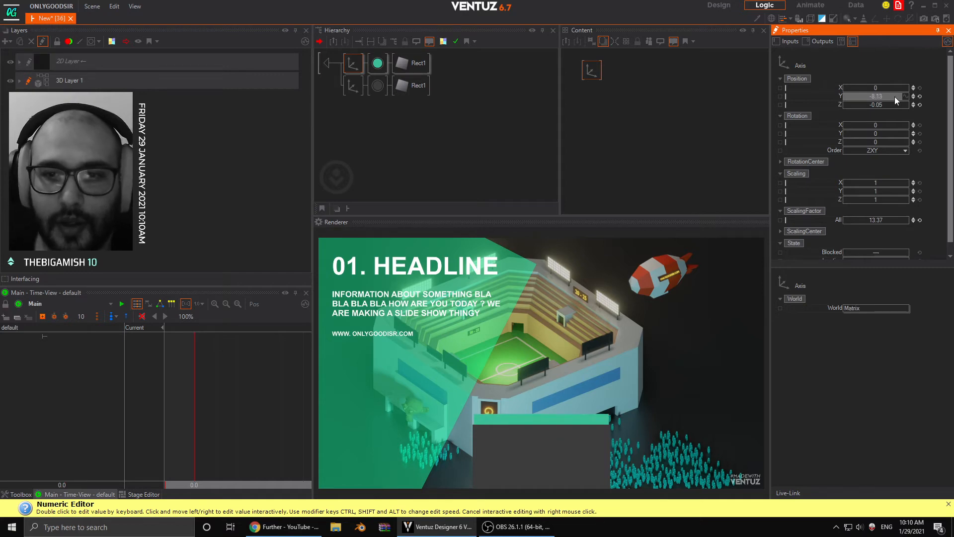
left_click(411, 63)
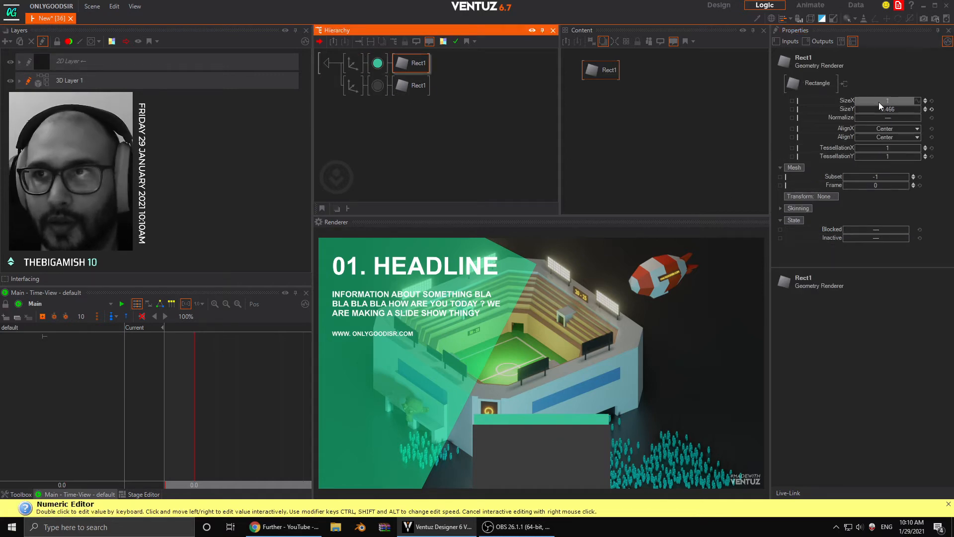
left_click_drag(894, 100, 902, 100)
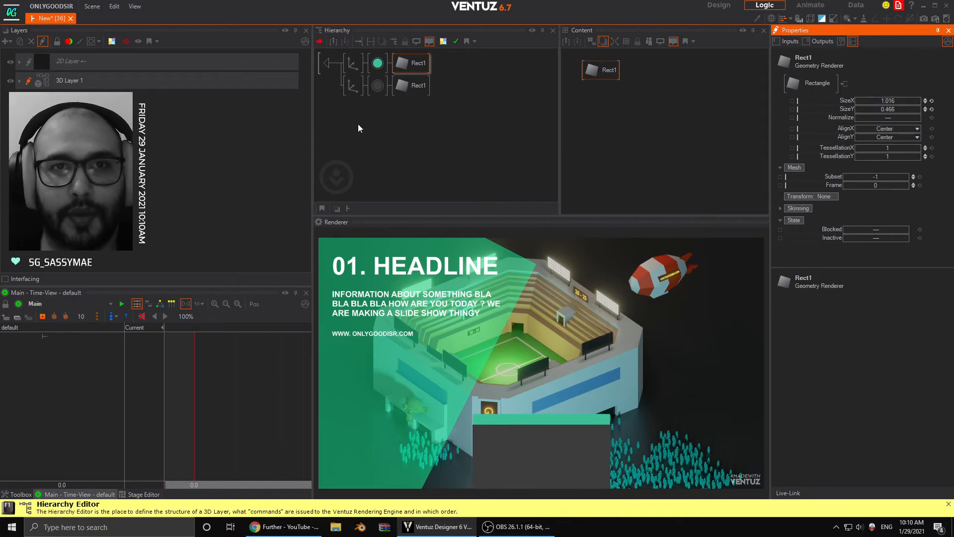
left_click(358, 69)
left_click(877, 95)
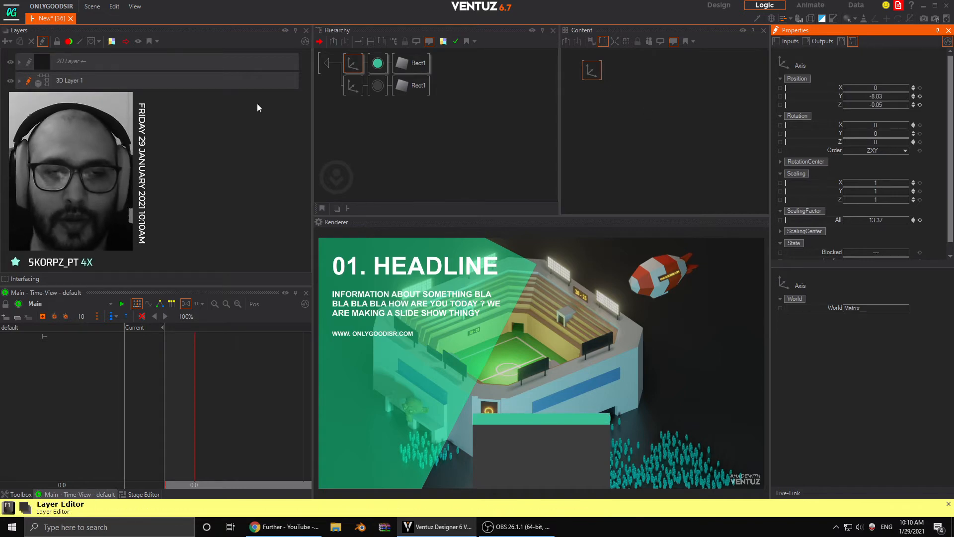
- Duplicate the grey Axis, material and rectangle branch inside BTN_1 and replace the copy's rectangle with a Circle
left_click(352, 84)
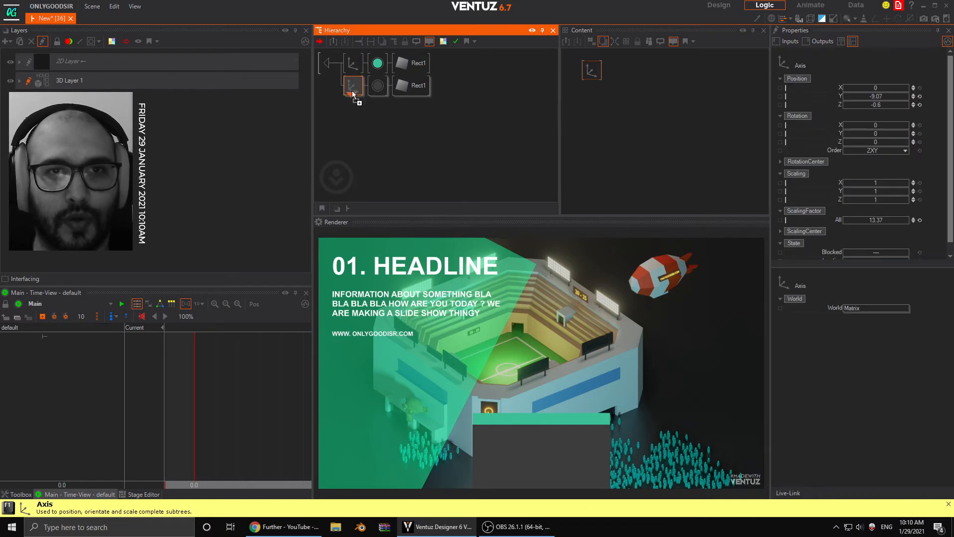
left_click(353, 106)
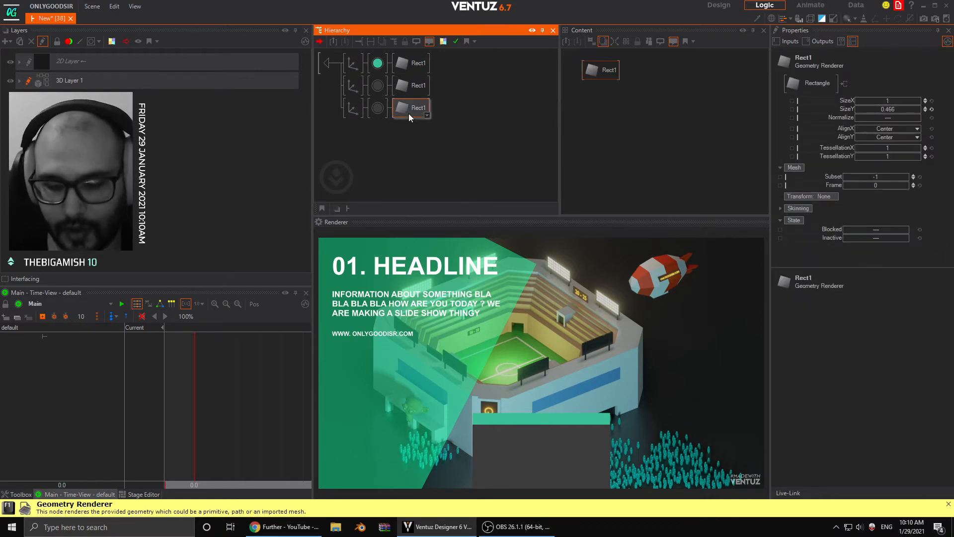
key("Delete")
key("Tab")
type("co")
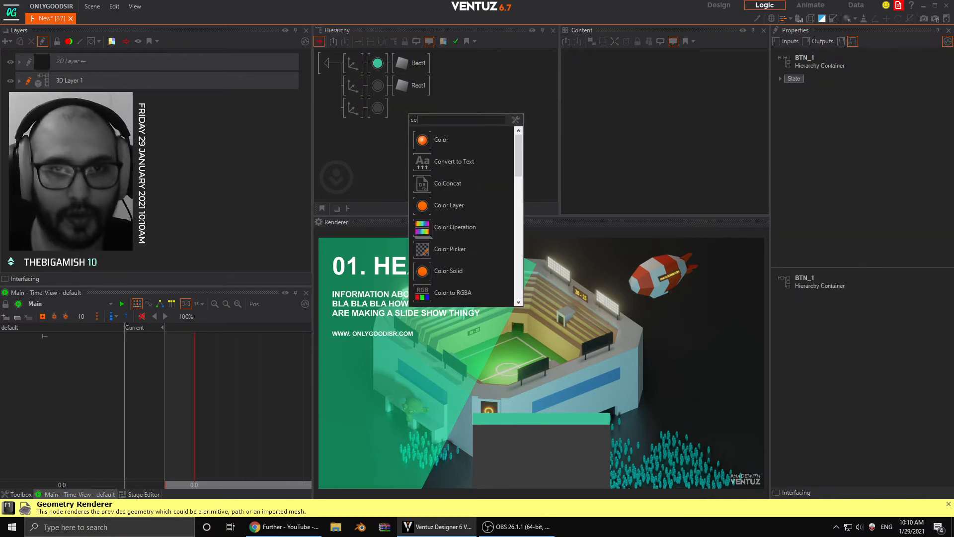
key("BackSpace")
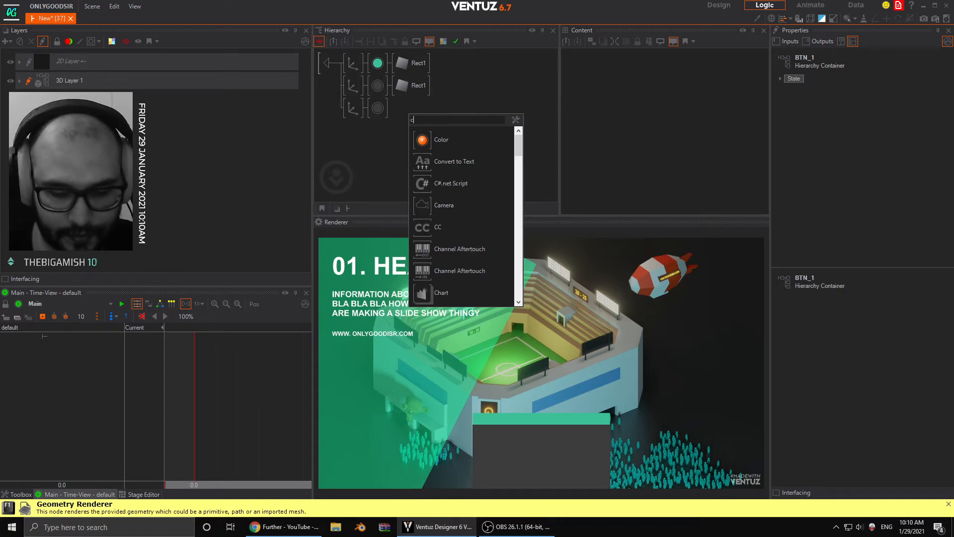
type("ir")
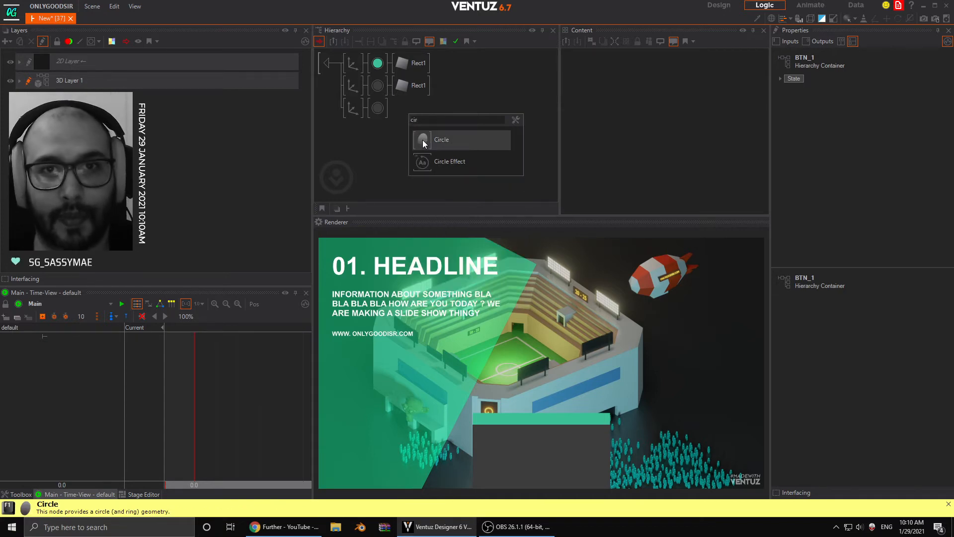
left_click_drag(423, 140, 387, 106)
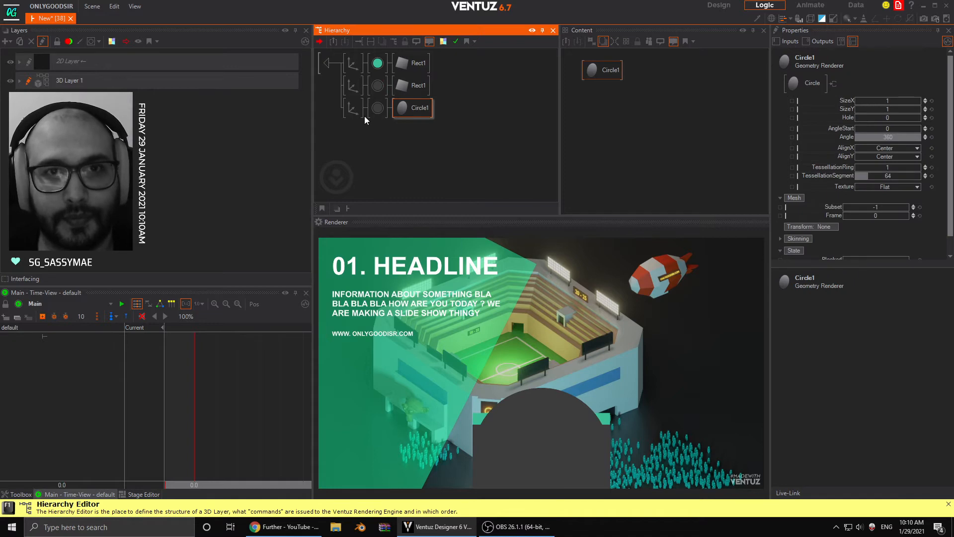
- Scale the circle's Axis to 9.93 and lower the circle's TessellationSegment until it forms a triangle
left_click(360, 112)
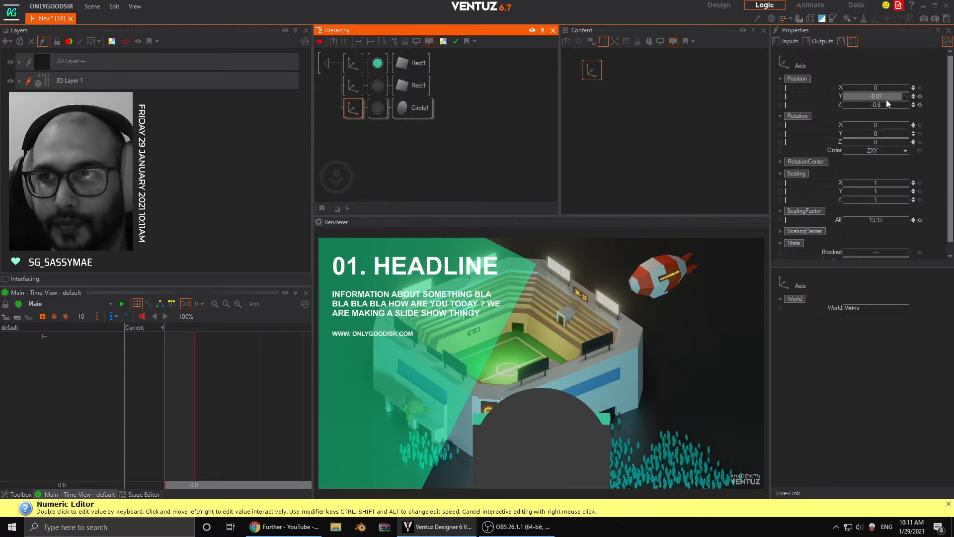
left_click_drag(894, 220, 844, 219)
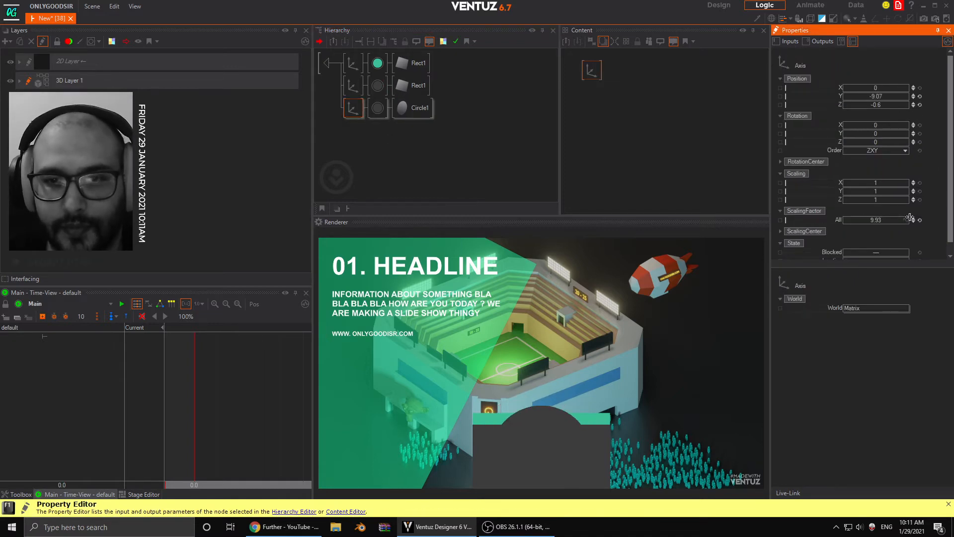
left_click(412, 107)
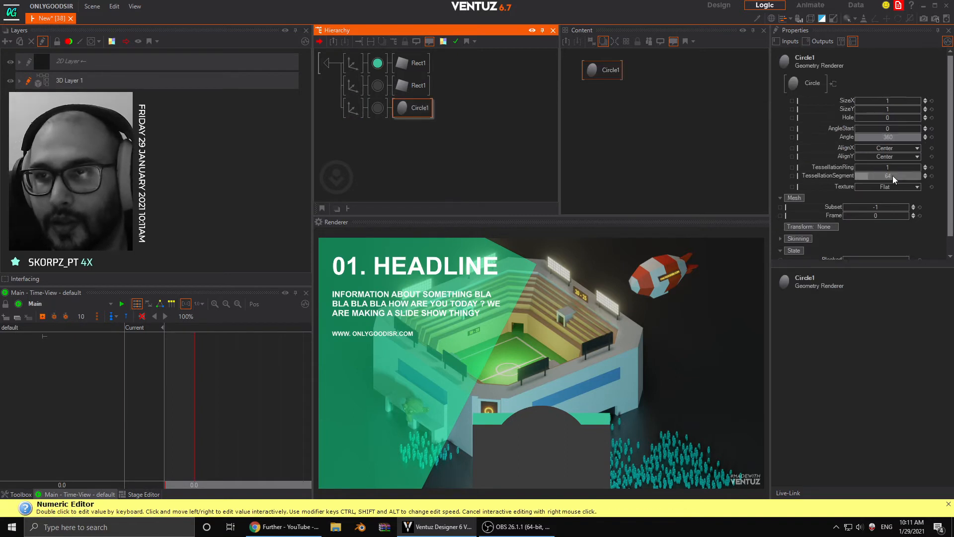
left_click_drag(892, 176, 853, 178)
- Set the triangle's Axis to Y position -1 and Z rotation 90 to point it upward above the grey rectangle
left_click(352, 111)
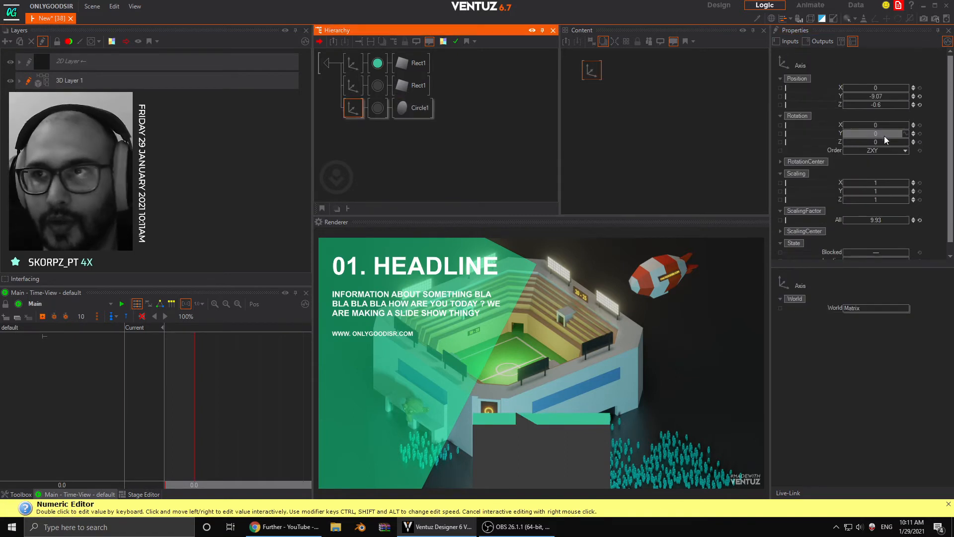
left_click(880, 142)
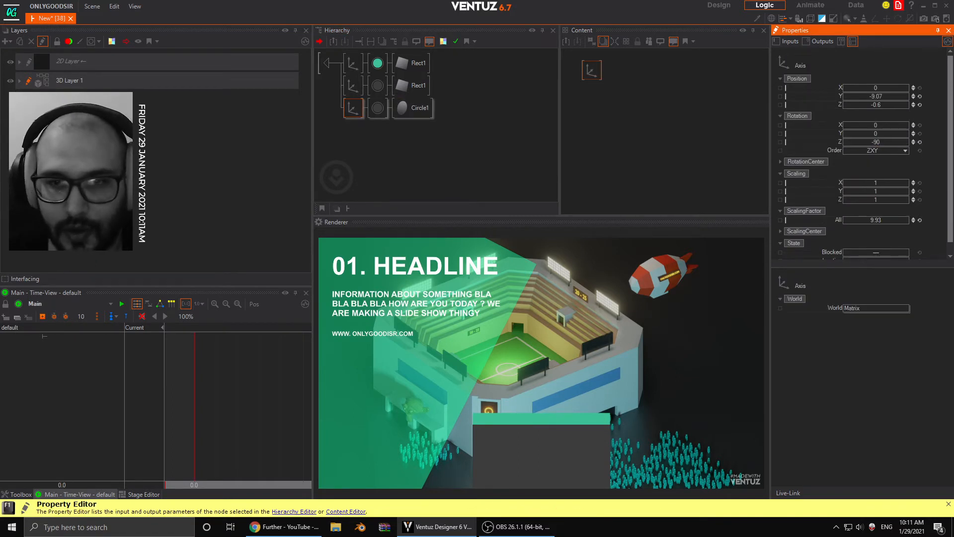
left_click(921, 96)
left_click_drag(888, 99, 888, 98)
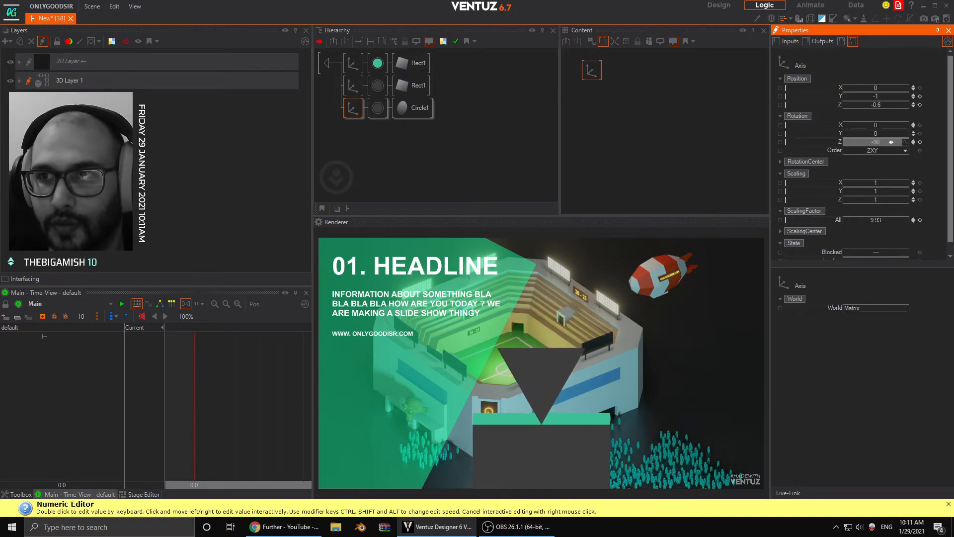
double_click(891, 142)
key("Return")
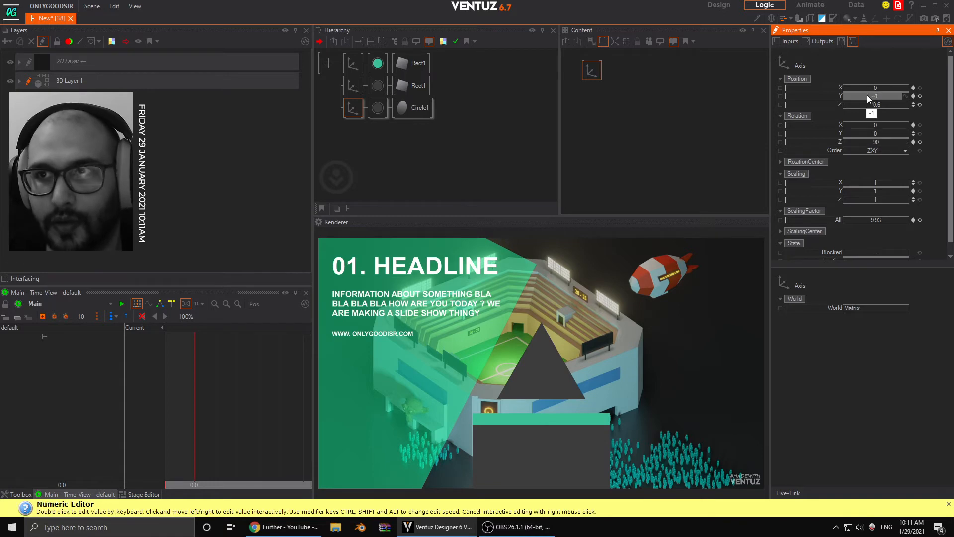
- Scale the triangle's Axis to 2.38 and set its Y position to -6.44, placing the small arrow on the teal strip
left_click_drag(867, 95, 848, 94)
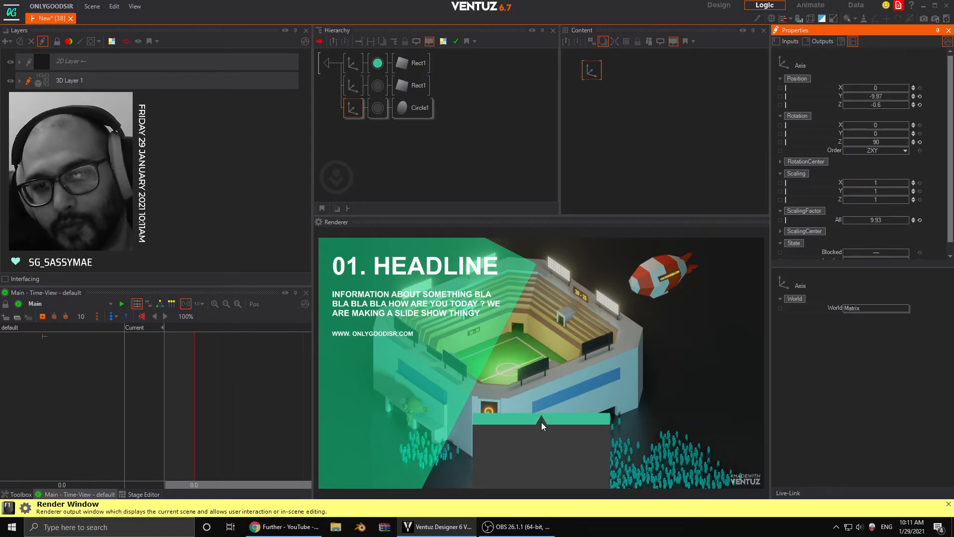
left_click_drag(843, 220, 833, 220)
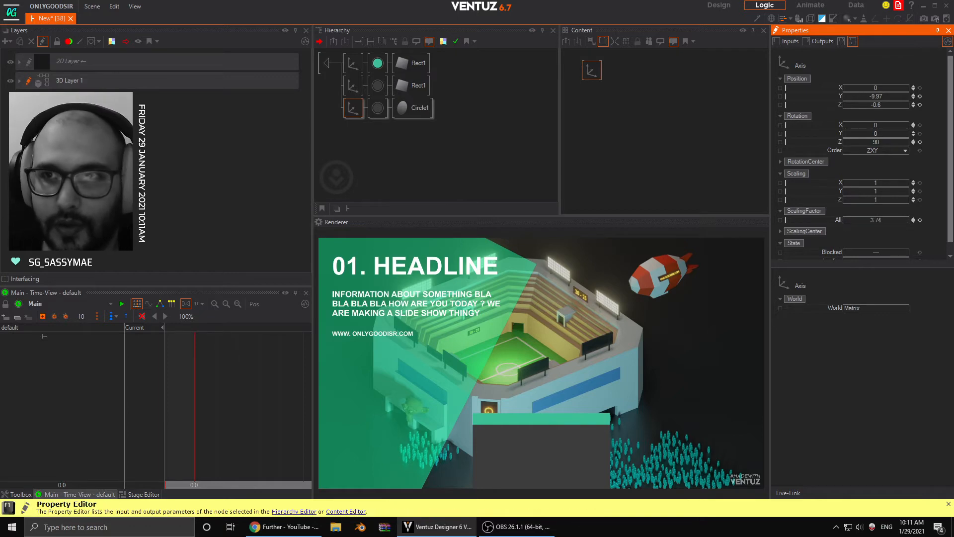
left_click_drag(893, 97, 915, 96)
left_click_drag(847, 220, 879, 221)
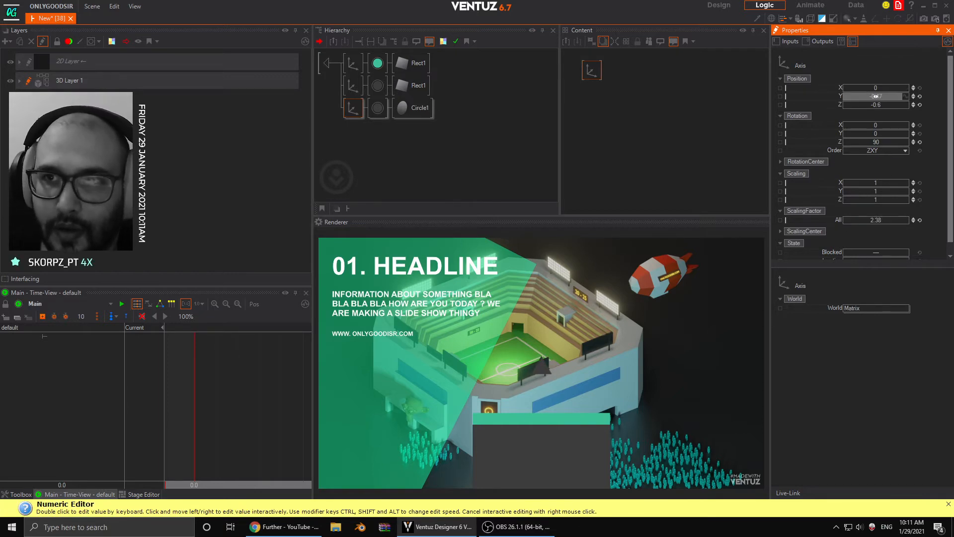
left_click_drag(875, 97, 831, 100)
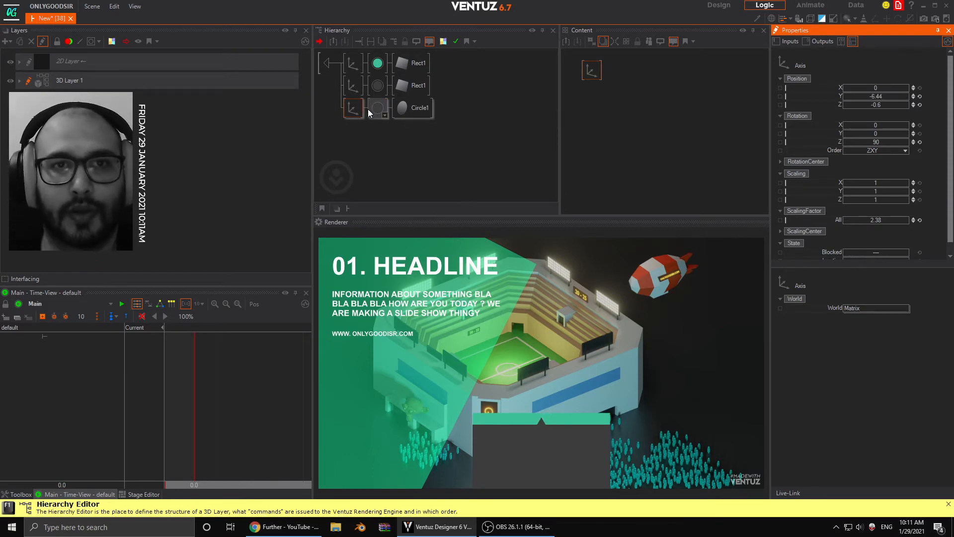
- Move the grey rectangle's material ahead of its Axis and delete the triangle's own material so both shapes share one
left_click(376, 91)
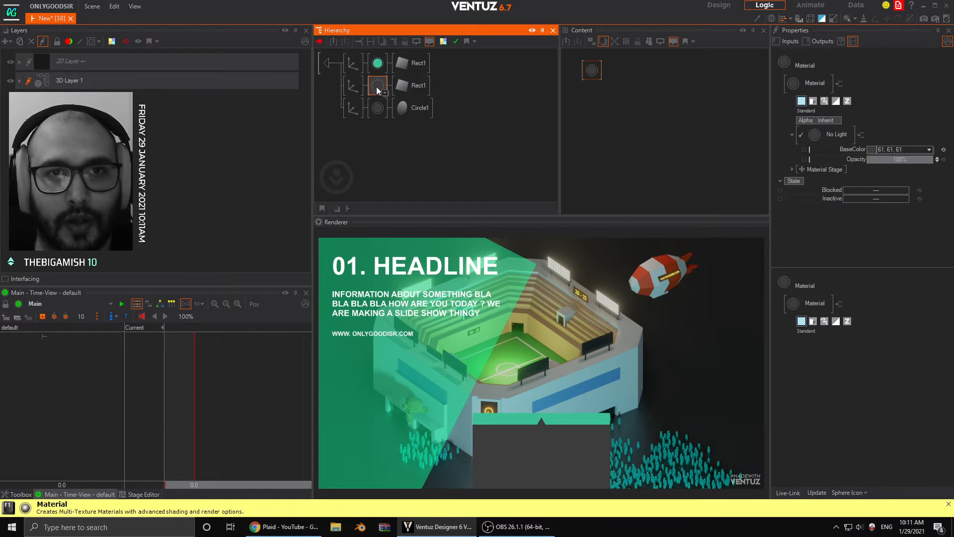
left_click_drag(377, 89, 346, 86)
left_click(379, 111)
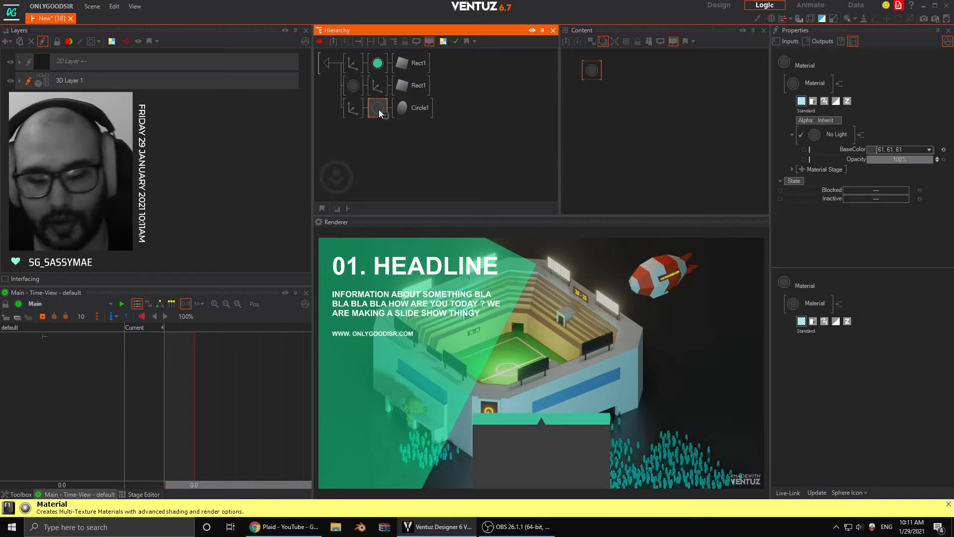
key("Delete")
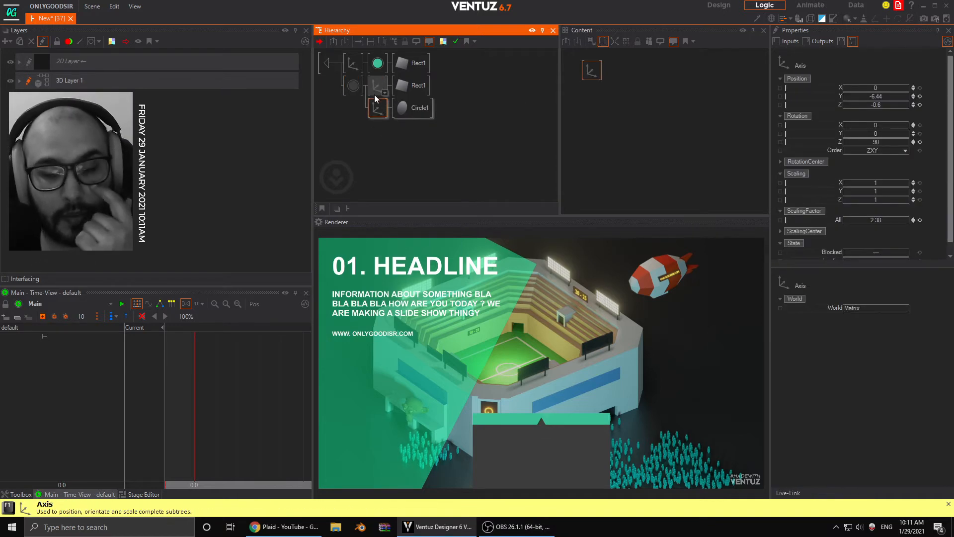
- Darken the shared grey material's BaseColor to 48, 48, 48
left_click(353, 85)
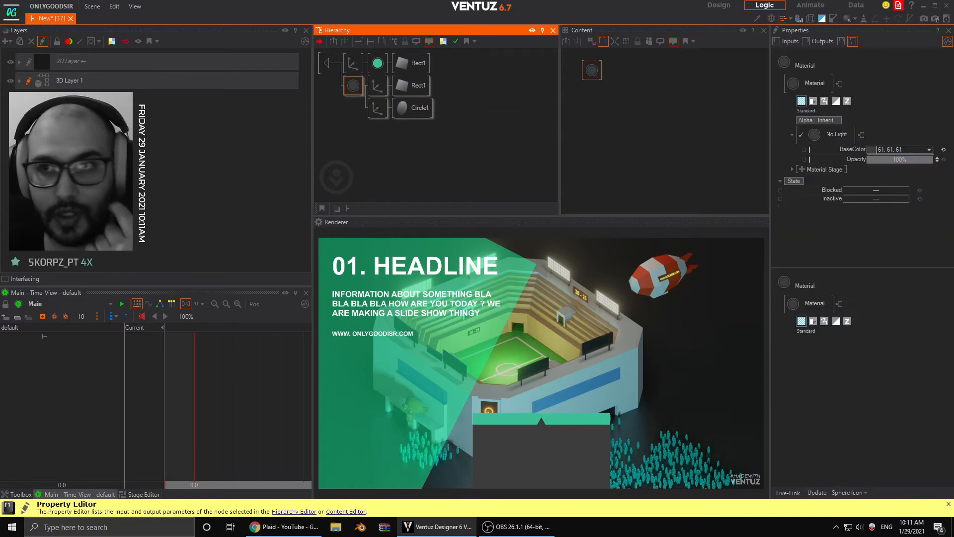
left_click(928, 149)
left_click_drag(889, 188, 850, 198)
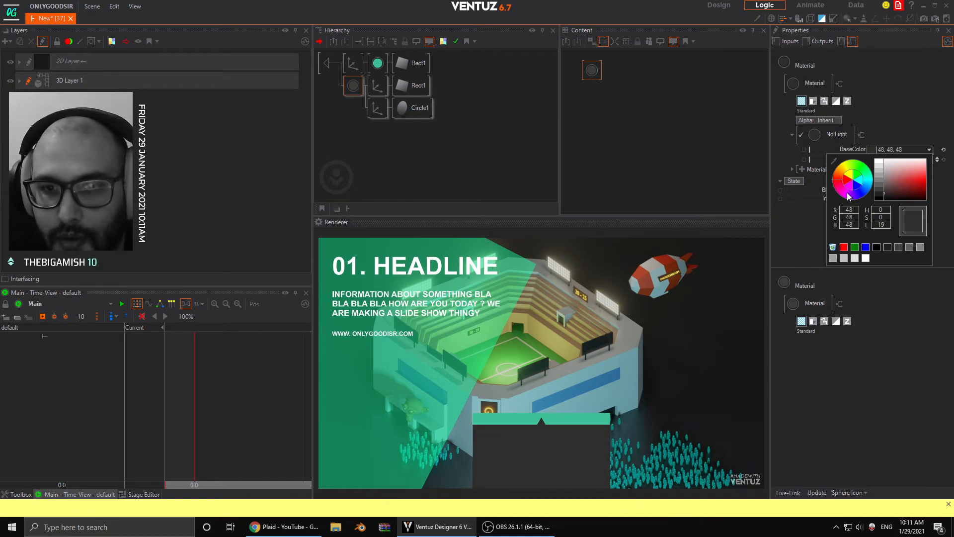
left_click(889, 123)
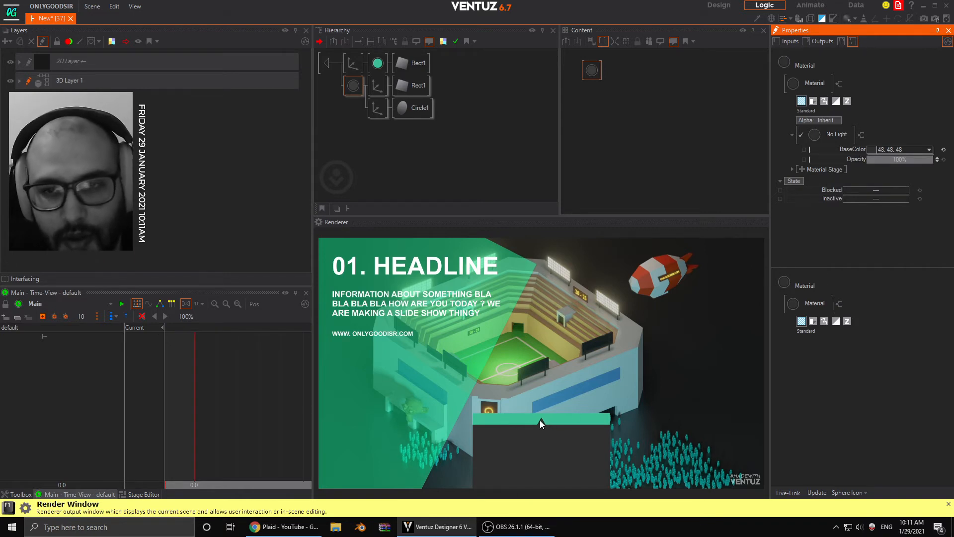
left_click(368, 149)
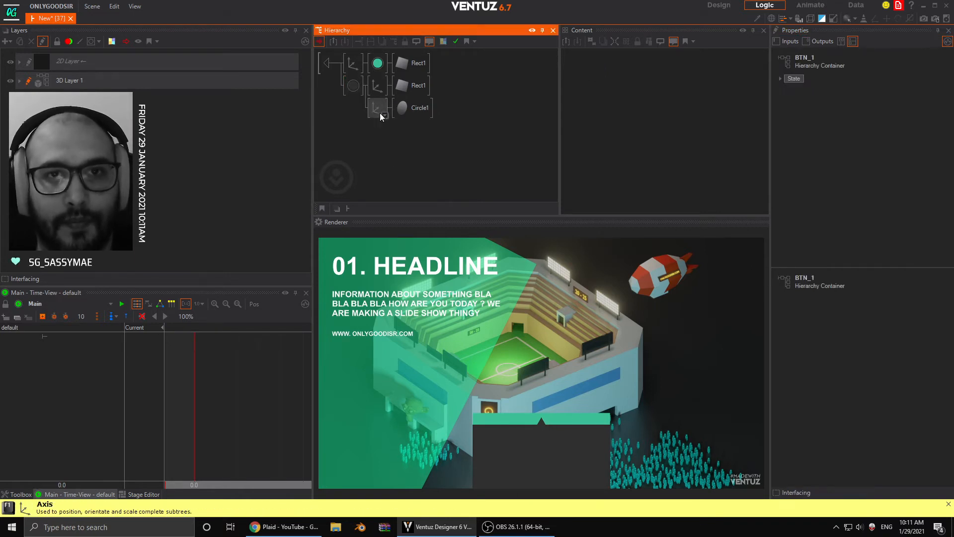
- Insert a Touch Button node at the start of the BTN_1 hierarchy, ahead of all its branches
left_click(625, 110)
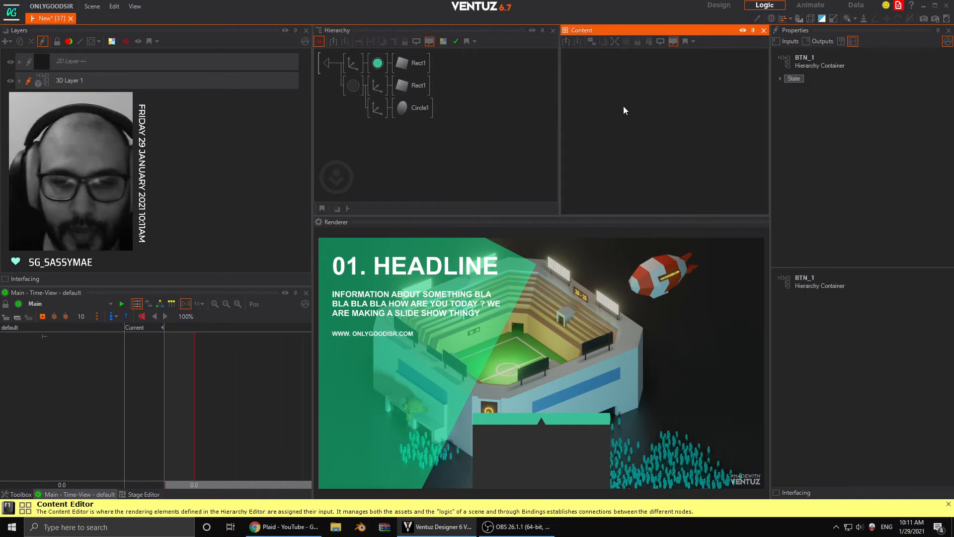
key("space")
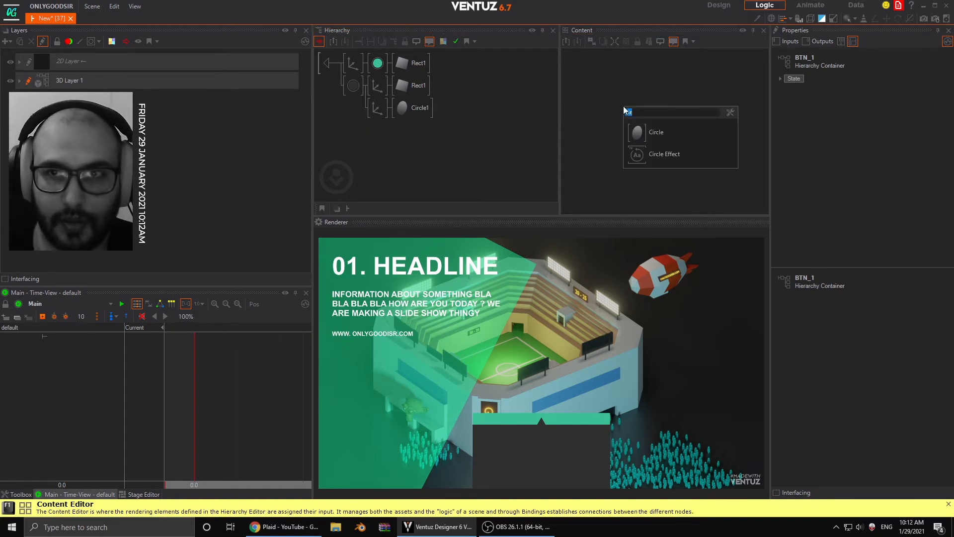
type("but")
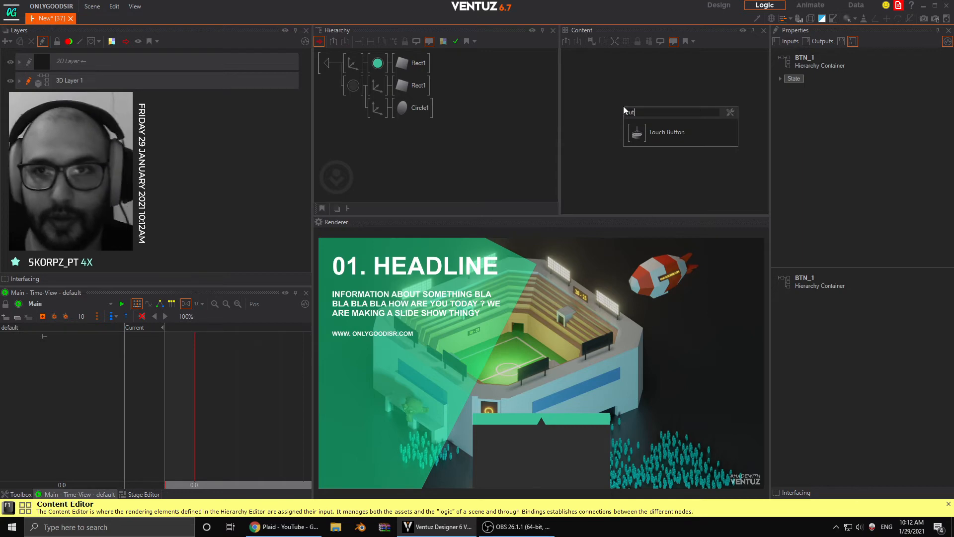
left_click_drag(636, 130, 347, 65)
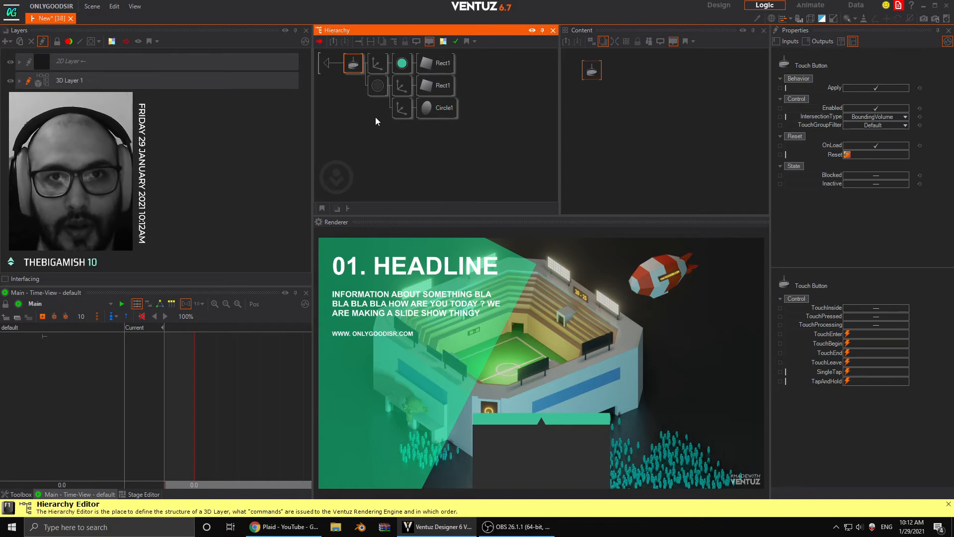
- Add a Keyframe Animation node to the BTN_1 content and rename it BTN
left_click(607, 96)
key("space")
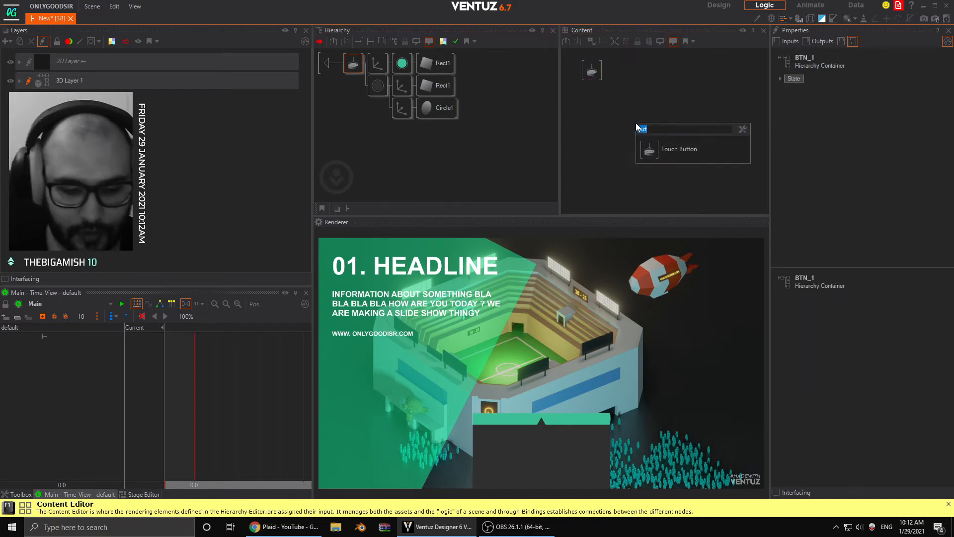
type("key")
left_click_drag(652, 172, 661, 112)
double_click(670, 122)
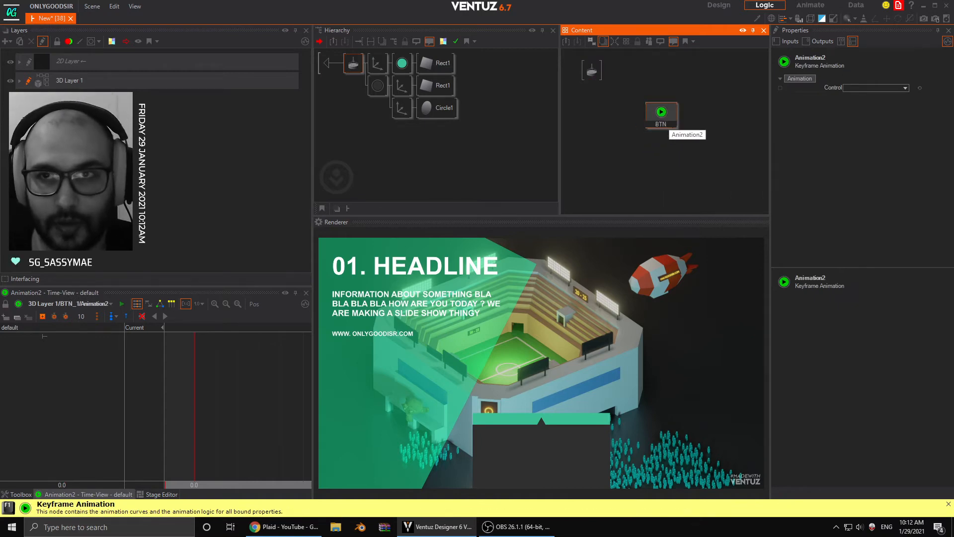
type("BTN")
key("Return")
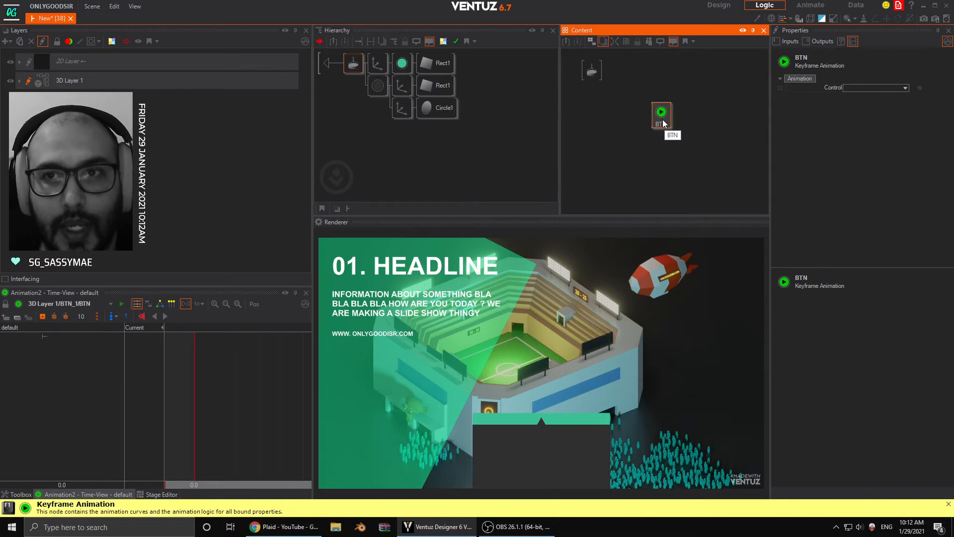
mouse_move(665, 124)
left_mouse_down()
mouse_move(663, 100)
mouse_move(663, 114)
left_mouse_up()
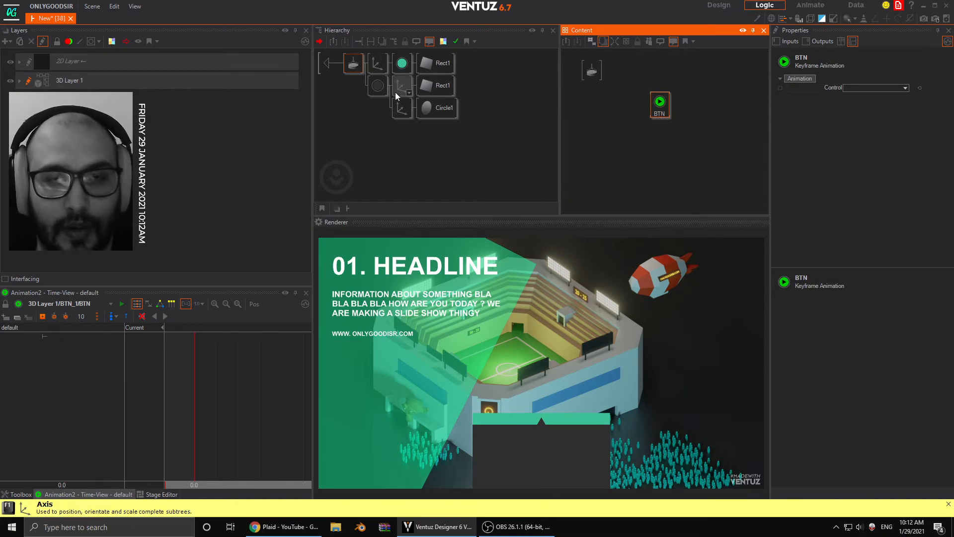
- Bind the teal branch's Axis Y position to the BTN keyframe animation
left_click(377, 64)
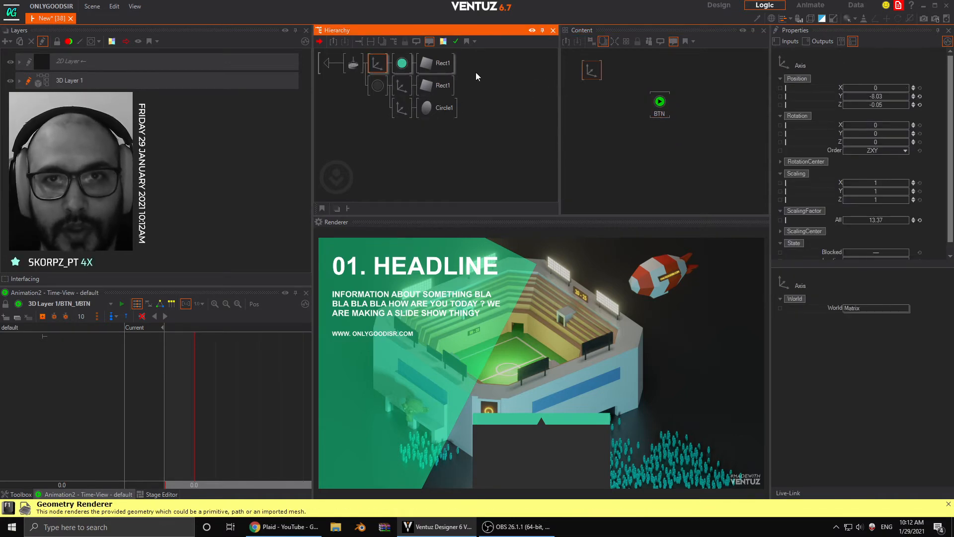
left_click_drag(816, 96, 660, 103)
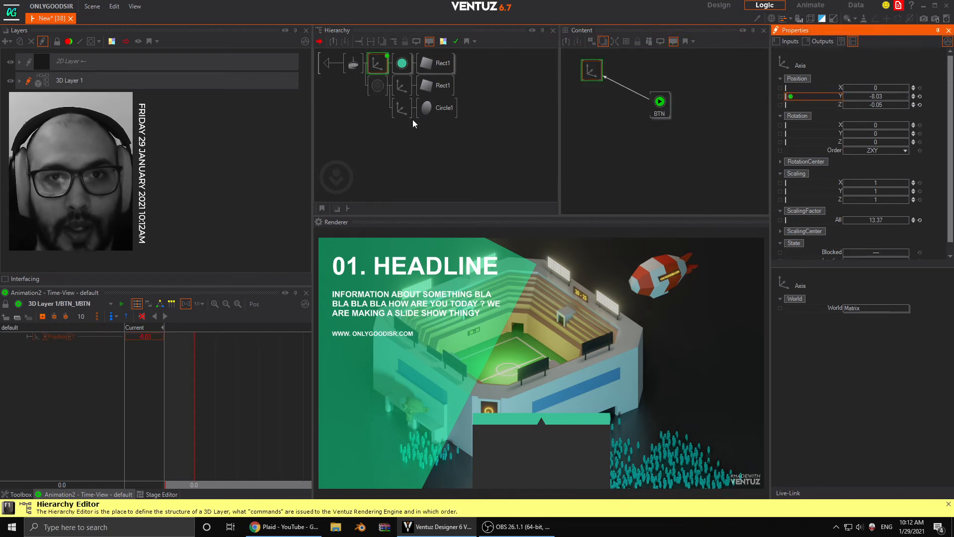
left_click(404, 108)
left_click(605, 129)
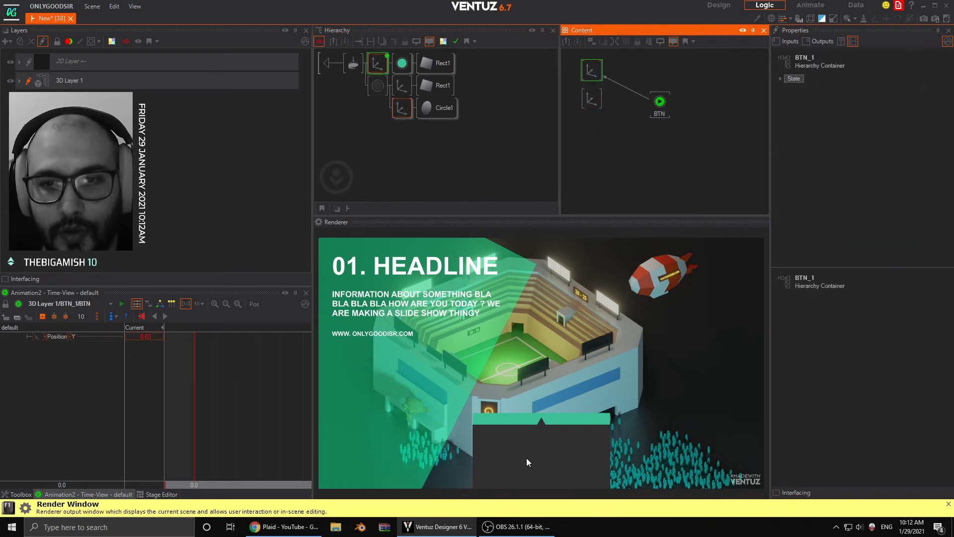
- Bind the circle branch's Axis Y position to the BTN keyframe animation
left_click(592, 98)
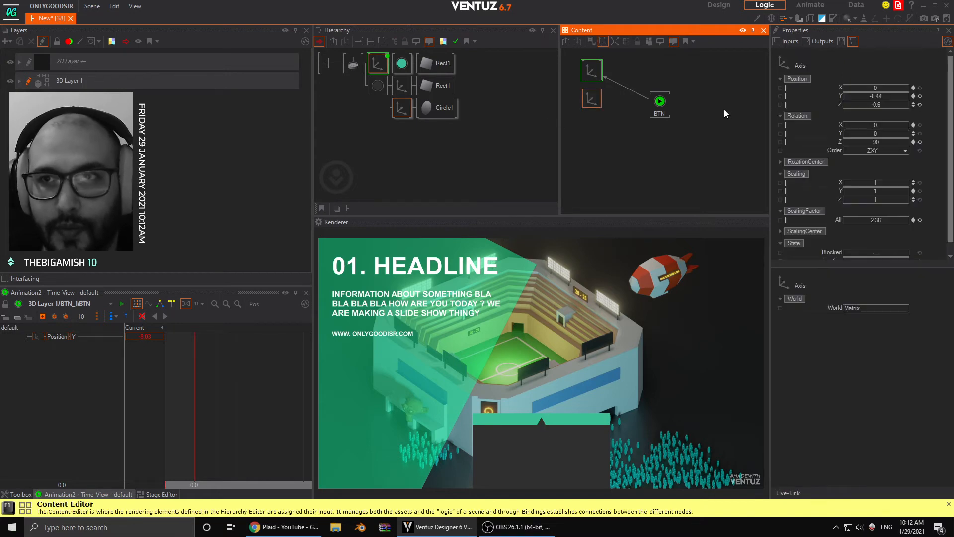
left_click_drag(821, 99, 662, 106)
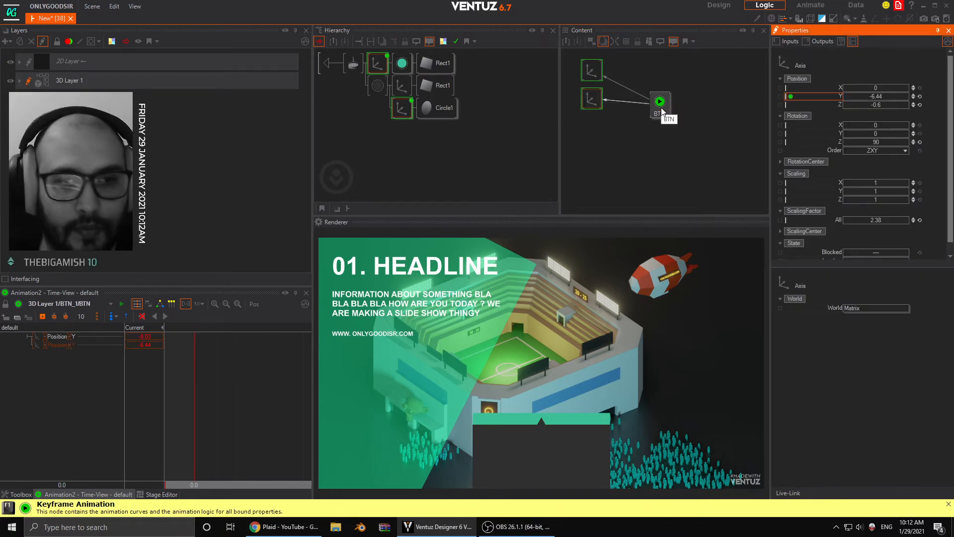
left_click(660, 105)
- Set the BTN animation timeline's time units to 1 Second
left_click(195, 304)
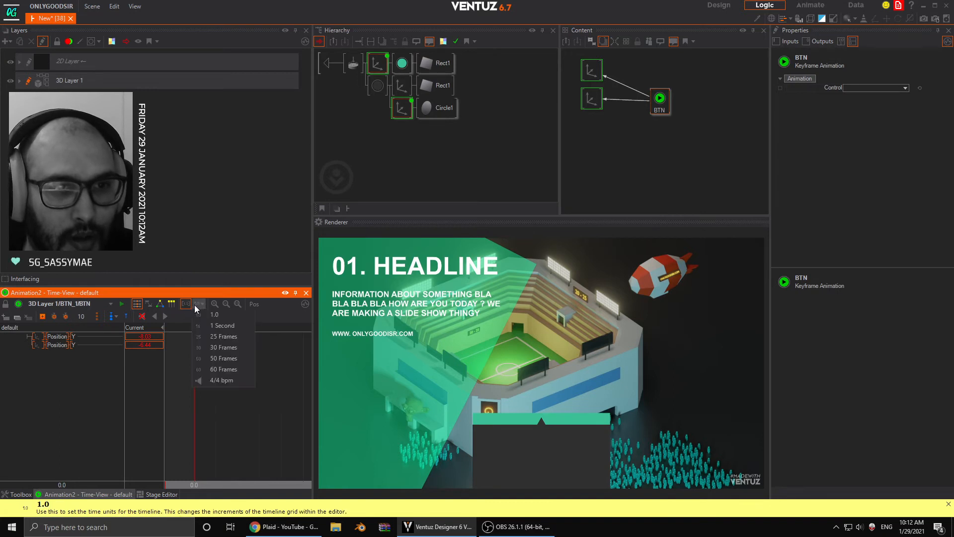
left_click(223, 325)
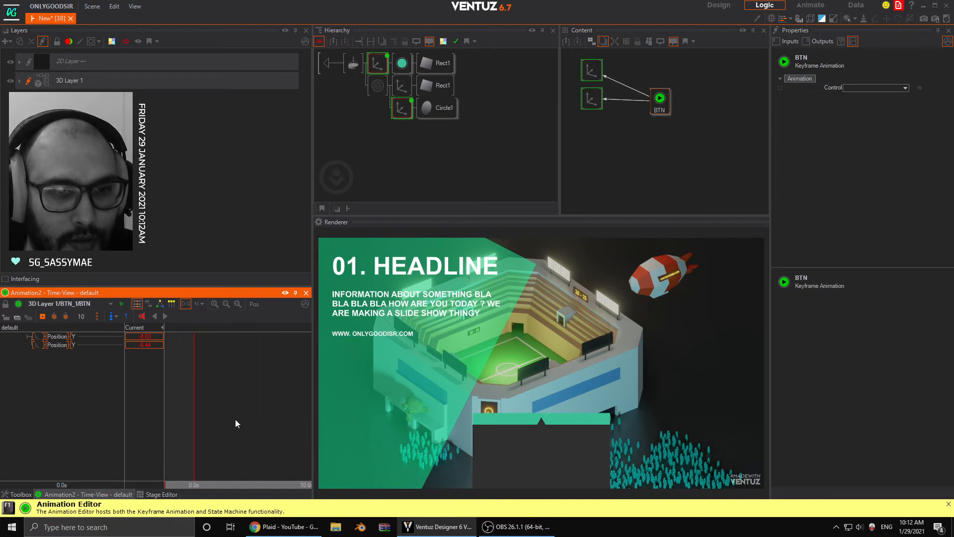
scroll(235, 420, "up", 10)
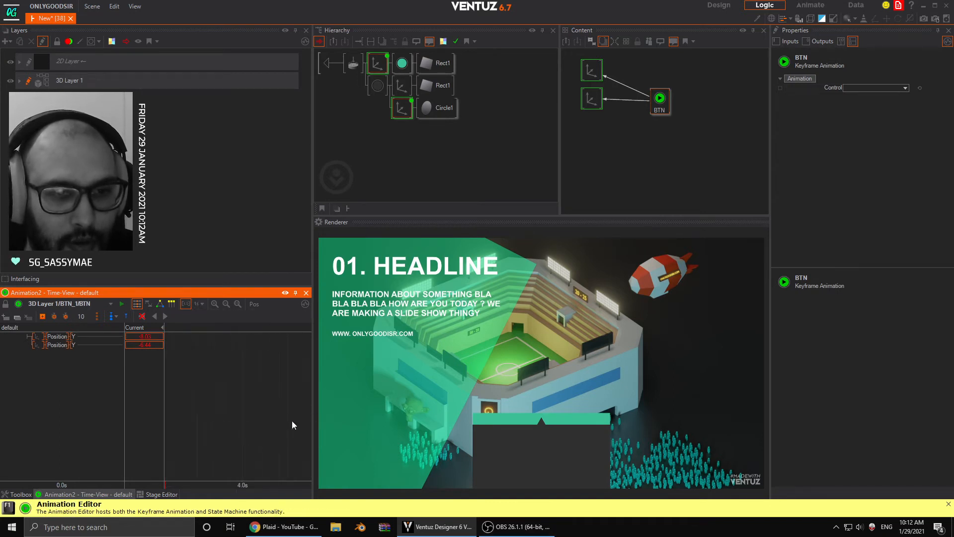
- Add keyframes for both Position Y channels at 0.5 s and at 0.0 s
middle_click_drag(223, 435, 286, 430)
middle_click_drag(232, 432, 287, 428)
middle_click_drag(205, 437, 267, 432)
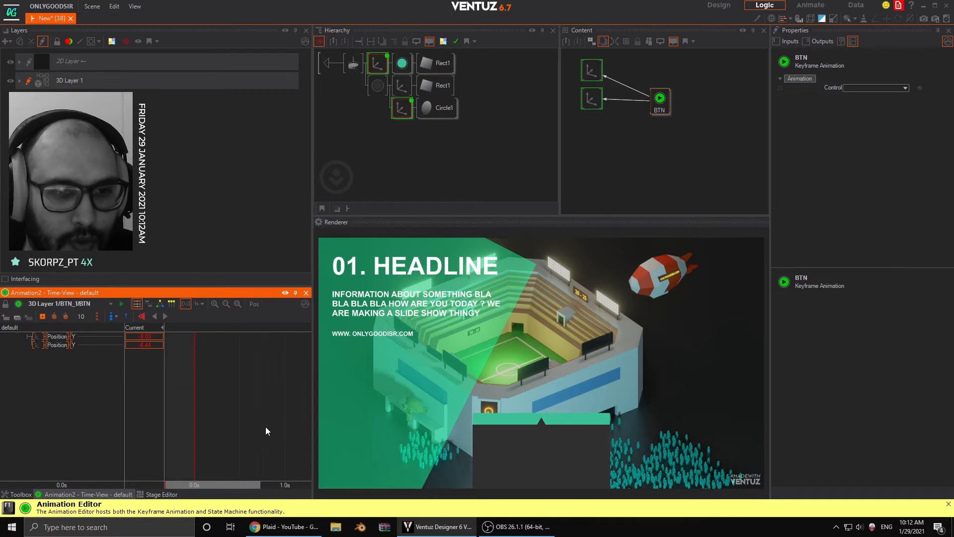
left_click(42, 316)
left_click(196, 380)
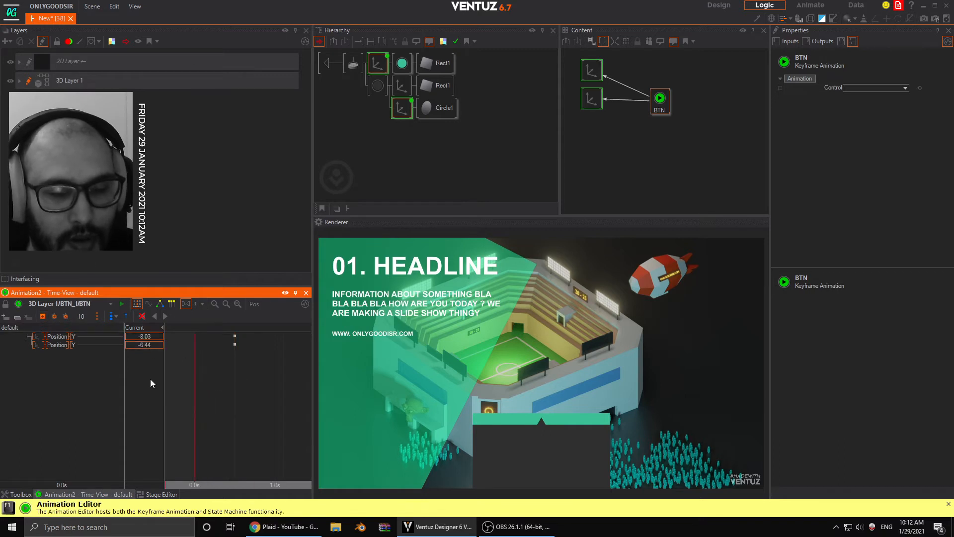
left_click(42, 317)
- At the 0.0 s keyframes, lower the teal branch's Position Y to -9.2 and the circle's Position Y to -7.33
double_click(160, 337)
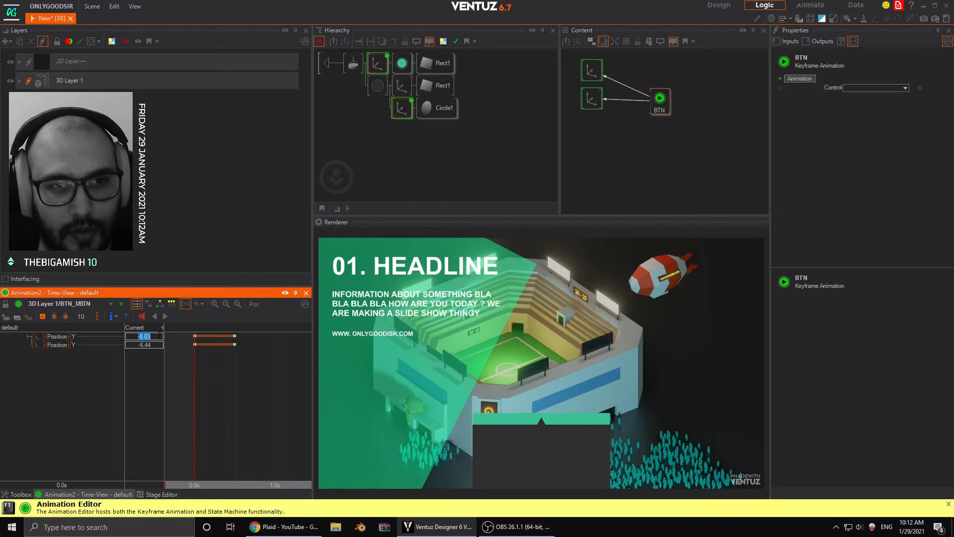
type("-8.62")
key("Return")
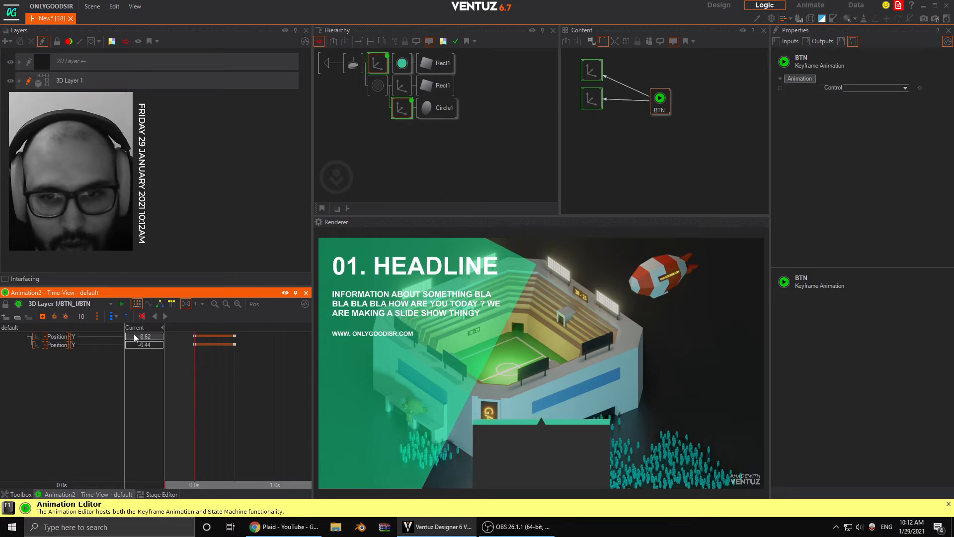
left_click_drag(126, 333, 126, 334)
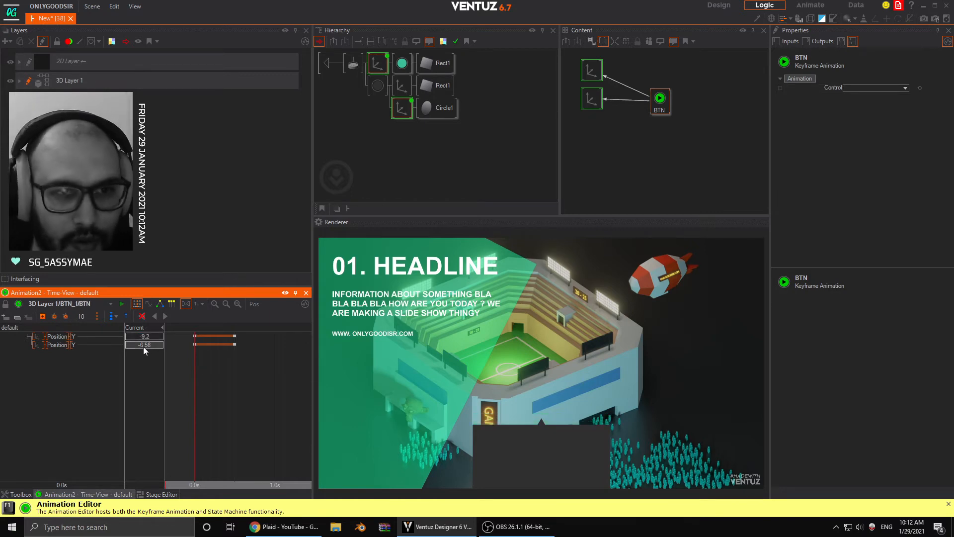
- Create animation states S1 at the 0.0 s keyframes and S2 at the 0.5 s keyframes
mouse_move(197, 387)
left_mouse_down()
mouse_move(235, 399)
mouse_move(205, 404)
mouse_move(236, 403)
mouse_move(205, 405)
mouse_move(170, 391)
mouse_move(236, 397)
mouse_move(200, 401)
left_mouse_up()
key("s")
key("s")
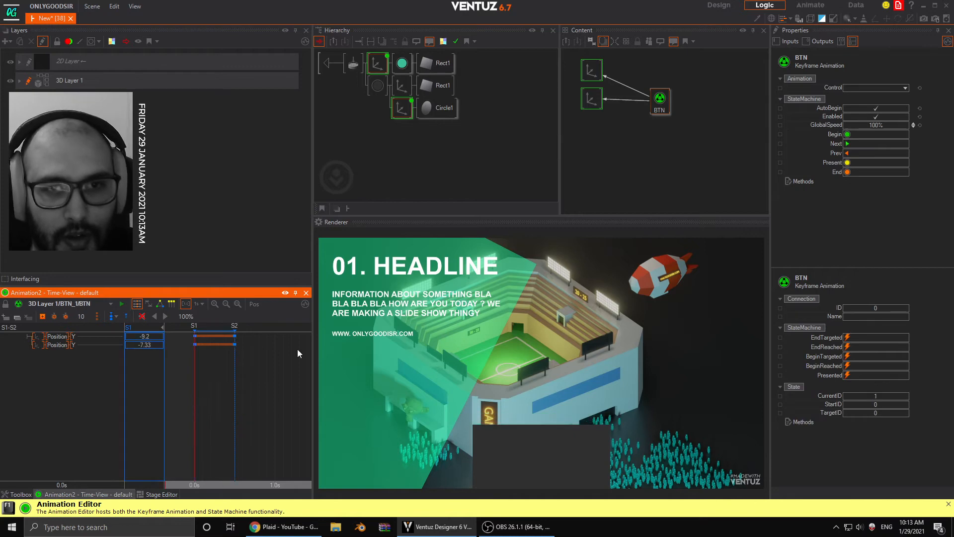
- Test the BTN state animation by triggering its Next and Prev methods alternately
left_click_drag(671, 106, 655, 91)
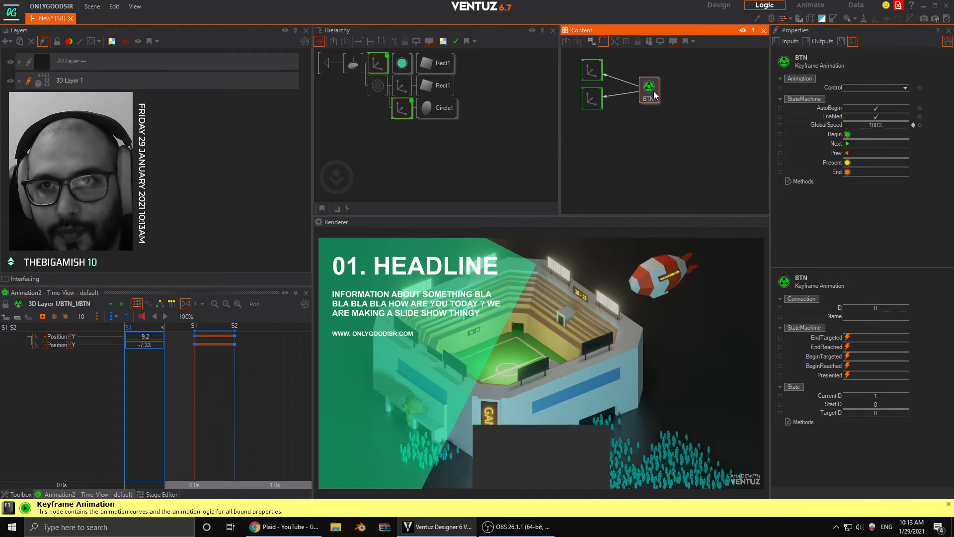
left_click(850, 145)
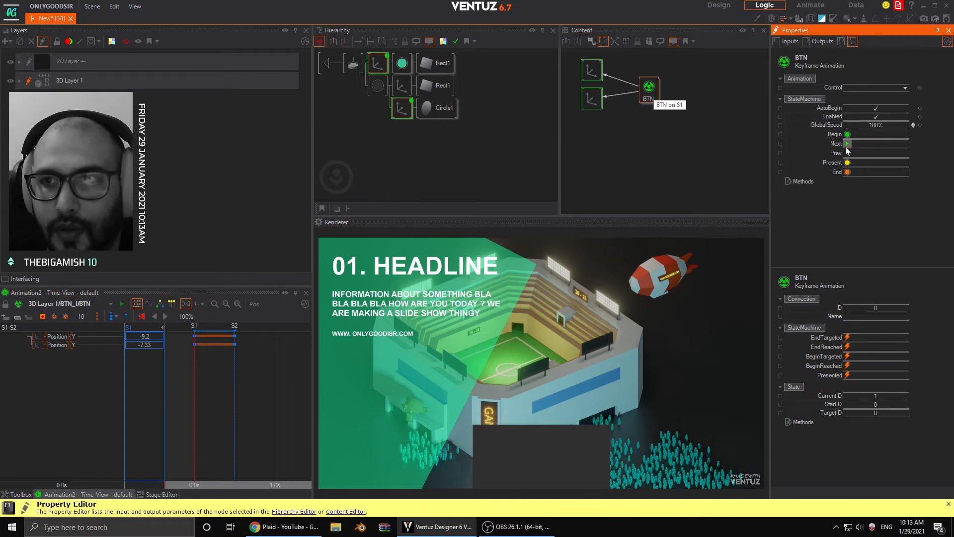
left_click(847, 145)
left_click(847, 154)
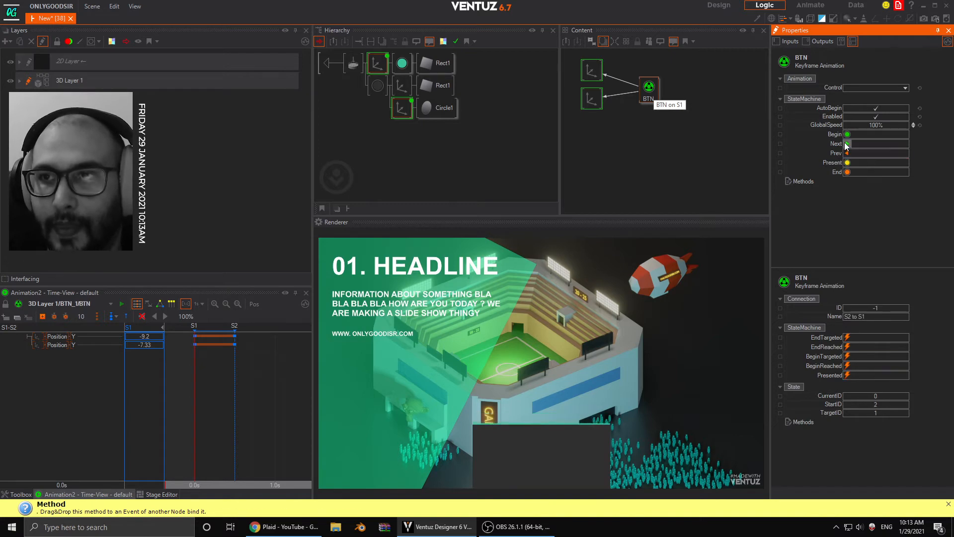
left_click(847, 144)
left_click(847, 153)
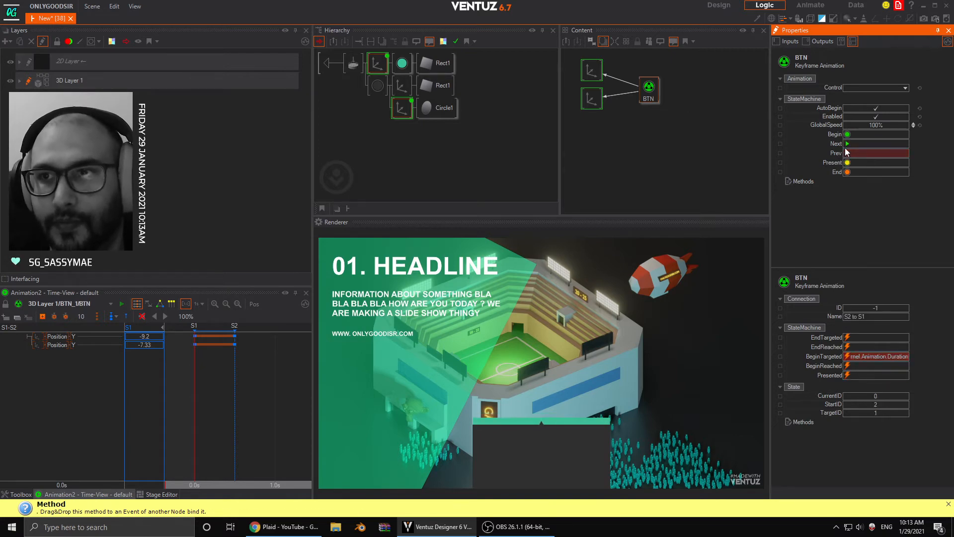
left_click(848, 144)
left_click(847, 154)
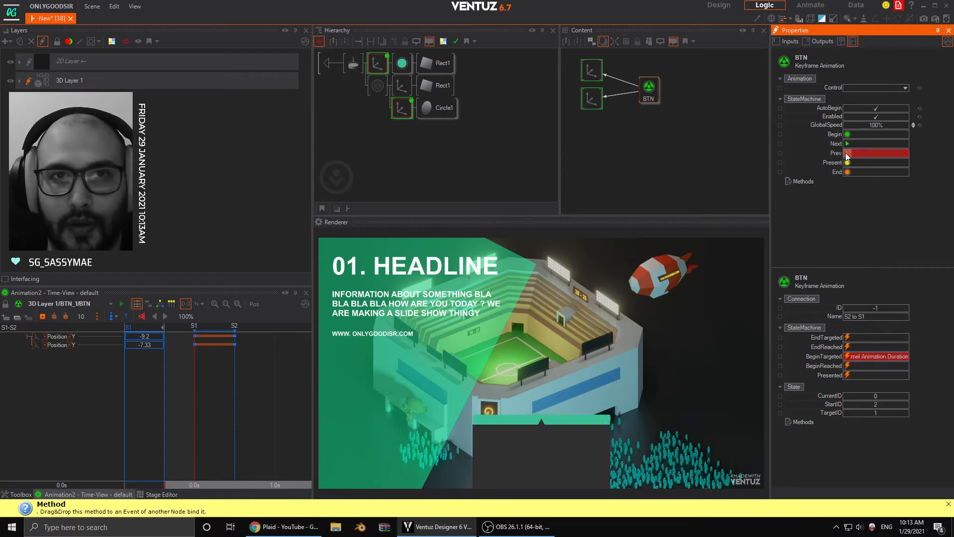
left_click(847, 144)
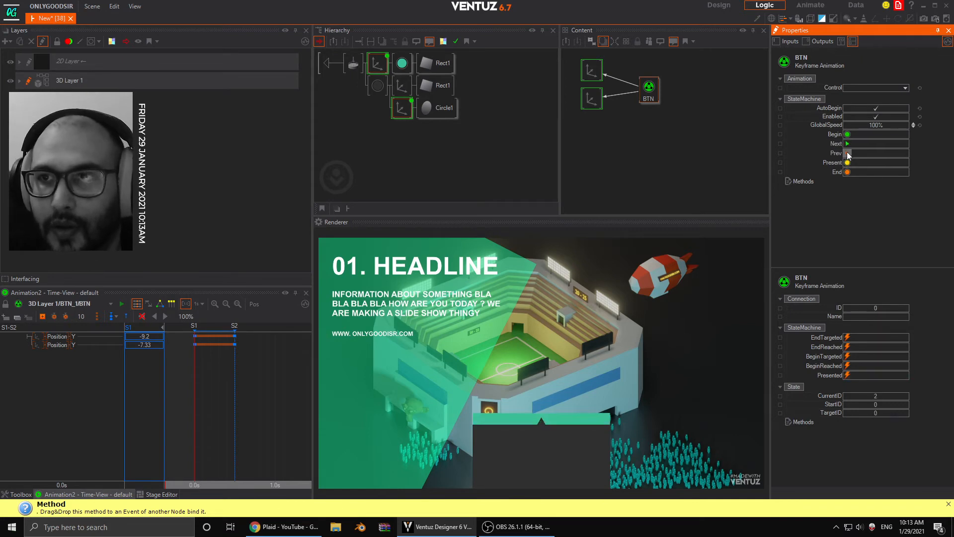
left_click(847, 153)
- Delete the Touch Button node from the start of the BTN_1 hierarchy
left_click(353, 63)
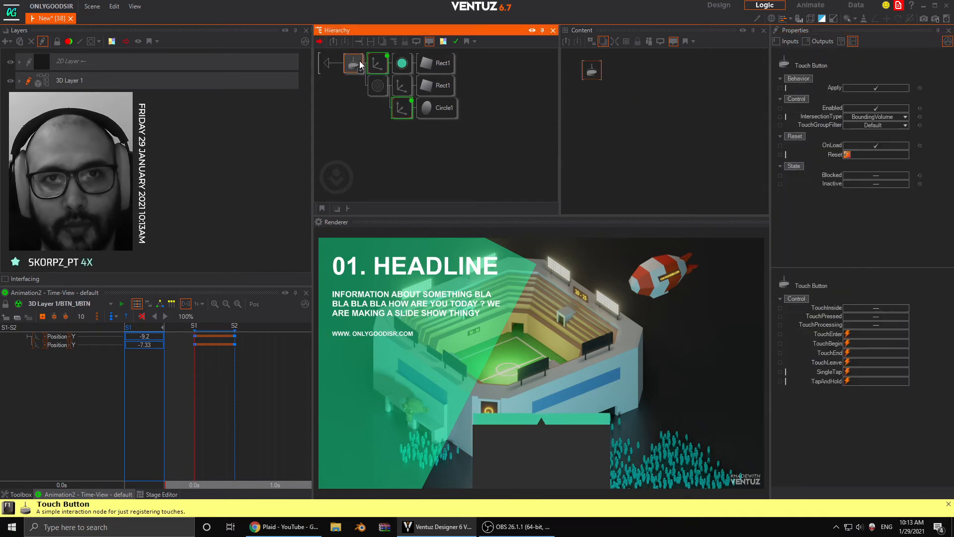
key("ctrl+z")
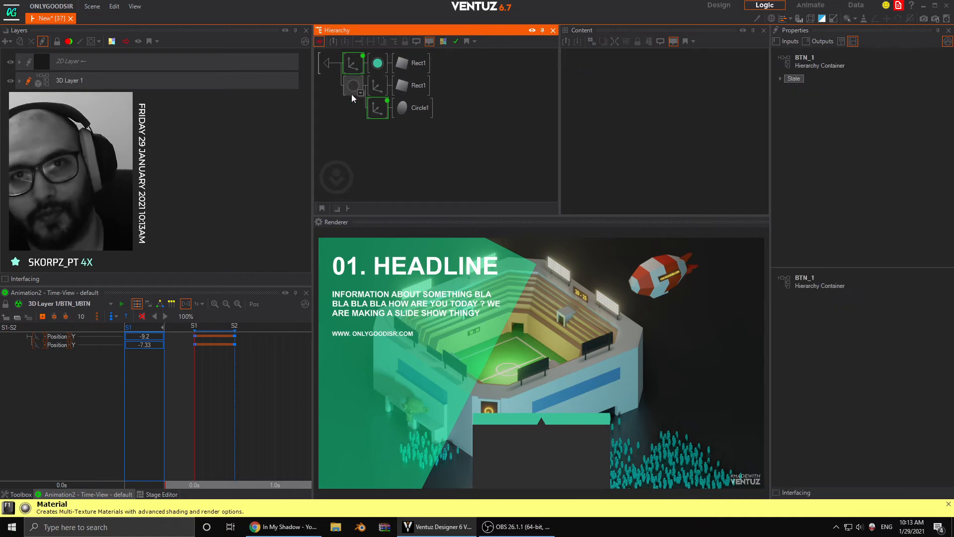
left_click(354, 85)
- Expose the BTN animation's Next method under the custom name CLICKED
left_click(651, 87)
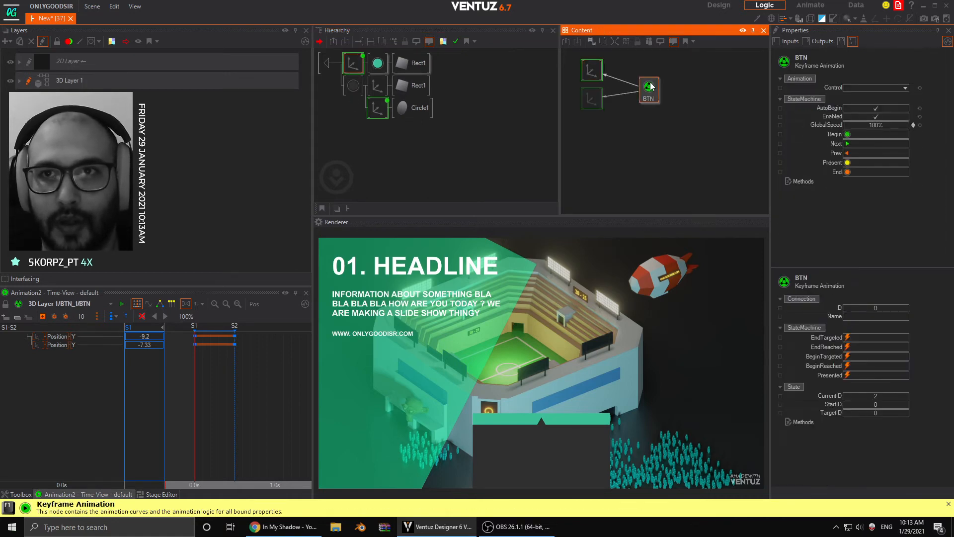
double_click(780, 144)
left_click(398, 217)
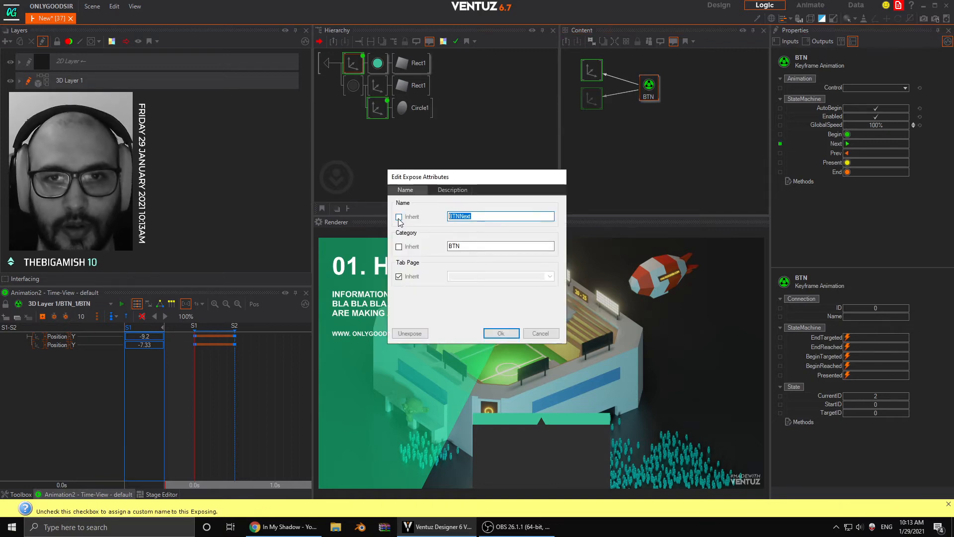
type("CLICKED")
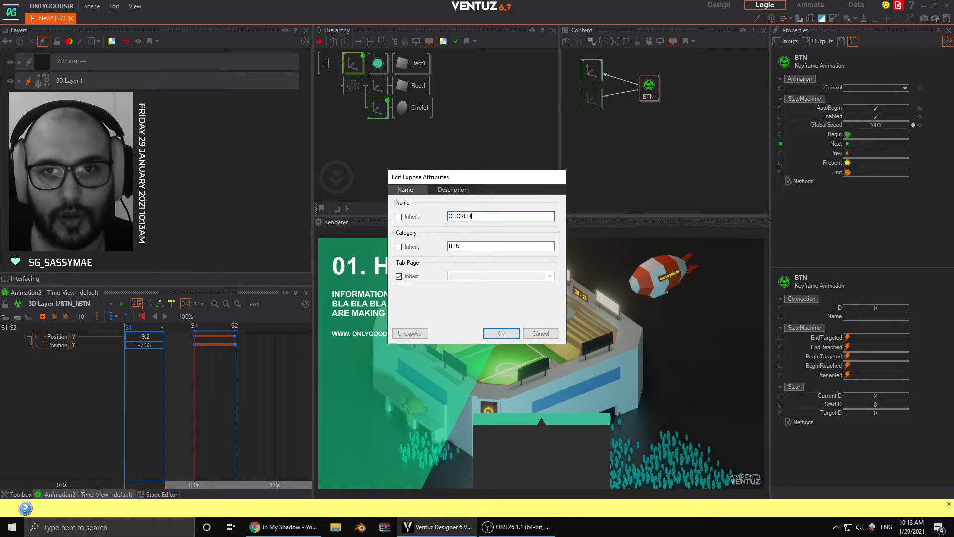
key("Return")
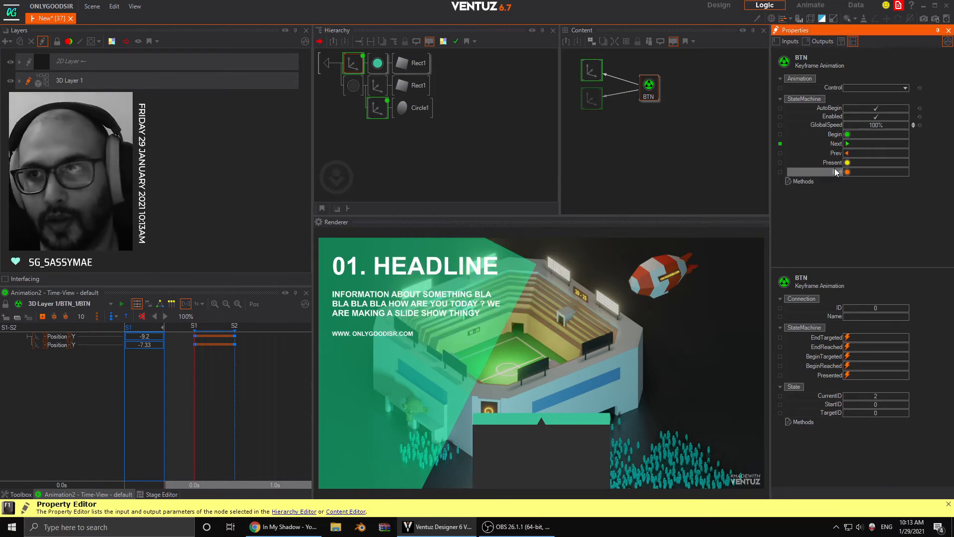
- Expose the BTN animation's Prev method under the custom name RESET_BTN
left_click(780, 154)
left_click_drag(474, 216, 432, 219)
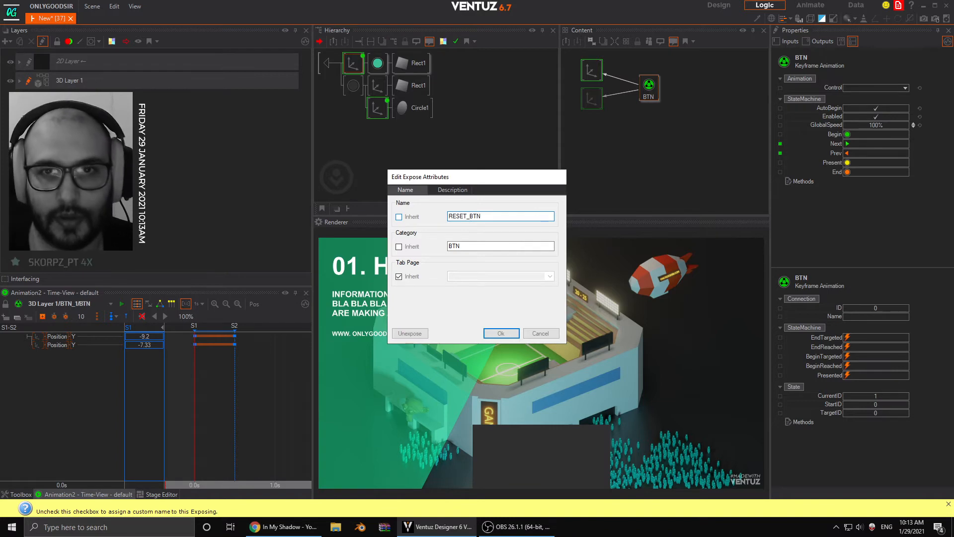
type("RESET_BTN")
key("Return")
left_click(341, 108)
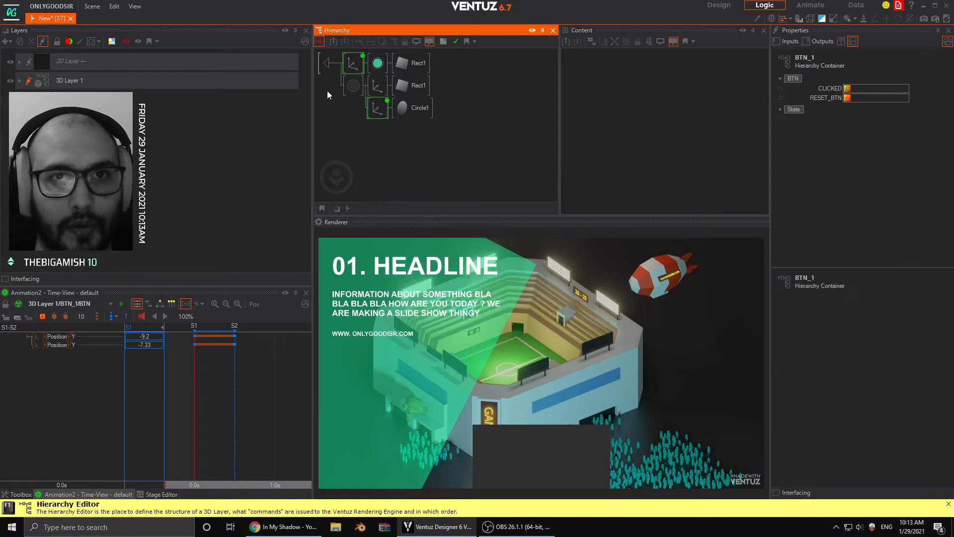
- Expose the teal material's BaseColor on the BTN_1 container
left_click(326, 62)
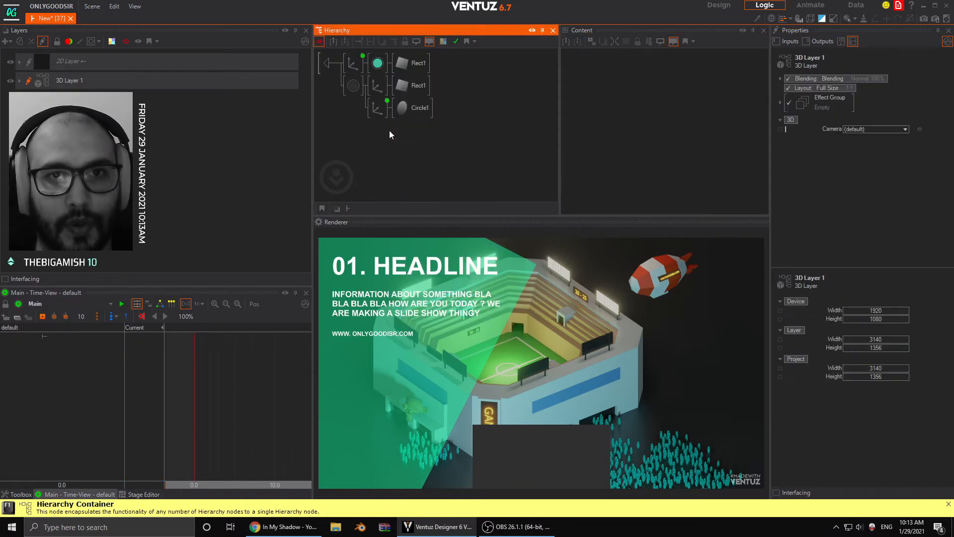
left_click(378, 62)
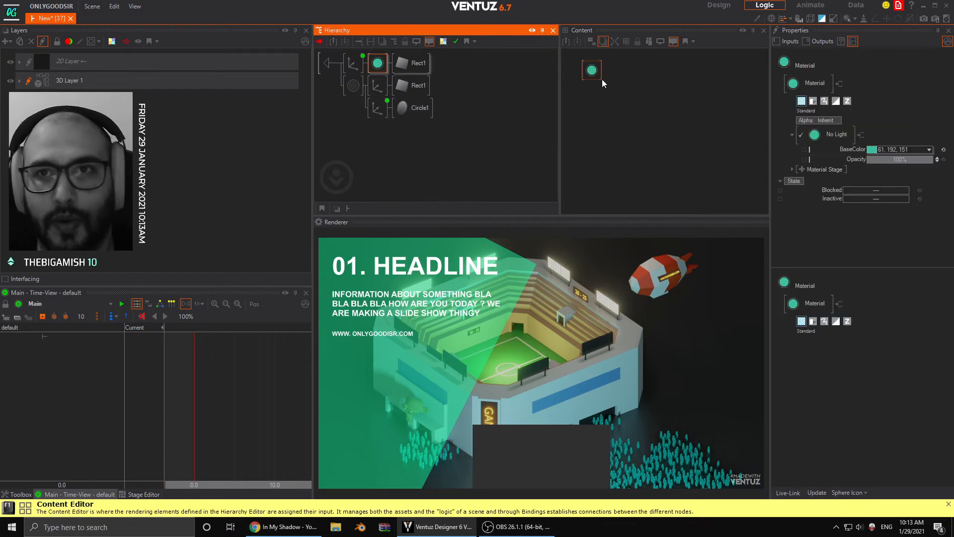
left_click(601, 78)
left_click(804, 151)
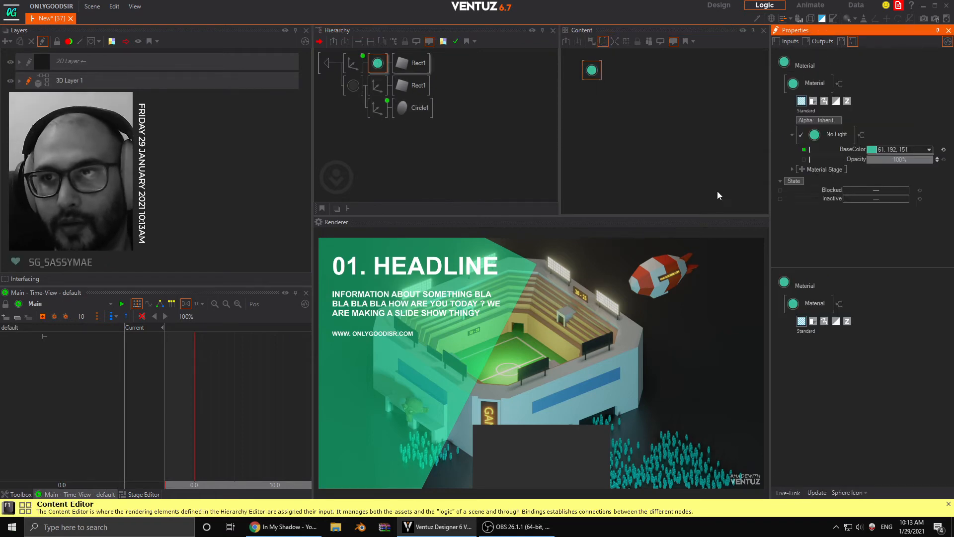
left_click(331, 148)
- Add an Axis node as a new last branch of the BTN_1 hierarchy
double_click(380, 150)
type("axi")
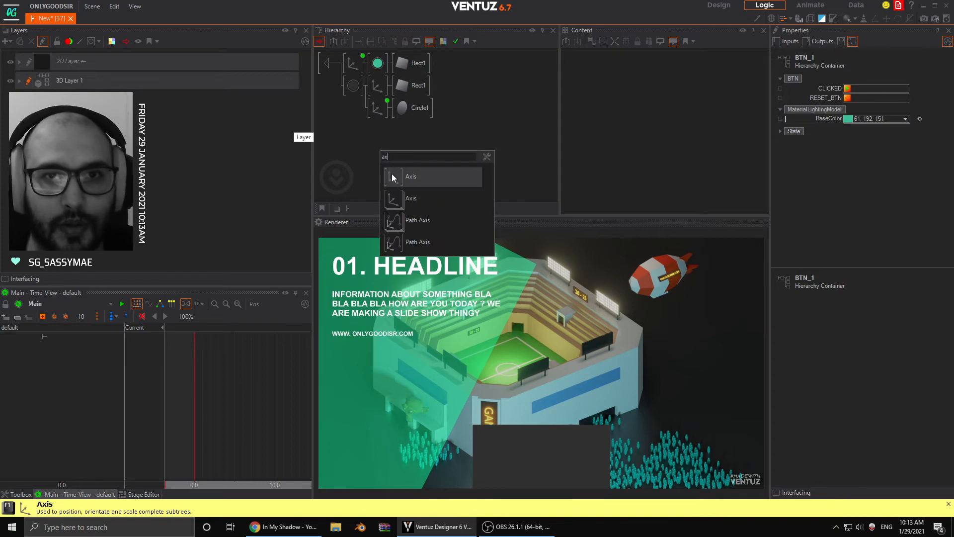
left_click_drag(392, 174, 354, 130)
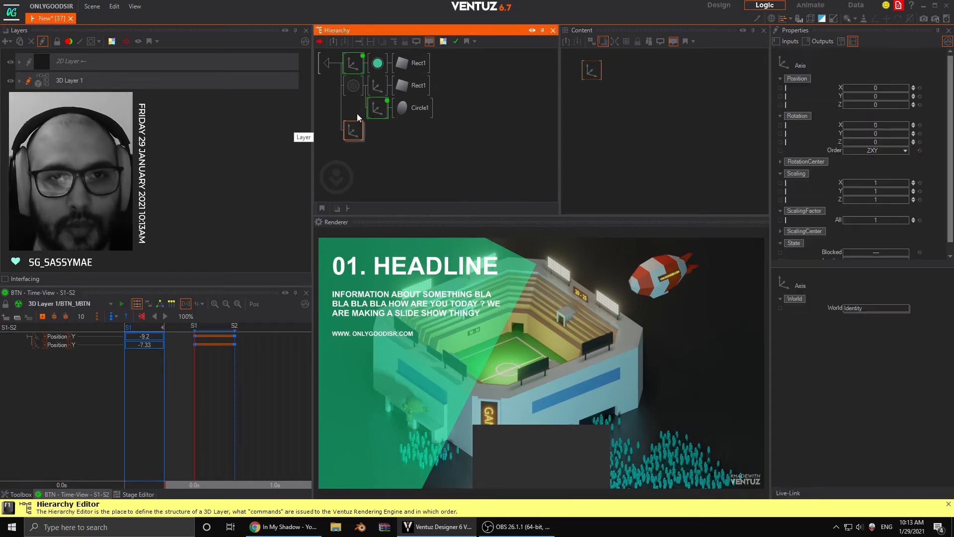
- Attach a 2D Text node with a Block Text provider to the new Axis
type("ax")
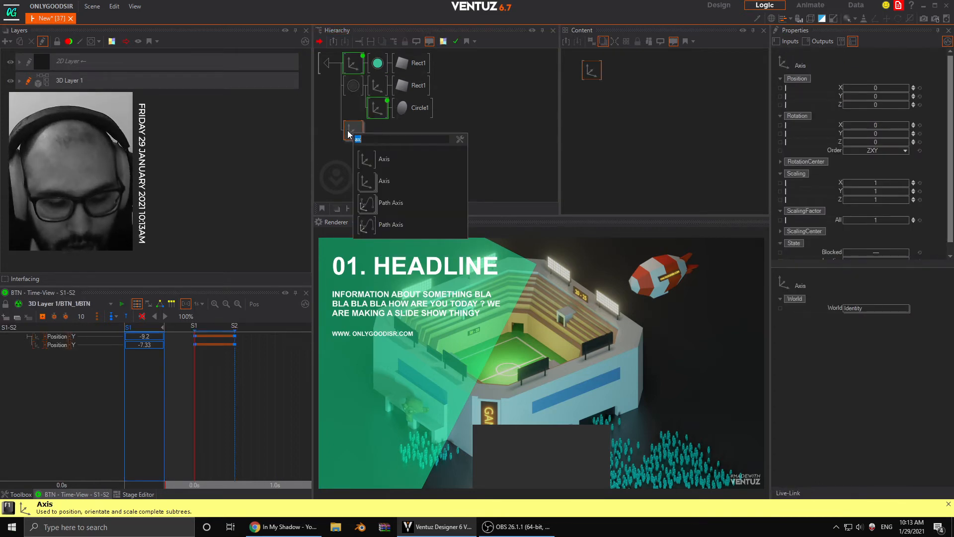
type("2d")
left_click_drag(376, 159, 352, 131)
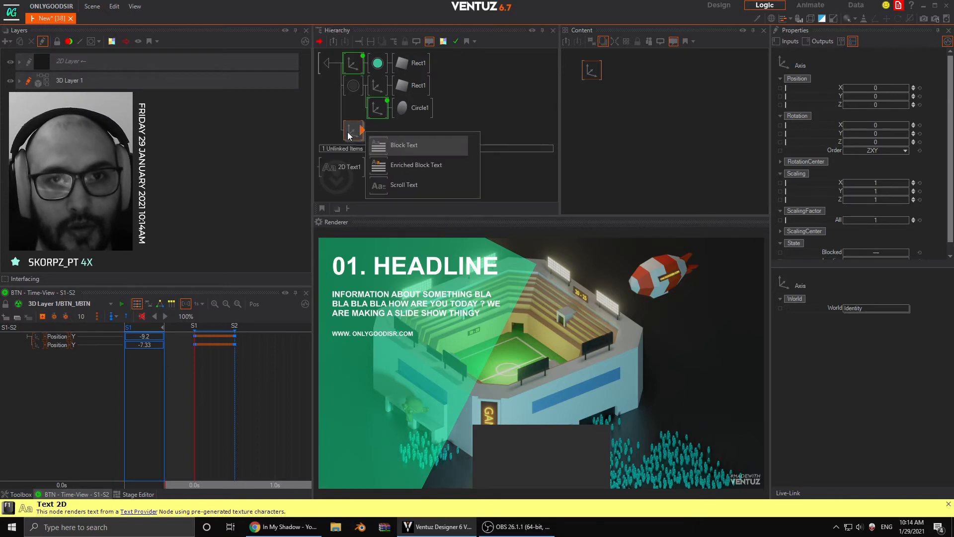
left_click(403, 145)
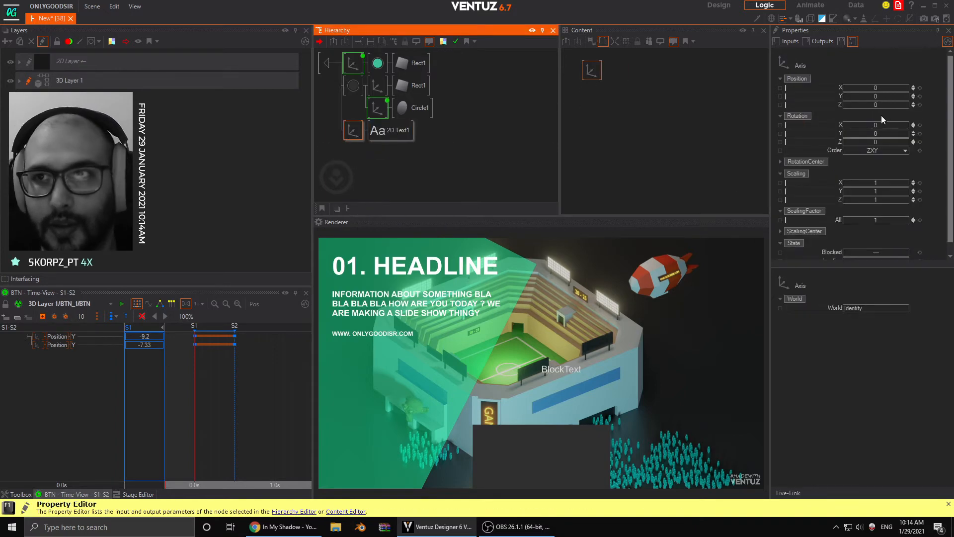
- Position the label's Axis on the dark button rectangle at about X -2.003, Y -8.49 and Z -0.65
left_click_drag(874, 96, 860, 96)
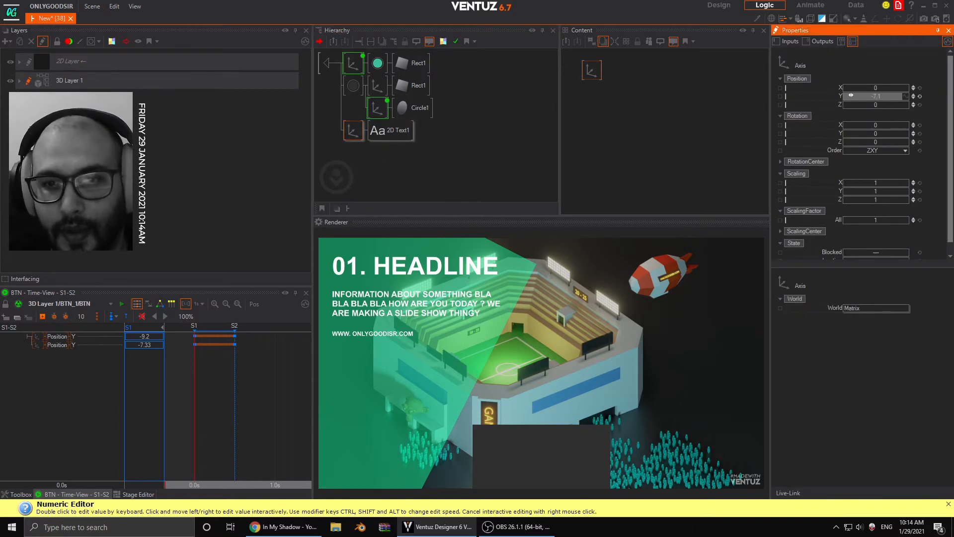
left_click(914, 107)
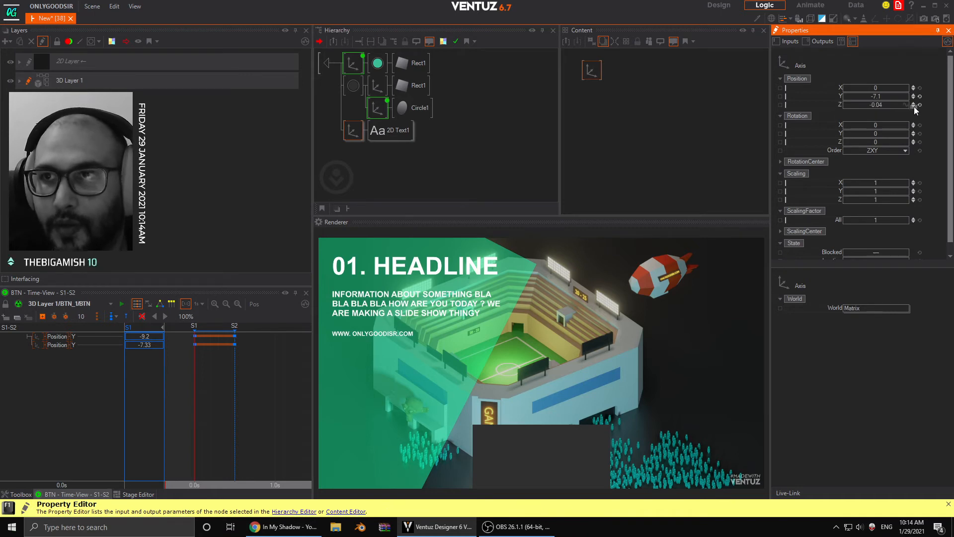
left_click(915, 107)
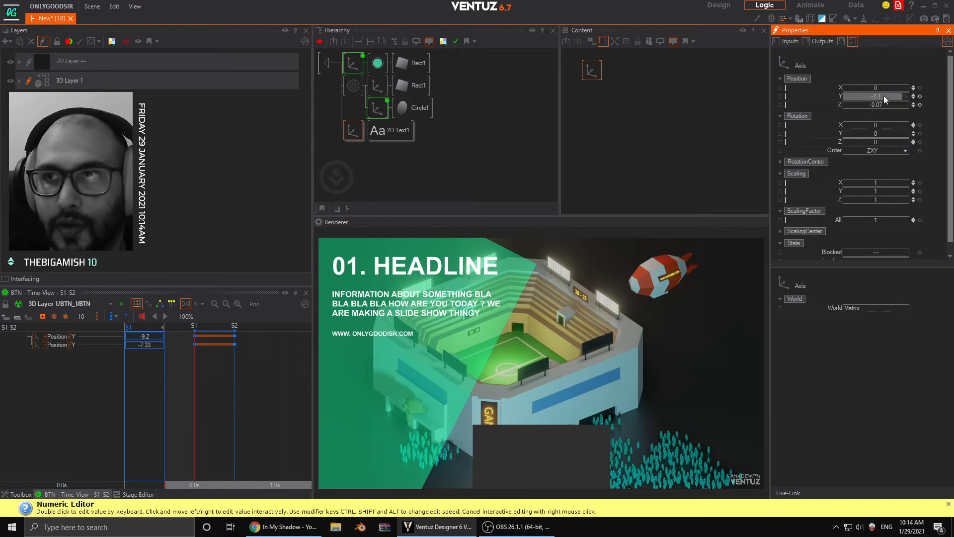
left_click(919, 97)
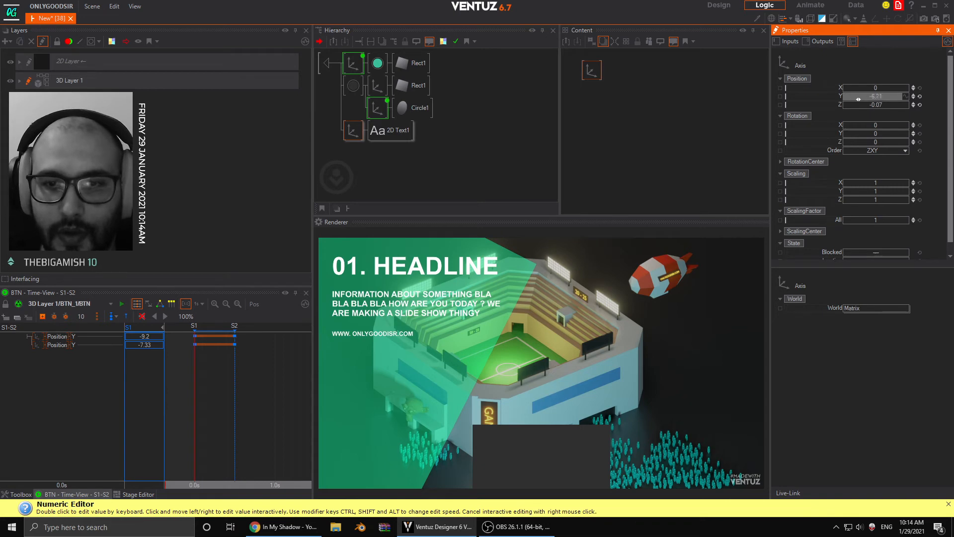
left_click_drag(859, 99, 907, 107)
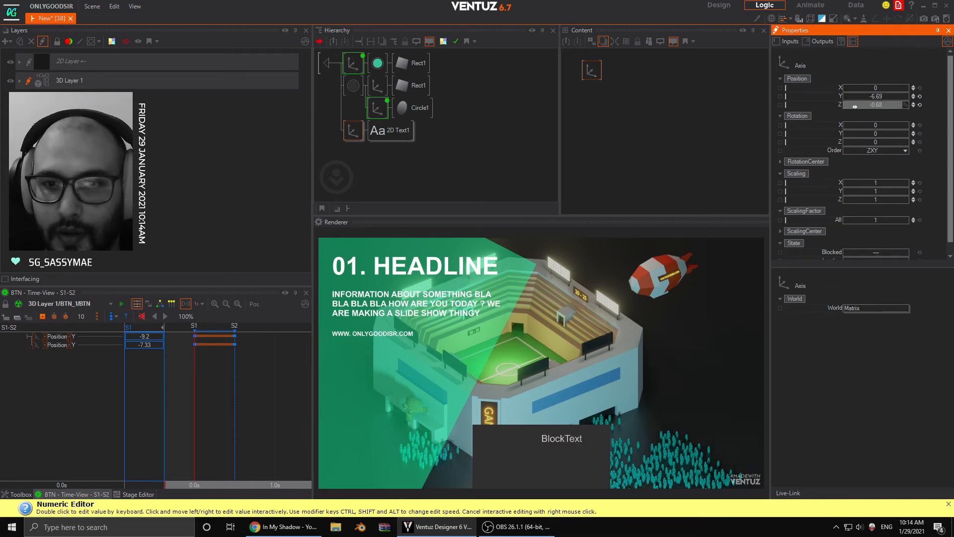
mouse_move(905, 105)
left_mouse_down()
mouse_move(859, 107)
mouse_move(889, 104)
left_mouse_up()
double_click(894, 105)
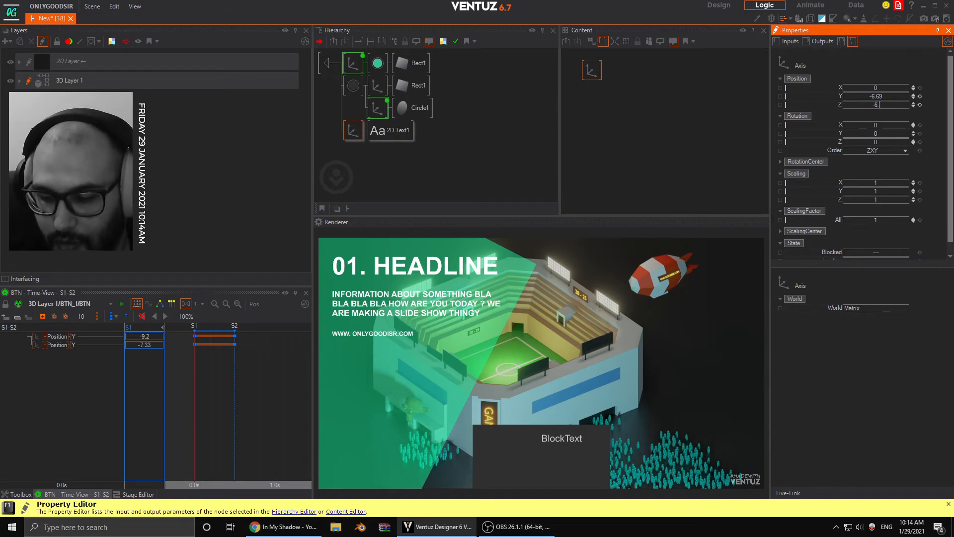
key("Return")
double_click(898, 105)
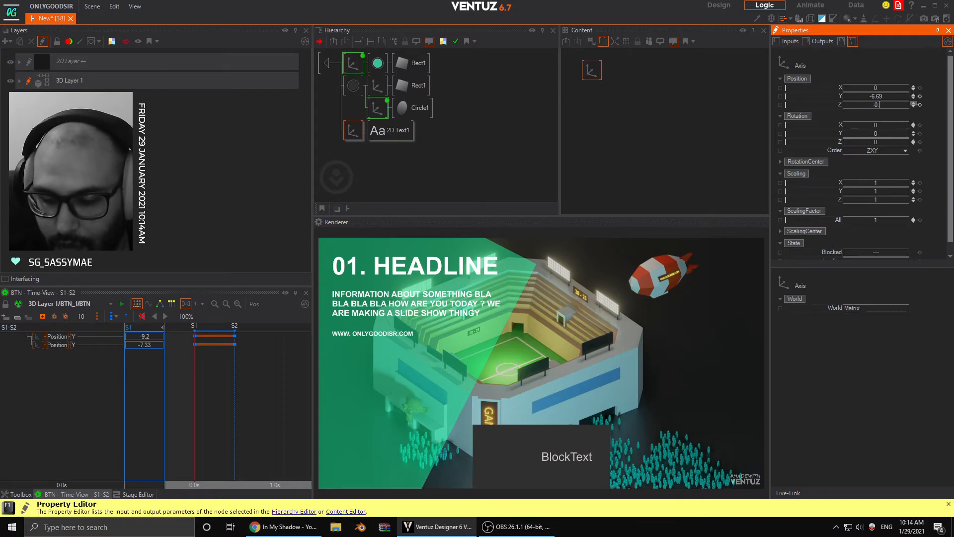
key("Return")
left_click_drag(878, 98, 908, 102)
- Expose the Text property of the label's Block Text node under the custom name BTN_TITLE
left_click(385, 132)
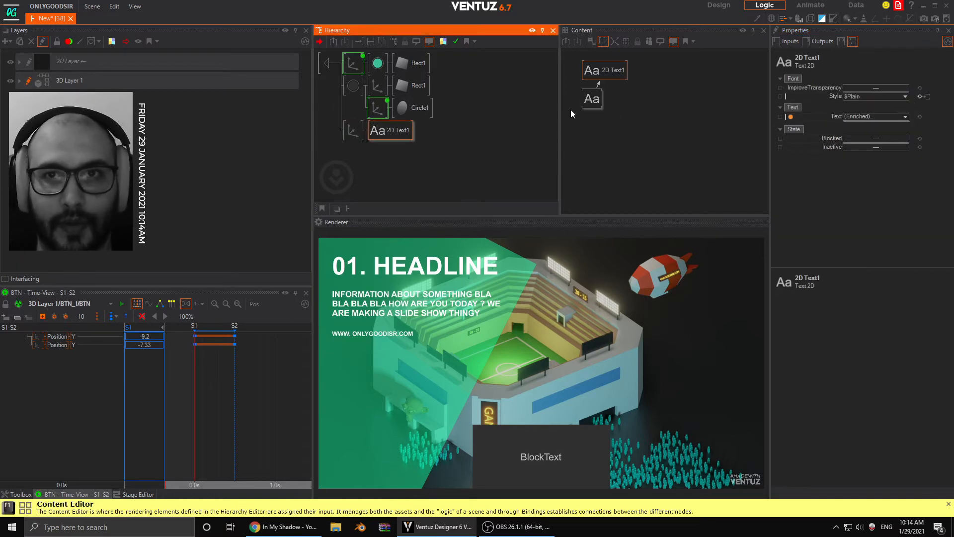
left_click(590, 100)
left_click(603, 119)
left_click(592, 99)
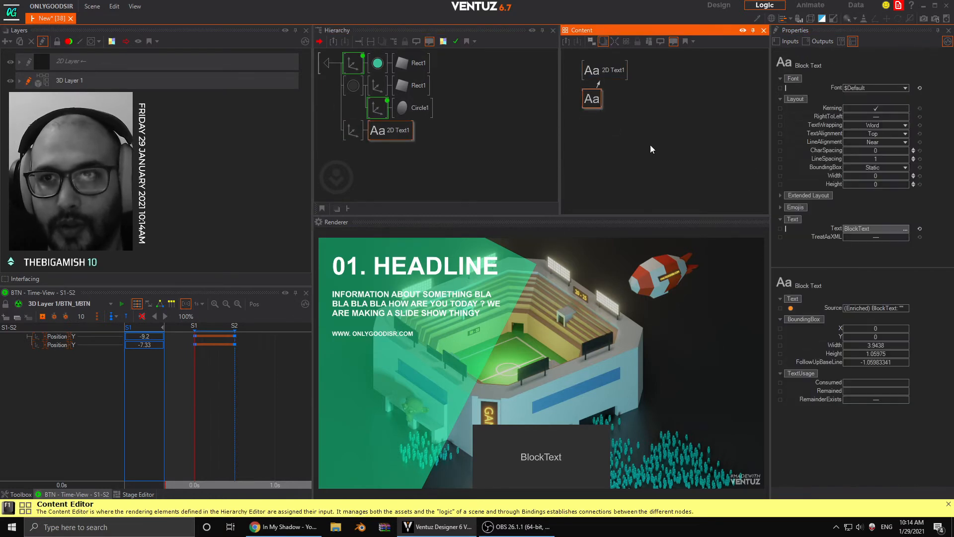
double_click(781, 230)
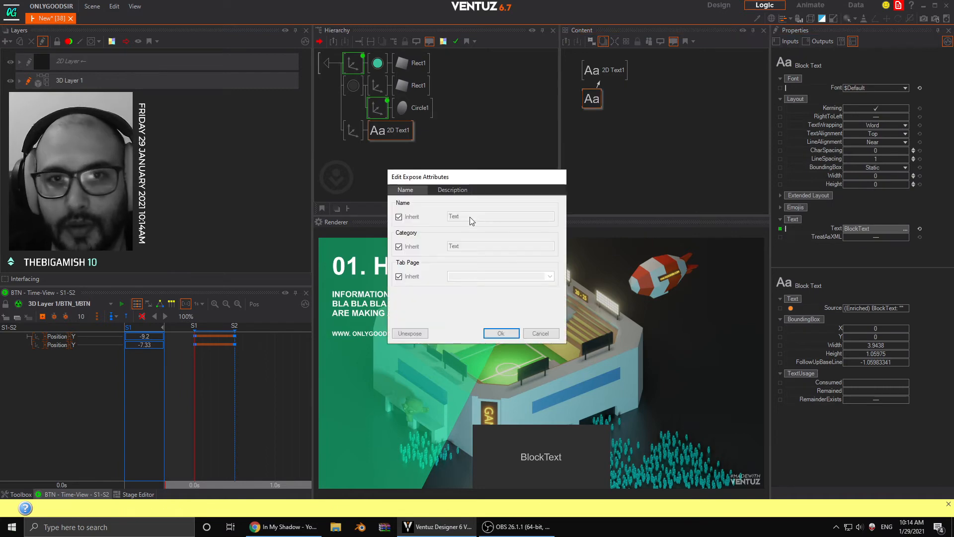
left_click(405, 217)
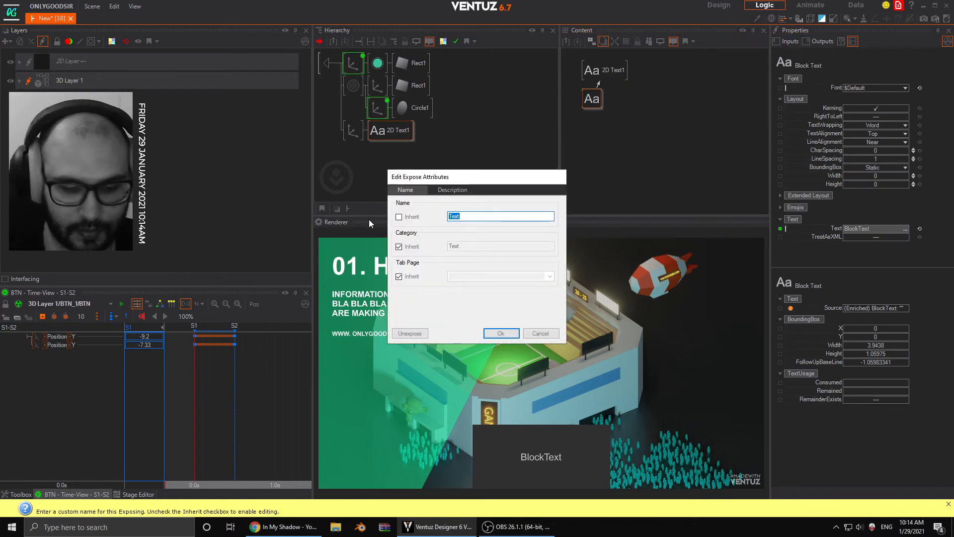
type("BTNM")
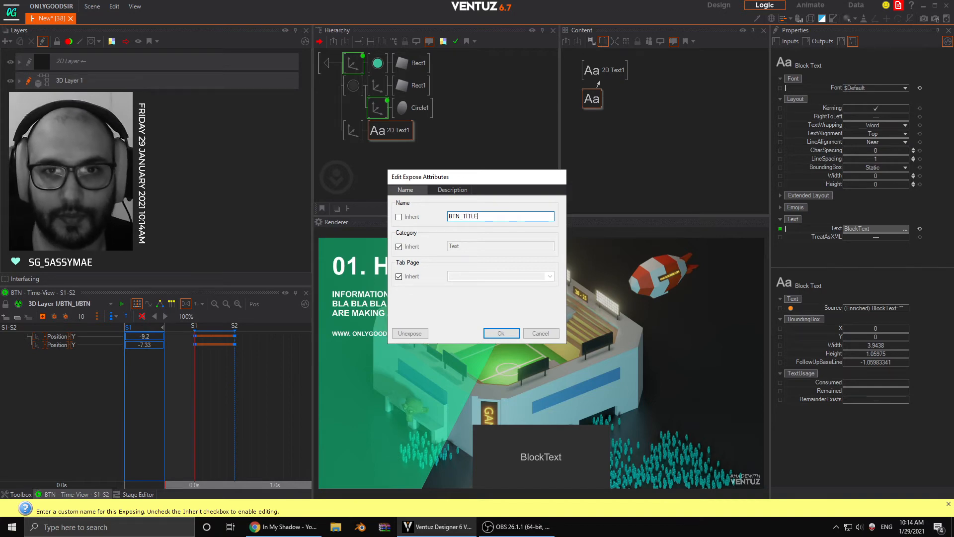
key("Return")
- Set the Block Text's content to BUTTON 1 and its font to $Headline
left_click_drag(845, 229, 865, 229)
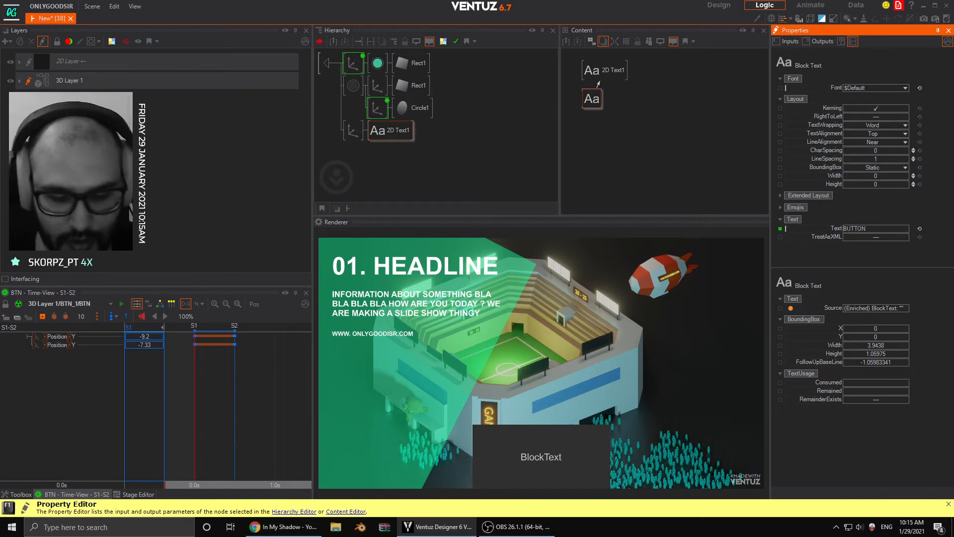
type("BUTTON")
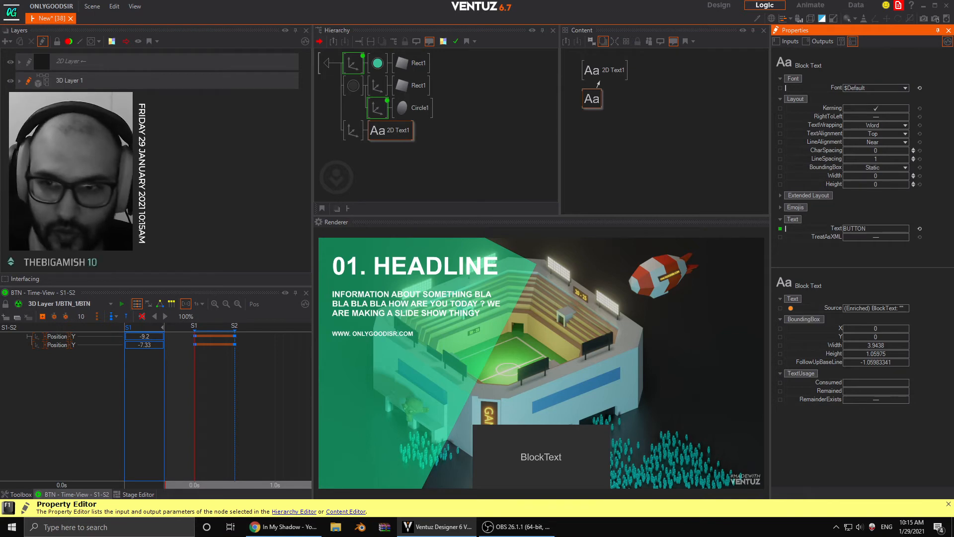
type(" 1")
key("Return")
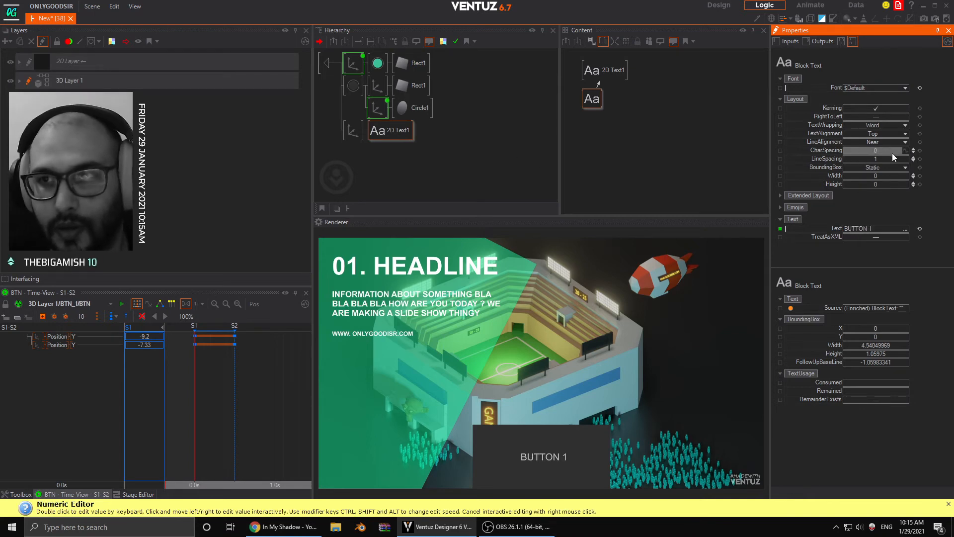
left_click(901, 89)
left_click(883, 118)
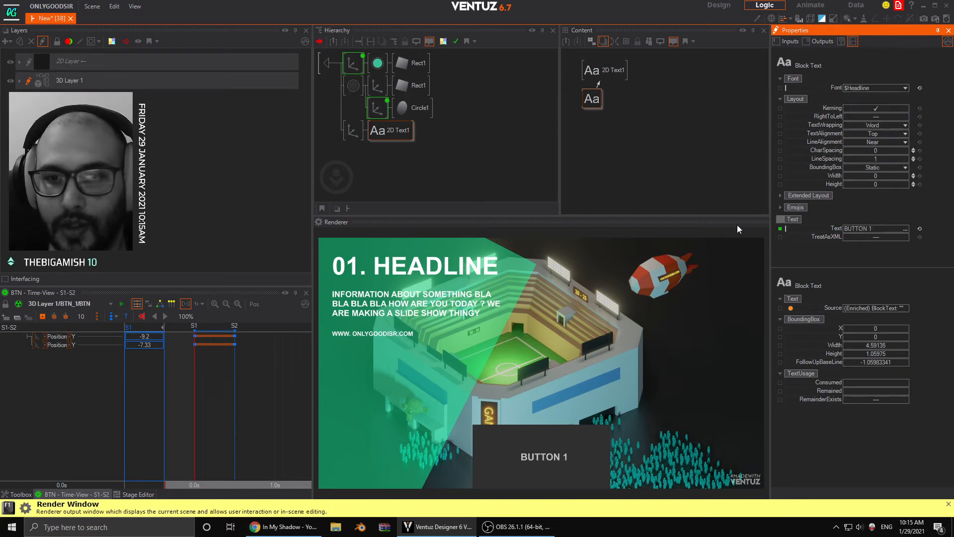
- Insert a Color node between the label's Axis and its 2D Text, and switch its lighting model to No Light
left_click(354, 135)
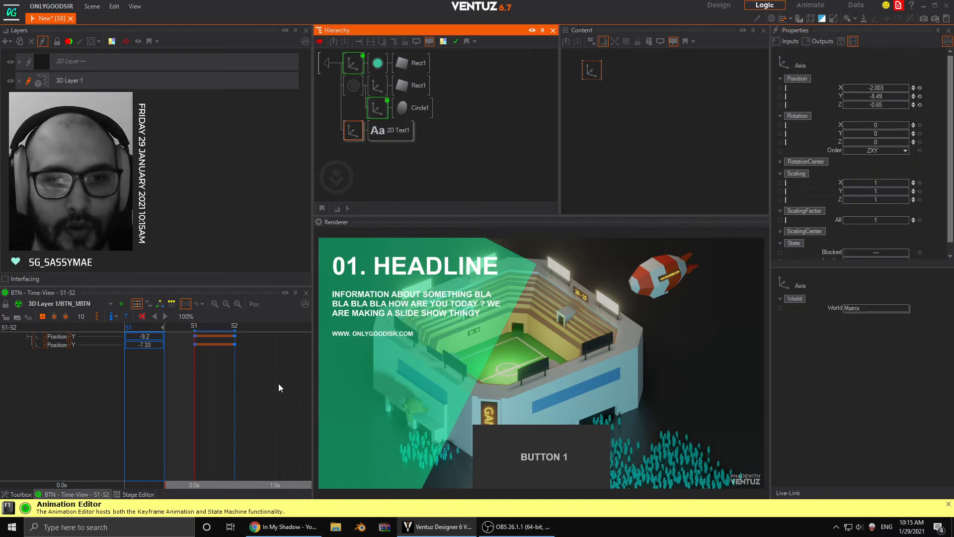
right_click(386, 147)
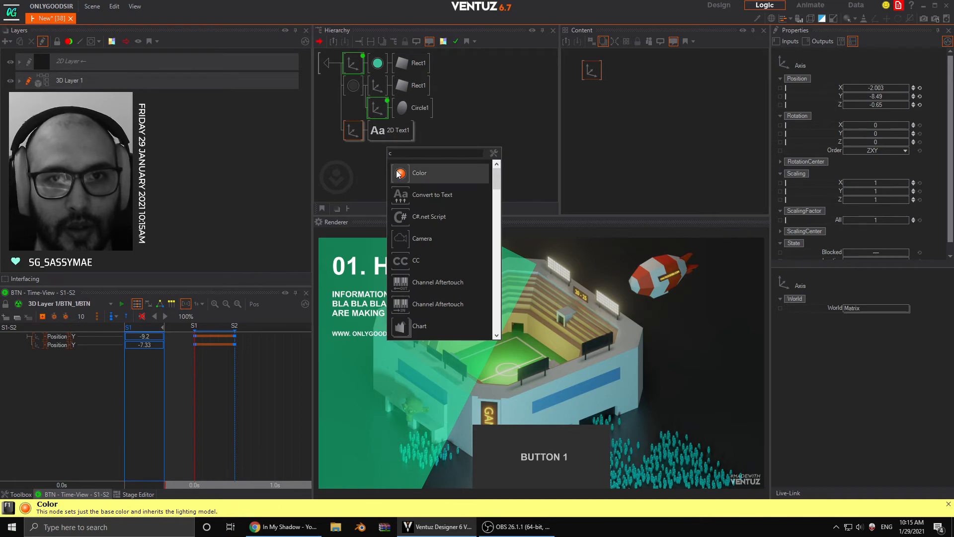
left_click(399, 174)
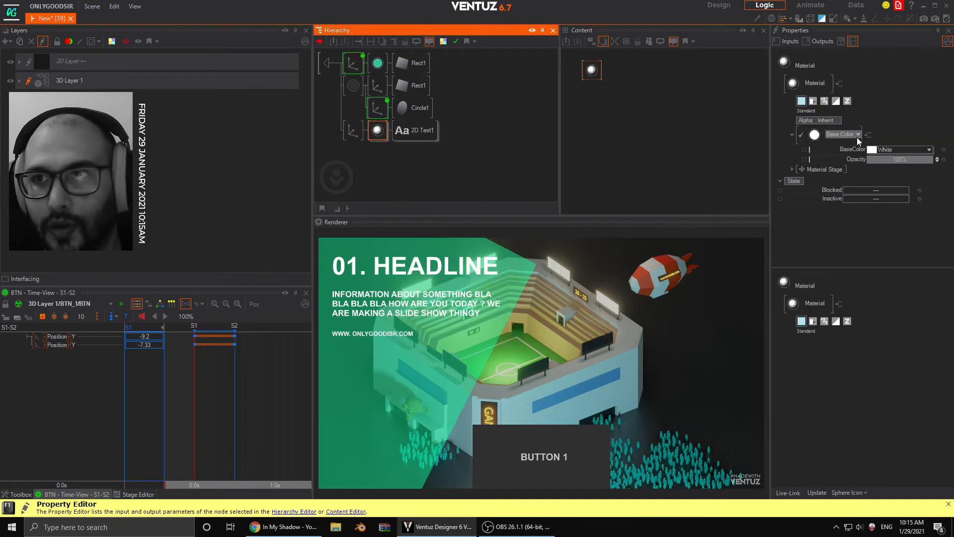
left_click(840, 134)
left_click(814, 168)
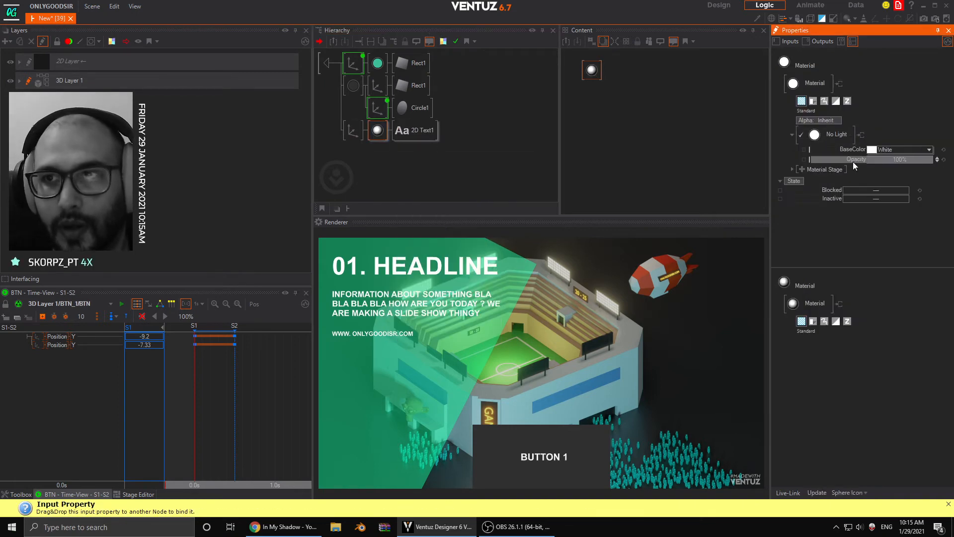
- Bind the white label material's Opacity to the BTN keyframe animation
left_click(380, 104)
left_click(379, 130, "ctrl")
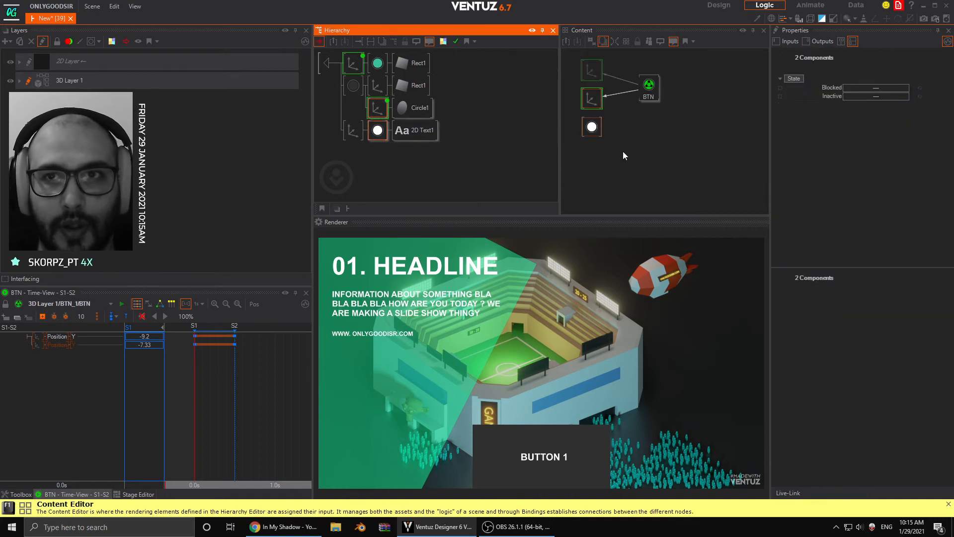
left_click(622, 151)
left_click(593, 129)
left_click_drag(804, 160, 648, 92)
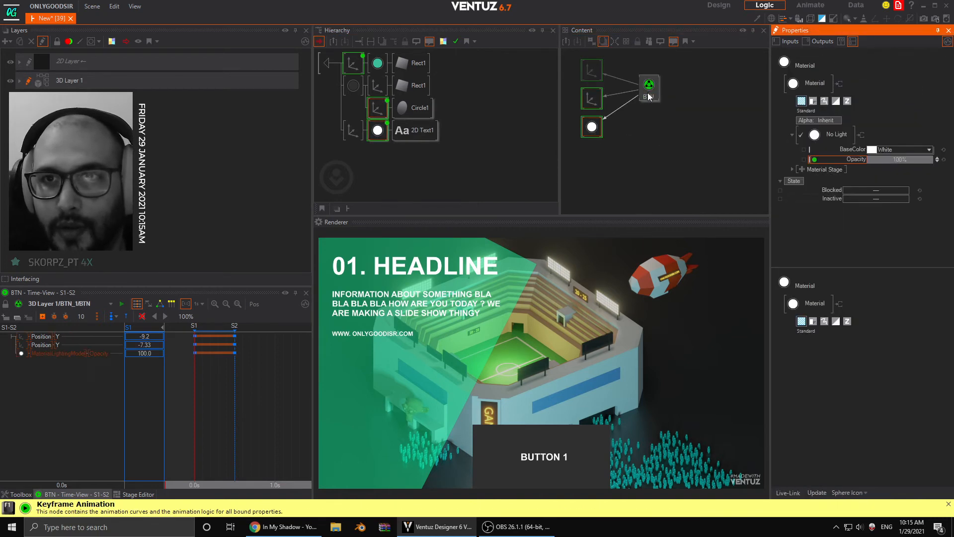
- Set the label material's Opacity to 50 at state S1 of the BTN animation and scrub between S1 and S2
left_click(648, 91)
left_click(234, 367)
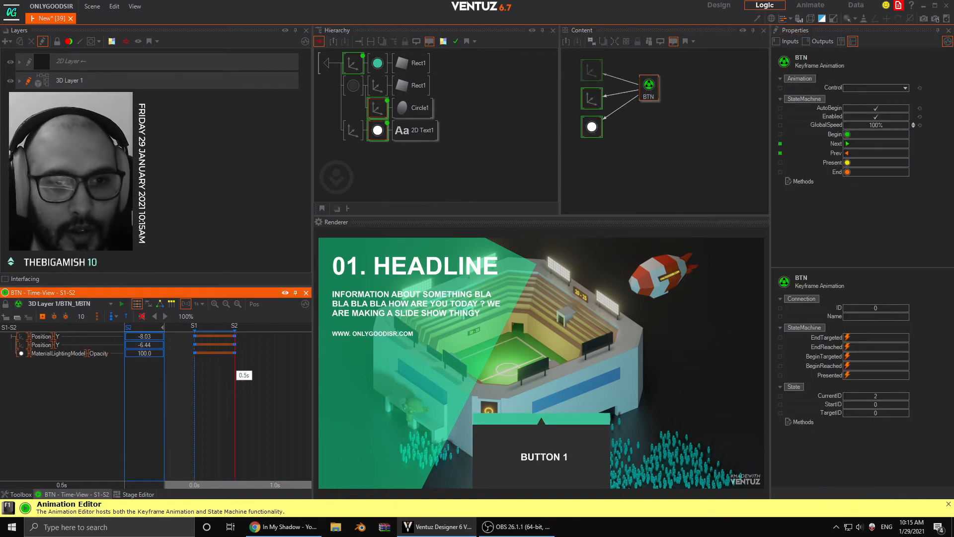
left_click(64, 354)
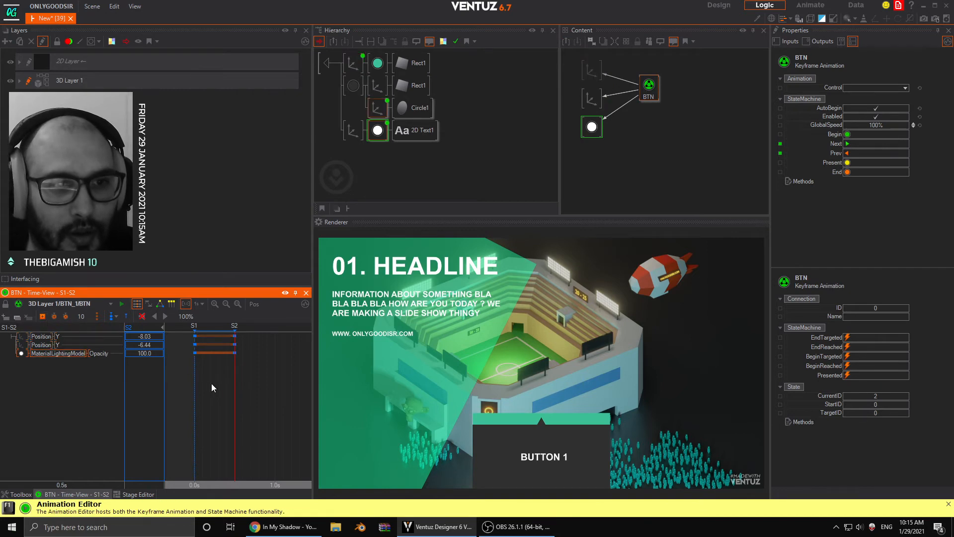
left_click(195, 378)
double_click(157, 353)
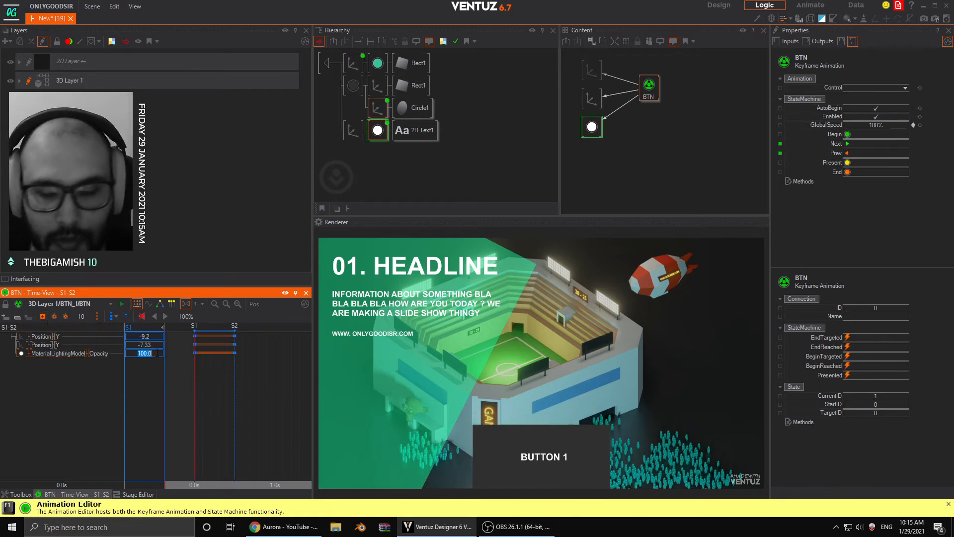
type("60")
key("Return")
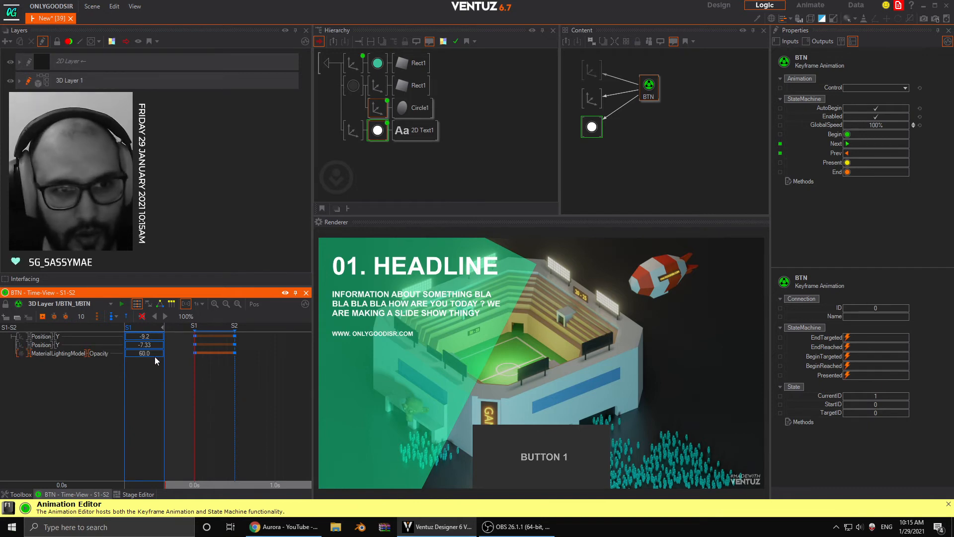
double_click(152, 353)
type("50")
key("Return")
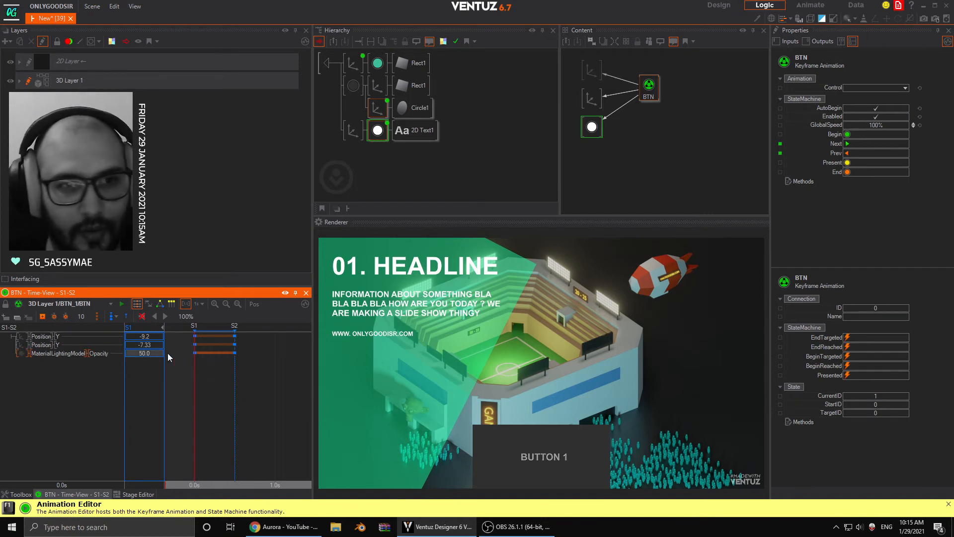
left_click_drag(239, 380, 198, 394)
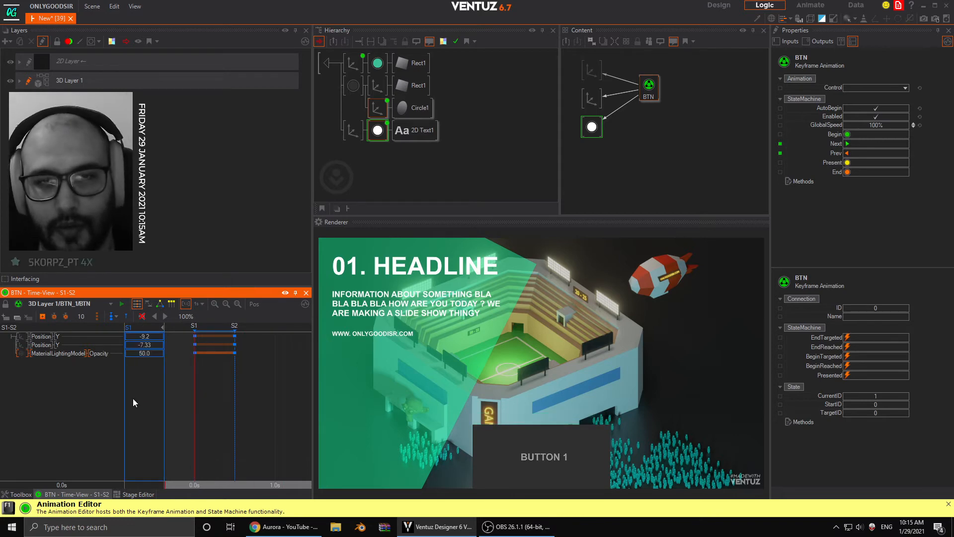
- Leave the BTN_1 container and duplicate it twice under MENU as BTN_2 and BTN_3
left_click(328, 63)
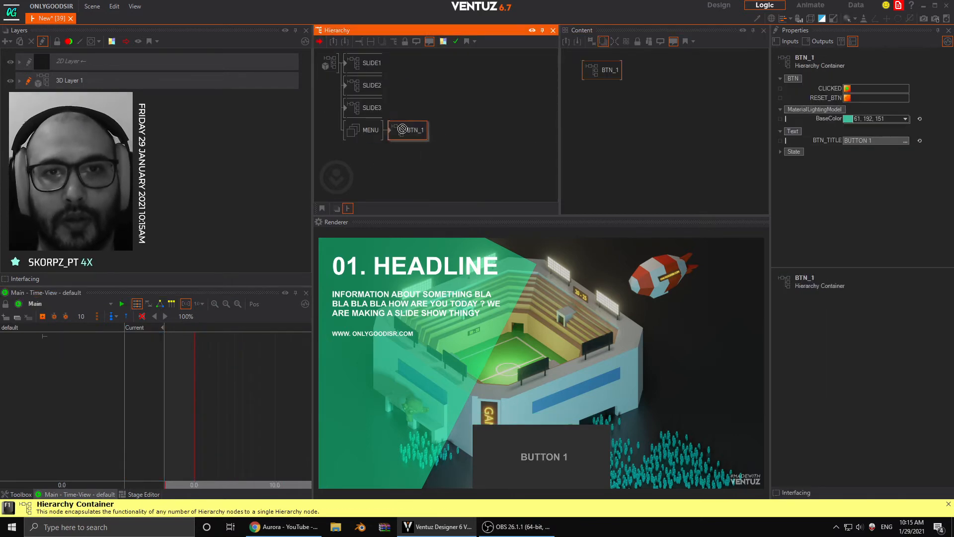
left_click_drag(406, 136, 406, 155, "ctrl")
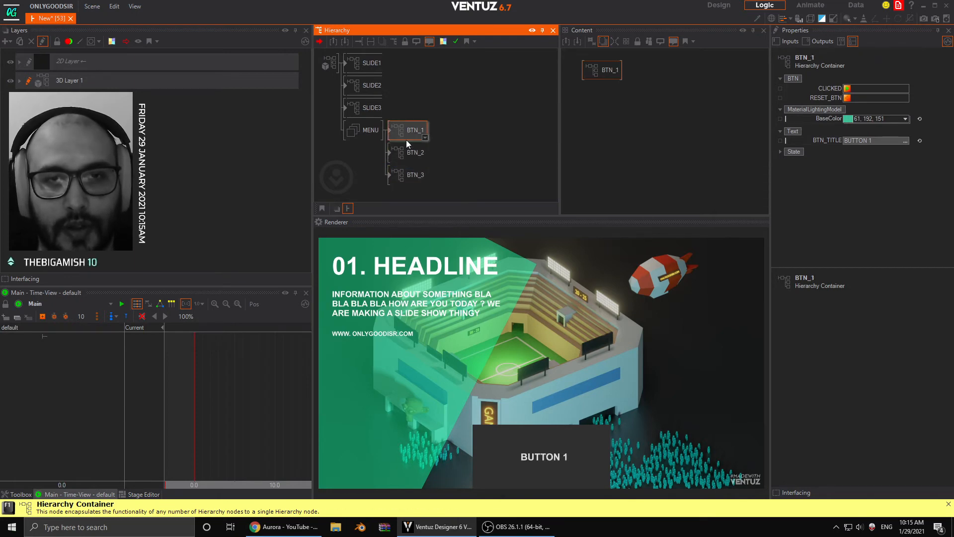
left_click(407, 176)
left_click(410, 132)
- Insert an Arrange node between MENU and the three button containers and set its X alignment to LeftChain
left_click(360, 169)
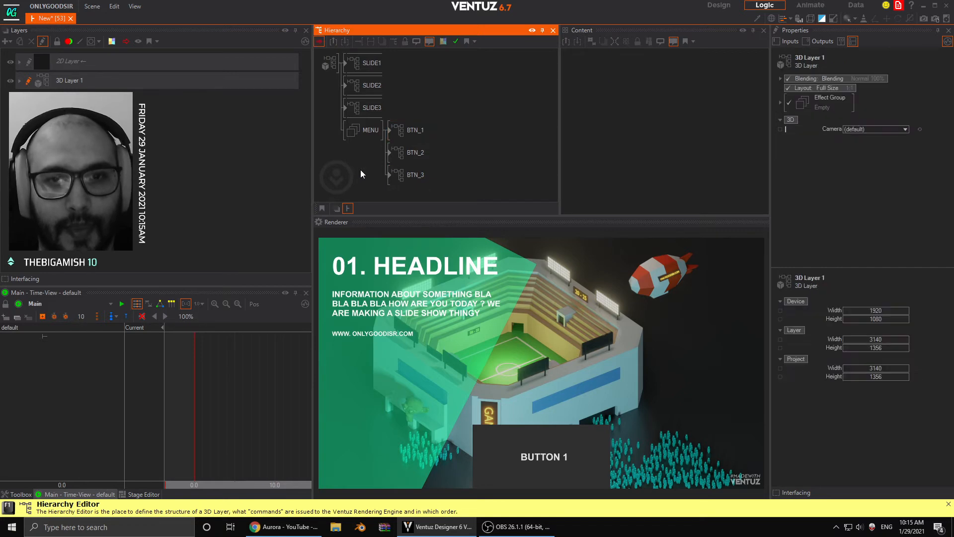
double_click(366, 166)
type("arr")
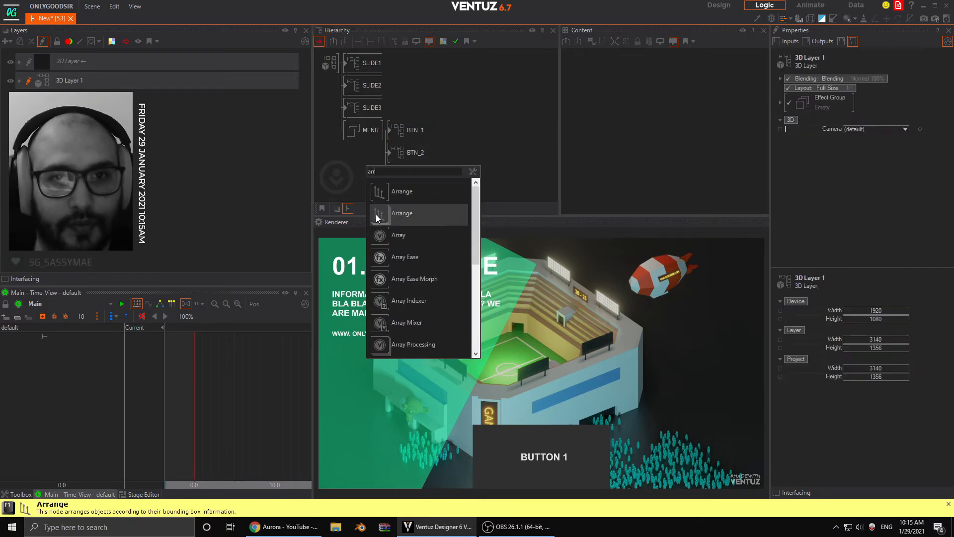
left_click(383, 213)
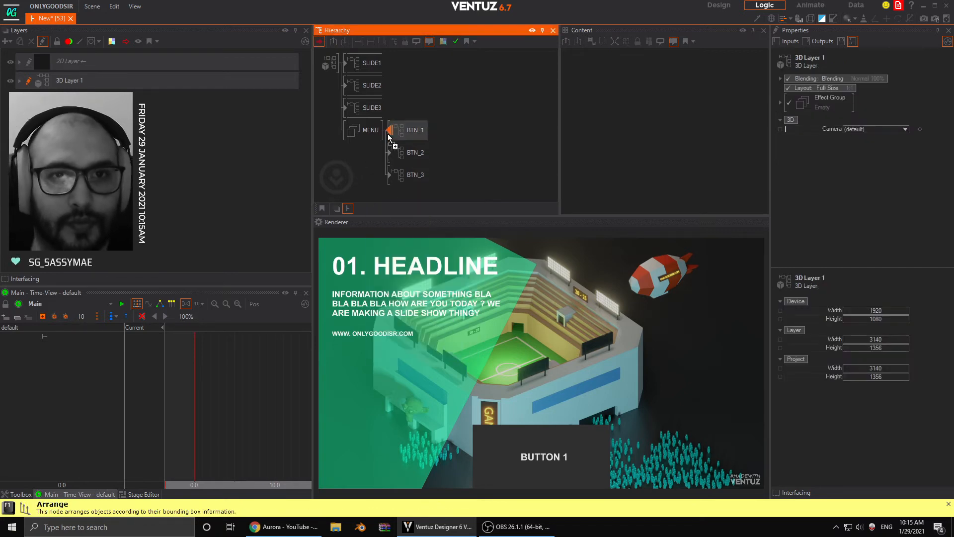
left_click(391, 134)
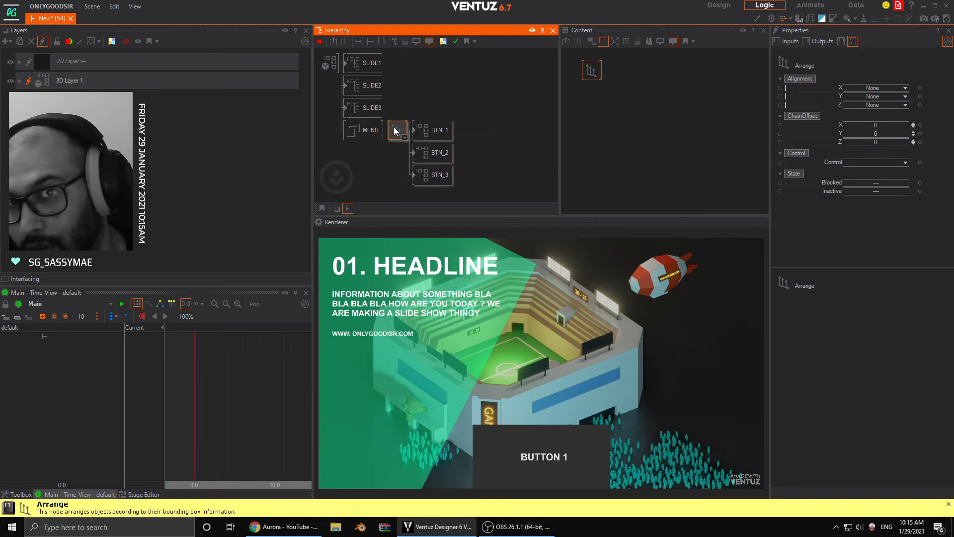
left_click(890, 88)
left_click(878, 124)
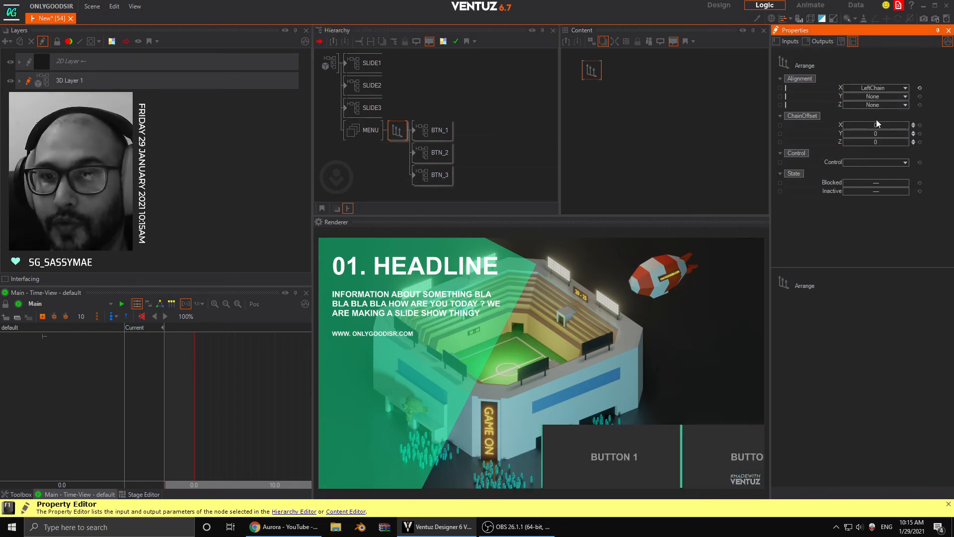
- Insert an Axis node between MENU and the Arrange node and set its X position to -20.28
left_click(387, 165)
type("ax")
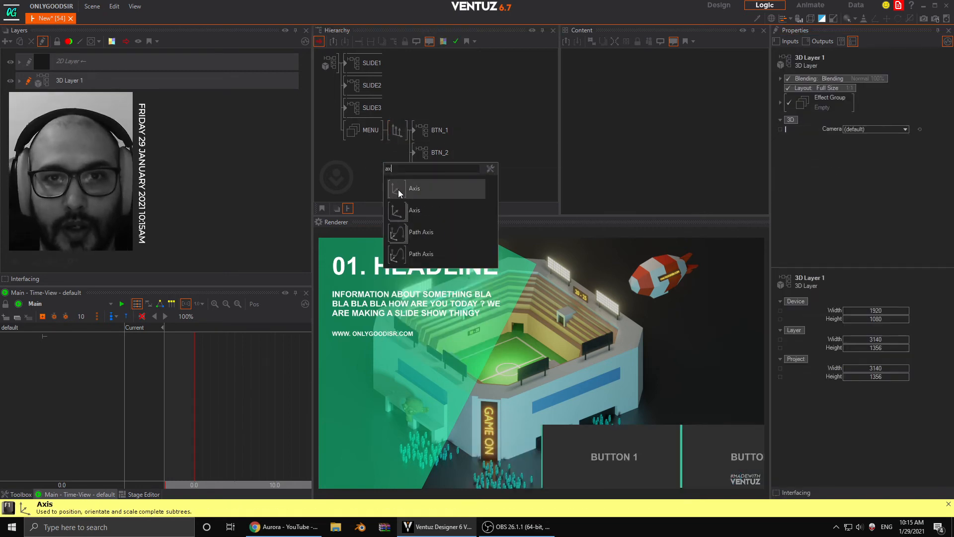
left_click_drag(399, 192, 396, 130)
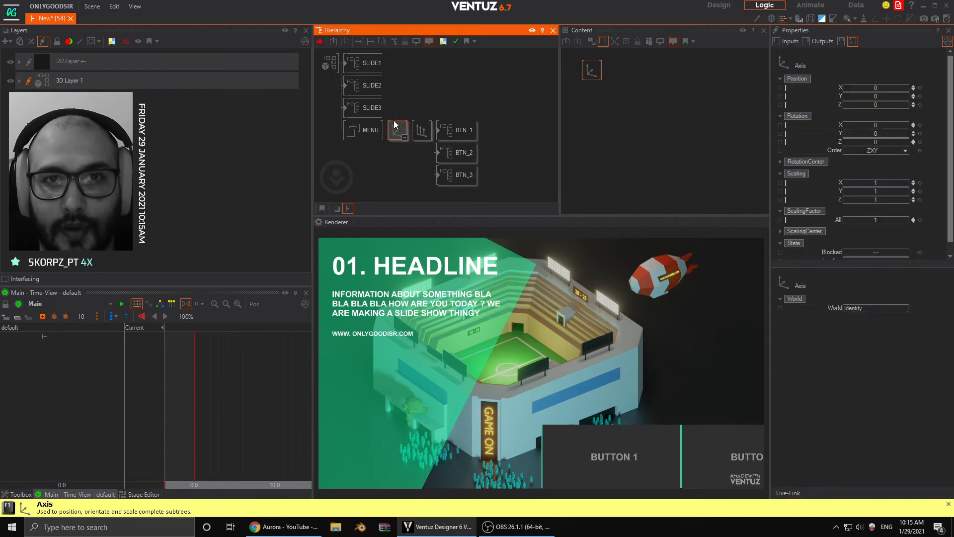
left_click_drag(894, 88, 891, 91)
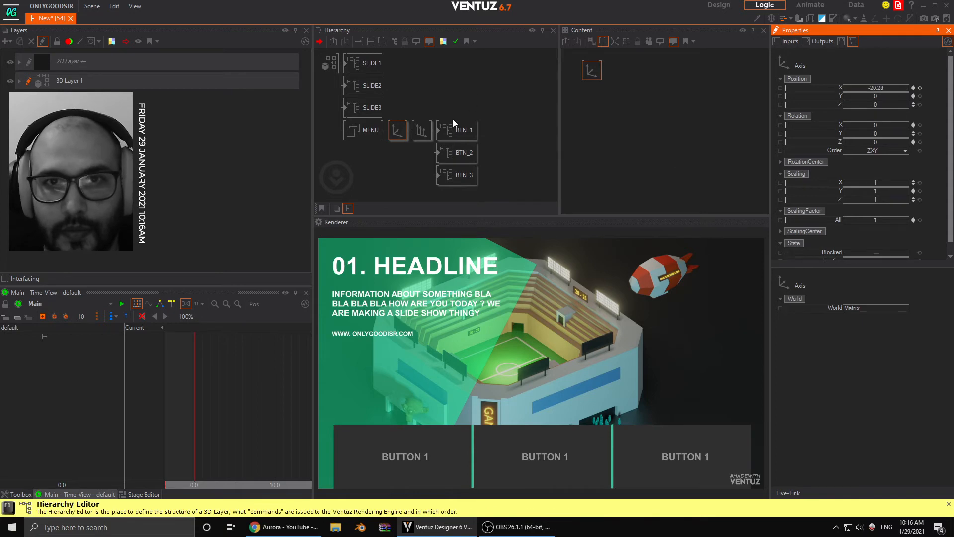
- Set the Arrange node's X chain offset to 0.33 and check the green rectangle's axis inside BTN_1
left_click(422, 130)
mouse_move(874, 126)
left_mouse_down()
mouse_move(854, 125)
mouse_move(867, 124)
left_mouse_up()
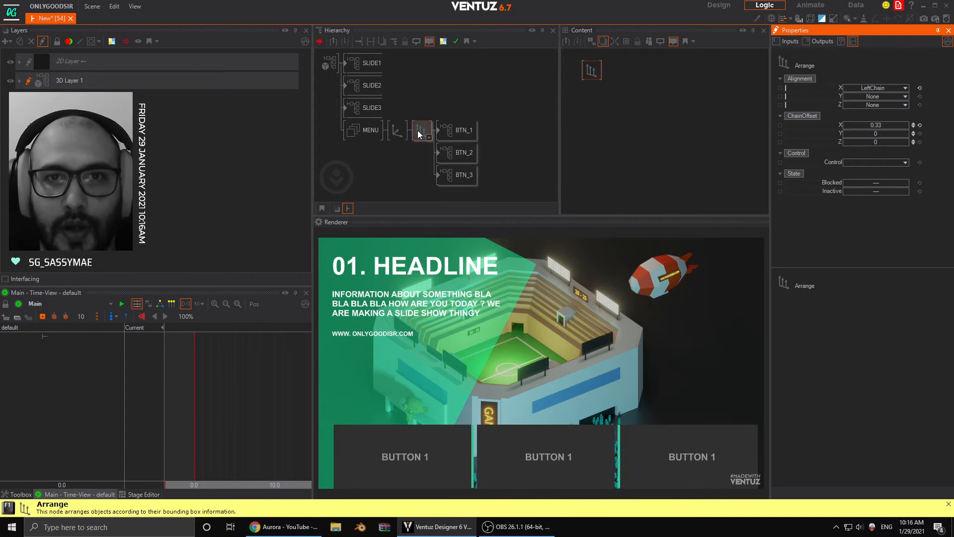
double_click(460, 134)
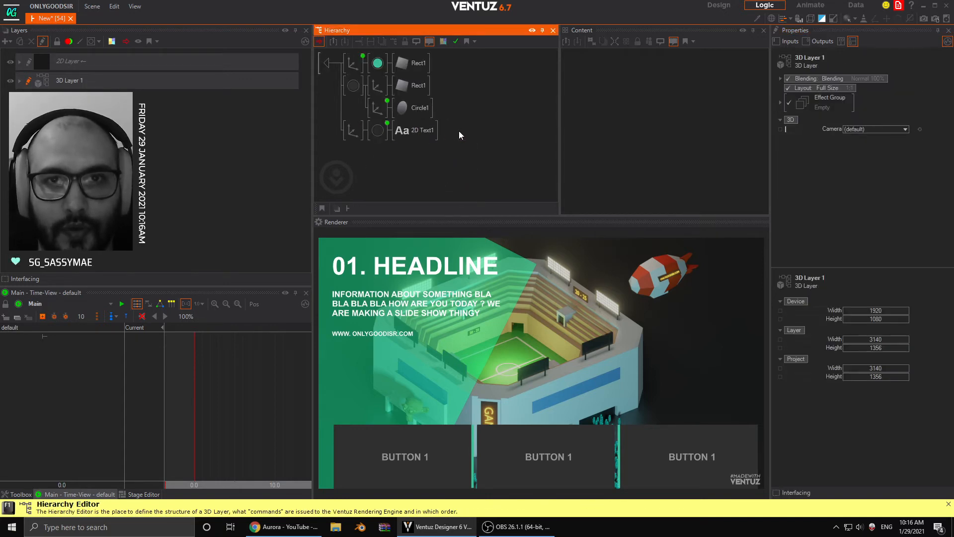
left_click(353, 63)
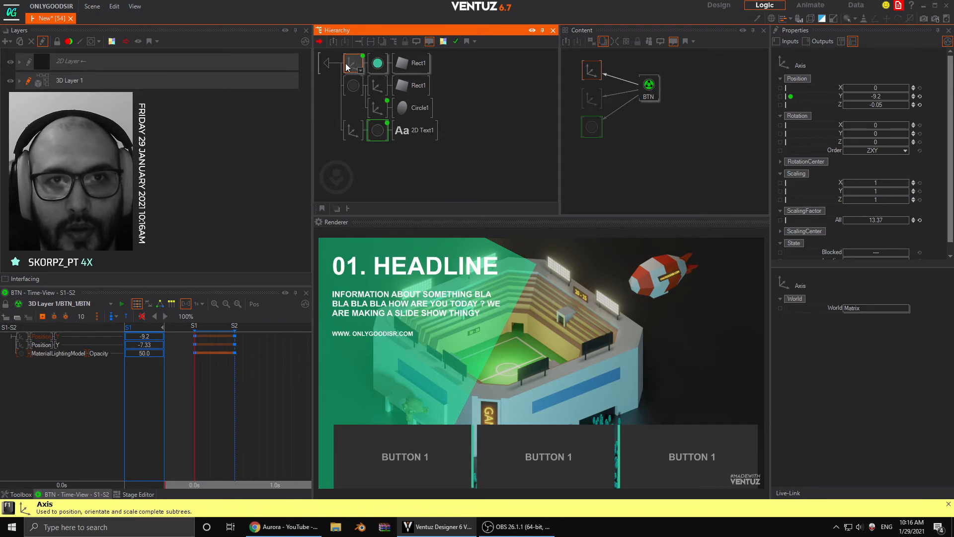
left_click(327, 63)
- Delete the Arrange node, reset the menu Axis's X position and shift it to -7.2
left_click(422, 132)
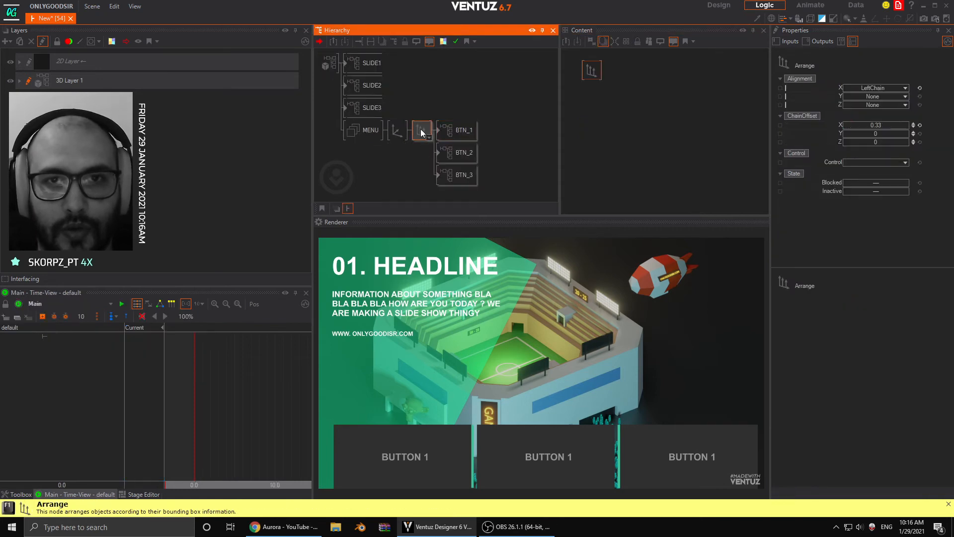
key("Delete")
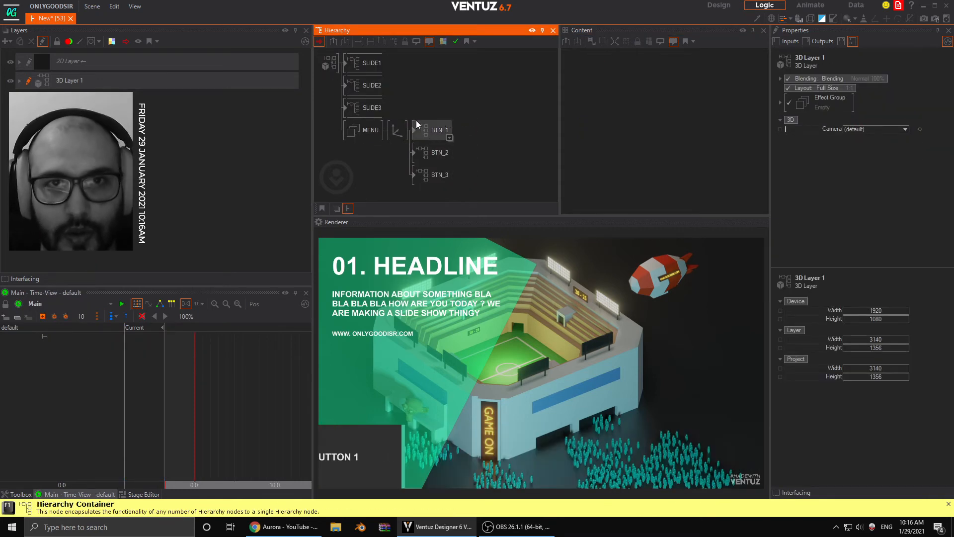
left_click(397, 129)
left_click(919, 89)
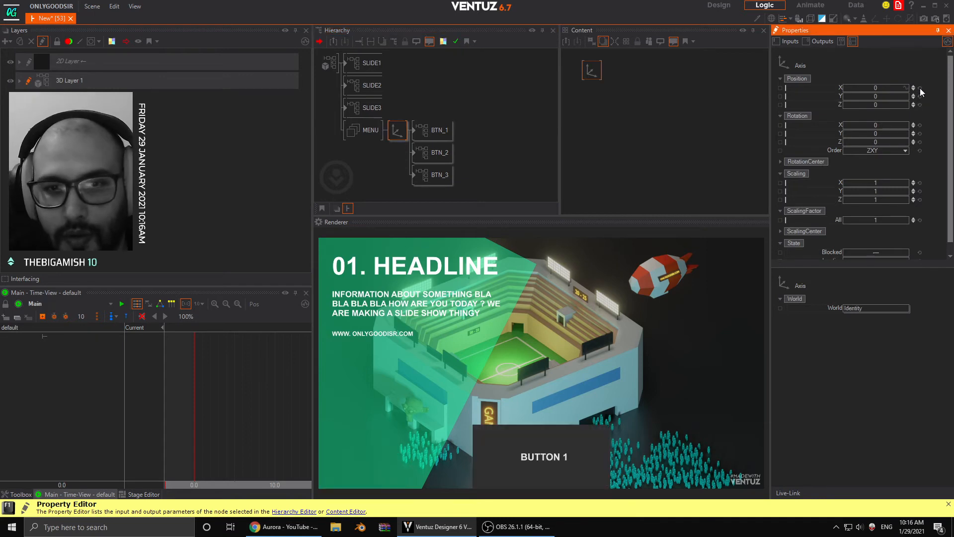
left_click_drag(877, 89, 856, 88)
- Inside BTN_1, compare the two rectangles' axes and set the dark rectangle's Z position to -0.06
double_click(416, 131)
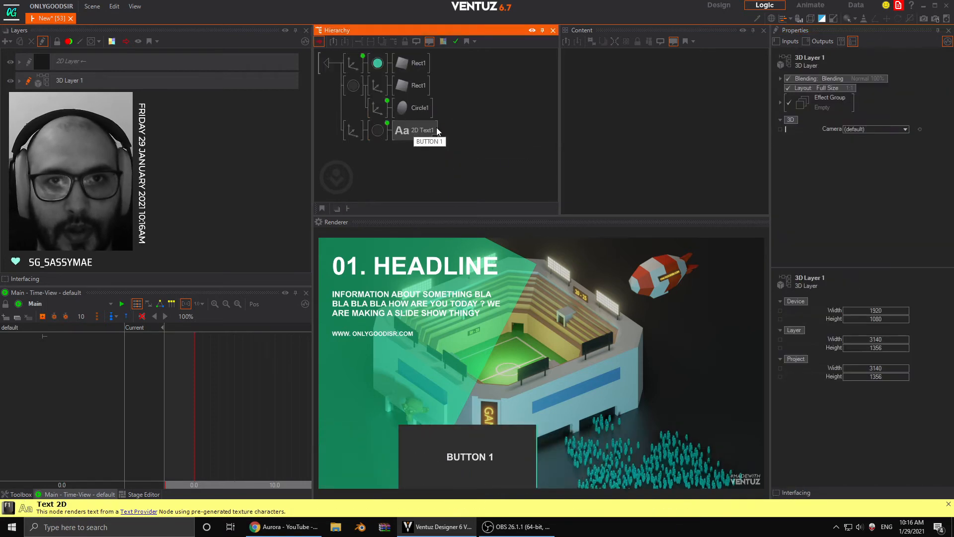
left_click(375, 87)
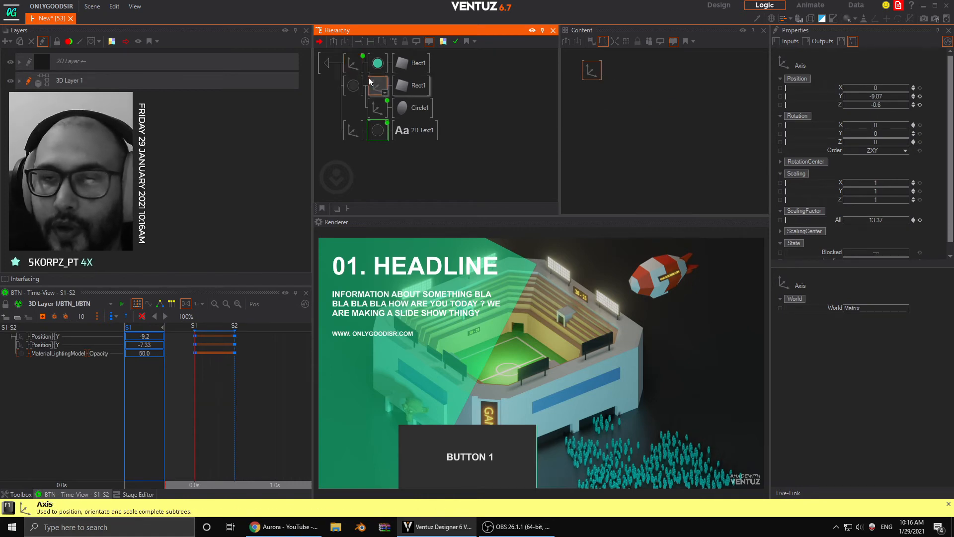
left_click(351, 64)
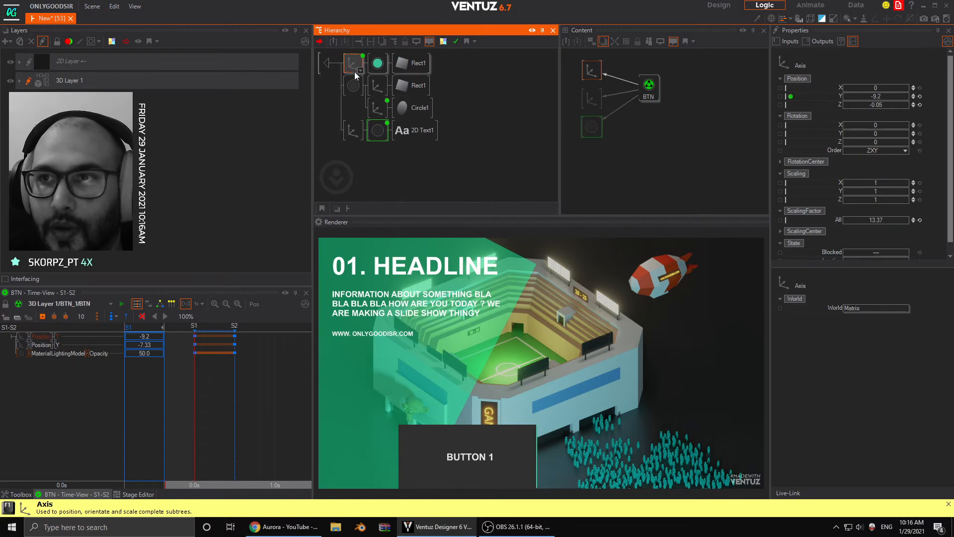
left_click(377, 87)
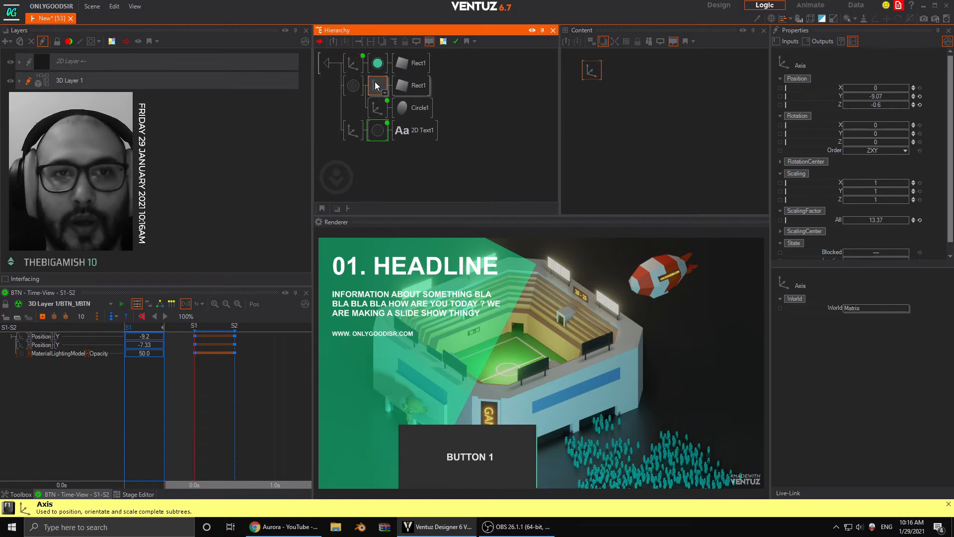
left_click(357, 63)
left_click(374, 89)
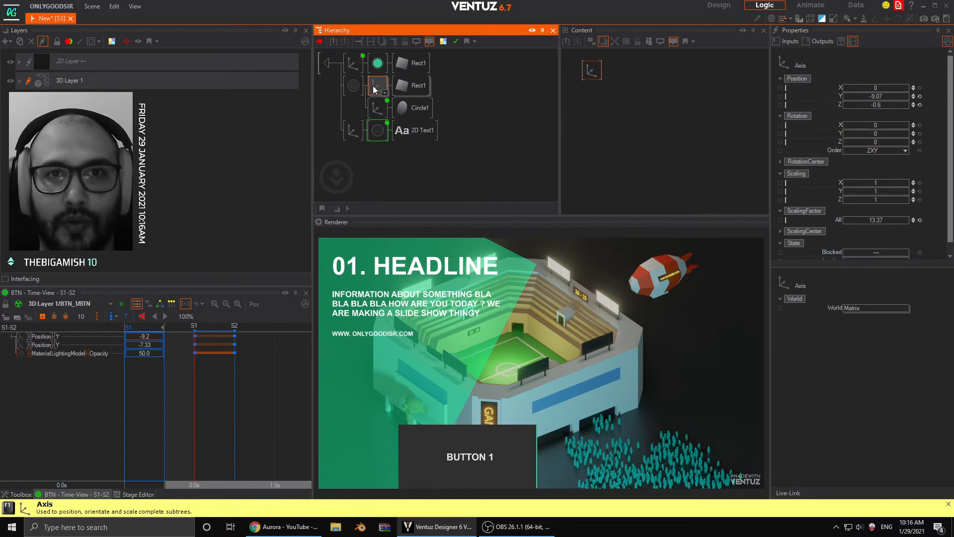
left_click(888, 105)
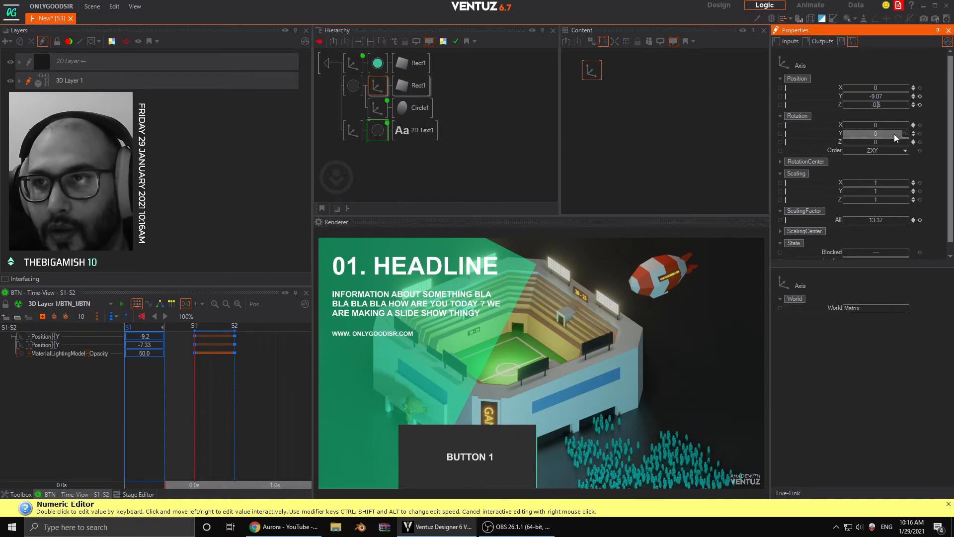
type("0")
key("Return")
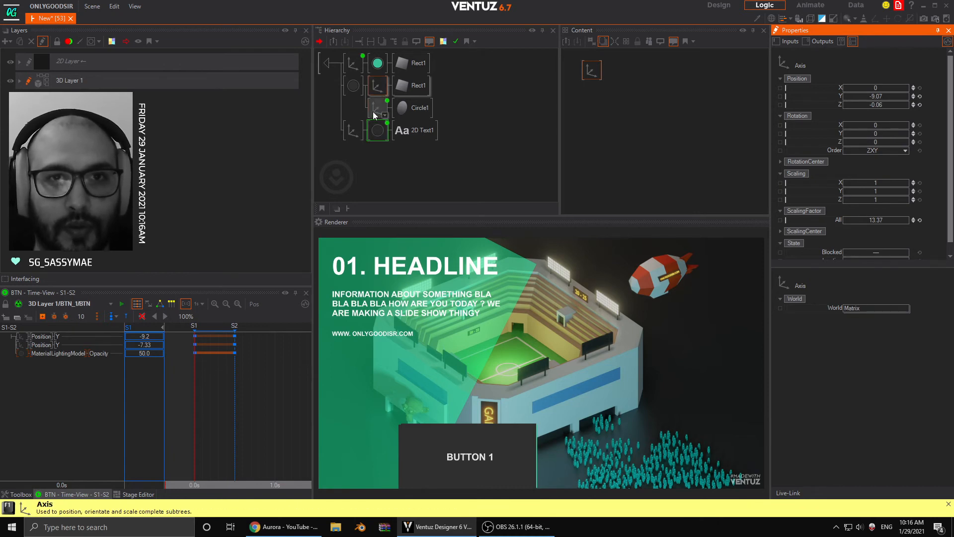
- Set the Z position of the button label's axis in BTN_1 to -0.065
left_click(352, 130)
double_click(884, 105)
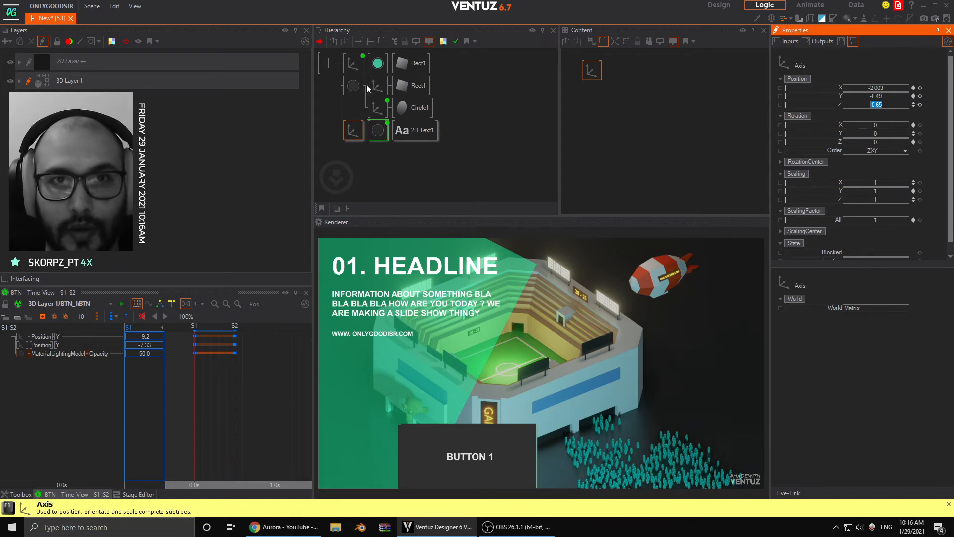
left_click(352, 63)
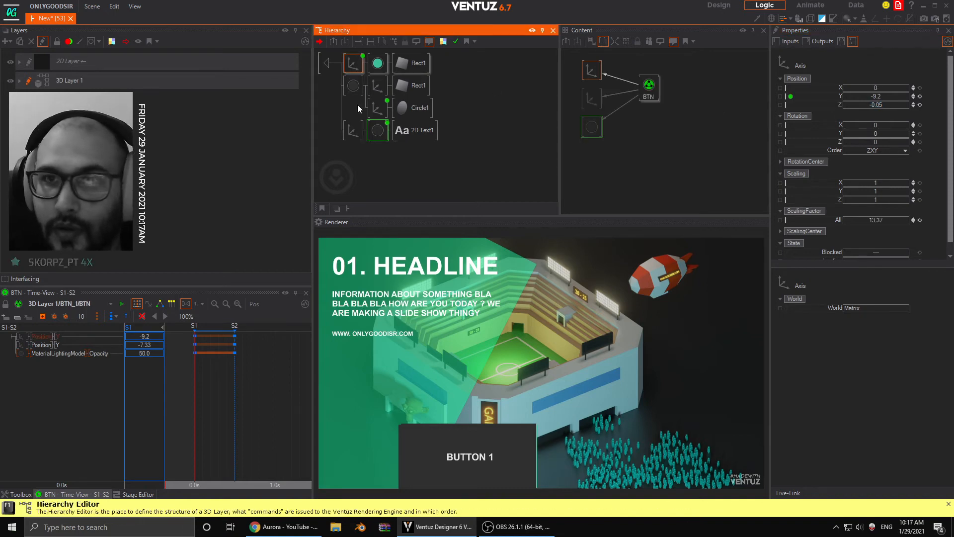
left_click(353, 130)
double_click(891, 105)
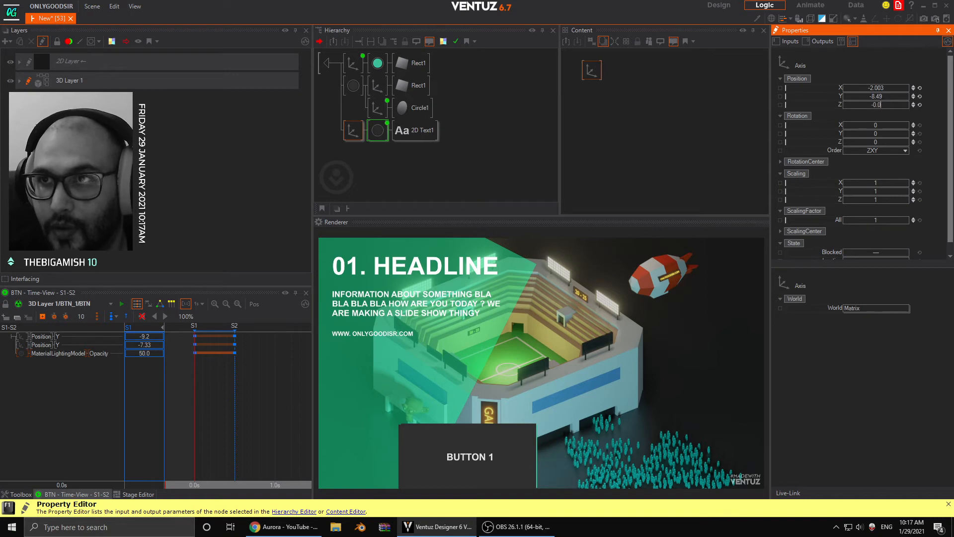
type("-0.06")
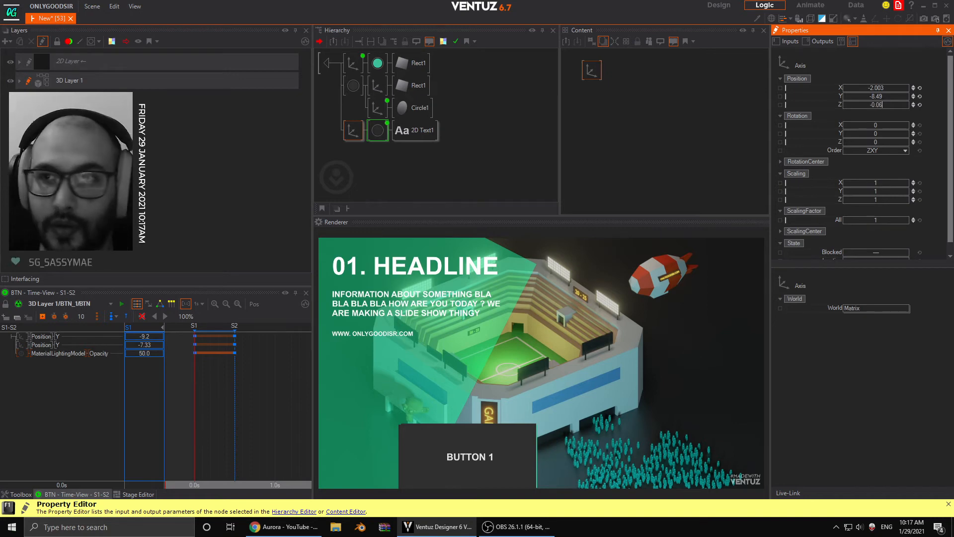
type("5")
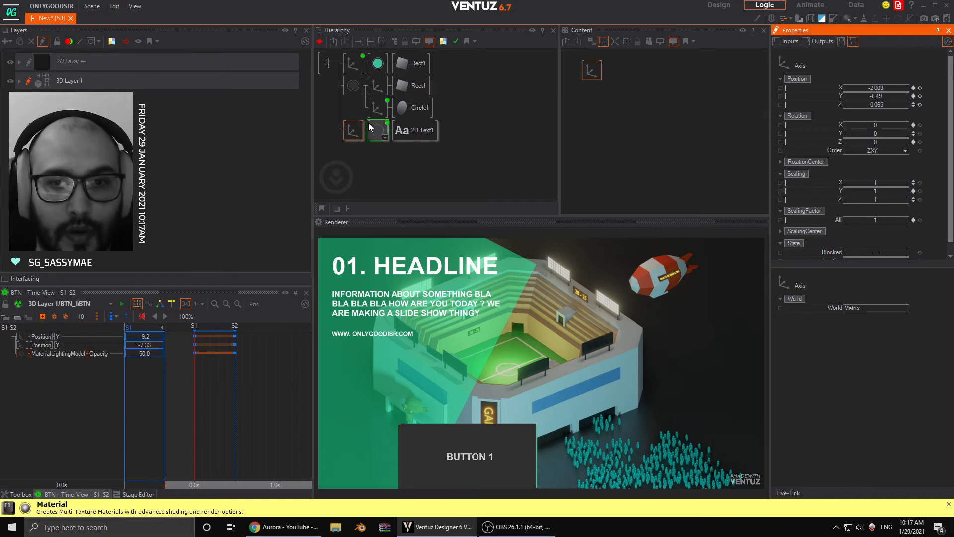
- Leave the BTN_1 container and enable Interfacing for BTN_1, BTN_2 and BTN_3 together
left_click(332, 61)
left_click(429, 133)
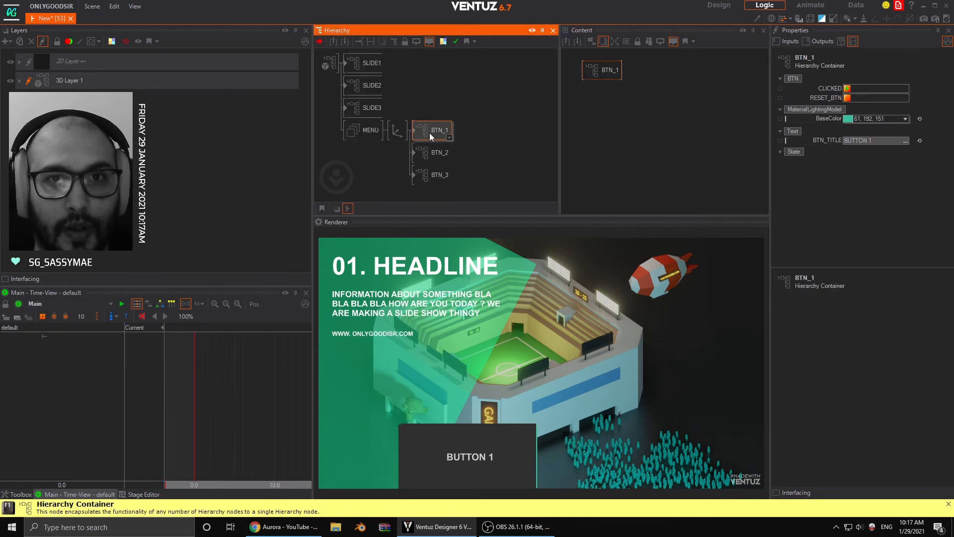
left_click(432, 154, "ctrl")
left_click(433, 177, "ctrl")
right_click(438, 179)
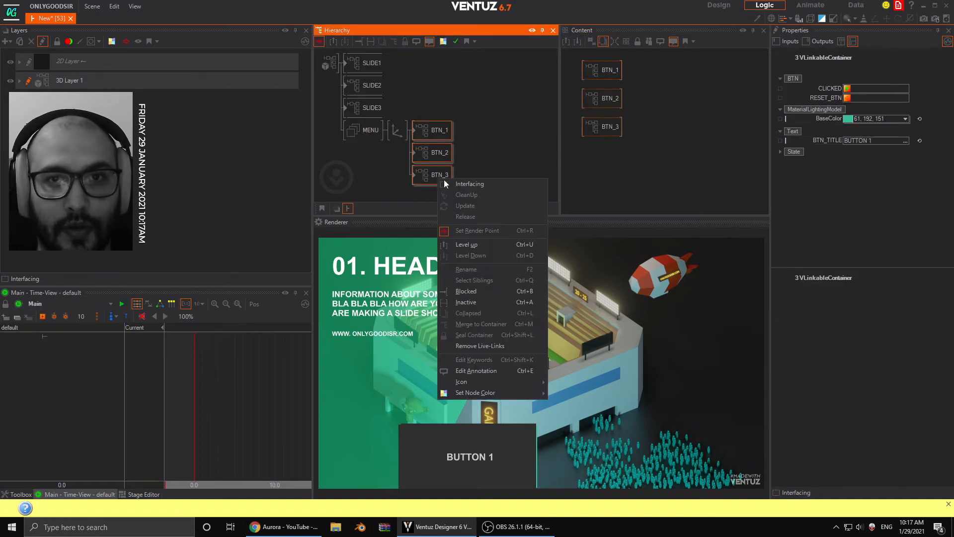
left_click(458, 184)
- Update the BTN_2 and BTN_3 containers with the revised contents of BTN_1
left_click(436, 130)
left_click_drag(437, 130, 431, 129)
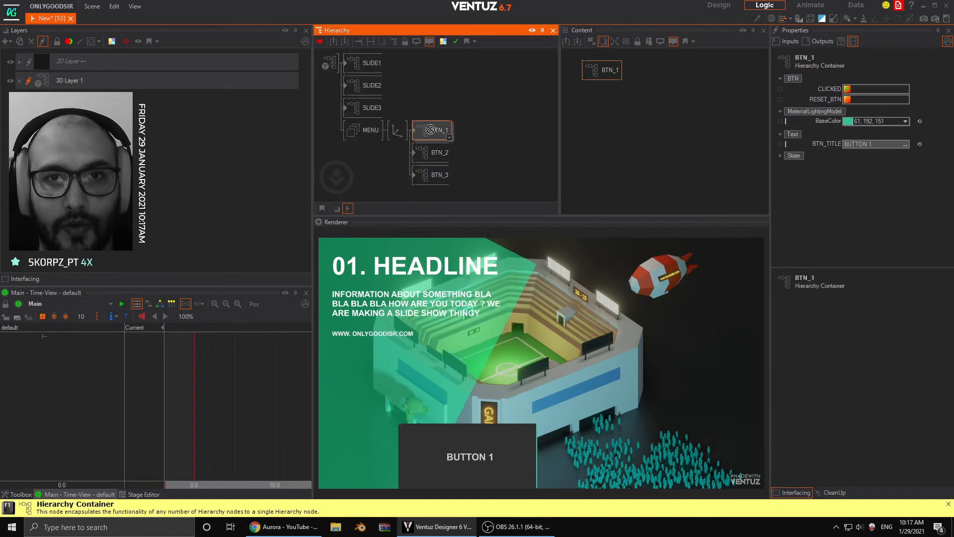
left_click(436, 154)
left_click(447, 175)
left_click(499, 169)
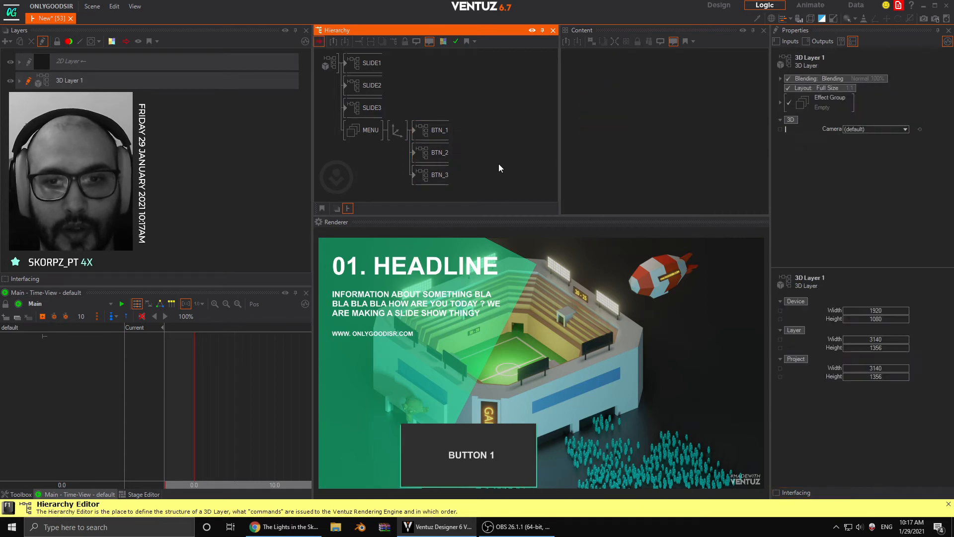
- Insert an Arrange node between the menu Axis and the buttons with X alignment CenterChain, and reset the Axis's X position
left_click(397, 130)
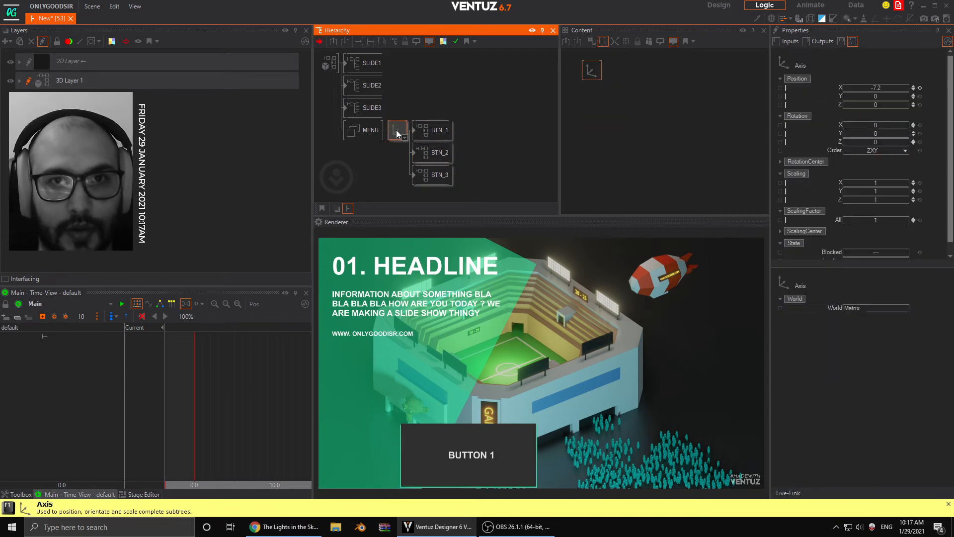
left_click(405, 137)
type("a")
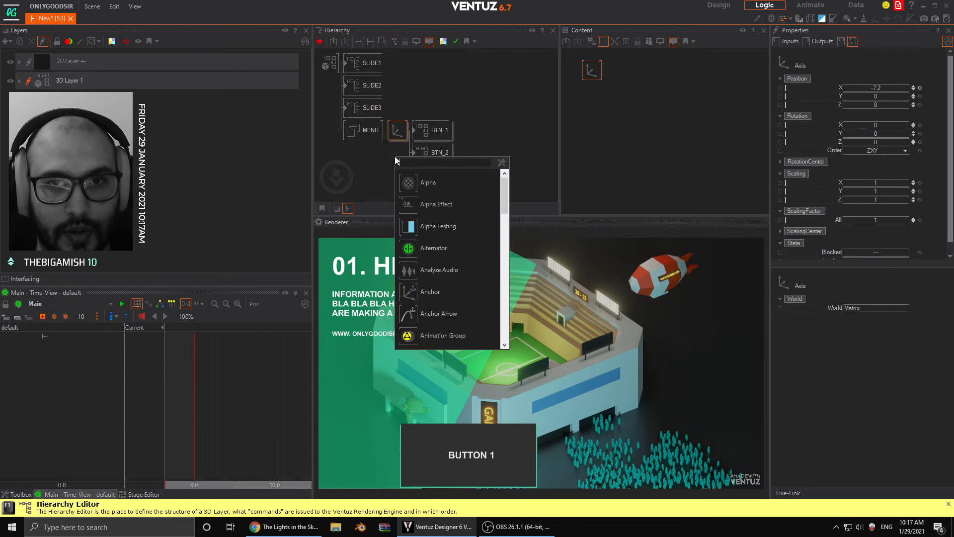
type("r")
left_click(410, 208)
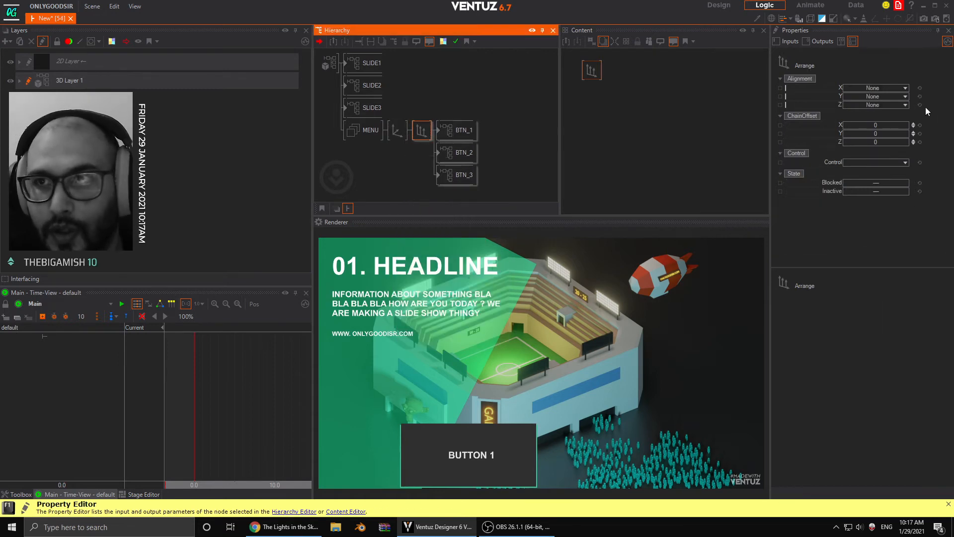
left_click(875, 88)
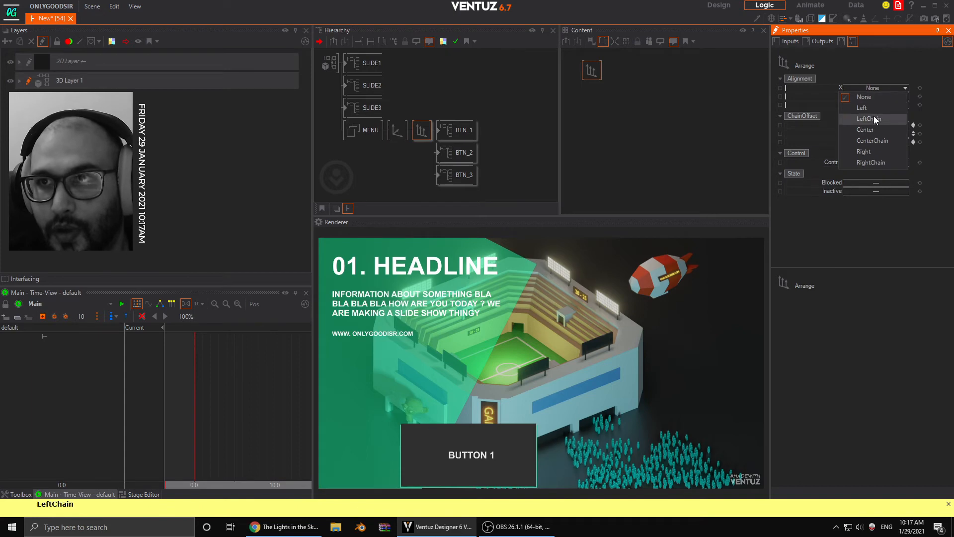
left_click(873, 141)
left_click(397, 130)
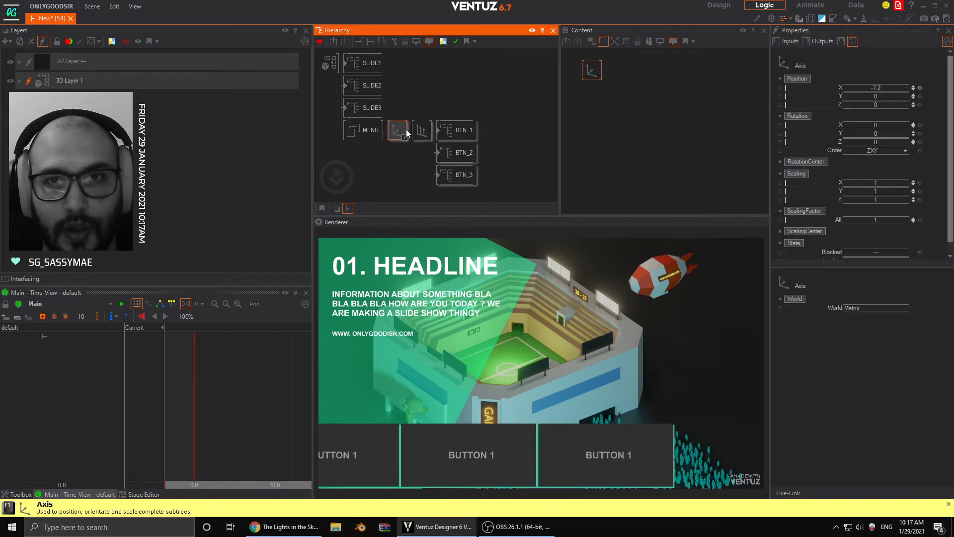
left_click(920, 88)
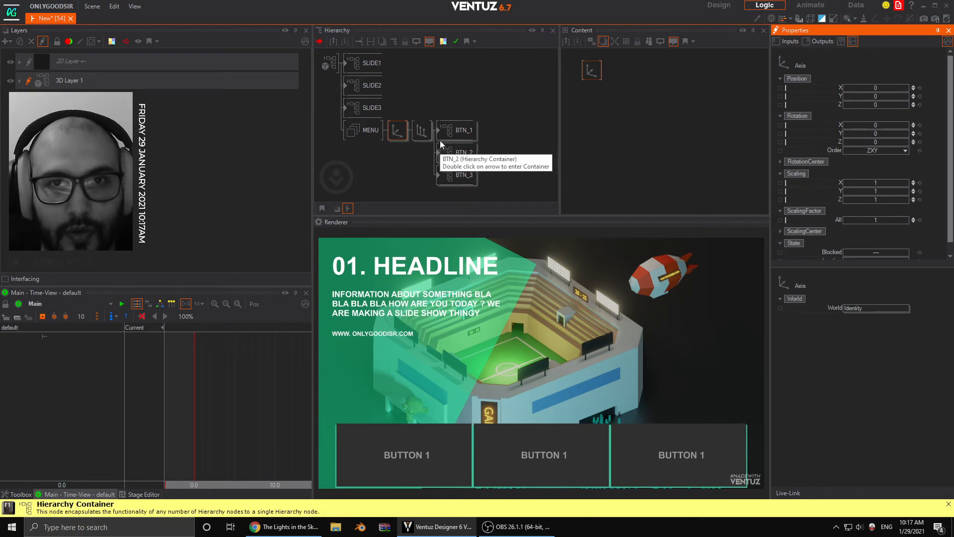
- Inside the BTN_1 container, set the first rectangle's SizeX to 0.997 and return to the main hierarchy
double_click(450, 130)
left_click(411, 63)
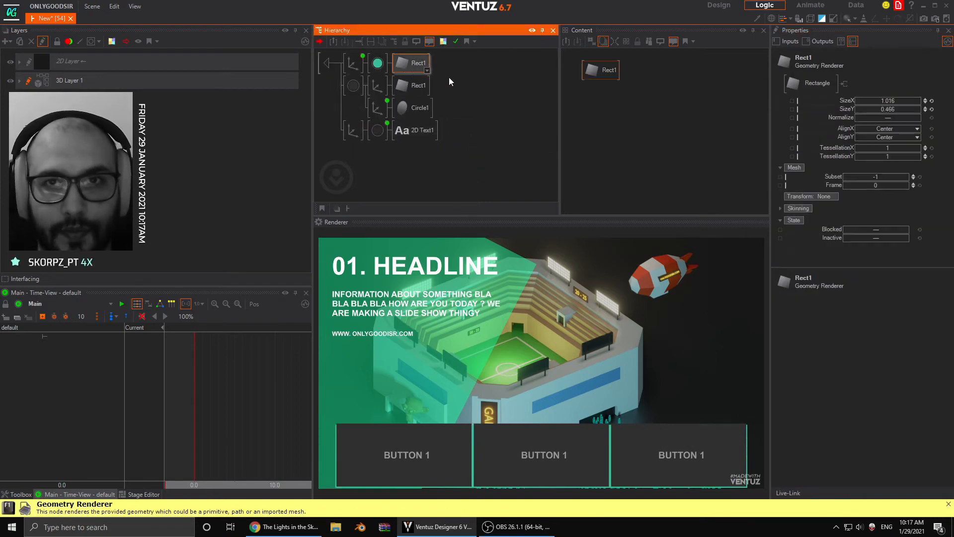
left_click(893, 101)
left_click_drag(896, 101, 894, 101)
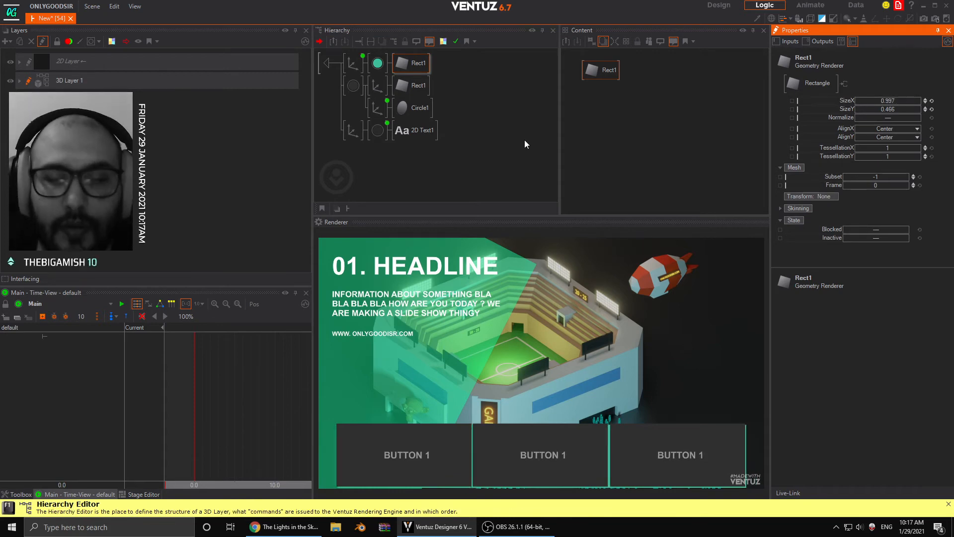
left_click(326, 62)
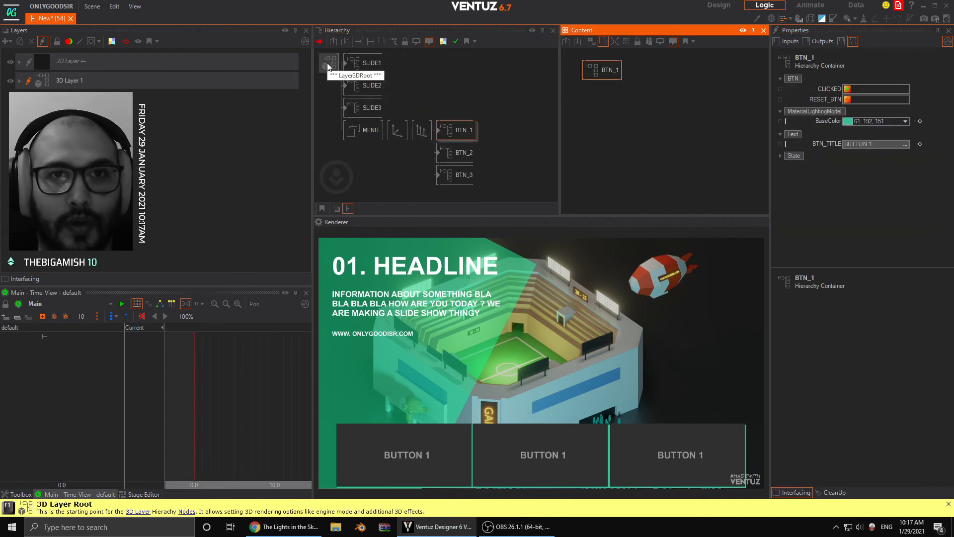
- Move BTN_2 after BTN_3 under the Arrange node and give the node a slightly negative X chain offset to close the button gaps
left_click(458, 155)
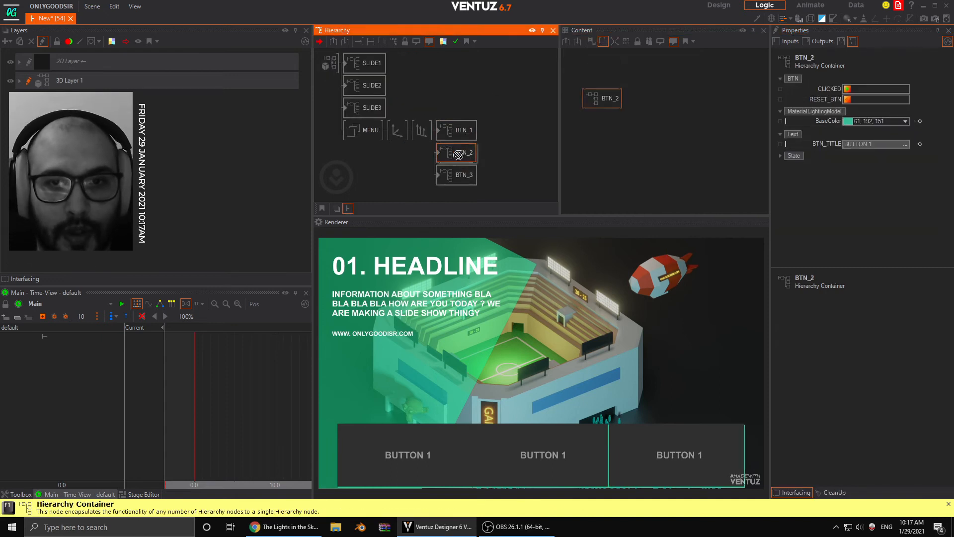
left_click_drag(461, 184, 463, 185)
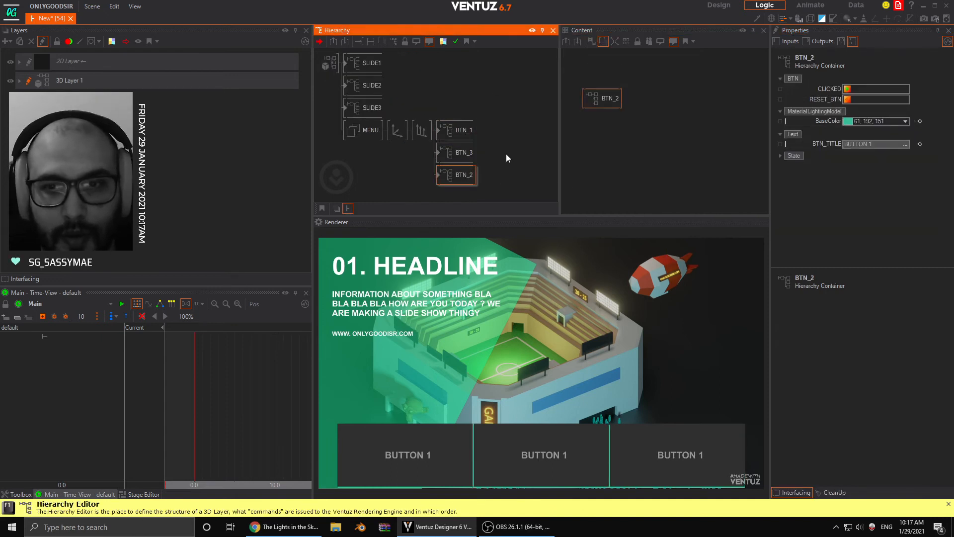
left_click(422, 130)
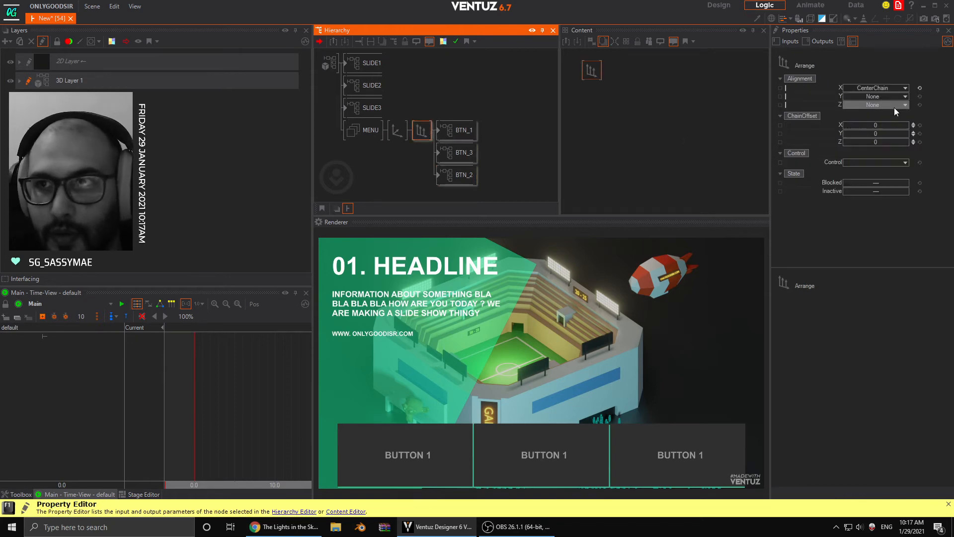
left_click_drag(884, 125, 883, 125)
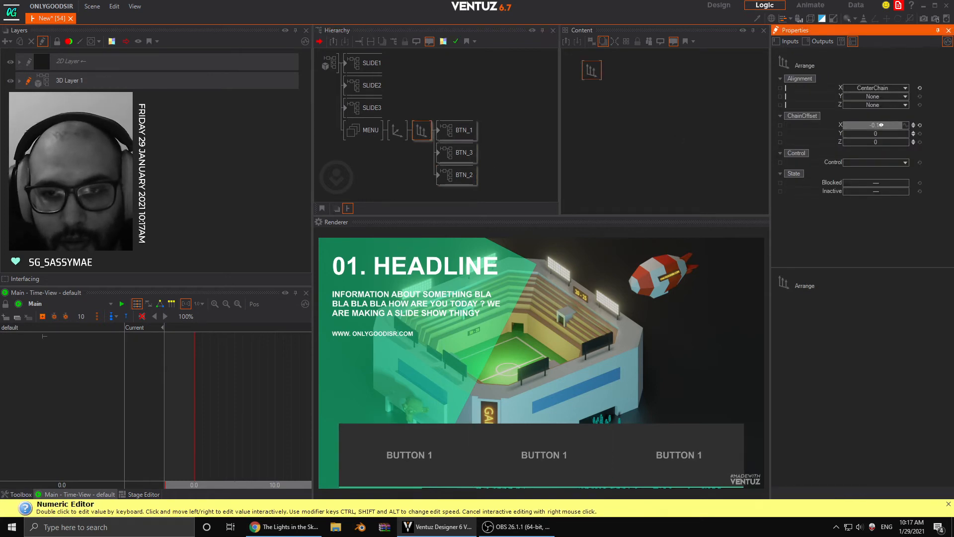
- Test BTN_1's animation by triggering its exposed CLICKED and RESET_BTN methods
left_click(458, 130)
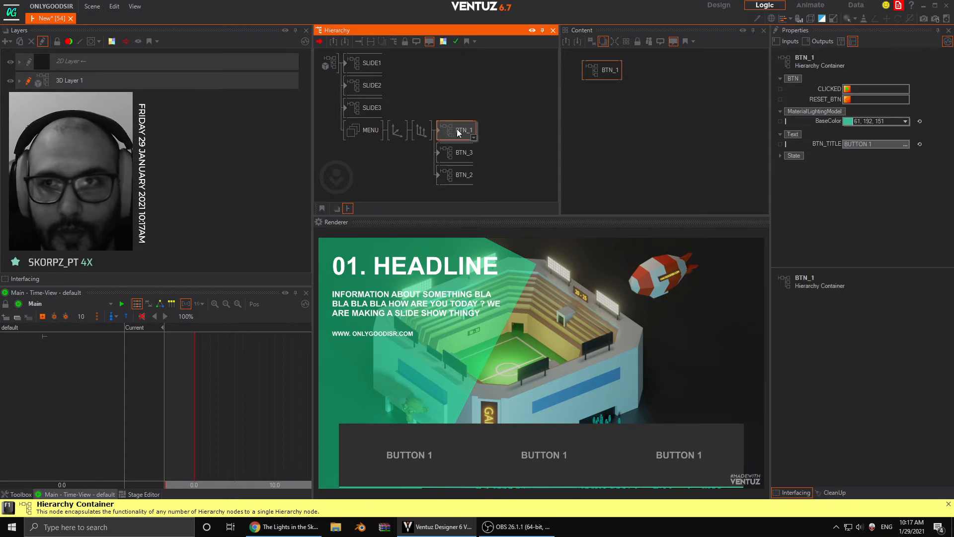
left_click(848, 90)
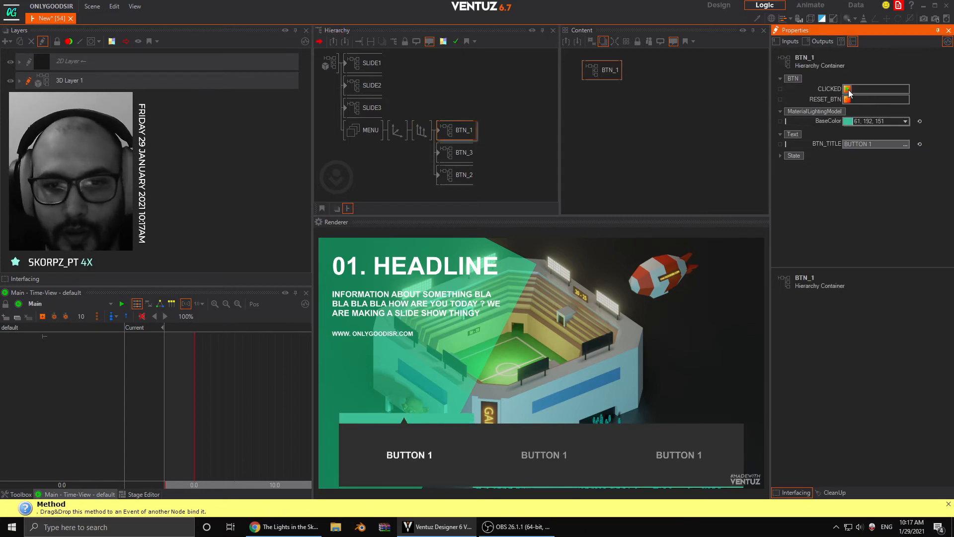
left_click(848, 99)
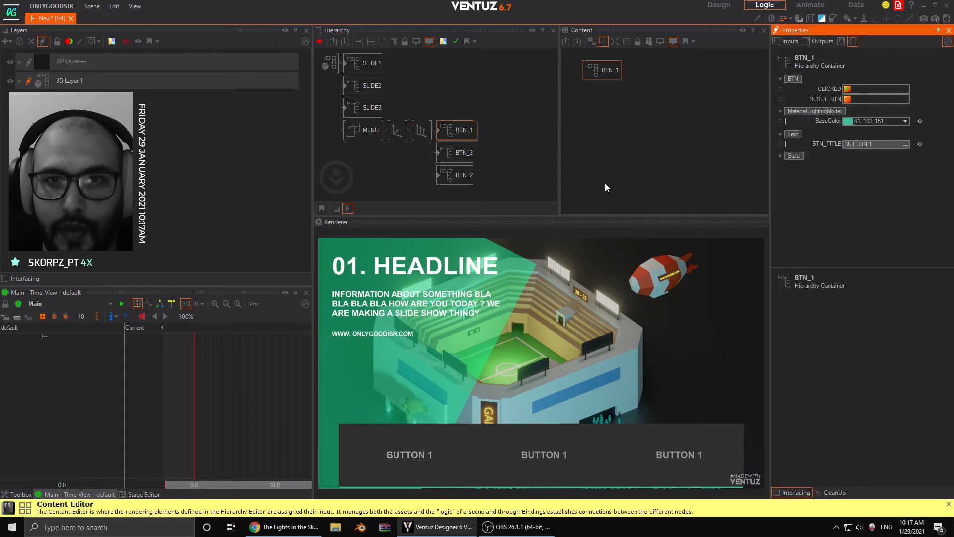
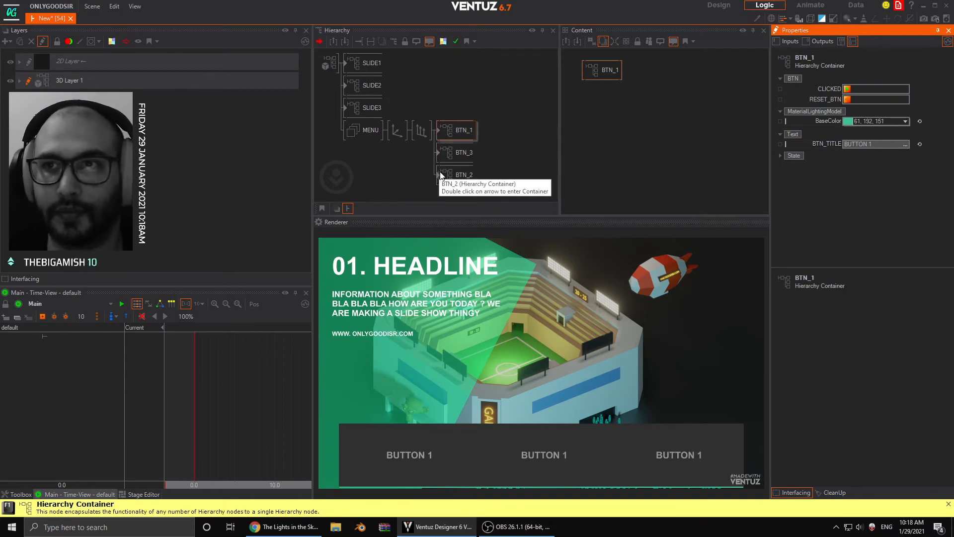
- Enlarge the menu Axis to a scaling factor of 1.112 and set its Y position to 1.01
left_click(397, 130)
left_click_drag(879, 219, 879, 219)
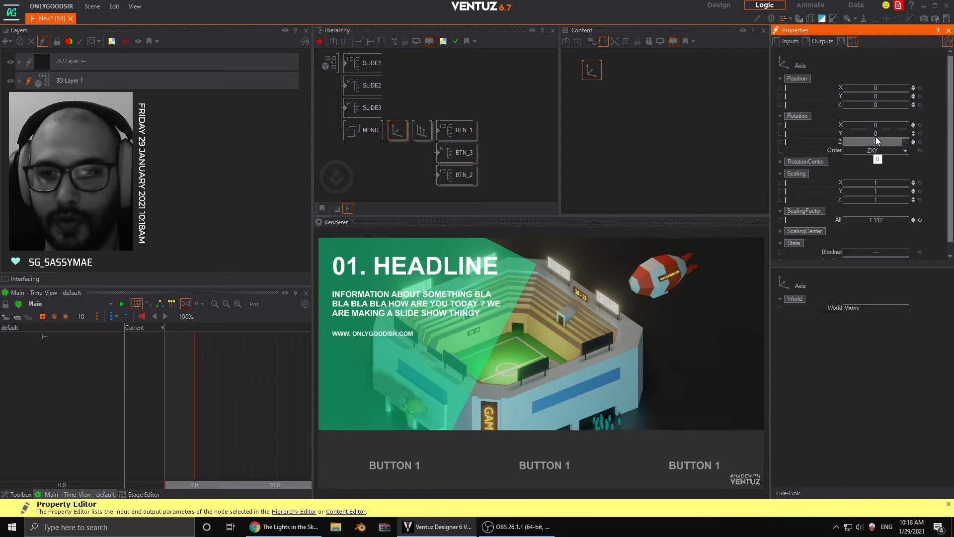
mouse_move(875, 96)
left_mouse_down()
mouse_move(908, 99)
mouse_move(864, 99)
left_mouse_up()
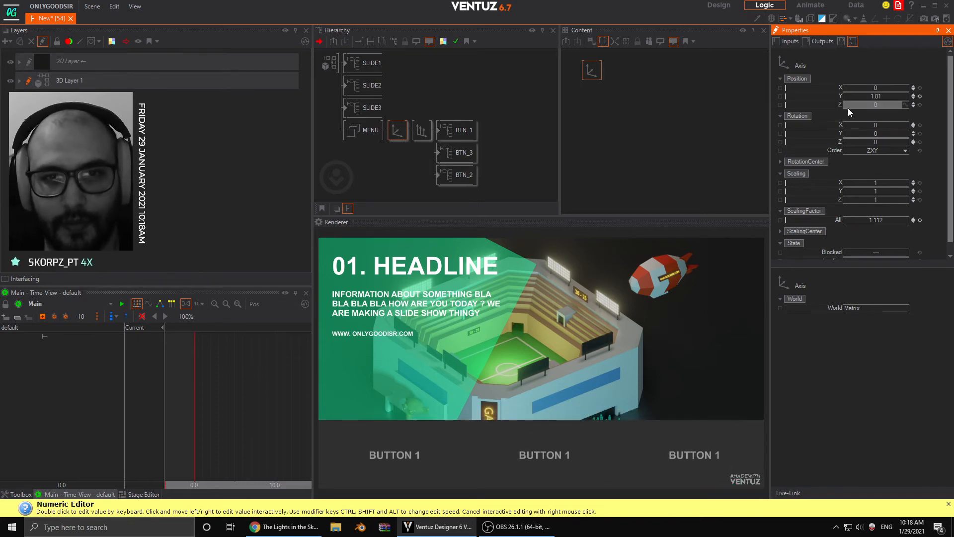
left_click(382, 160)
left_click(454, 131)
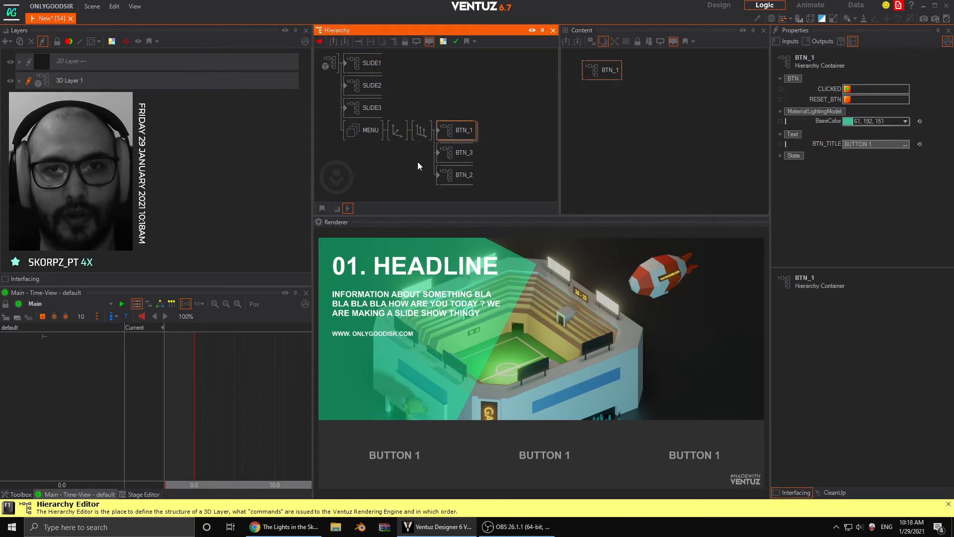
left_click(409, 141)
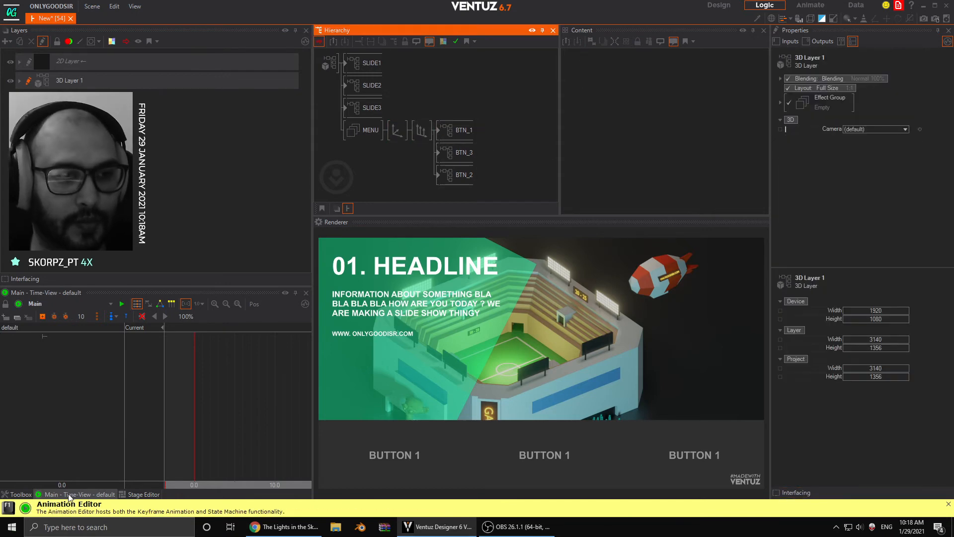
- Insert a Touch Button interaction node in front of each of the BTN_1, BTN_3 and BTN_2 containers
left_click(20, 494)
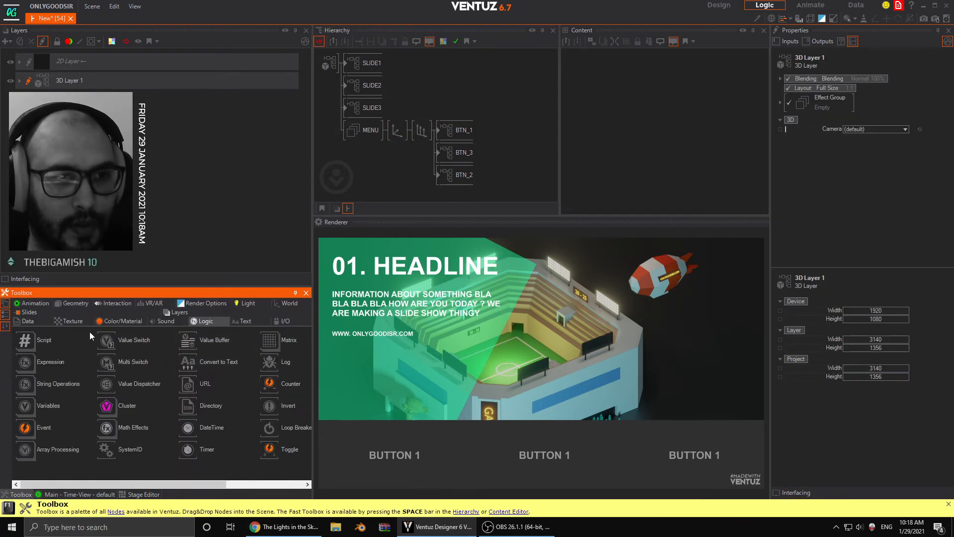
left_click(120, 303)
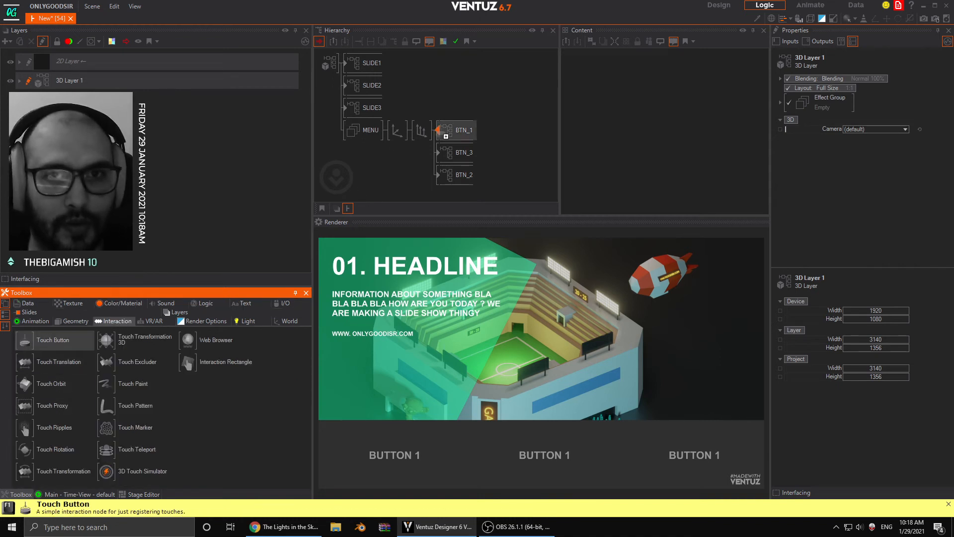
left_click_drag(446, 132, 446, 131)
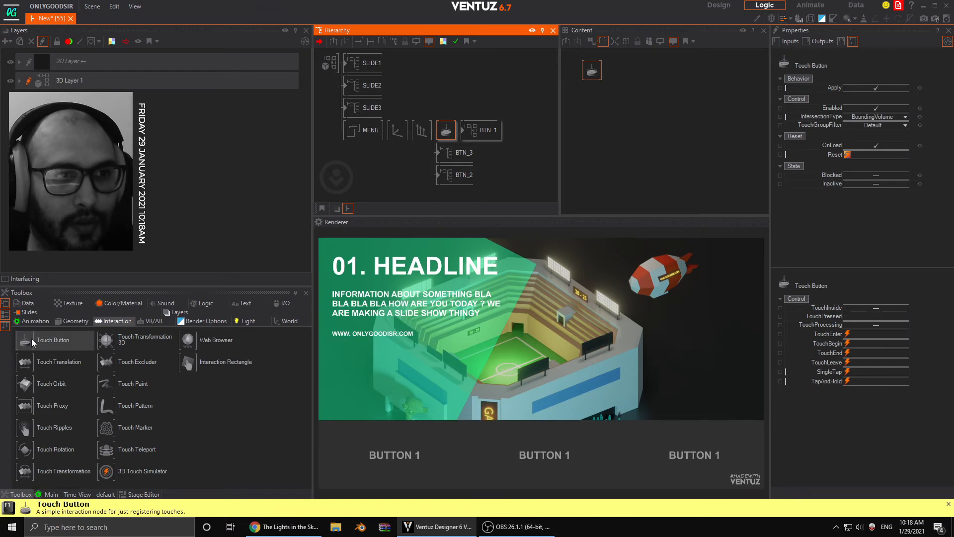
left_click(440, 151)
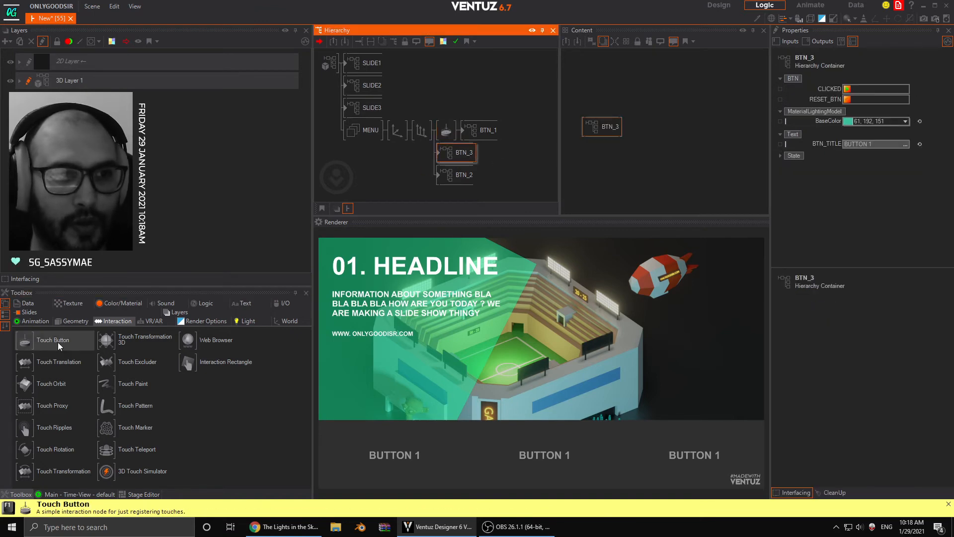
left_click_drag(27, 341, 445, 154)
left_click_drag(35, 339, 35, 338)
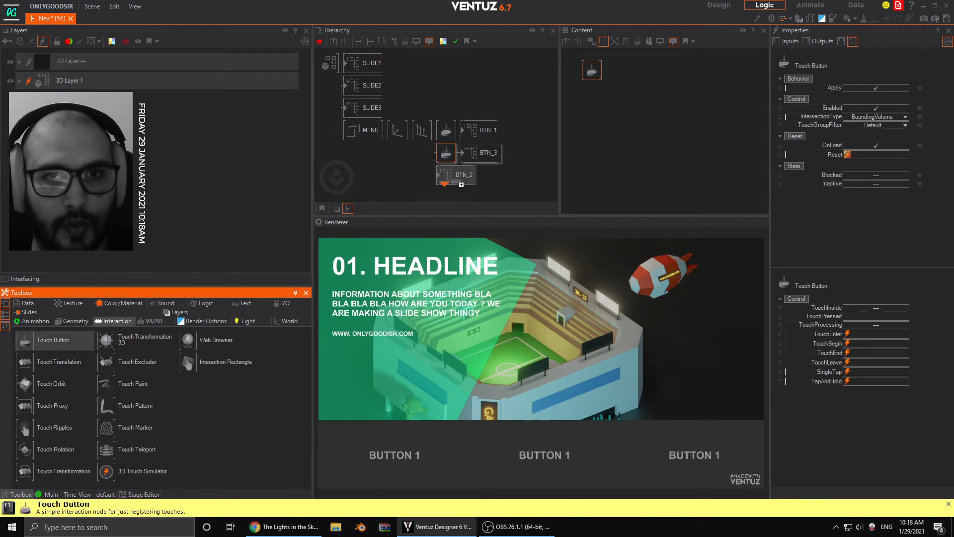
left_click_drag(439, 173, 439, 174)
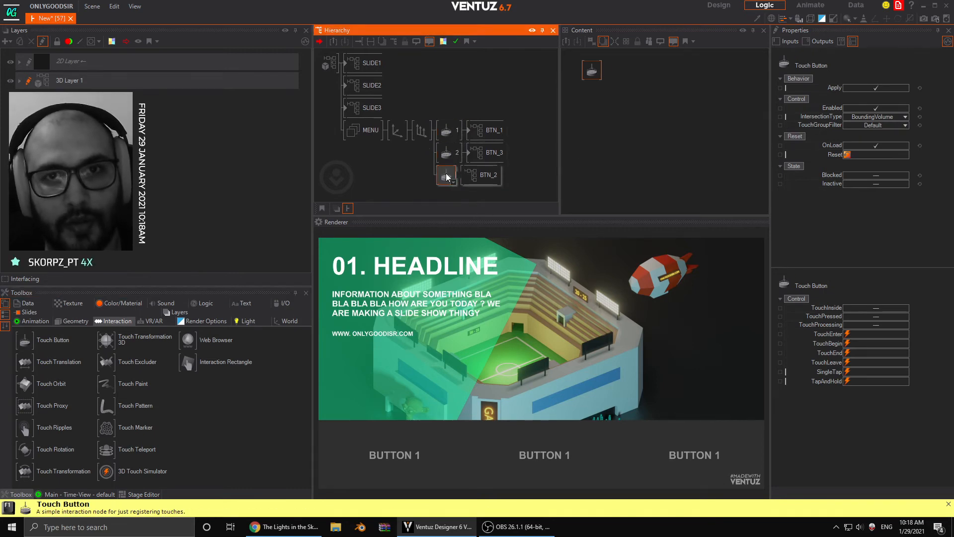
- Name the three Touch Button nodes 1, 2 and 3 in their order under the Arrange node
key("F2")
type("3")
key("Return")
left_click(416, 187)
- Display Touch Buttons 1 and 2 with their containers in the Content Editor and place BTN_1 beside Touch Button 1
left_click(446, 133)
left_click(448, 159, "ctrl")
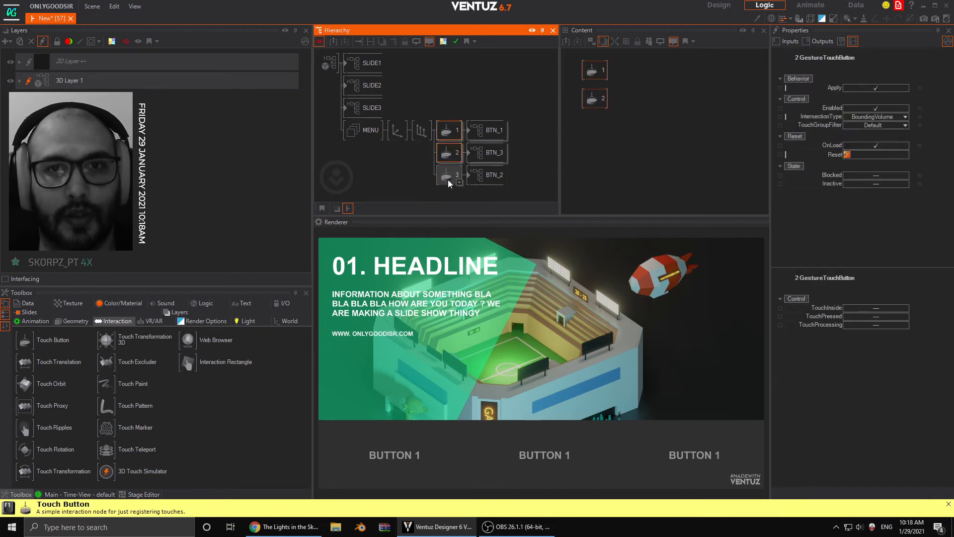
left_click(453, 135)
left_click(480, 134, "ctrl")
left_click_drag(611, 102, 649, 70)
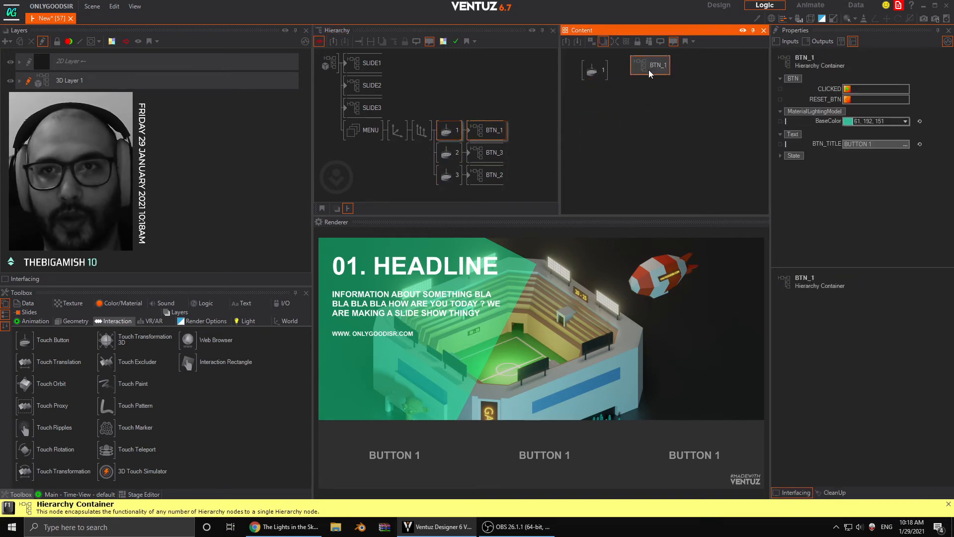
left_click(447, 153, "ctrl")
left_click(490, 153, "ctrl")
left_click(603, 127)
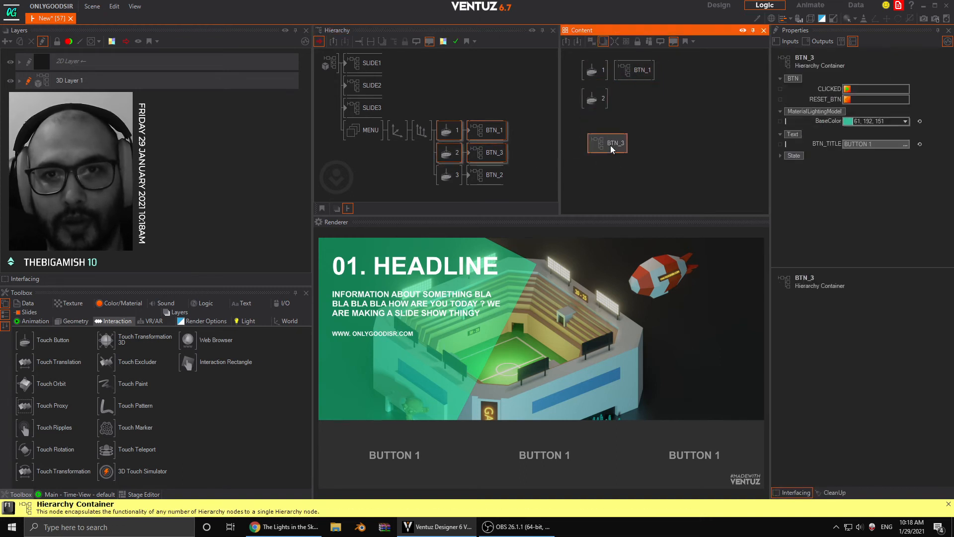
- Rename the container behind Touch Button 2 to BTN_2 and the one behind Touch Button 3 to BTN_3
left_click(492, 153)
left_click(495, 157)
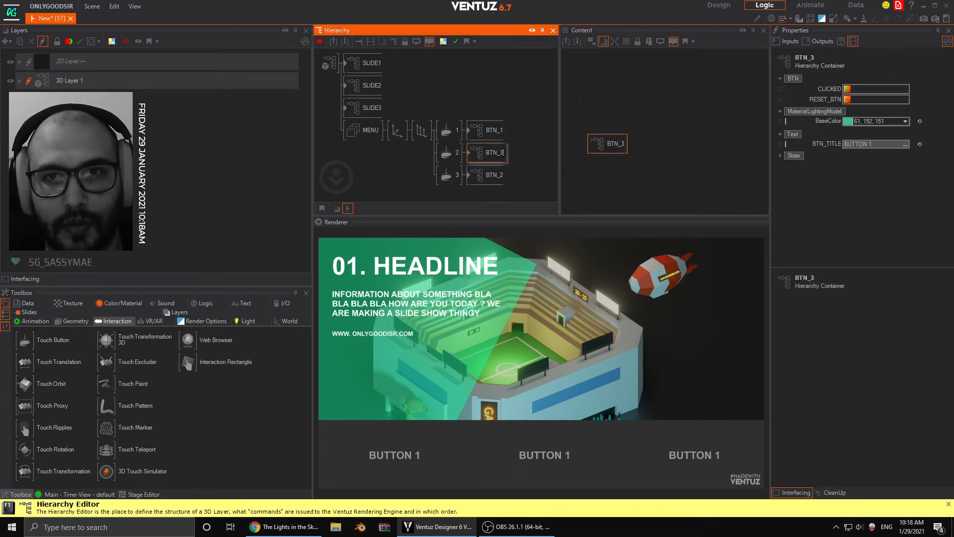
type("2")
key("Return")
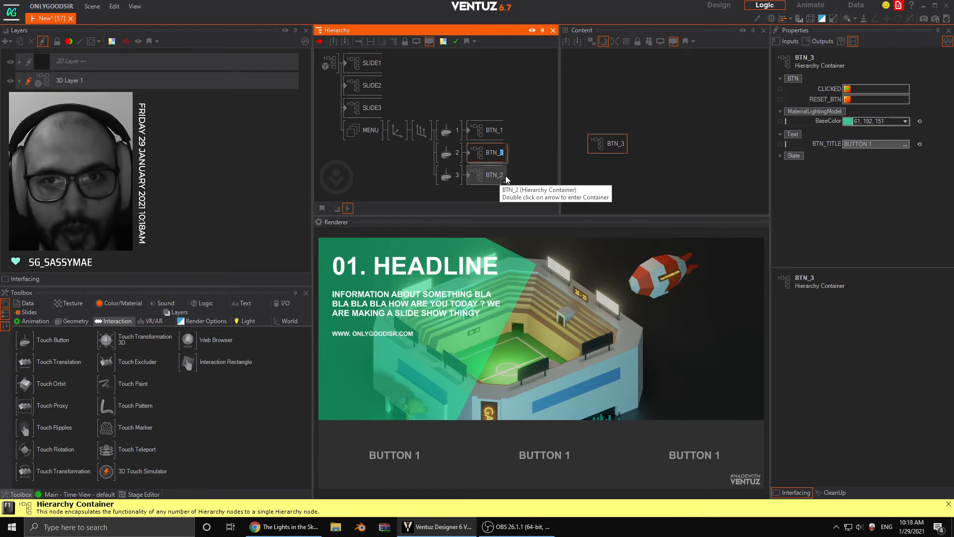
left_click(509, 180)
left_click(499, 175)
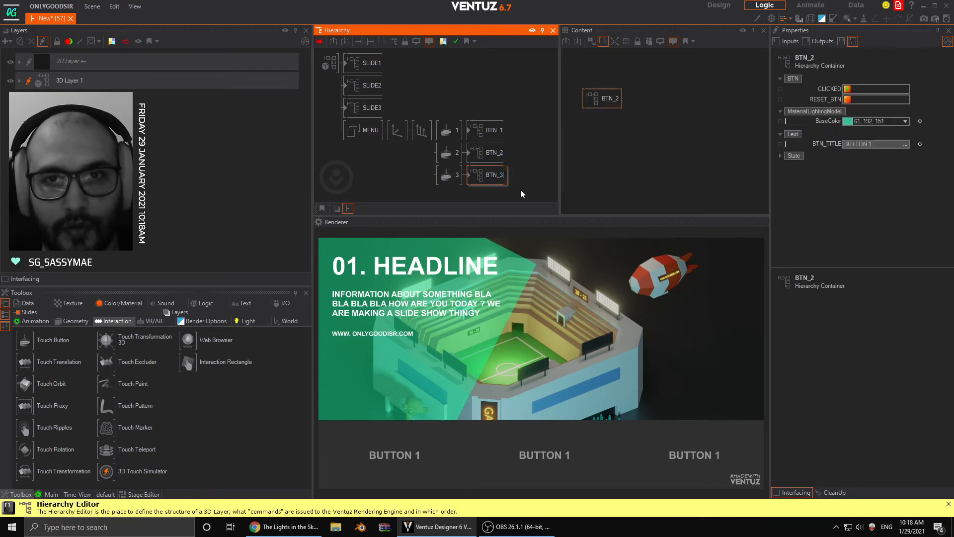
left_click(514, 186)
- Display all three Touch Buttons with their containers in the Content Editor and align BTN_2 and BTN_3 beside their matching Touch Buttons
left_click(455, 155)
left_click(475, 153, "ctrl")
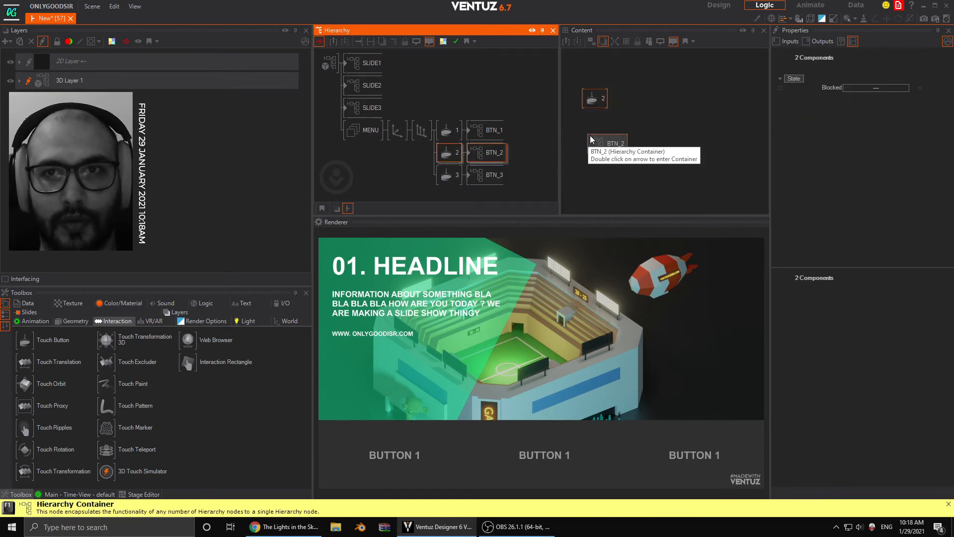
left_click(449, 175, "ctrl")
left_click(490, 175, "ctrl")
left_click(449, 130, "ctrl")
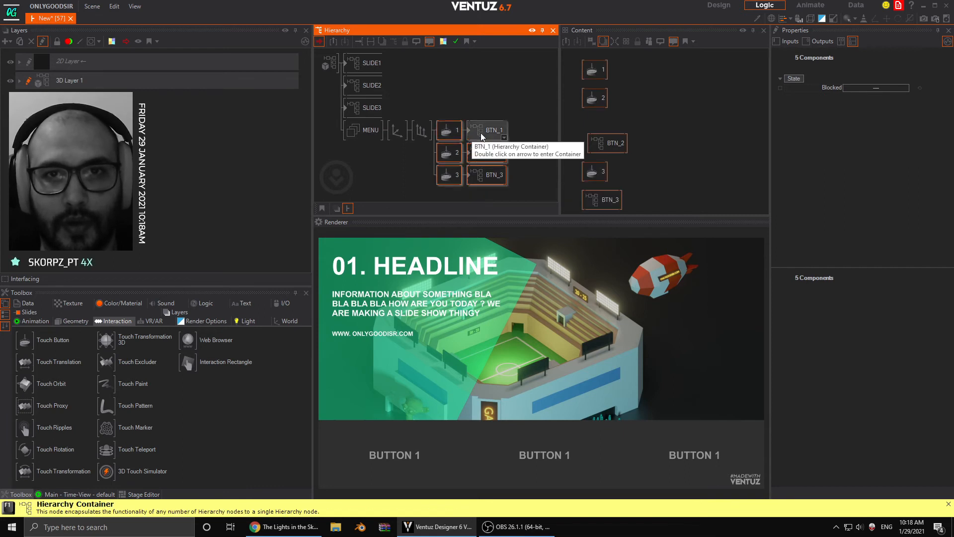
left_click(481, 132, "ctrl")
left_click(608, 144)
left_click_drag(607, 143, 635, 97)
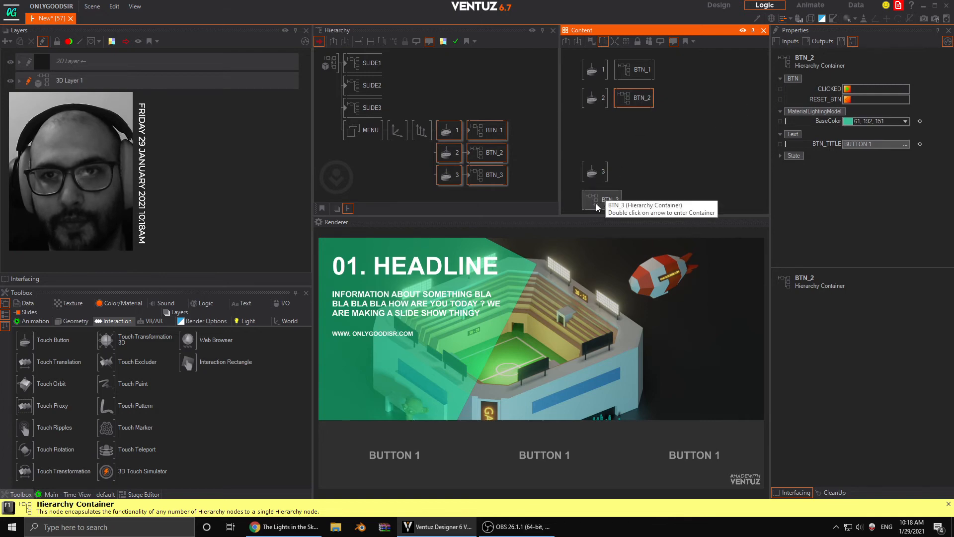
left_click_drag(596, 171, 597, 156)
left_click_drag(603, 201, 635, 127)
left_click(652, 166)
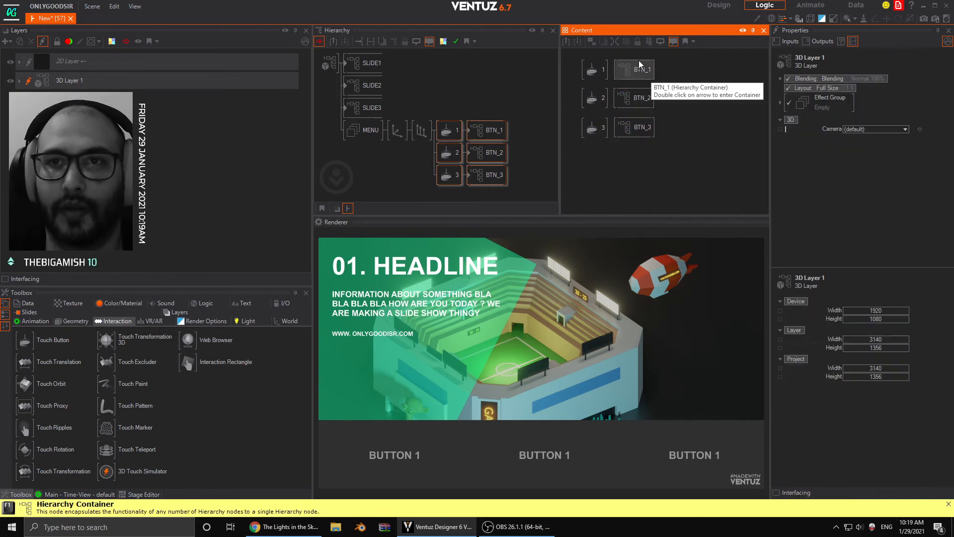
- Group each Touch Button with its container in the Content Editor and move the three containers farther away from the Touch Buttons
left_click_drag(661, 81, 581, 59)
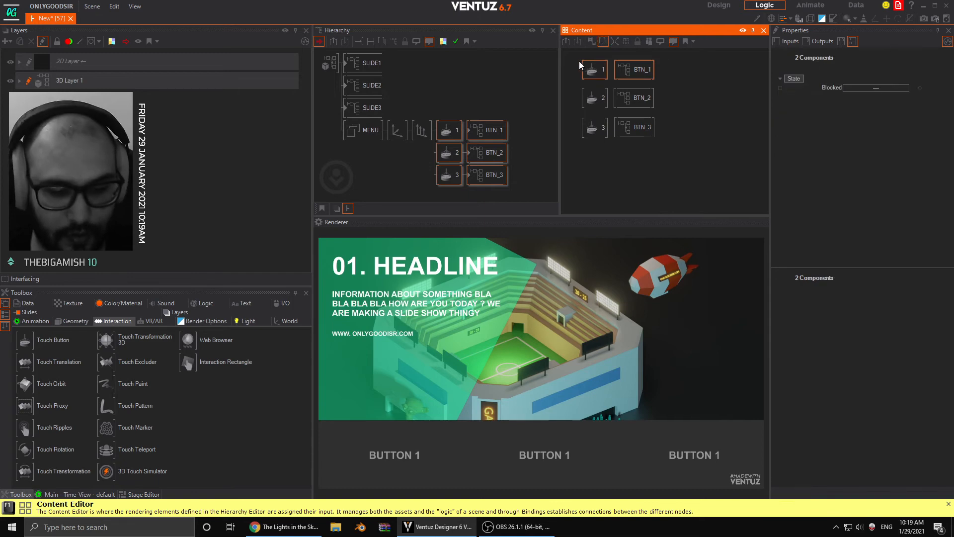
left_click_drag(663, 112, 610, 105)
left_click(700, 147)
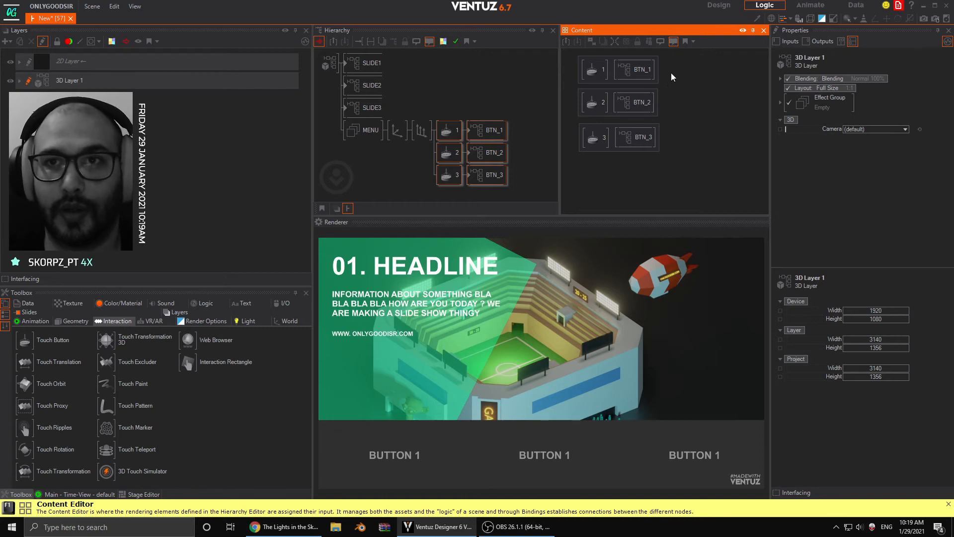
left_click_drag(671, 73, 644, 141)
left_click_drag(646, 108, 658, 109)
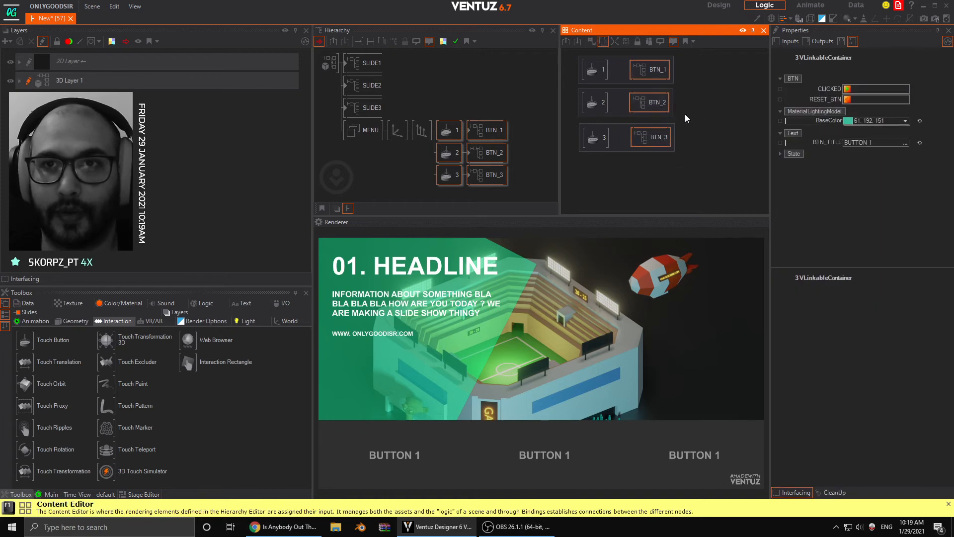
left_click(696, 76)
- Bind the CLICKED methods of BTN_1, BTN_2 and BTN_3 to Touch Buttons 1, 2 and 3 respectively
left_click(655, 70)
left_click_drag(830, 87, 596, 71)
left_click(641, 88)
left_click(649, 107)
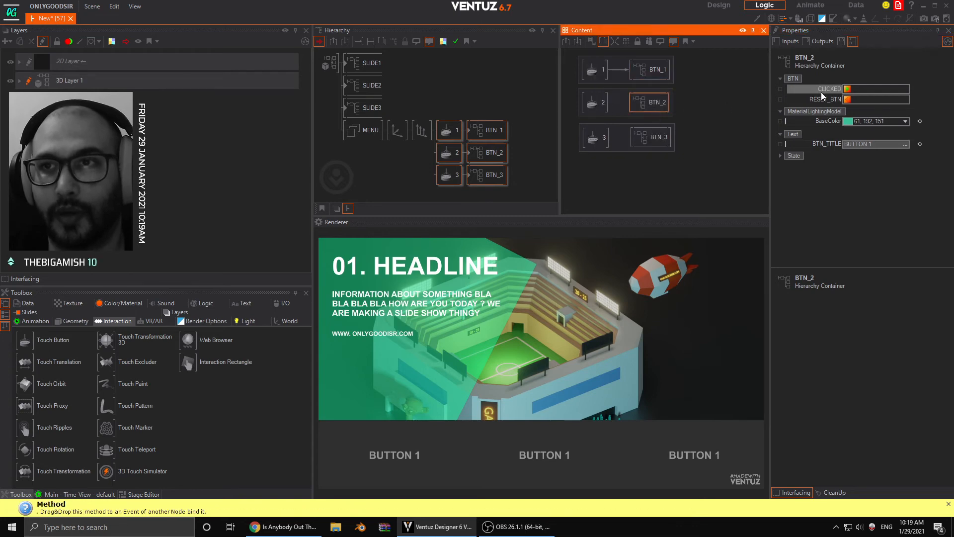
left_click_drag(830, 89, 601, 104)
left_click(619, 119)
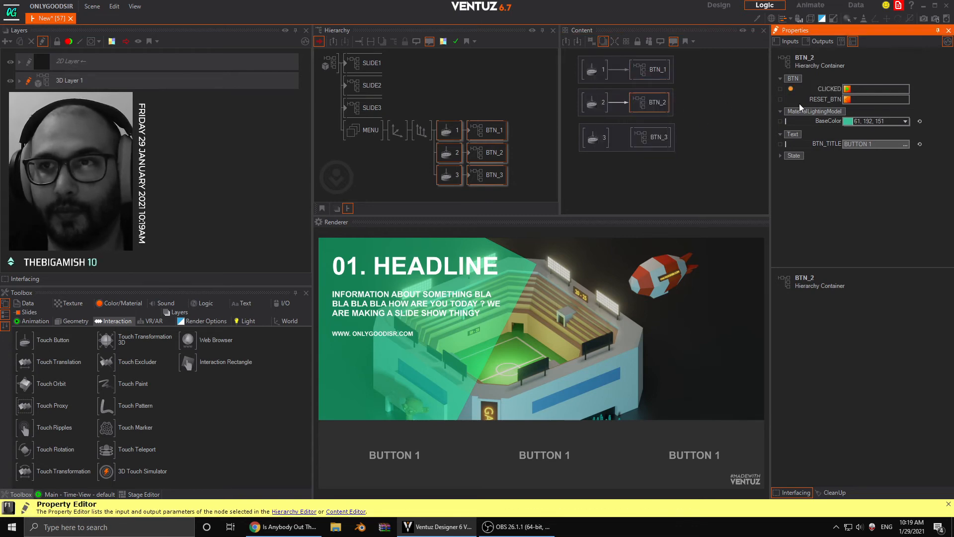
left_click(651, 135)
left_click_drag(830, 88, 755, 104)
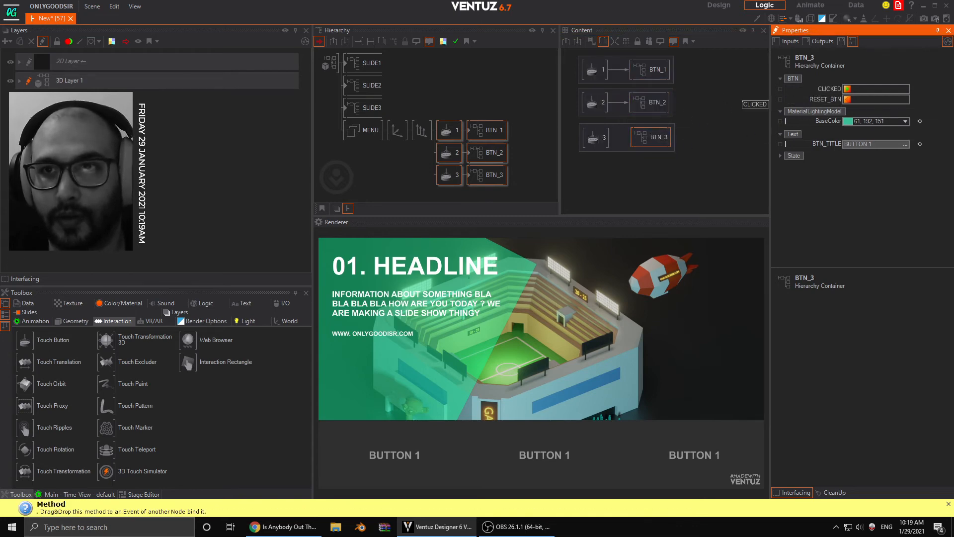
left_click_drag(602, 139, 601, 139)
left_click(638, 155)
left_click(689, 159)
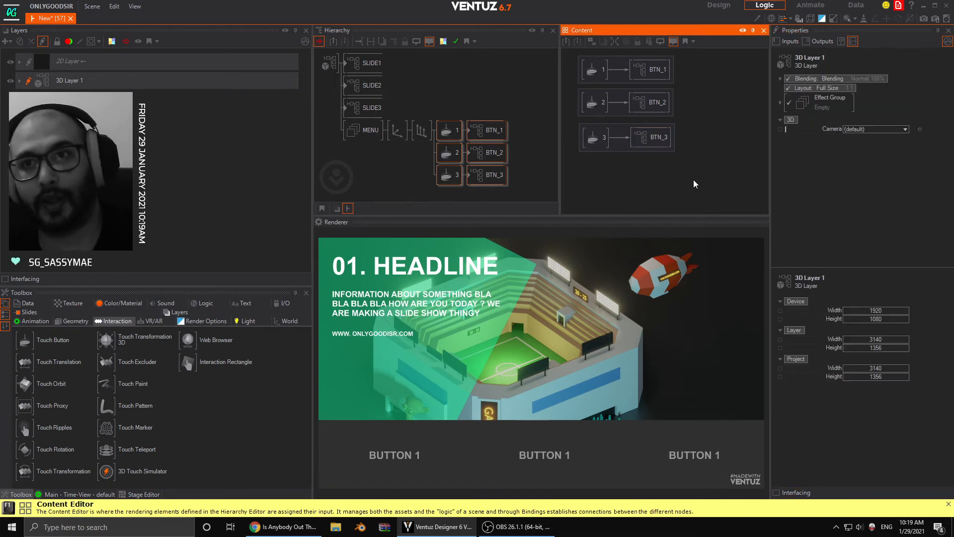
- Bind the RESET_BTN methods of BTN_2 and BTN_3 to Touch Button 1
left_click(663, 107)
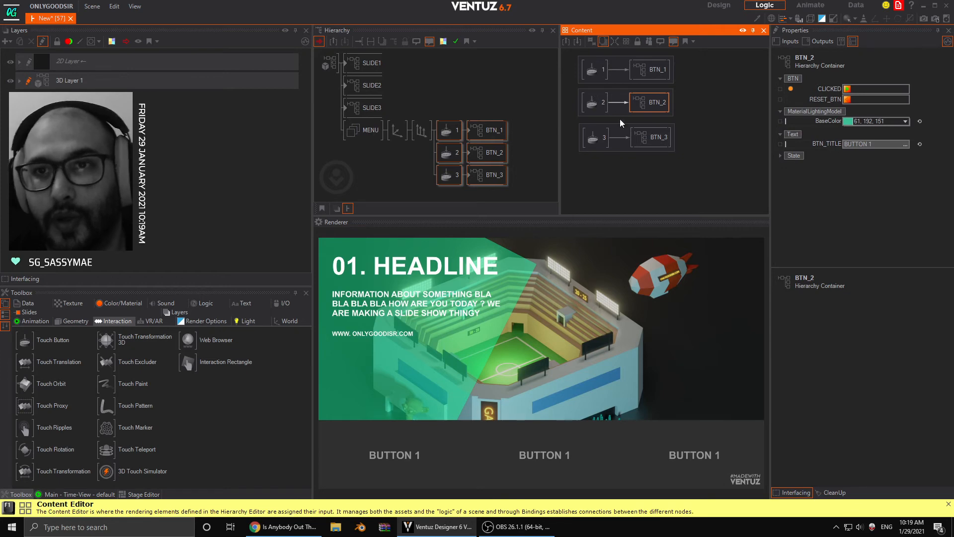
left_click_drag(822, 98, 599, 75)
left_click(627, 87)
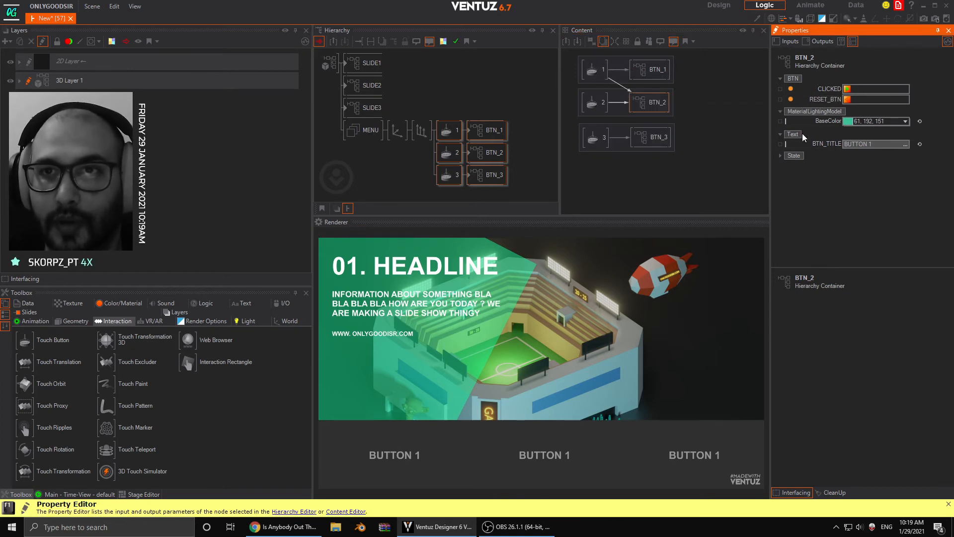
left_click(664, 143)
left_click_drag(822, 99, 603, 74)
left_click(637, 86)
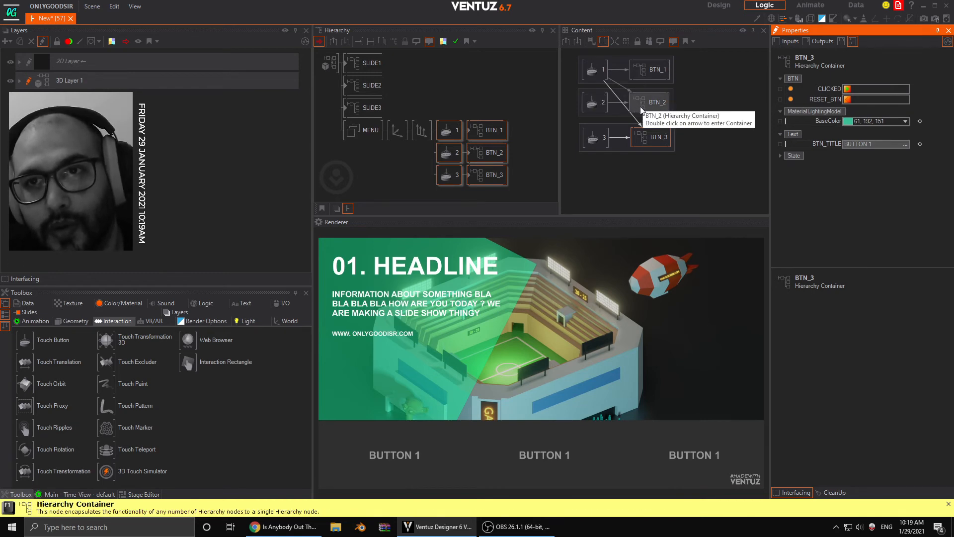
- Review the bindings from Touch Button 1 to the three button containers, keeping BTN_2 in line with the others
left_click(651, 76)
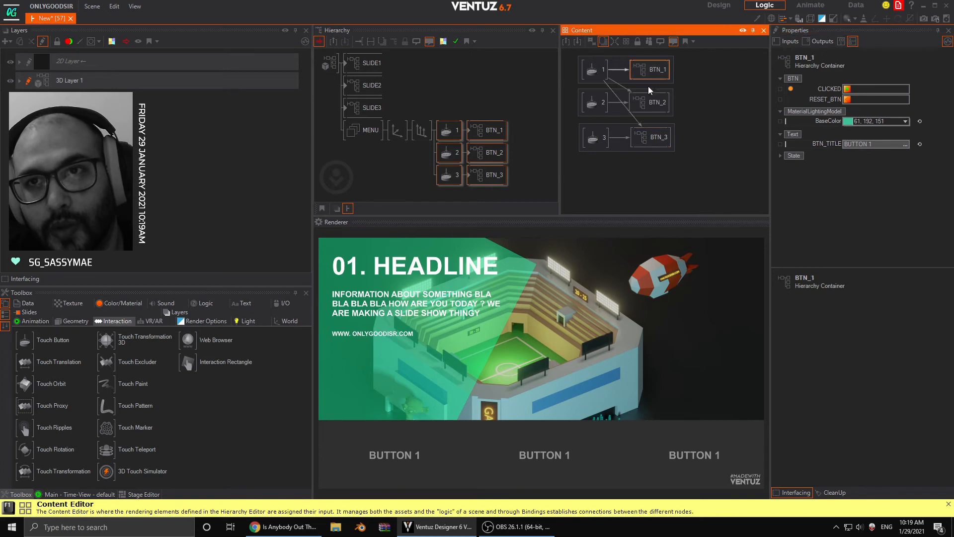
left_click(645, 104)
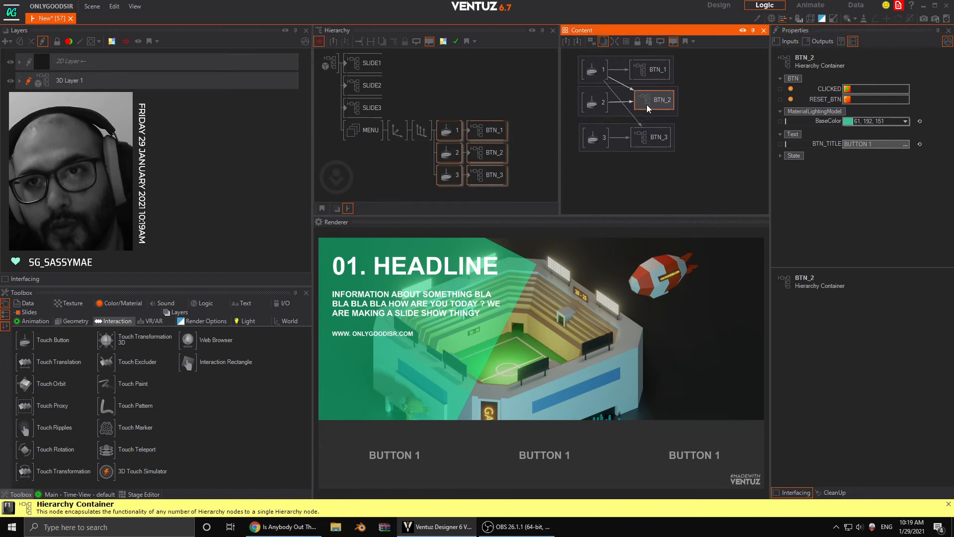
left_click_drag(645, 107, 657, 103)
left_click(686, 105)
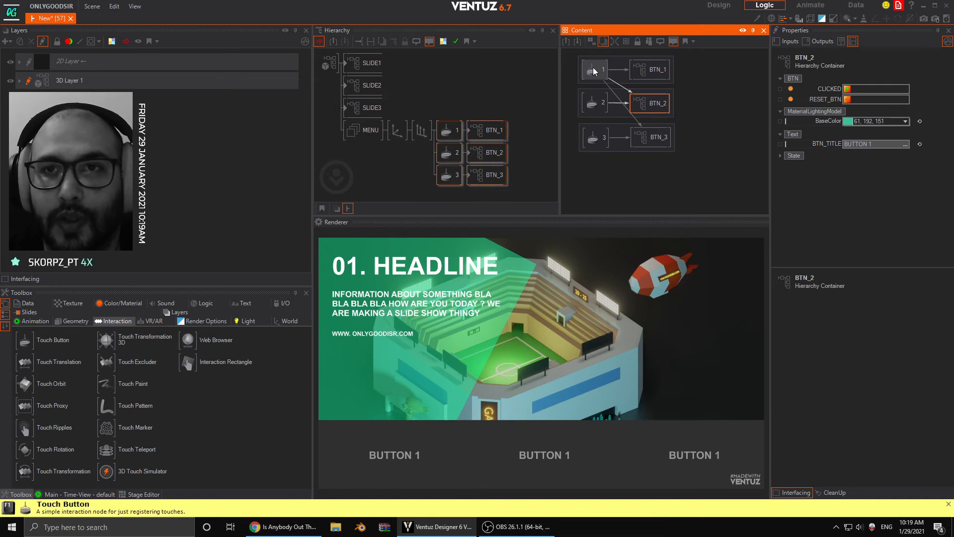
left_click(705, 77)
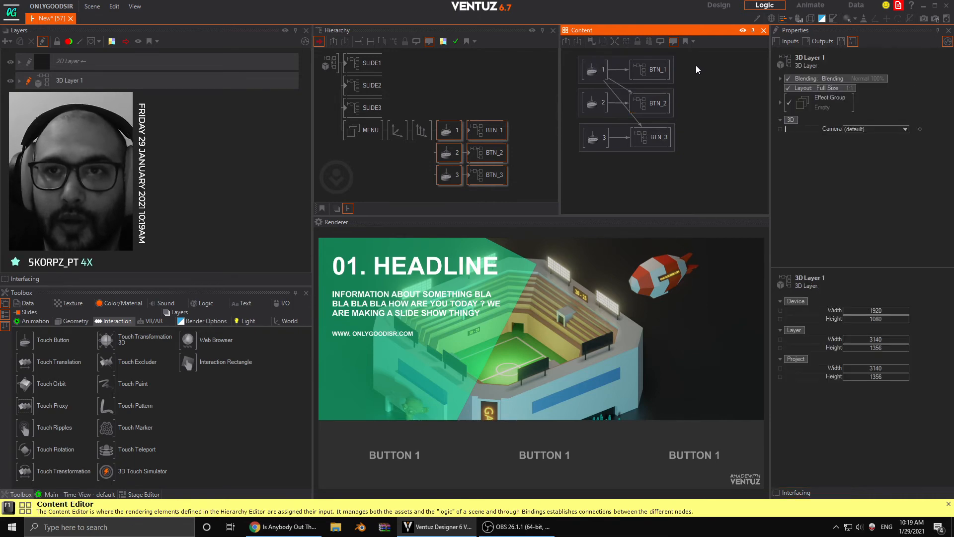
left_click(648, 109)
left_click(689, 87)
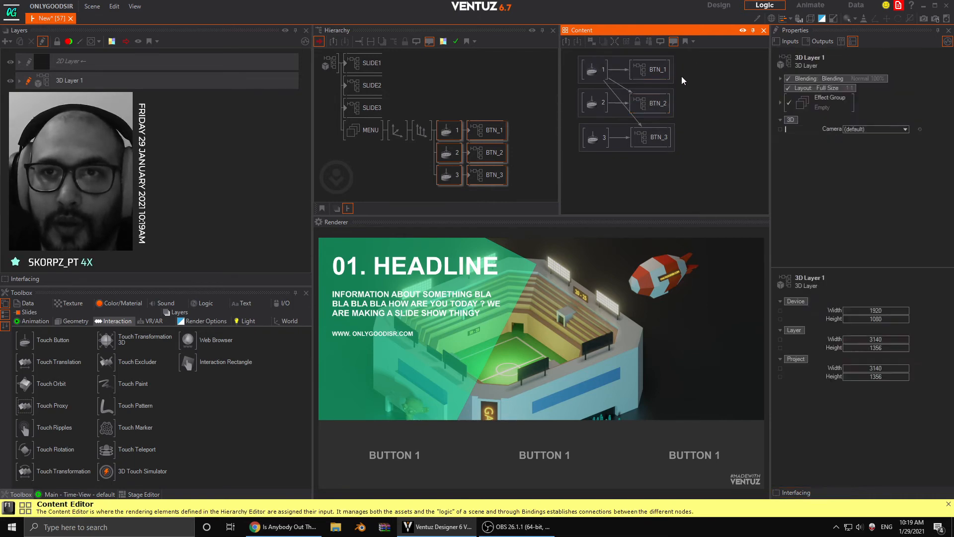
- Bind the RESET_BTN methods of BTN_1 and BTN_3 to the SingleTap event of Touch Button 2
left_click(667, 76)
left_click(652, 139, "ctrl")
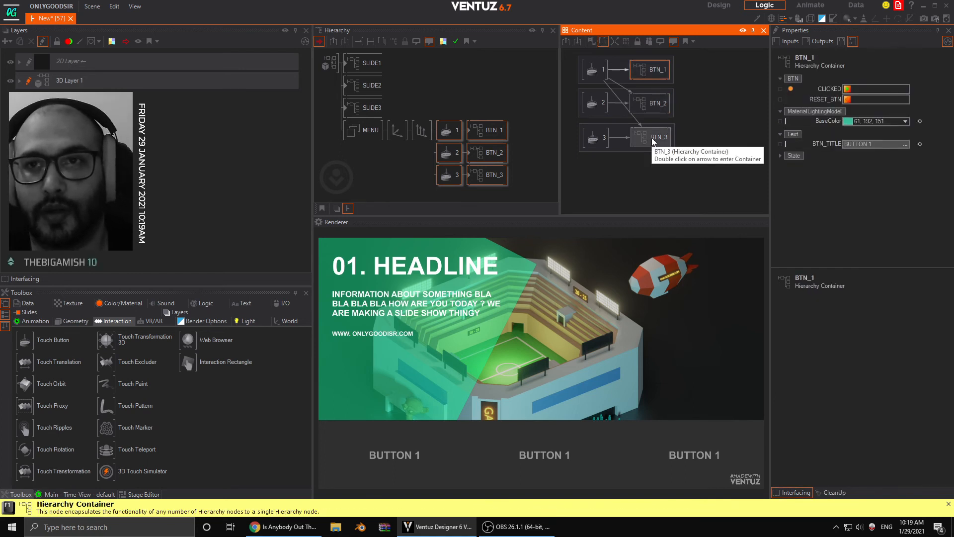
left_click_drag(822, 101, 601, 107)
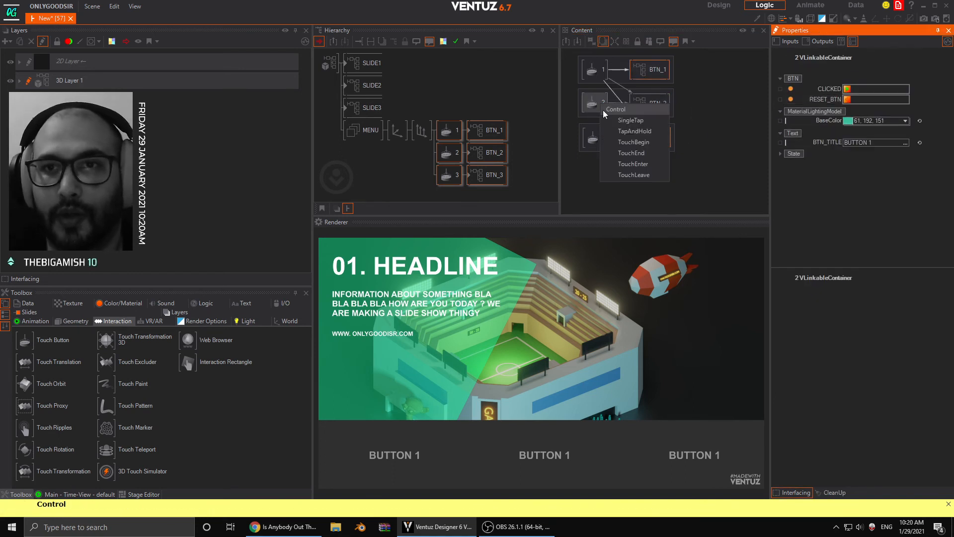
left_click(629, 124)
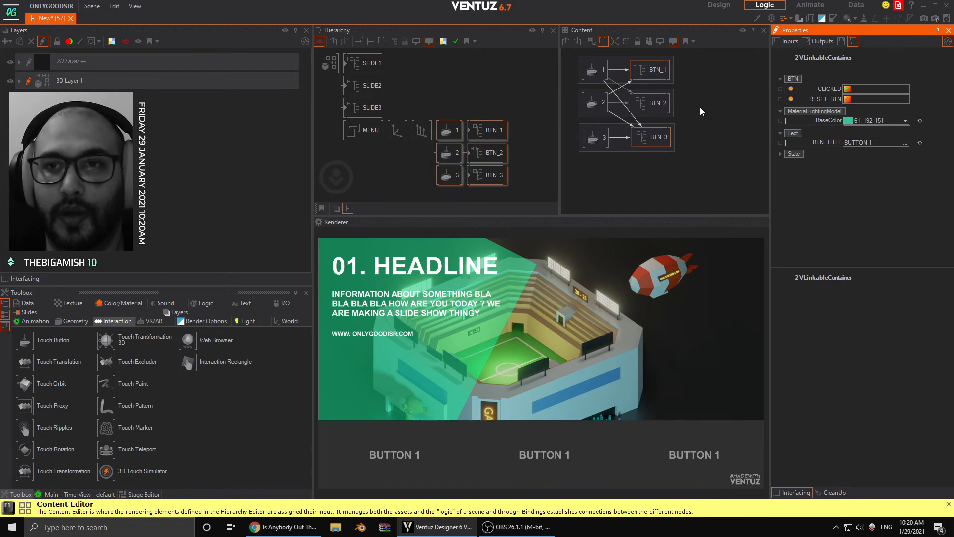
- Try to bind BTN_3's RESET_BTN method again to the SingleTap events of Touch Buttons 2 and 1
left_click(654, 139)
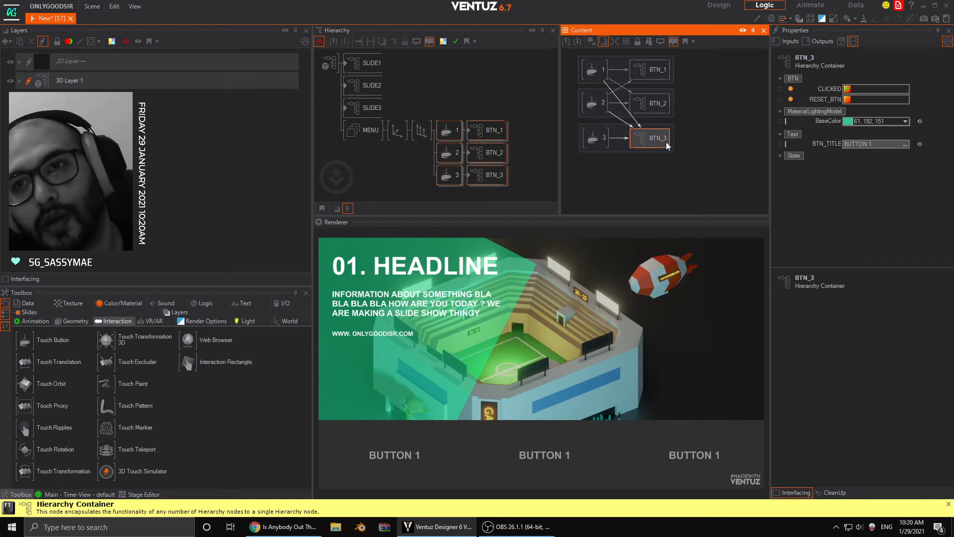
left_click_drag(827, 99, 602, 104)
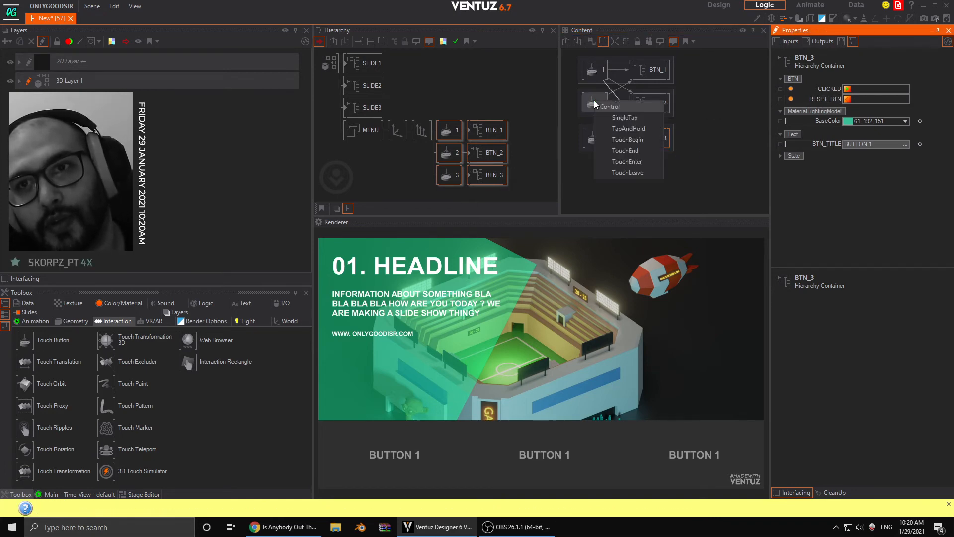
left_click(625, 118)
left_click(553, 271)
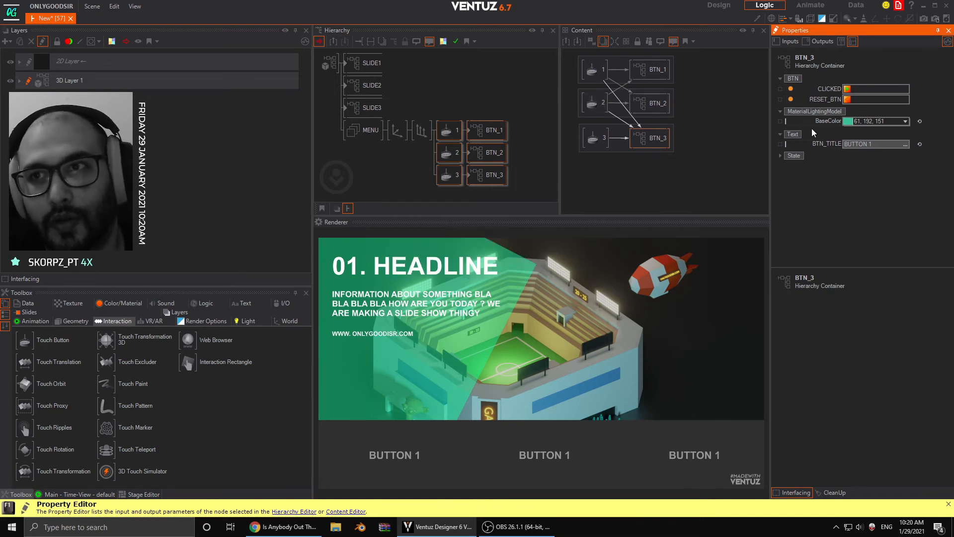
left_click_drag(597, 70, 598, 70)
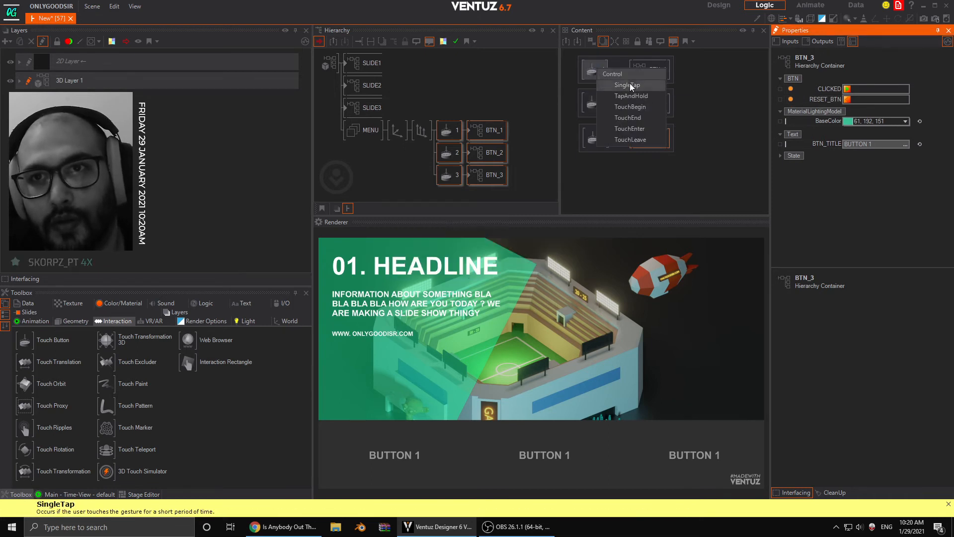
left_click(630, 82)
left_click(541, 270)
left_click(688, 80)
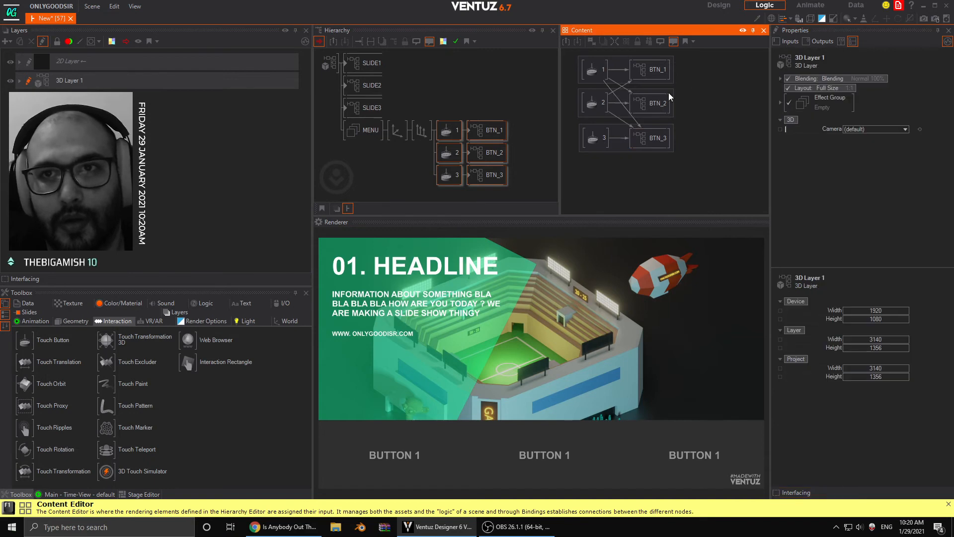
- Test the three menu buttons in the rendered scene, checking which ones reset when the others are triggered
left_click(536, 457)
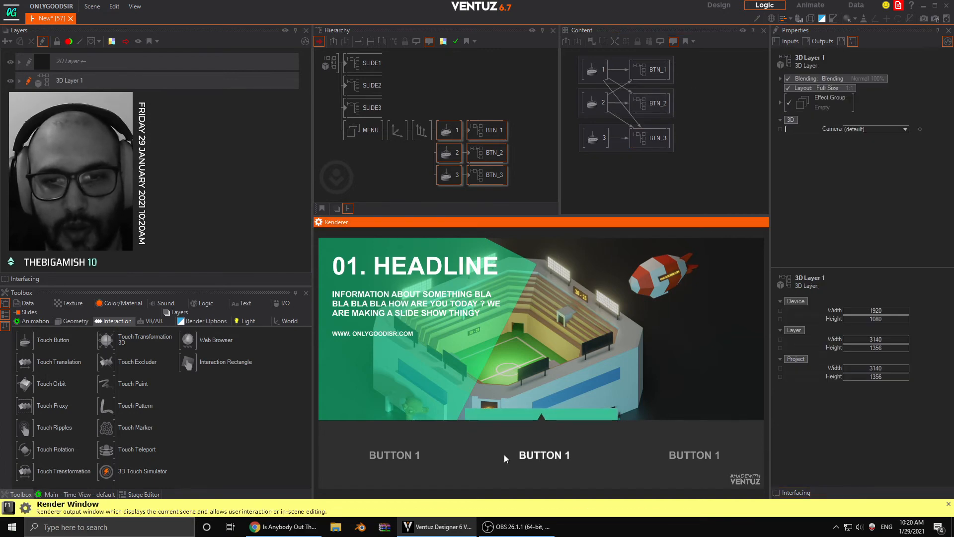
left_click(666, 439)
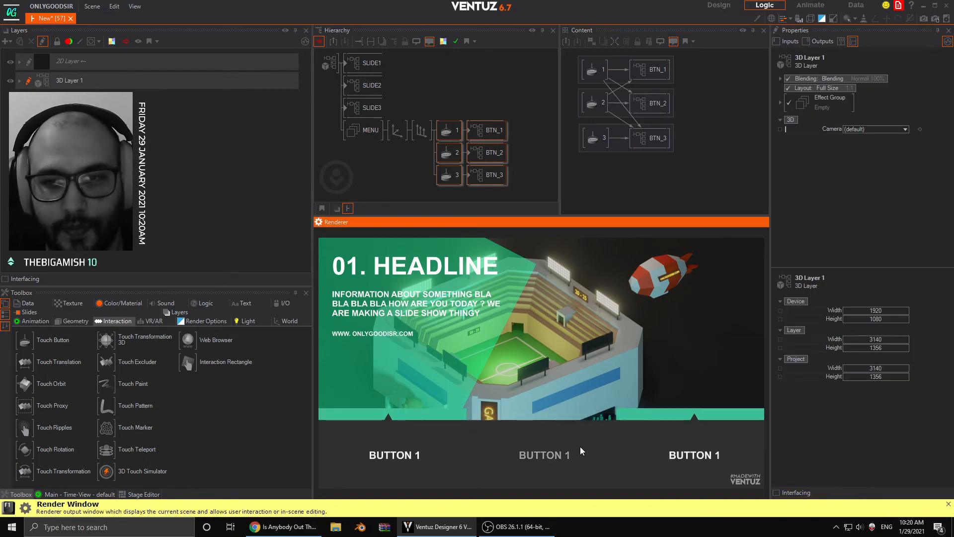
left_click(540, 451)
left_click(392, 458)
left_click(535, 452)
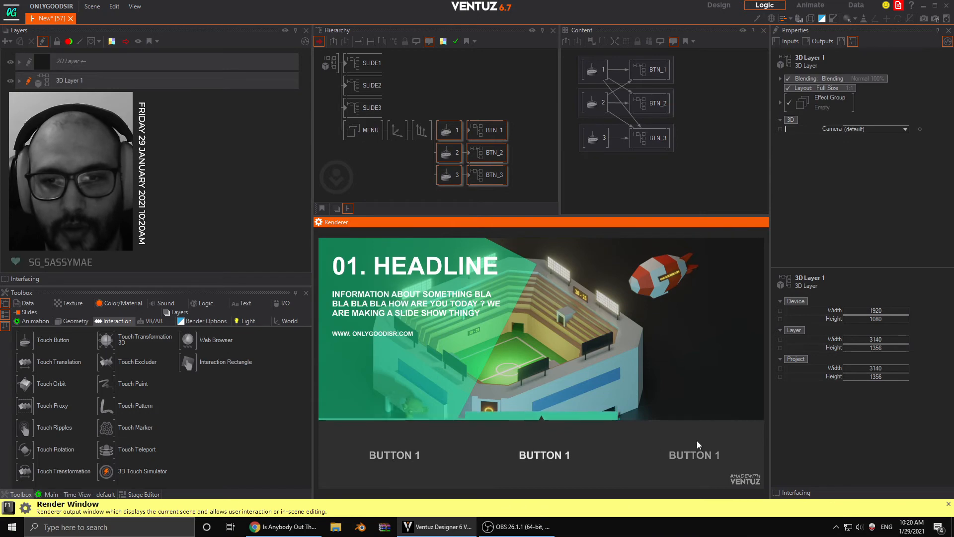
left_click(697, 441)
left_click(550, 450)
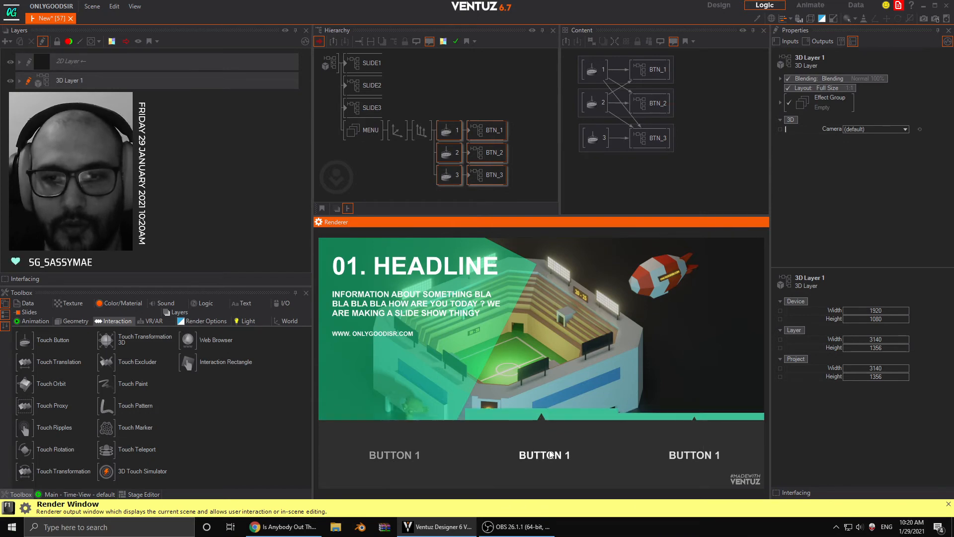
left_click(660, 447)
left_click(695, 99)
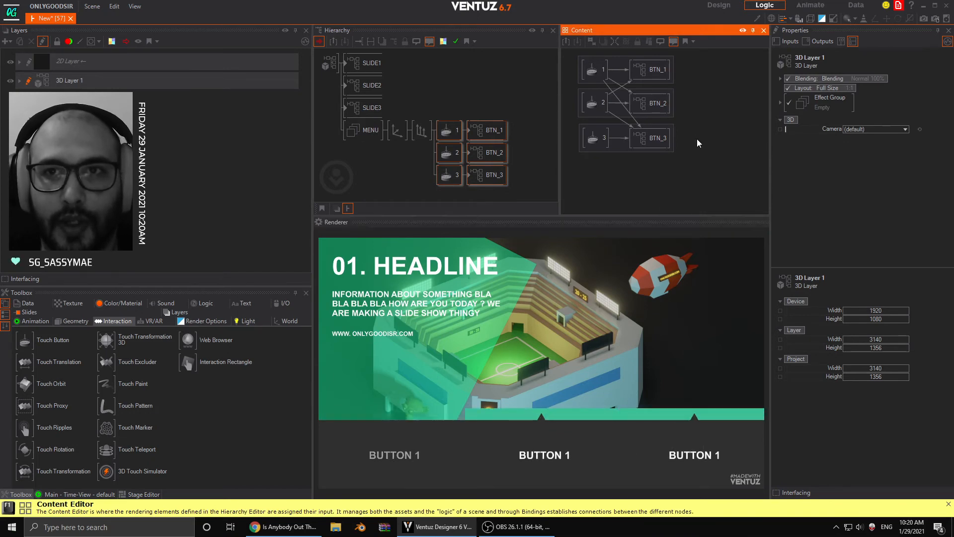
left_click(643, 451)
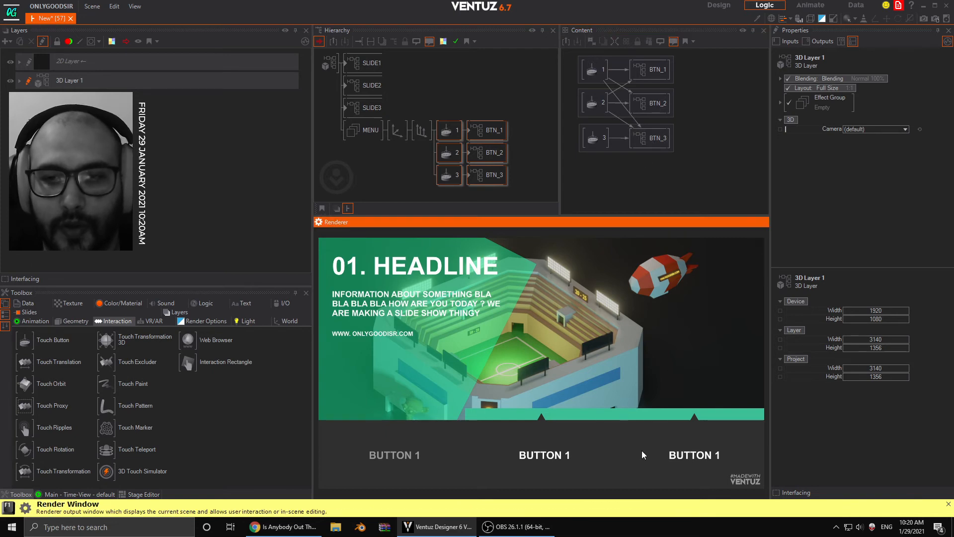
left_click(544, 462)
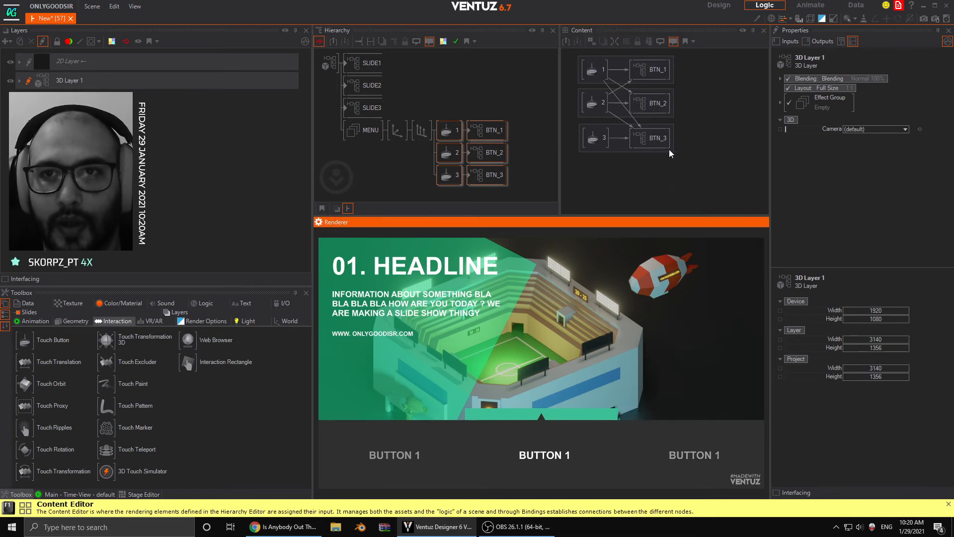
- Bind the RESET_BTN methods of BTN_1 and BTN_2 to the SingleTap event of Touch Button 3
left_click(653, 105)
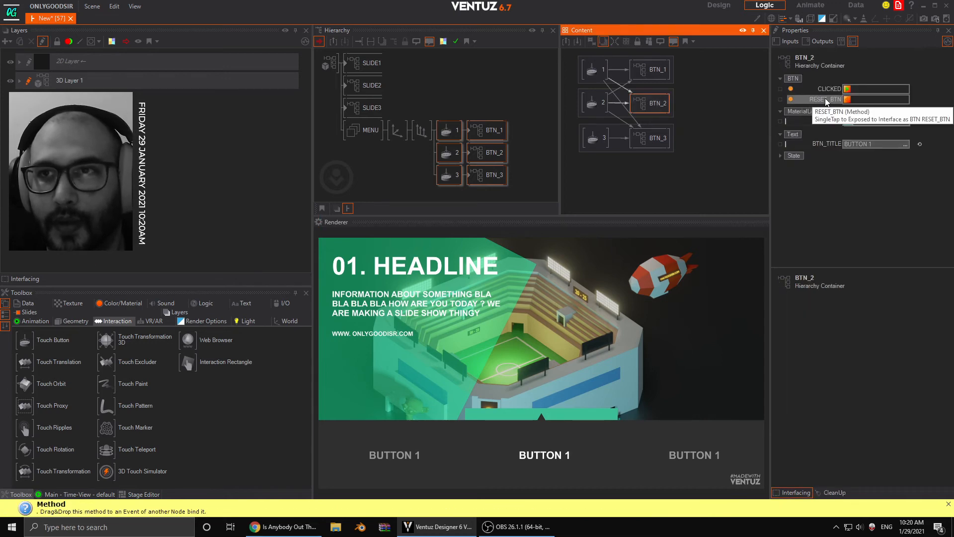
left_click_drag(825, 99, 613, 175)
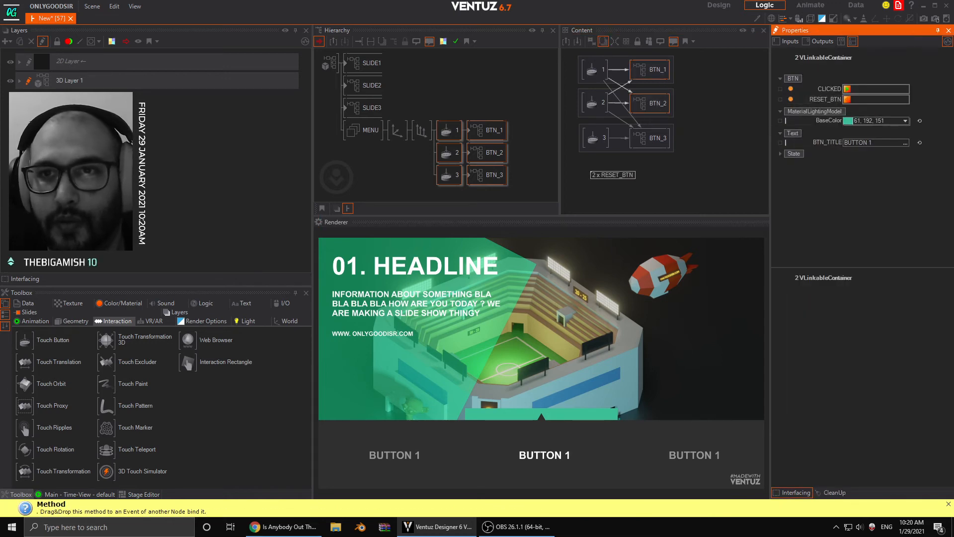
left_click_drag(599, 140, 600, 141)
left_click(629, 154)
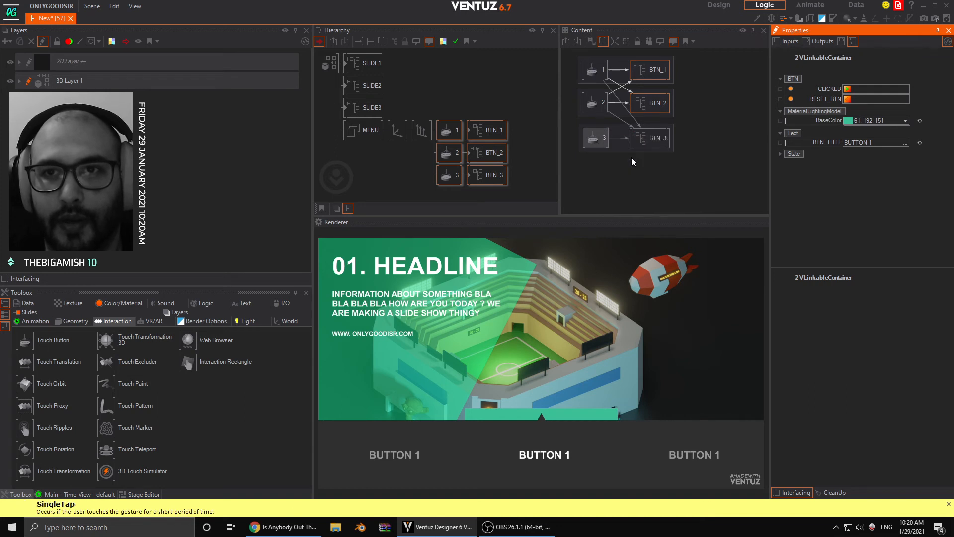
- Trigger the three menu buttons in varying order in the rendered scene to check that each resets the other two
left_click(632, 461)
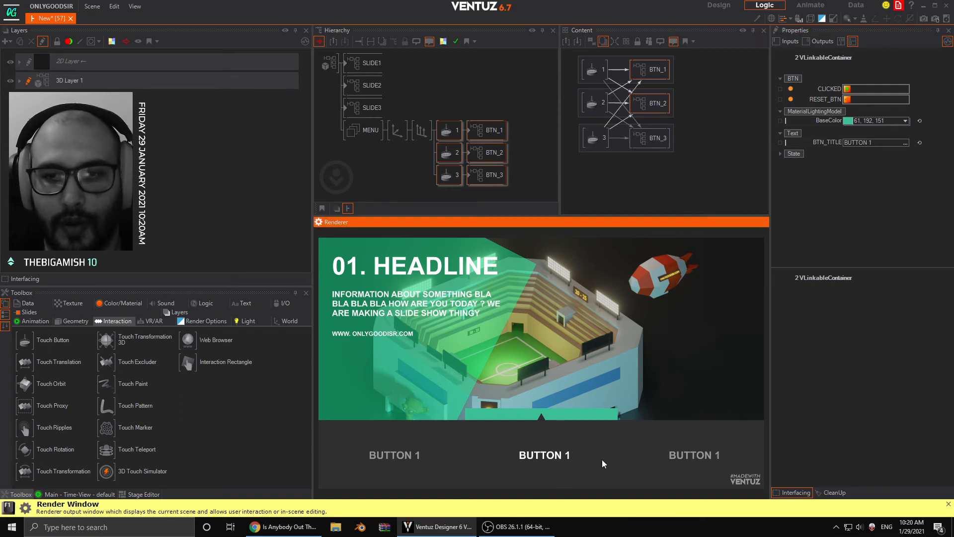
left_click(652, 448)
left_click(556, 457)
left_click(413, 455)
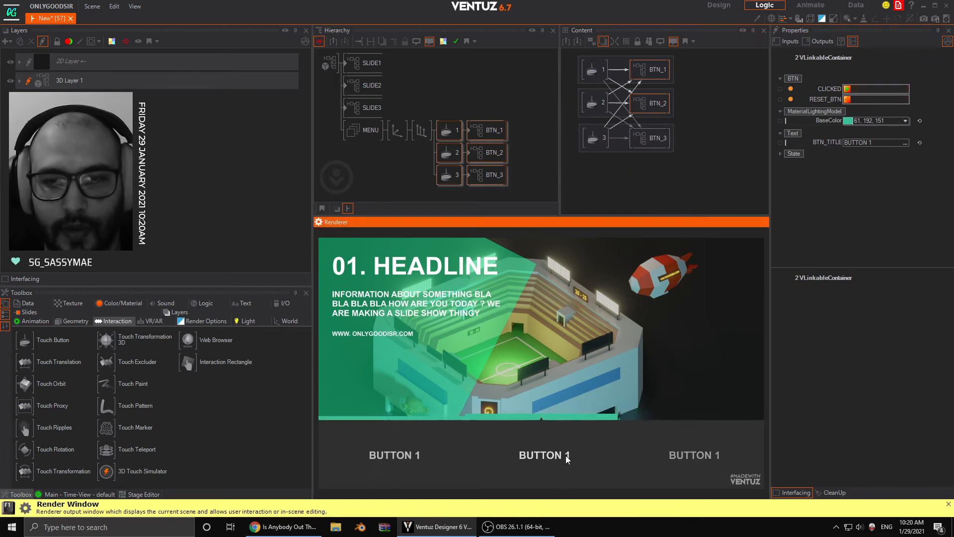
left_click(618, 454)
left_click(567, 453)
left_click(397, 455)
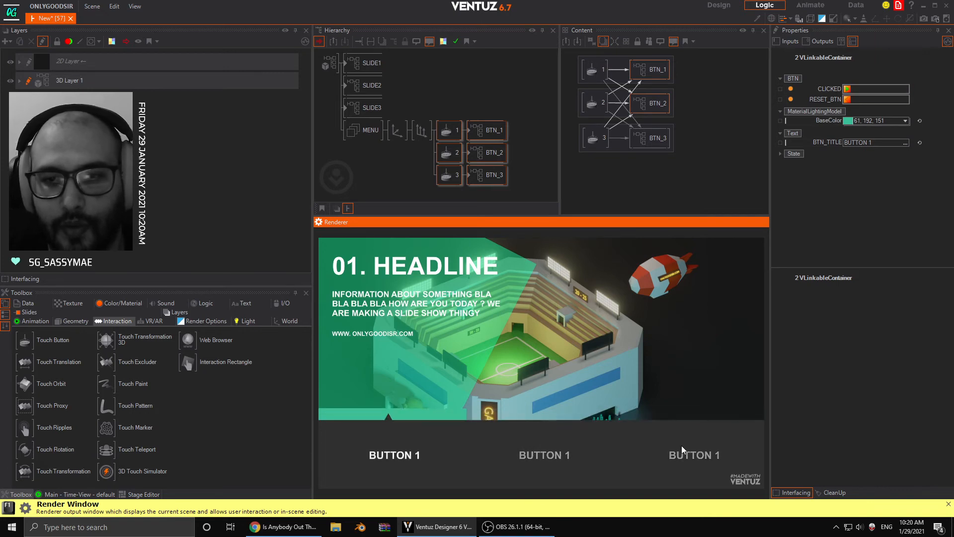
left_click(682, 447)
left_click(561, 451)
left_click(389, 448)
left_click(541, 454)
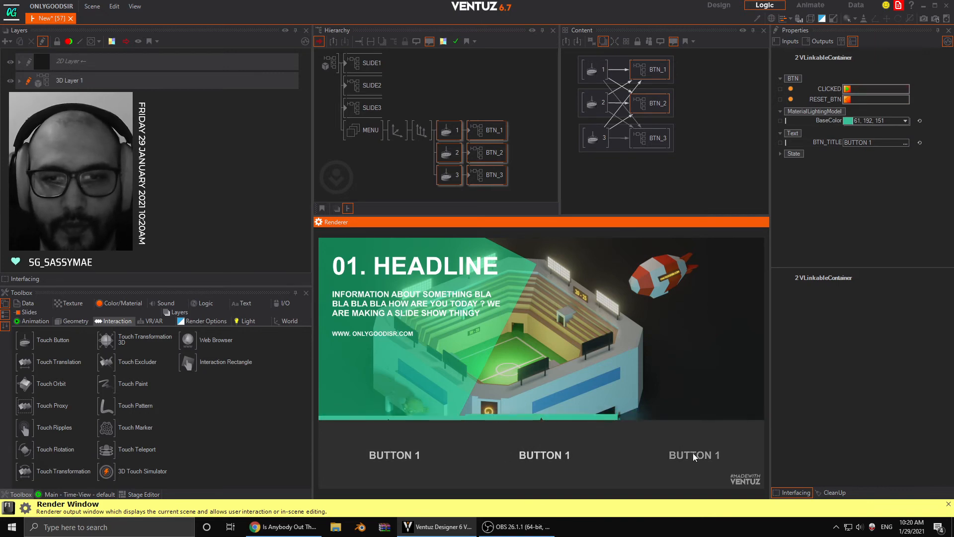
left_click(693, 453)
left_click(567, 454)
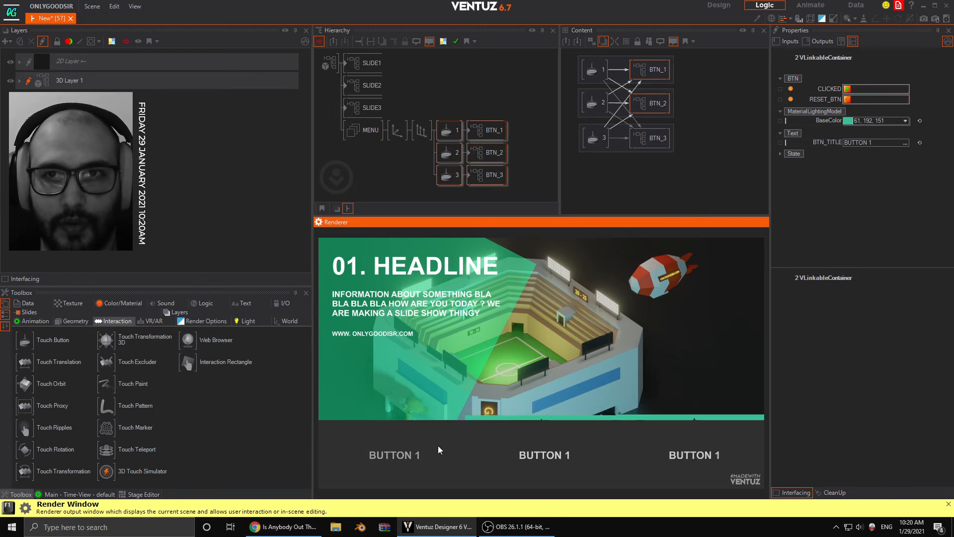
- Move all three Touch Button and container groups aside together in the Content Editor to free space for the slides
left_click(694, 121)
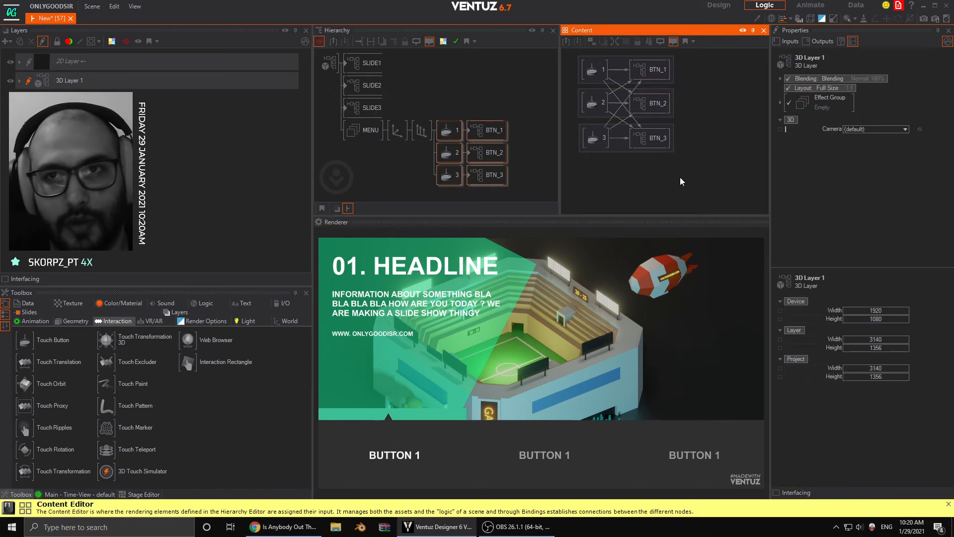
left_click_drag(567, 53, 567, 52)
left_click_drag(646, 73, 723, 90)
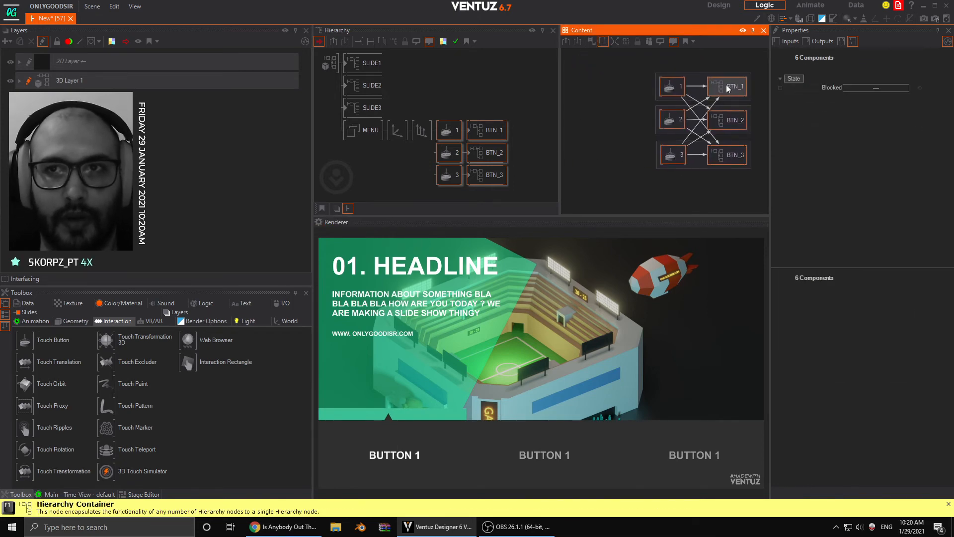
- Add the SLIDE1, SLIDE2 and SLIDE3 containers from the hierarchy to the Content Editor
left_click(361, 68)
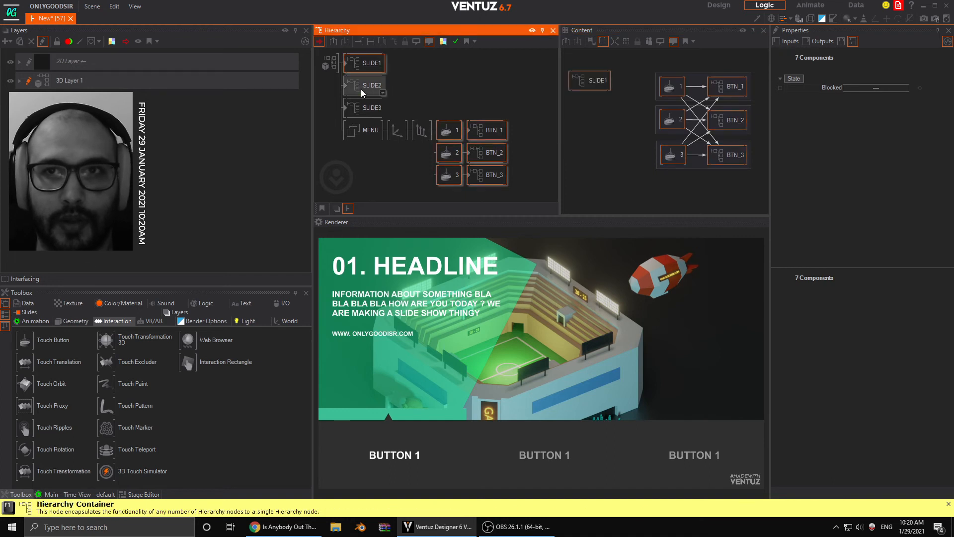
left_click(362, 93, "ctrl")
left_click(366, 105, "ctrl")
left_click(622, 160)
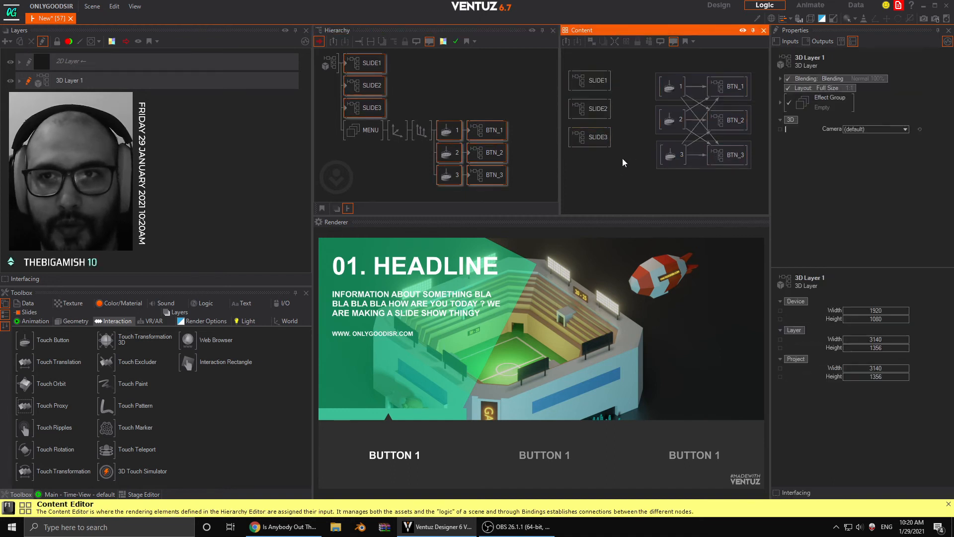
- Arrange the SLIDE1, SLIDE2 and SLIDE3 nodes in a column, each beside its matching Touch Button
left_click_drag(625, 74, 597, 150)
left_click(636, 102)
left_click_drag(595, 91, 597, 85)
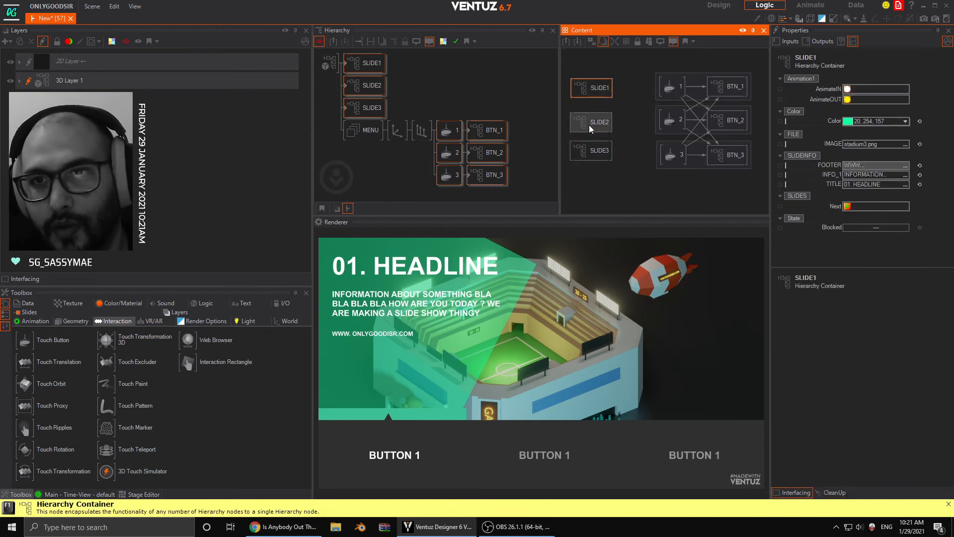
left_click_drag(590, 124, 590, 122)
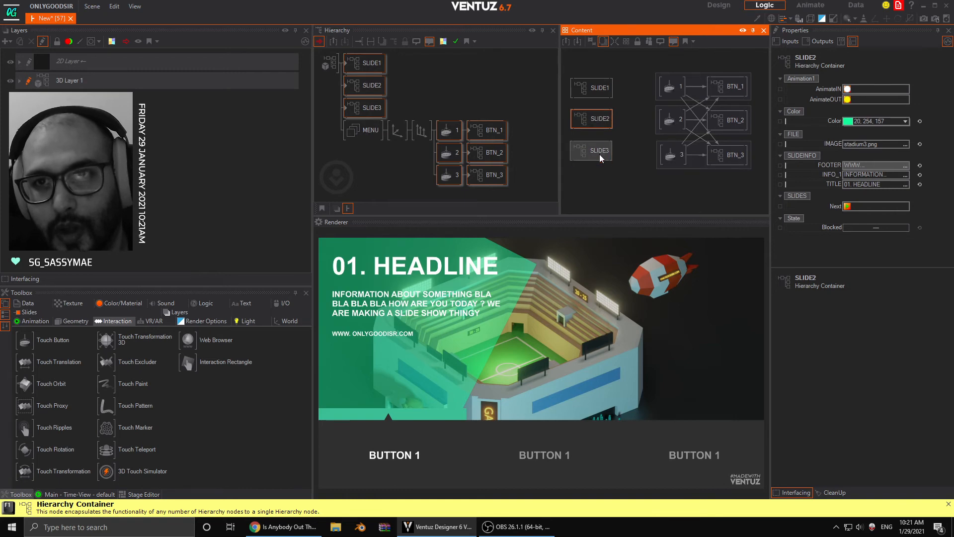
left_click(625, 197)
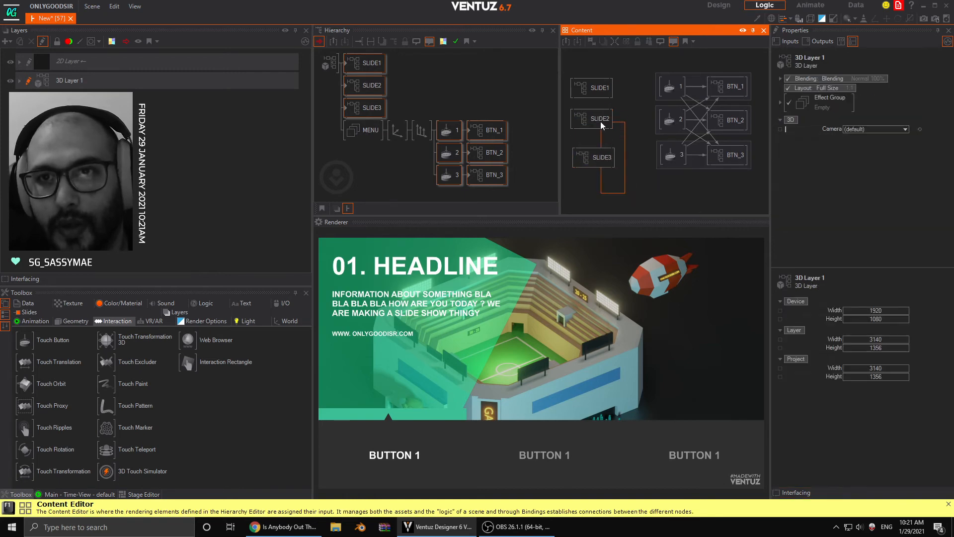
left_click_drag(616, 90, 601, 76)
- Bind the AnimateIN methods of SLIDE1, SLIDE2 and SLIDE3 to the SingleTap events of Touch Buttons 1, 2 and 3 respectively
left_click(604, 89)
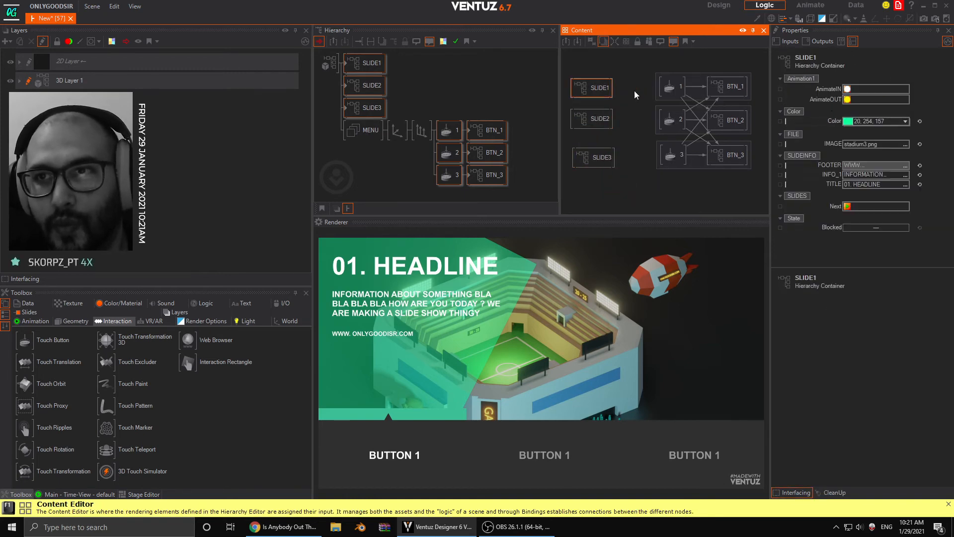
left_click_drag(826, 88, 667, 87)
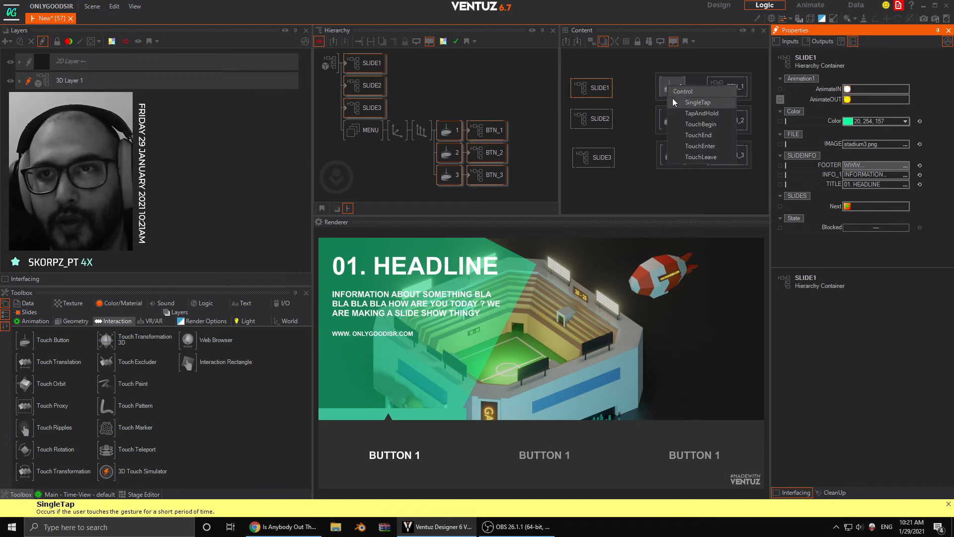
left_click(673, 101)
left_click(608, 119)
left_click_drag(818, 92, 666, 123)
left_click(698, 135)
left_click(597, 157)
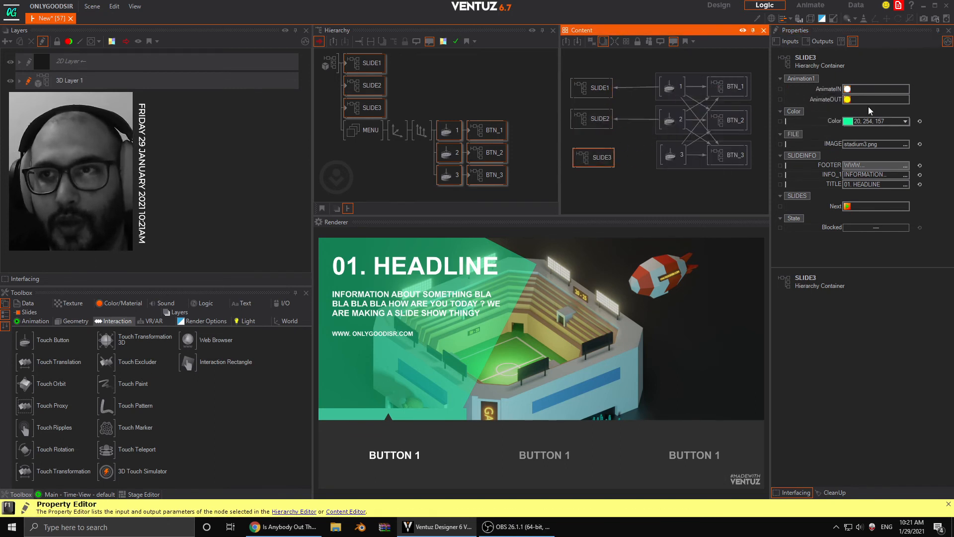
left_click_drag(673, 157, 672, 158)
left_click(691, 171)
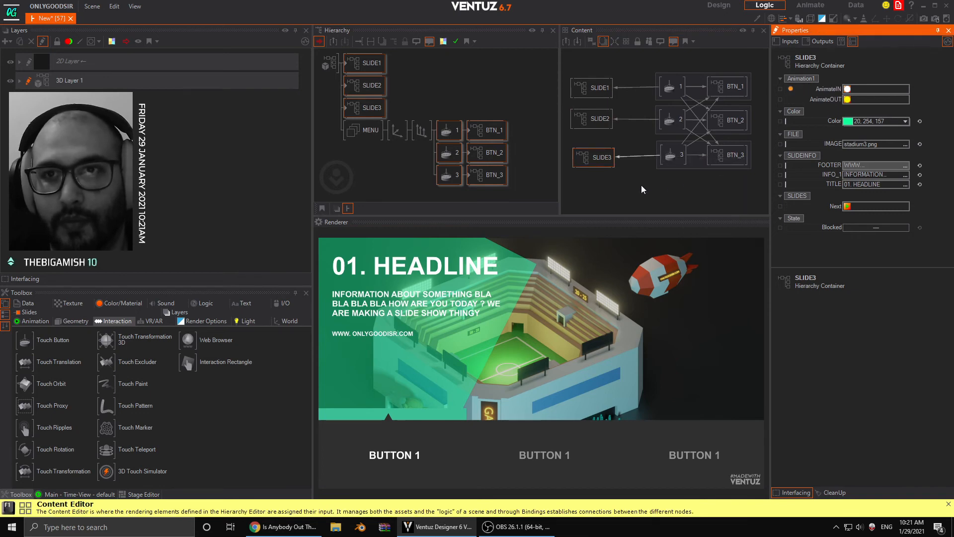
left_click(642, 184)
left_click(603, 162)
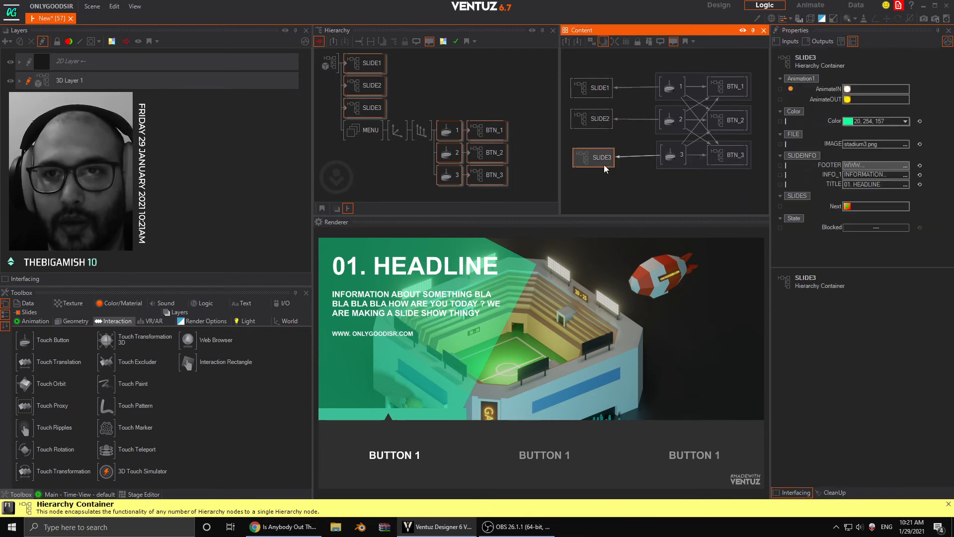
- Bind the AnimateOUT methods of SLIDE2 and SLIDE3 to the SingleTap event of Touch Button 1
left_click(595, 122, "ctrl")
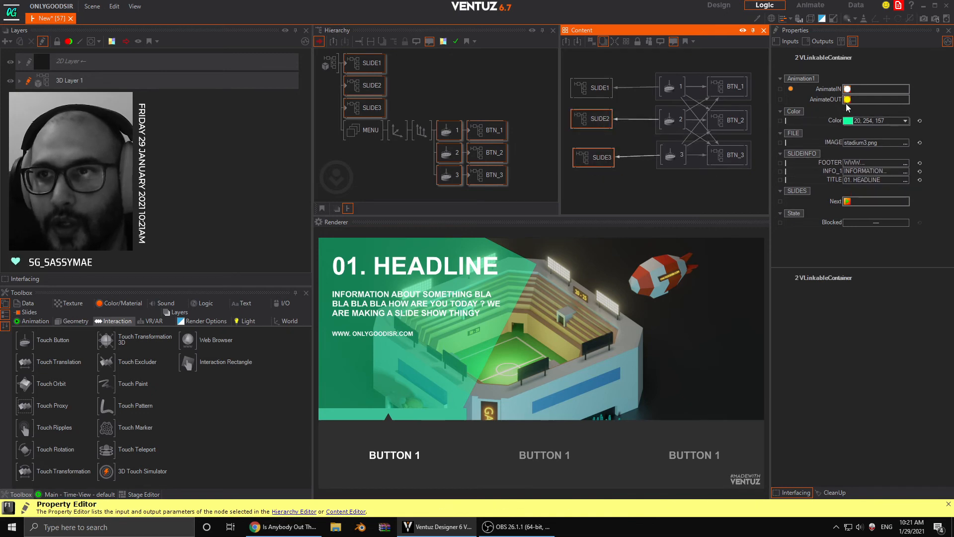
left_click_drag(831, 100, 680, 100)
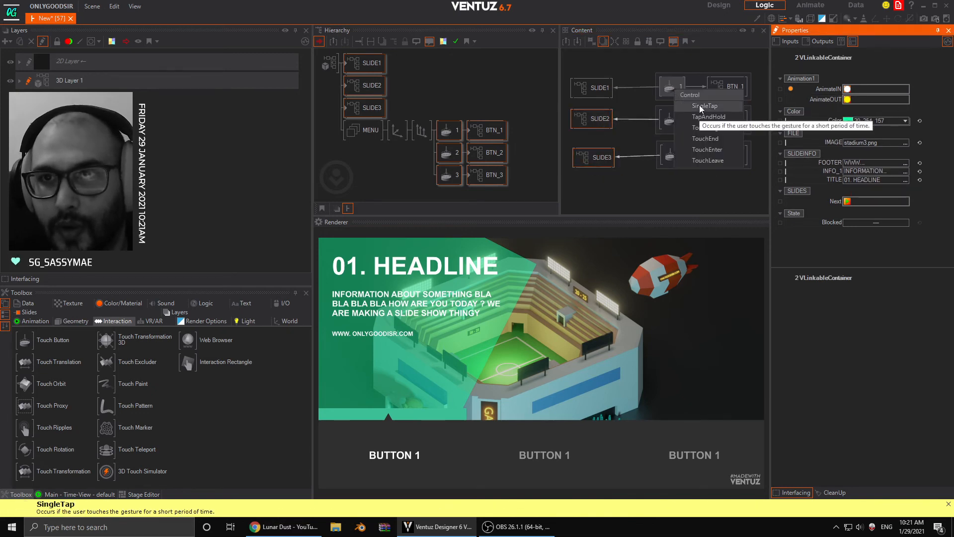
left_click(700, 106)
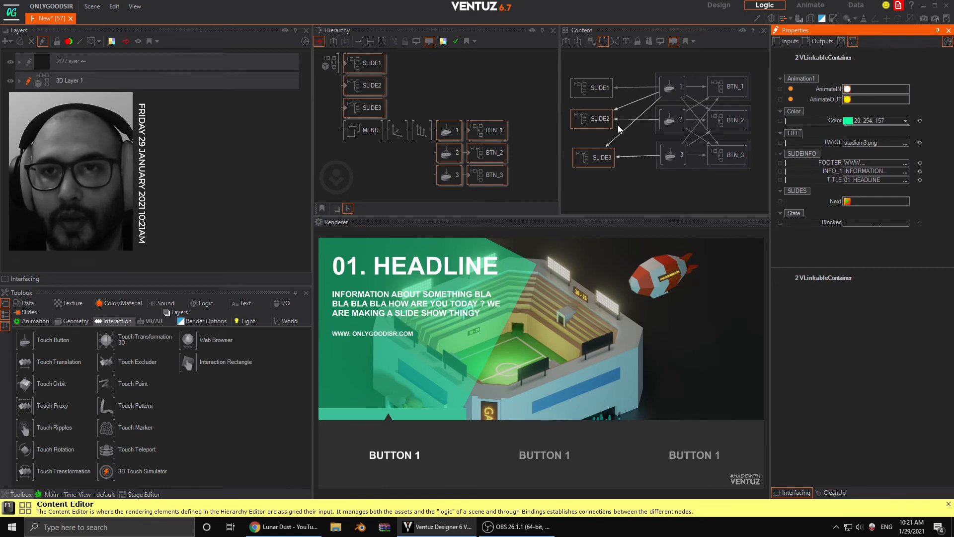
- Bind the AnimateOUT methods of SLIDE1 and SLIDE3 to the SingleTap event of Touch Button 2
left_click(588, 84)
left_click(595, 159, "ctrl")
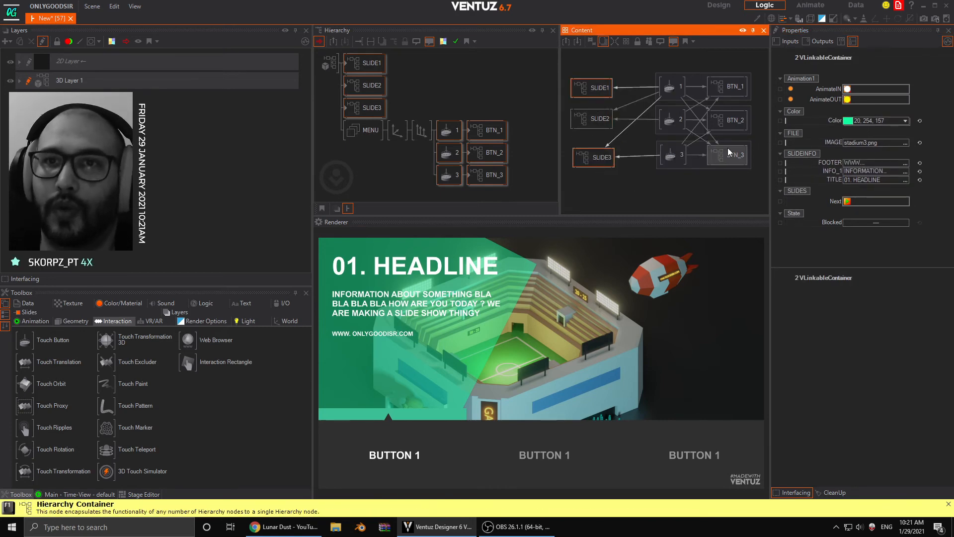
left_click_drag(825, 99, 670, 121)
left_click(700, 135)
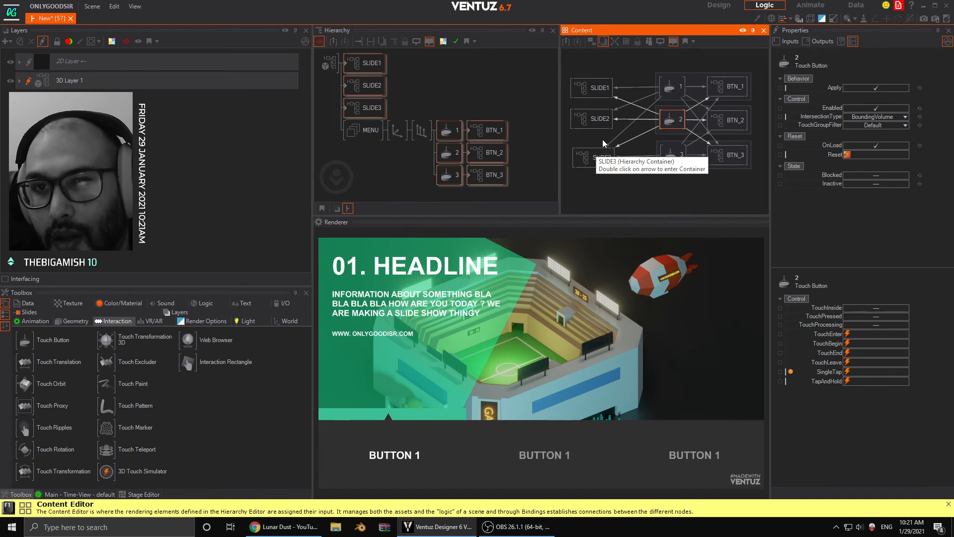
left_click(600, 158)
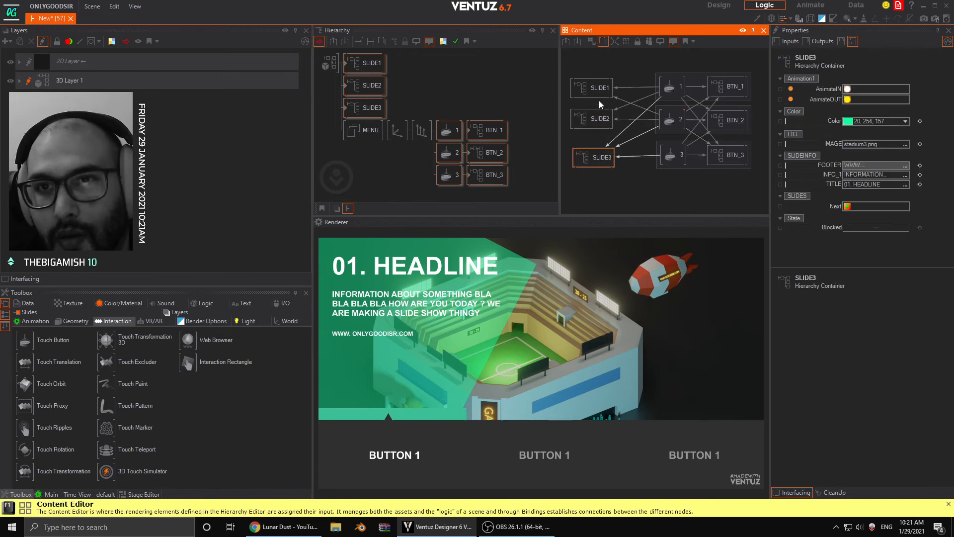
- Test the slide switching by tapping the three menu buttons in the rendered scene
left_click(443, 459)
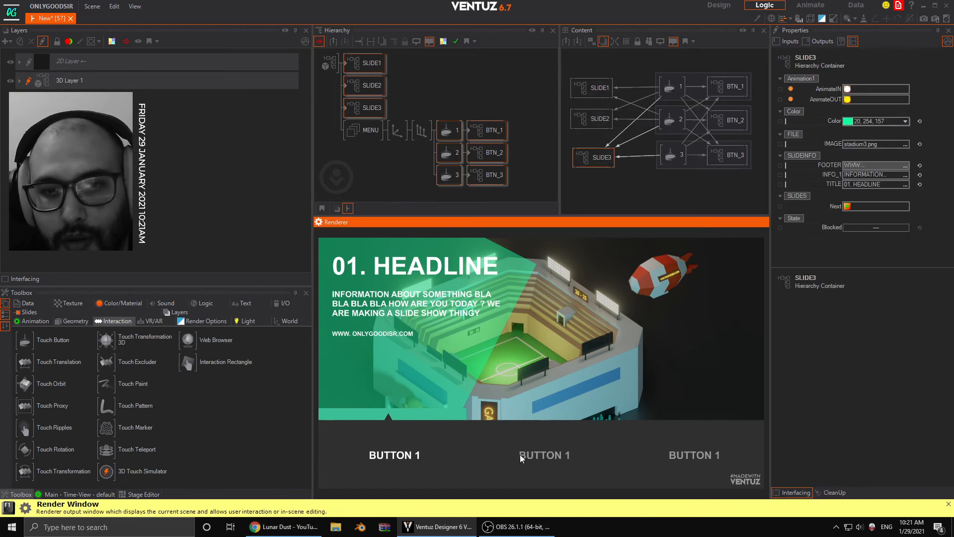
left_click(520, 454)
left_click(431, 459)
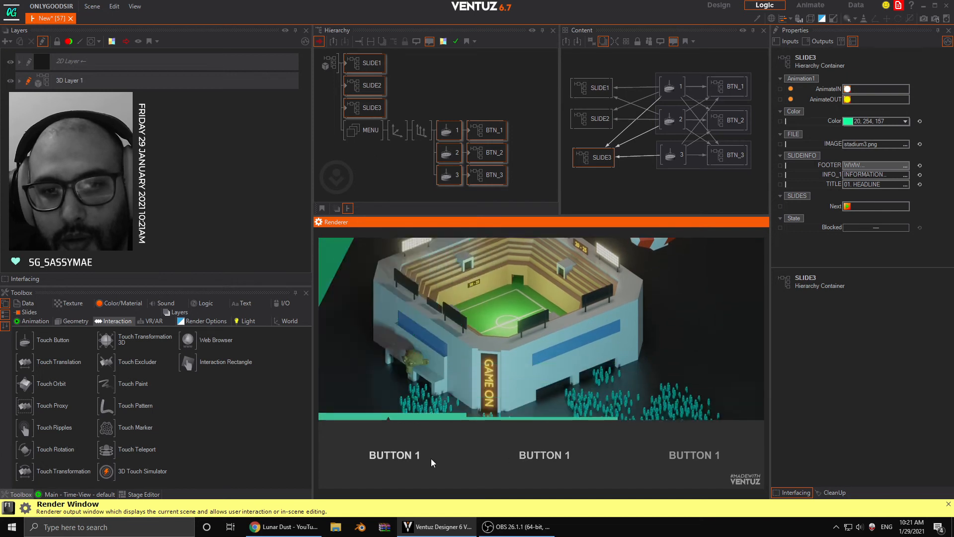
left_click(553, 453)
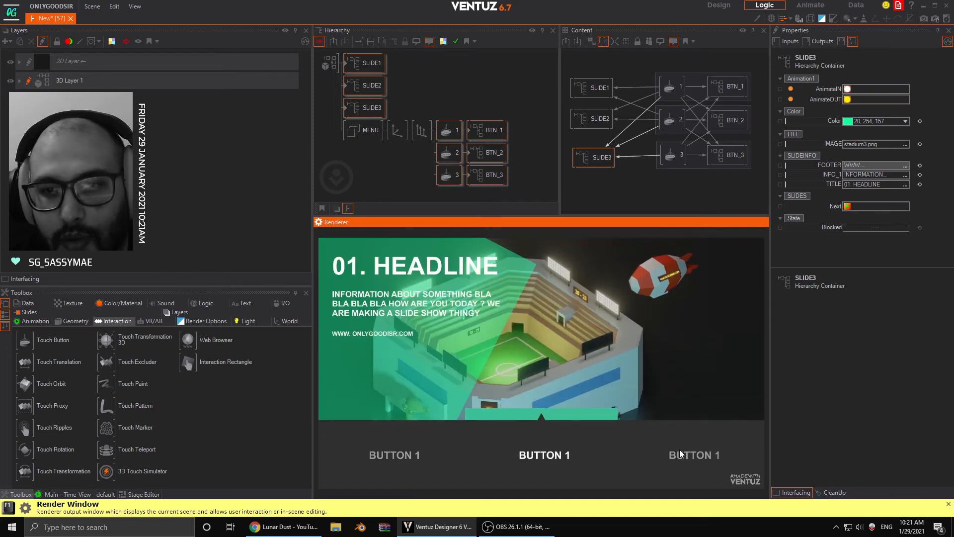
left_click(681, 454)
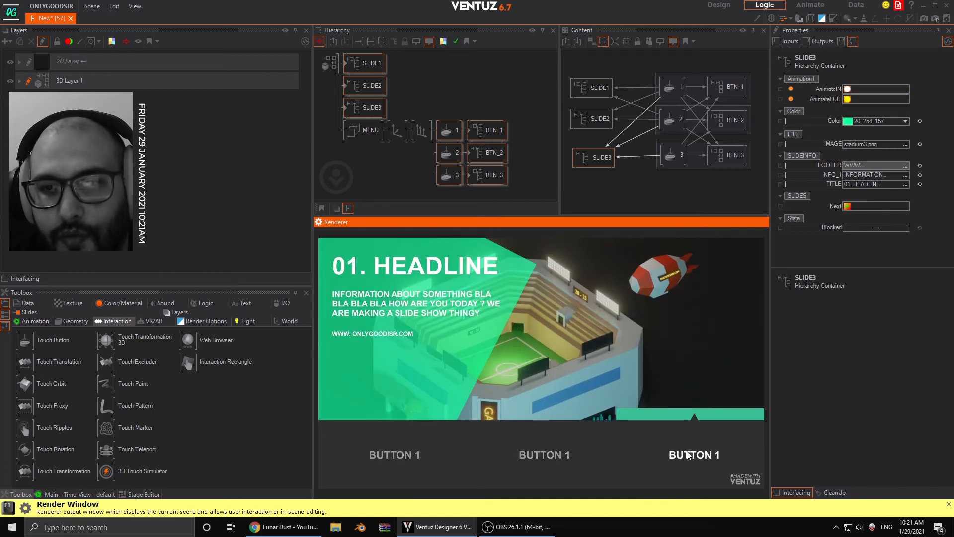
- Bind the AnimateOUT methods of SLIDE1 and SLIDE2 to the SingleTap event of Touch Button 3
left_click_drag(581, 157, 574, 157)
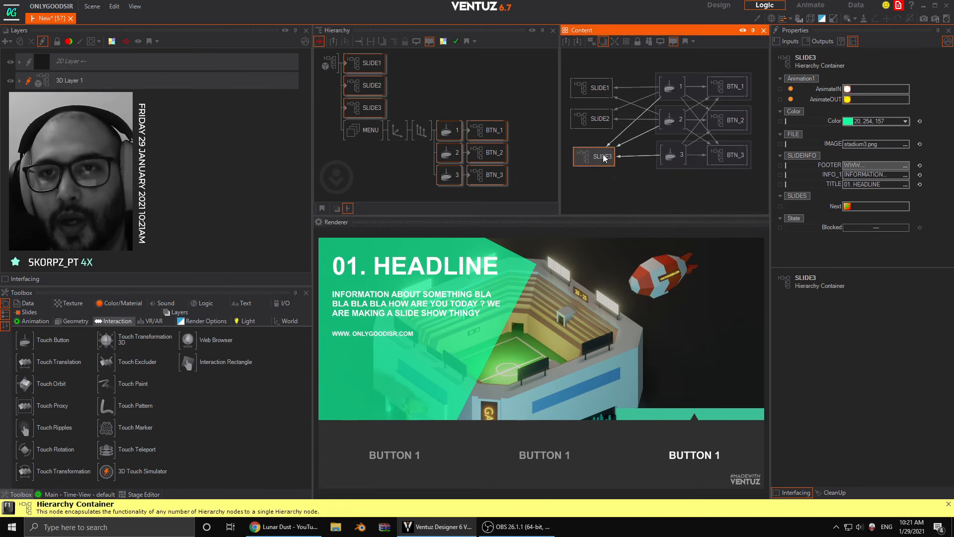
left_click(602, 122)
left_click(600, 88, "ctrl")
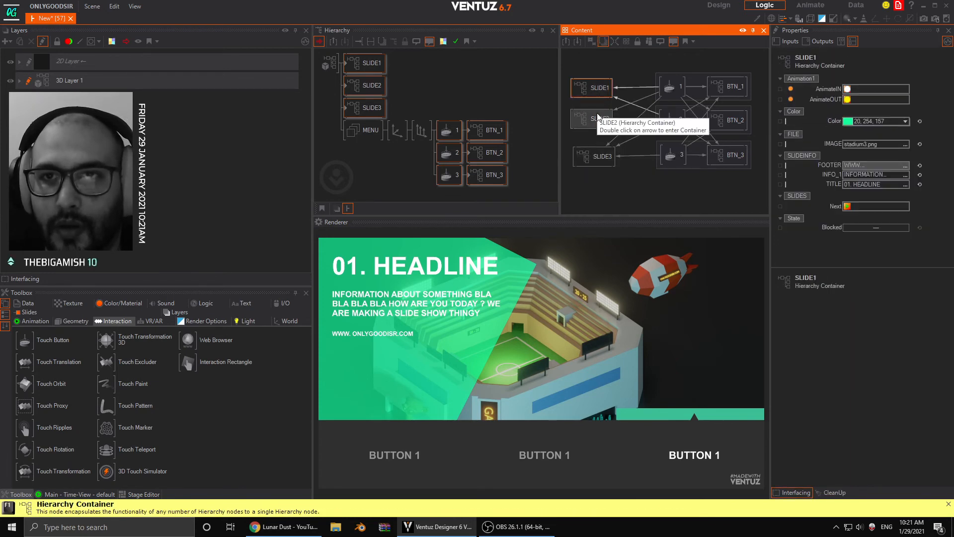
left_click_drag(826, 100, 754, 158)
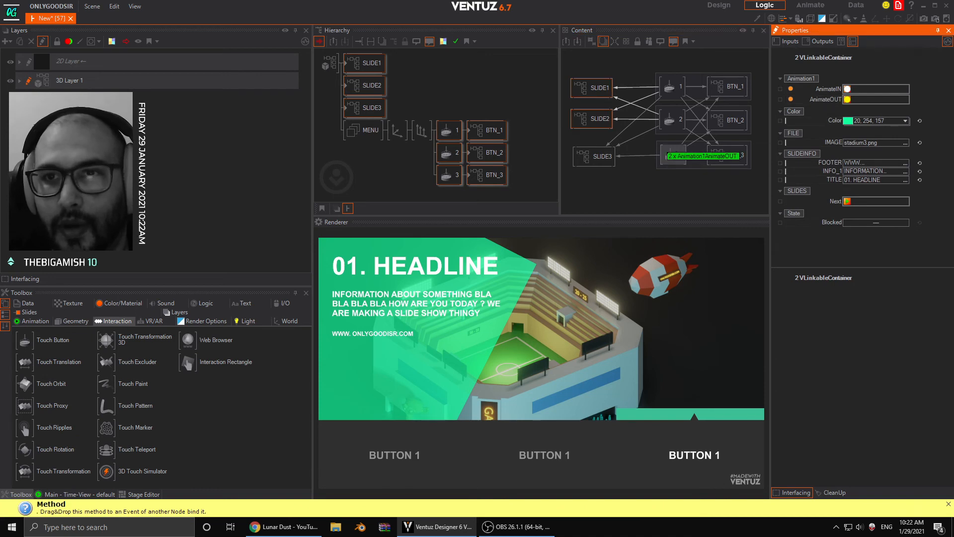
left_click_drag(666, 156, 669, 157)
left_click(696, 169)
left_click(648, 197)
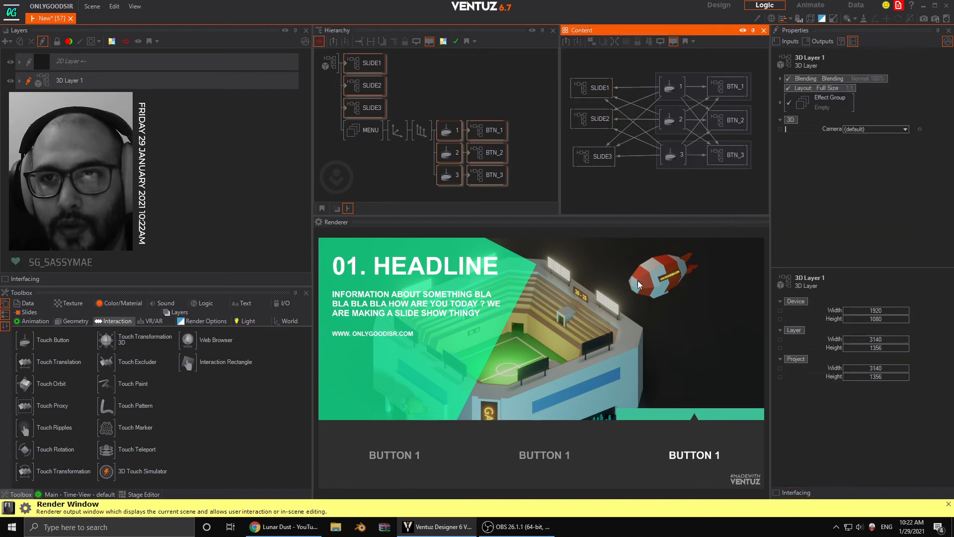
- Tap the three menu buttons repeatedly in varying order to check the slides' in and out animations
left_click(580, 453)
left_click(662, 462)
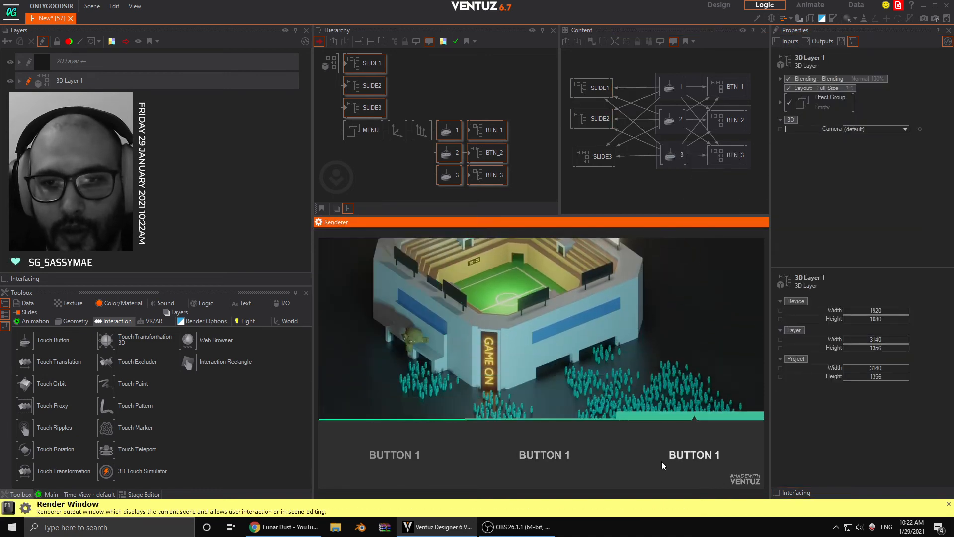
left_click(517, 468)
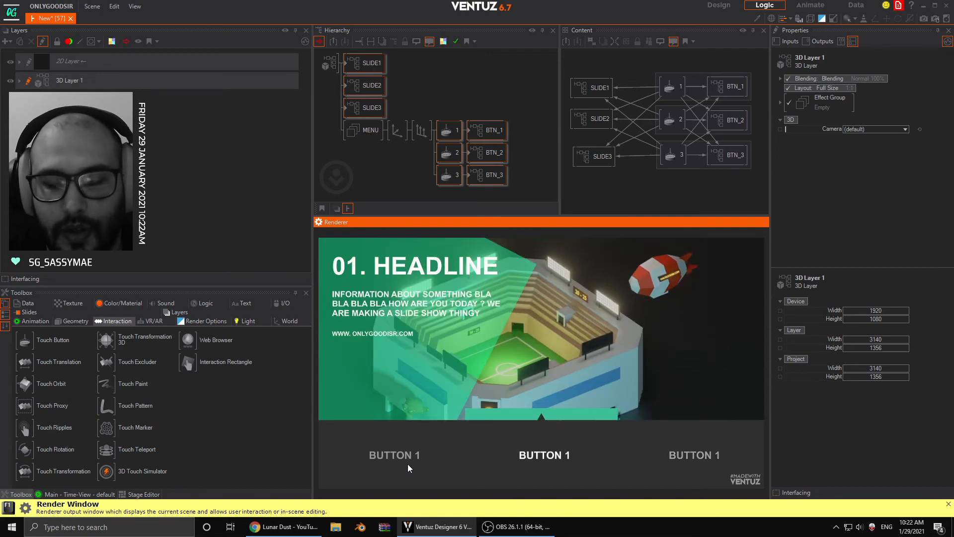
left_click(407, 463)
left_click(541, 455)
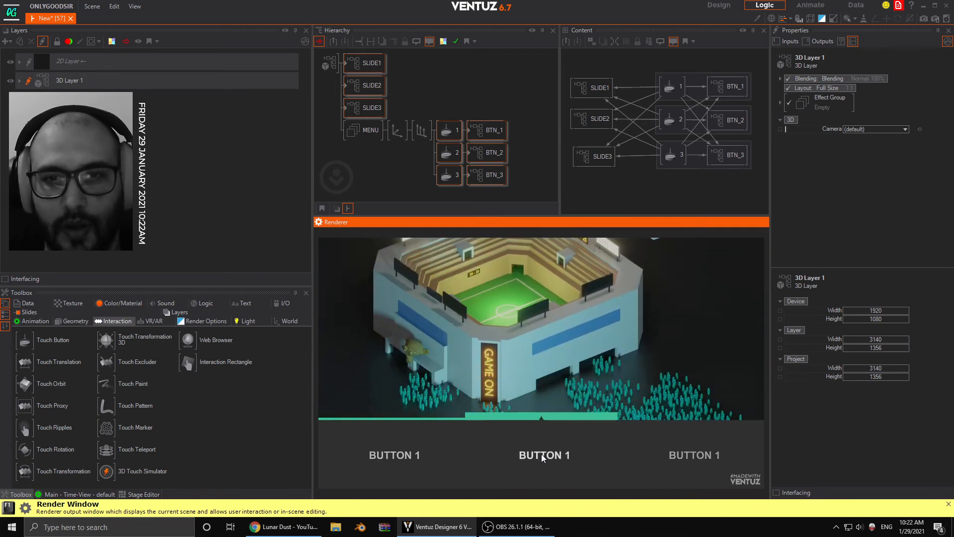
left_click(684, 449)
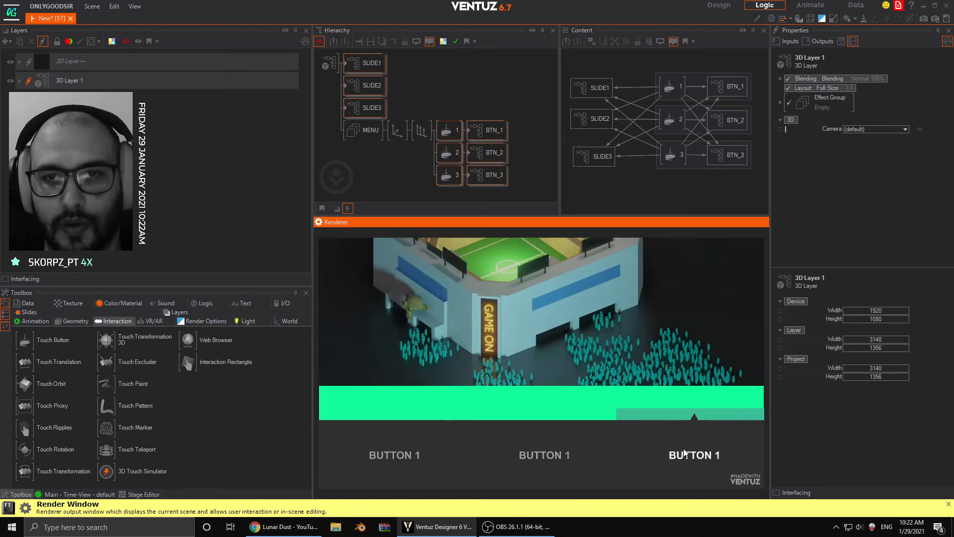
left_click(571, 452)
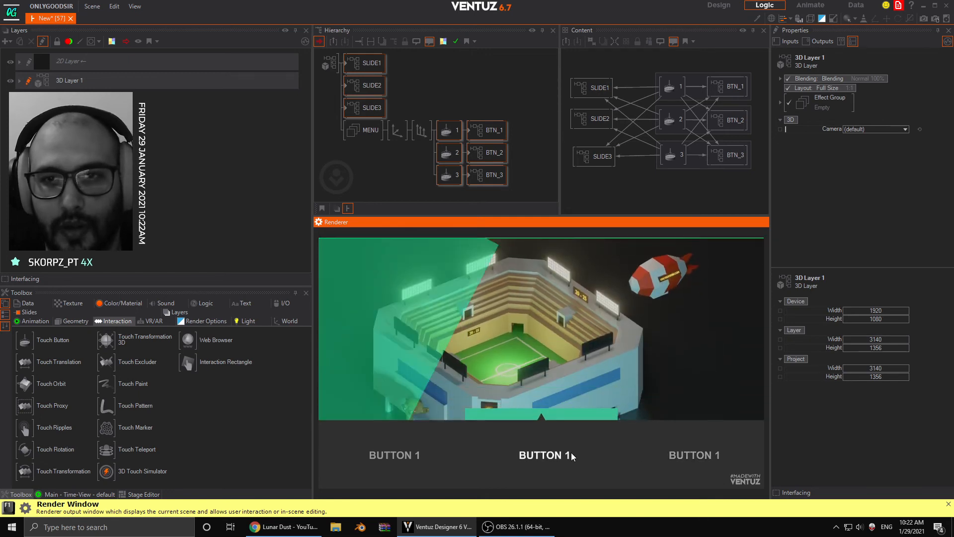
left_click(660, 449)
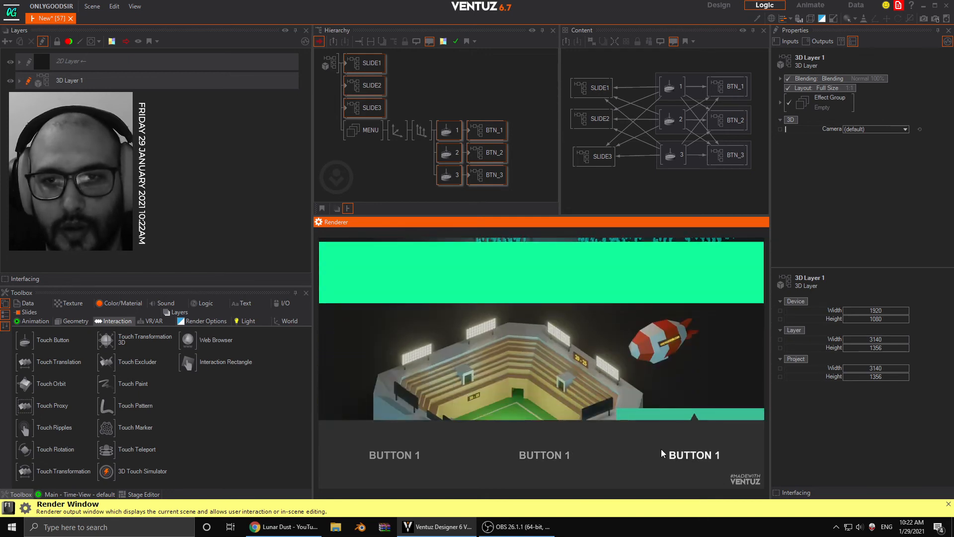
left_click(535, 457)
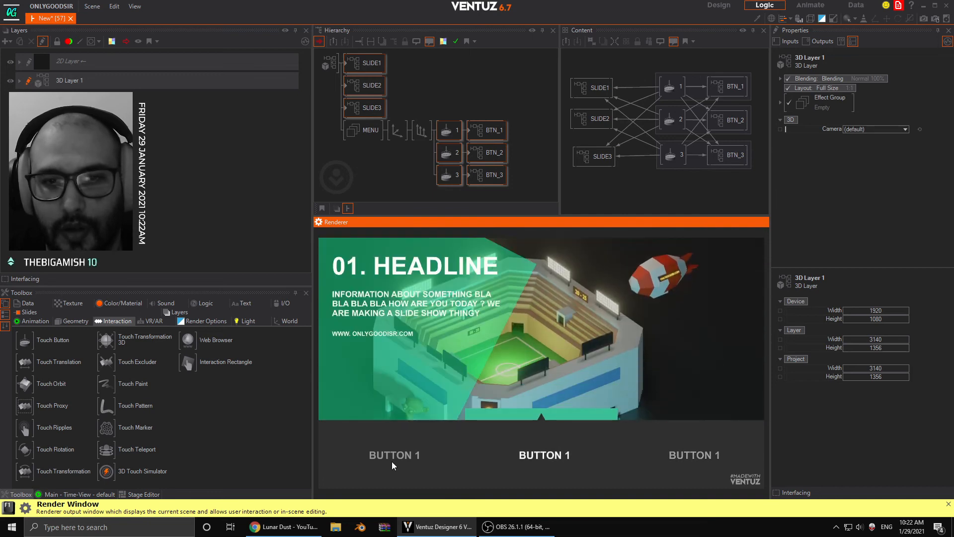
left_click(393, 460)
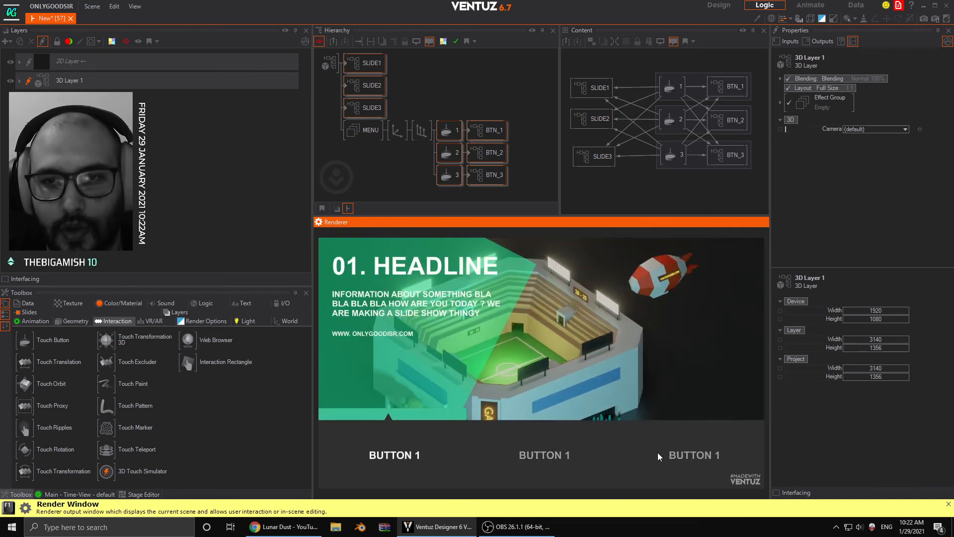
left_click(657, 452)
left_click(551, 452)
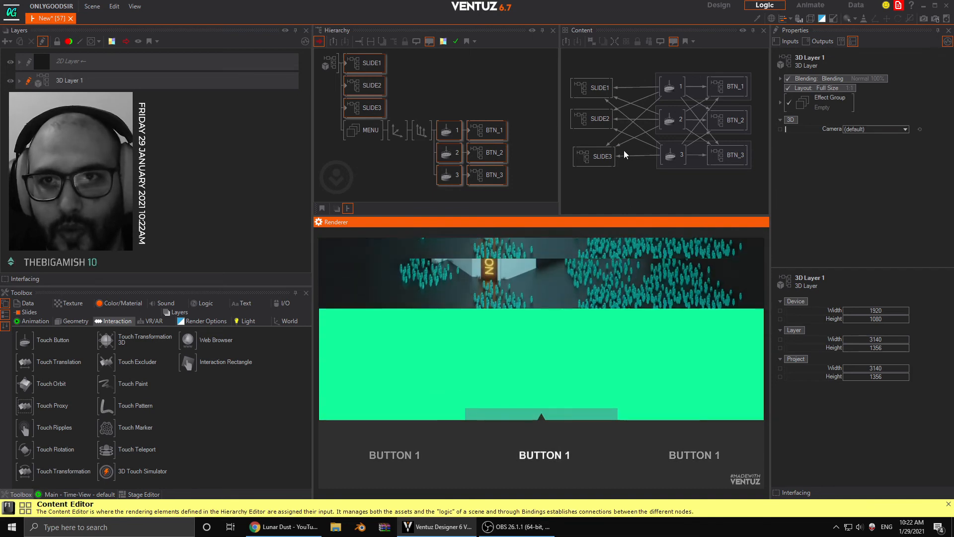
- Reposition the SLIDE1, SLIDE2 and SLIDE3 nodes into a more widely spaced column beside the Touch Buttons
left_click_drag(582, 157, 586, 188)
left_click_drag(593, 112, 582, 137)
left_click_drag(607, 80, 604, 82)
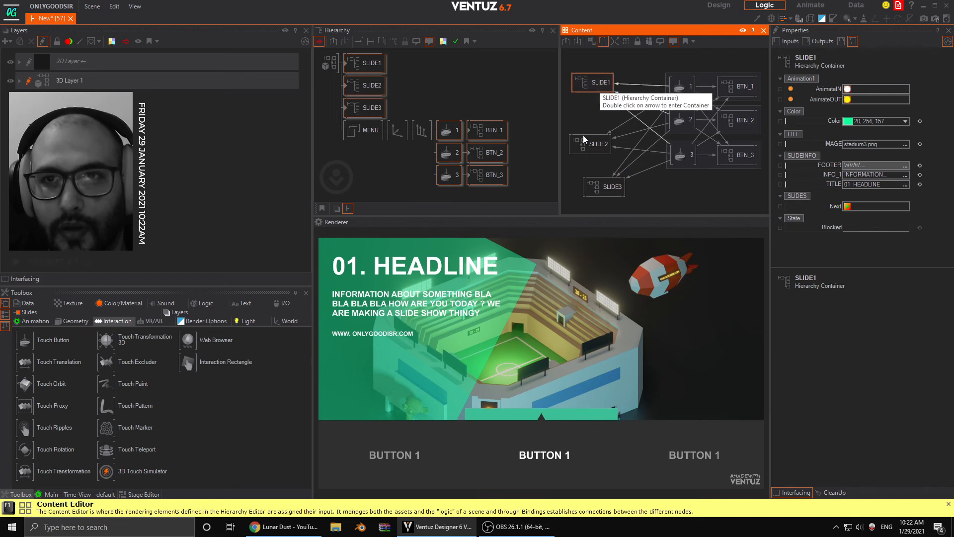
left_click_drag(583, 146, 594, 115)
left_click_drag(606, 188, 595, 159)
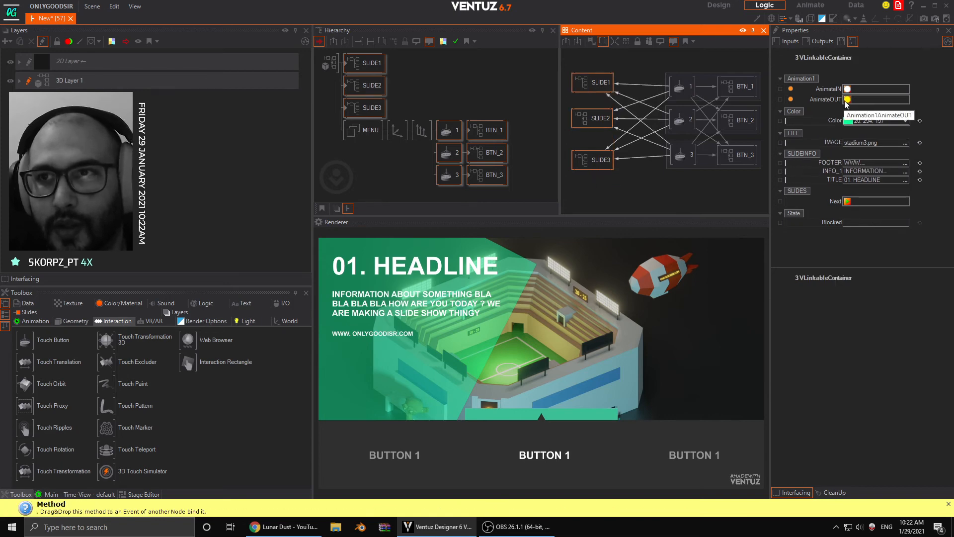
- Trigger AnimateOUT on all three slides and RESET_BTN on BTN_1, BTN_2 and BTN_3 to clear the scene
left_click(848, 100)
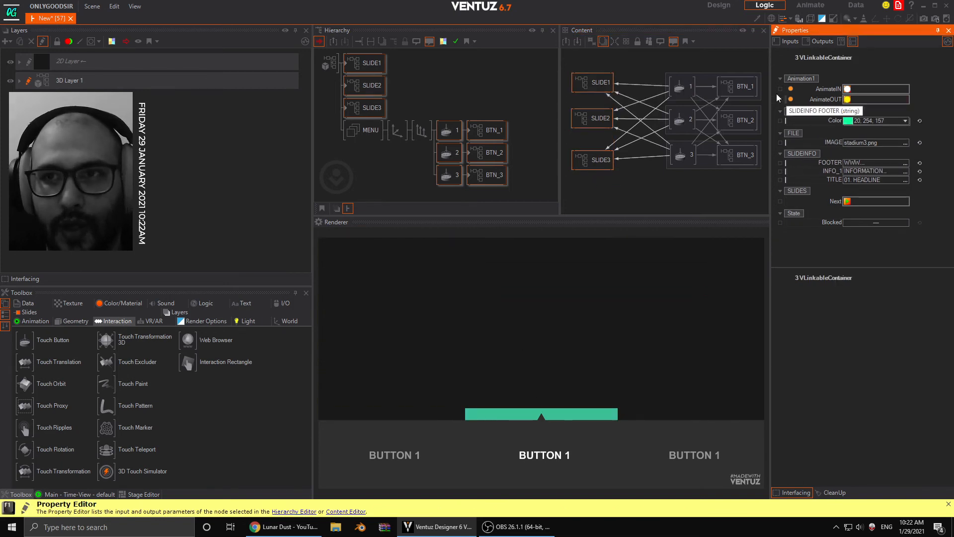
left_click_drag(734, 70, 749, 180)
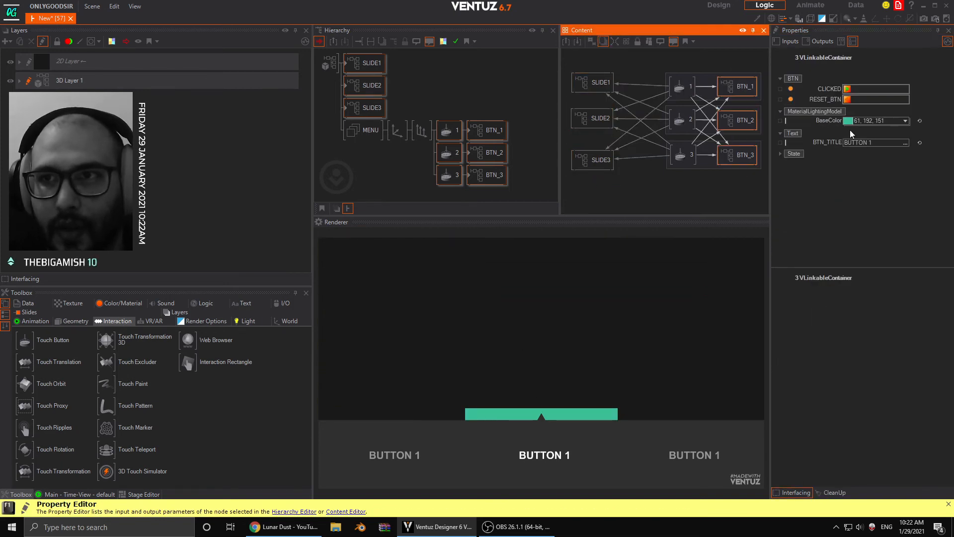
left_click(847, 100)
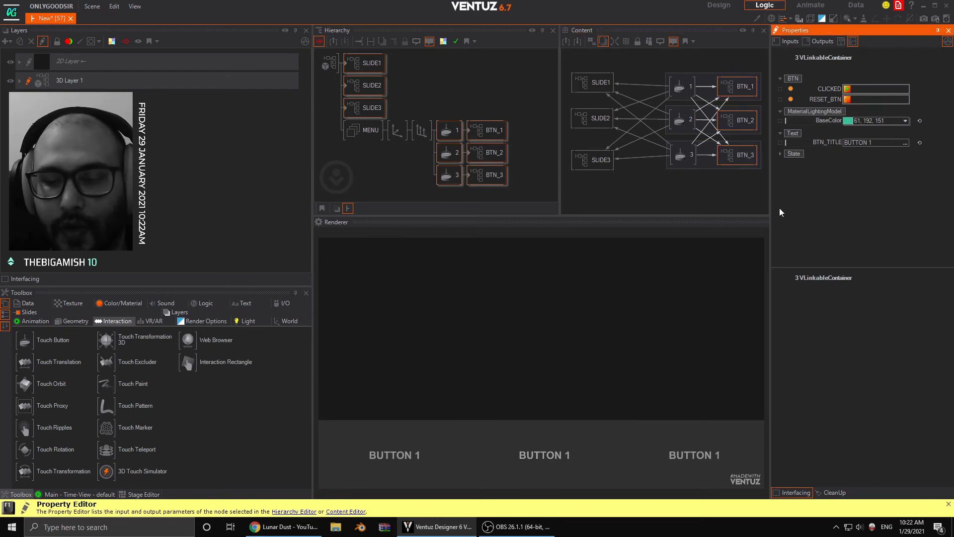
left_click(631, 197)
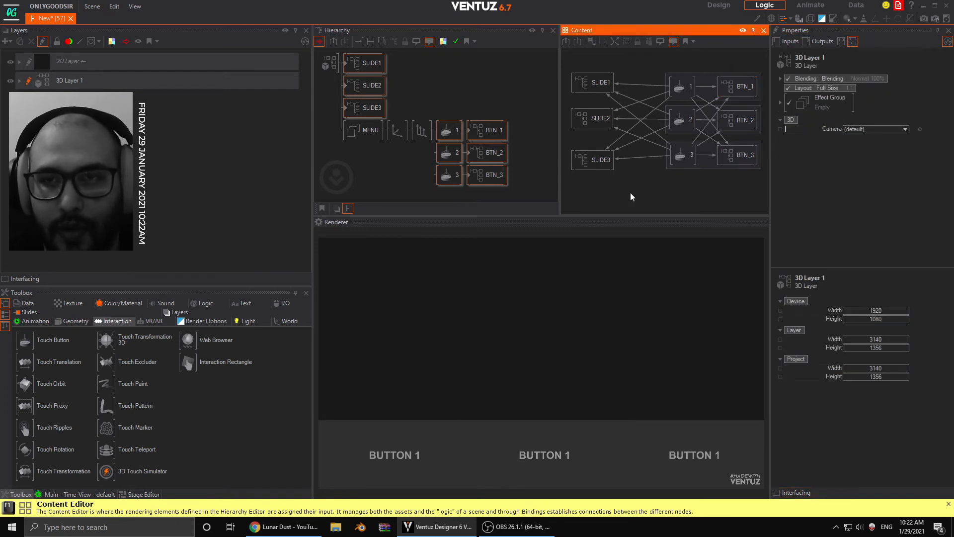
- Add a Scene Event node in the free space below the button groups in the Content Editor
middle_click_drag(619, 184, 613, 165)
scroll(653, 179, "down", 1)
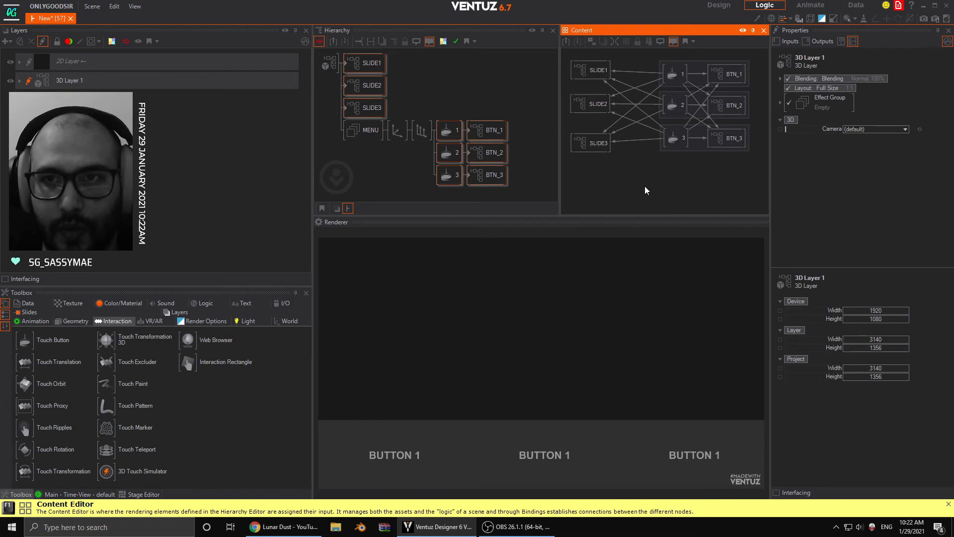
double_click(660, 192)
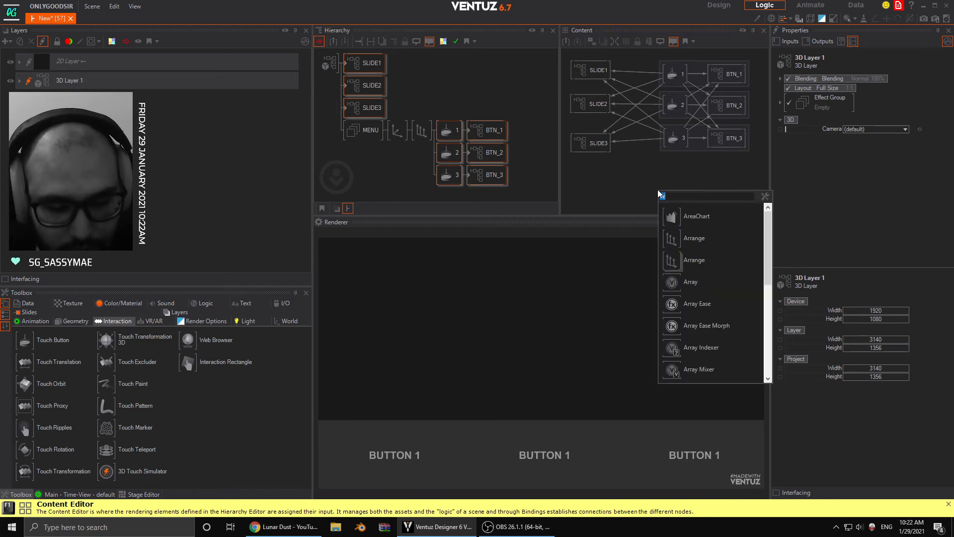
type("scene")
key("Return")
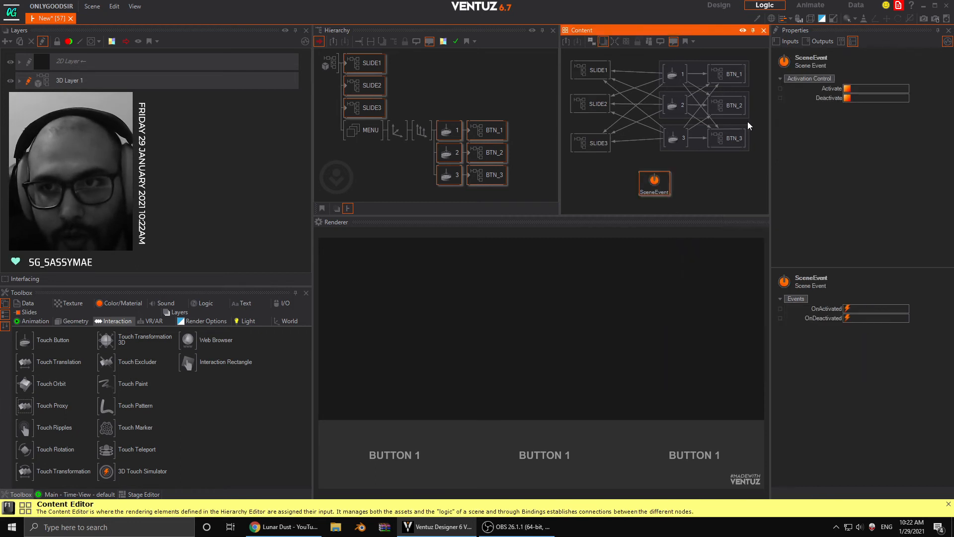
- Bind the RESET_BTN methods of BTN_1, BTN_2 and BTN_3 together to the Scene Event node
left_click_drag(741, 112, 749, 80)
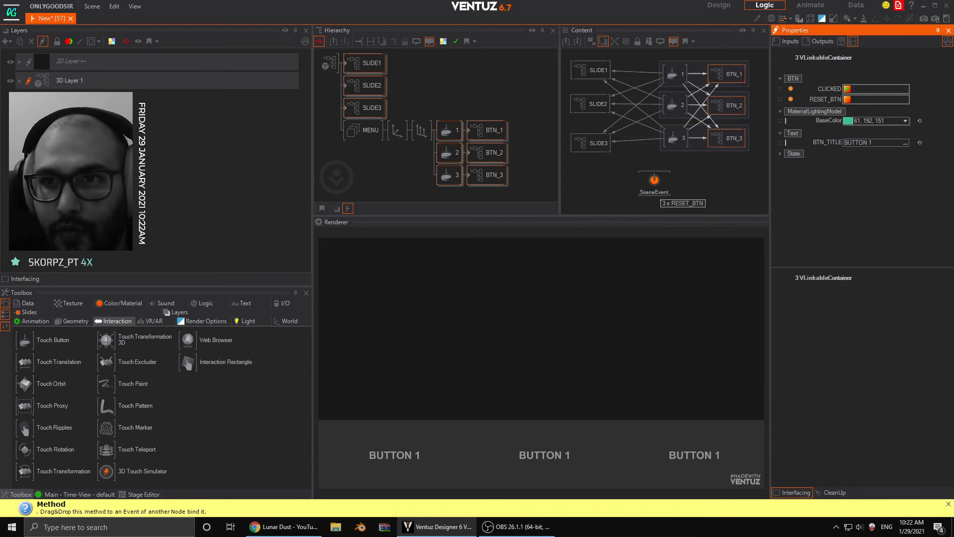
left_click(664, 184)
left_click_drag(740, 174, 752, 63)
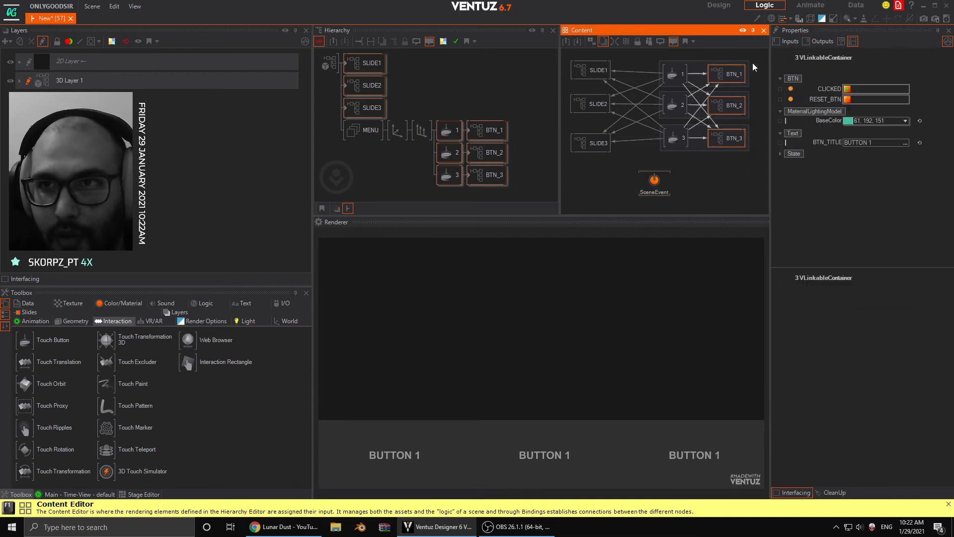
left_click_drag(828, 97, 659, 199)
- Bind the AnimateOUT methods of SLIDE1, SLIDE2 and SLIDE3 together to the Scene Event node's OnActivated event
left_click_drag(594, 175, 587, 56)
left_click_drag(790, 99, 779, 149)
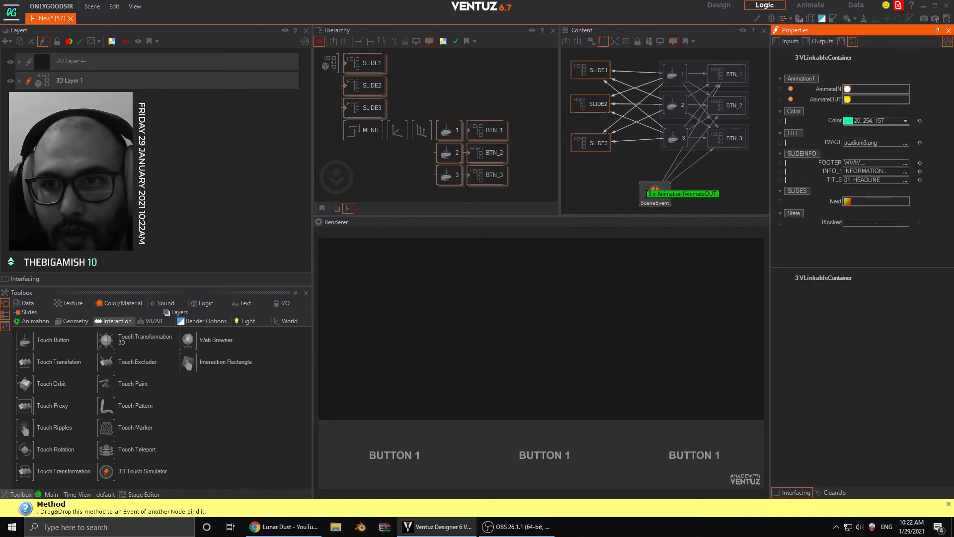
mouse_move(654, 189)
left_mouse_down()
mouse_move(675, 206)
mouse_move(645, 191)
mouse_move(654, 194)
left_mouse_up()
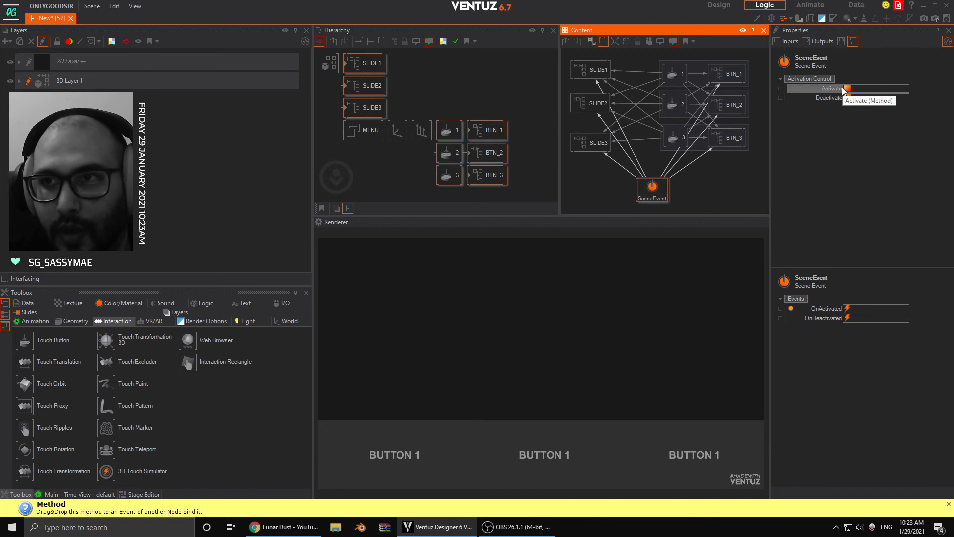
left_click_drag(844, 91, 823, 118)
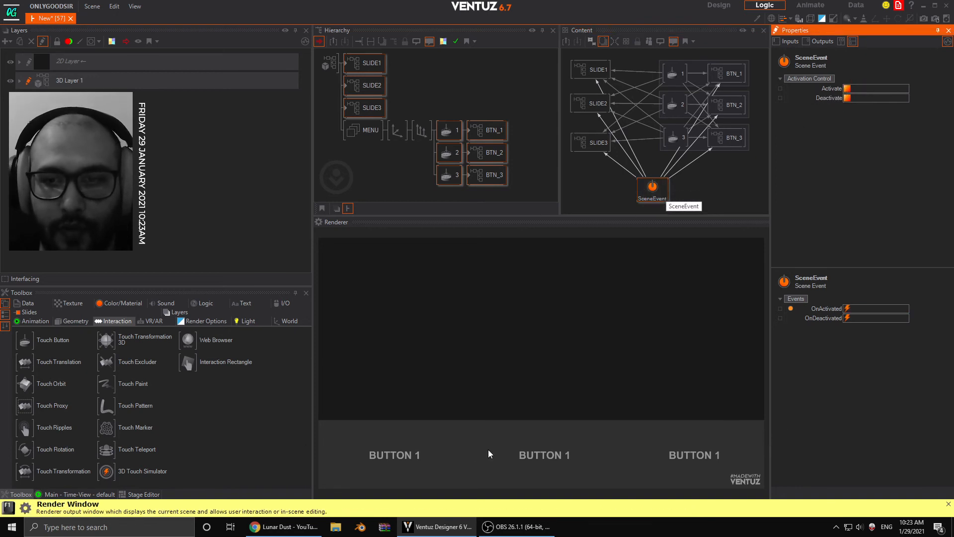
- Change the TITLE of SLIDE2 to "02. HEADLINE"
left_click(355, 62)
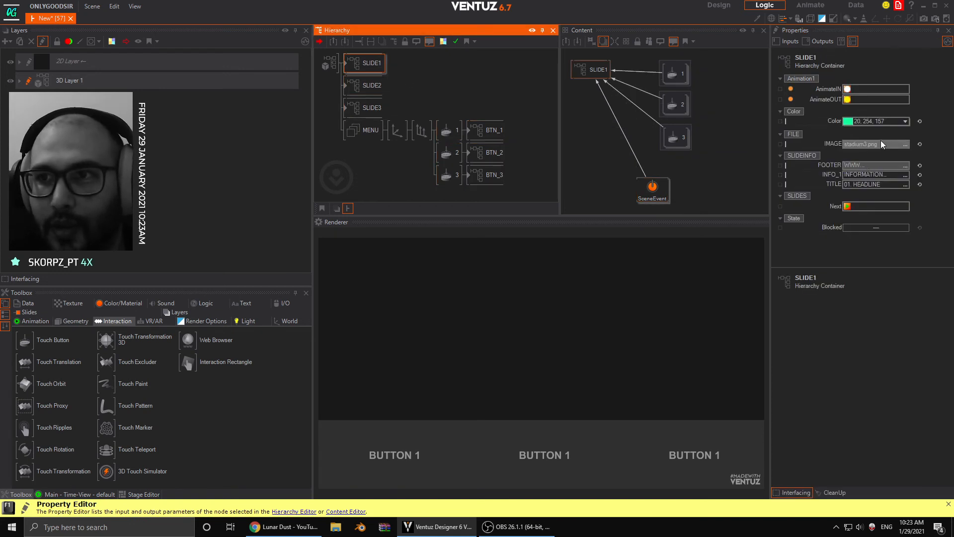
left_click(873, 183)
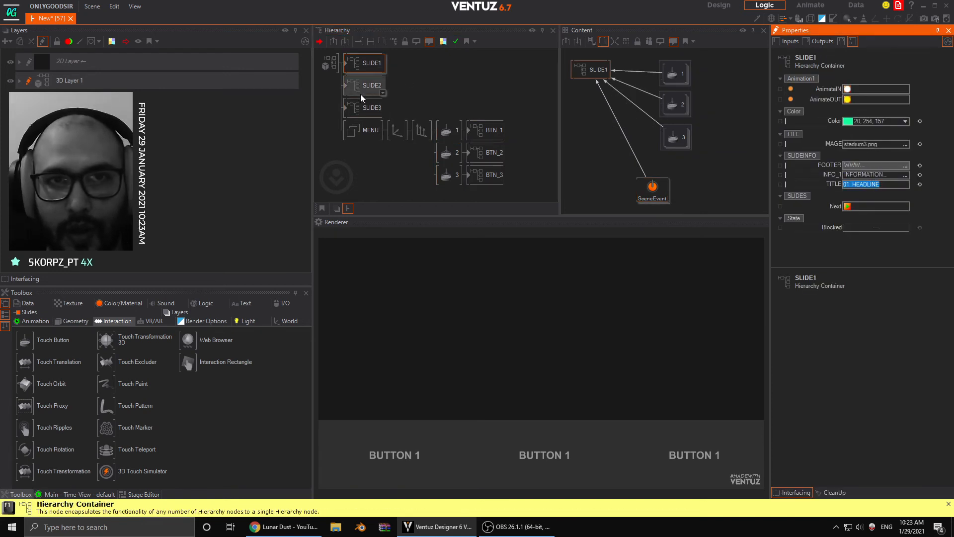
left_click(362, 90)
left_click(857, 185)
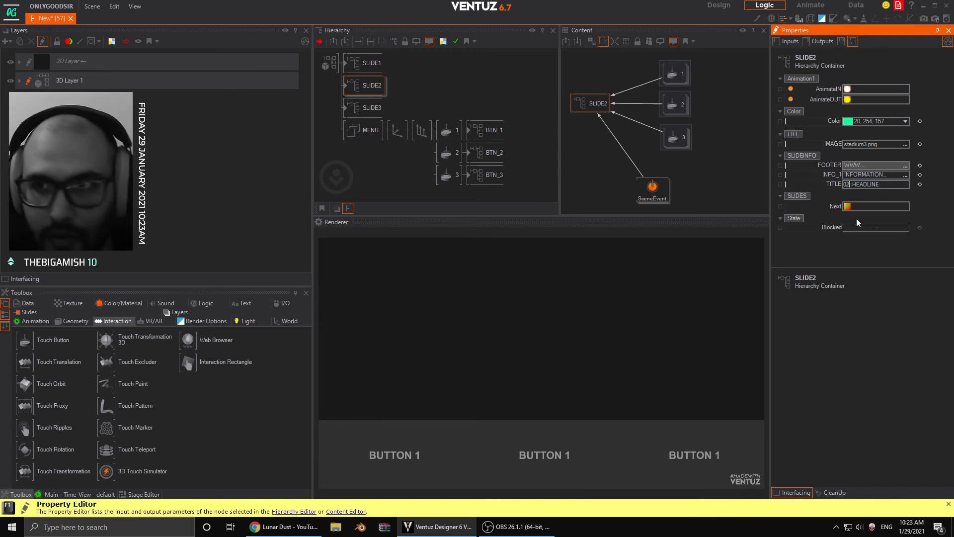
type("2")
- Replace the IMAGE of SLIDE2 with WINDMILL1.png from the Desktop
left_click(905, 144)
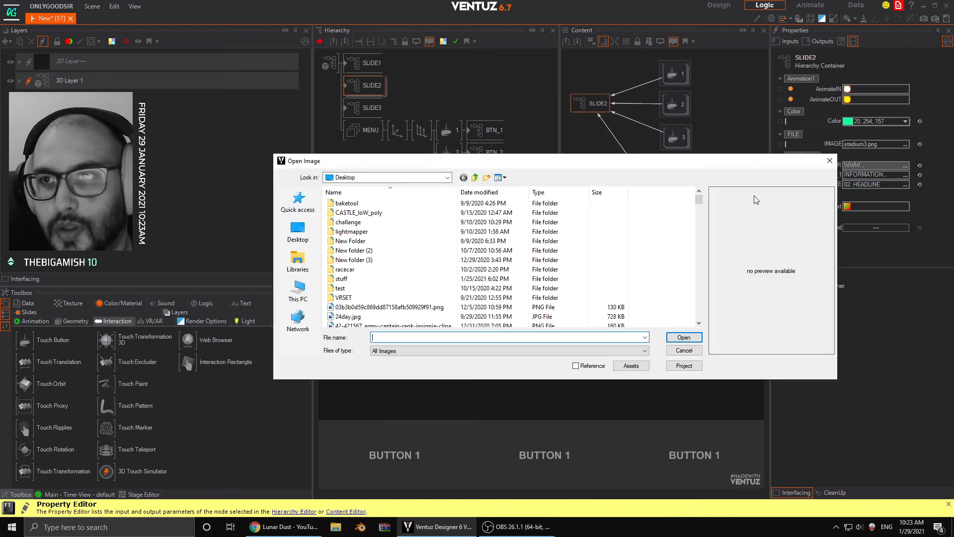
left_click(300, 230)
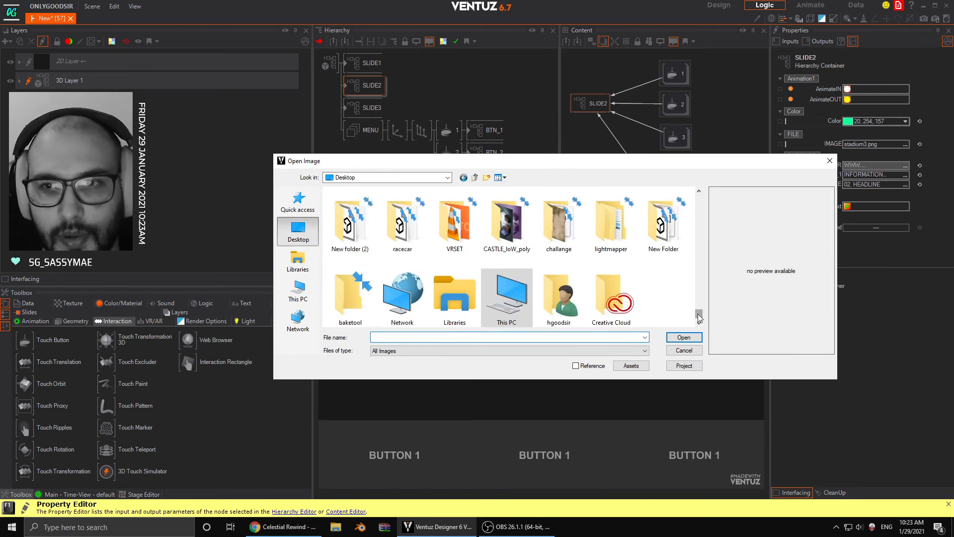
left_click_drag(700, 318, 708, 281)
left_click(528, 254)
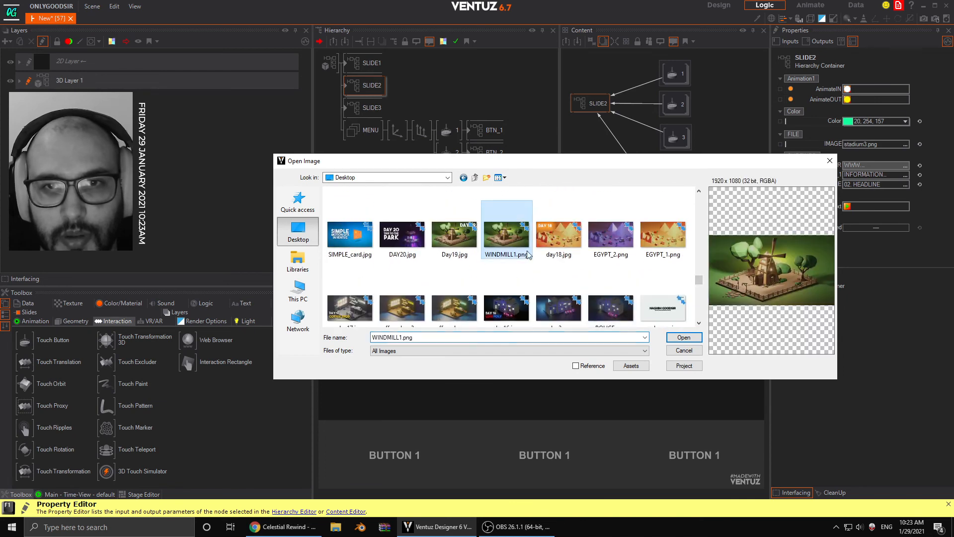
left_click(673, 338)
- Replace the IMAGE of SLIDE3 with run_darknessssss.png from the Desktop
left_click(368, 107)
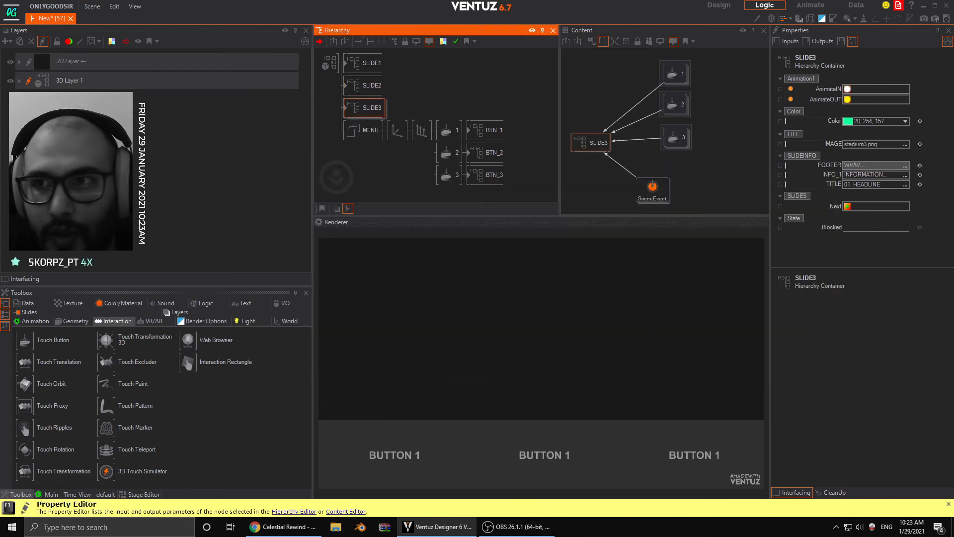
left_click(907, 144)
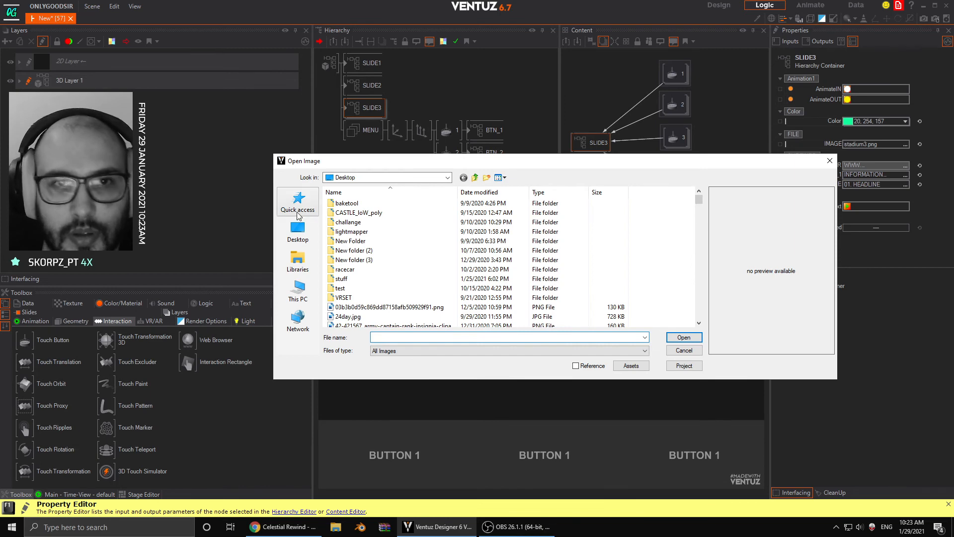
left_click(302, 232)
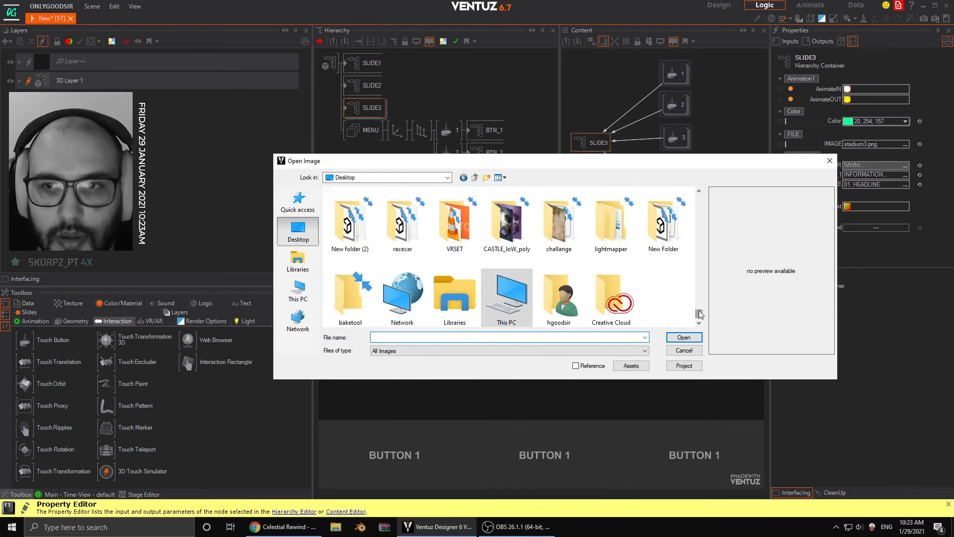
left_click_drag(700, 311, 717, 194)
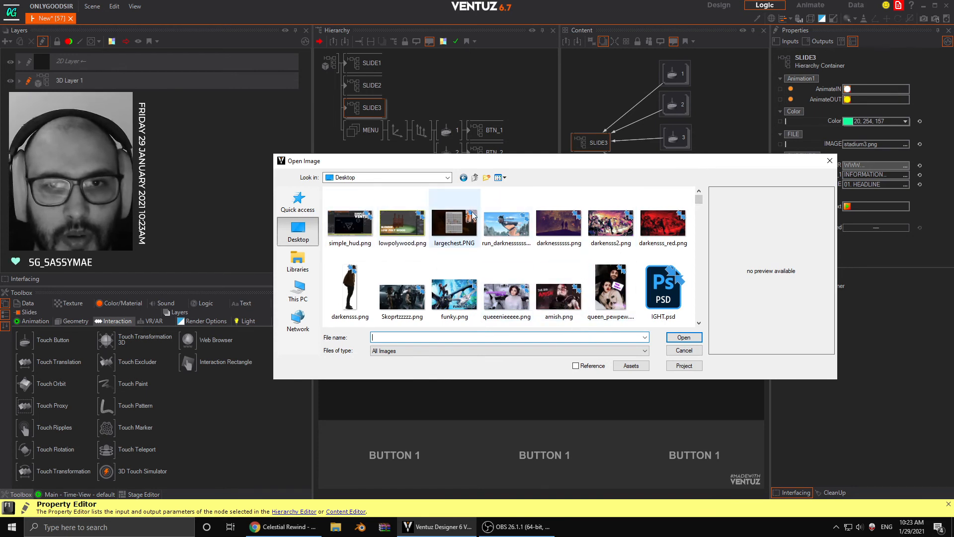
left_click(520, 224)
left_click(681, 338)
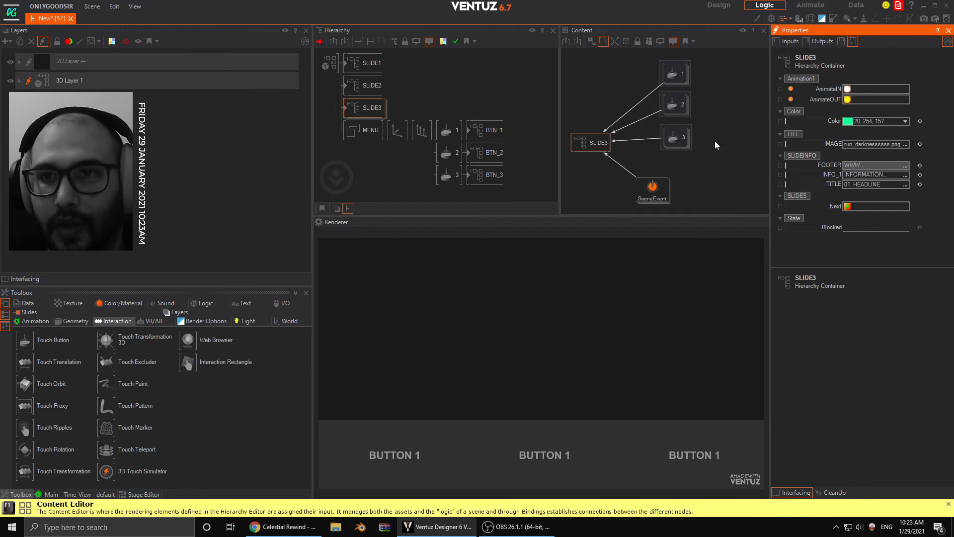
- Test the three touch buttons one after another in the Renderer to check each slide's image and headline
left_click(412, 458)
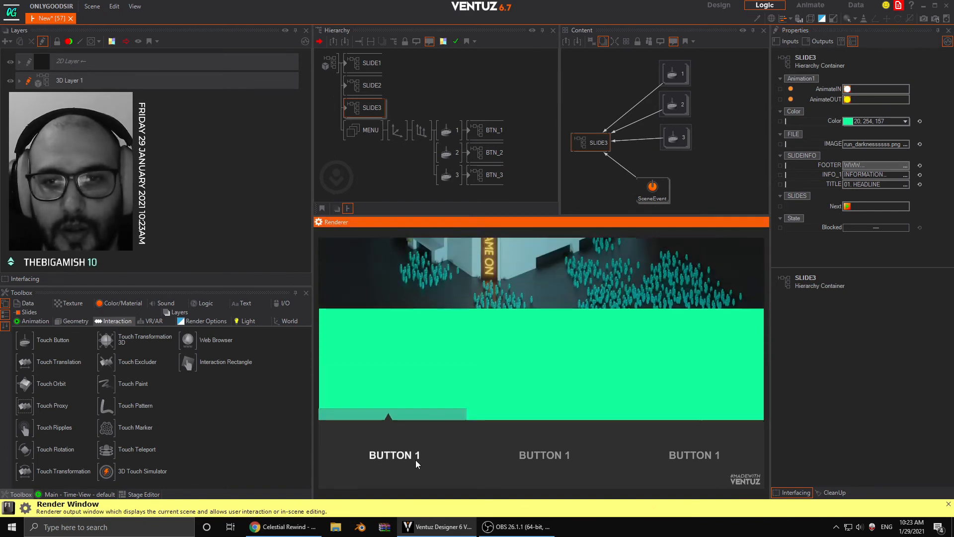
left_click(553, 458)
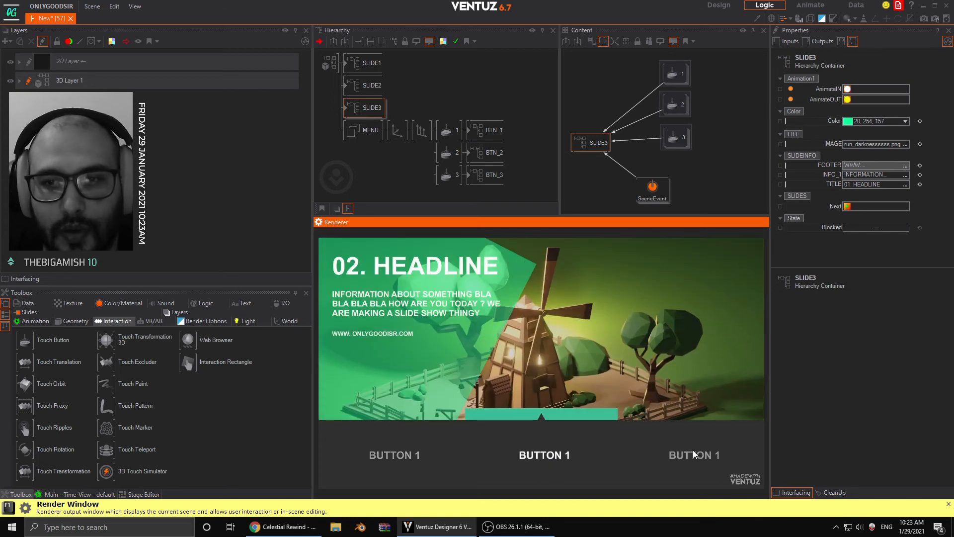
left_click(693, 452)
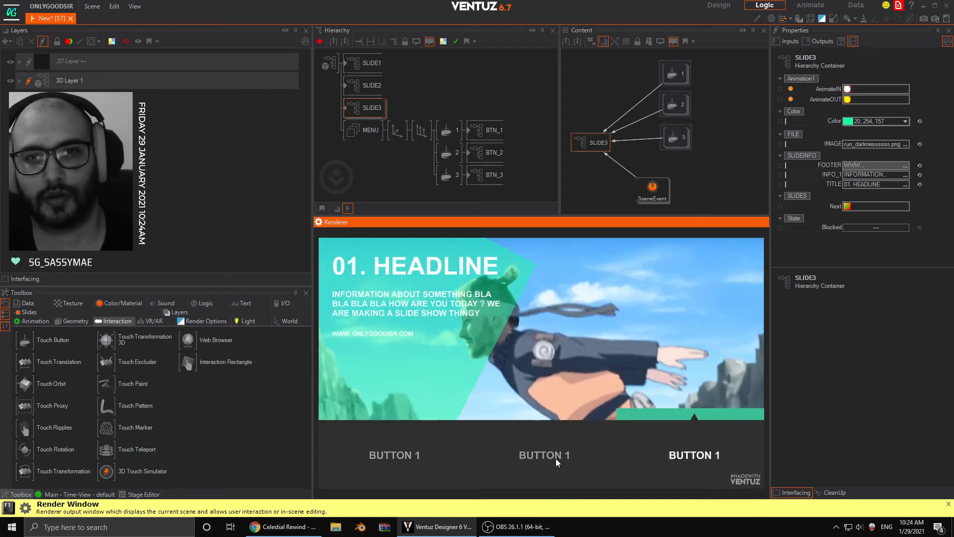
- Change the TITLE of SLIDE3 to "03. HEADLINE"
left_click(374, 115)
left_click(853, 185)
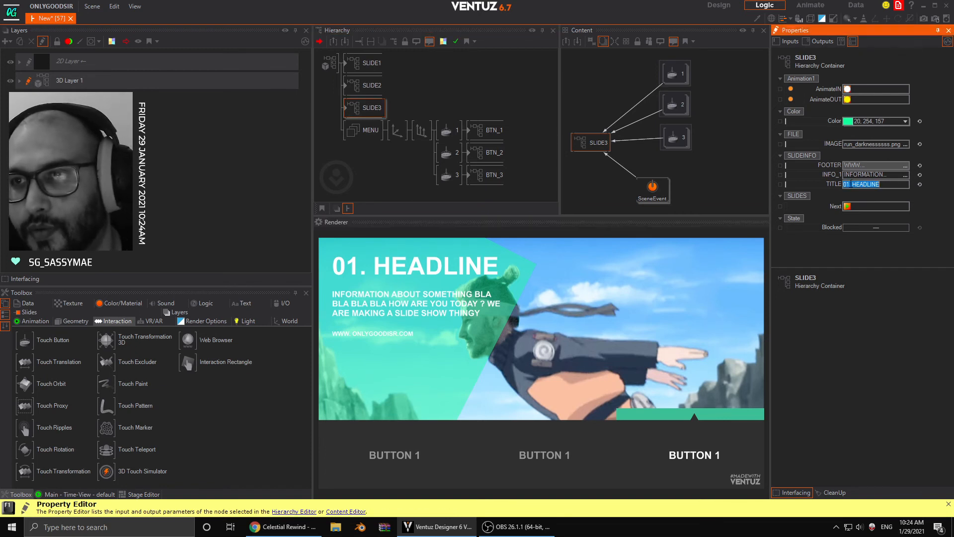
left_click(851, 184)
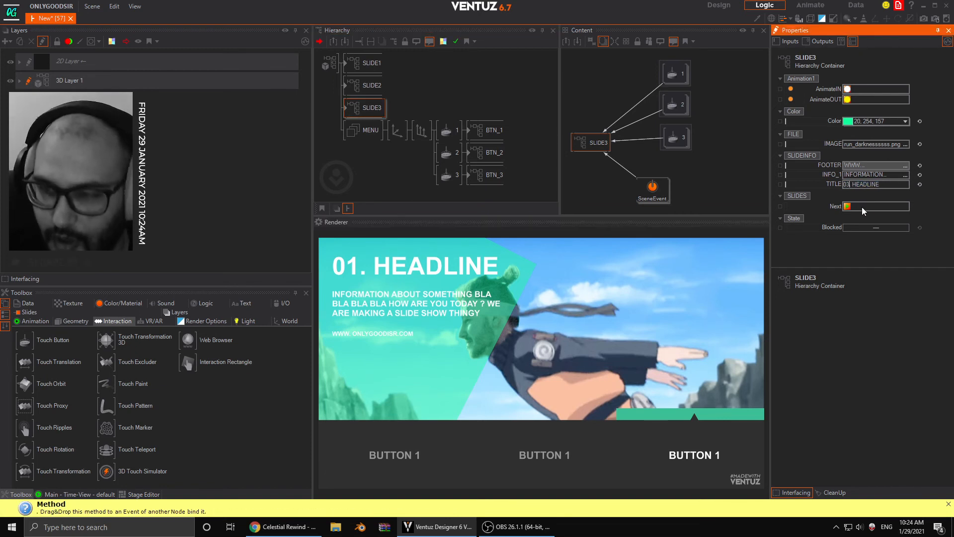
- Switch repeatedly between the three slides with the rendered buttons, including in quick succession, to check the transitions
left_click(547, 451)
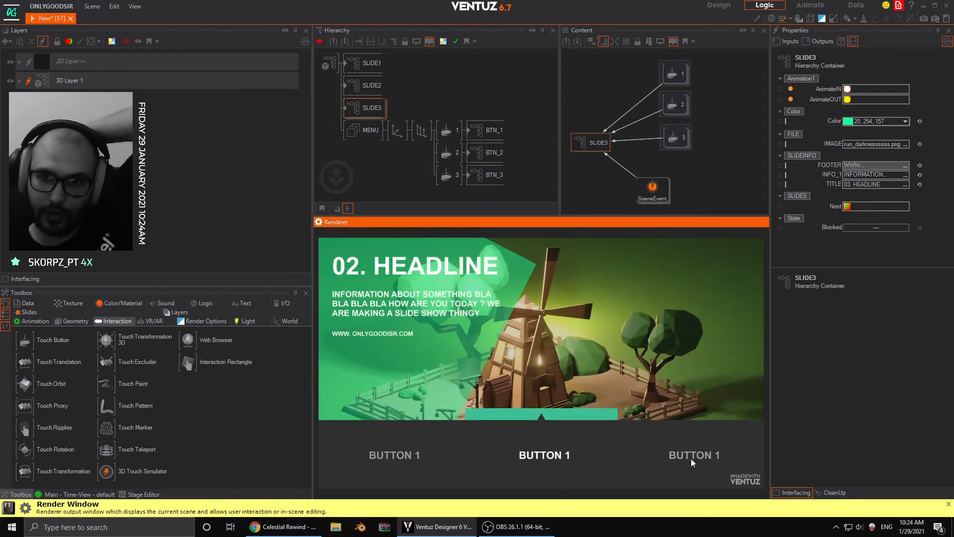
left_click(708, 462)
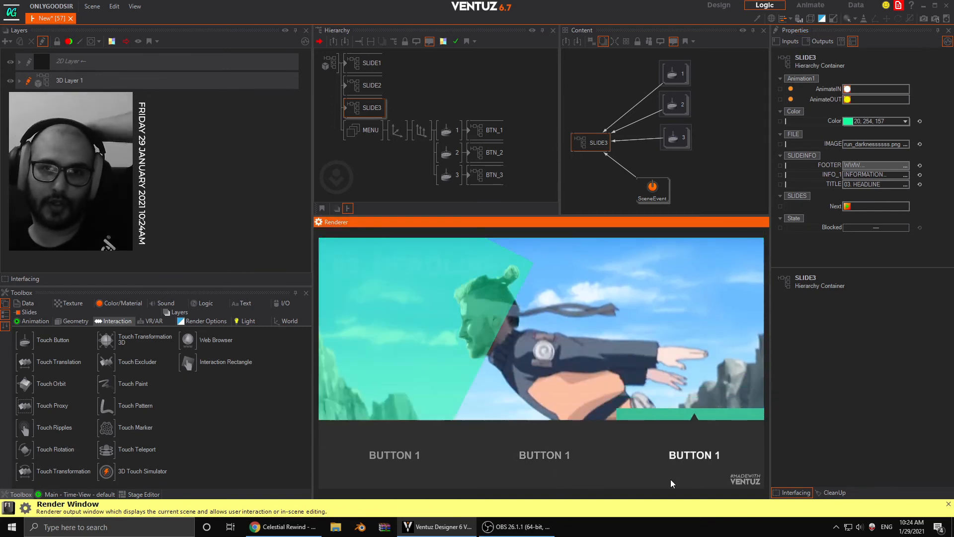
left_click(411, 463)
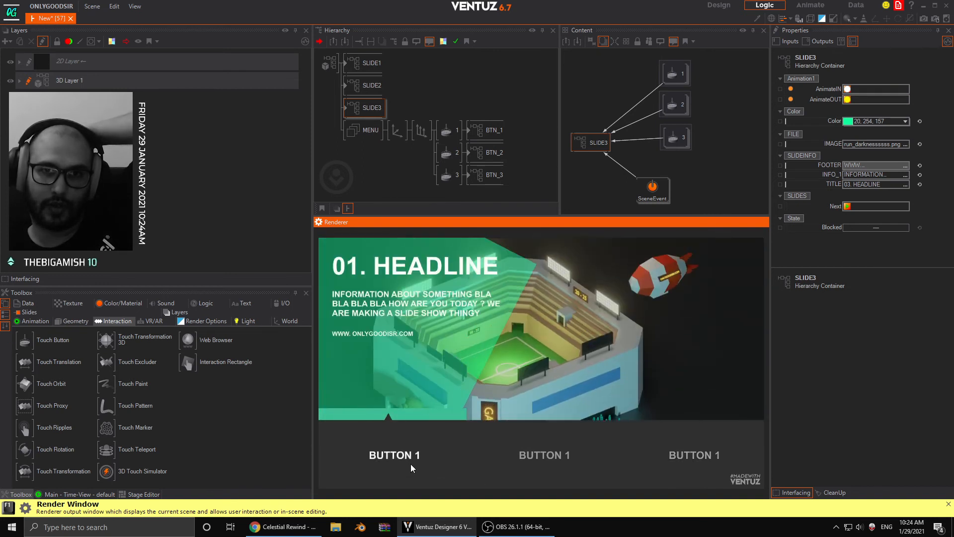
left_click(529, 454)
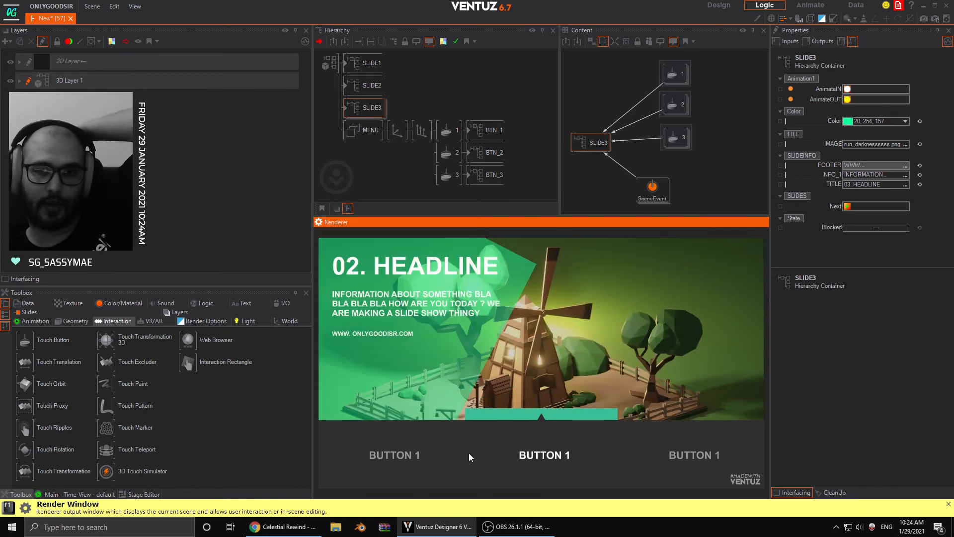
left_click(428, 453)
left_click(550, 452)
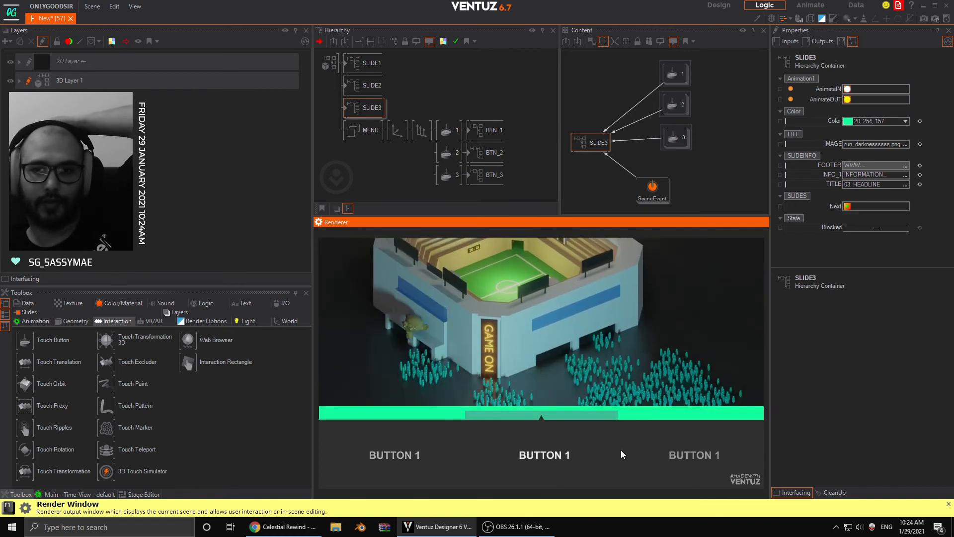
left_click(682, 454)
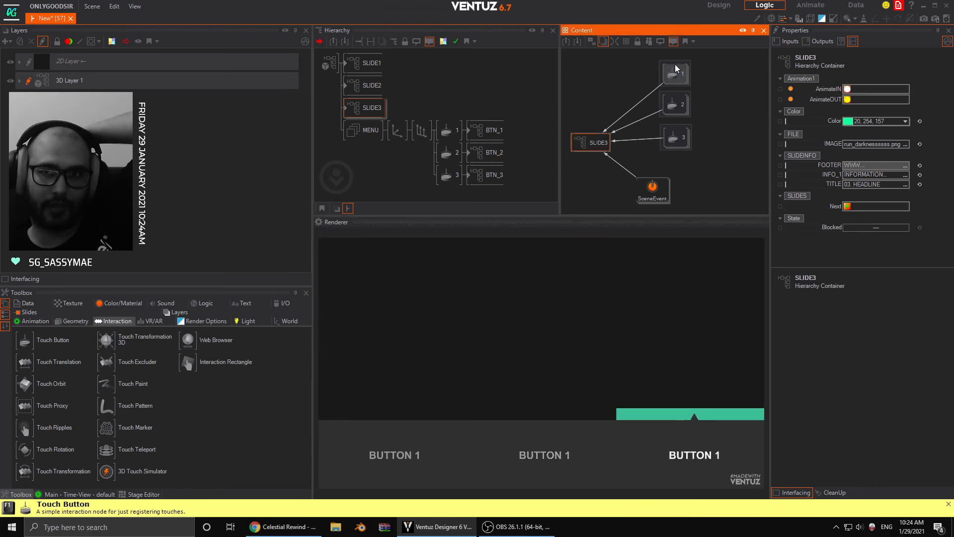
- Remove all SingleTap bindings from Touch Button 1 to the slides, and those from Touch Buttons 2 and 3 to SLIDE3
left_click(679, 73)
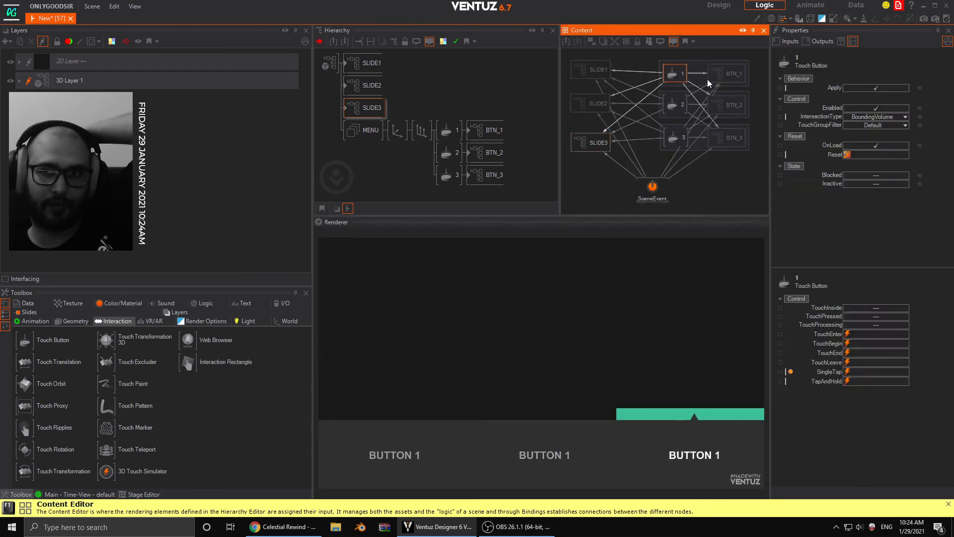
left_click(632, 72)
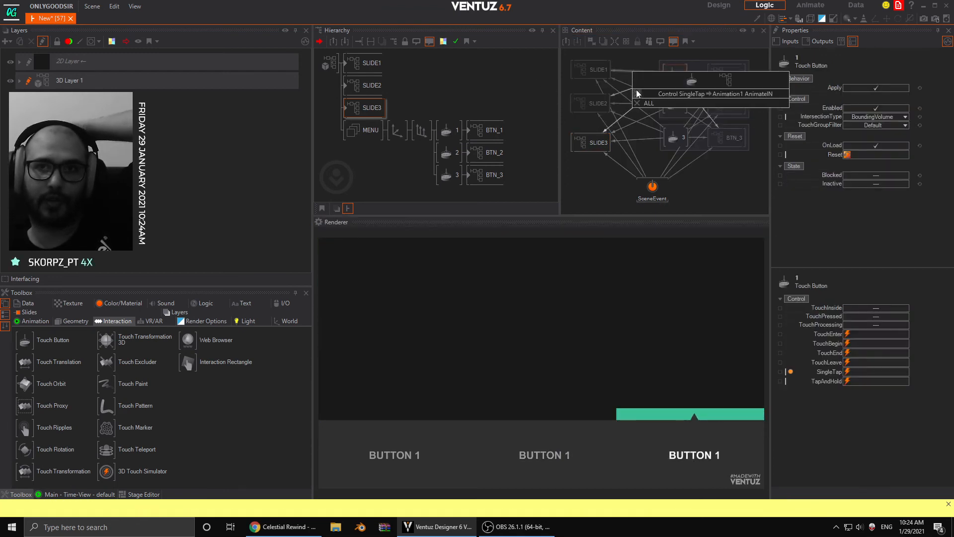
left_click(637, 93)
left_click(628, 89)
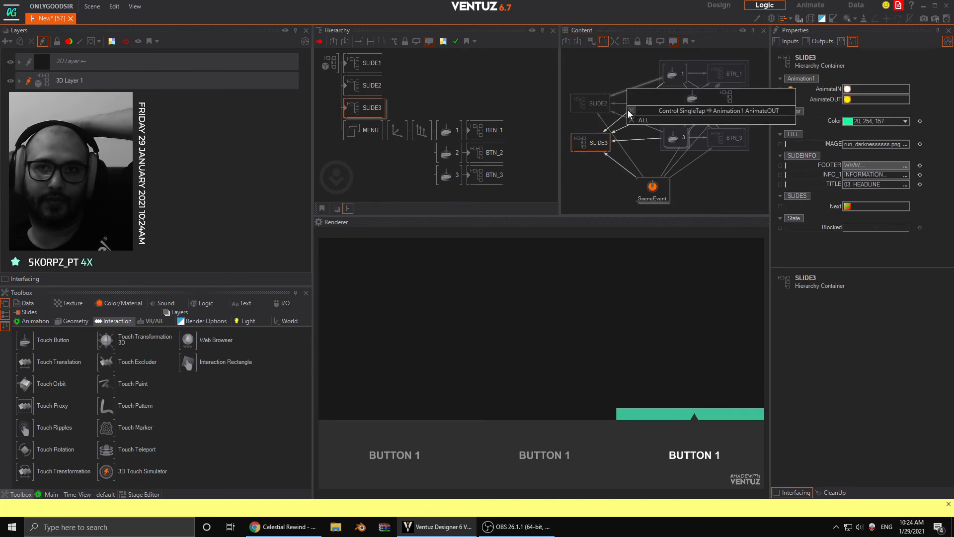
left_click(627, 110)
left_click(631, 111)
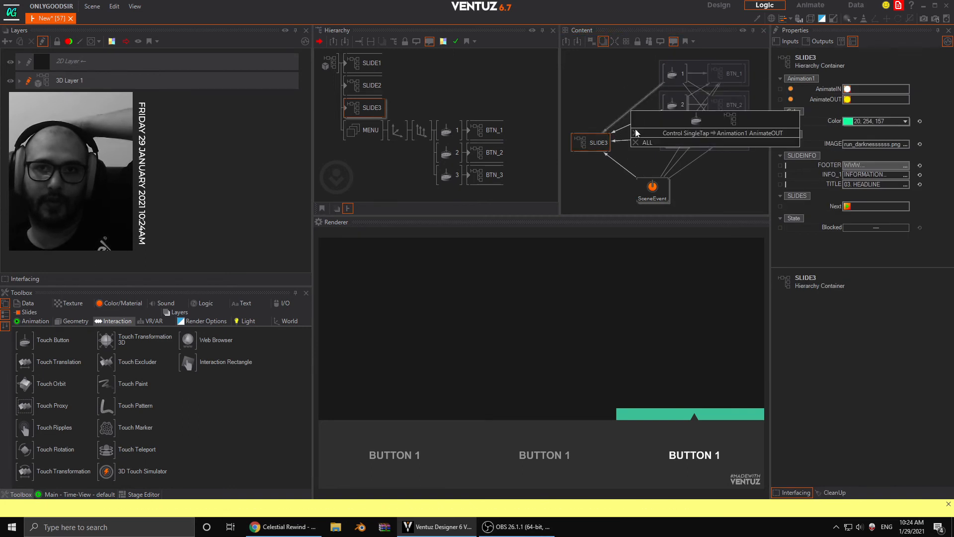
left_click(636, 130)
left_click(637, 120)
left_click(642, 142)
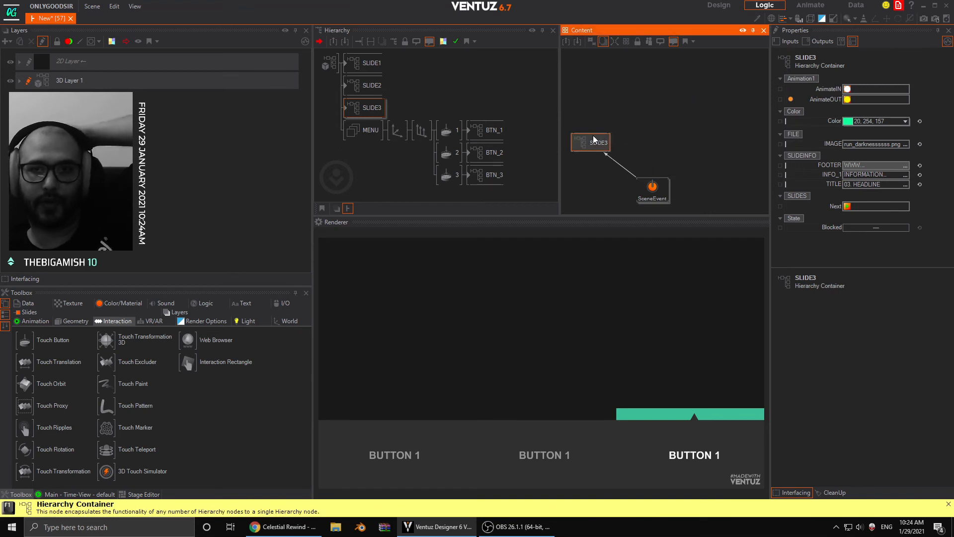
- Show all slide and button containers together and remove the remaining bindings from Touch Buttons 2 and 3 to SLIDE1 and SLIDE2
left_click(366, 90, "ctrl")
left_click(370, 63, "ctrl")
left_click(489, 130, "ctrl")
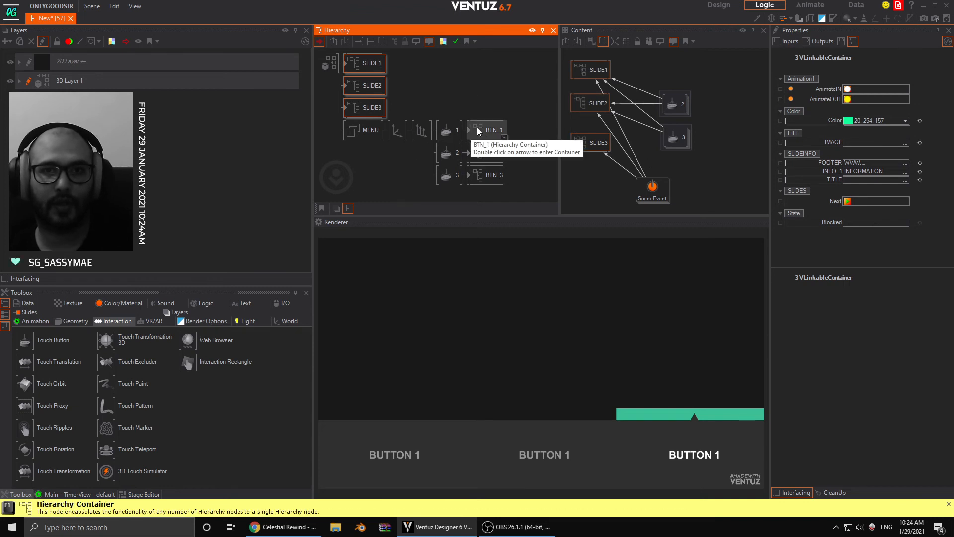
left_click(489, 153, "ctrl")
left_click(490, 175, "ctrl")
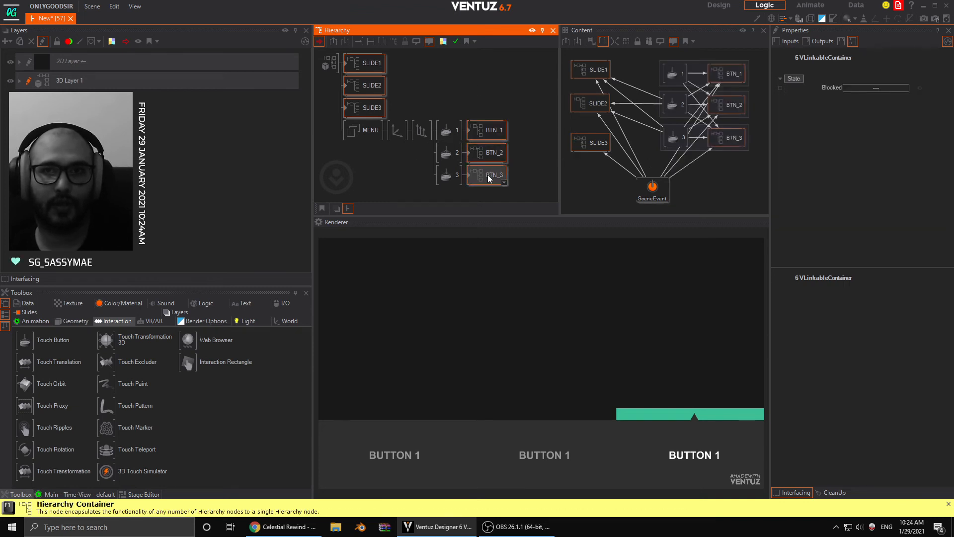
left_click(631, 120)
left_click(639, 120)
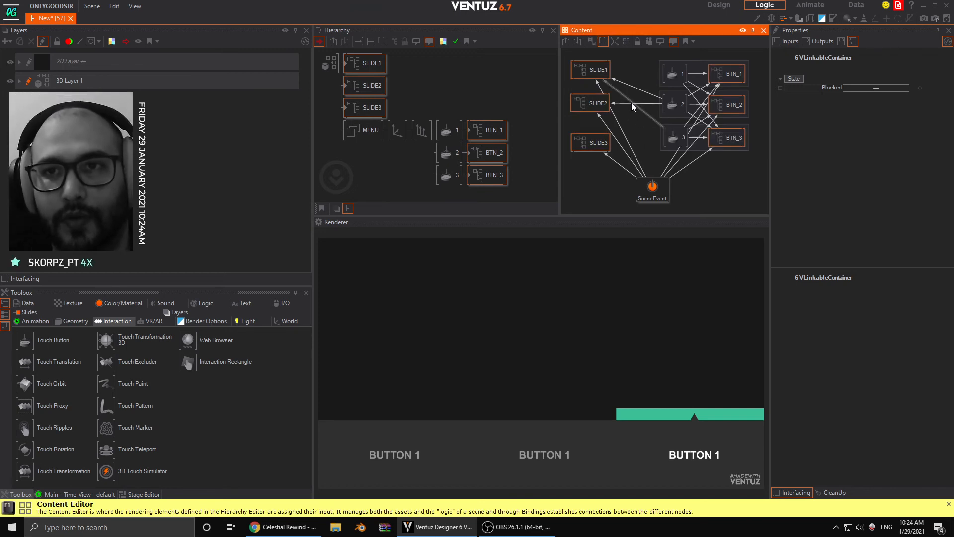
left_click(632, 103)
left_click(637, 123)
left_click(623, 103)
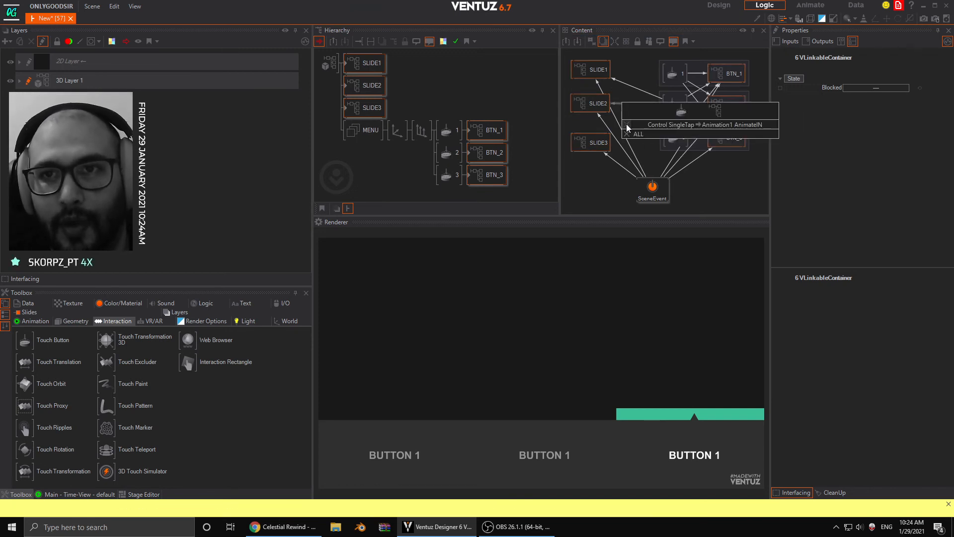
left_click(627, 124)
left_click(627, 83)
left_click(631, 103)
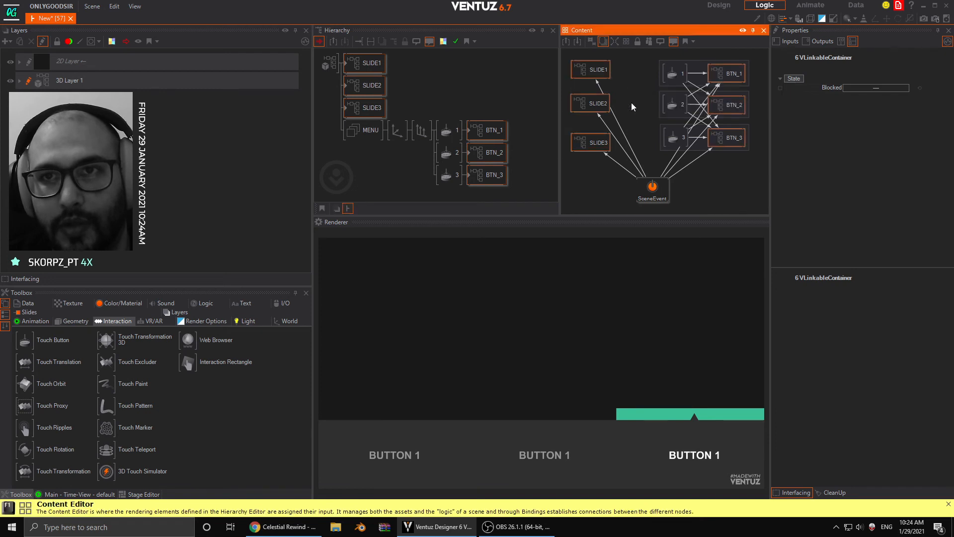
- Bind SLIDE1's AnimateOUT method to the SingleTap events of Touch Buttons 2 and 3
left_click(619, 83)
left_click(591, 69)
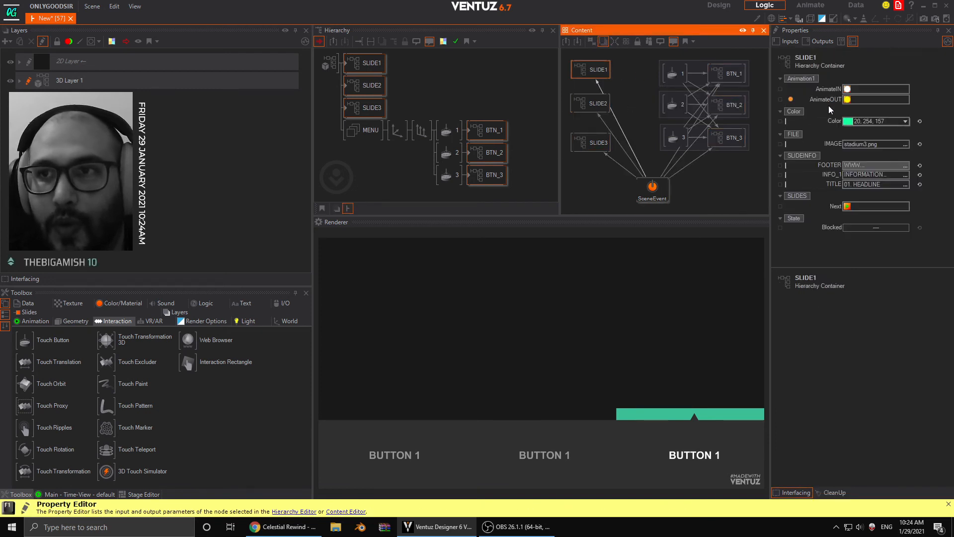
left_click_drag(810, 101, 672, 102)
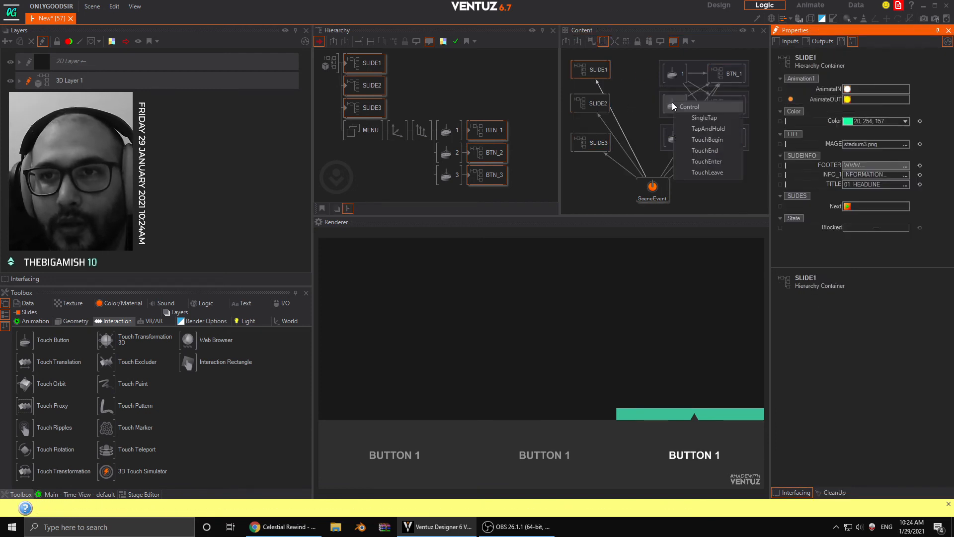
left_click(687, 115)
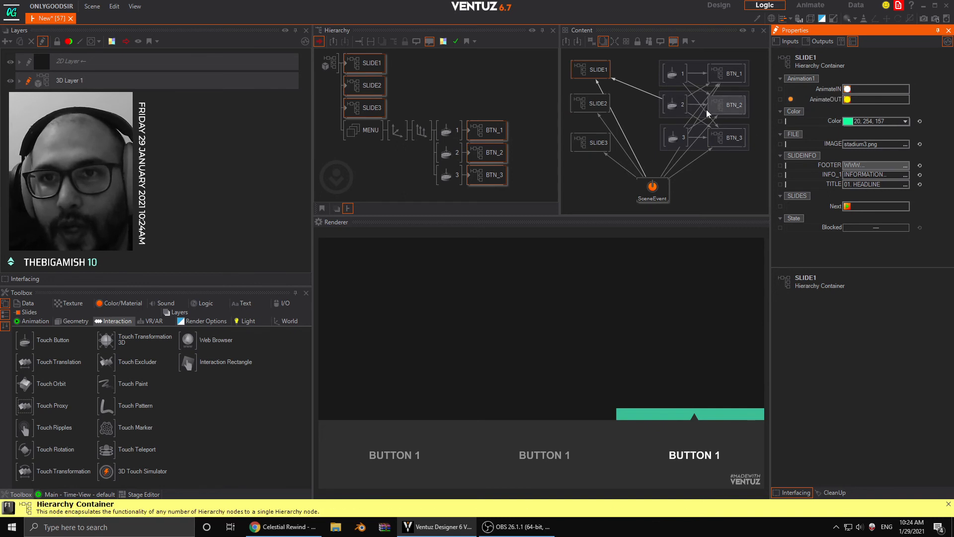
left_click_drag(677, 140, 676, 138)
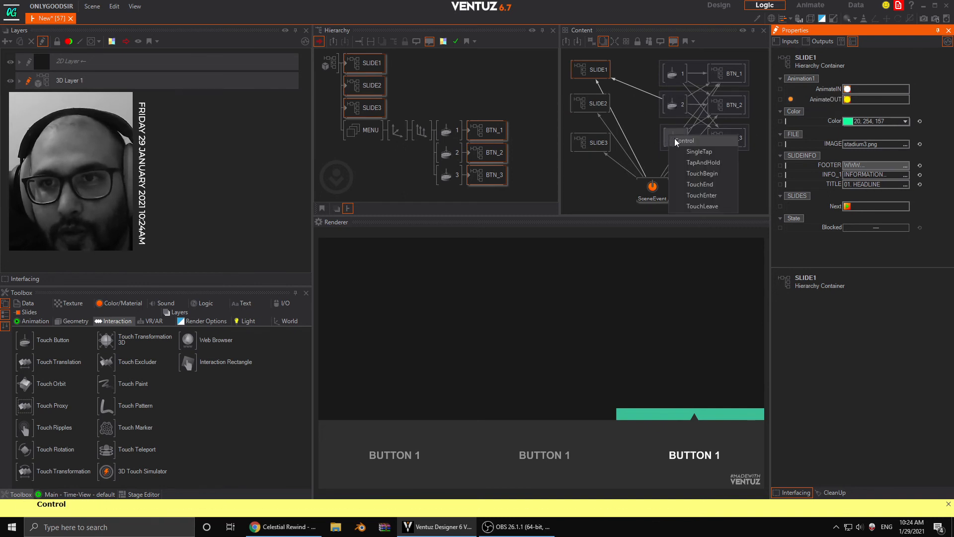
left_click(696, 157)
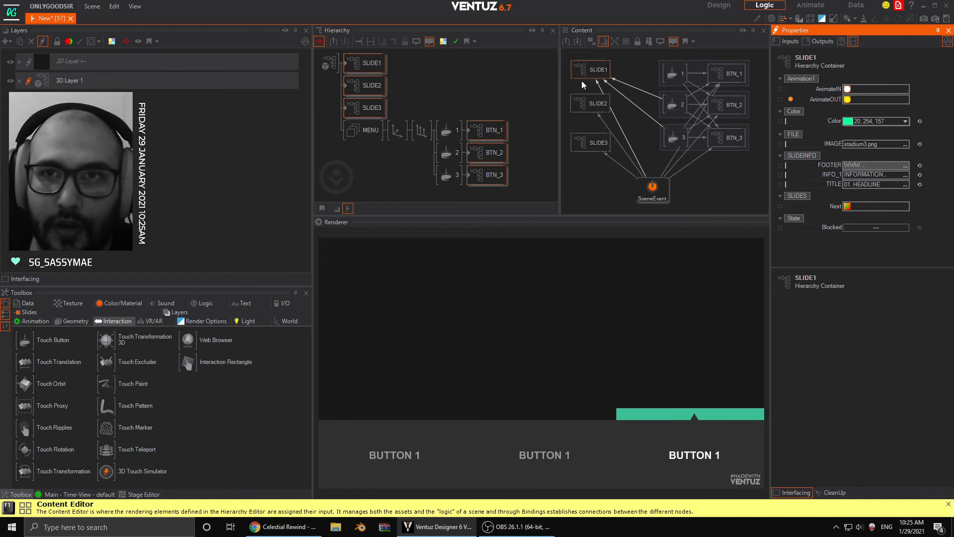
- Bind SLIDE2's AnimateOUT method to the SingleTap events of Touch Buttons 1 and 3
left_click(588, 102)
left_click_drag(826, 99, 674, 75)
left_click(697, 87)
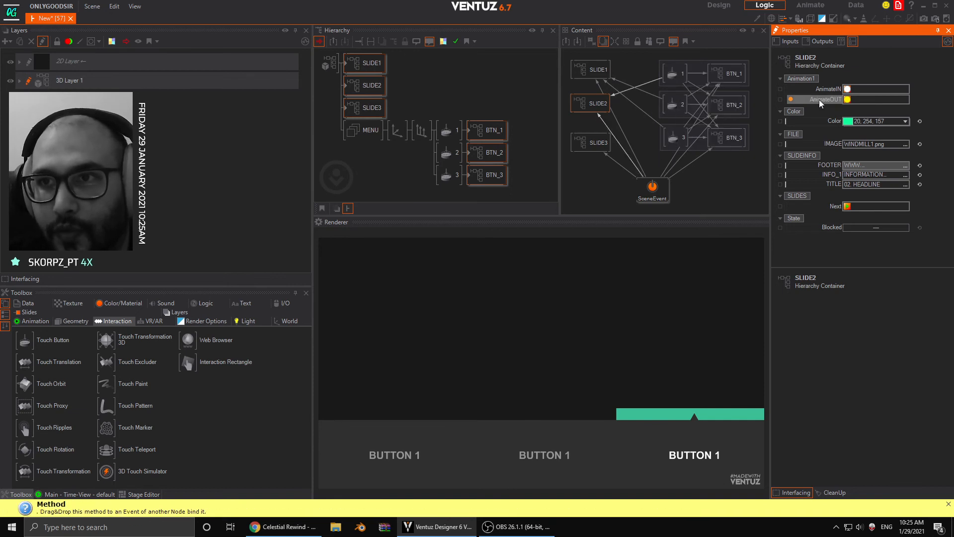
left_click_drag(671, 140, 675, 144)
left_click(697, 158)
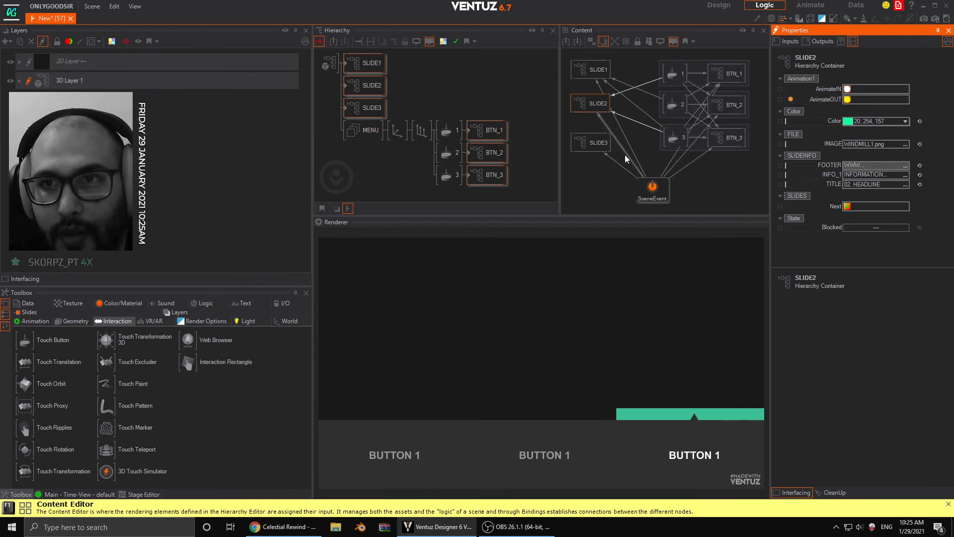
- Bind SLIDE3's AnimateOUT method to the SingleTap events of Touch Buttons 1 and 2
left_click(594, 146)
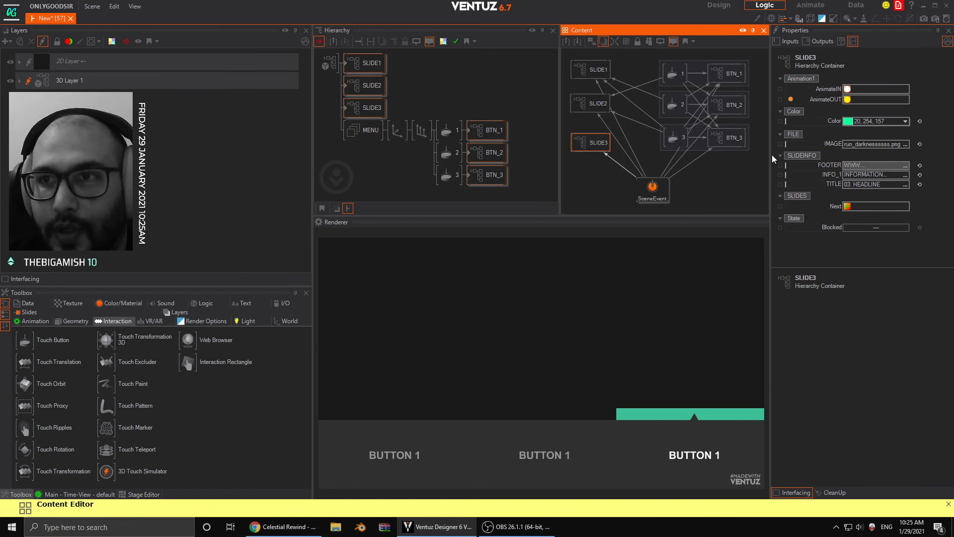
left_click_drag(827, 100, 674, 75)
left_click(705, 120)
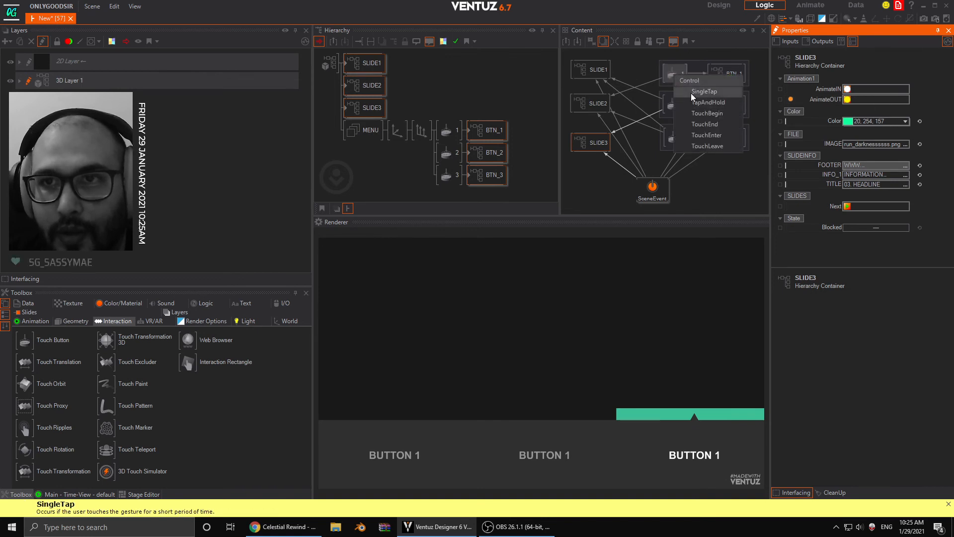
left_click(696, 96)
- Bind each slide's AnimateIN method to the SingleTap event of its same-numbered touch button: SLIDE1 to 1, SLIDE2 to 2, SLIDE3 to 3
left_click(592, 69)
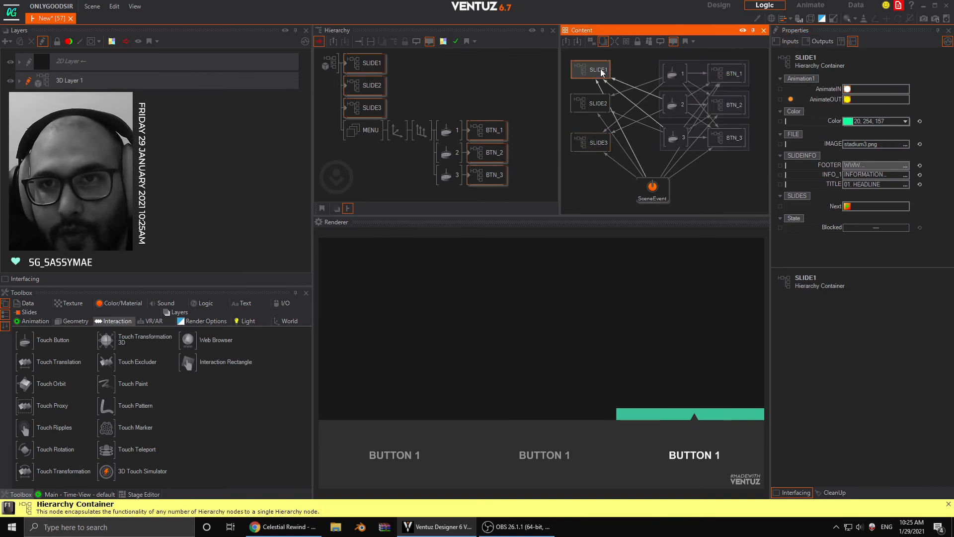
left_click_drag(828, 89, 766, 95)
left_click_drag(668, 78, 669, 77)
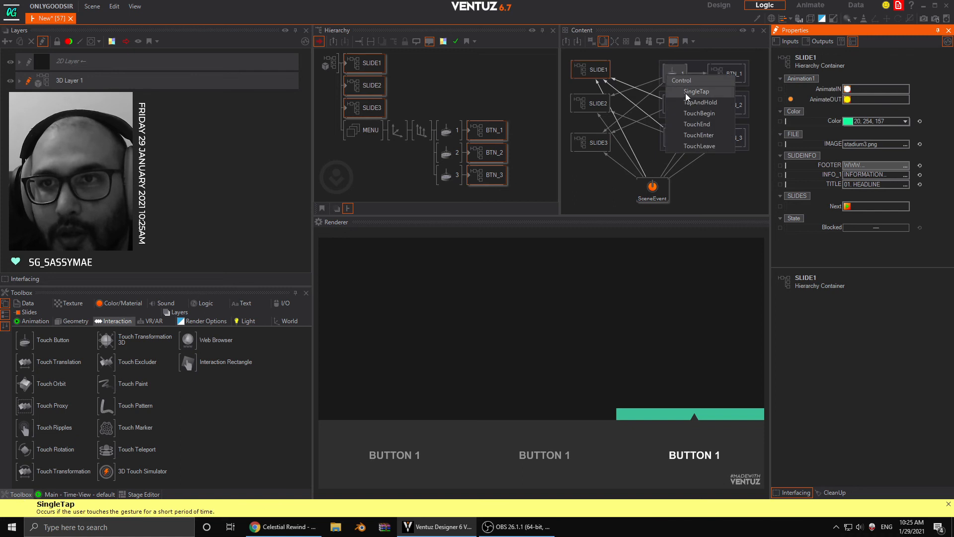
left_click(696, 96)
left_click(591, 103)
left_click_drag(810, 98, 671, 105)
left_click(696, 120)
left_click(591, 142)
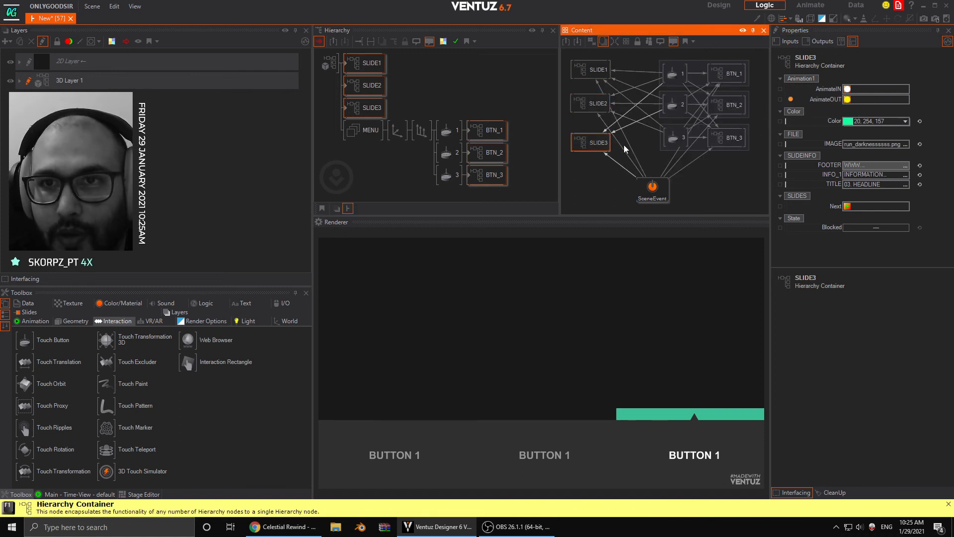
left_click_drag(826, 90, 814, 94)
left_click_drag(671, 138, 671, 138)
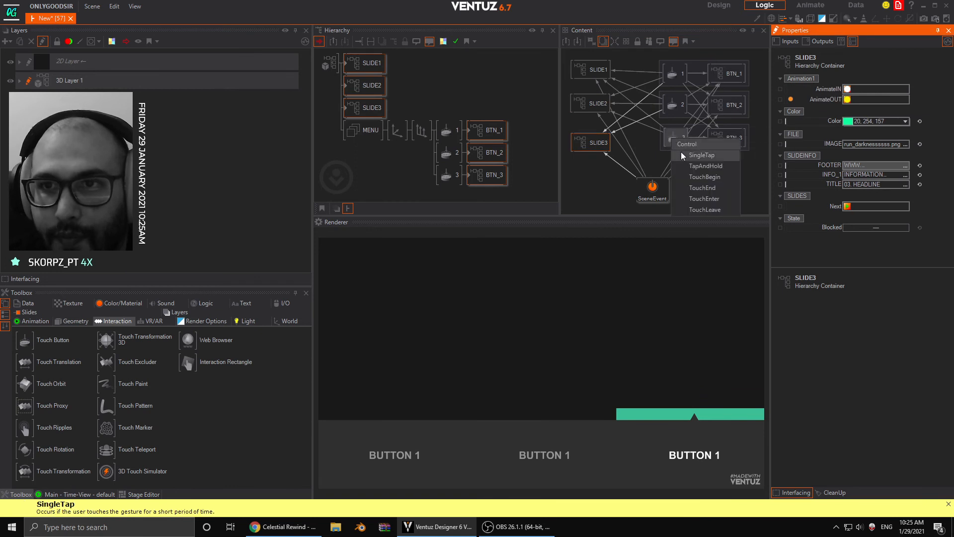
left_click(683, 156)
- Switch repeatedly between the three slides with the rendered buttons to test the rebuilt transitions, ending on the second slide
left_click(672, 454)
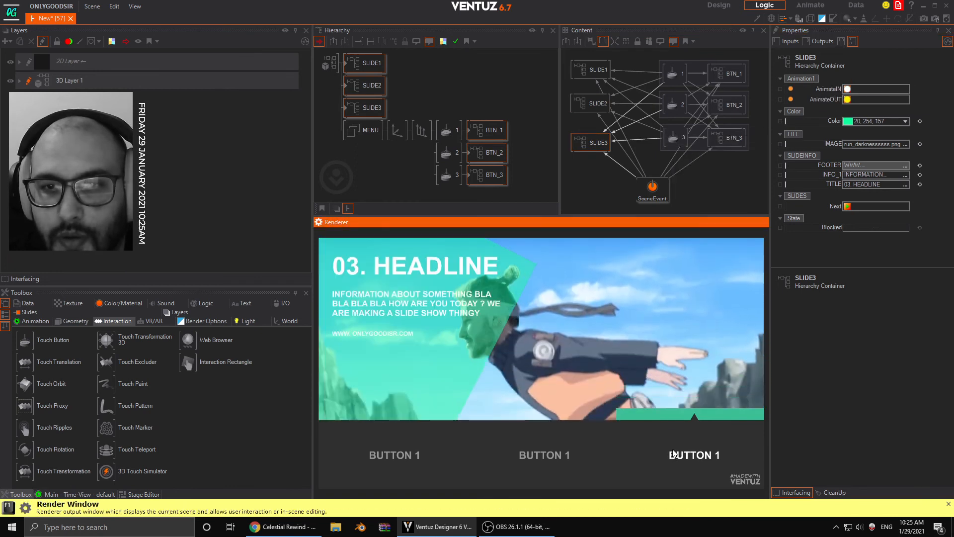
left_click(576, 447)
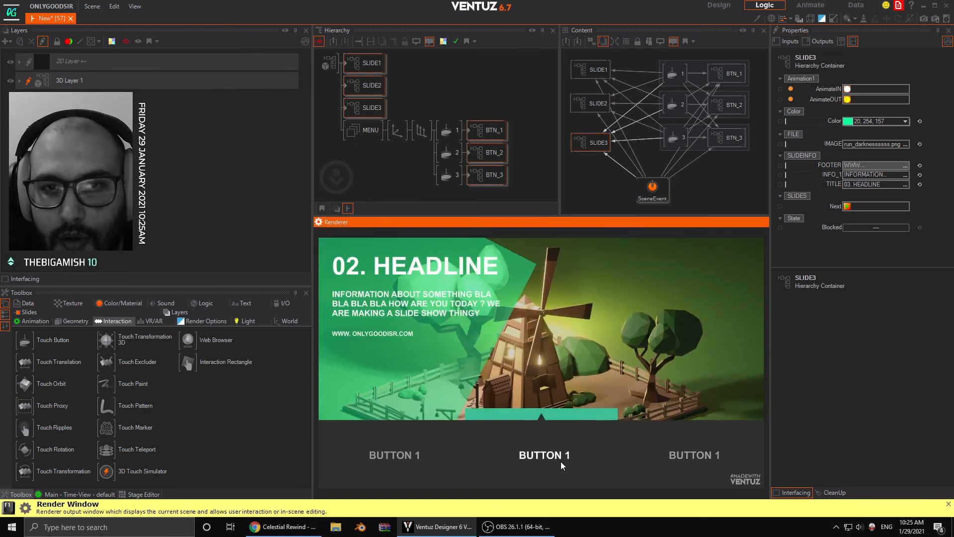
left_click(425, 461)
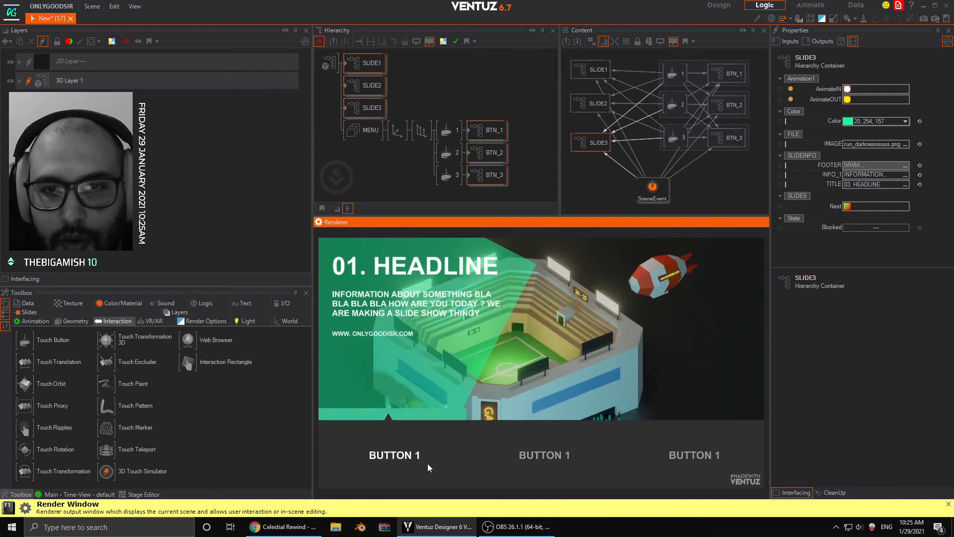
left_click(531, 455)
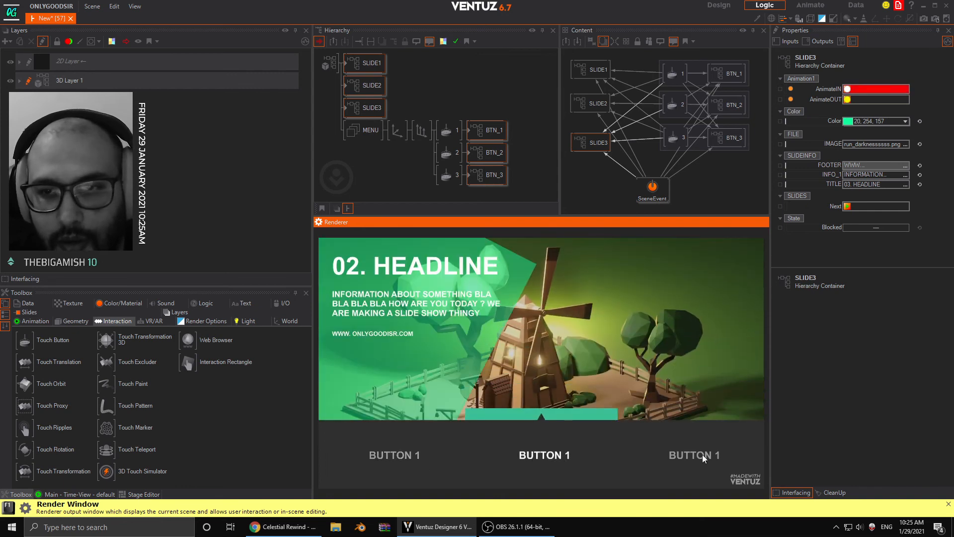
left_click(703, 455)
left_click(558, 456)
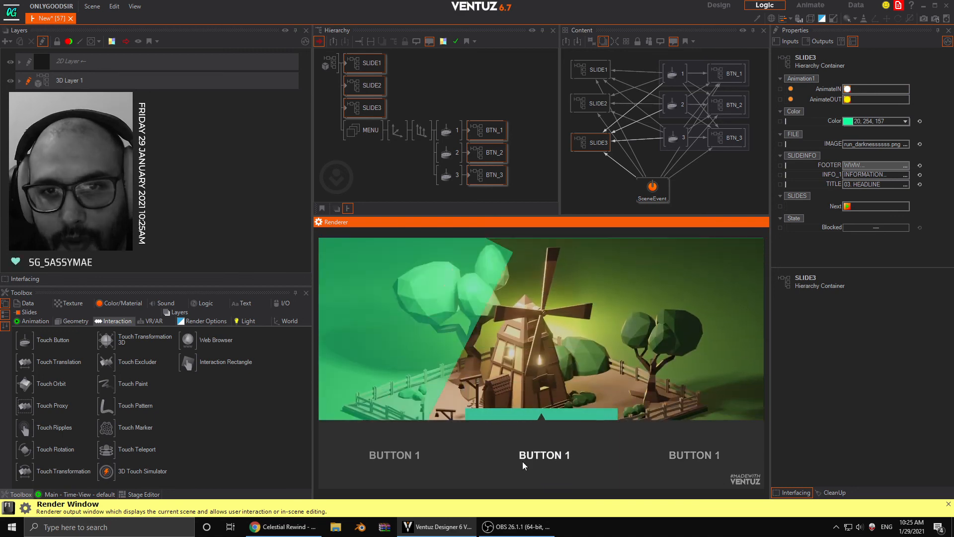
left_click(408, 467)
left_click(557, 458)
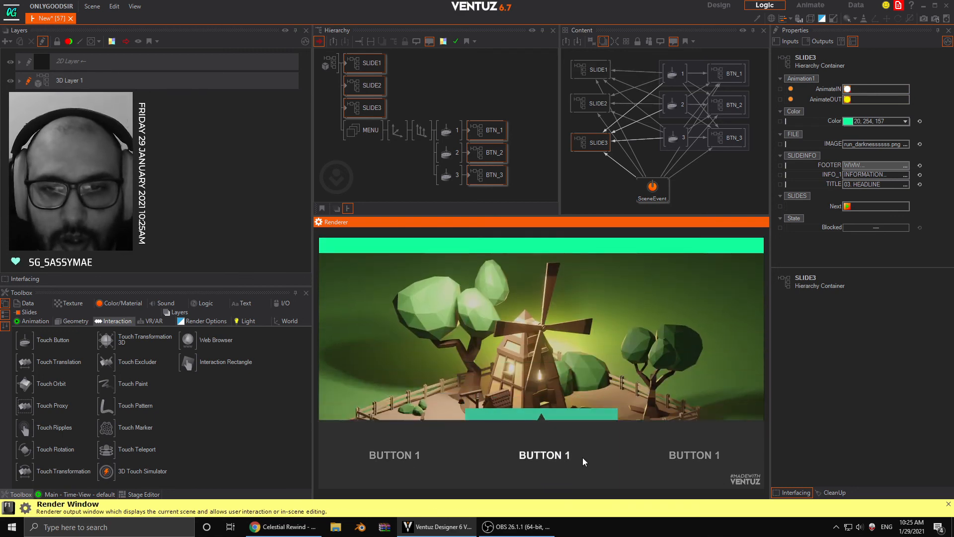
left_click(664, 455)
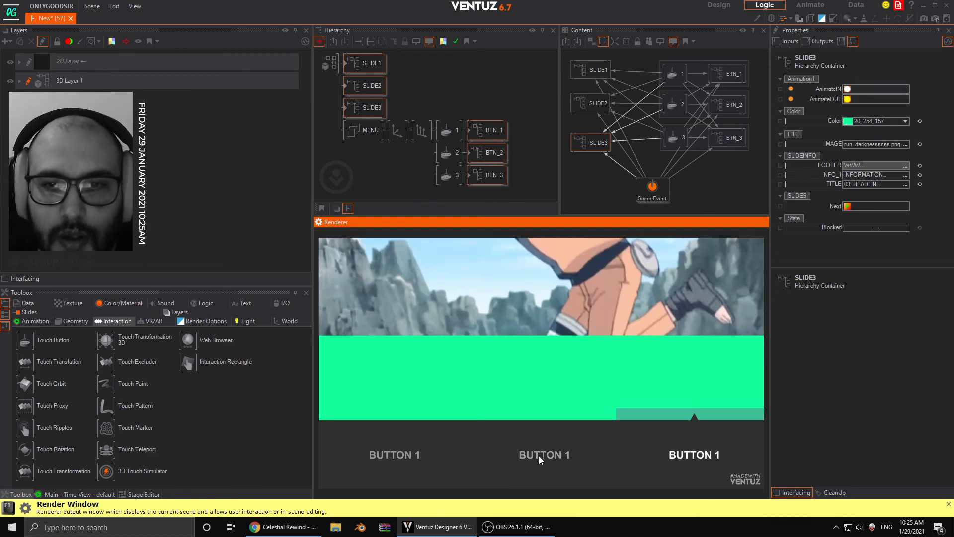
left_click(419, 459)
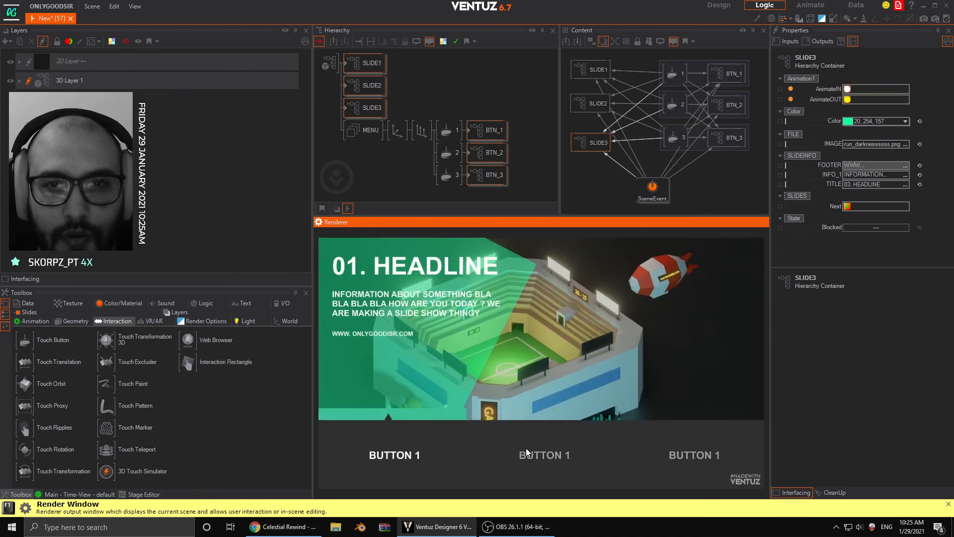
left_click(526, 449)
- Set SLIDE2's Color to pink-red 253, 11, 88 and BTN_2's BaseColor to the matching pink 188, 61, 112
left_click(372, 85)
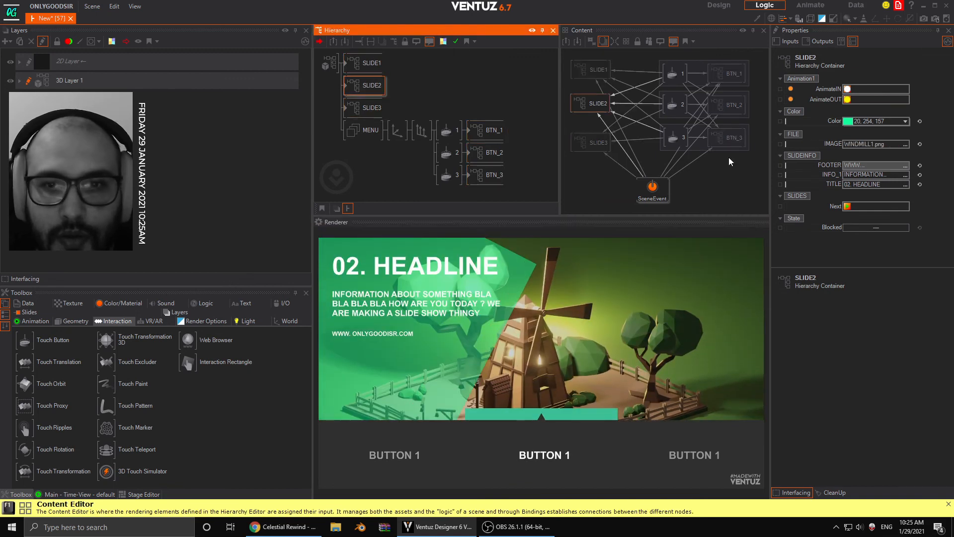
left_click(906, 121)
left_click(819, 152)
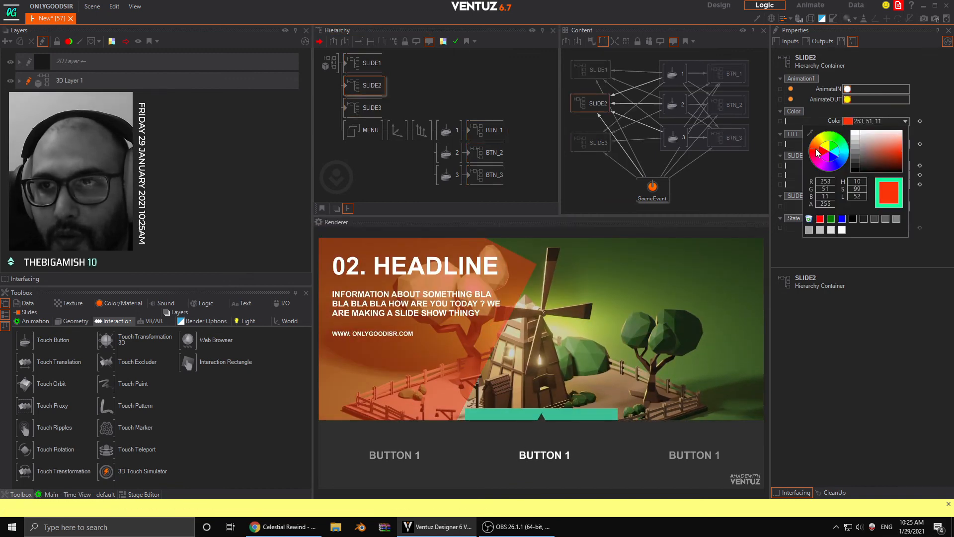
left_click_drag(819, 153, 815, 159)
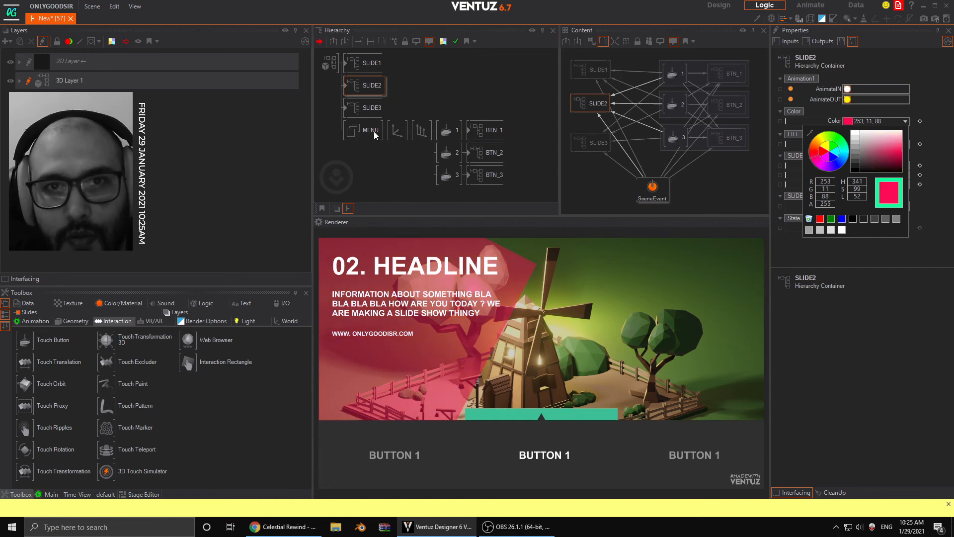
left_click(491, 155)
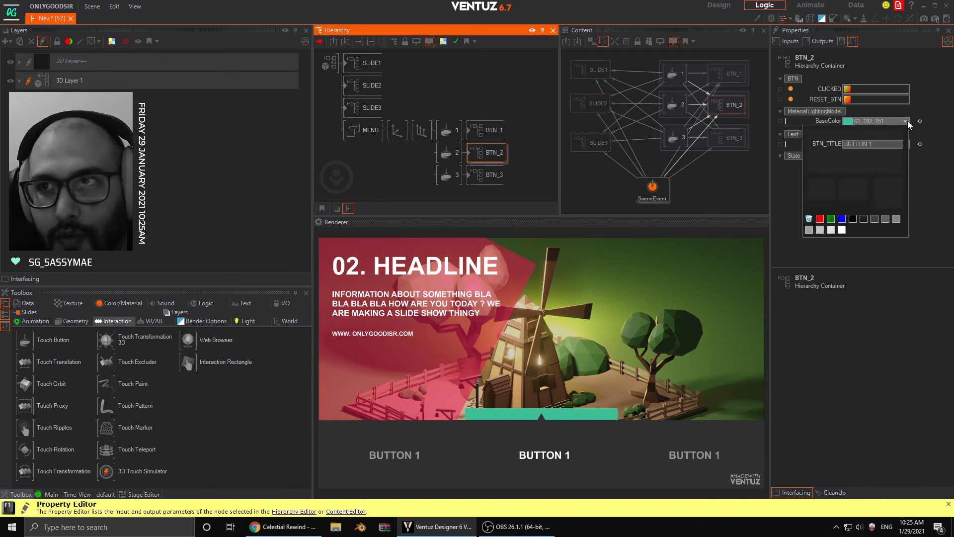
left_click_drag(827, 140, 811, 154)
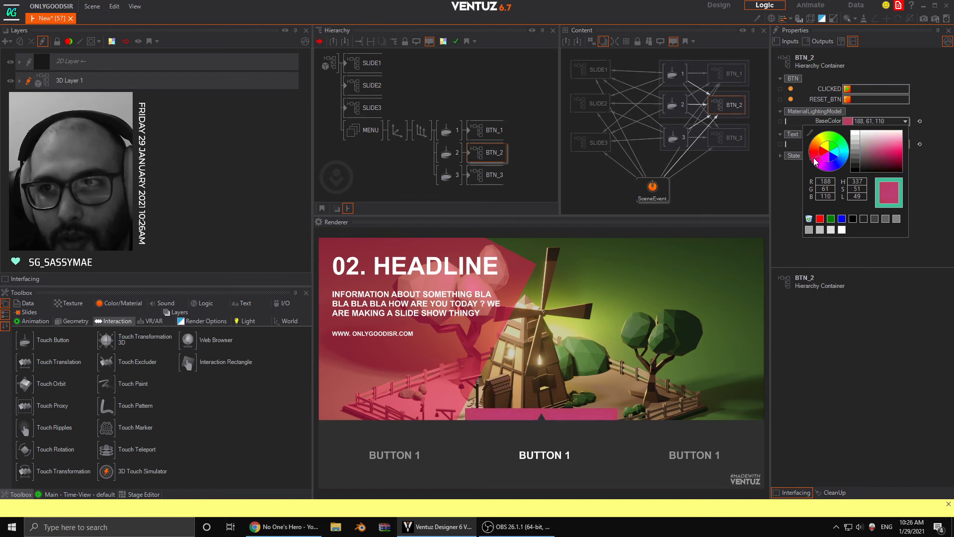
- Run through the first, second and third slides with the rendered buttons to check the new pink colours in the transitions
left_click(415, 461)
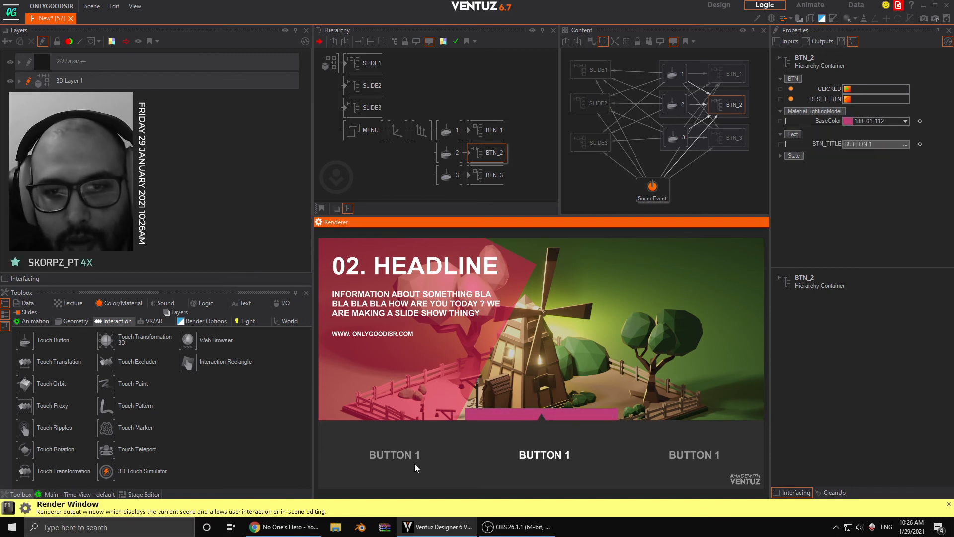
left_click(539, 453)
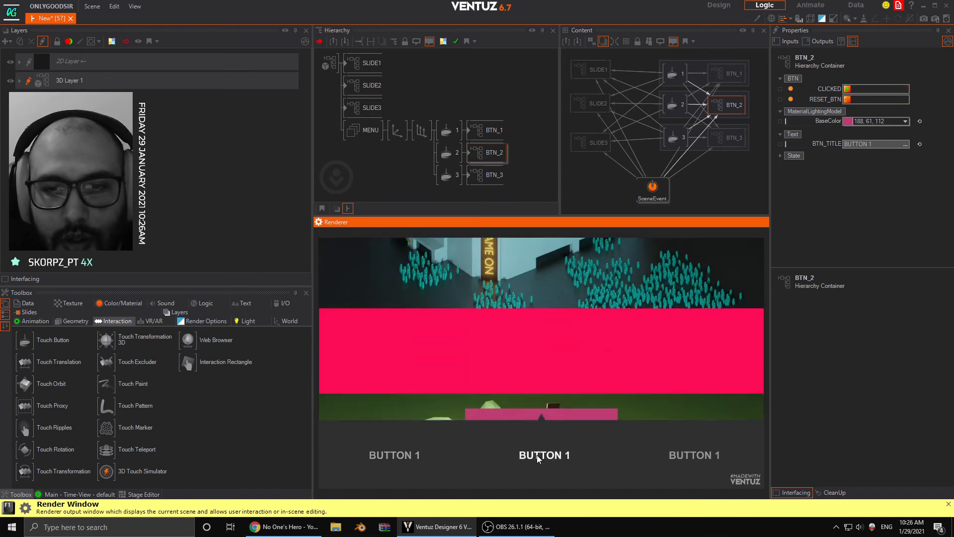
left_click(693, 450)
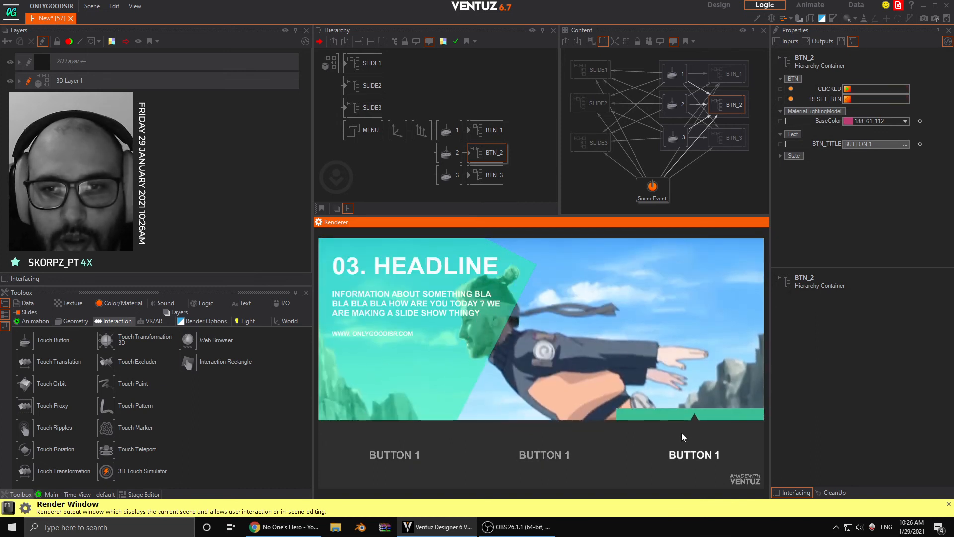
- Set BTN_3's BaseColor to orange 255, 156, 86
left_click(487, 180)
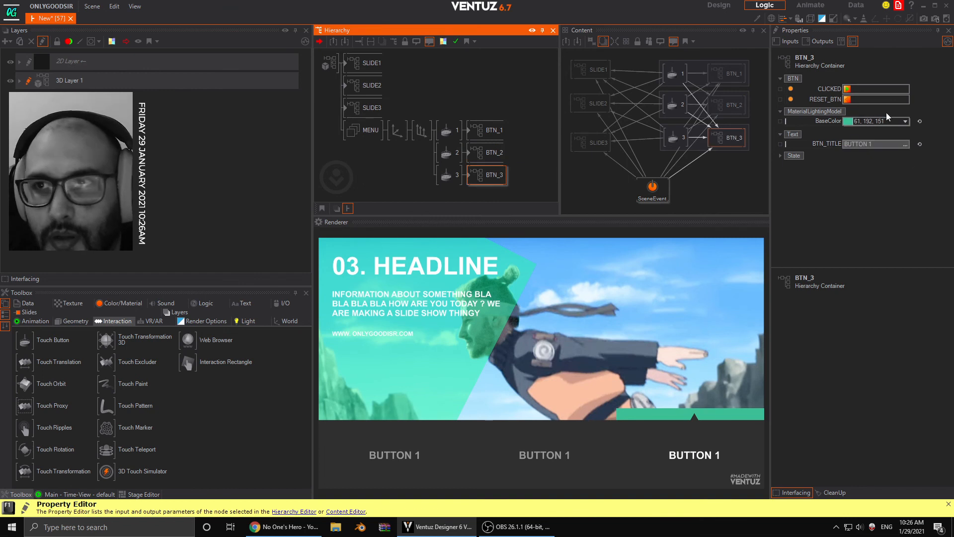
left_click(910, 124)
left_click(812, 137)
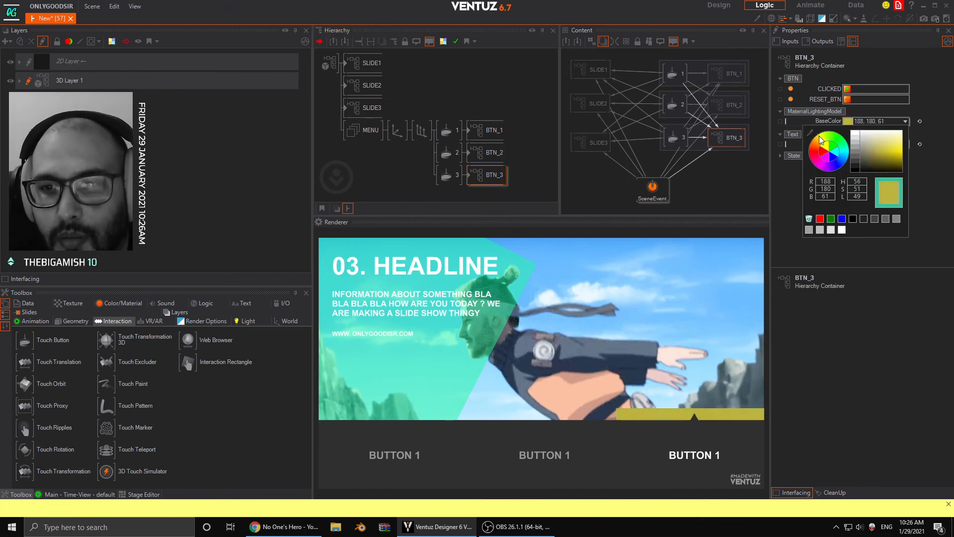
left_click_drag(820, 140, 909, 149)
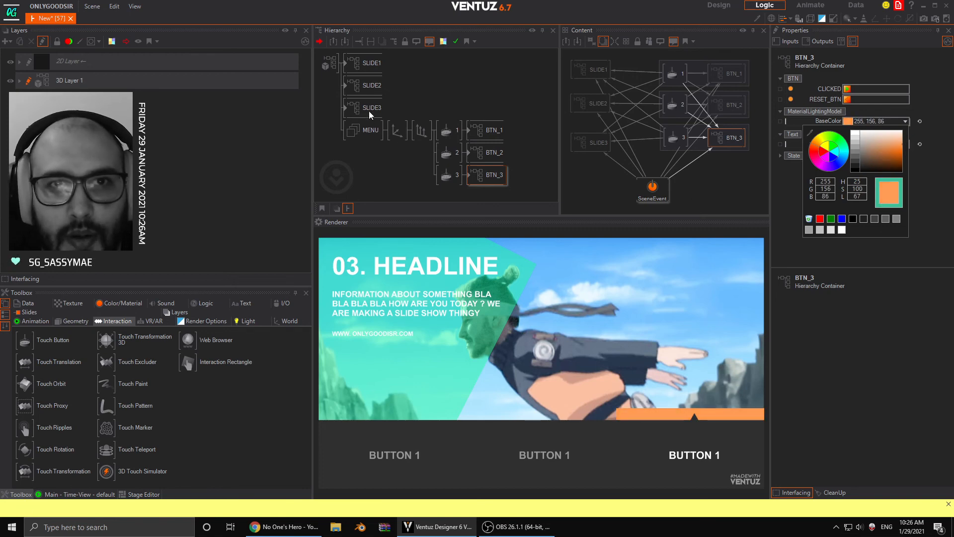
- Set SLIDE3's Color to orange-red 234, 66, 0
left_click(370, 114)
left_click(904, 121)
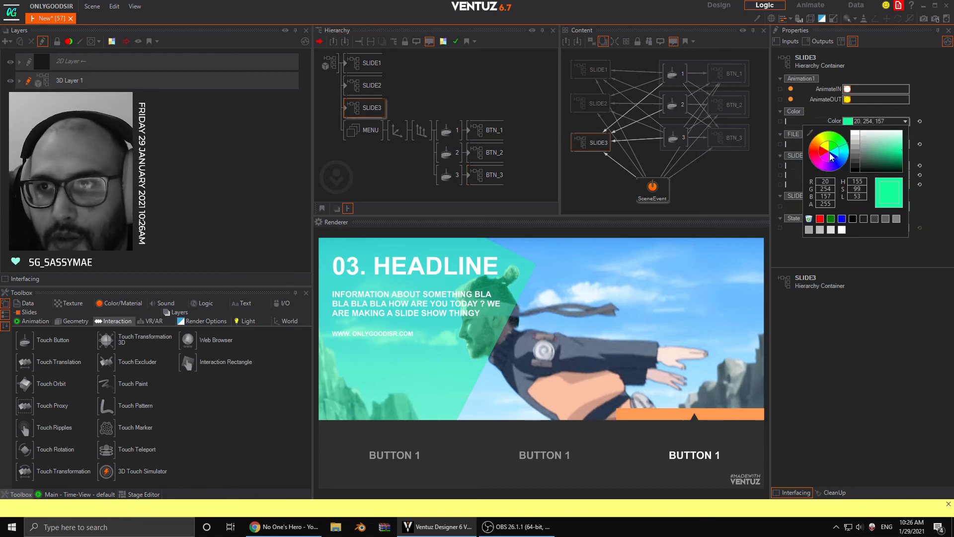
left_click_drag(831, 156, 818, 151)
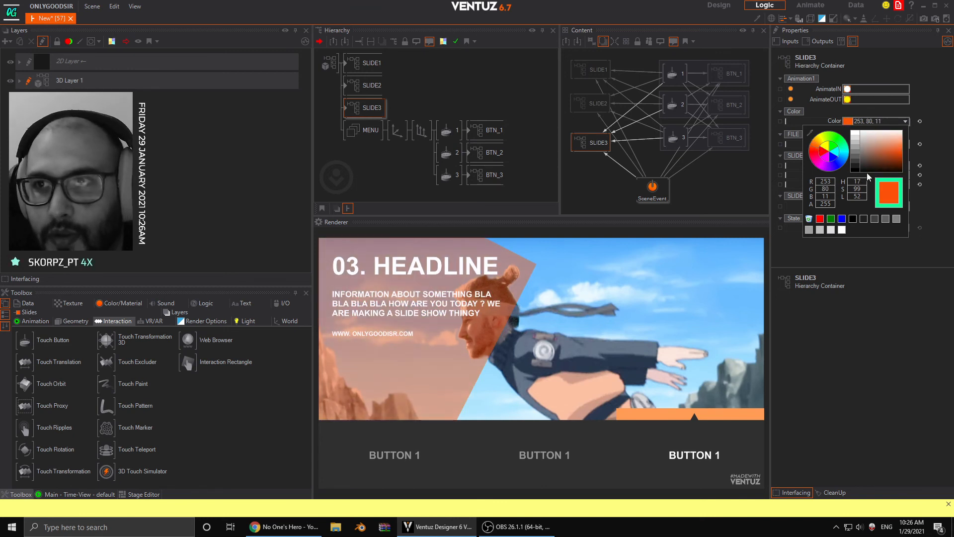
left_click_drag(869, 177, 915, 157)
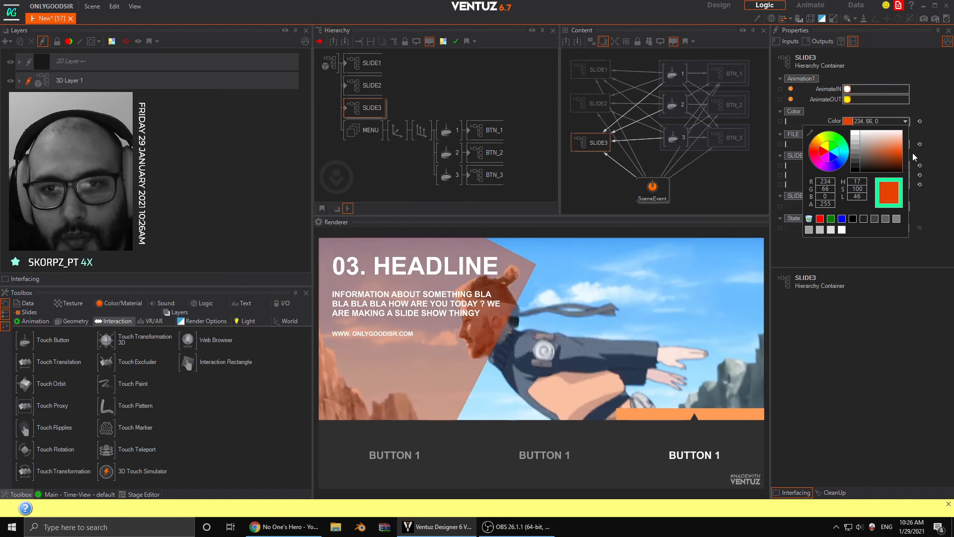
- Switch repeatedly between the three slides with the rendered buttons to check the green, pink and orange colours in the transitions
left_click(575, 456)
left_click(570, 457)
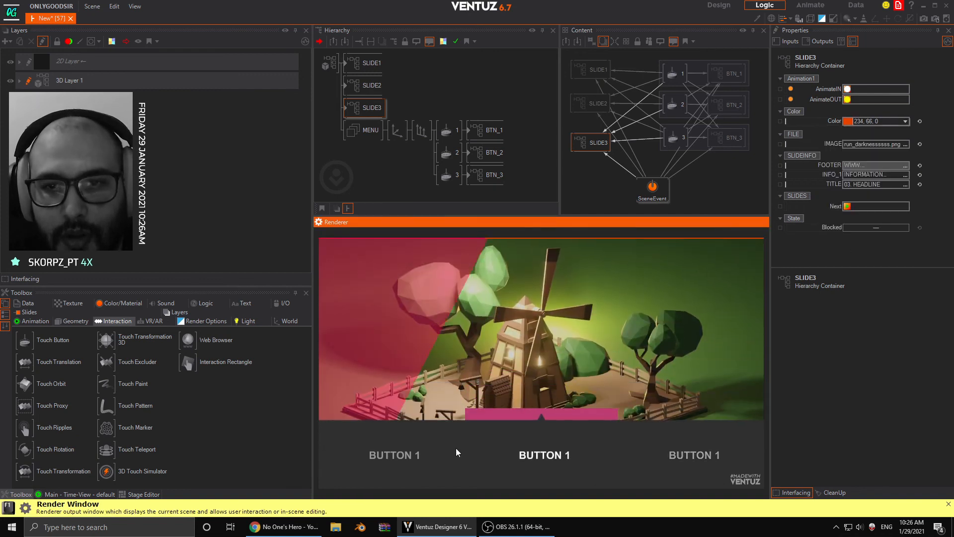
left_click(392, 455)
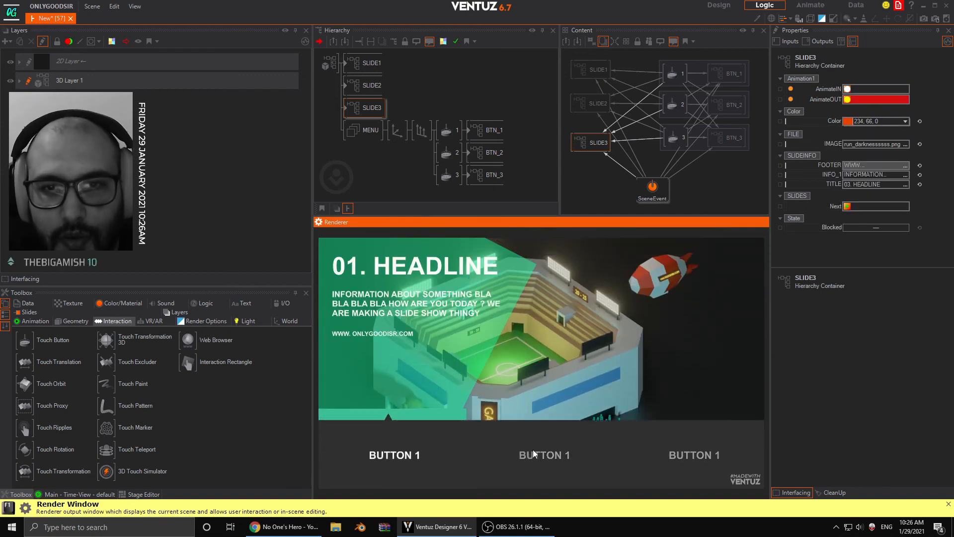
left_click(534, 454)
left_click(698, 454)
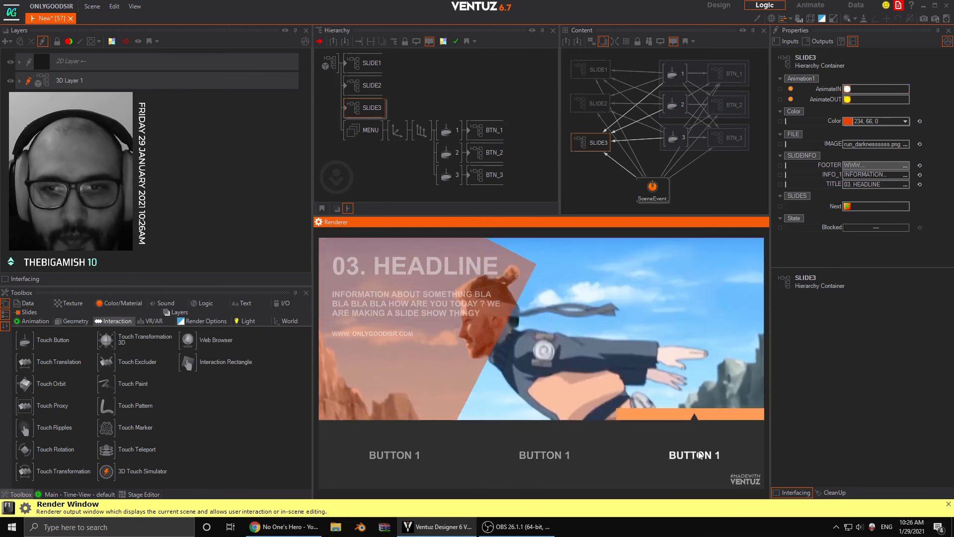
left_click(556, 461)
left_click(370, 474)
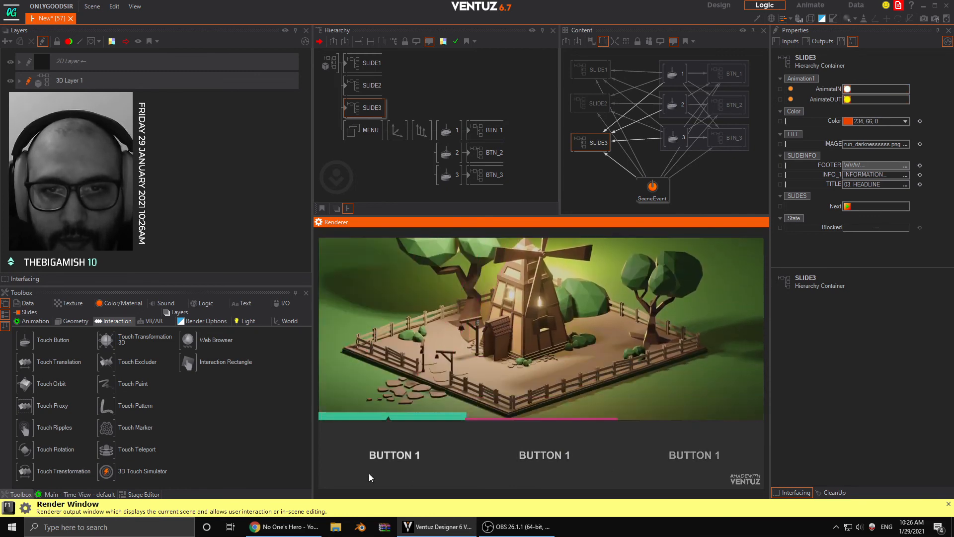
left_click(582, 454)
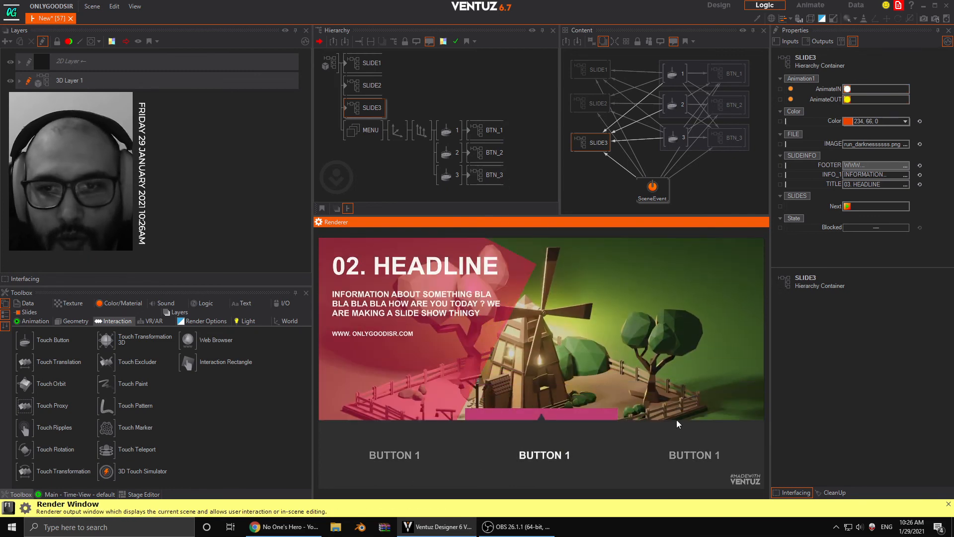
left_click(646, 445)
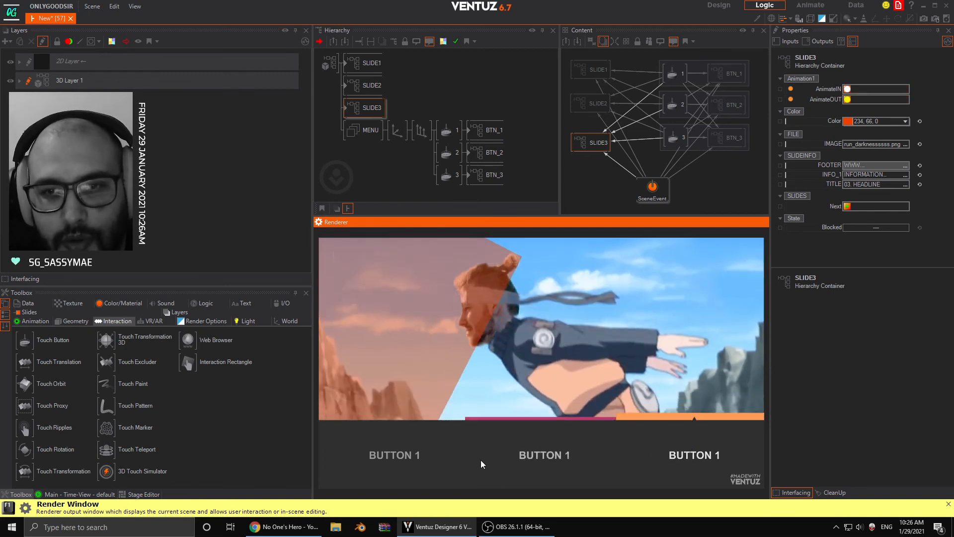
left_click(480, 461)
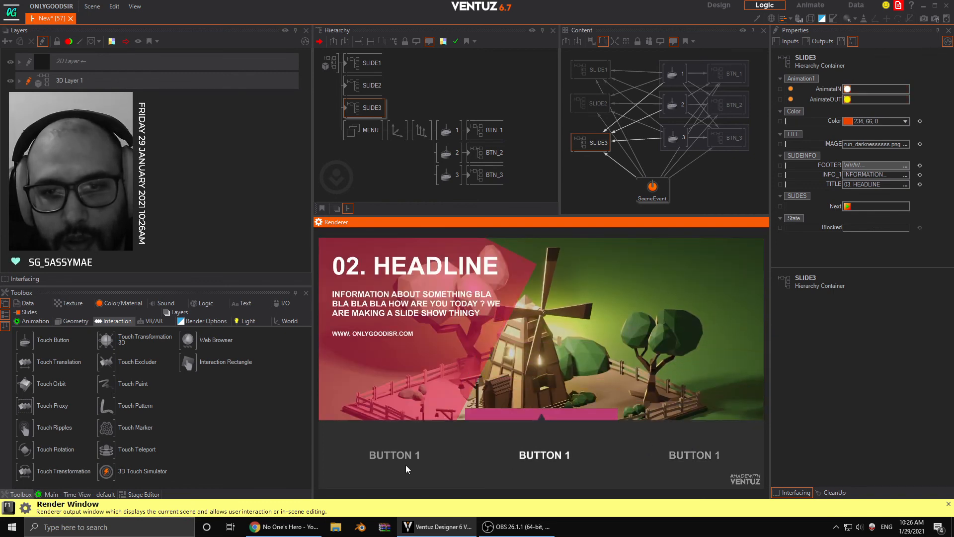
left_click(406, 464)
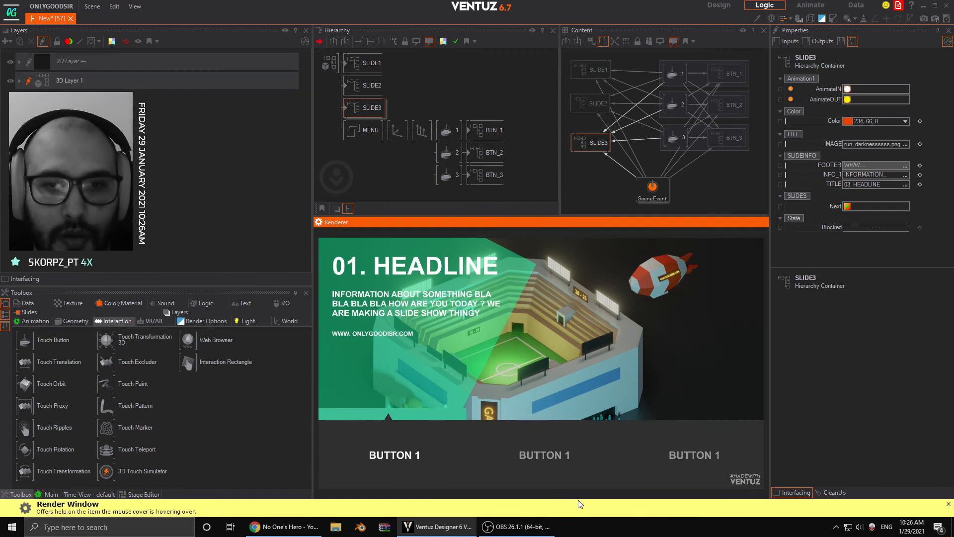
- Shrink the MENU axis to a ScalingFactor of 0.494 and move it to Position X 11.24 and Y -5.02
left_click(412, 77)
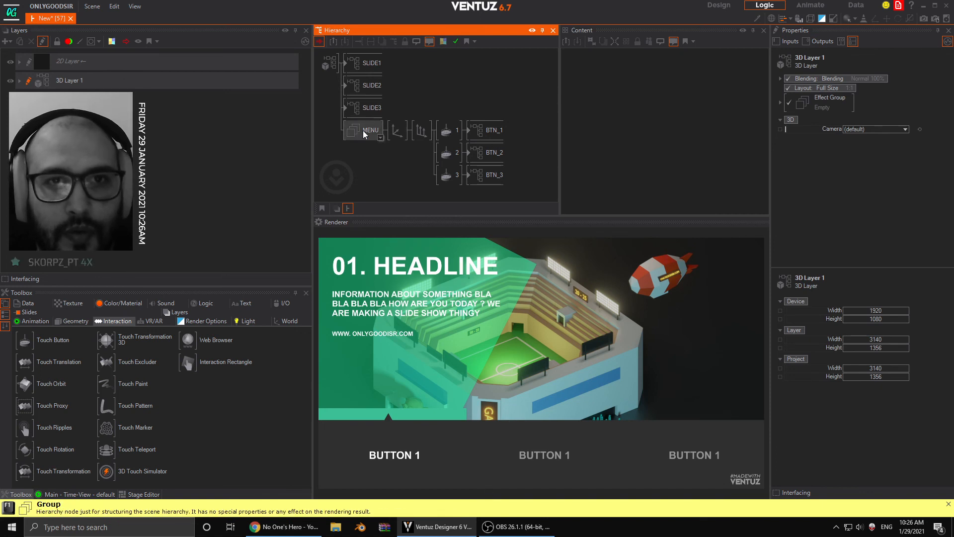
left_click(401, 132)
left_click_drag(850, 96, 908, 93)
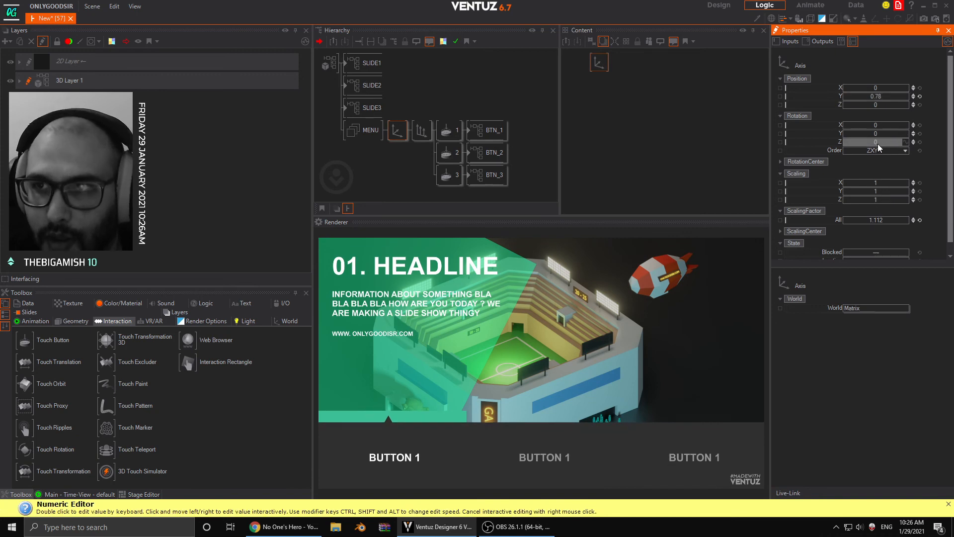
left_click_drag(876, 133, 901, 133)
left_click(921, 134)
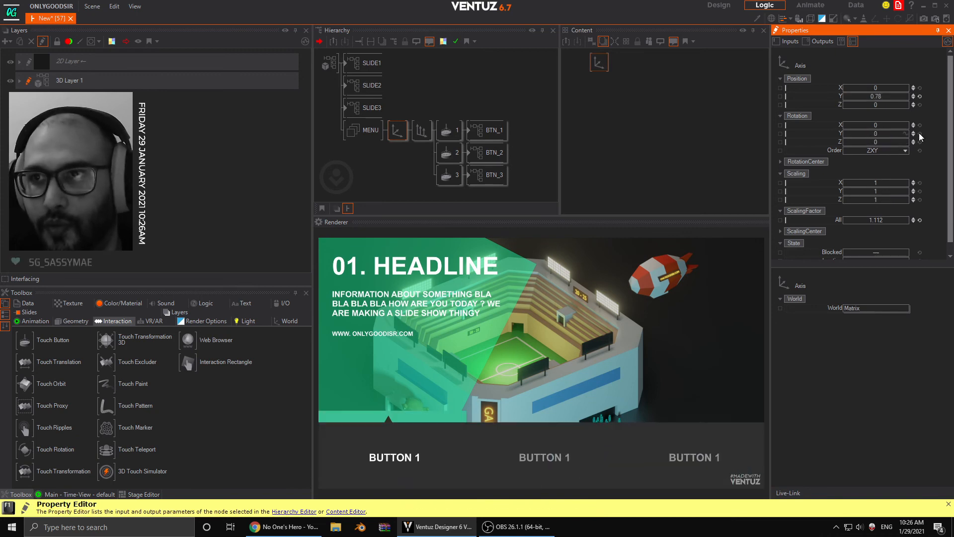
left_click_drag(872, 97, 892, 97)
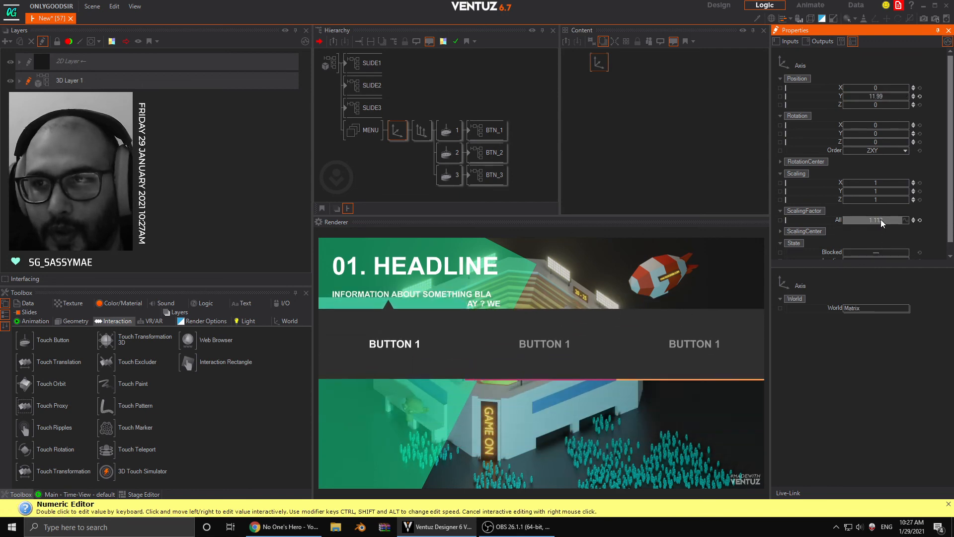
left_click_drag(881, 219, 862, 218)
left_click_drag(876, 97, 860, 99)
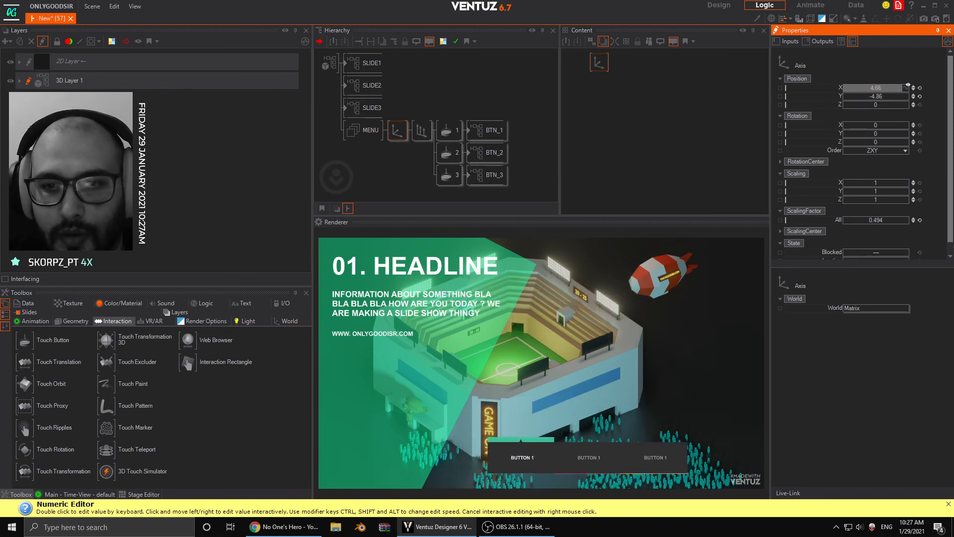
left_click_drag(907, 86, 857, 94)
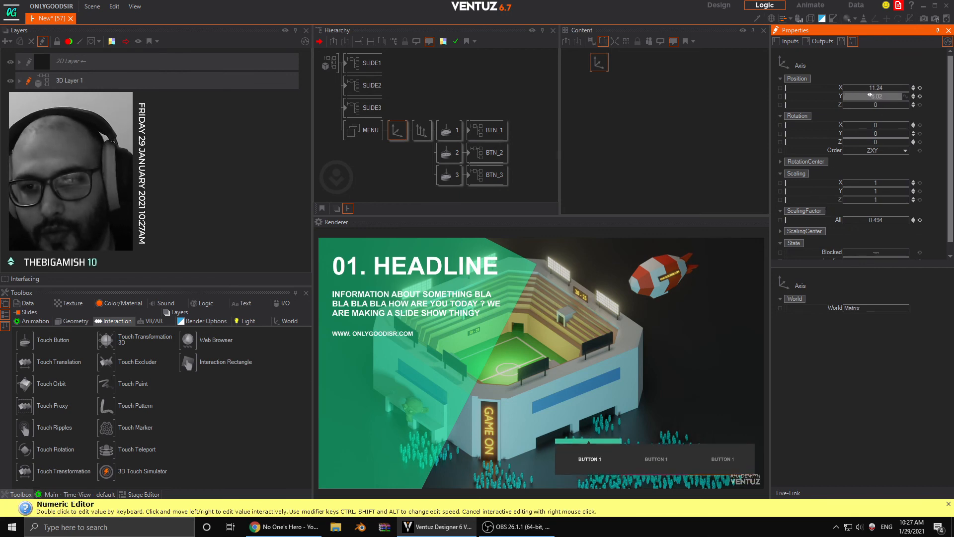
- Run through all three slides with the shrunken menu's buttons to check that the transitions still respond
left_click(643, 457)
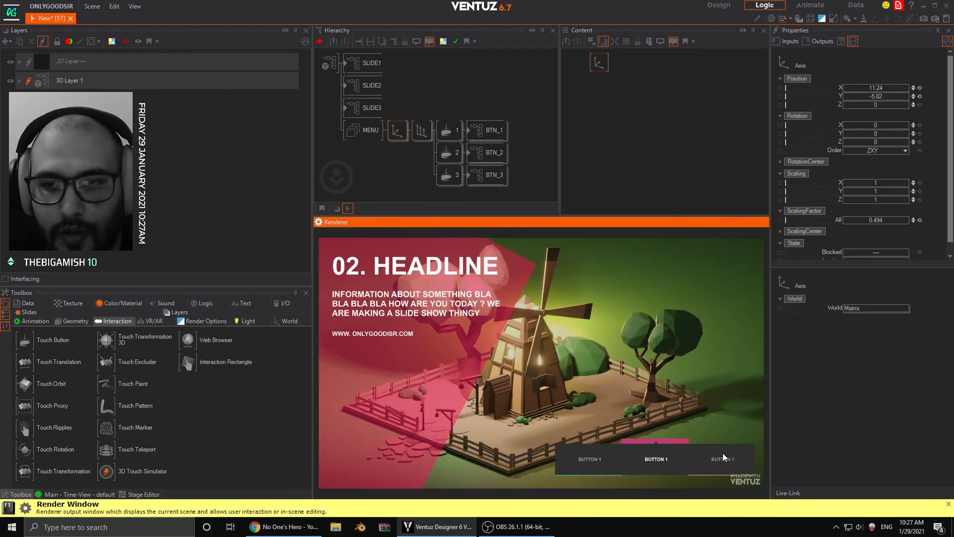
left_click(721, 458)
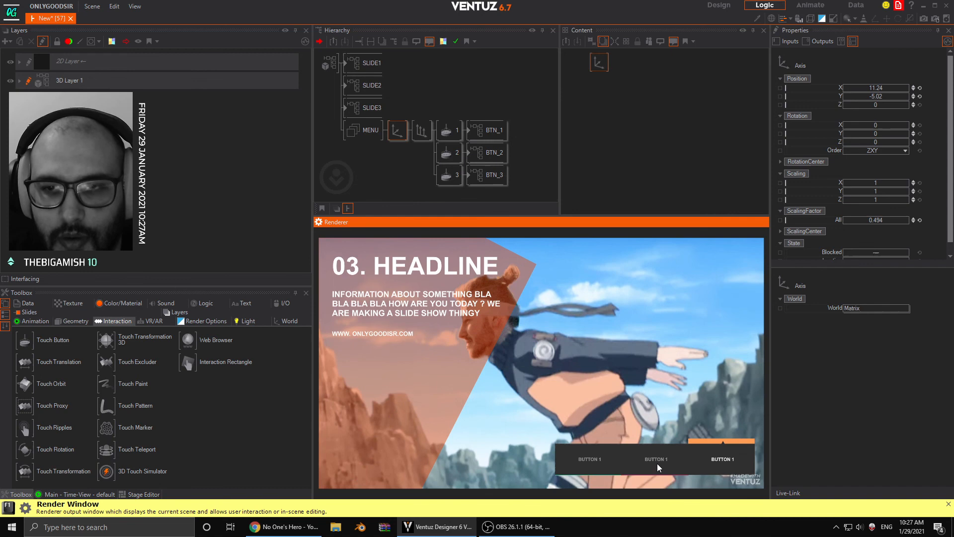
left_click(657, 463)
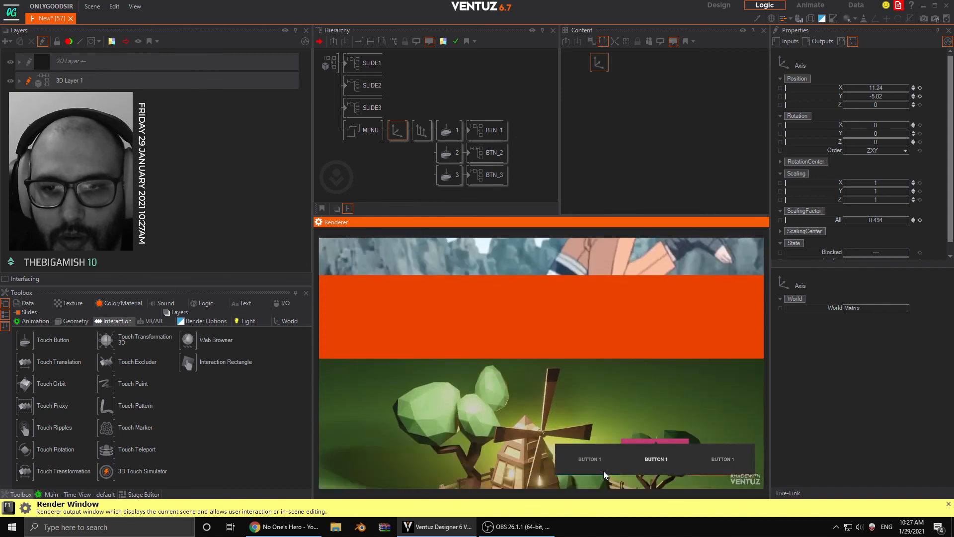
left_click(586, 467)
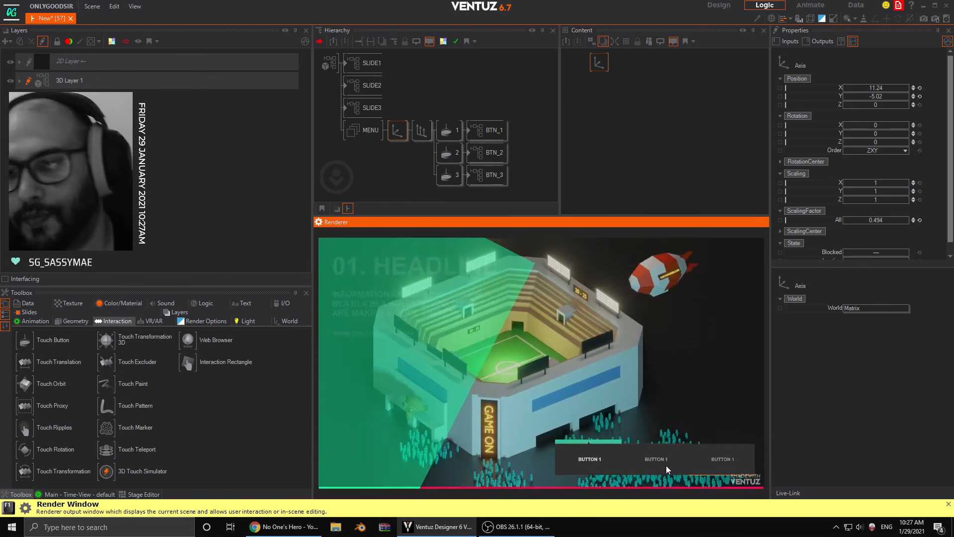
left_click(665, 465)
left_click(721, 460)
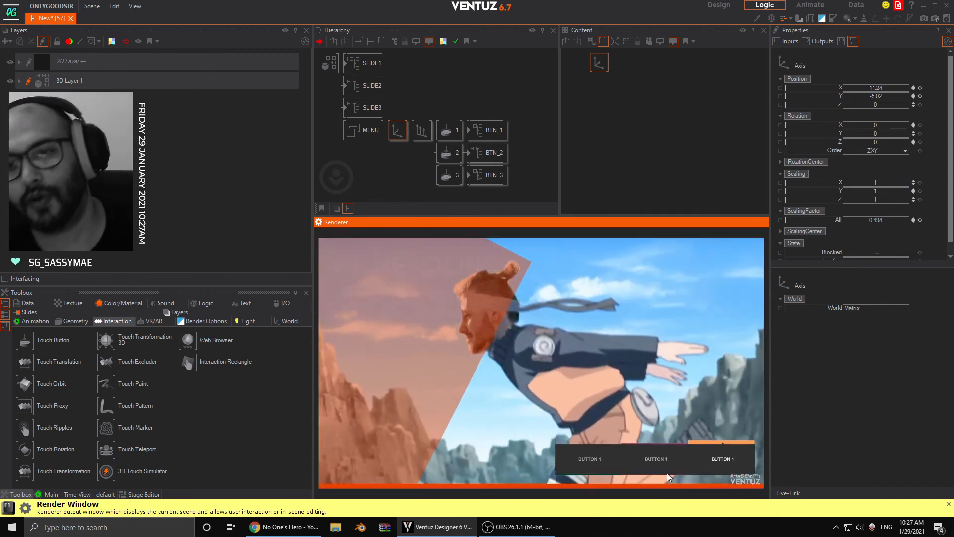
left_click(589, 464)
left_click(652, 458)
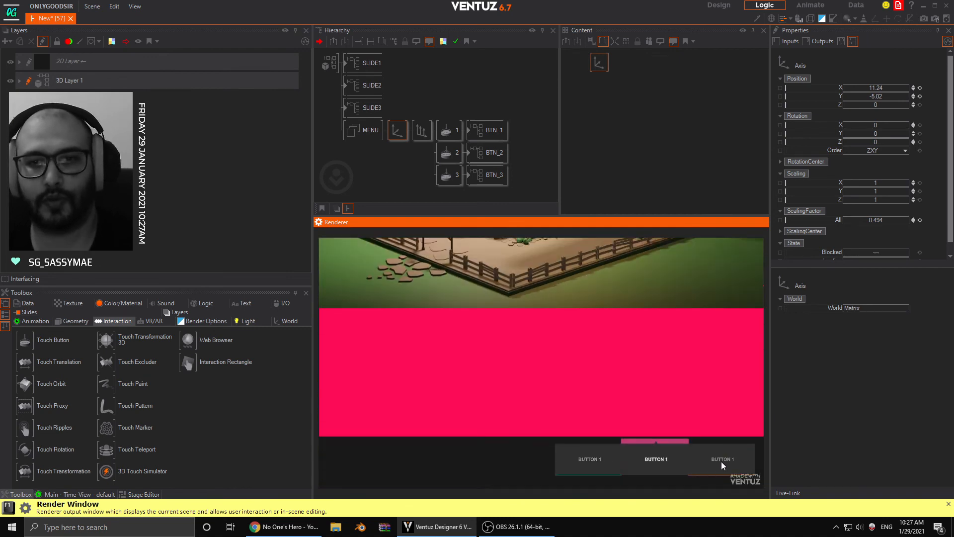
left_click(721, 460)
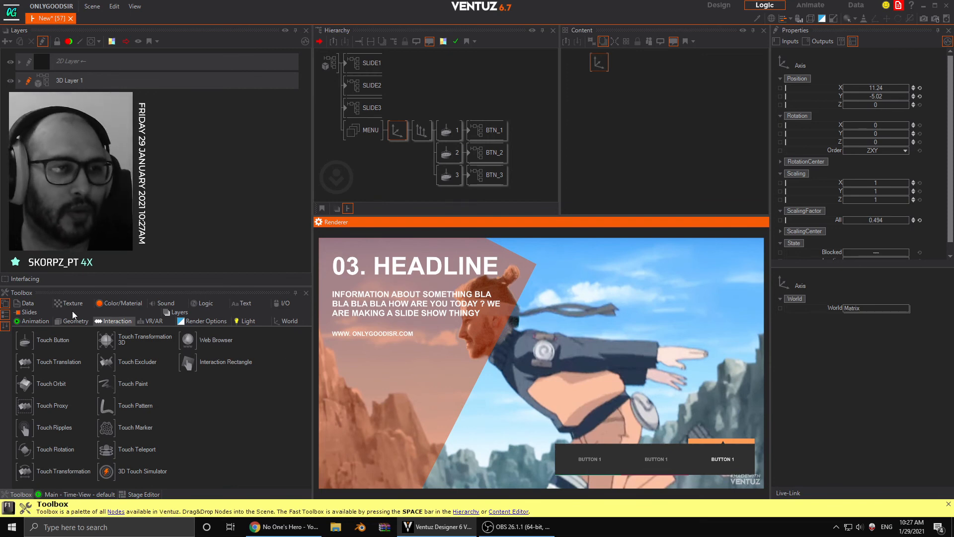
- Show the Slides nodes in the toolbox and switch back and forth between the first and second slides
left_click(36, 311)
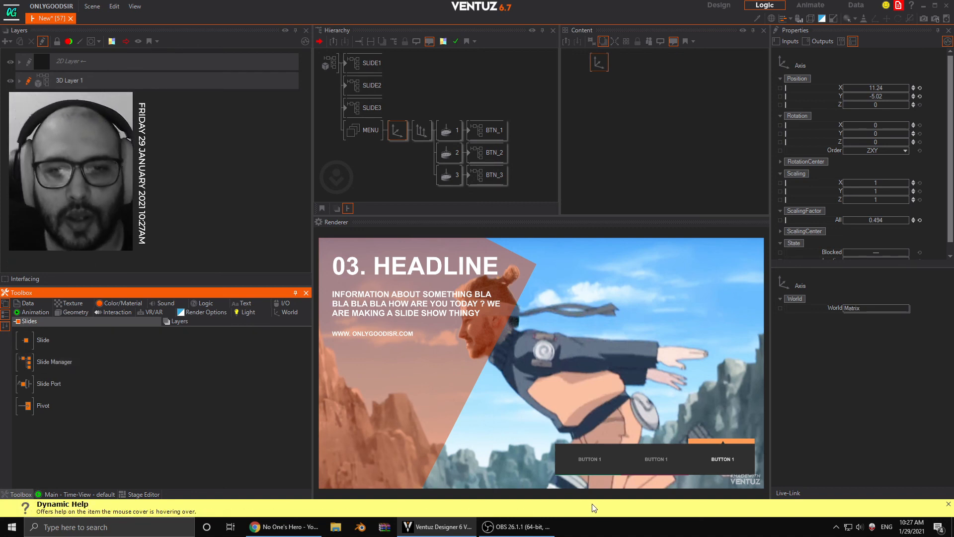
left_click(669, 460)
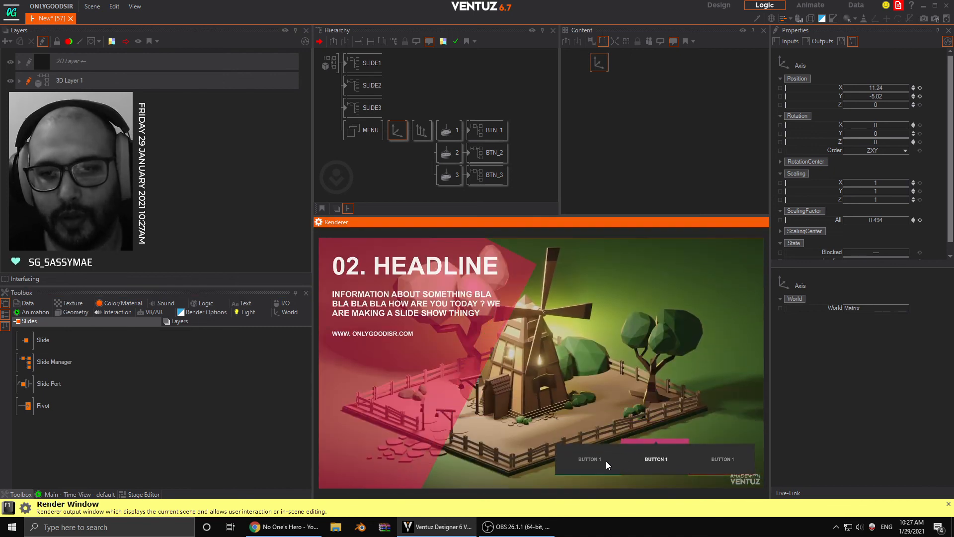
left_click(606, 460)
left_click(645, 461)
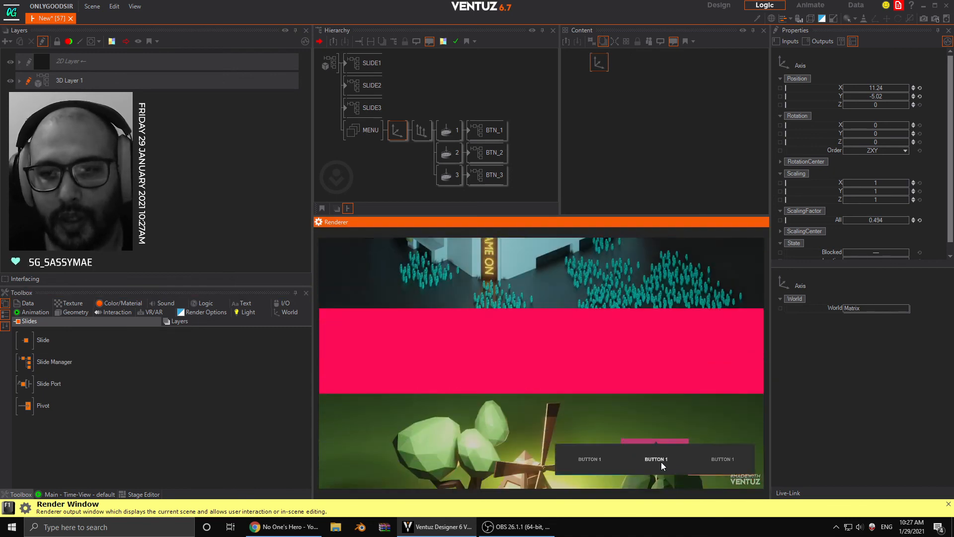
left_click(595, 456)
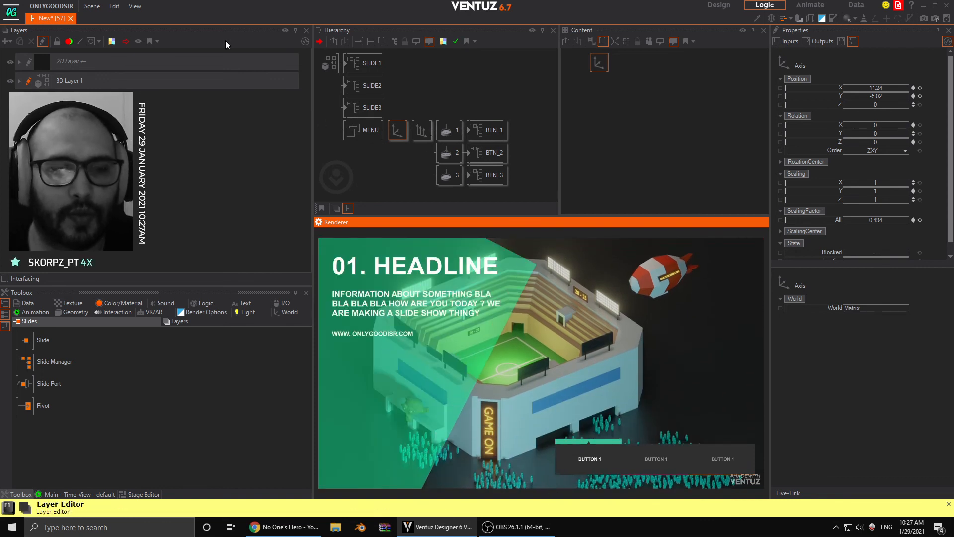
left_click(657, 458)
left_click(601, 461)
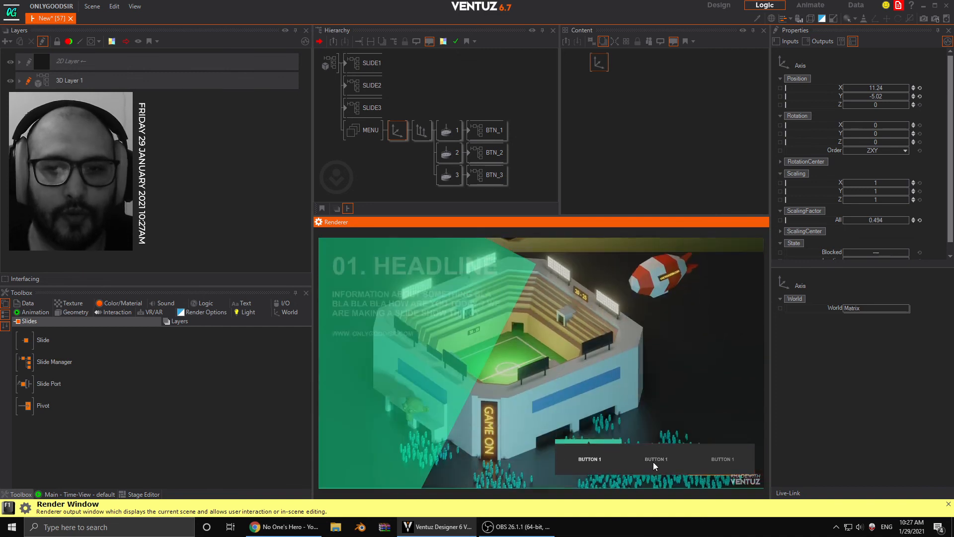
left_click(654, 459)
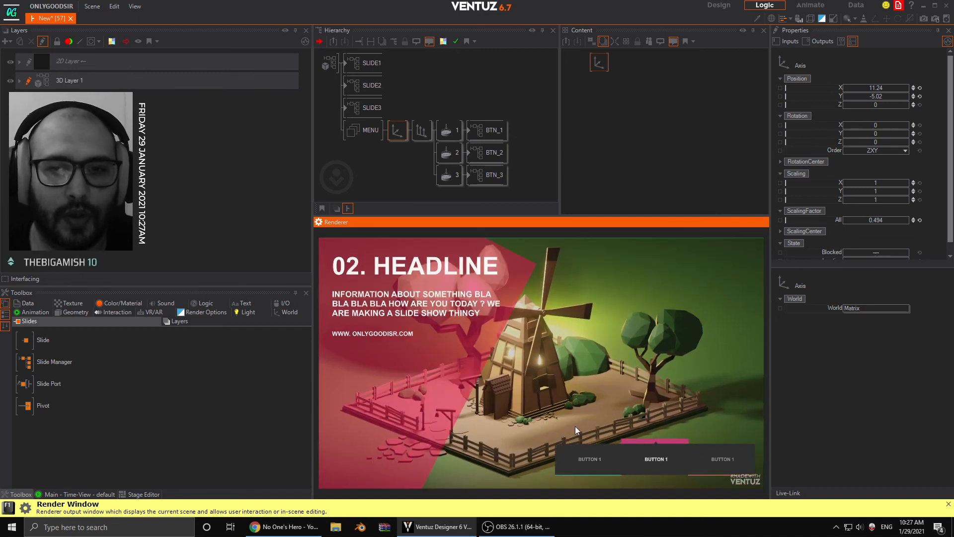
- Inside the SLIDE2 container, replace the IMAGE1 material's texture loader with a Movie Clip texture property
left_click(378, 86)
double_click(347, 85)
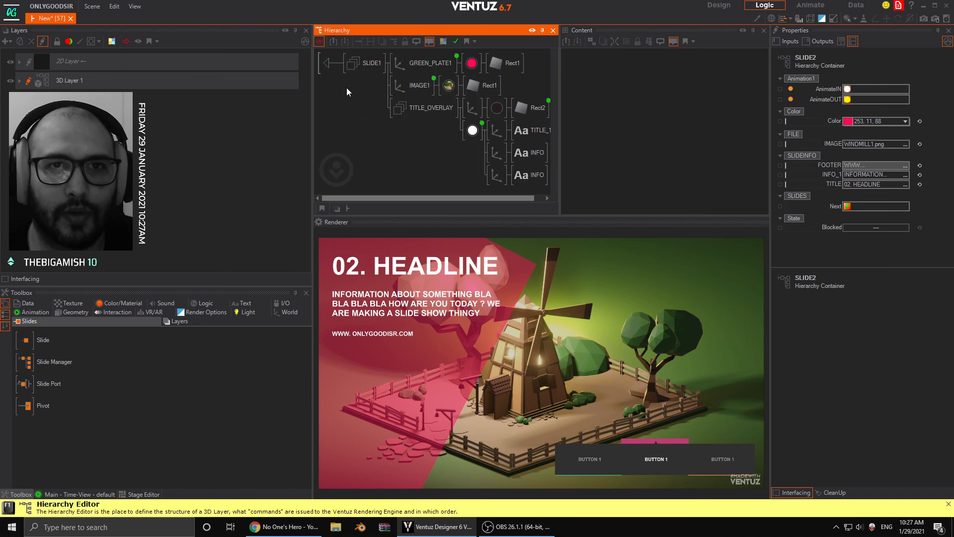
left_click(447, 86)
left_click(599, 63)
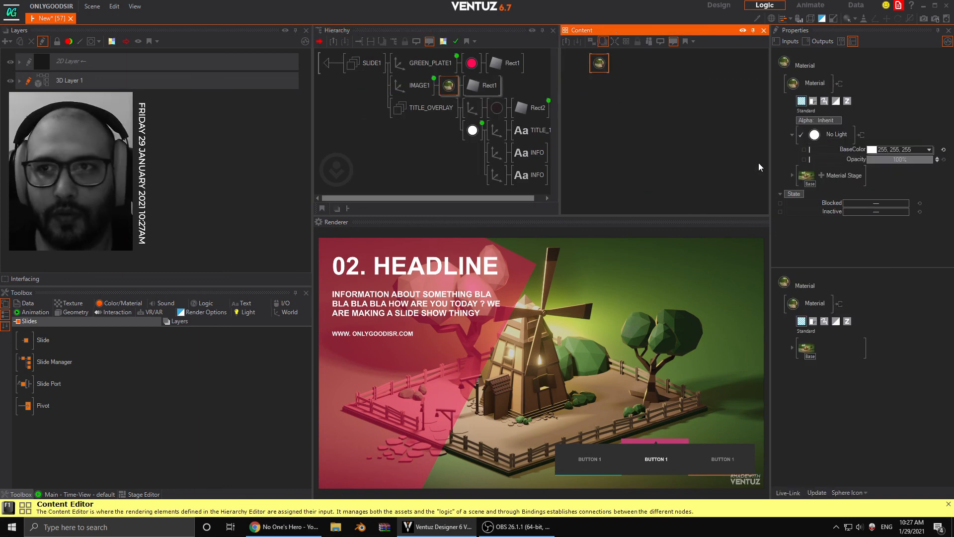
left_click(792, 175)
left_click(857, 202)
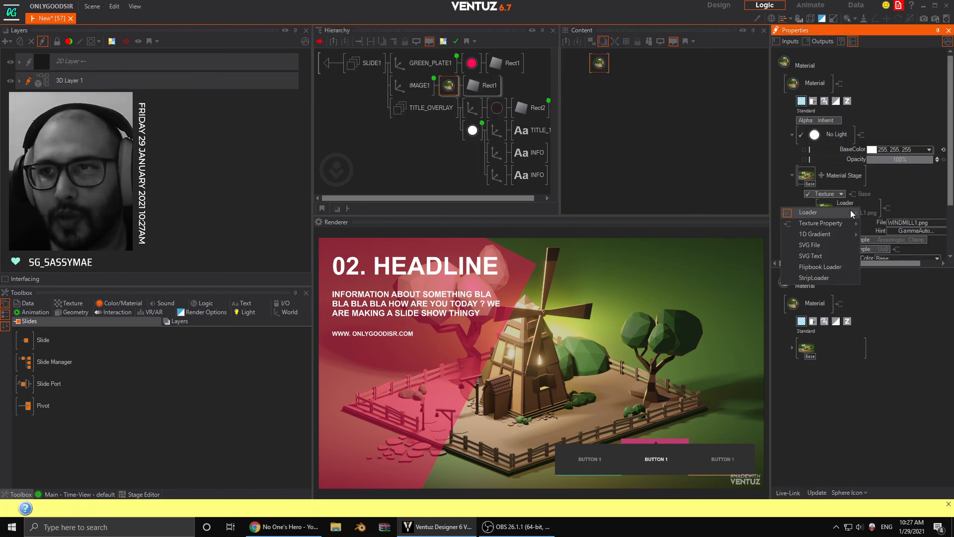
mouse_move(824, 216)
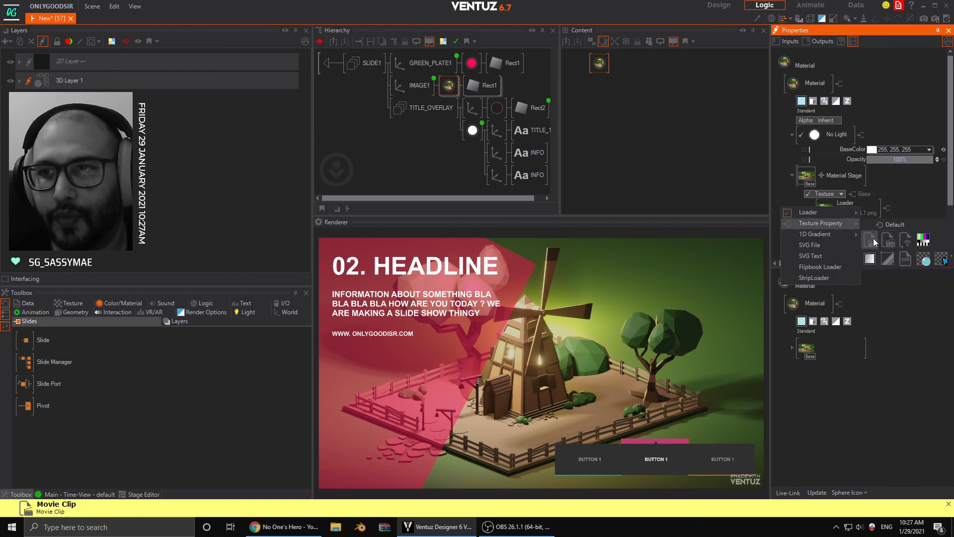
left_click(873, 239)
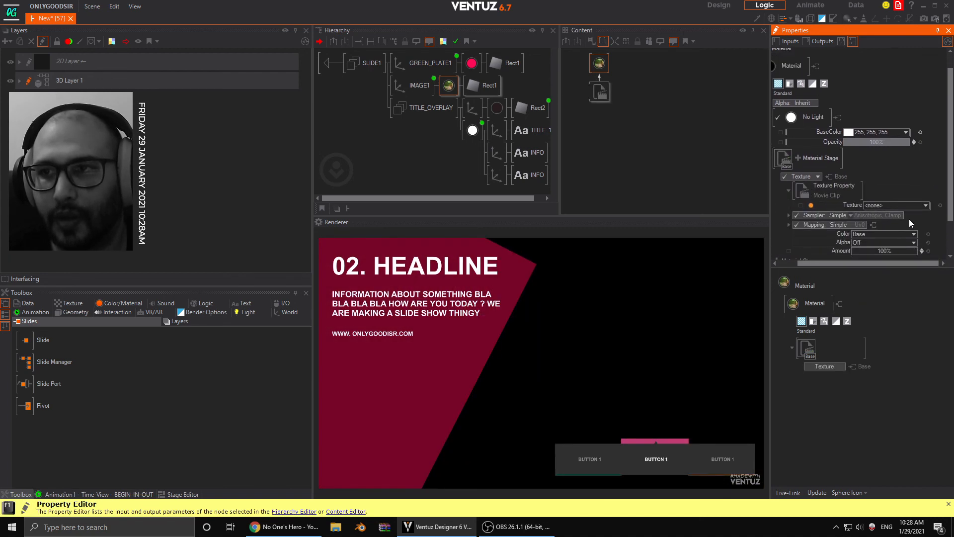
scroll(887, 150, "down", 2)
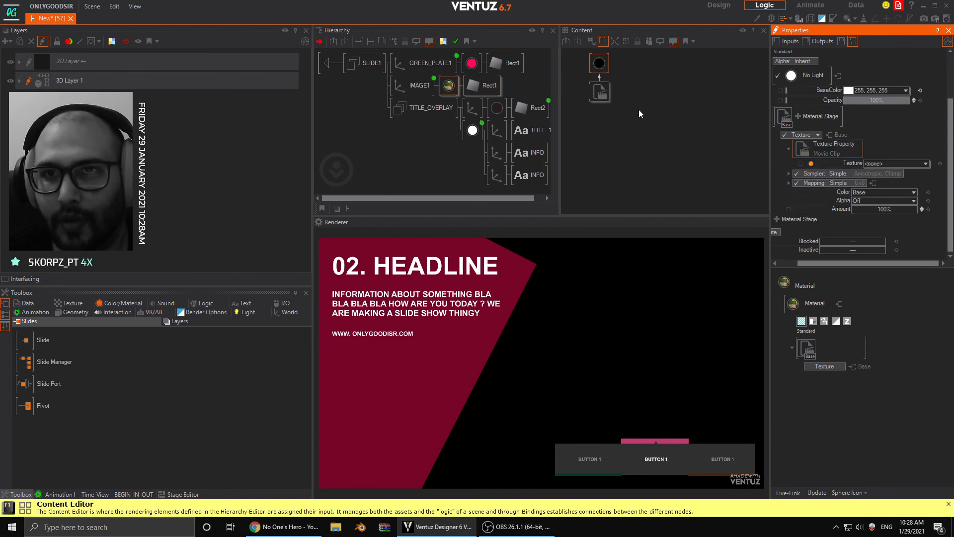
- Load aerial-flight-towards-london-skyline-at-sunshine-PGLNSQE.mp4 as the Movie Clip node's file
left_click(601, 91)
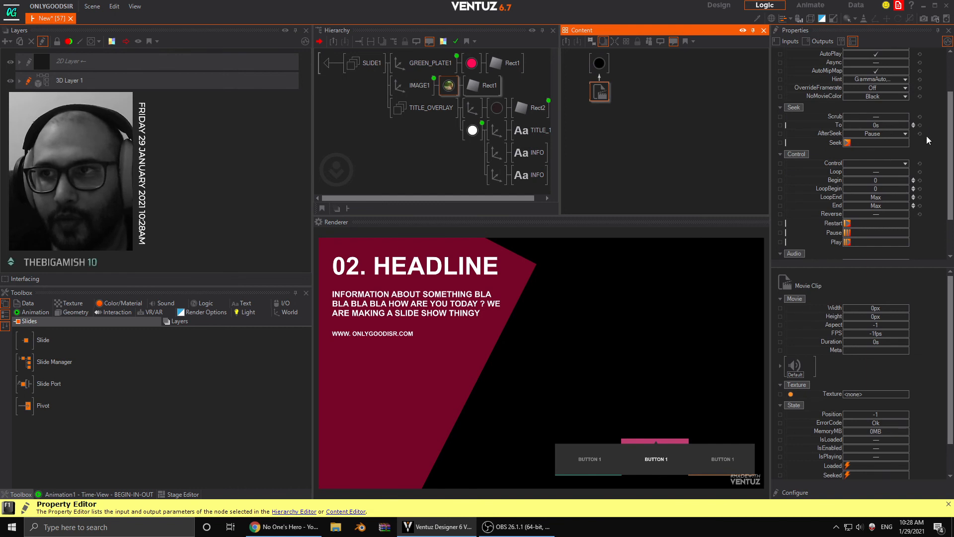
scroll(927, 136, "up", 3)
left_click(906, 87)
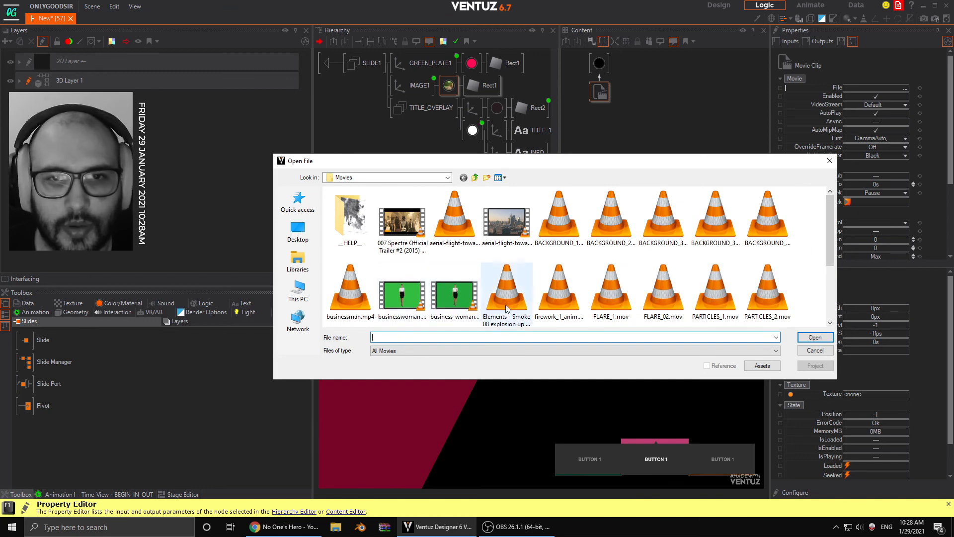
mouse_move(833, 236)
left_mouse_down()
mouse_move(839, 308)
mouse_move(831, 239)
left_mouse_up()
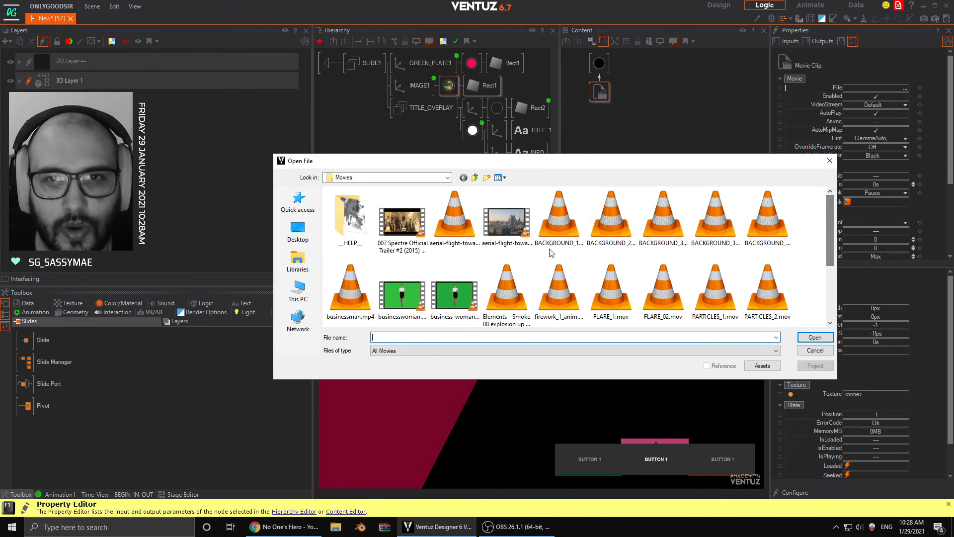
left_click(486, 237)
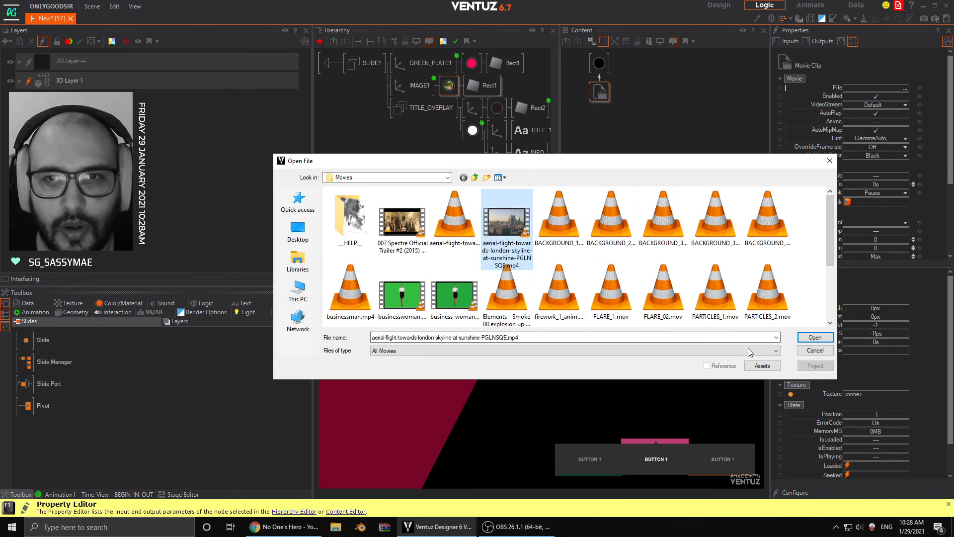
left_click(815, 338)
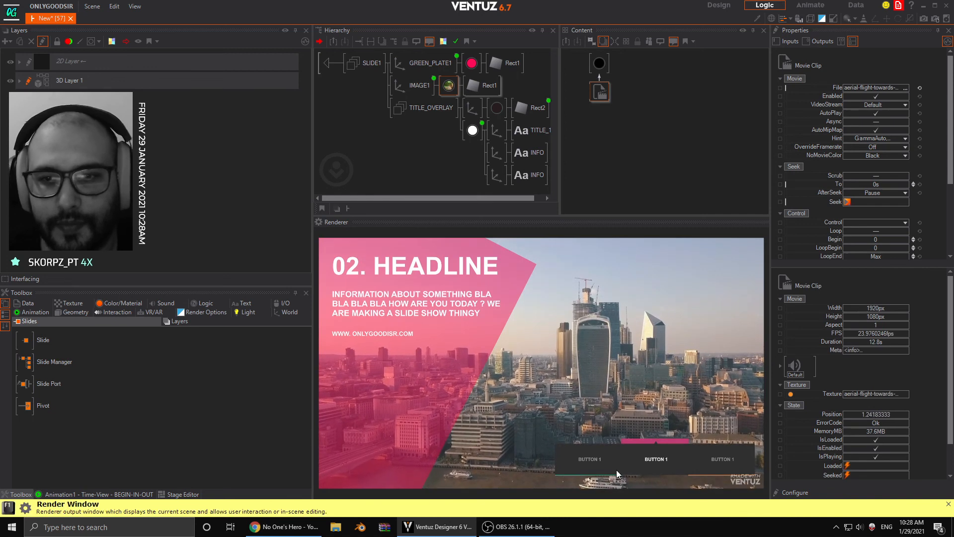
- Enable Loop on the Movie Clip and switch between the first and second slides to check the playback
left_click(607, 461)
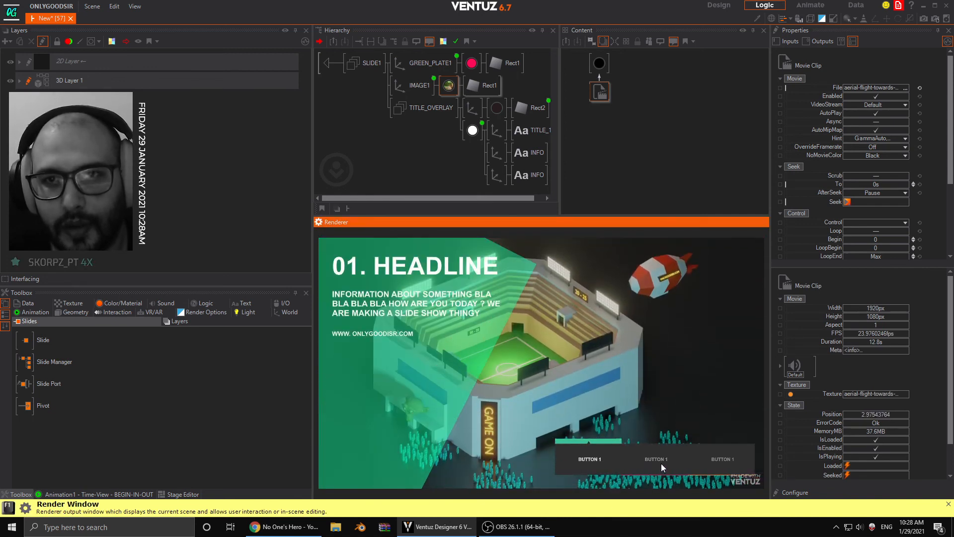
left_click(661, 463)
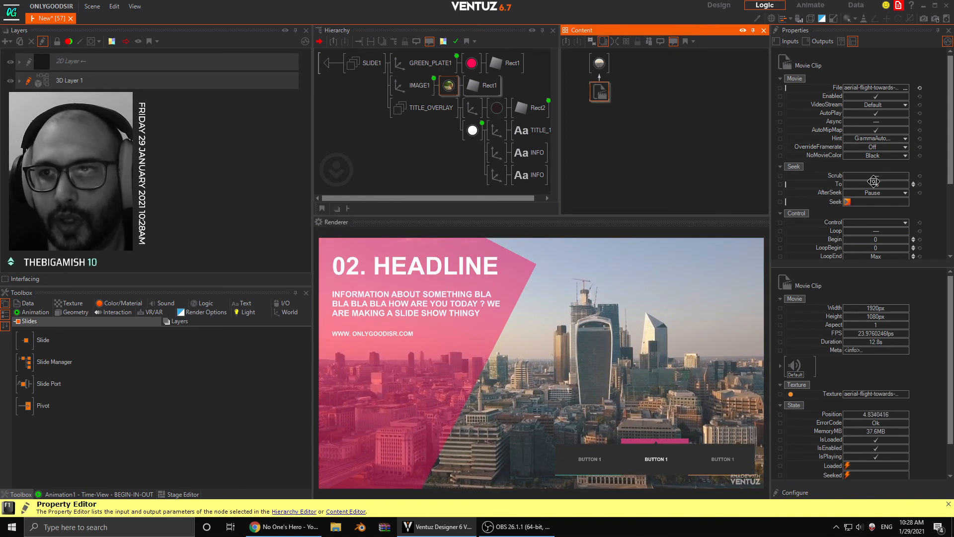
scroll(874, 181, "down", 5)
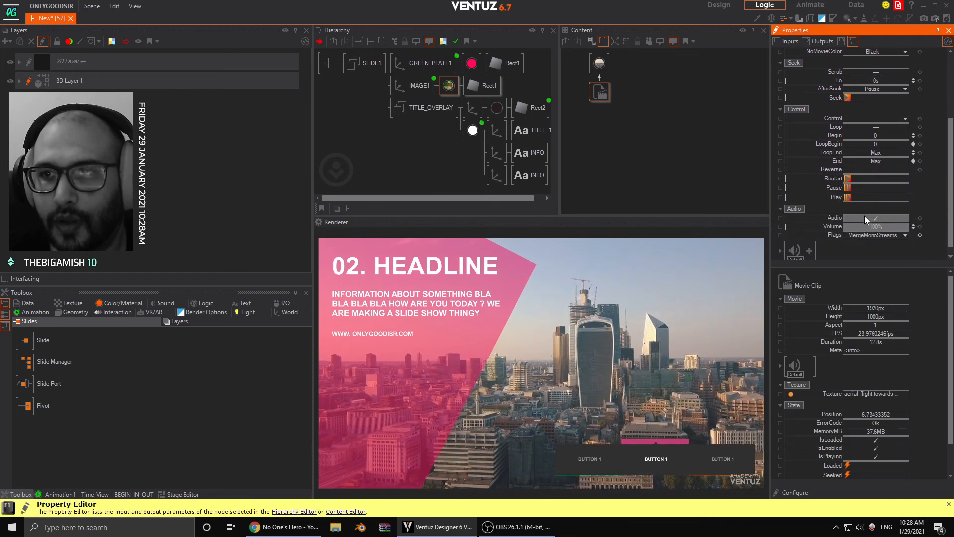
scroll(864, 216, "up", 3)
left_click(873, 190)
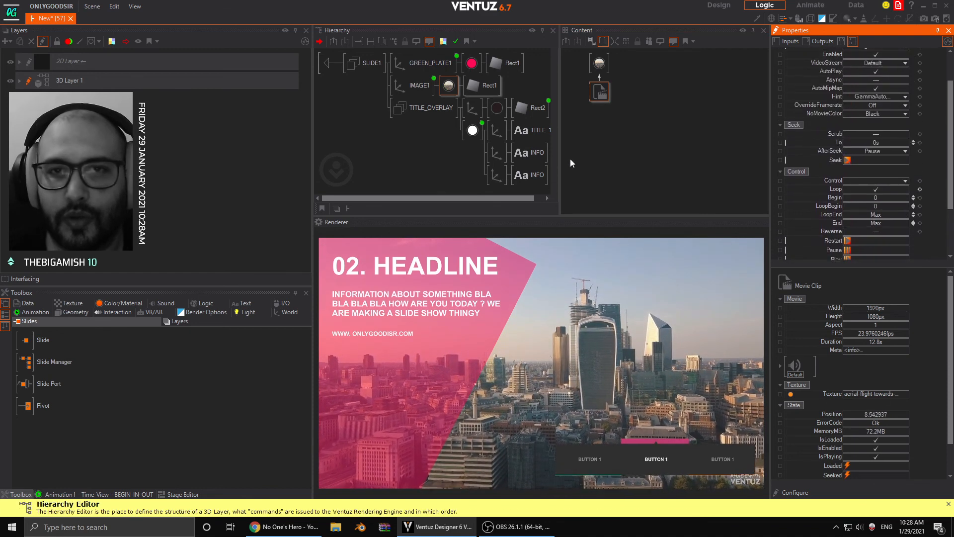
left_click(606, 452)
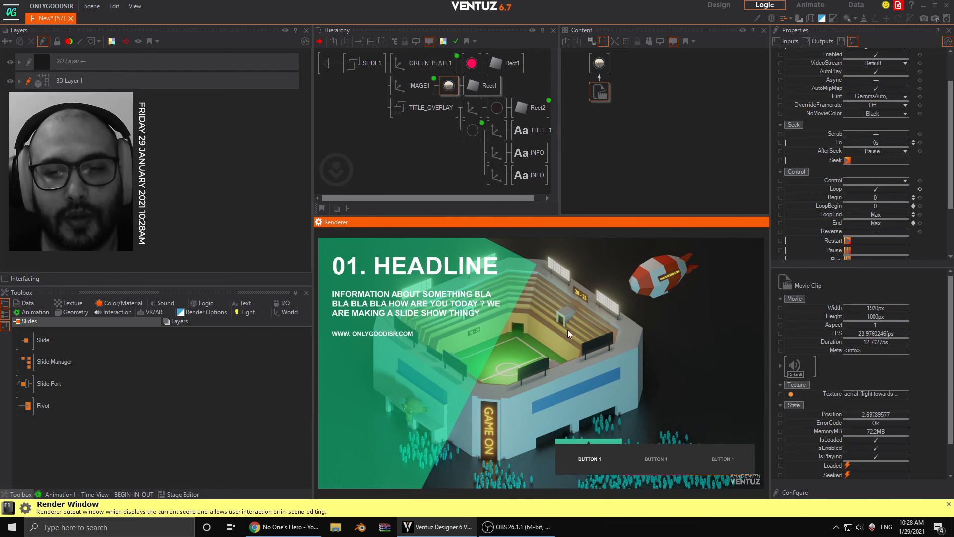
left_click(646, 452)
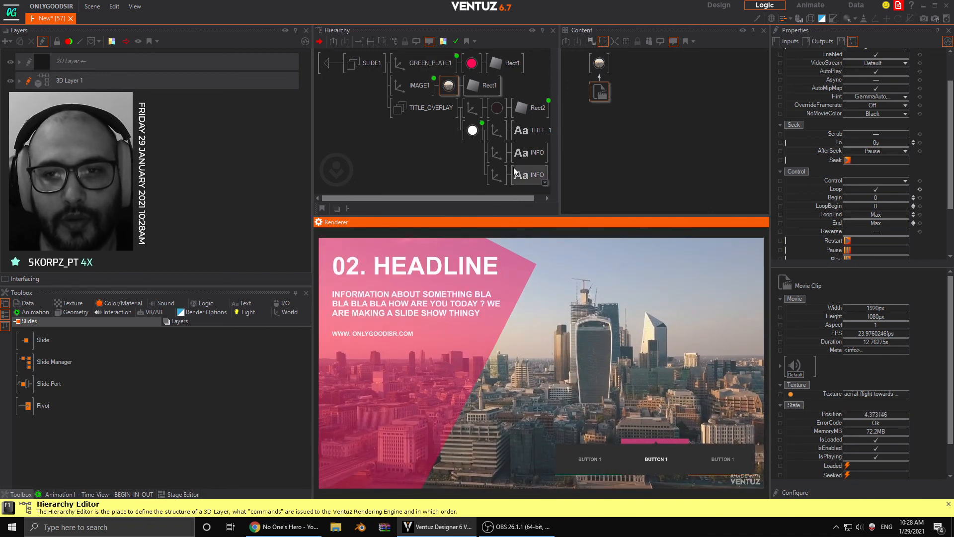
- Add the Movie Clip's Enabled property as an animated channel of SLIDE2's SLIDES keyframe animation
left_click(449, 93)
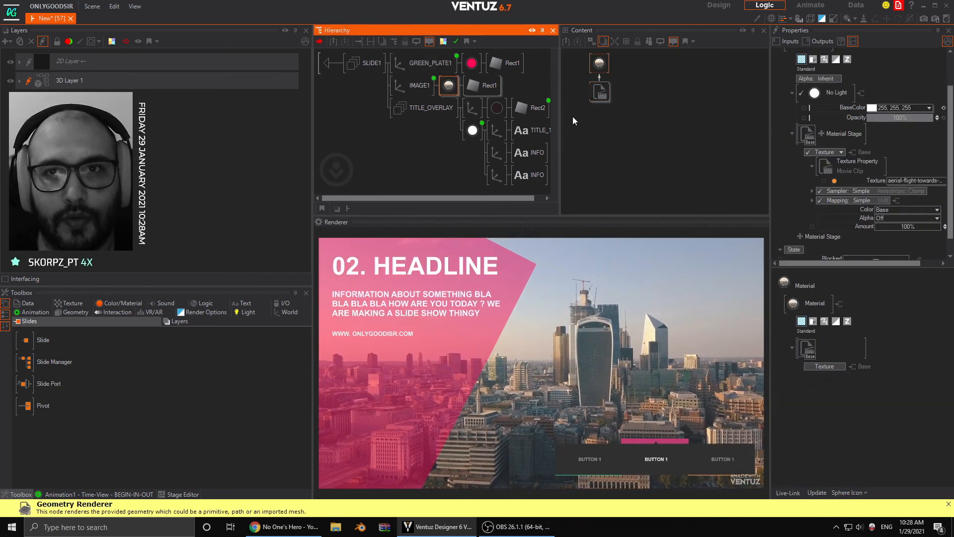
left_click(598, 92)
scroll(858, 172, "up", 2)
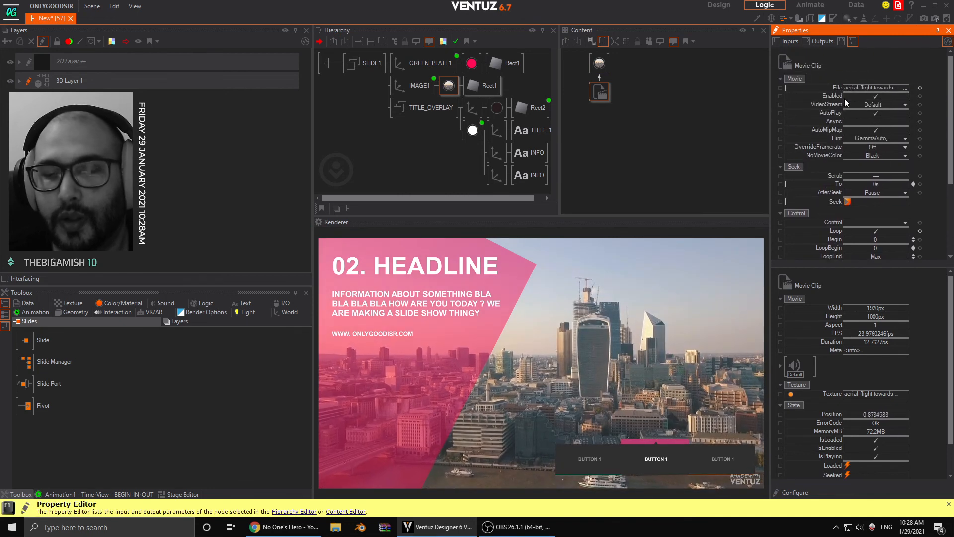
left_click(652, 456)
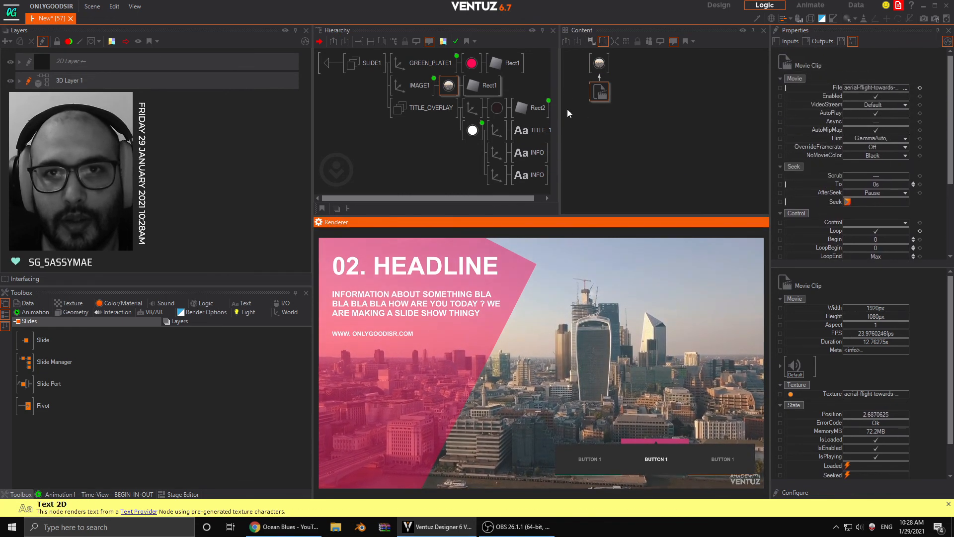
left_click(599, 93)
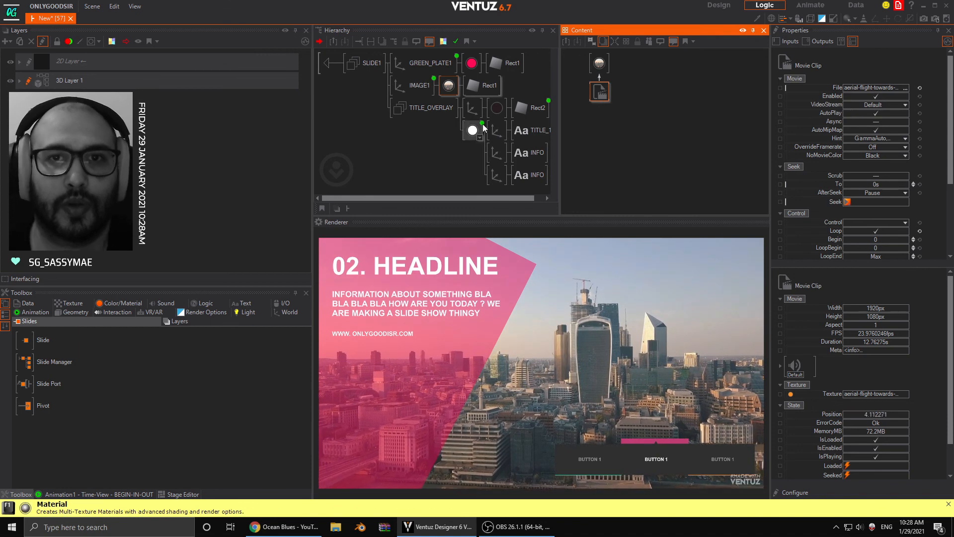
left_click(533, 107)
left_click(601, 91)
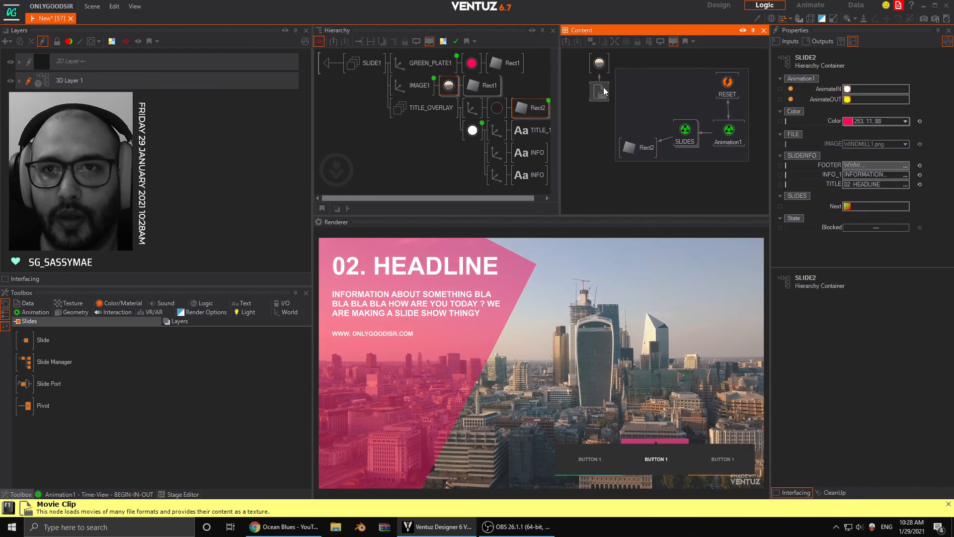
left_click(833, 97)
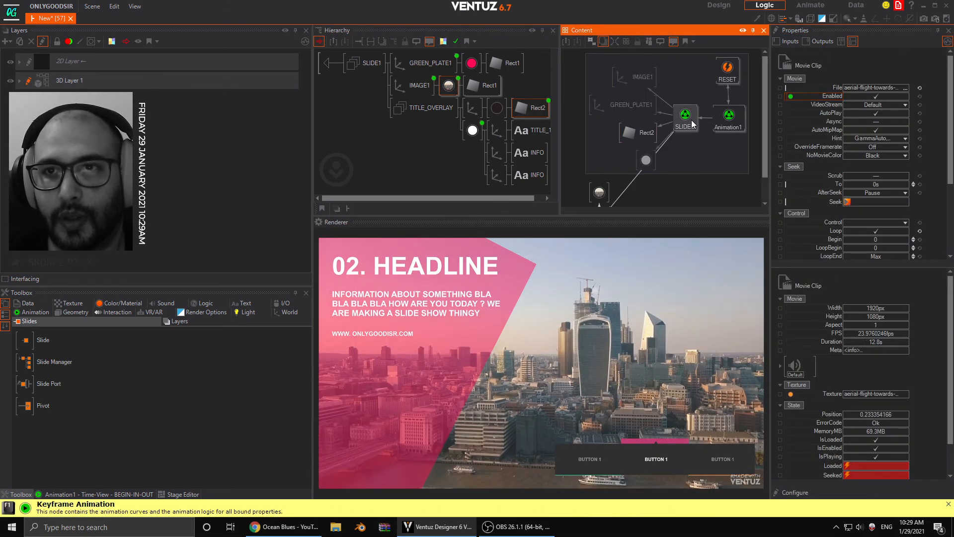
- Keyframe the movie's Enabled channel in SLIDES: off at S1, on from frame 4 until just before S3, and off at S3
left_click(685, 118)
left_click(95, 494)
left_click(190, 386)
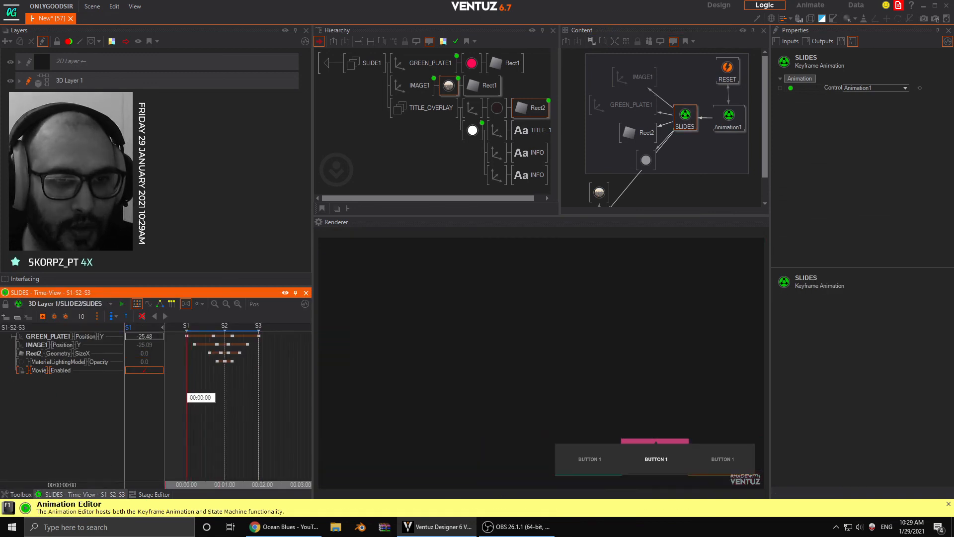
left_click_drag(189, 387, 190, 386)
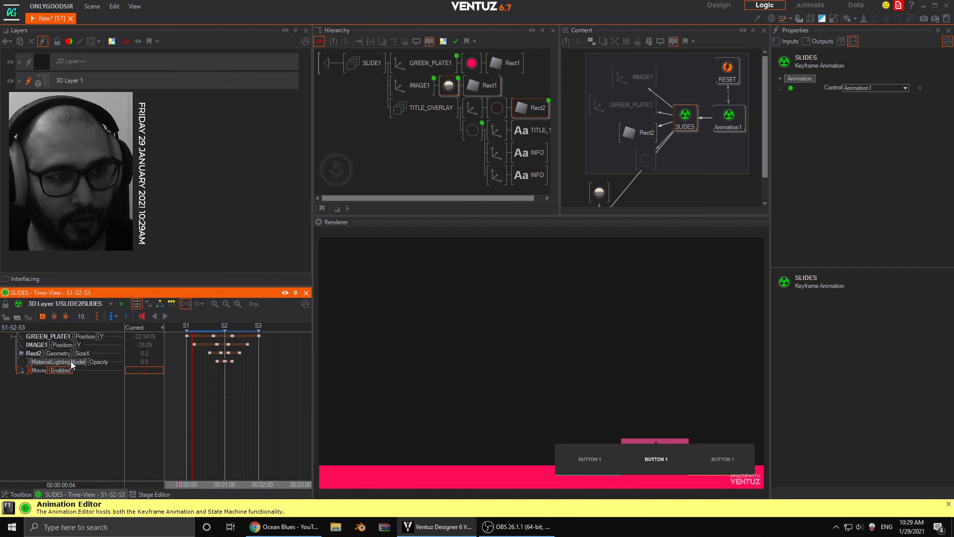
left_click(171, 379)
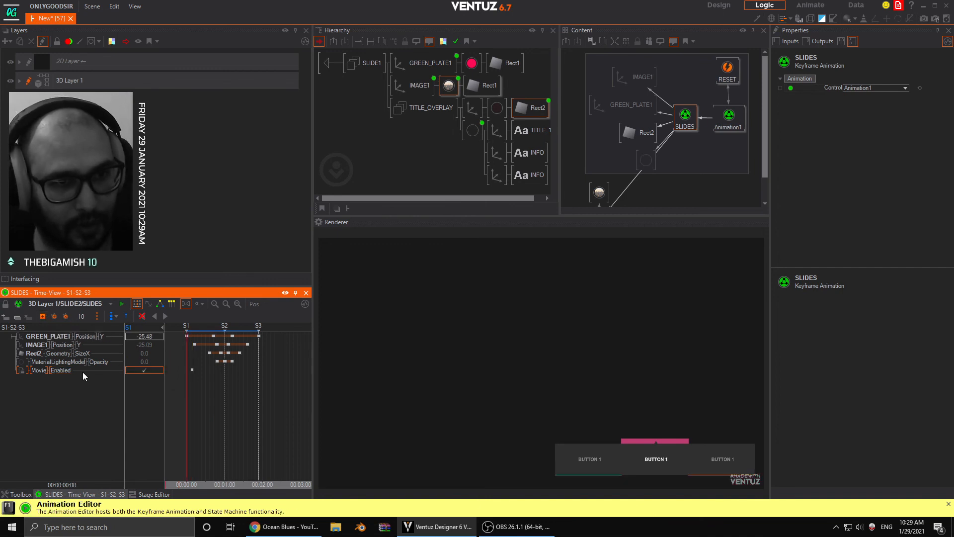
left_click_drag(191, 389, 259, 394)
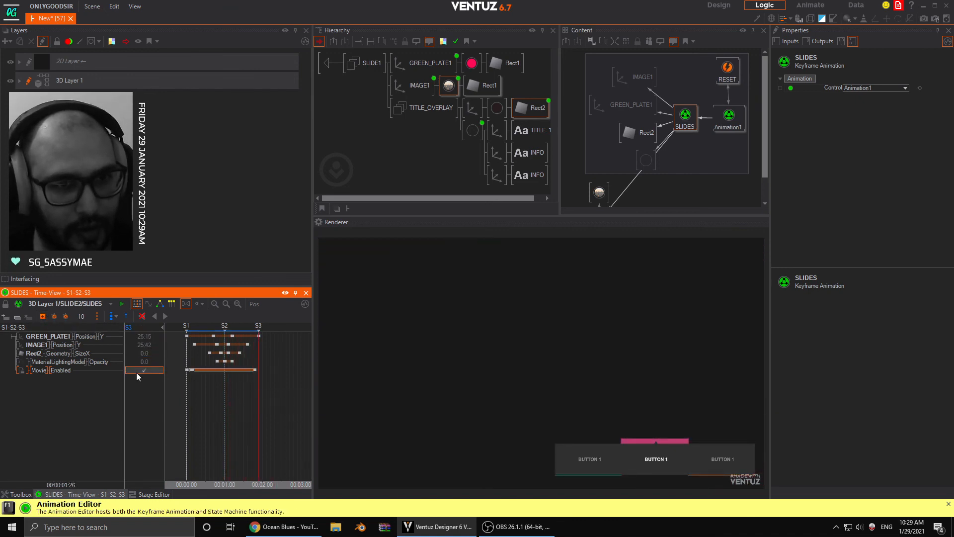
left_click(191, 390)
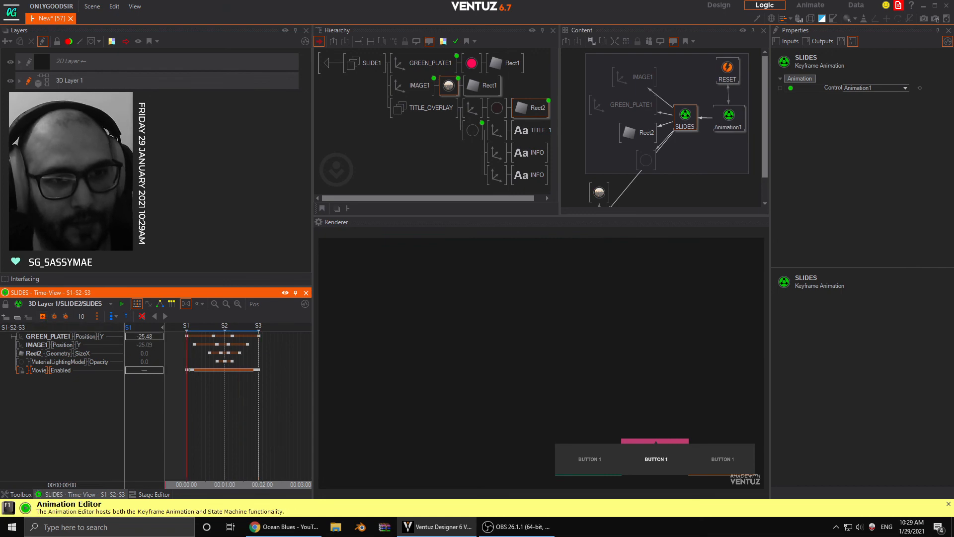
mouse_move(191, 392)
left_mouse_down()
mouse_move(253, 395)
mouse_move(186, 393)
left_mouse_up()
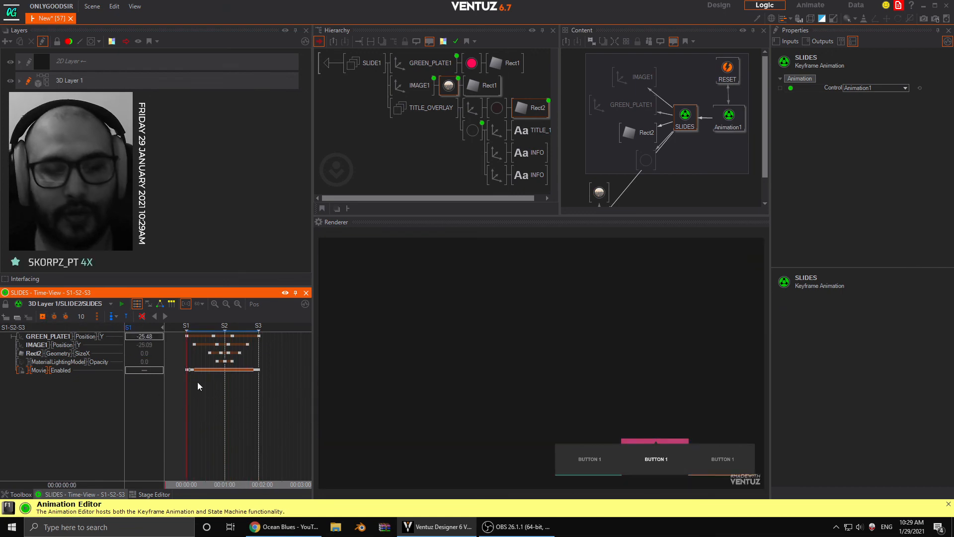
- Return to the scene's main level and run through all three slides with the menu buttons to test the movie slide
left_click(327, 60)
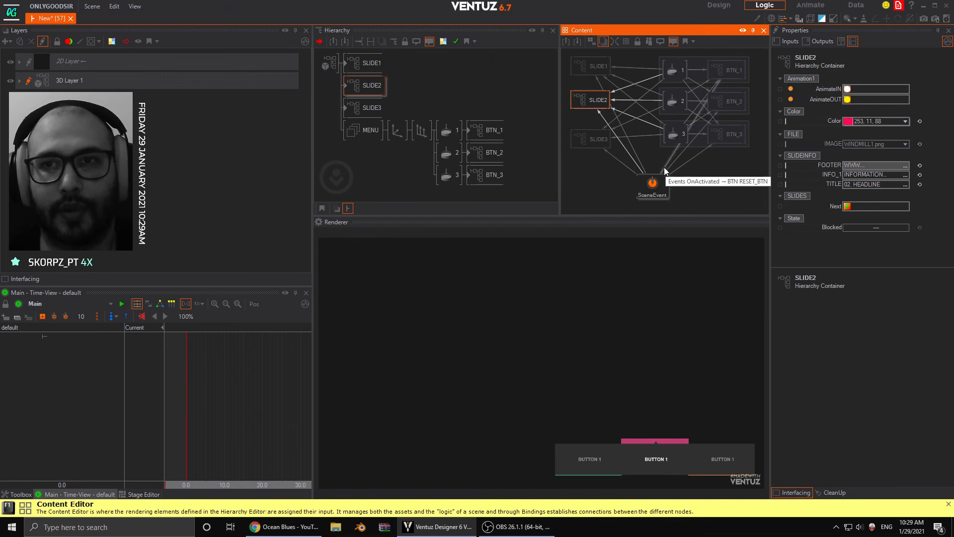
left_click(602, 460)
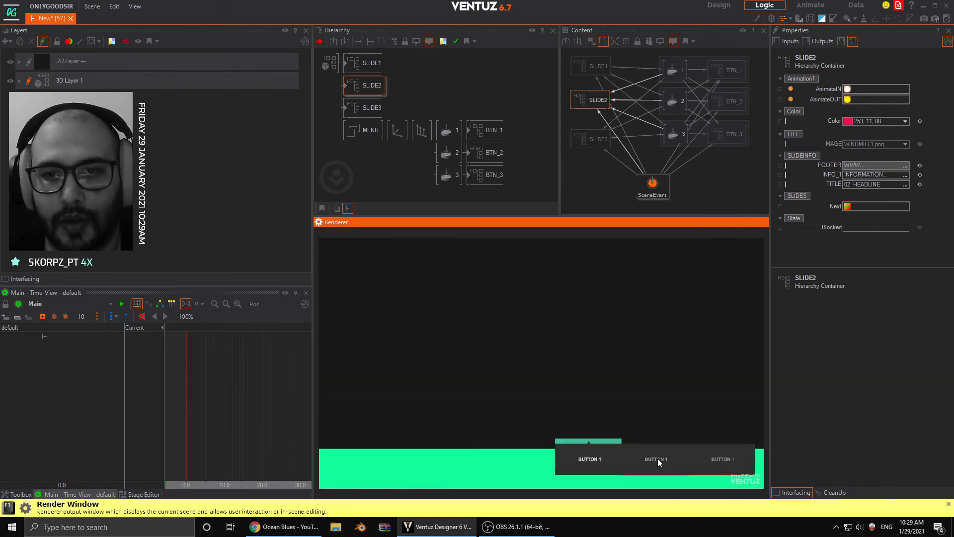
left_click(658, 461)
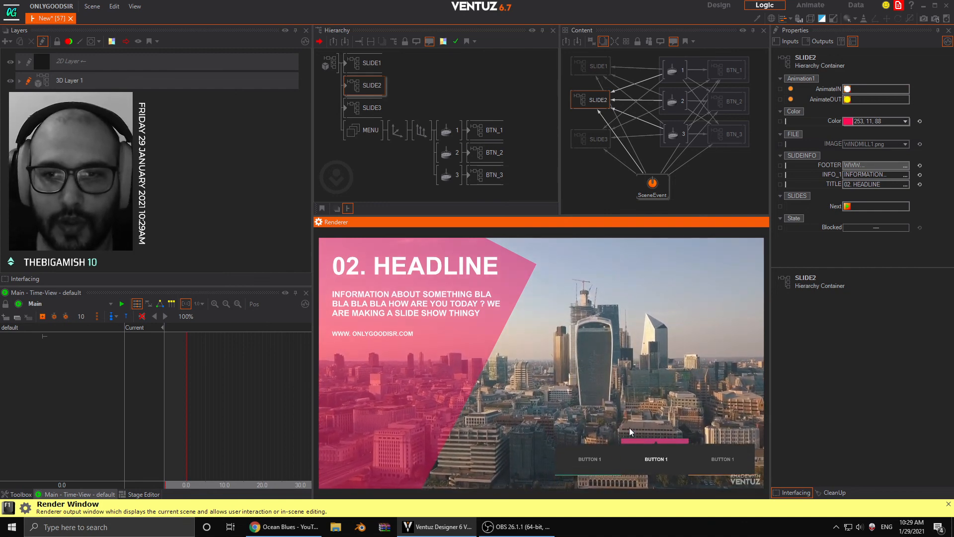
left_click(589, 458)
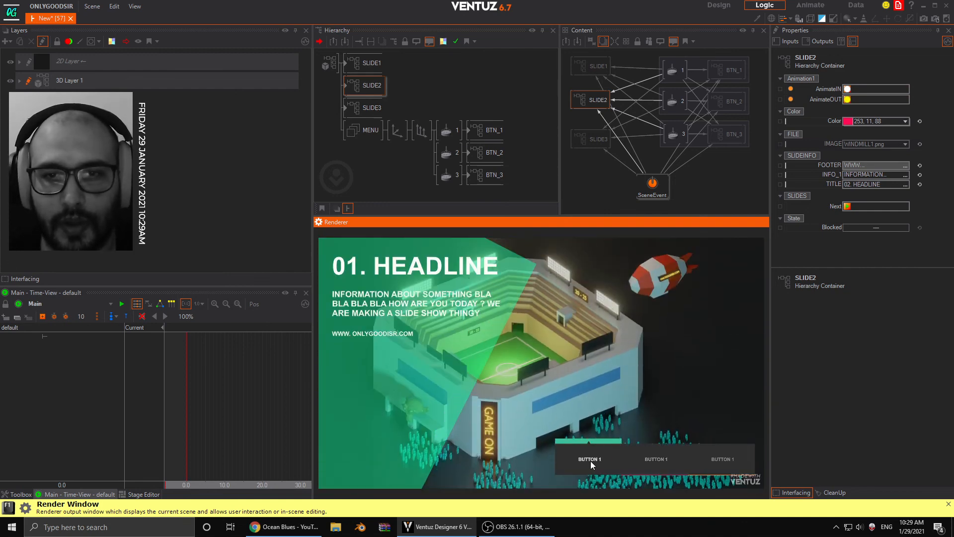
left_click(658, 461)
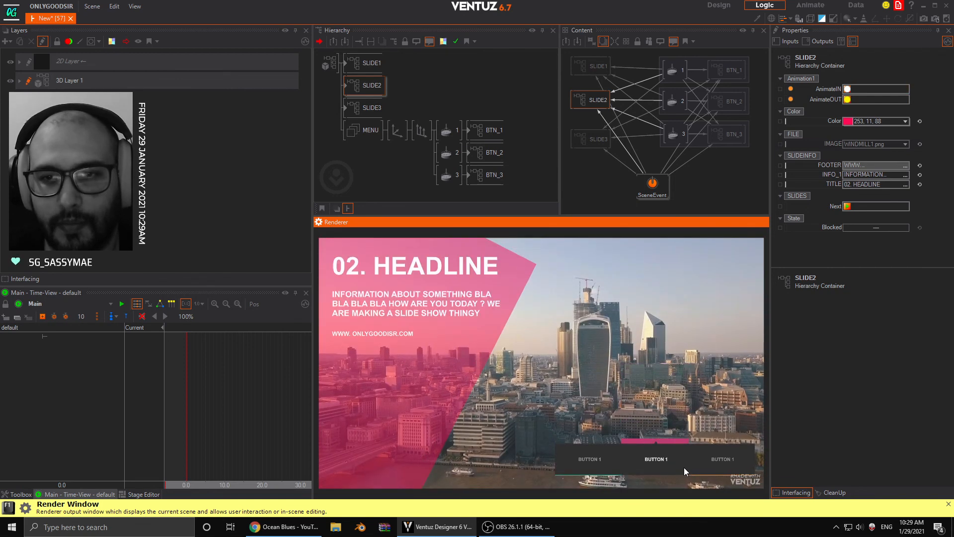
left_click(713, 464)
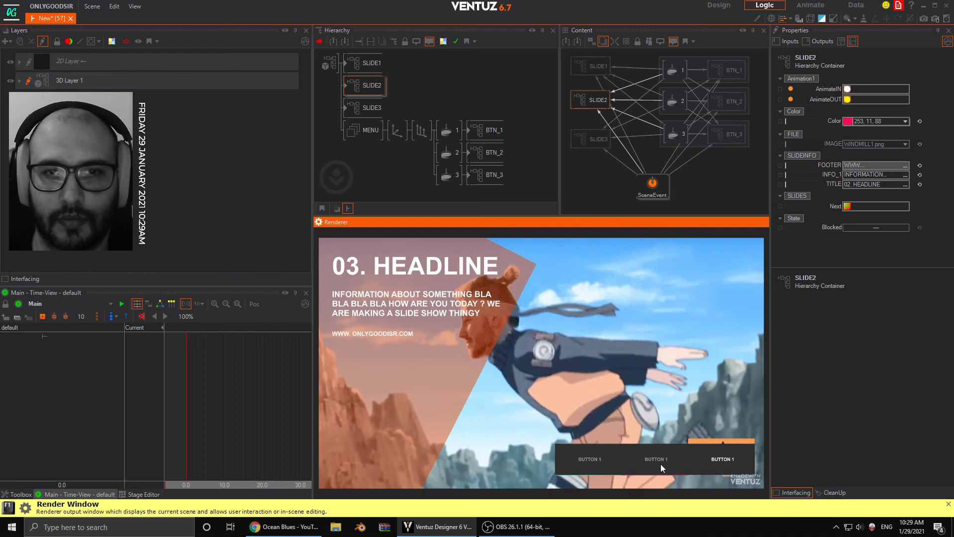
left_click(661, 464)
left_click(598, 464)
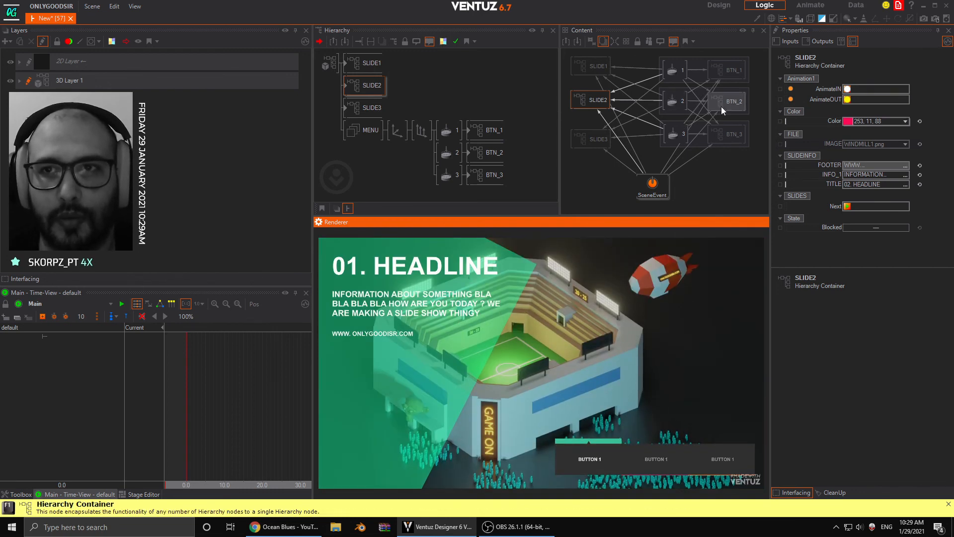
- Review the inside of the SLIDE1 container and the exposed properties of the slide and menu button containers
left_click(376, 72)
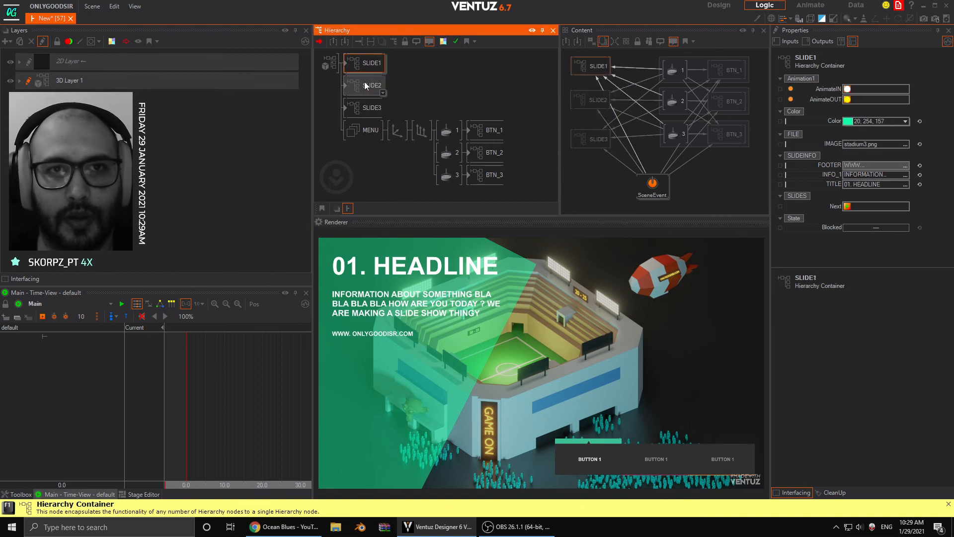
left_click(347, 69)
double_click(348, 69)
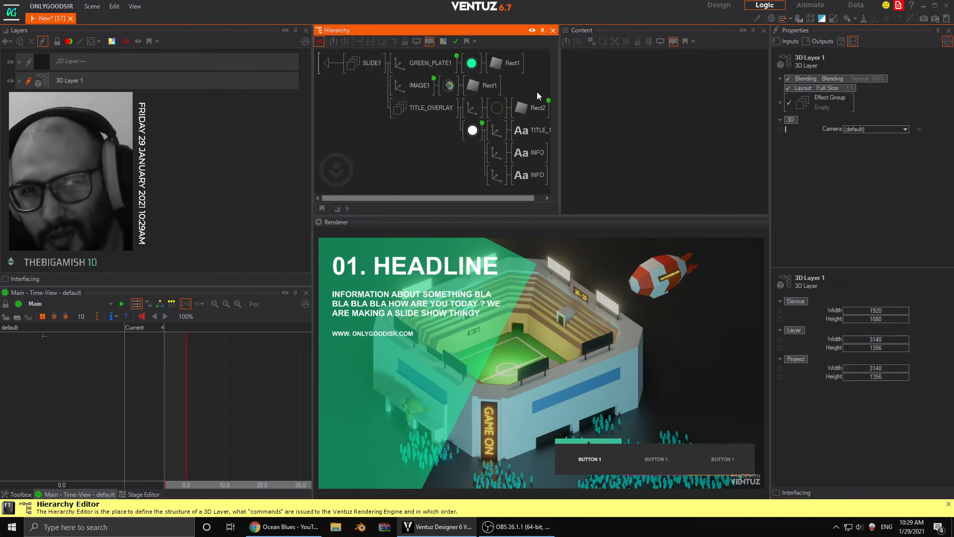
left_click(328, 64)
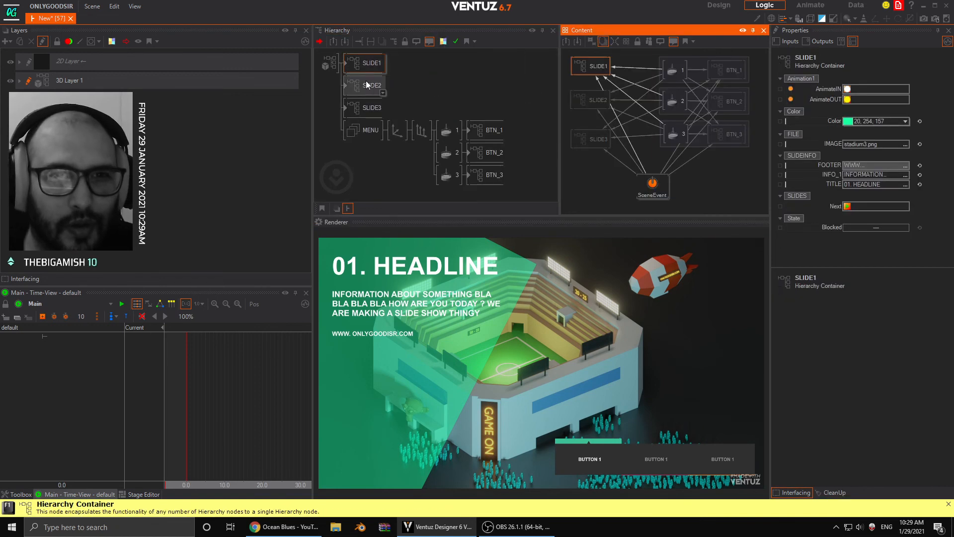
left_click(366, 108)
left_click(488, 130)
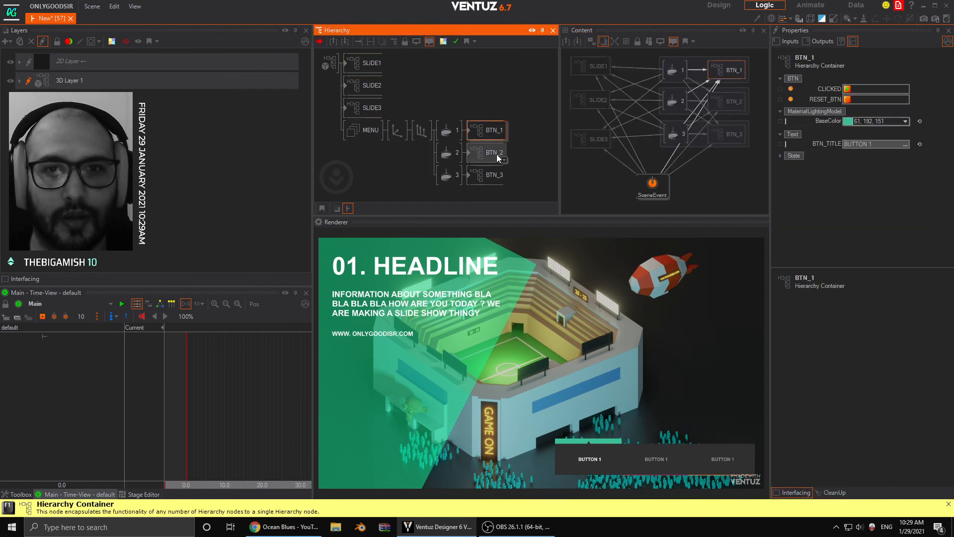
left_click(488, 154)
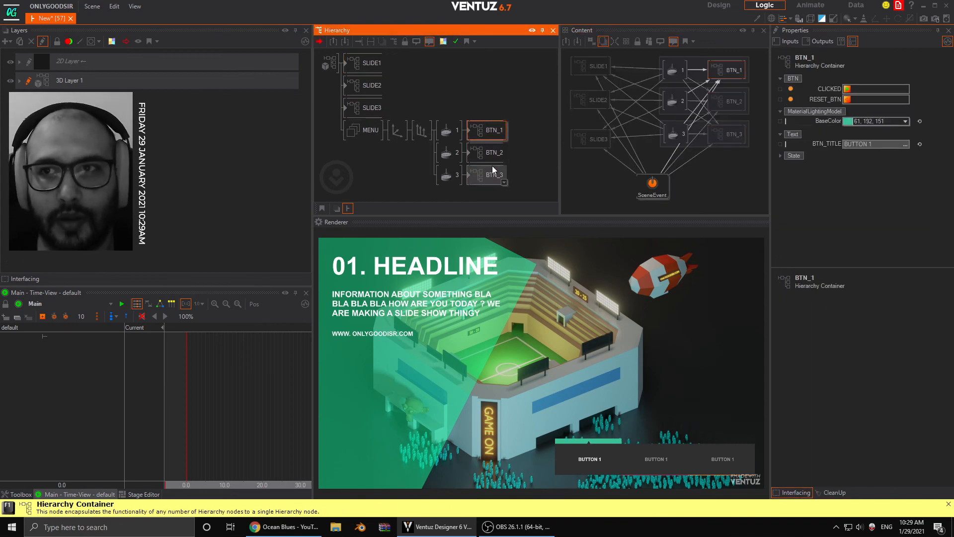
- Compare the exposed properties of the SLIDE1, SLIDE2 and SLIDE3 containers with those of the BTN_1, BTN_2 and BTN_3 containers
left_click(369, 85)
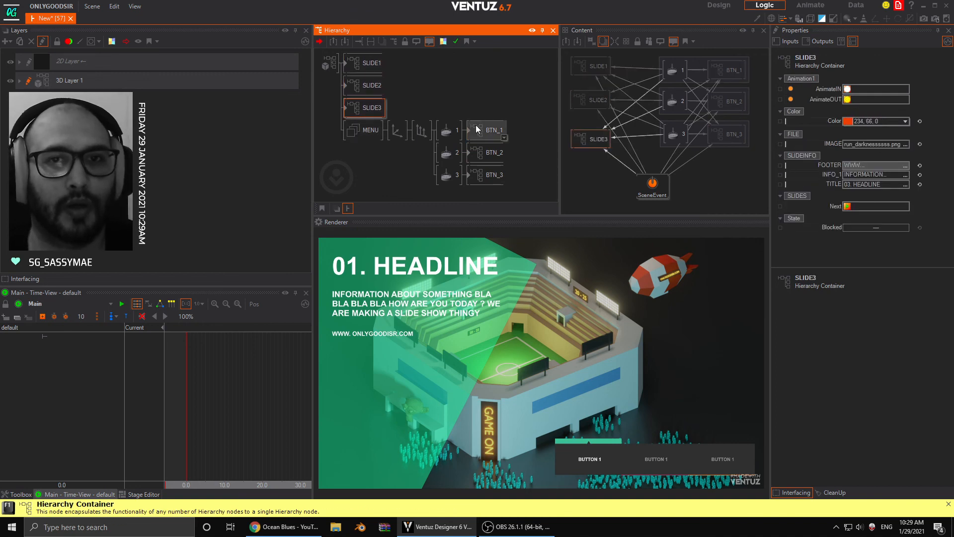
left_click(488, 174)
left_click(486, 154)
left_click(487, 134)
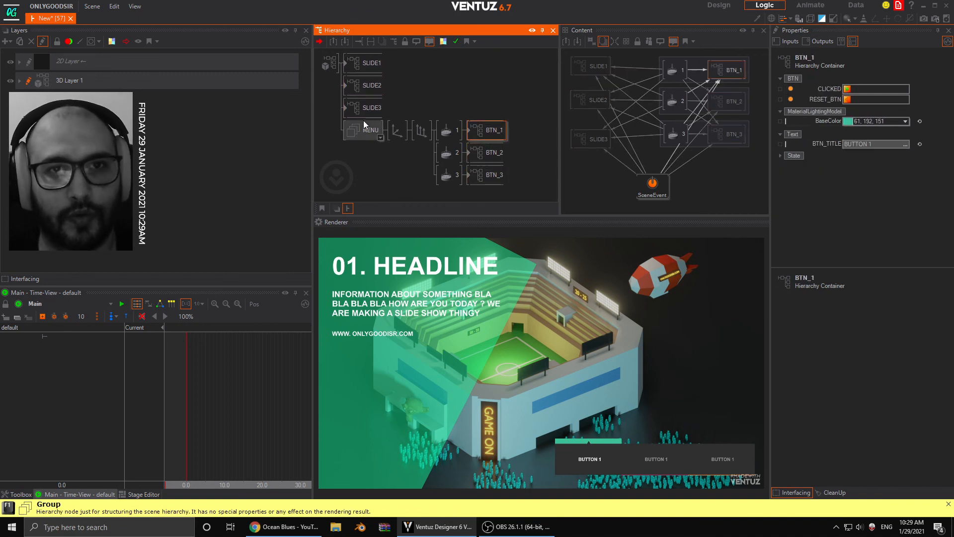
left_click(365, 126)
left_click(364, 113)
left_click(365, 88)
left_click(365, 68)
left_click(367, 92)
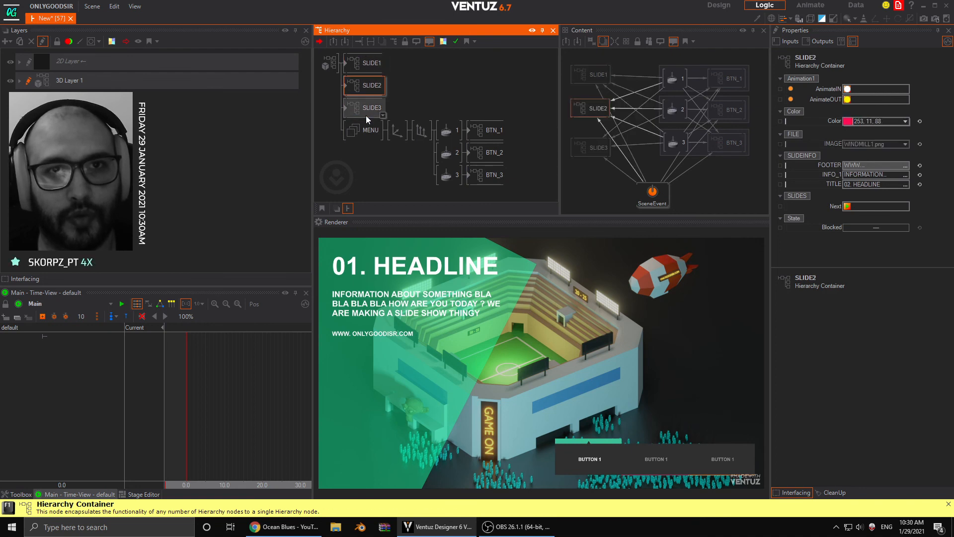
left_click(486, 130)
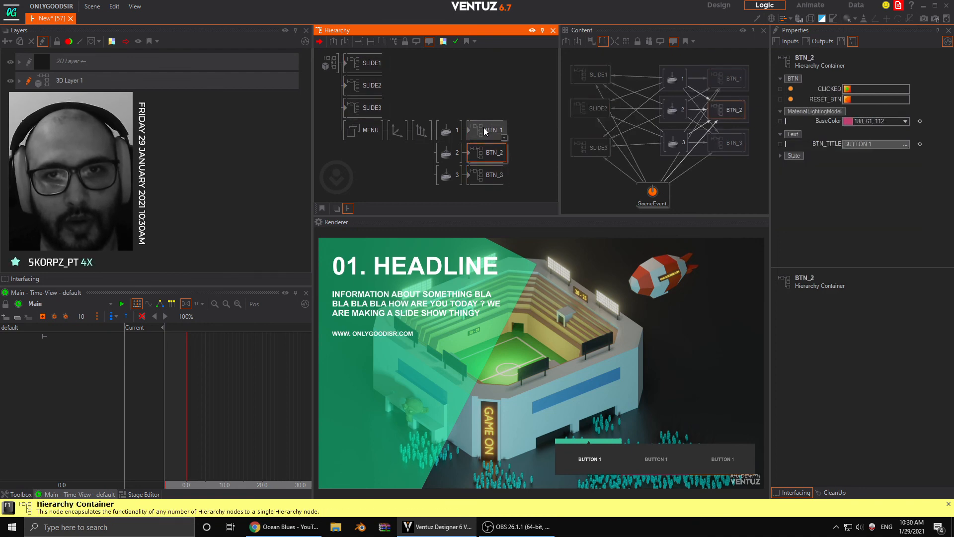
left_click(368, 84)
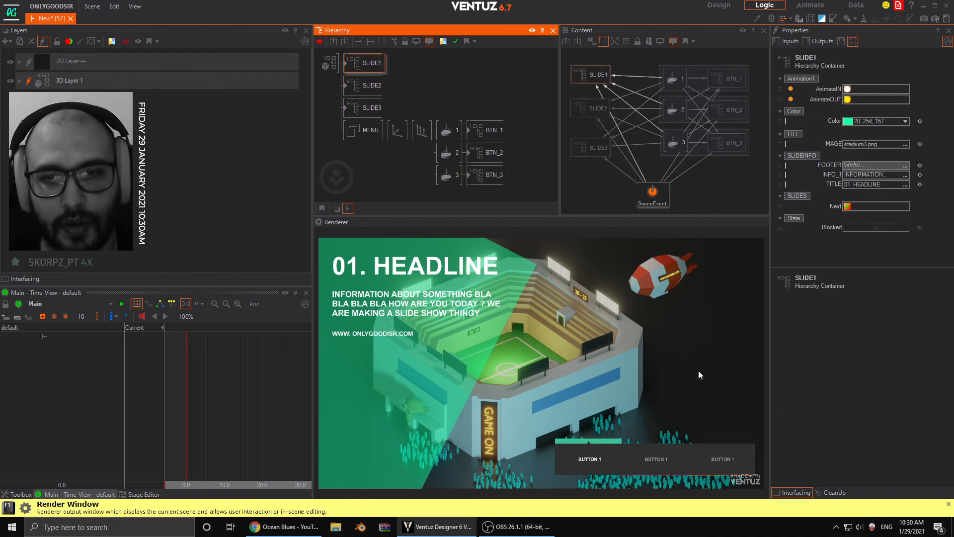
- Switch the preview to slide 2 with its menu button and inspect the SLIDE1 container in the hierarchy
left_click(640, 472)
left_click(666, 465)
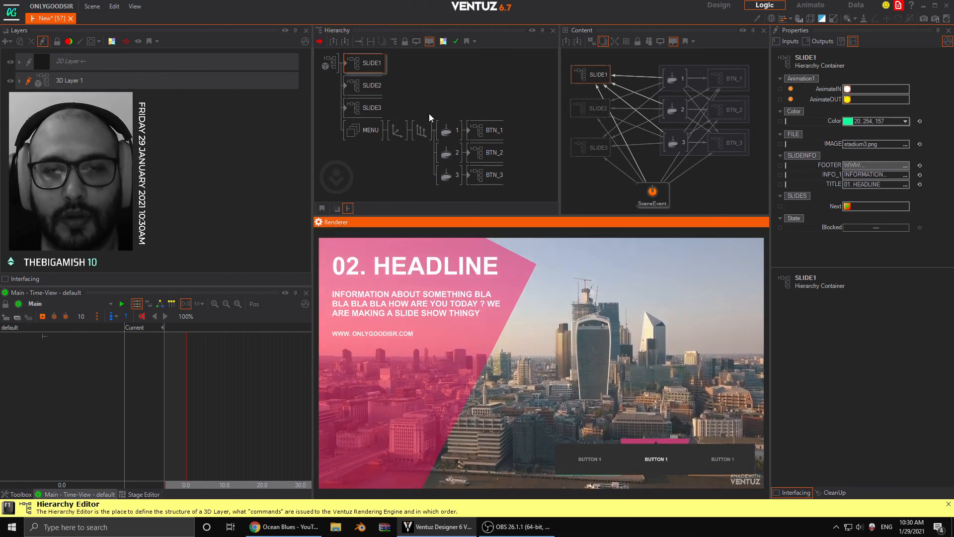
left_click(321, 102)
left_click(359, 66)
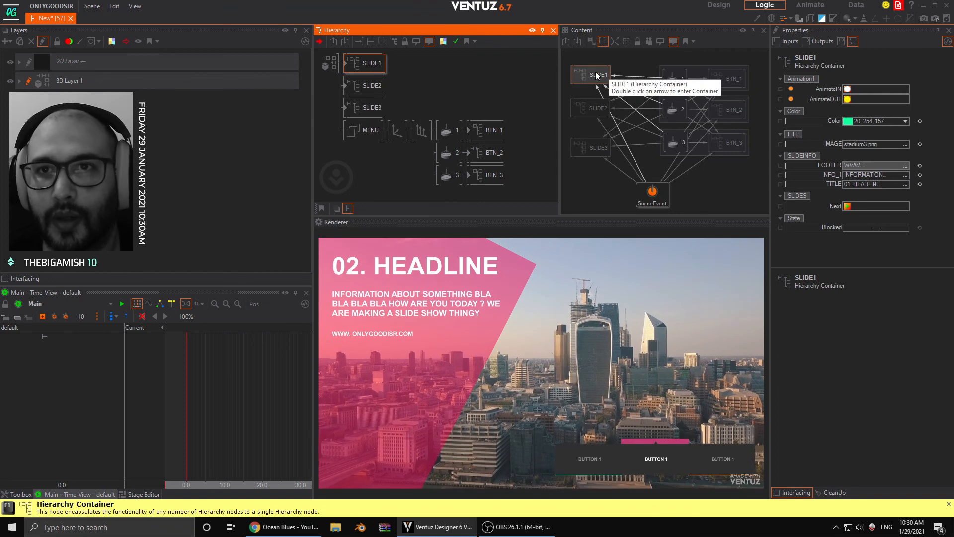
- Give the Hierarchy and Content editors more height by shrinking the Renderer, keeping the whole node network in view
left_click_drag(597, 74, 592, 82)
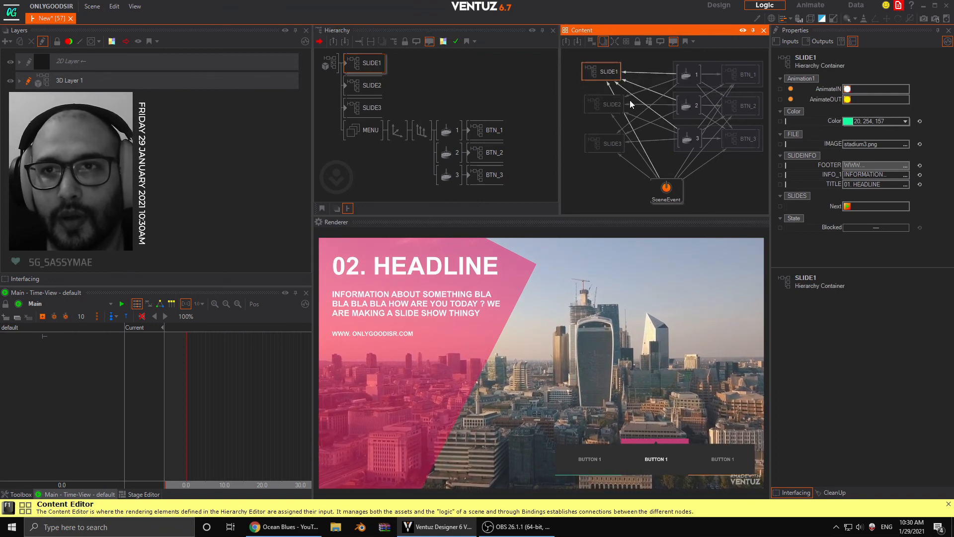
scroll(636, 127, "down", 2)
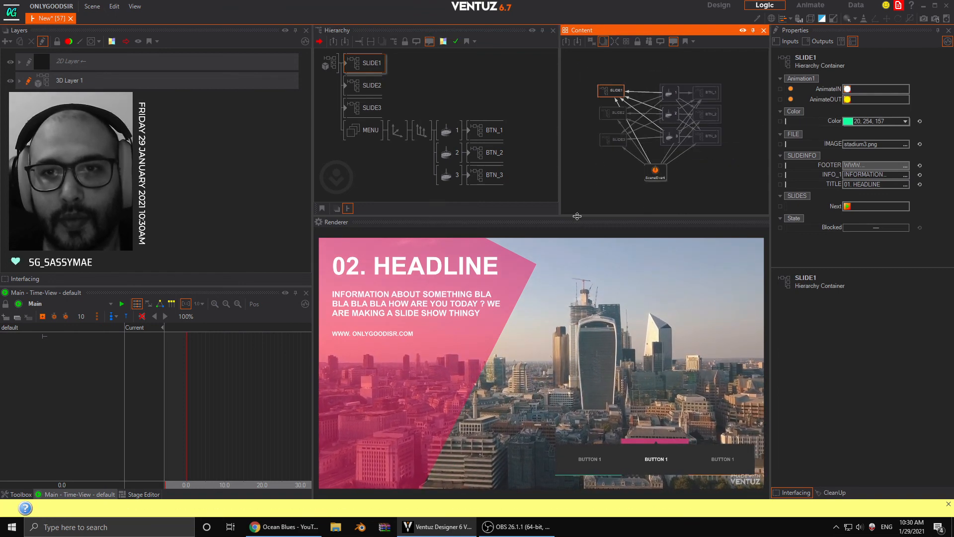
left_click_drag(579, 221, 587, 301)
scroll(655, 182, "up", 1)
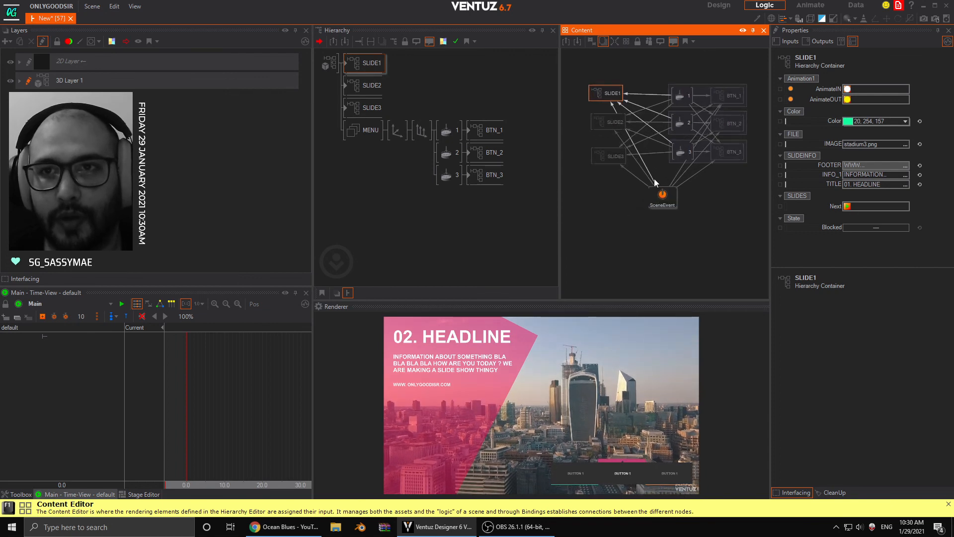
scroll(639, 99, "up", 1)
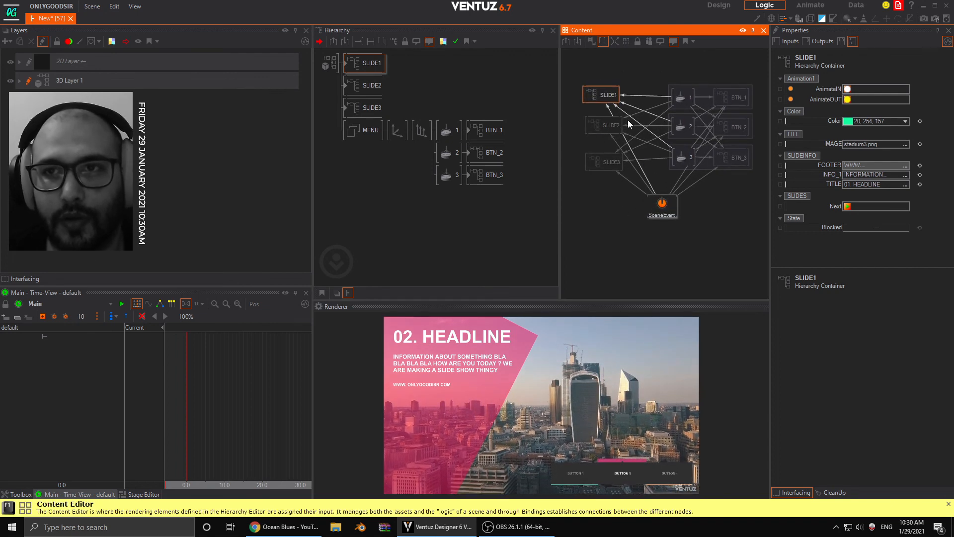
- Tidy the Content network by spacing out touch buttons 2 and 3, the three BTN containers and SLIDE1
left_click_drag(684, 159, 682, 168)
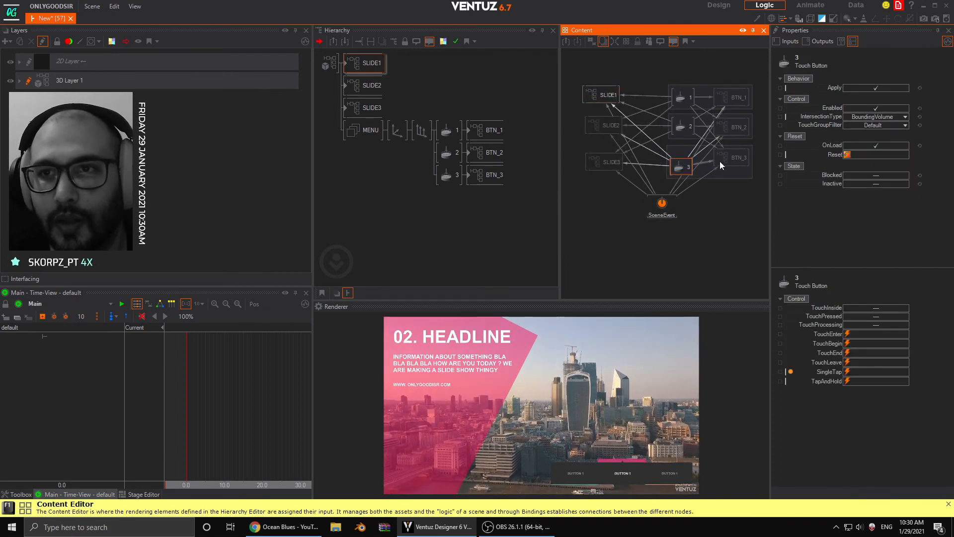
left_click_drag(743, 154, 744, 164)
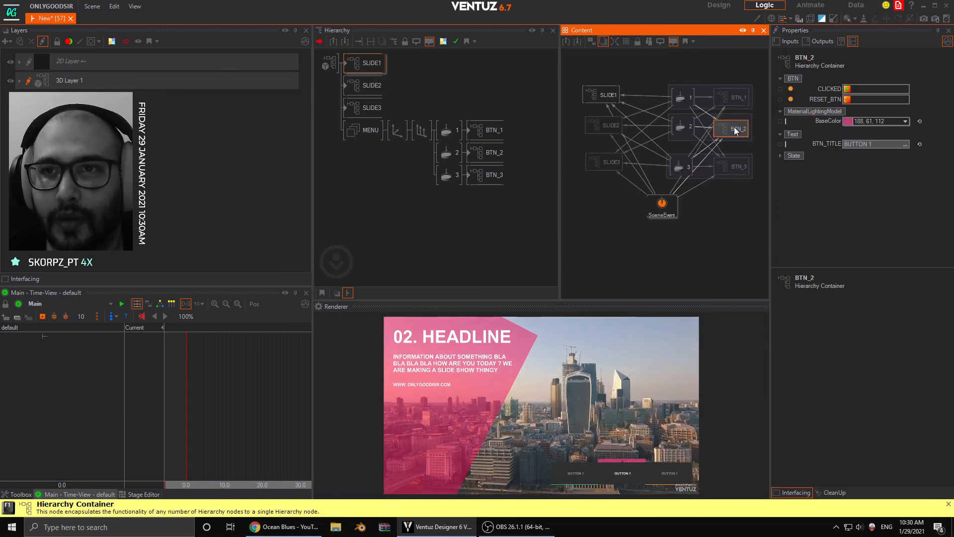
left_click_drag(677, 129, 682, 134)
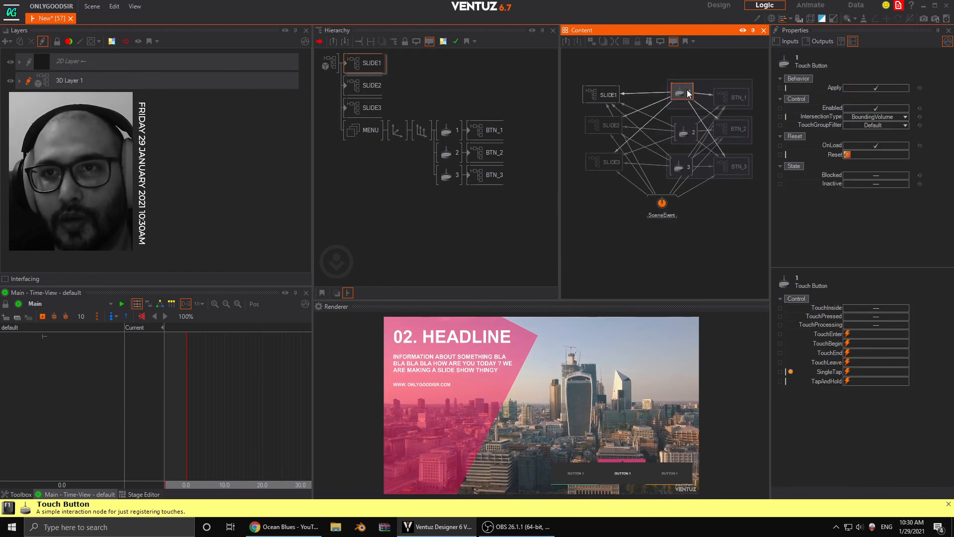
left_click_drag(738, 99, 734, 89)
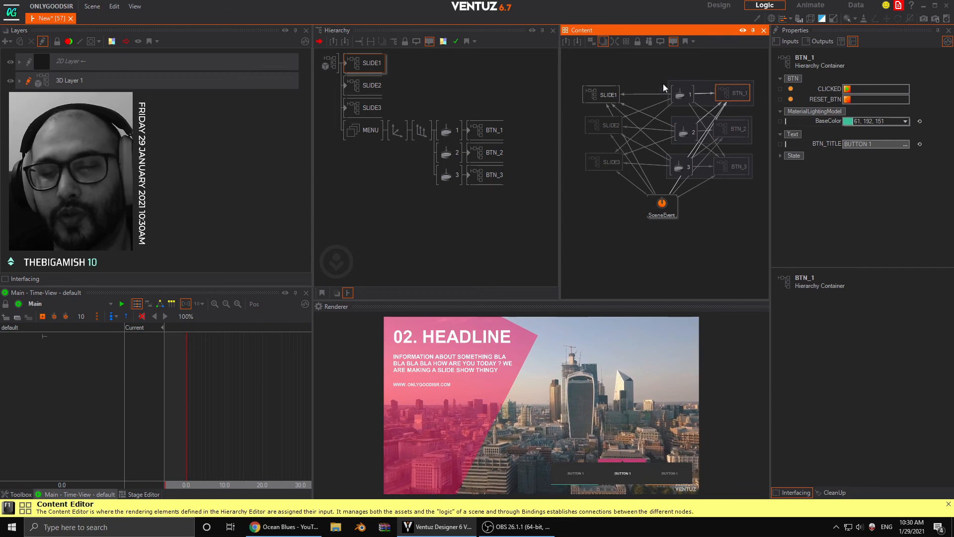
left_click(621, 90)
left_click_drag(603, 94, 609, 92)
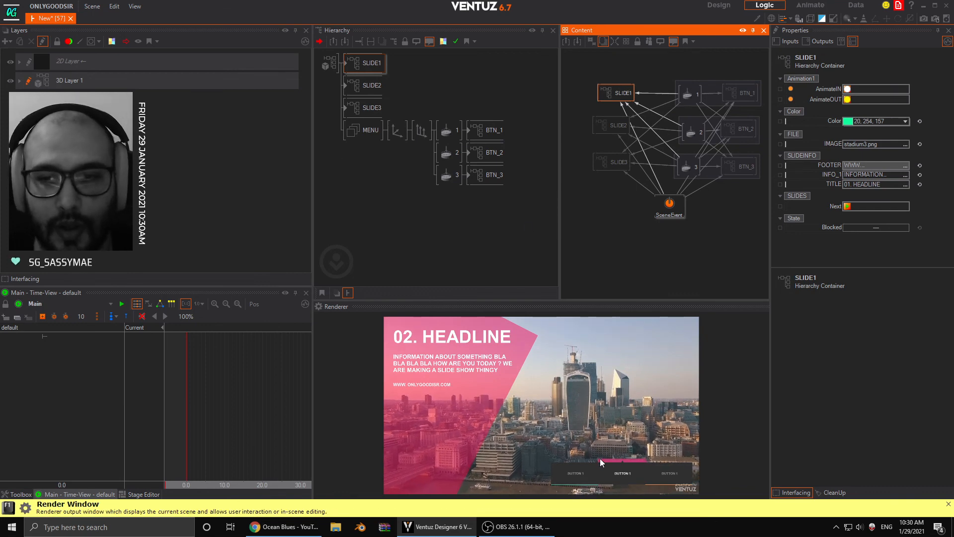
- Test the menu by switching the preview to slide 3 and back to the movie on slide 2
left_click(652, 473)
left_click(664, 480)
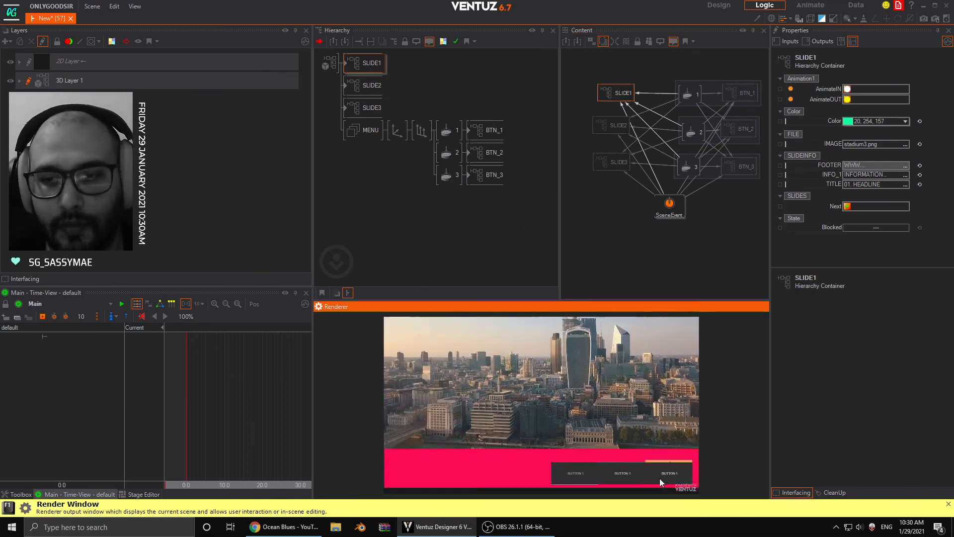
left_click(627, 475)
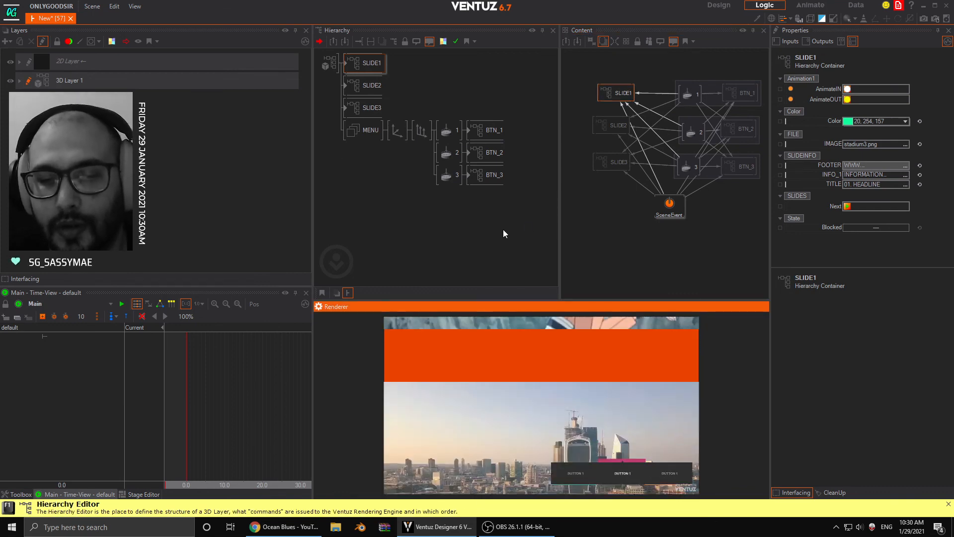
- Reposition the SLIDE1 node slightly in the Content network and widen the node editors by narrowing the layer and timeline area
left_click(571, 99)
left_click_drag(608, 95, 615, 90)
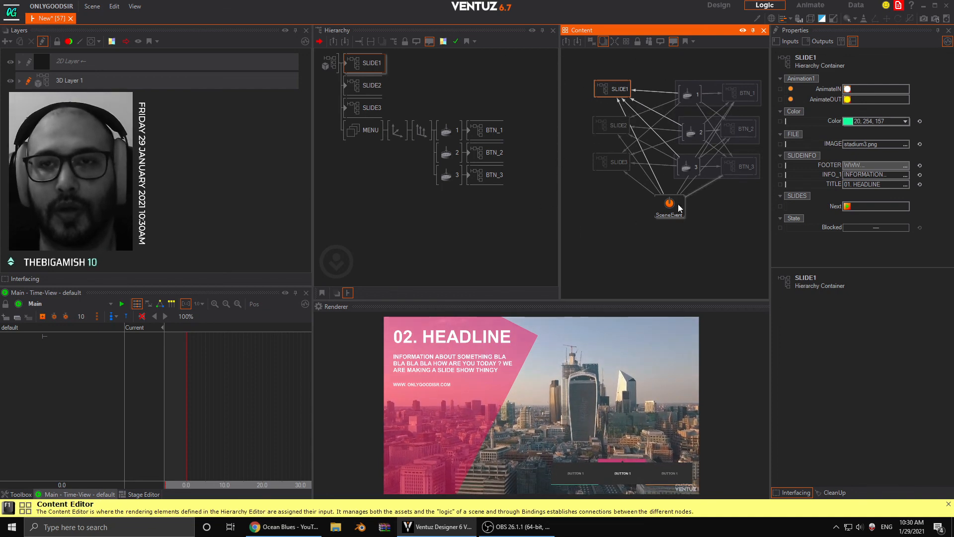
left_click_drag(313, 188, 279, 189)
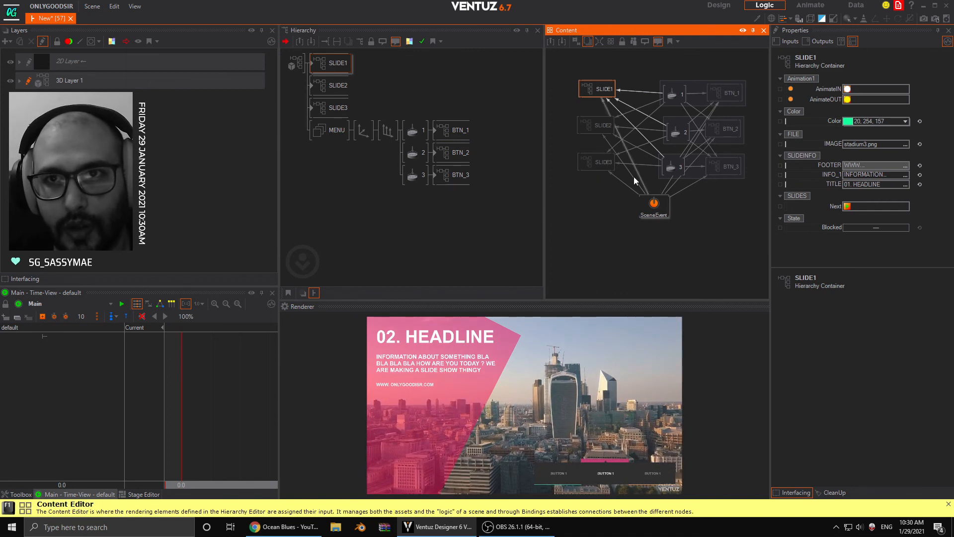
scroll(639, 189, "down", 3)
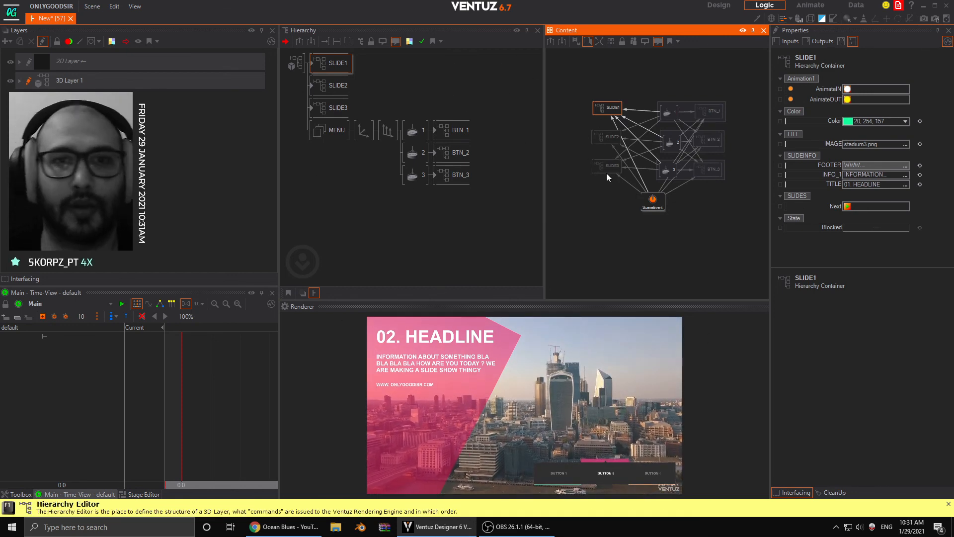
- Run through the finished slides with the menu buttons once more, including slide 3 and slide 1
left_click(641, 478)
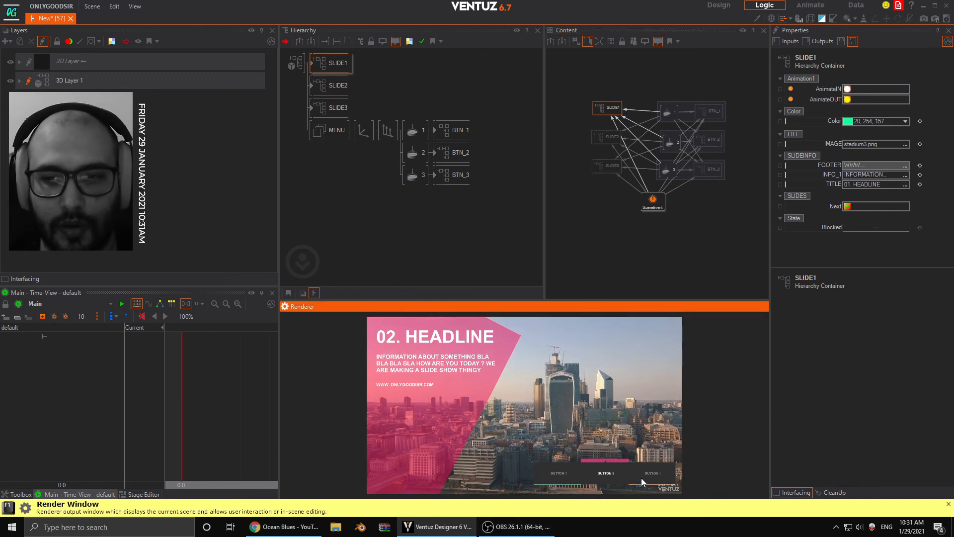
left_click(649, 478)
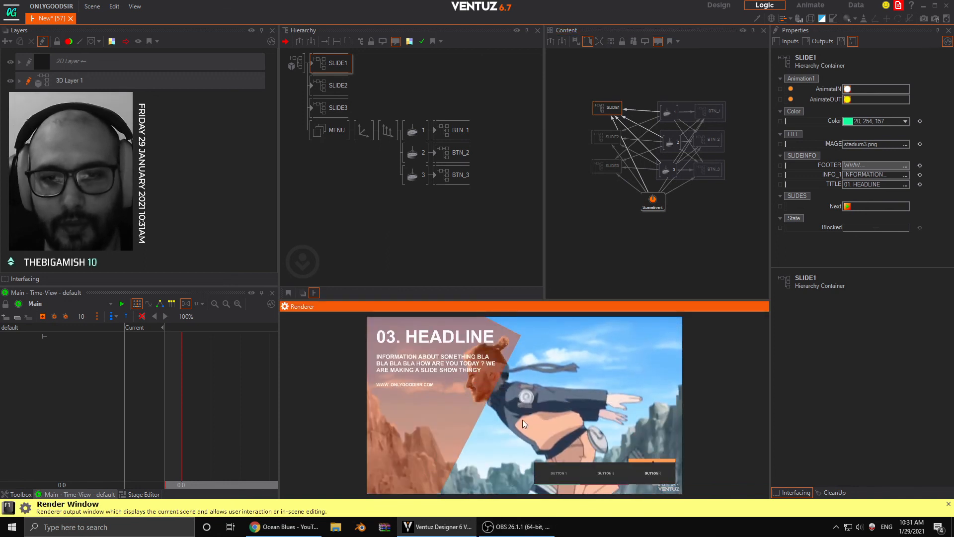
left_click(561, 476)
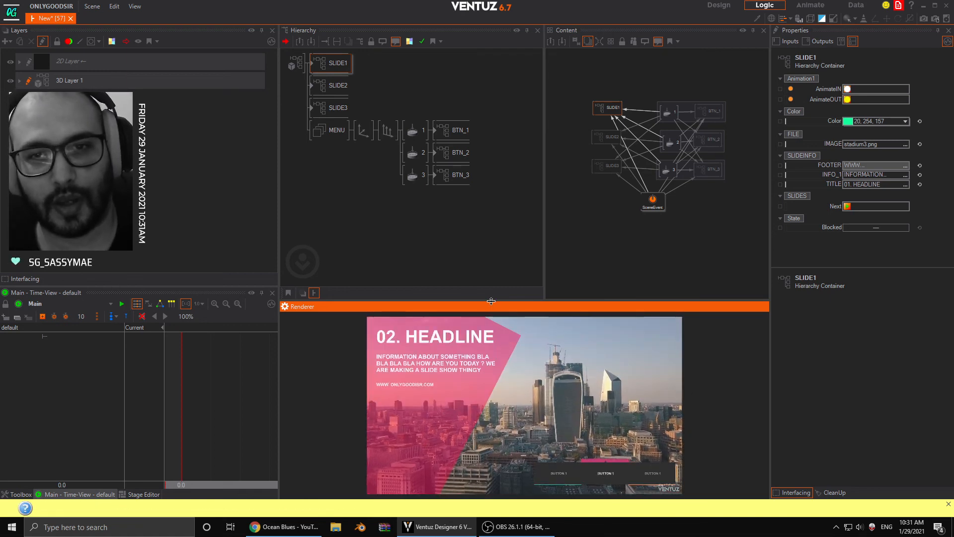
- Enlarge the Renderer preview by reducing the height of the node editors, and switch to OBS
left_click_drag(493, 307, 492, 168)
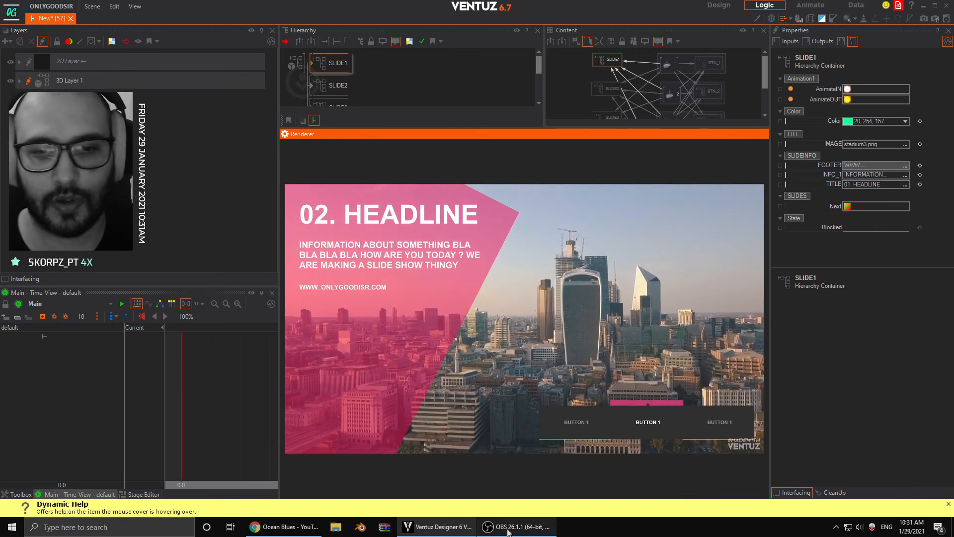
left_click(508, 527)
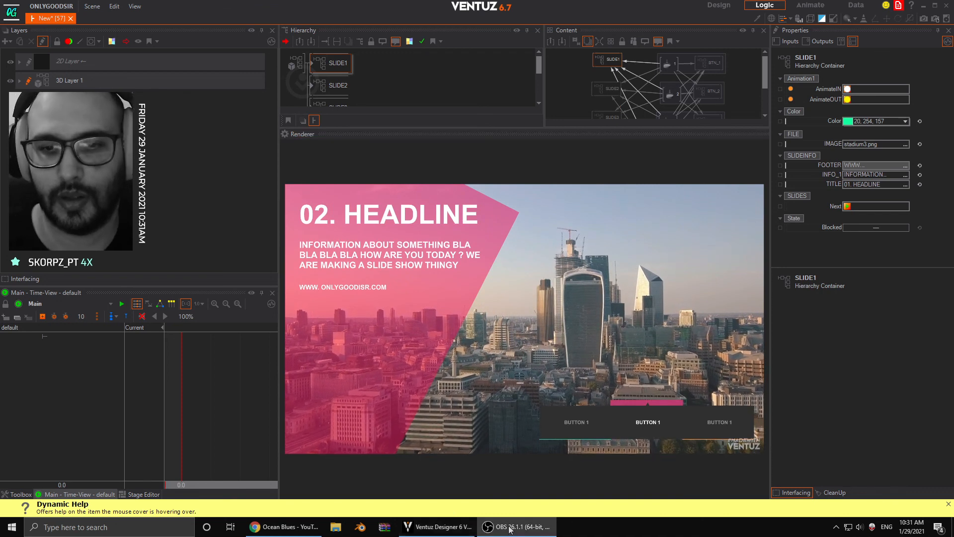